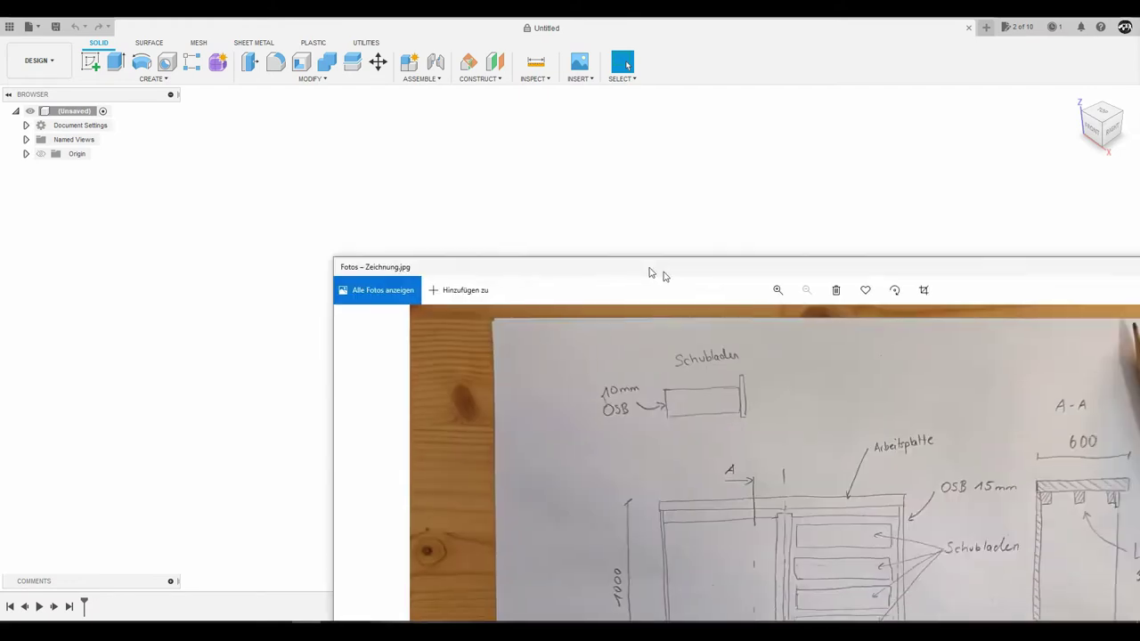
Set the plan photo aside, show the origin planes, and start a sketch on the YZ plane
mouse_move(656, 273)
mouse_down()
mouse_move(380, 56)
mouse_move(381, 31)
mouse_up()
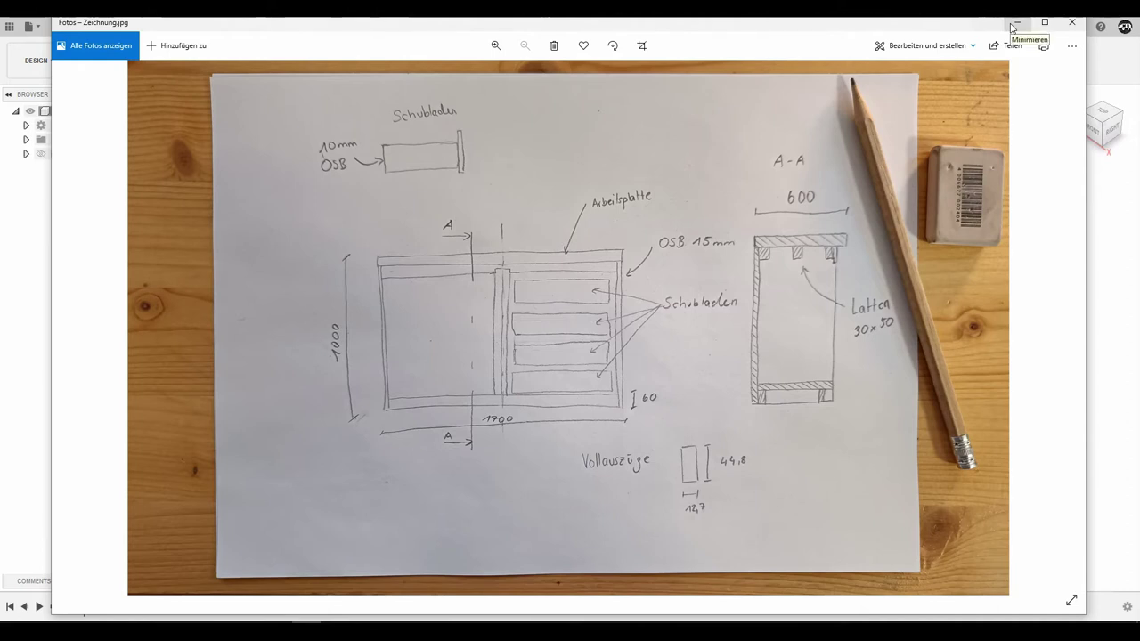
click(1016, 25)
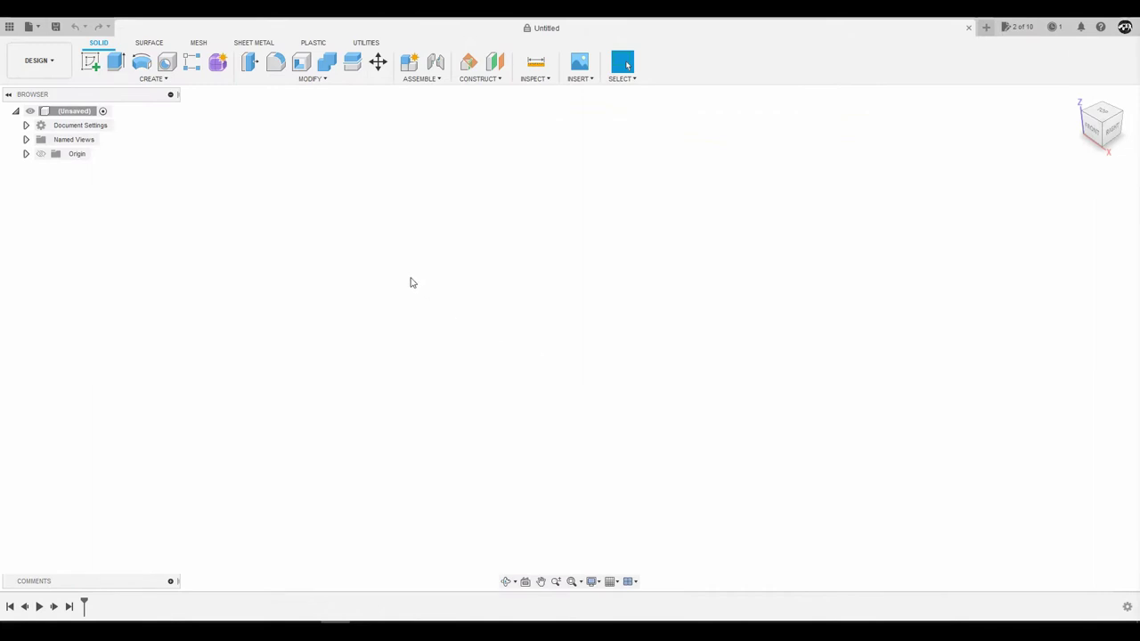
click(41, 156)
click(41, 155)
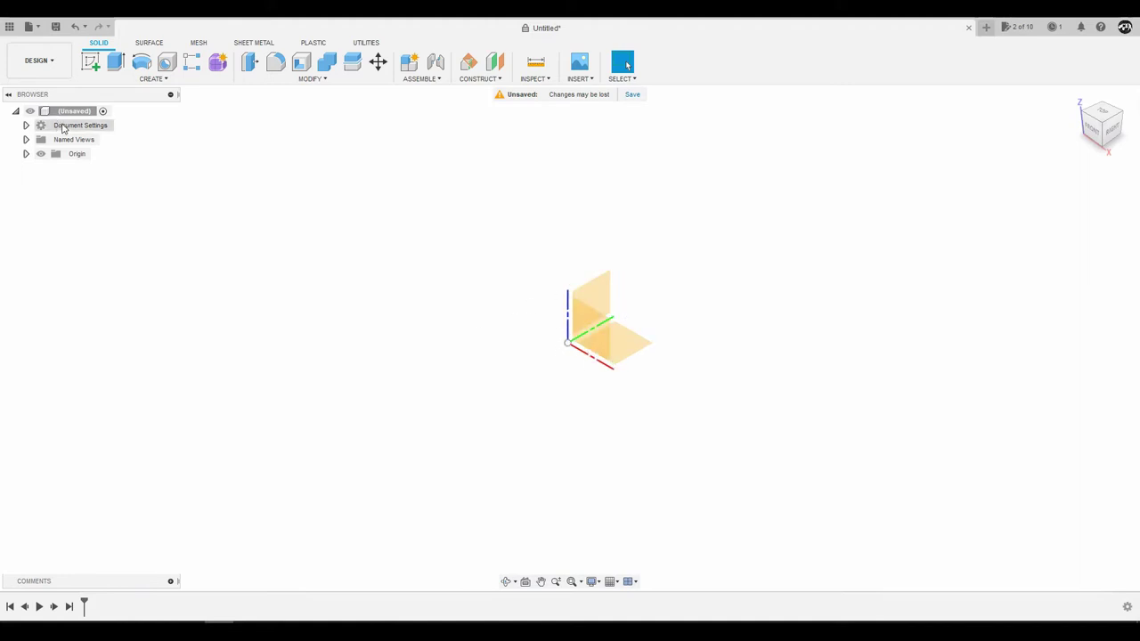
click(91, 63)
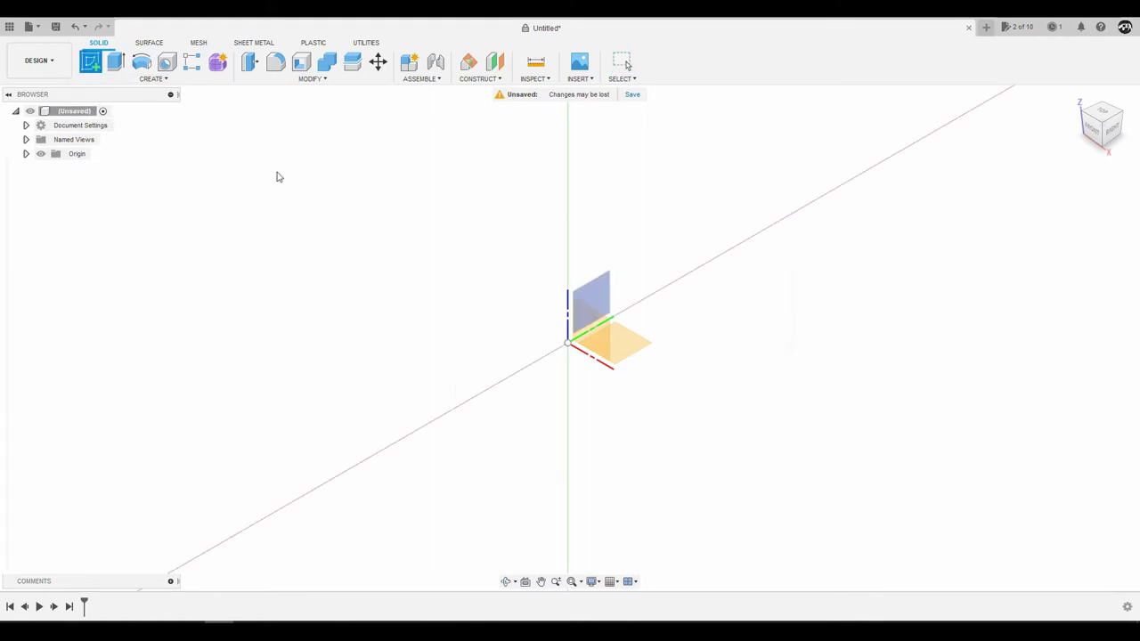
click(595, 292)
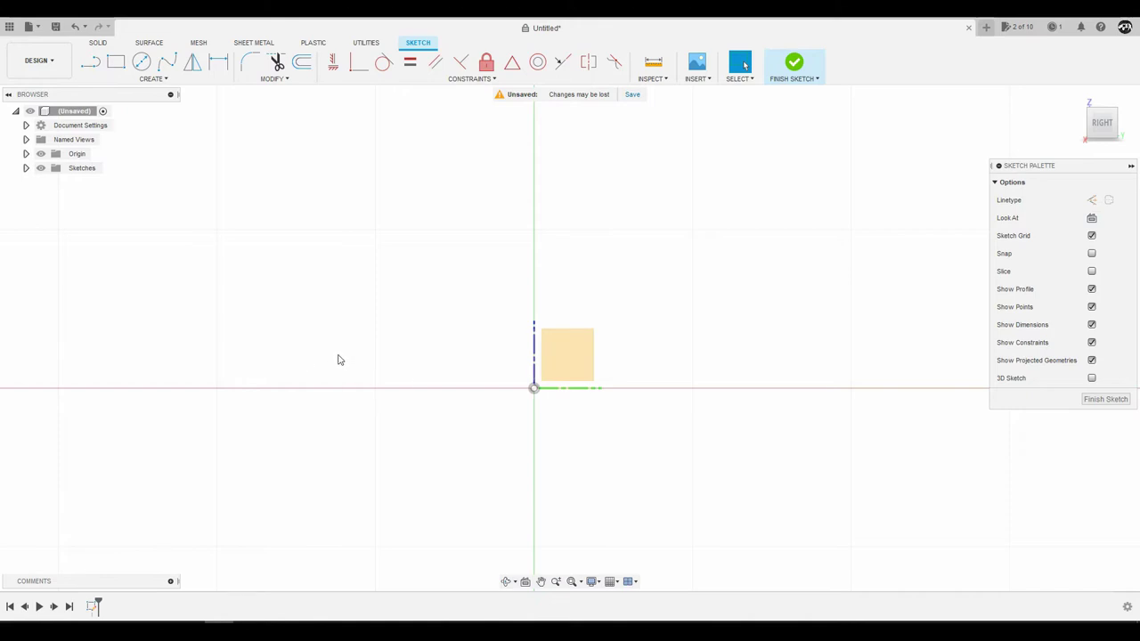
Save the design as 'Schubladenschrank' in My First Project › Werkstatt
click(632, 95)
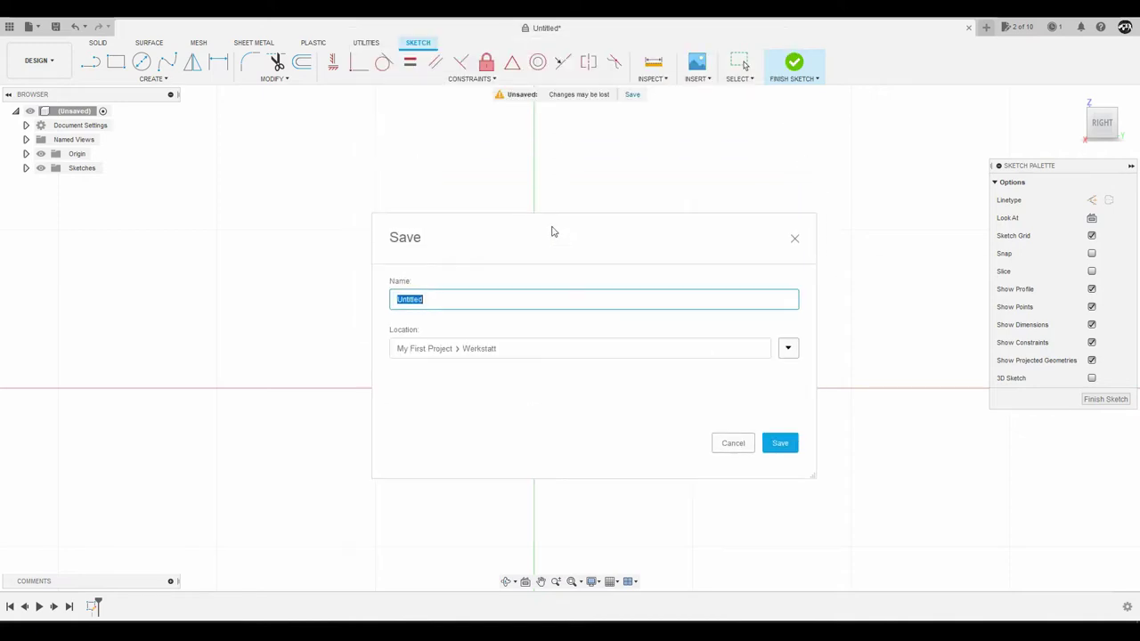
drag(551, 231, 558, 214)
text(Schubladenschrank)
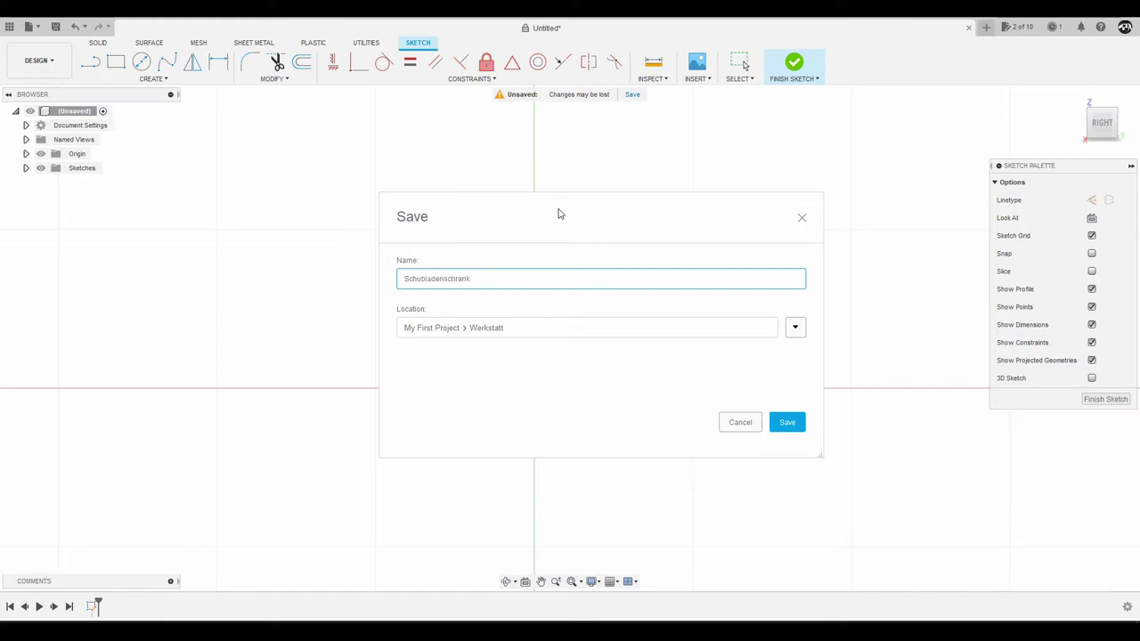
click(780, 420)
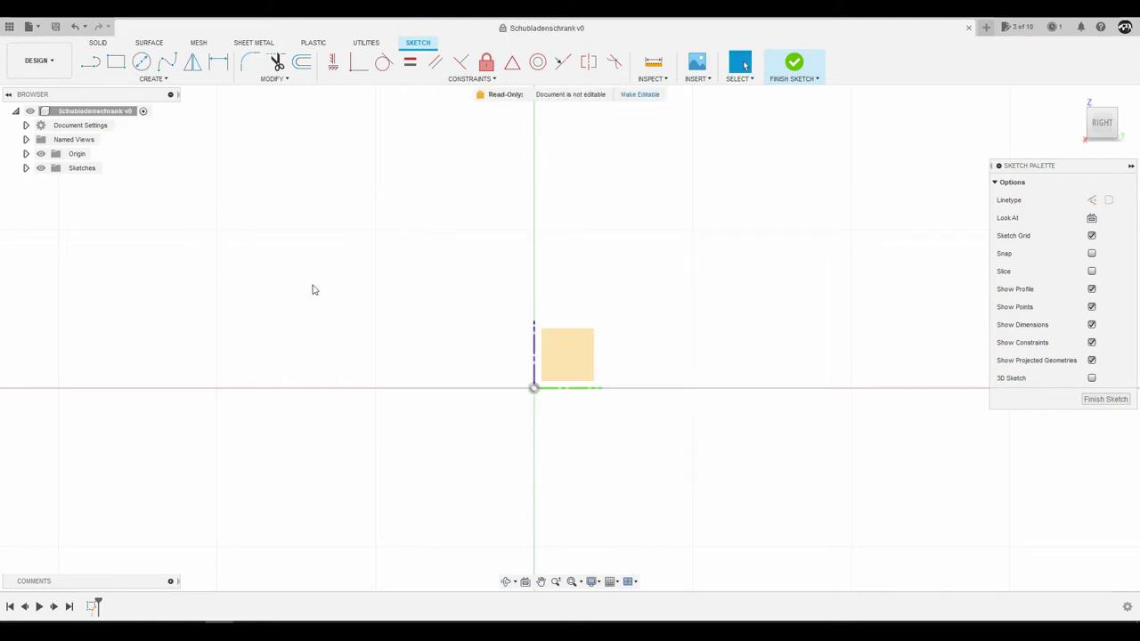
Make the design editable and draw a two-point rectangle from the sketch origin
click(639, 95)
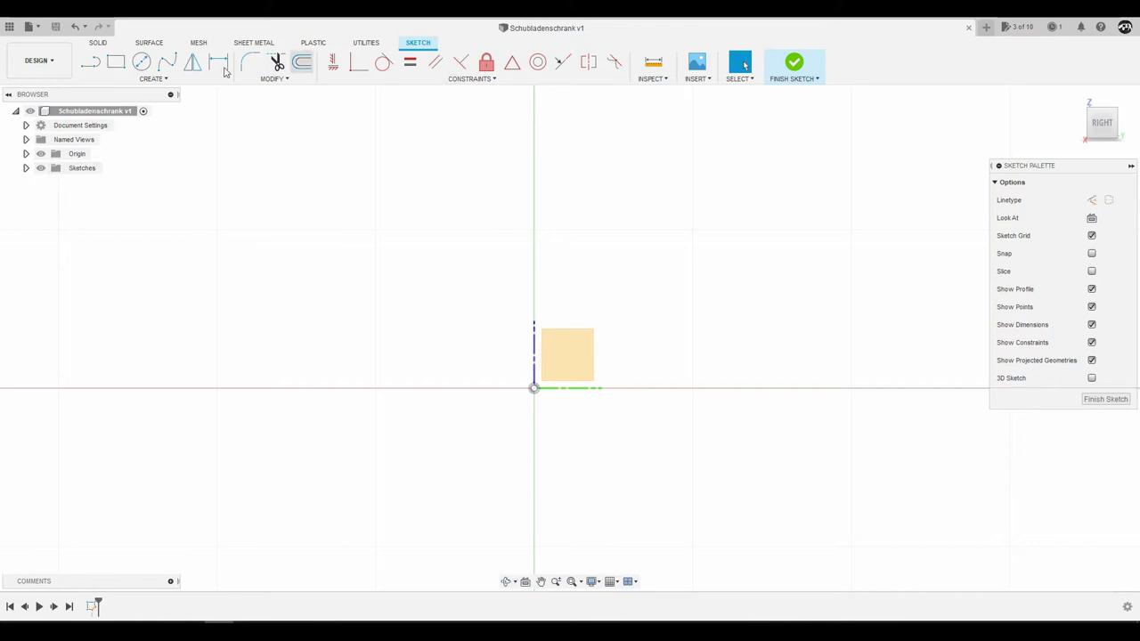
click(117, 64)
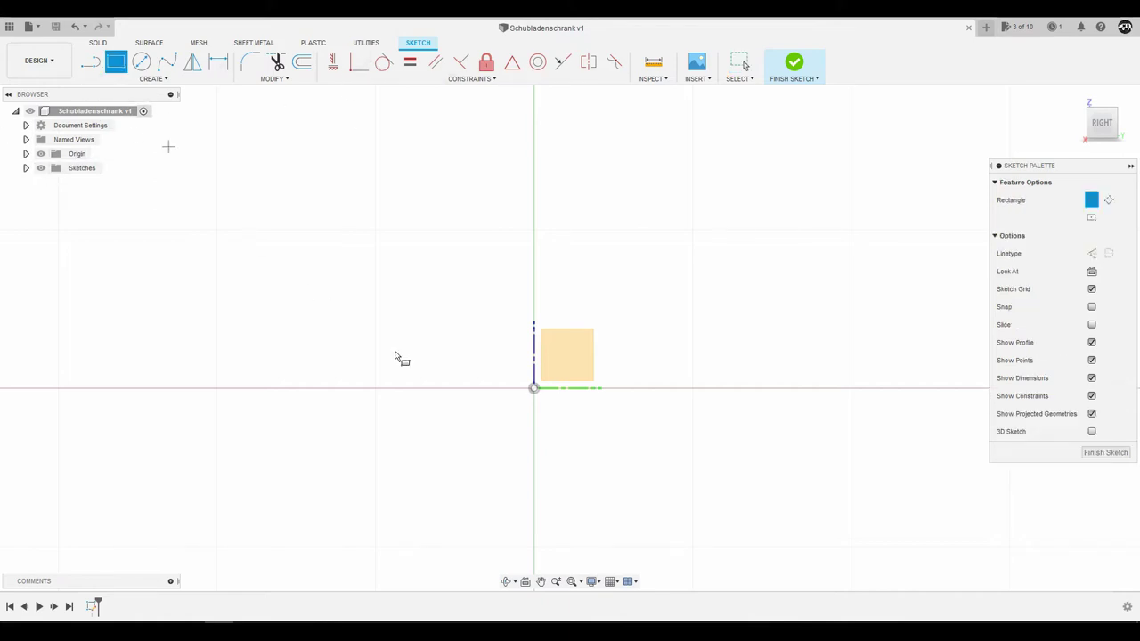
click(534, 389)
click(789, 220)
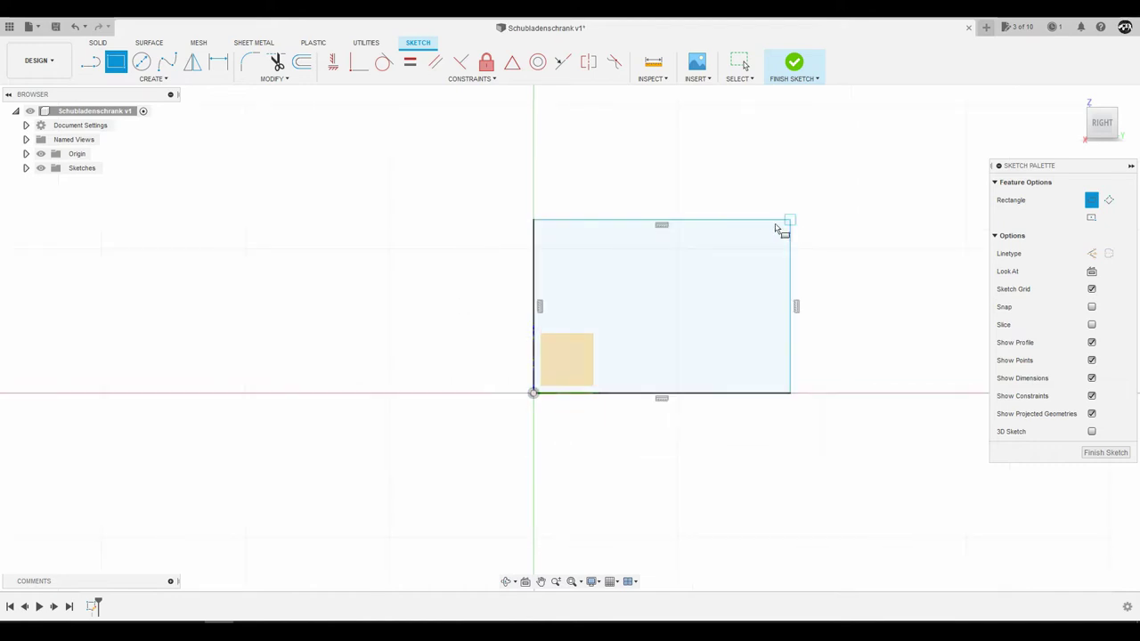
key(Escape)
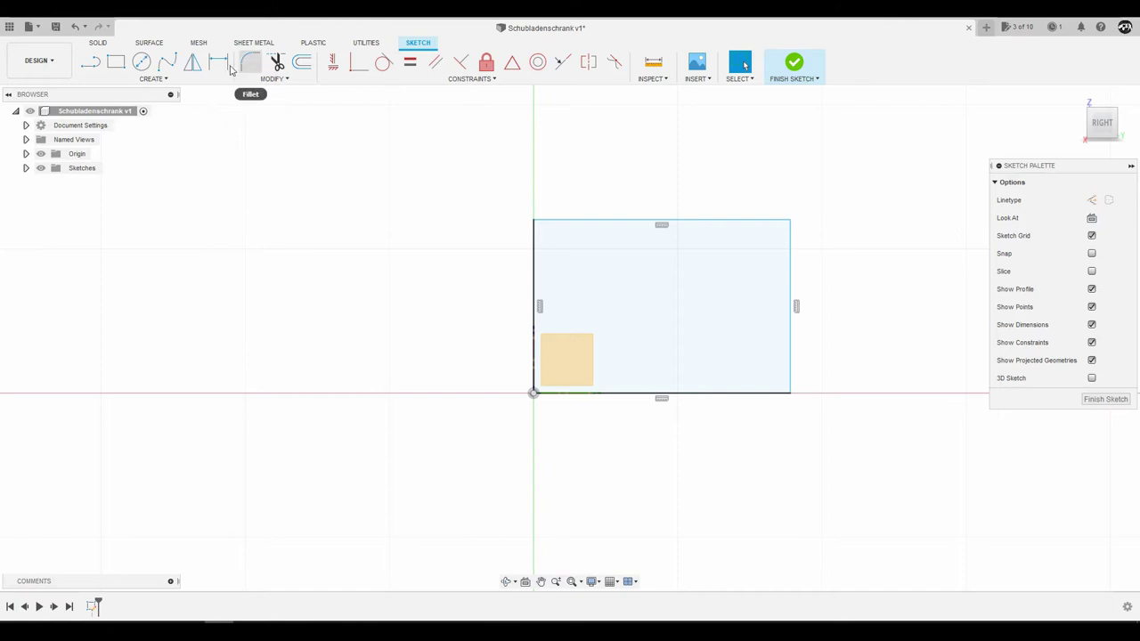
mouse_move(219, 62)
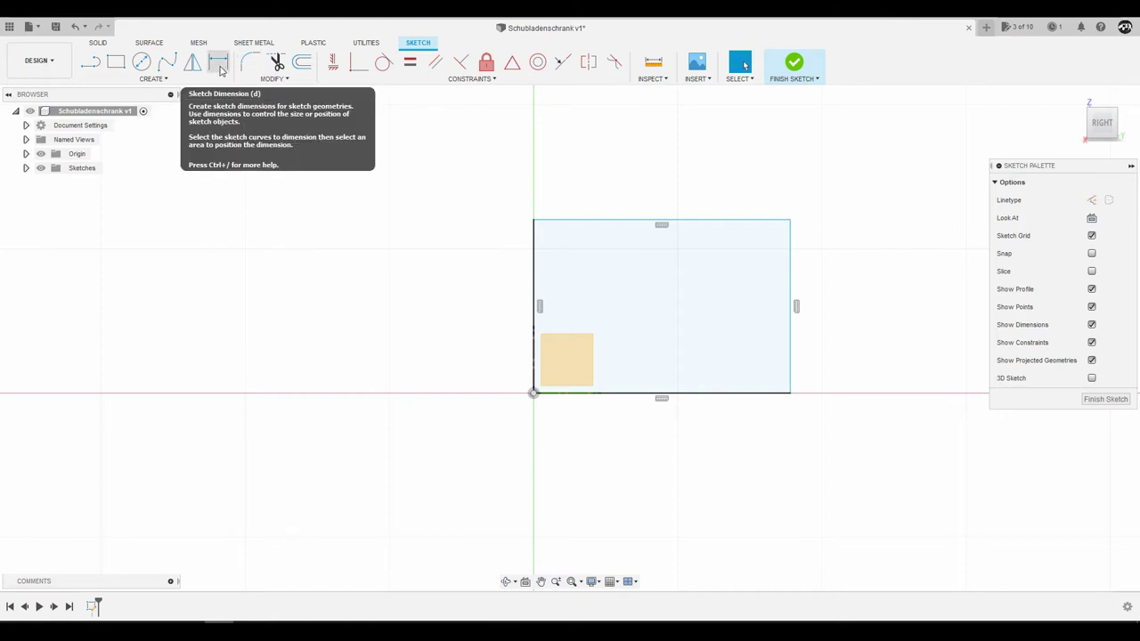
Dimension the rectangle's width to 1700 mm
click(222, 67)
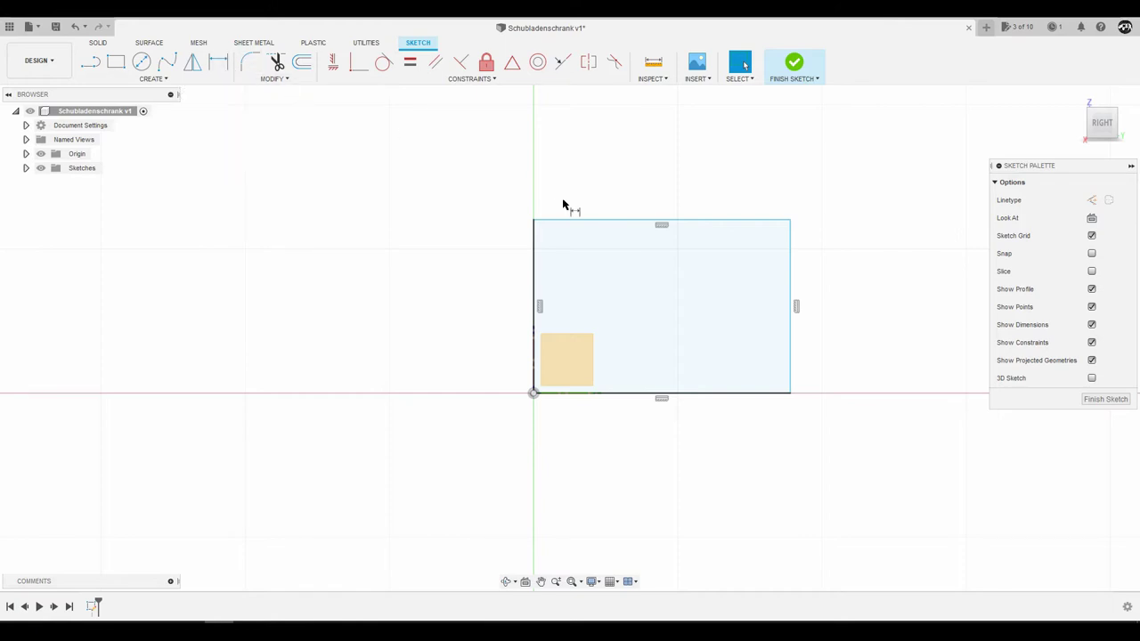
click(606, 220)
click(610, 196)
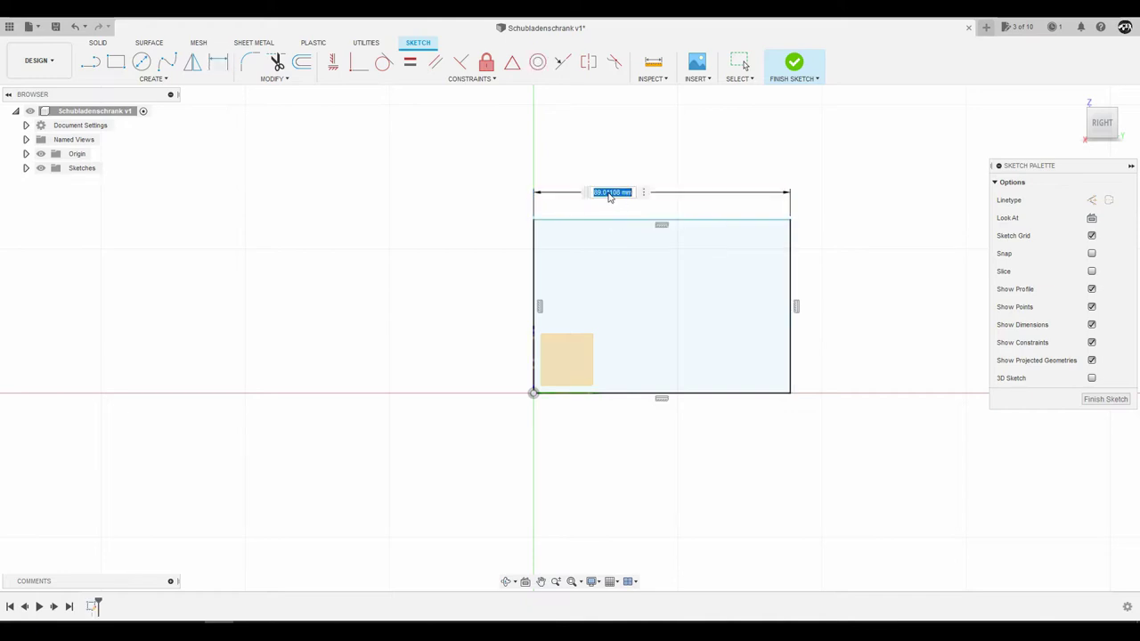
key(BackSpace)
key(Return)
Dimension the rectangle's height, correcting it from 100 mm to 1000 mm
click(532, 263)
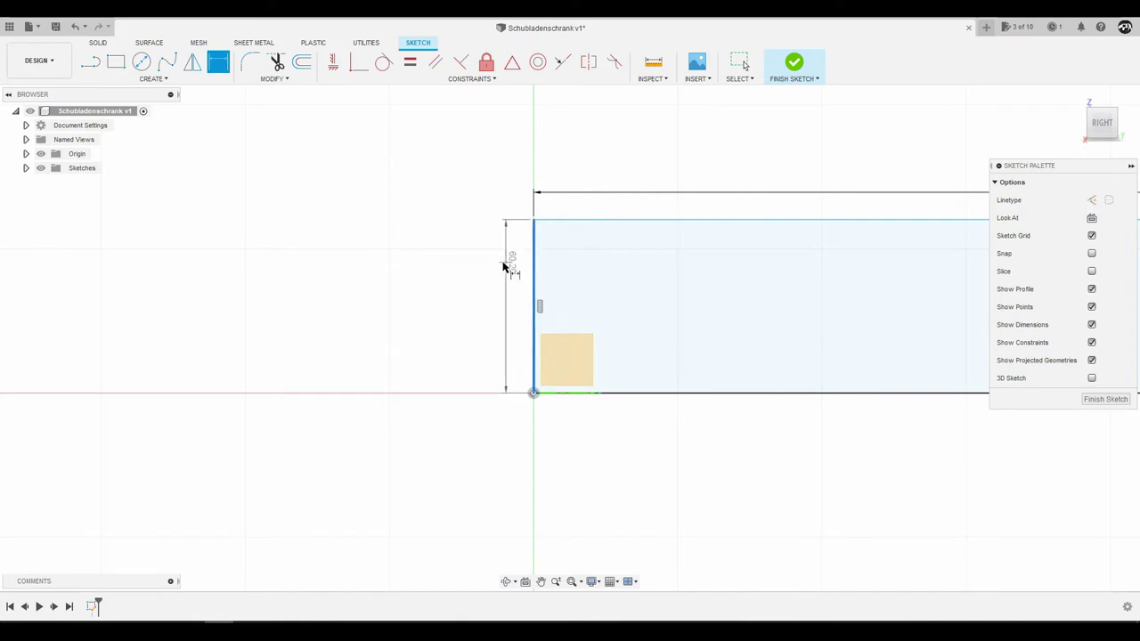
click(503, 265)
text(100)
key(Return)
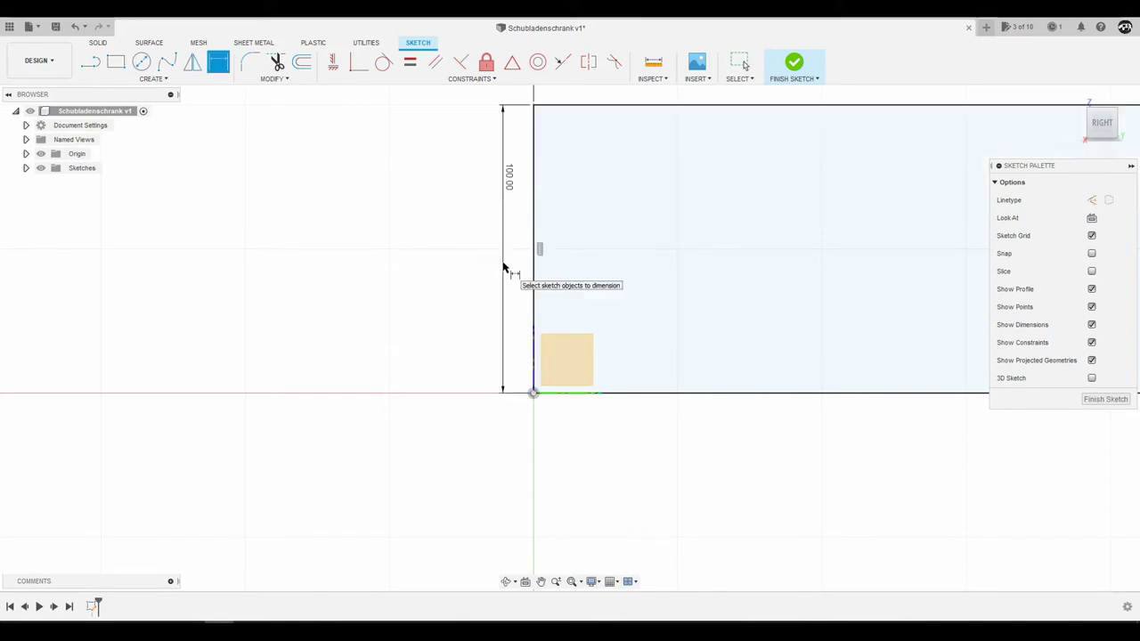
double_click(508, 178)
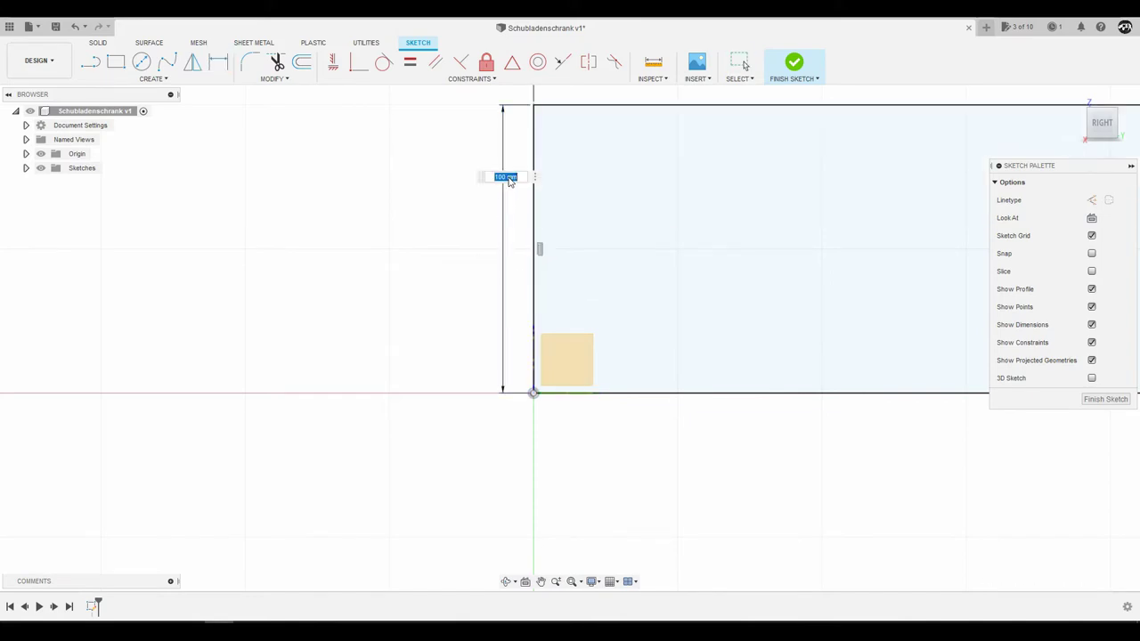
key(Escape)
double_click(510, 178)
text(1)
key(Return)
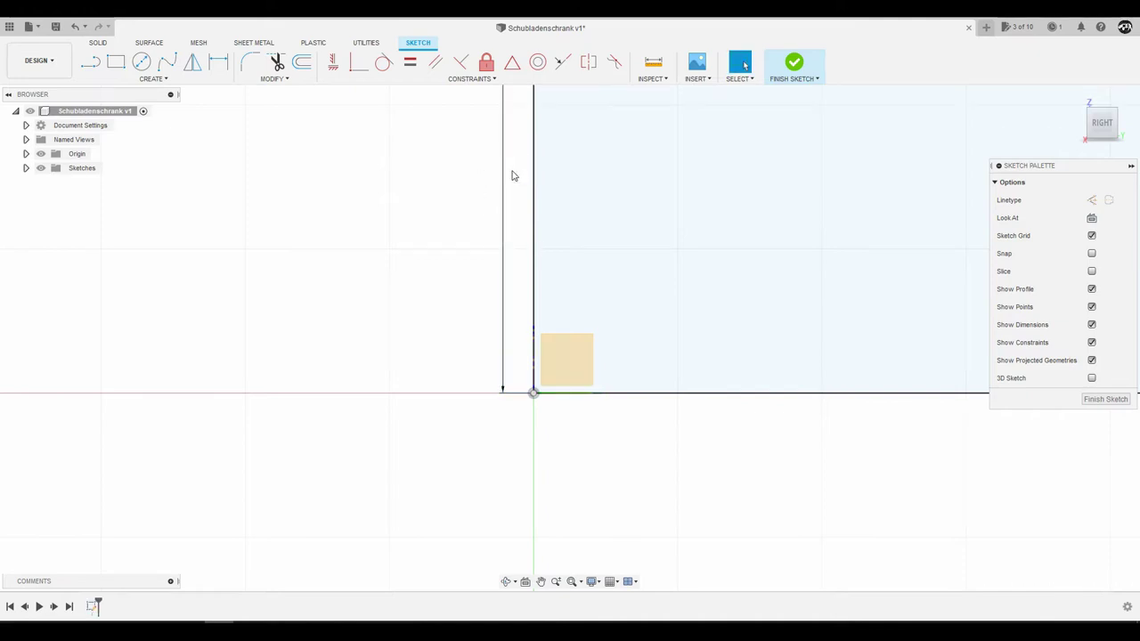
Move the 1700 mm width dimension higher above the rectangle
scroll(579, 279, down, 3)
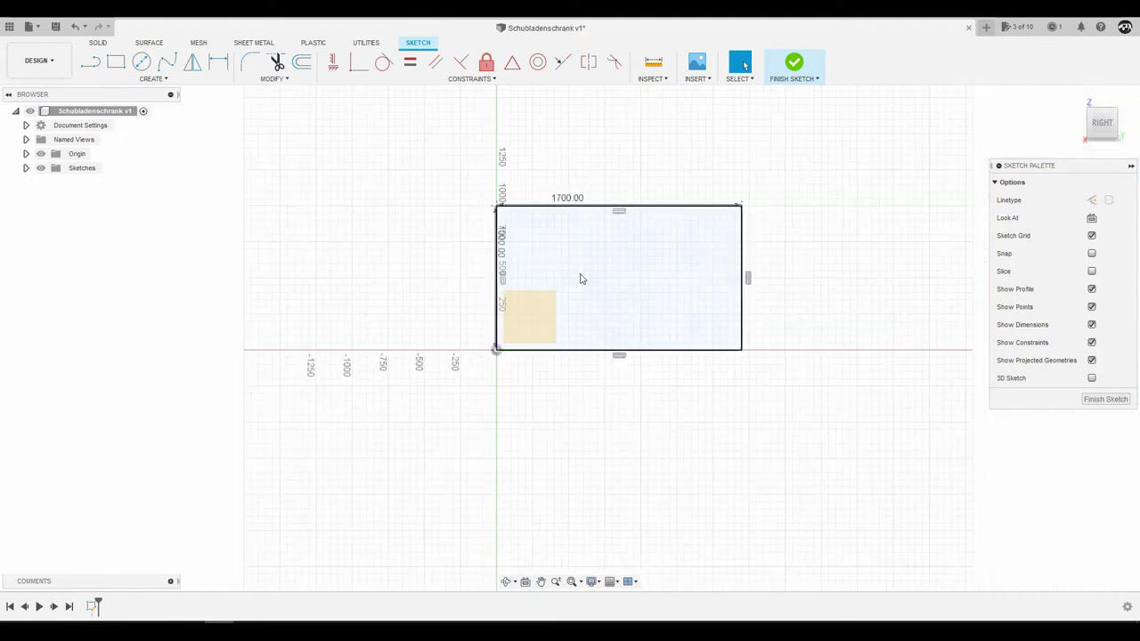
scroll(595, 155, up, 3)
scroll(379, 300, down, 2)
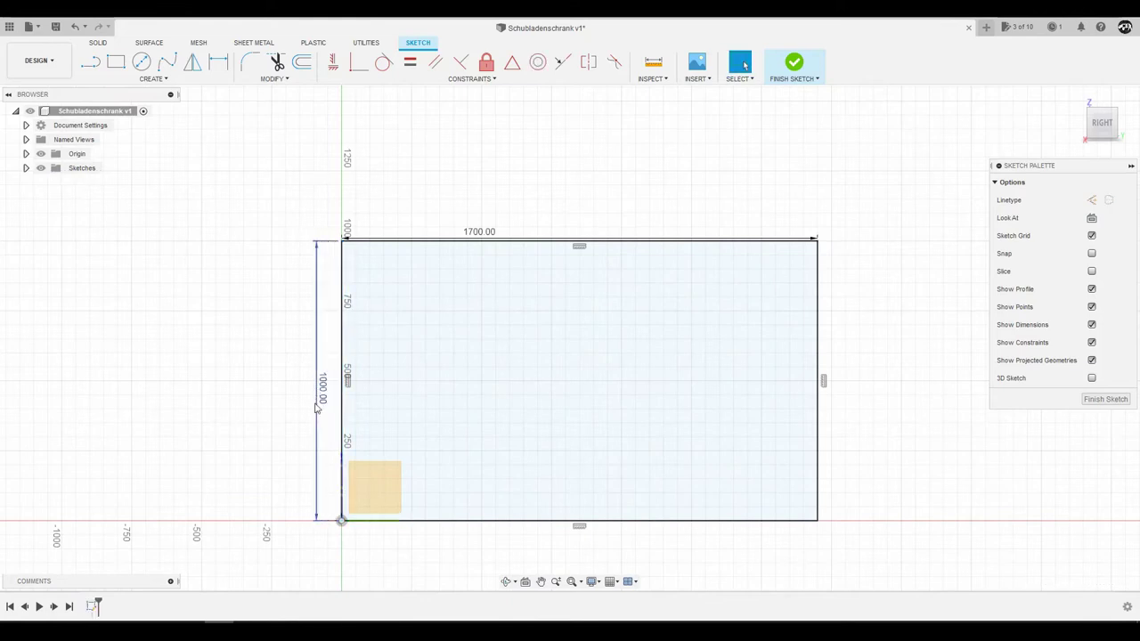
click(327, 397)
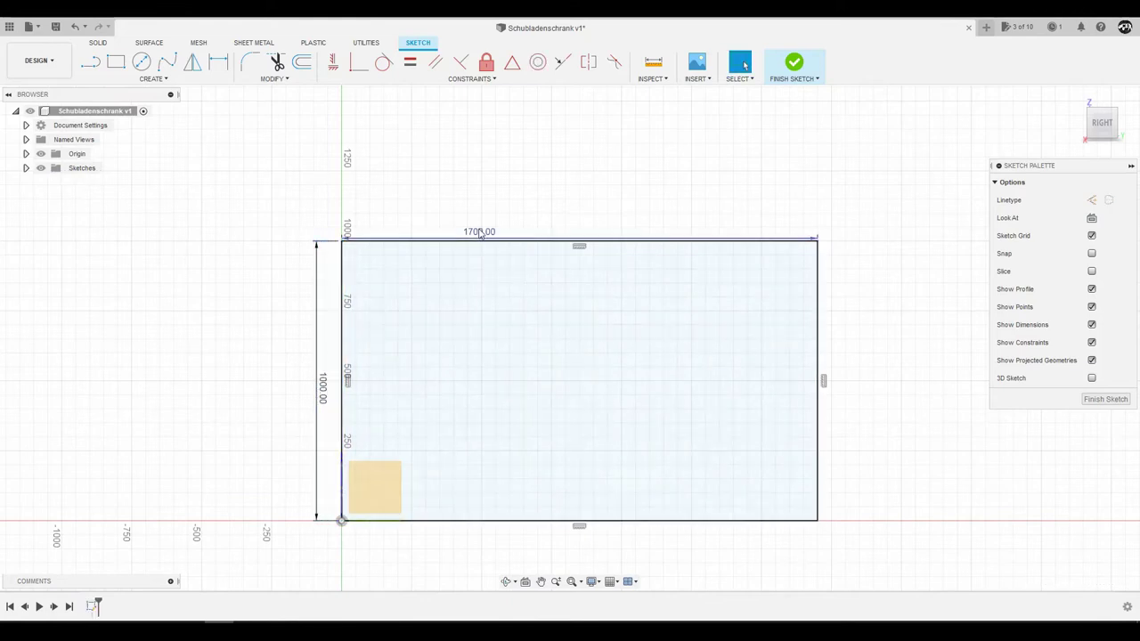
drag(479, 231, 549, 187)
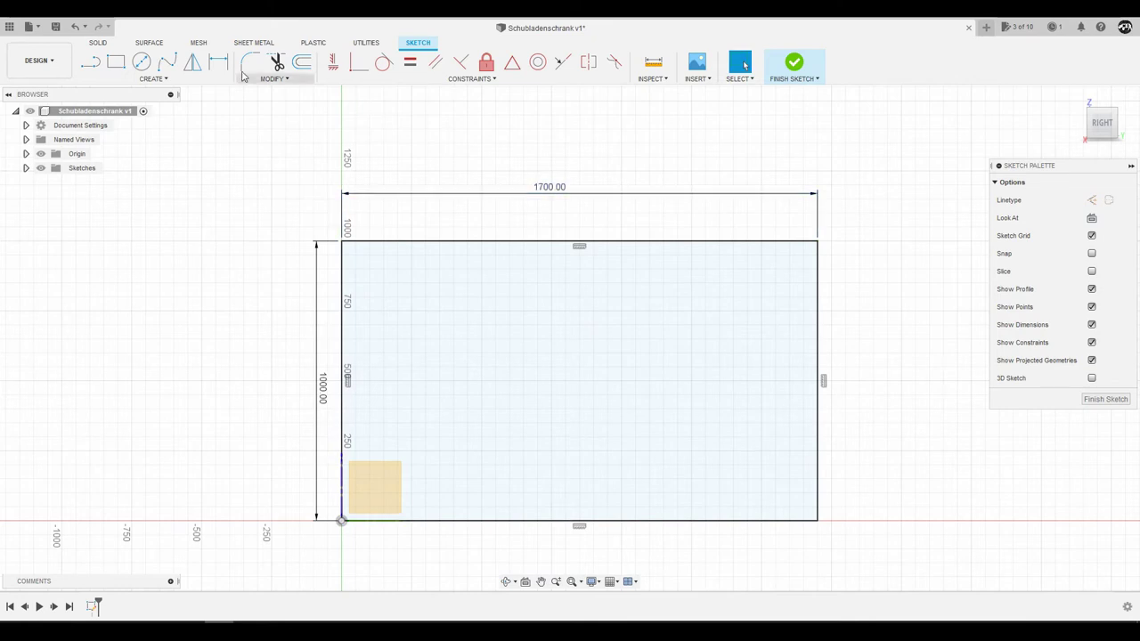
click(91, 64)
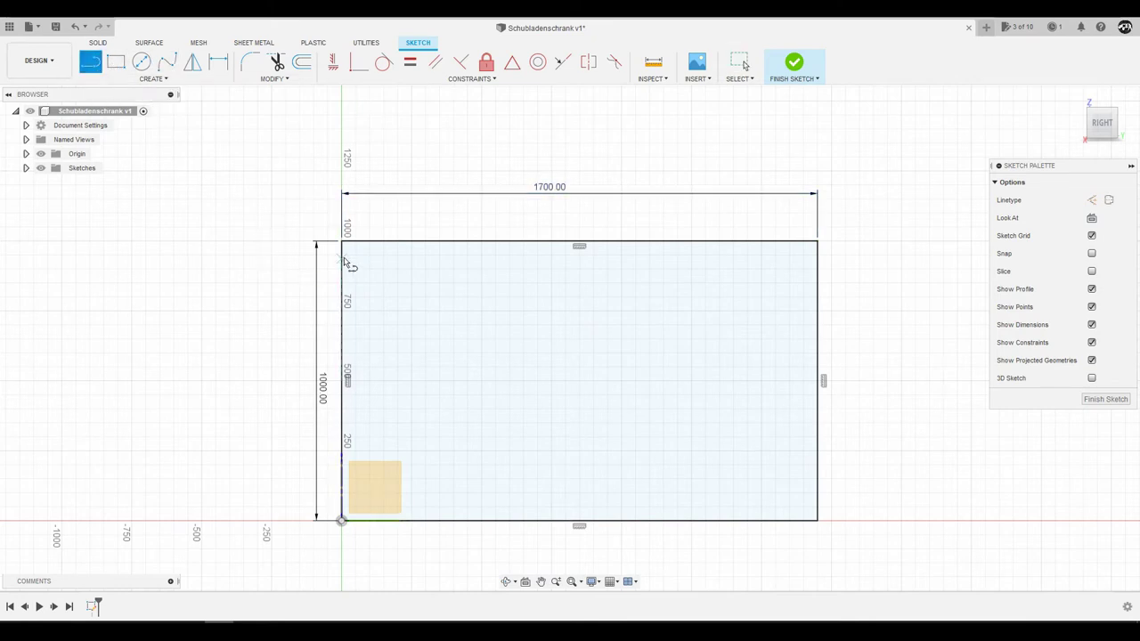
Draw a horizontal line across the rectangle 38 mm below the top edge
click(344, 255)
click(816, 258)
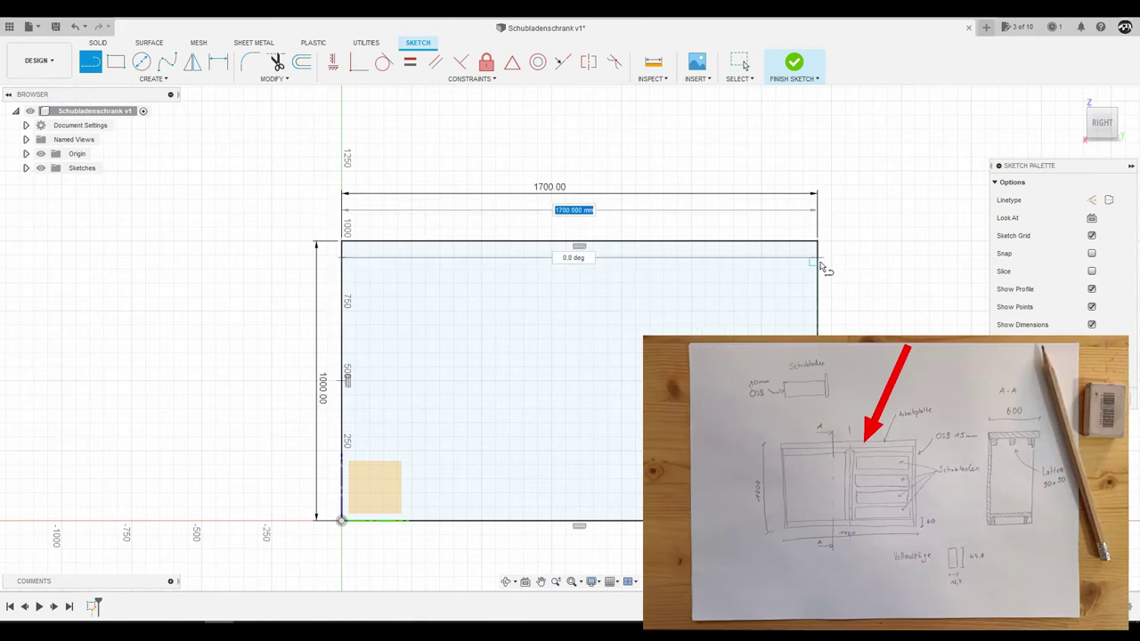
key(Escape)
key(d)
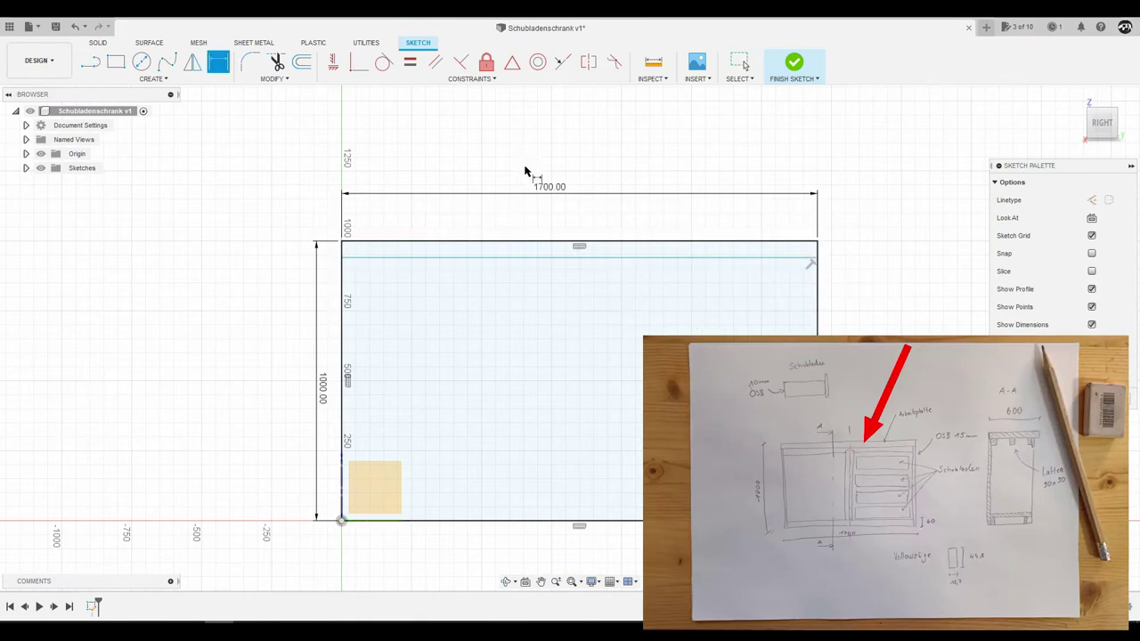
click(564, 258)
click(568, 243)
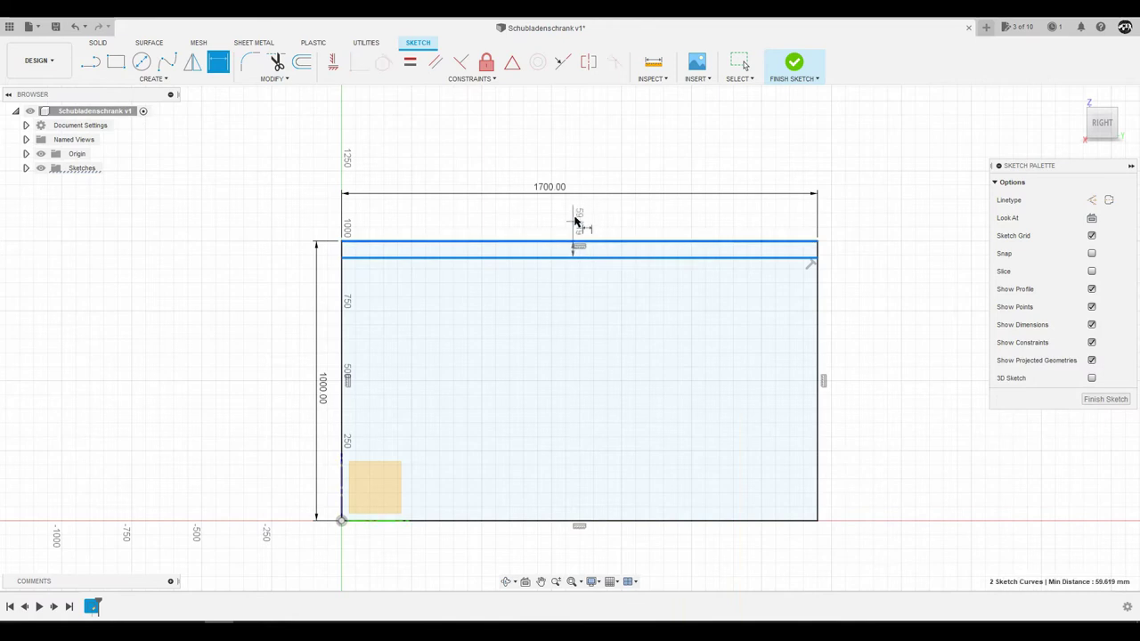
click(579, 218)
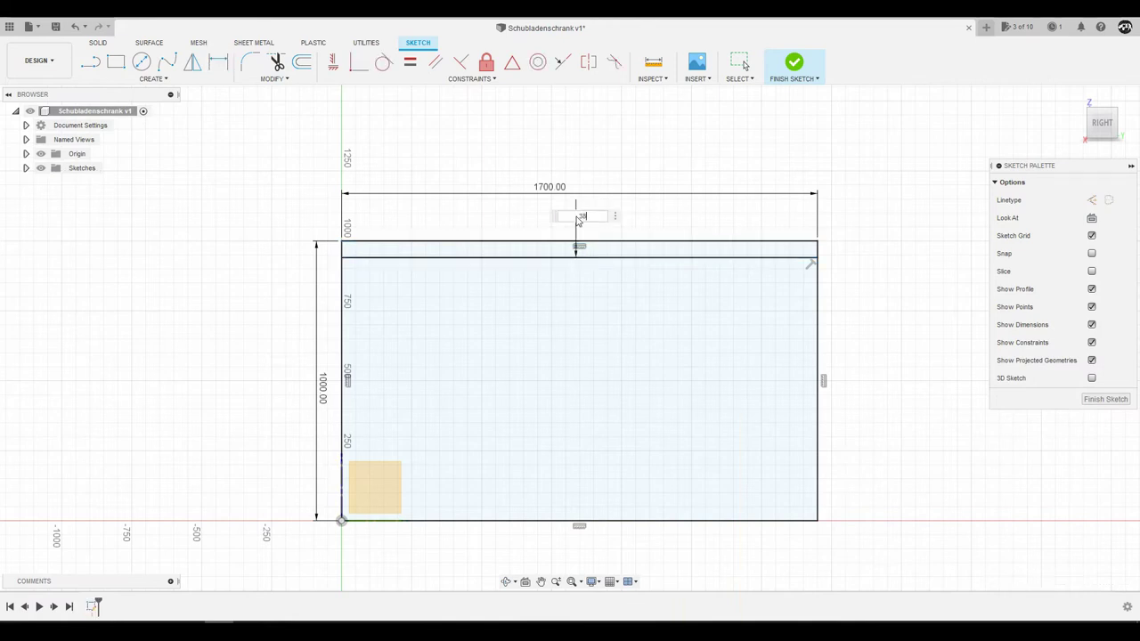
key(Return)
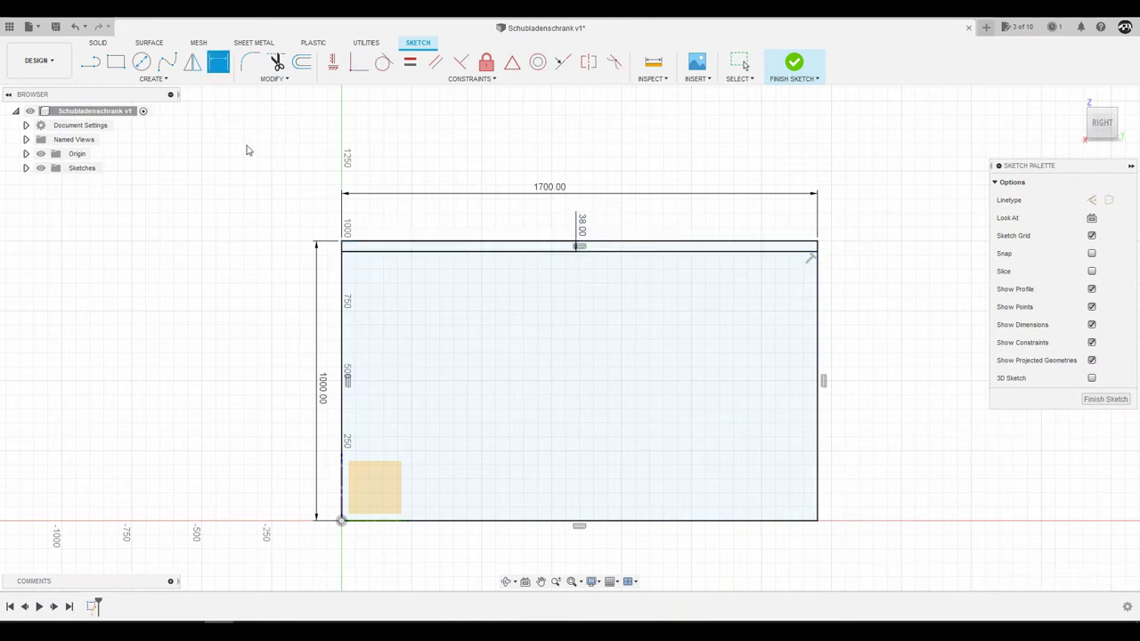
Draw a vertical line inside the left edge and begin one inside the right edge
click(90, 61)
click(352, 253)
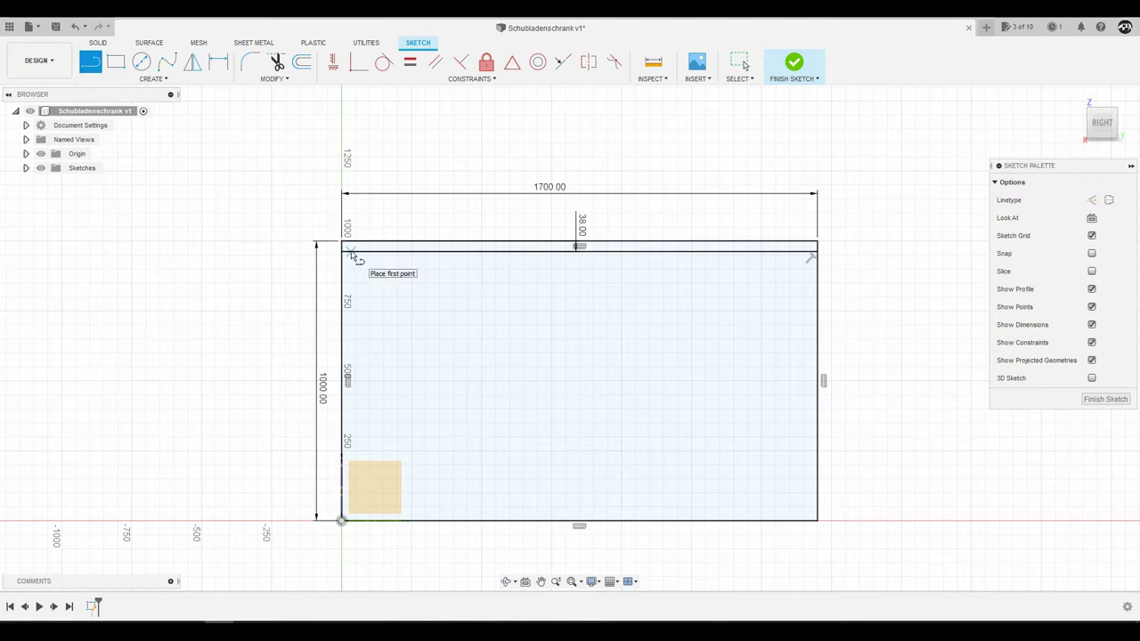
click(352, 524)
key(Escape)
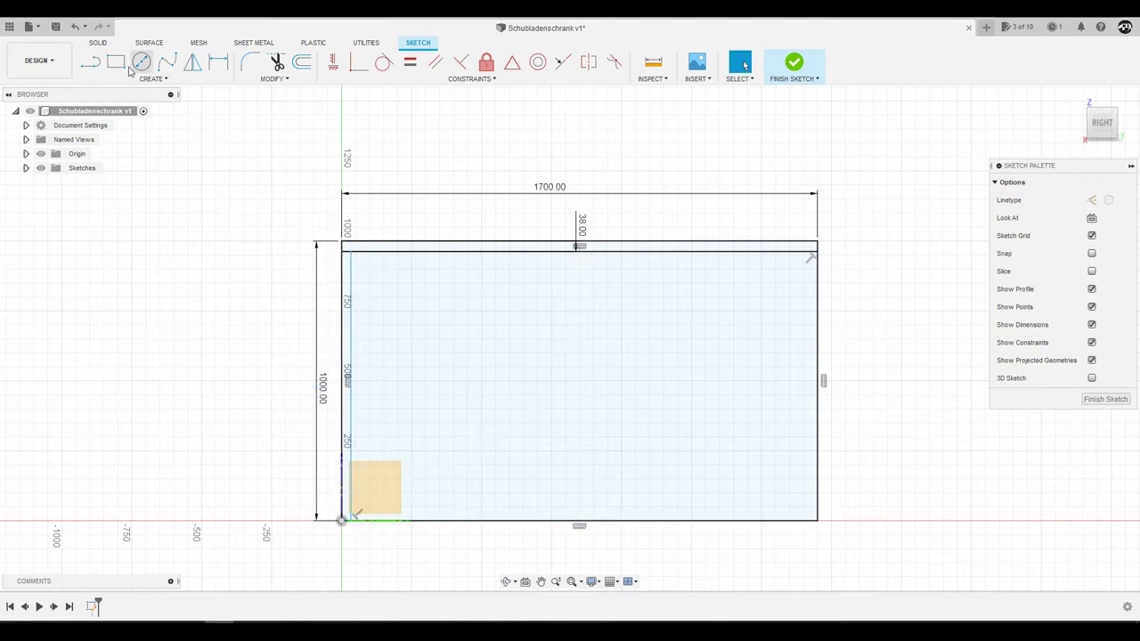
click(89, 62)
click(801, 253)
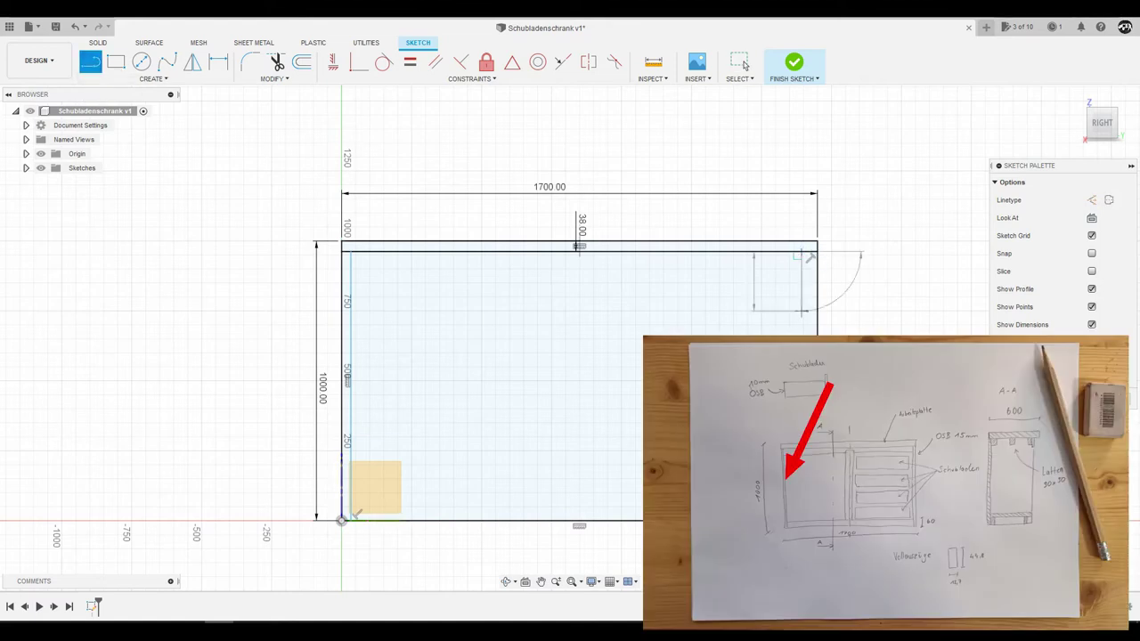
Finish the right inner line and set the left side panel to 15 mm thick
click(801, 520)
key(Escape)
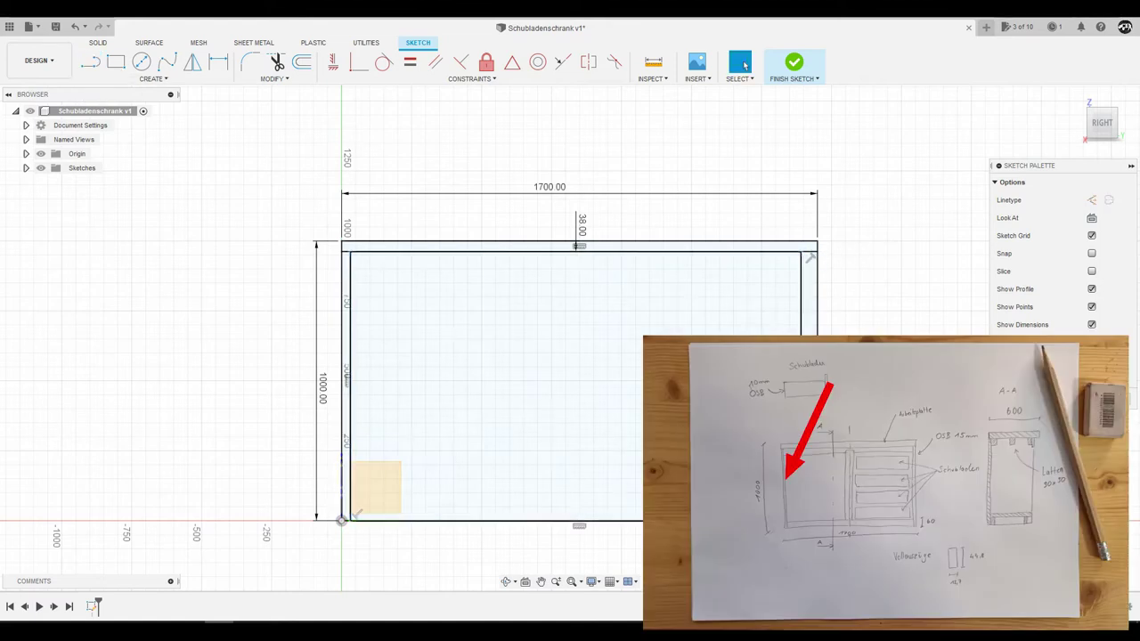
key(d)
click(341, 369)
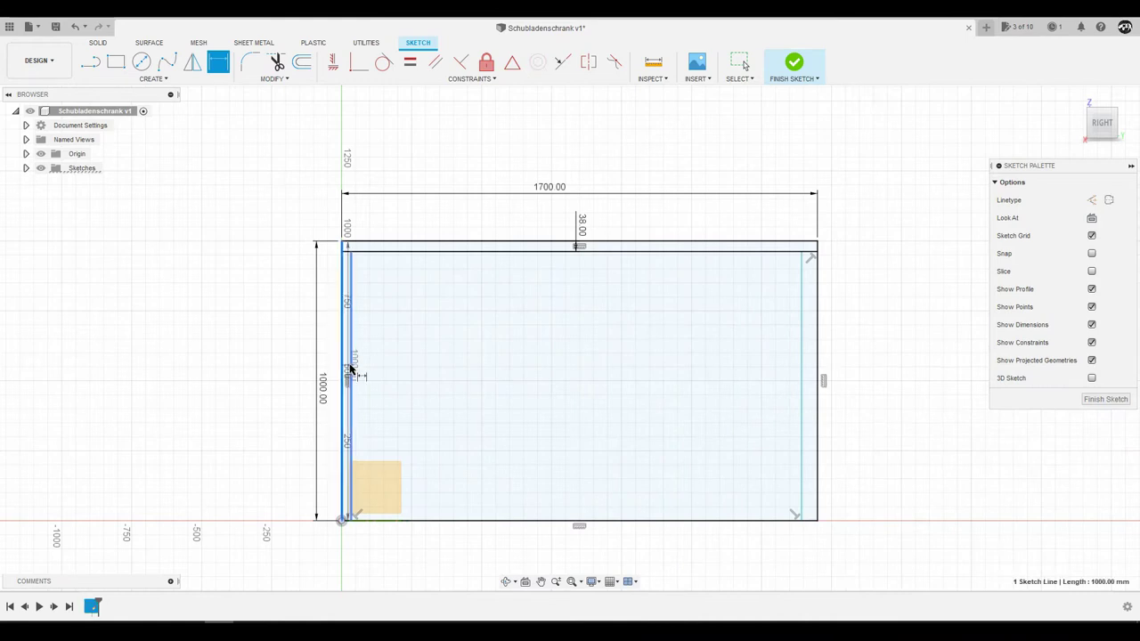
click(352, 374)
click(428, 367)
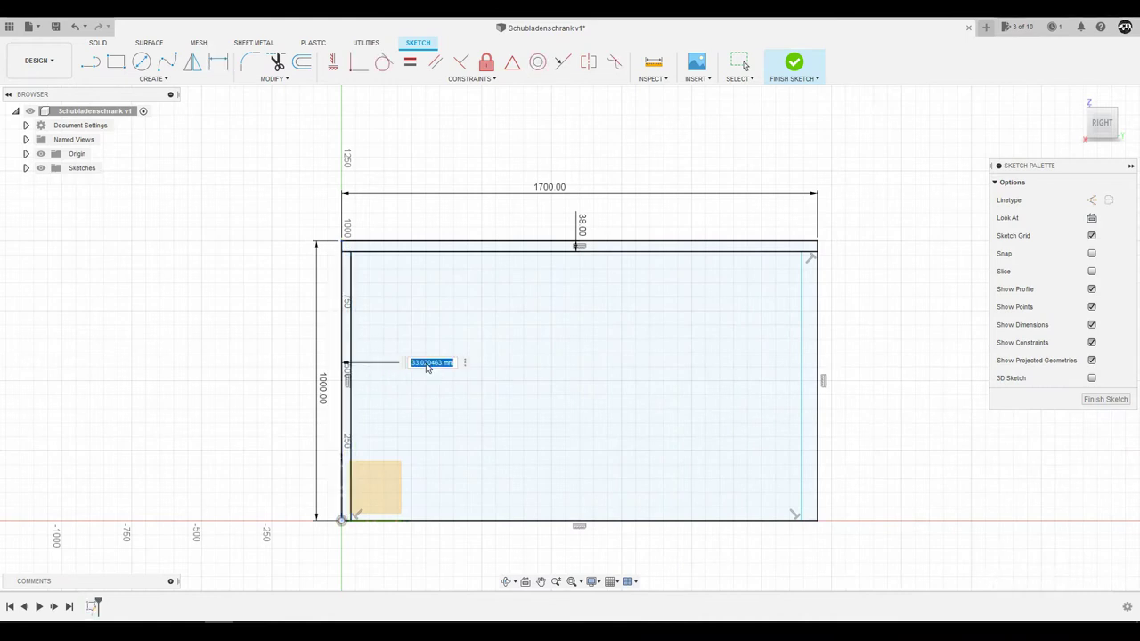
text(15)
key(Return)
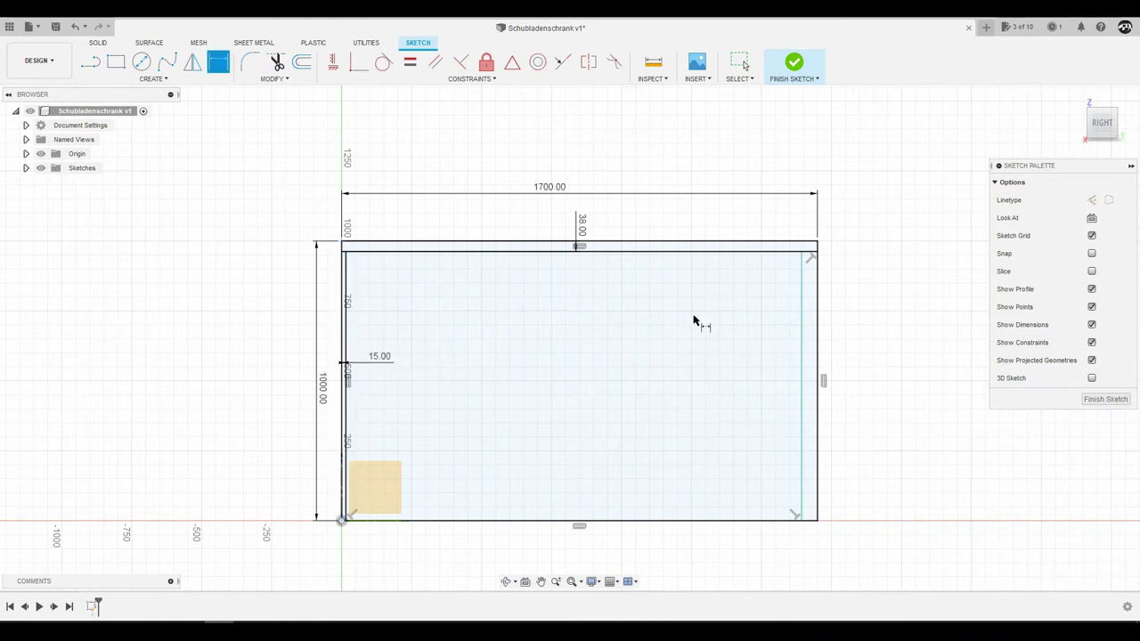
Set the right side panel thickness to 15 mm
click(802, 361)
click(817, 355)
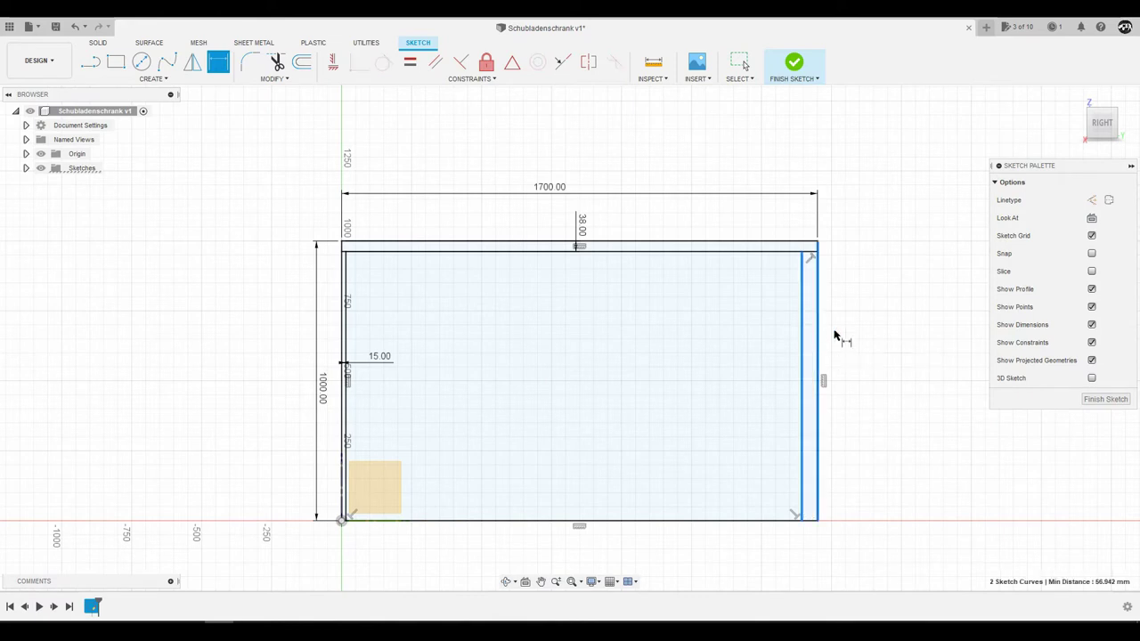
click(864, 333)
text(15)
key(Return)
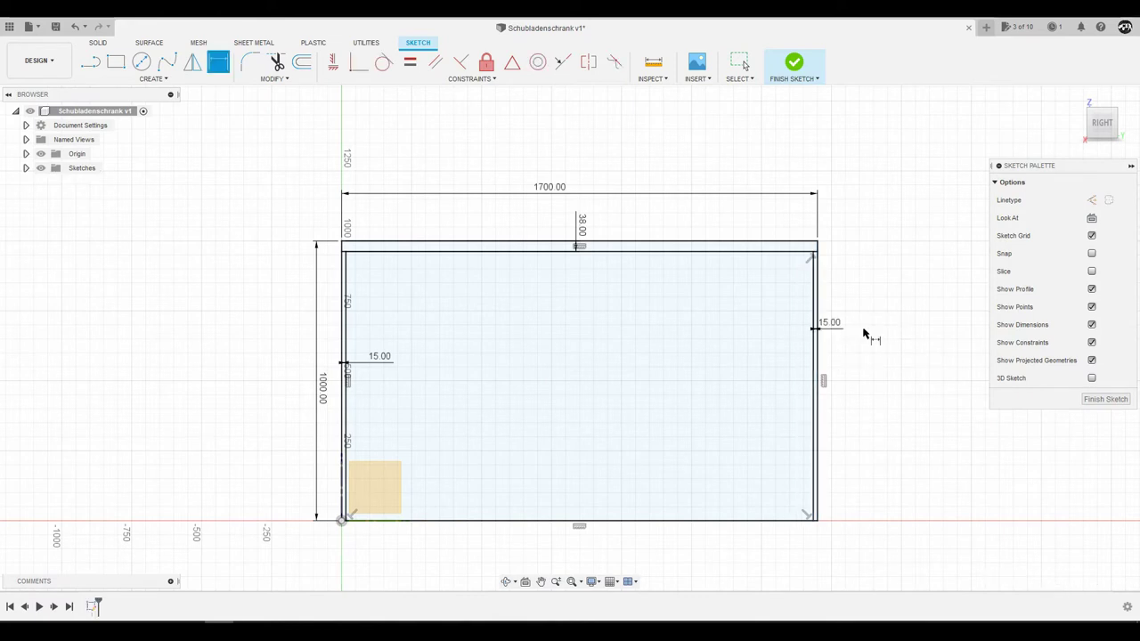
key(Escape)
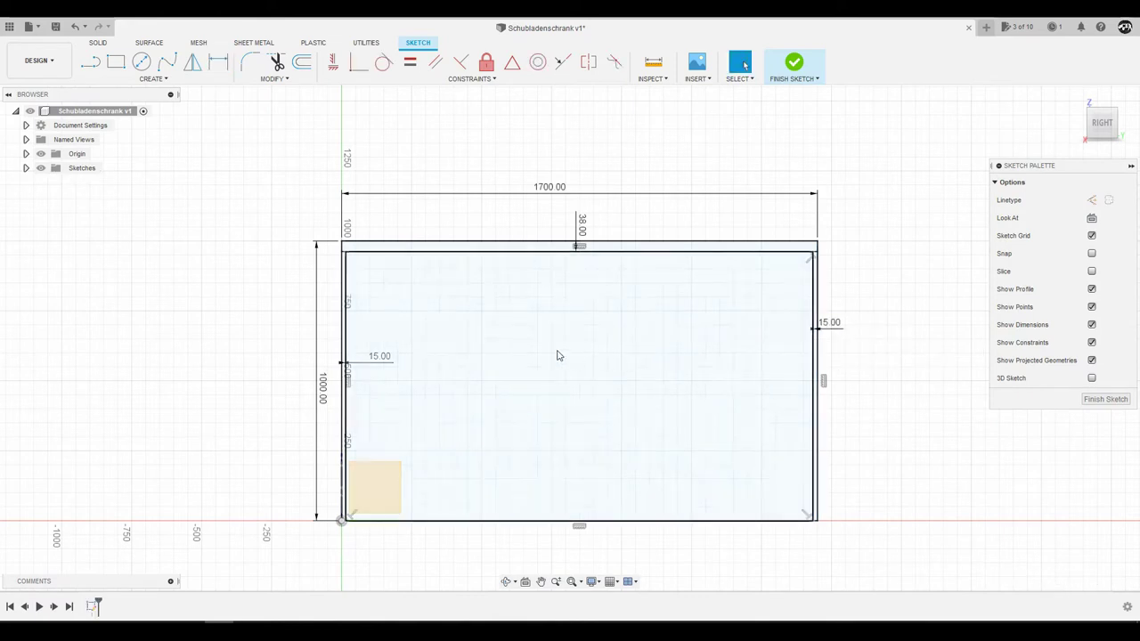
Draw two horizontal lines near the bottom between the inner side lines
click(92, 64)
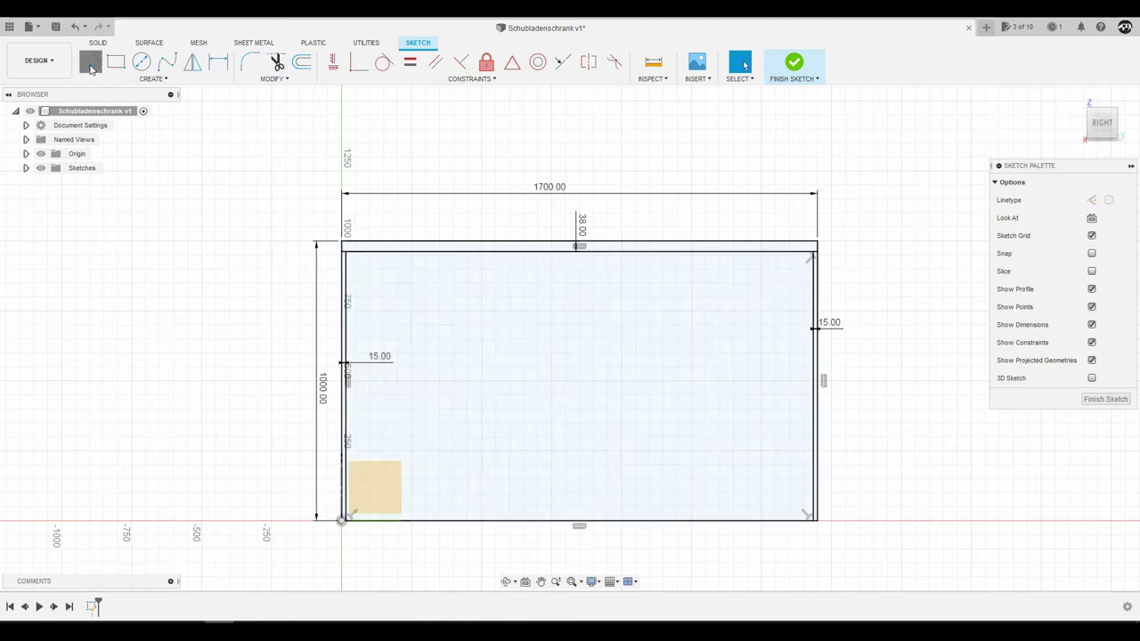
click(349, 494)
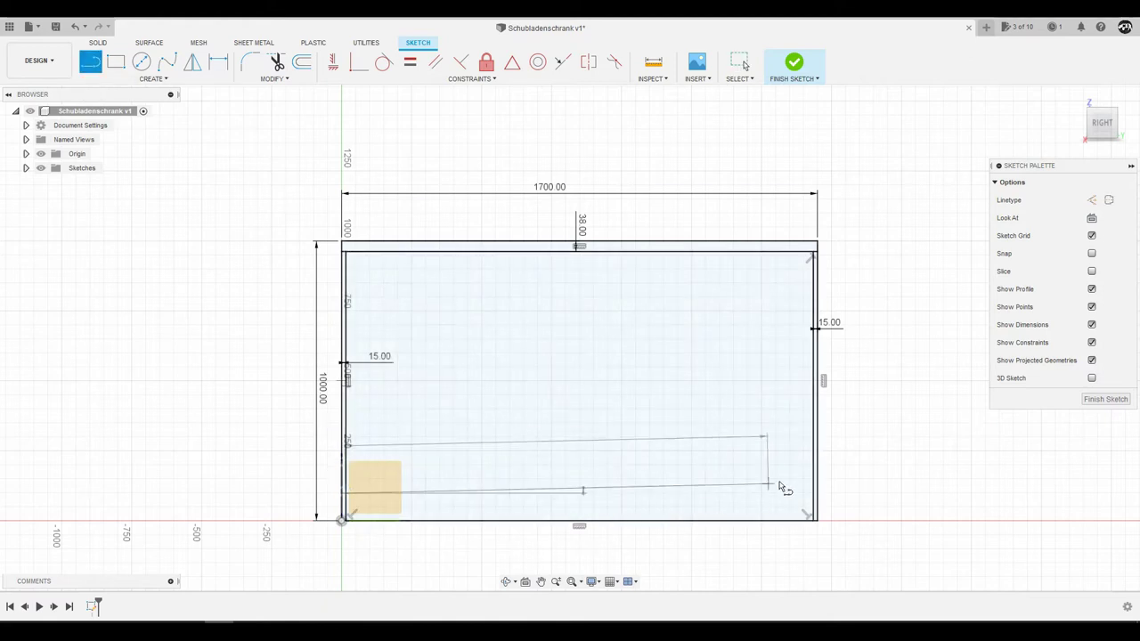
click(814, 495)
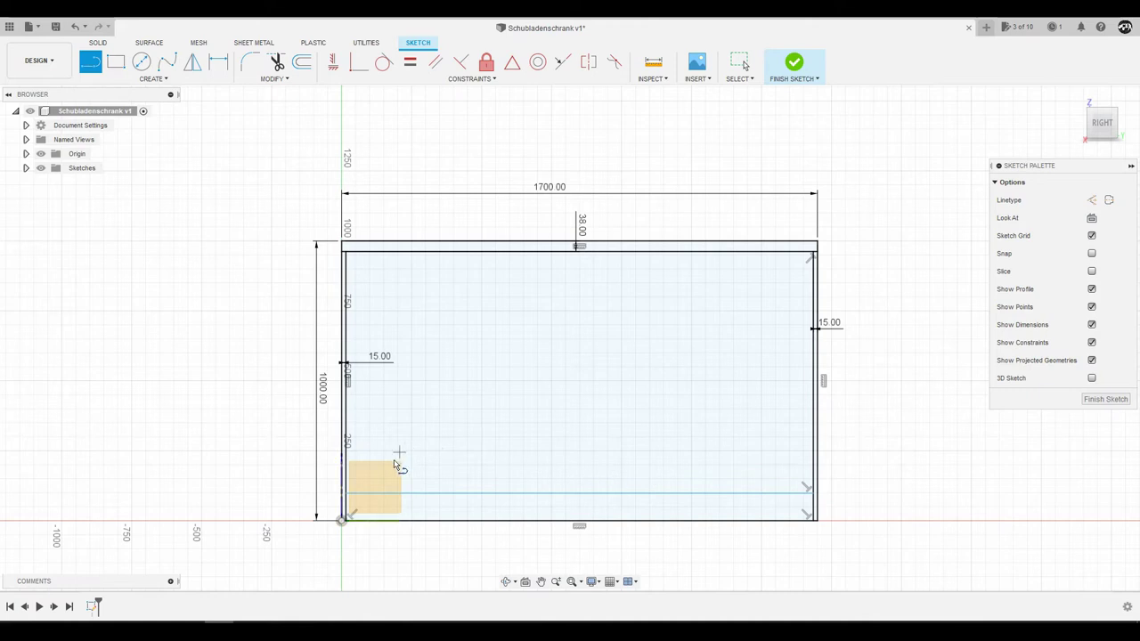
click(353, 490)
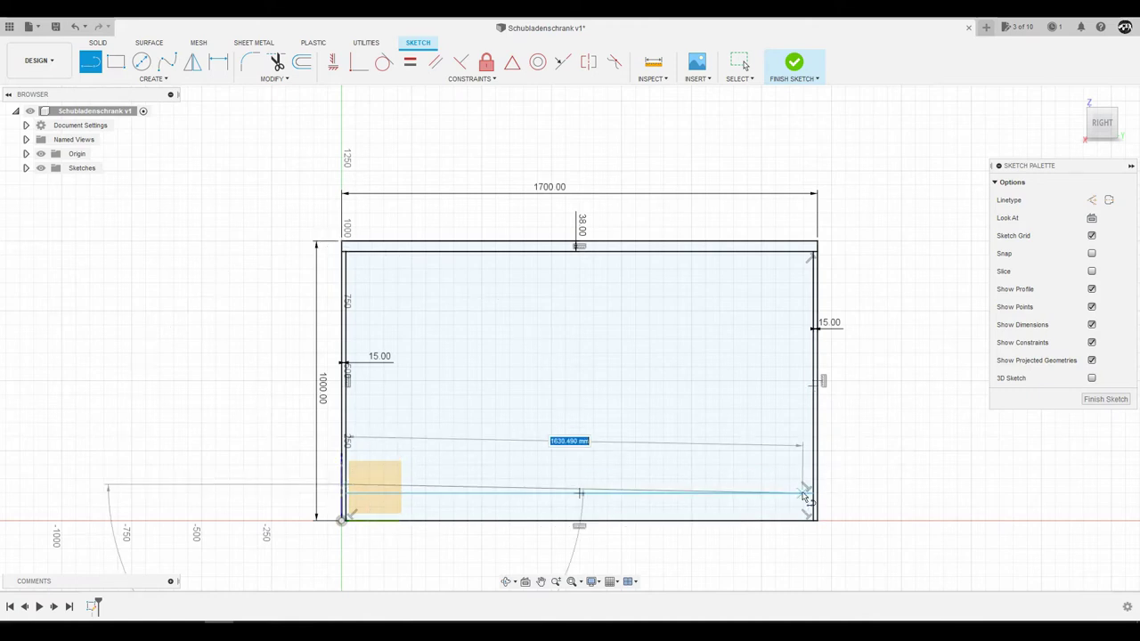
click(818, 493)
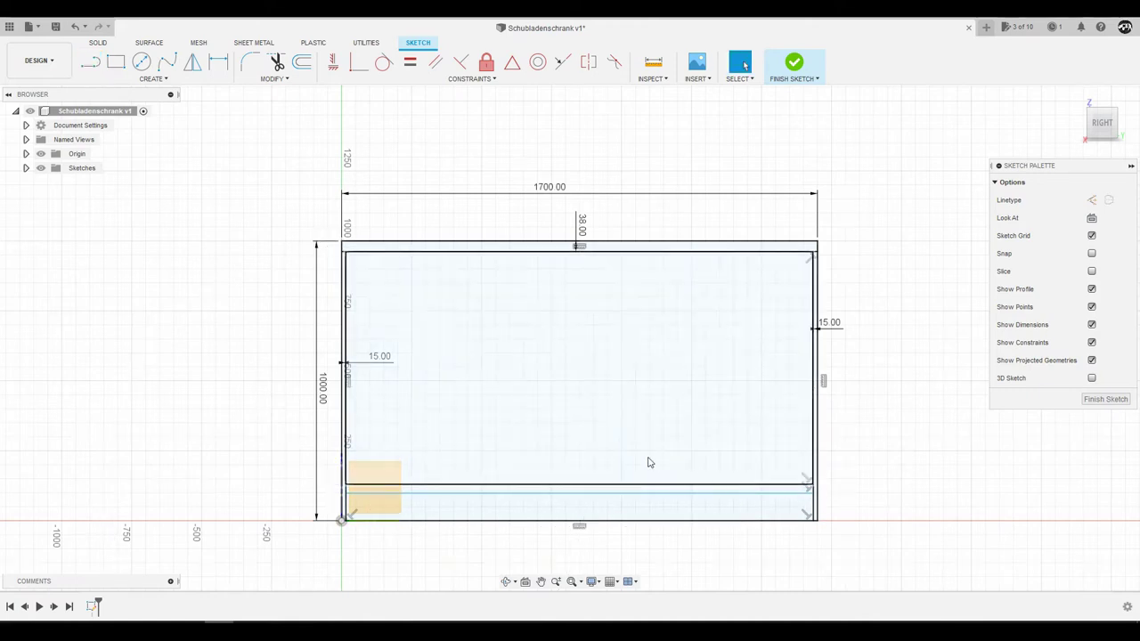
Dimension the bottom lines 15 mm apart and 60 mm above the base edge
key(d)
click(604, 493)
click(611, 485)
click(622, 448)
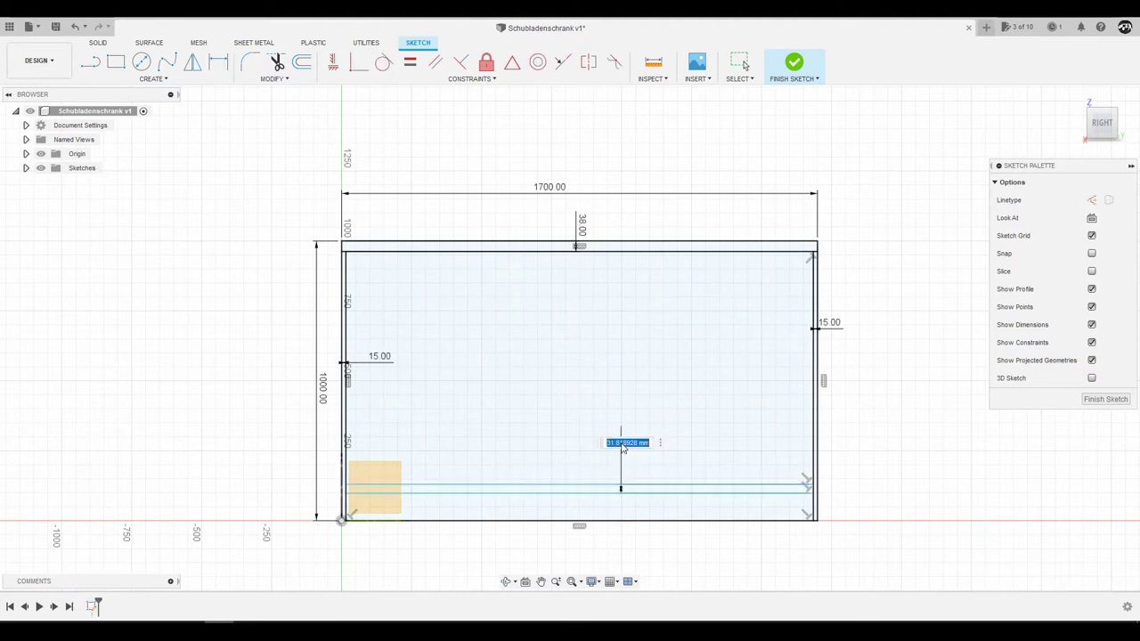
text(15)
key(Return)
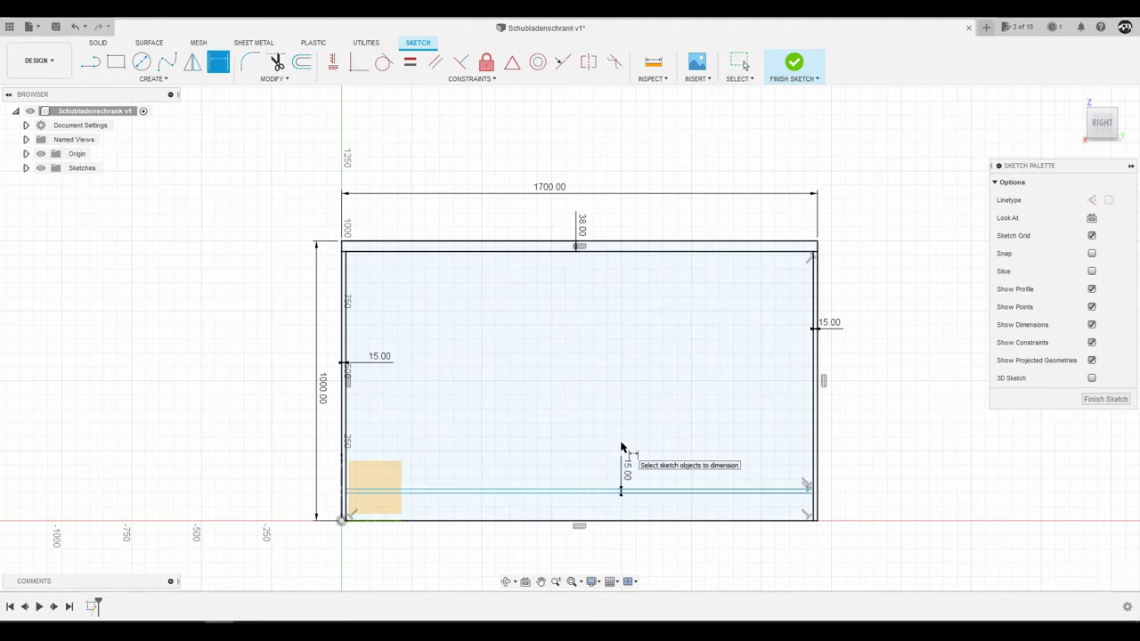
click(674, 492)
click(676, 520)
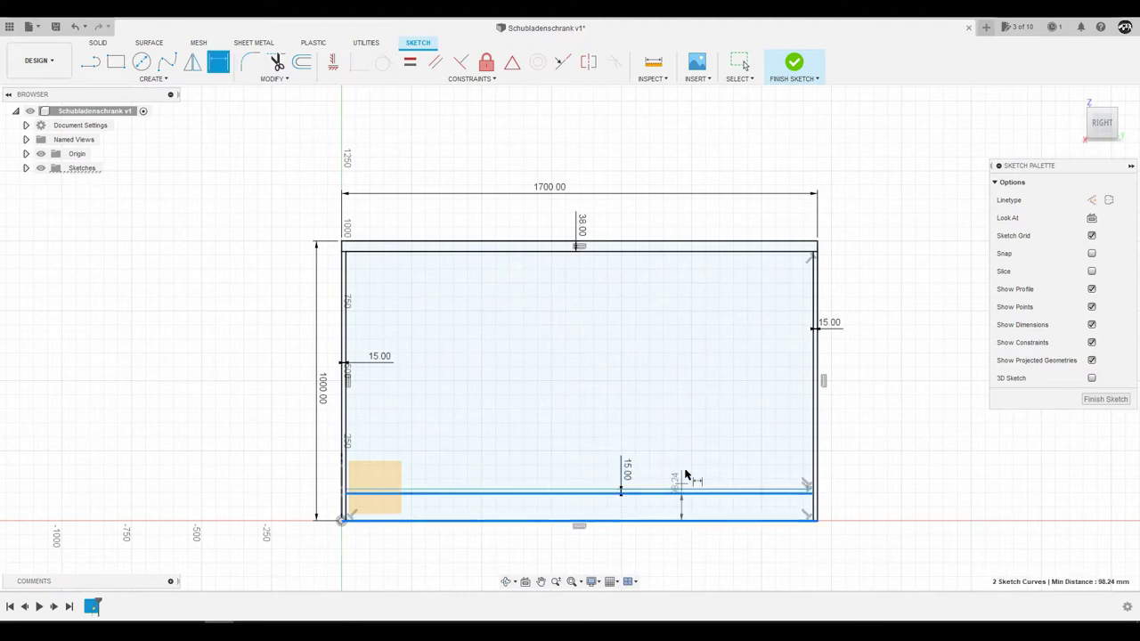
click(699, 443)
text(48)
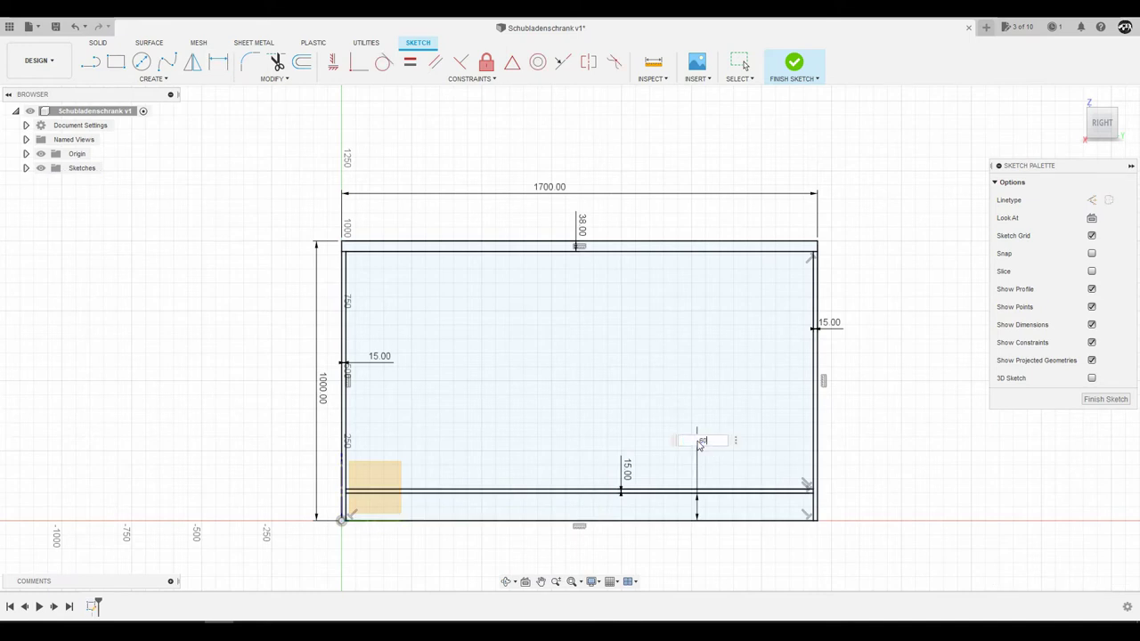
key(Return)
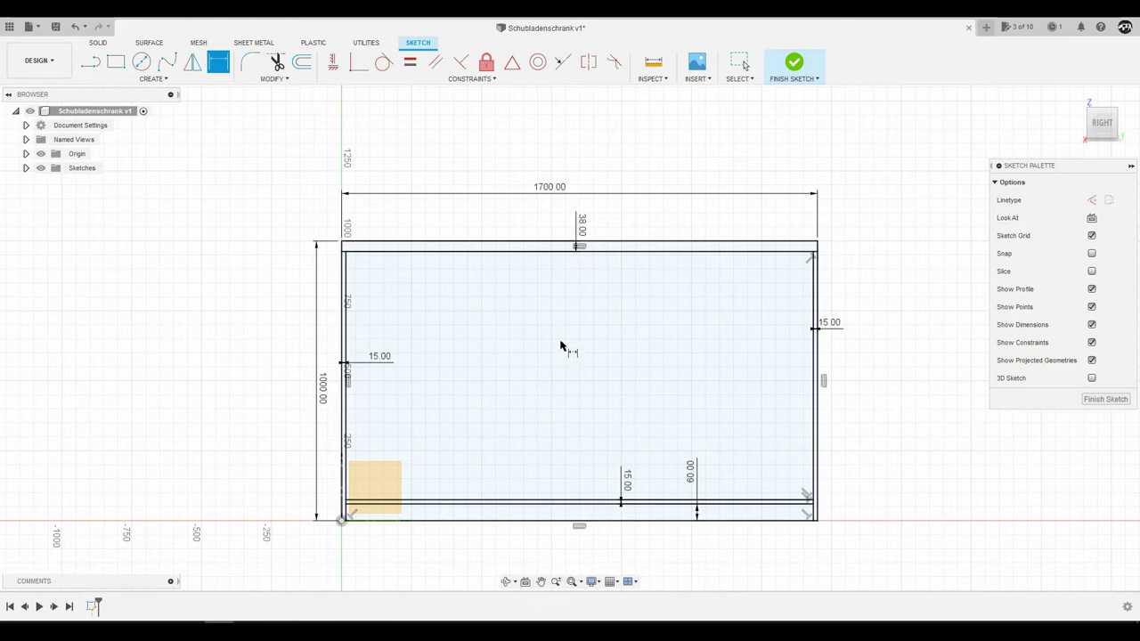
Finish the sketch, select the left side-panel strip for extrusion, then check the plan photo
click(792, 66)
shift+middle_drag(573, 308, 504, 308)
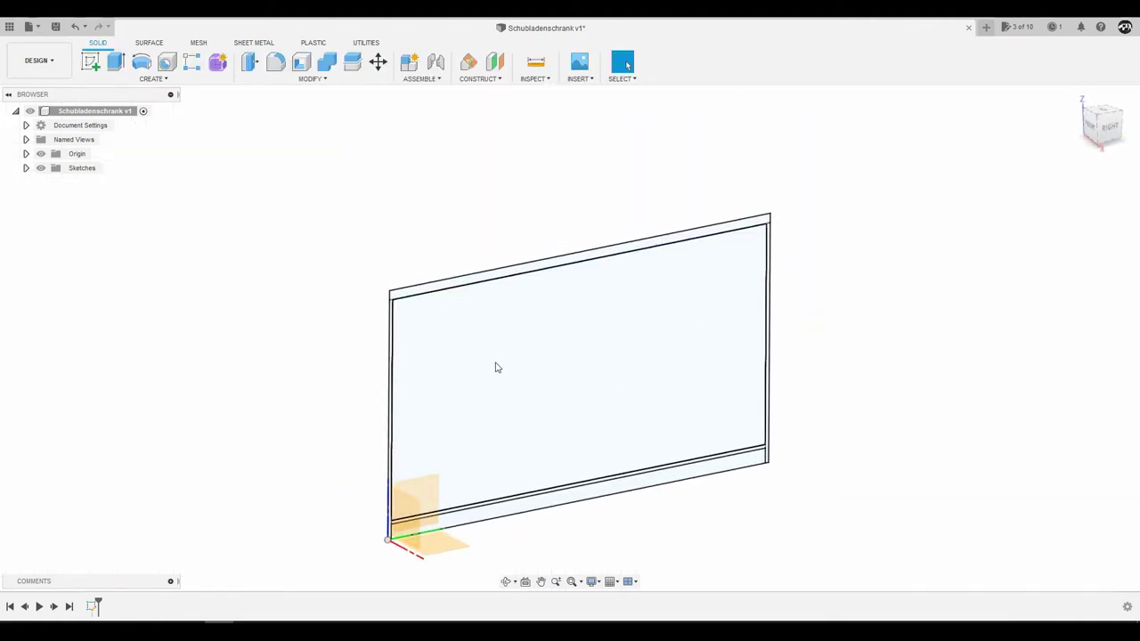
click(116, 62)
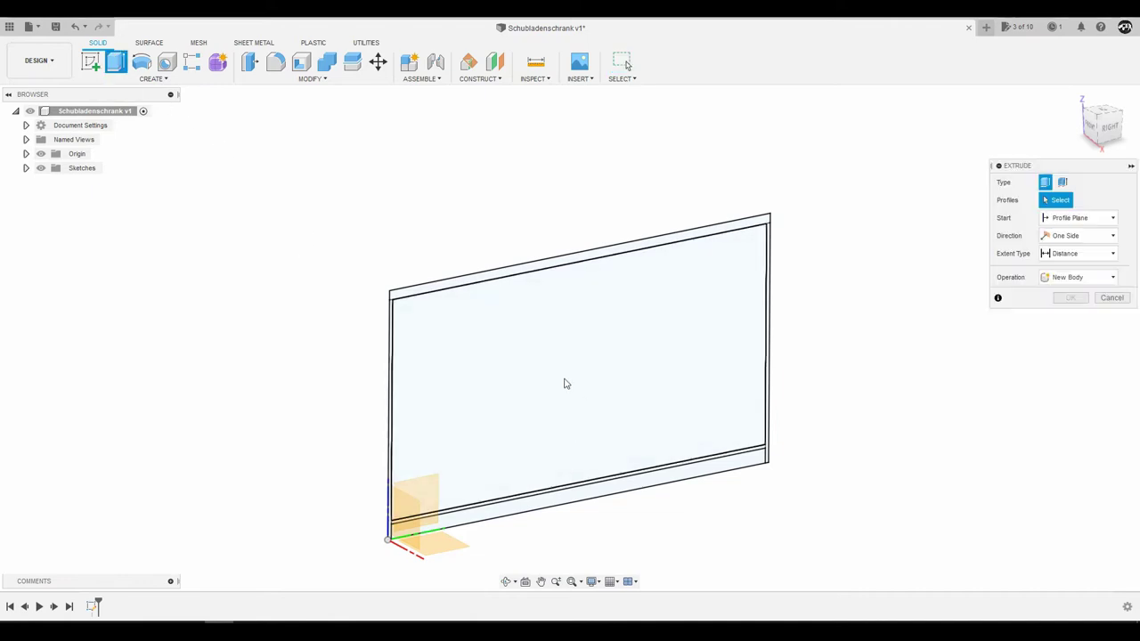
scroll(459, 514, up, 2)
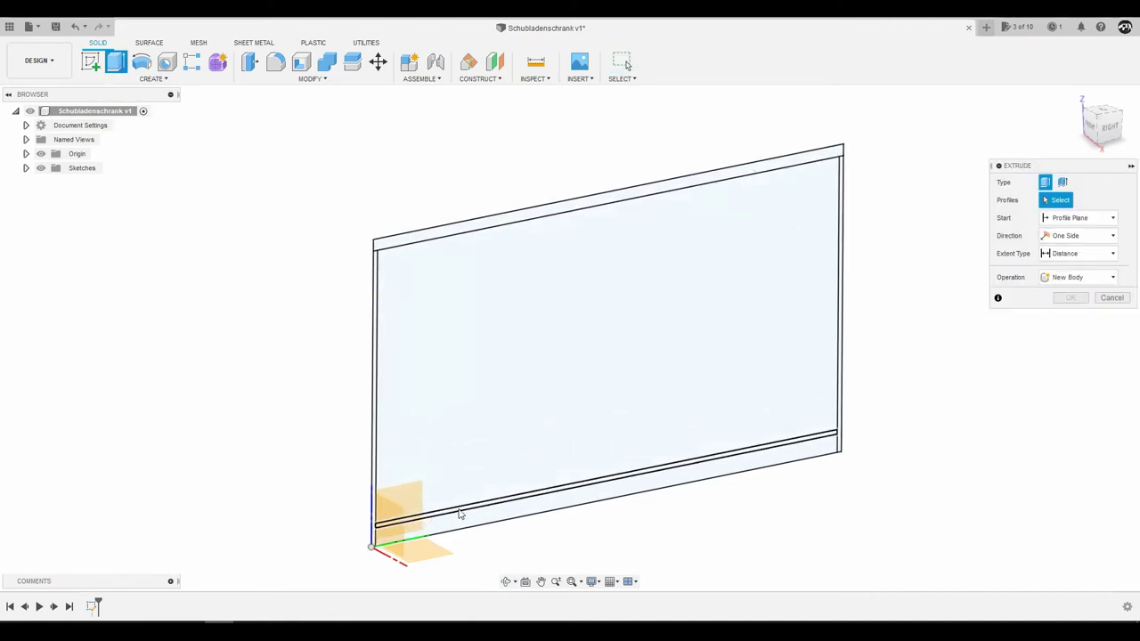
scroll(460, 513, up, 3)
scroll(386, 466, down, 3)
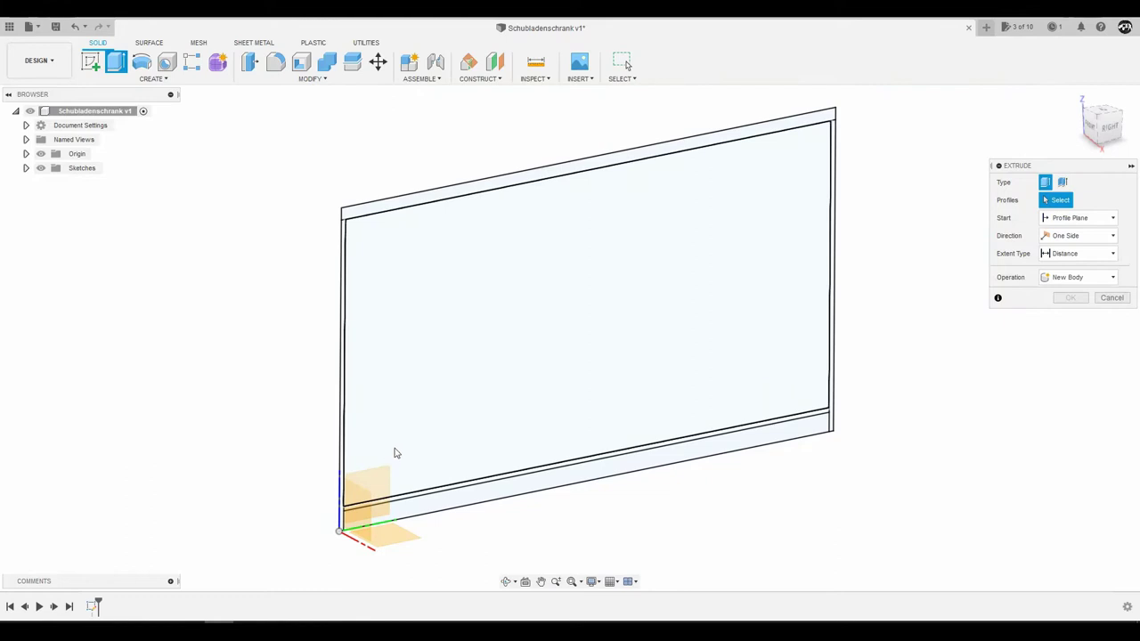
scroll(343, 249, up, 2)
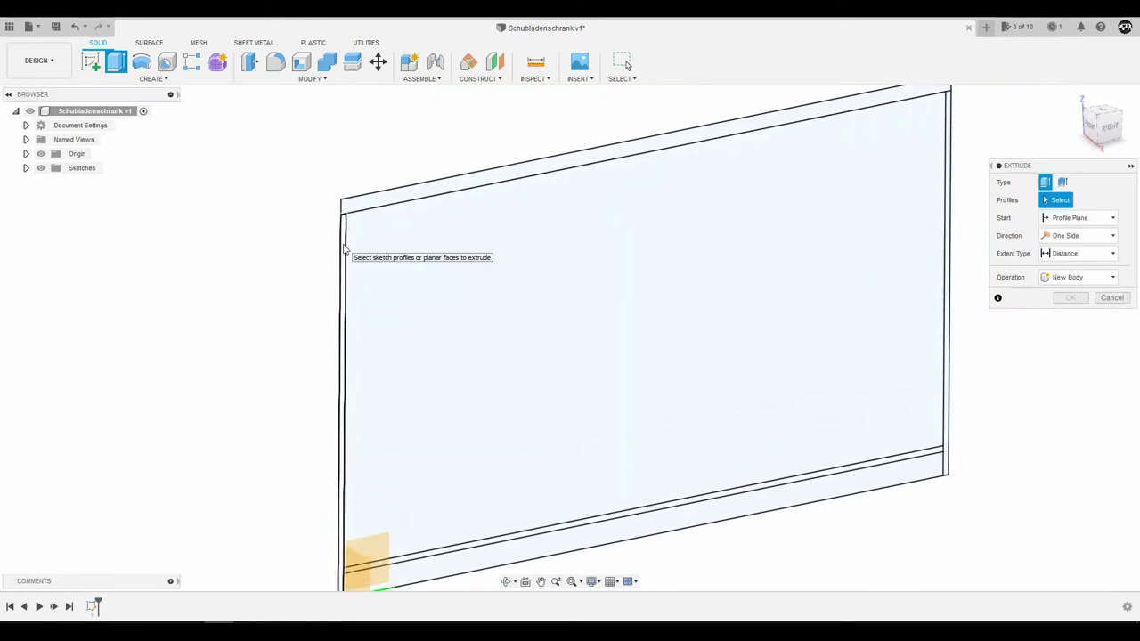
scroll(344, 249, down, 2)
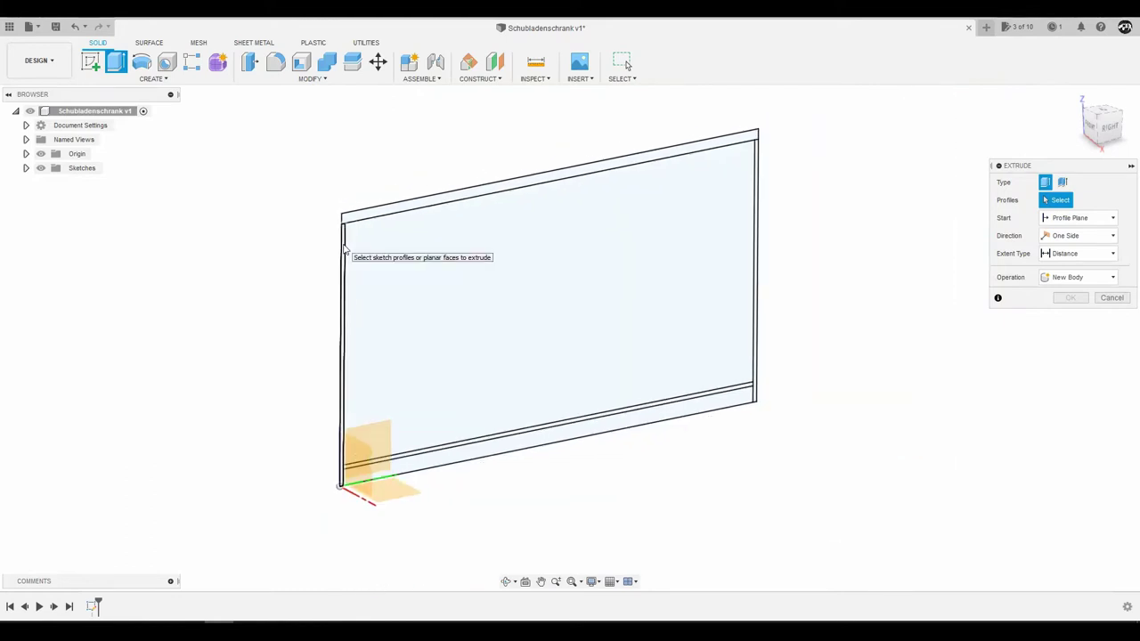
click(343, 249)
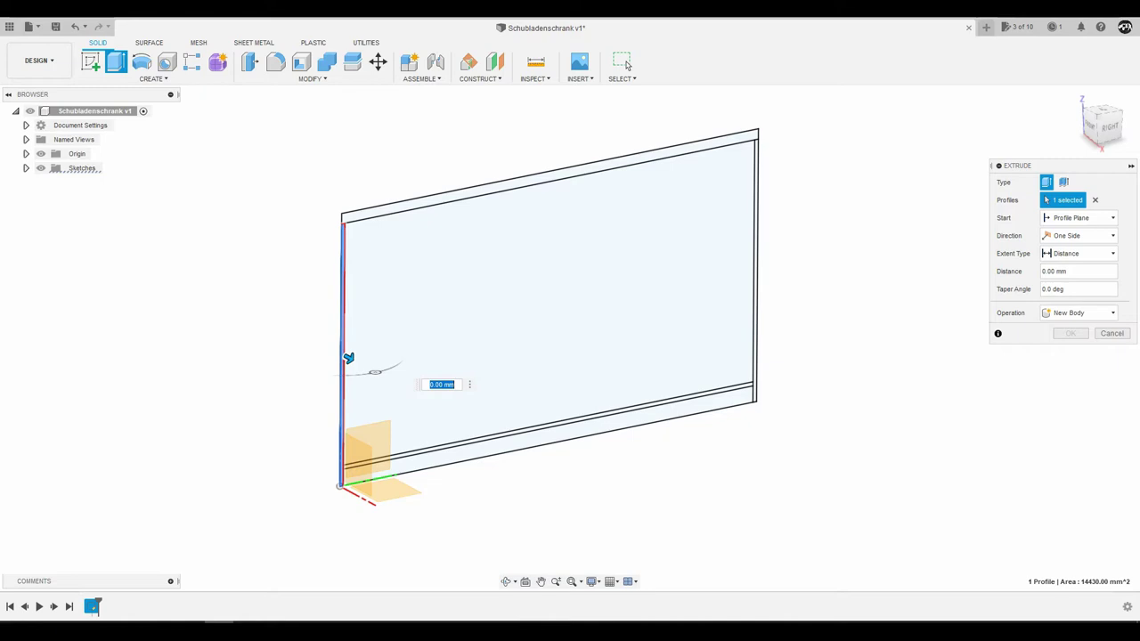
key(alt+Tab)
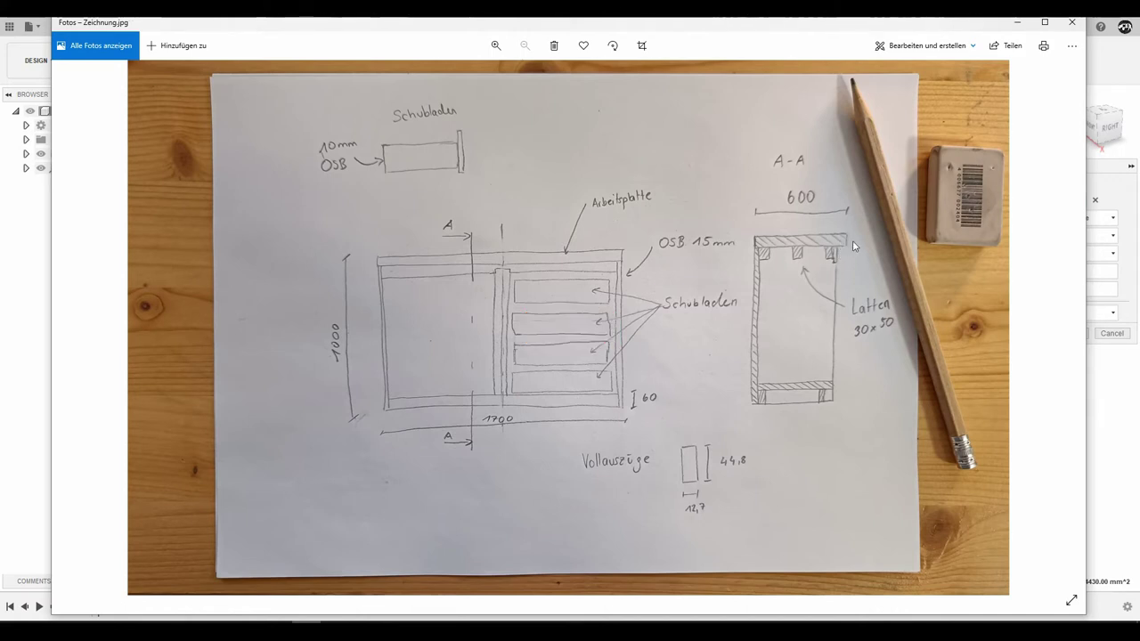
Minimize the plan photo to return to the pending left-panel extrusion
click(1016, 22)
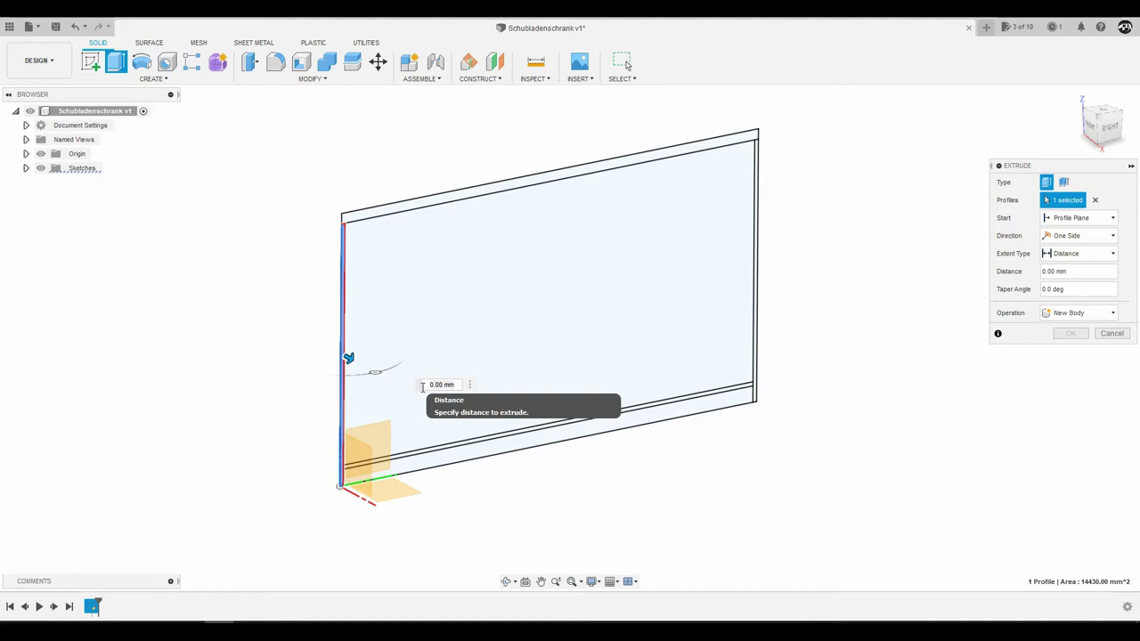
Commit the left side panel as Body1 and make Sketch1 visible again
click(426, 386)
text(580)
key(Return)
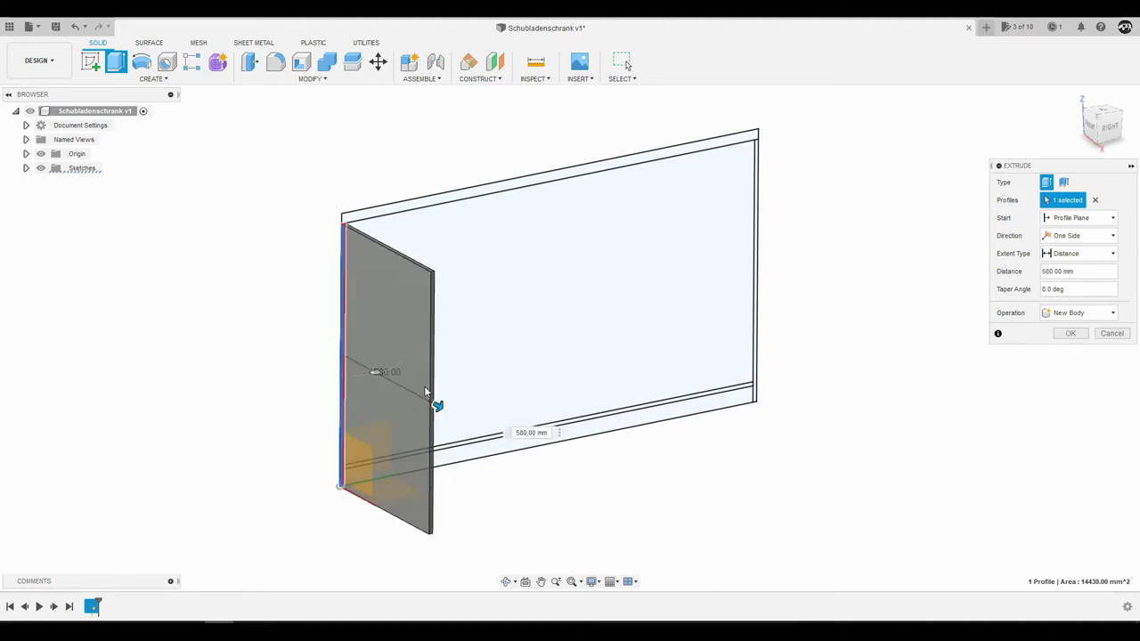
key(Return)
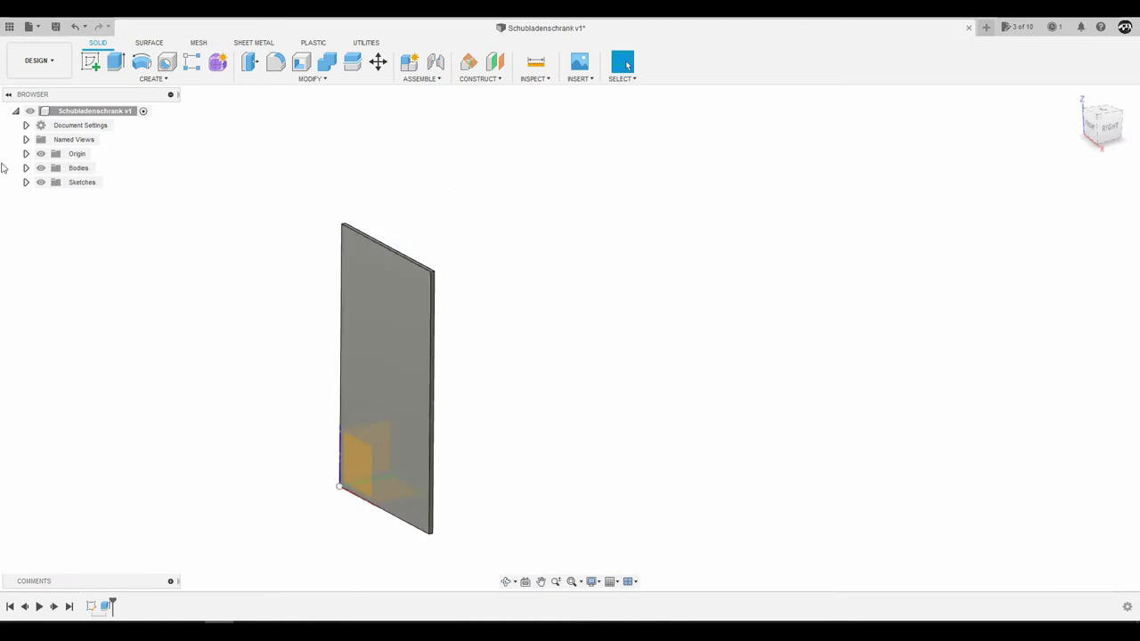
click(25, 183)
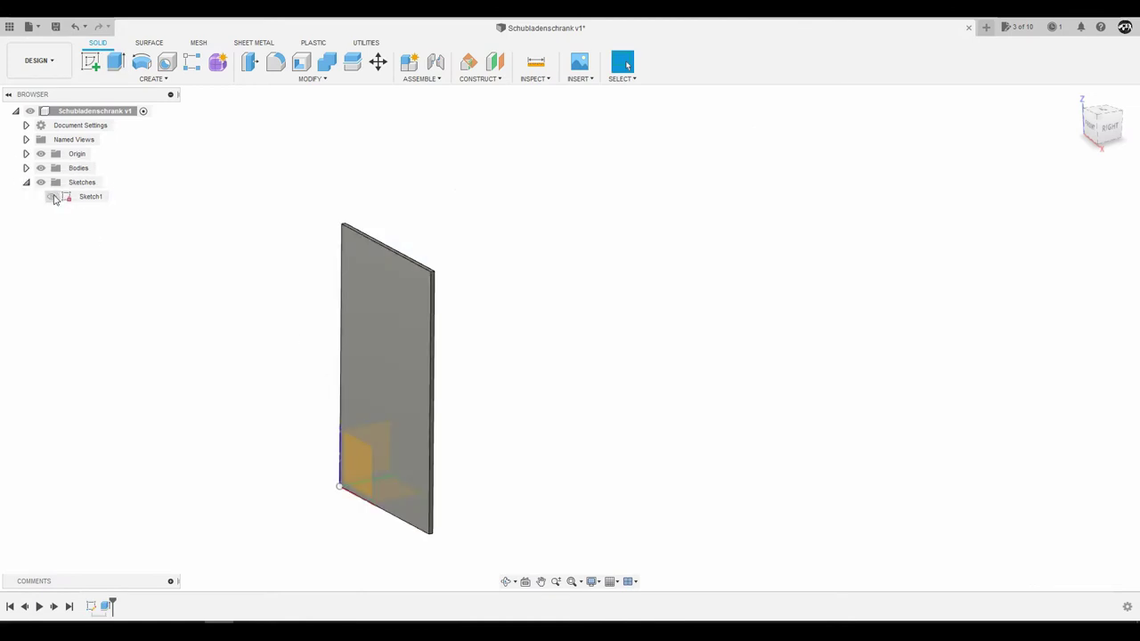
click(51, 196)
click(26, 169)
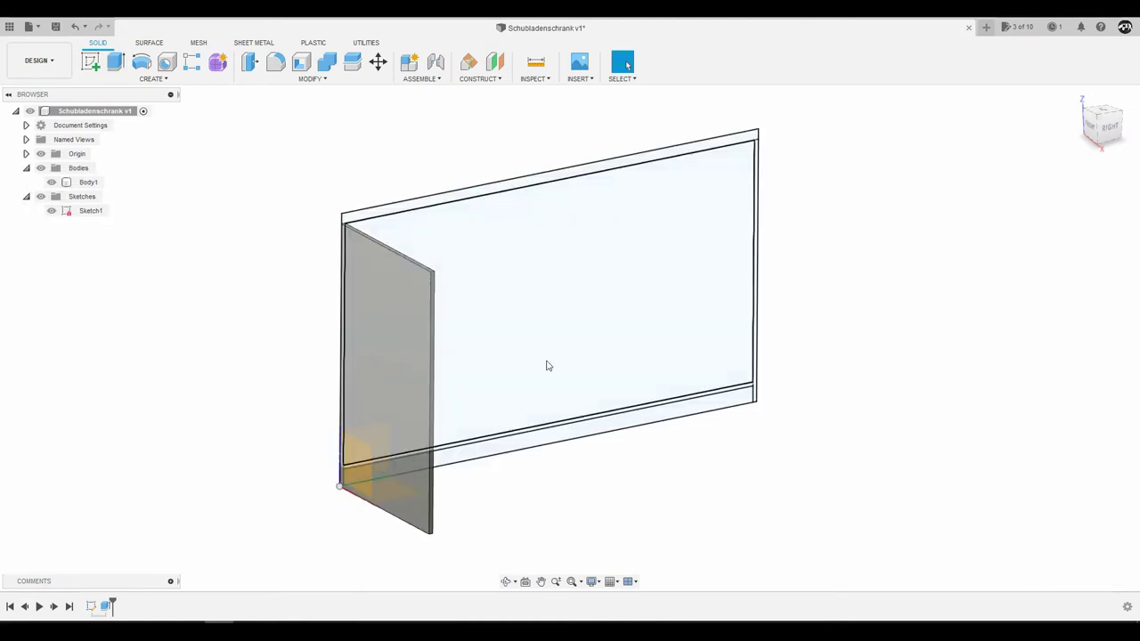
scroll(465, 402, down, 2)
scroll(466, 401, up, 3)
shift+middle_drag(511, 333, 504, 333)
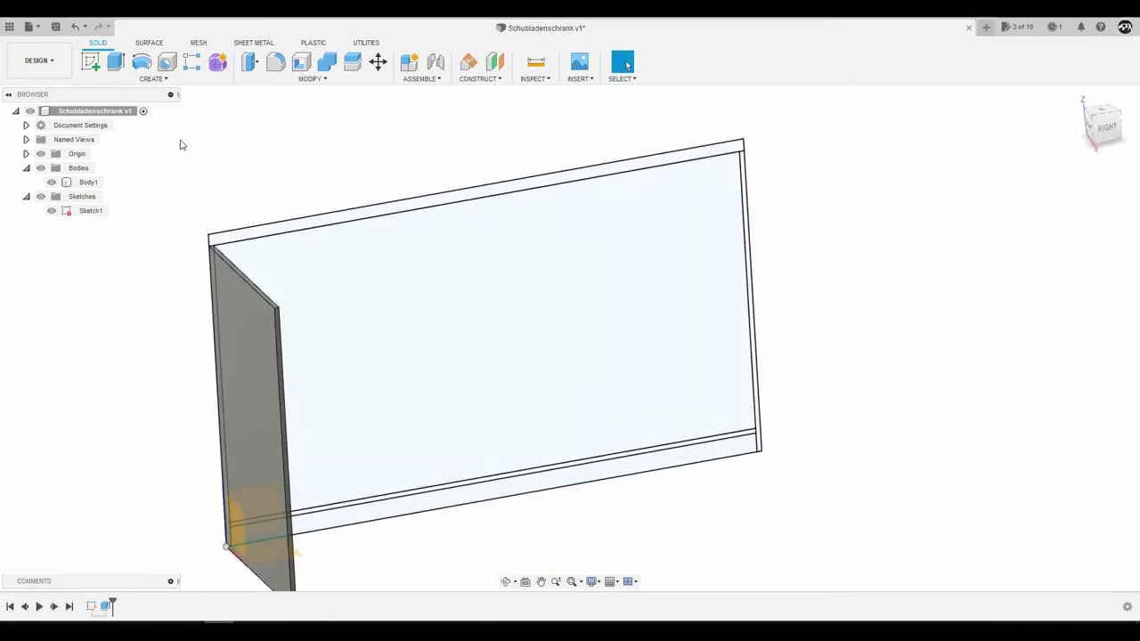
Extrude the right-end side-panel profile 580 mm into Body2
click(115, 62)
scroll(781, 180, up, 1)
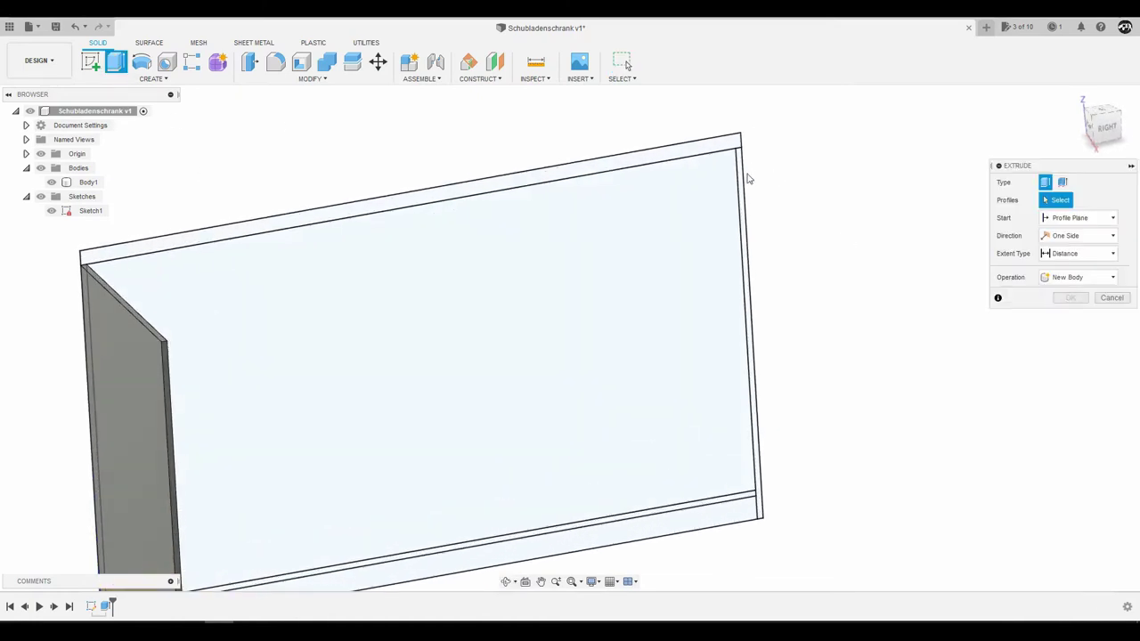
click(741, 187)
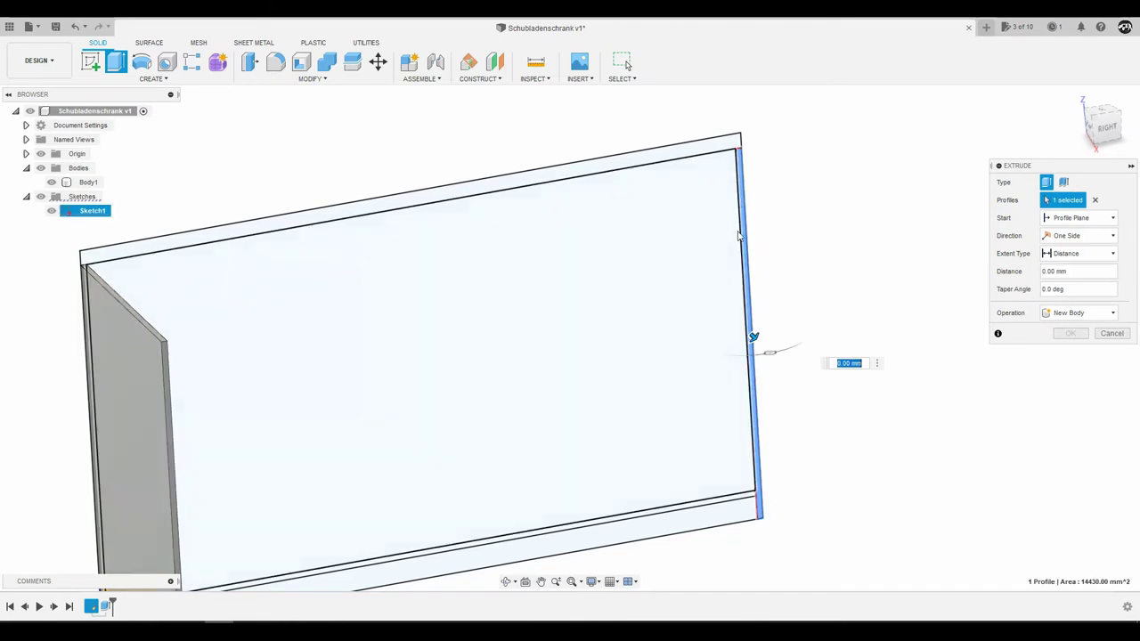
scroll(755, 269, down, 2)
text(18)
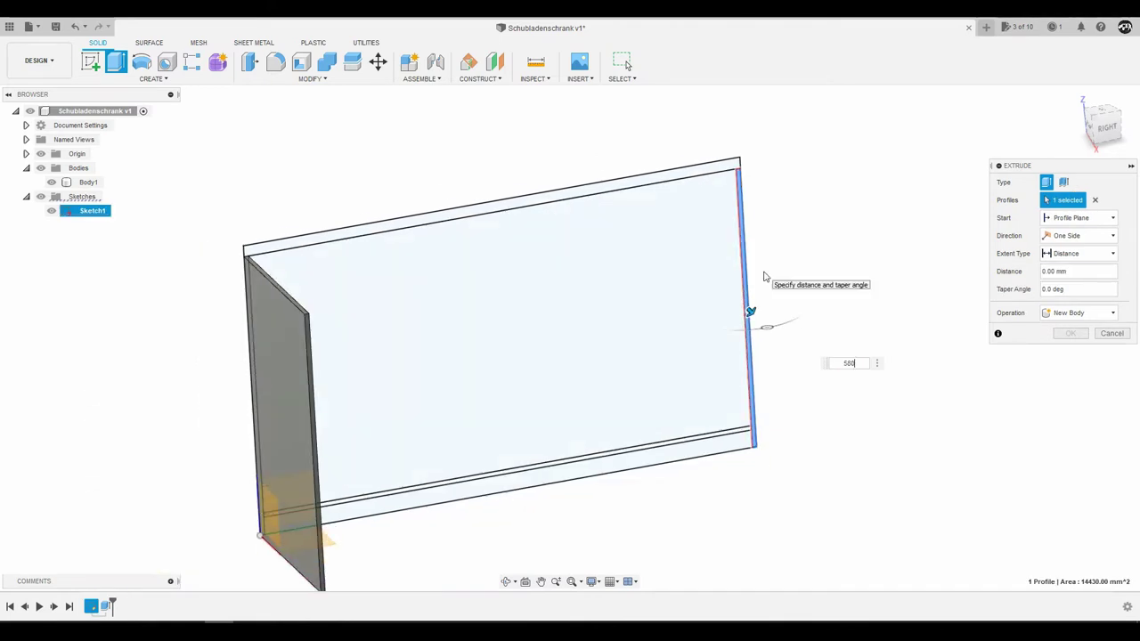
key(Return)
key(Escape)
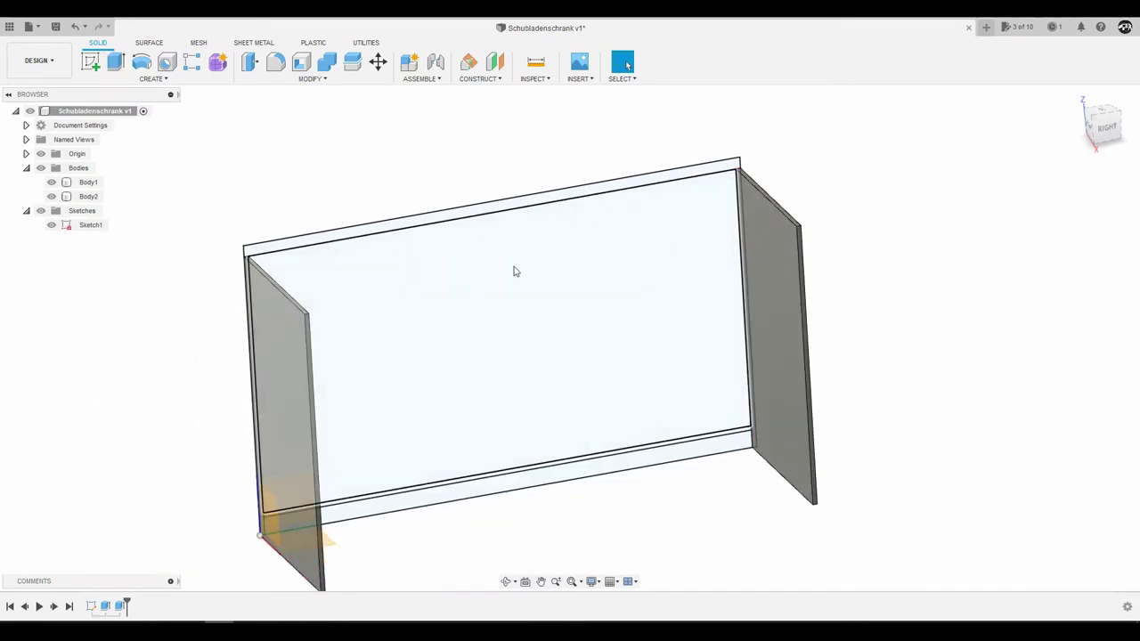
mouse_move(514, 270)
shift+middle_down()
mouse_move(532, 320)
mouse_move(500, 310)
mouse_move(519, 326)
mouse_move(494, 418)
shift+middle_up()
Extrude the bottom rail profile 580 mm to form the bottom panel
click(115, 61)
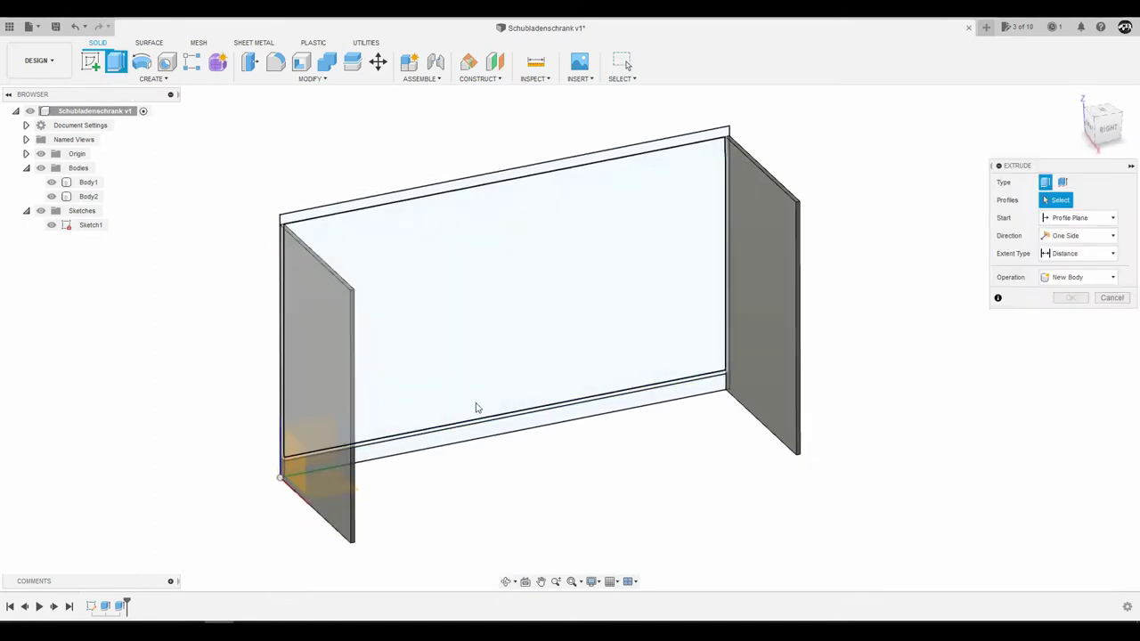
scroll(481, 410, up, 3)
click(547, 407)
scroll(534, 383, down, 3)
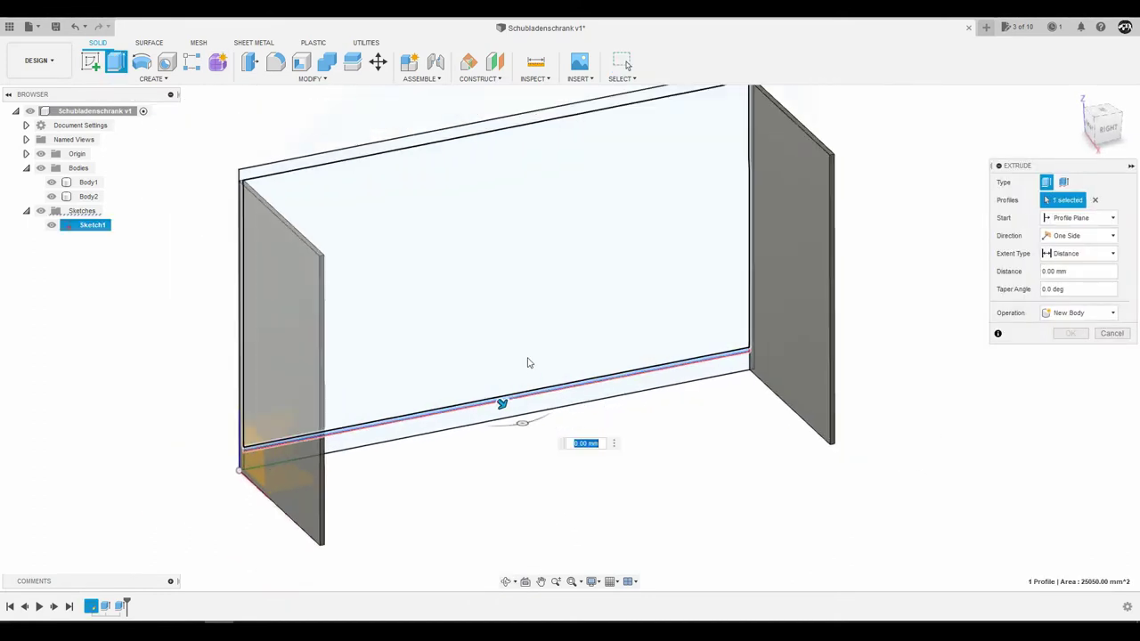
text(1000)
drag(655, 519, 634, 500)
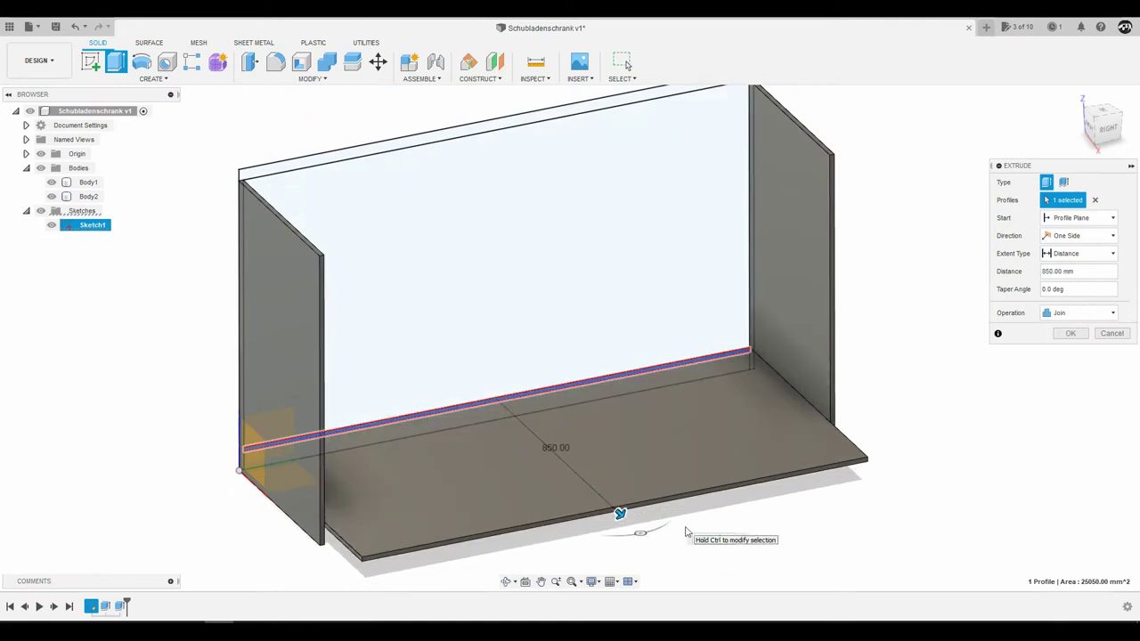
key(Return)
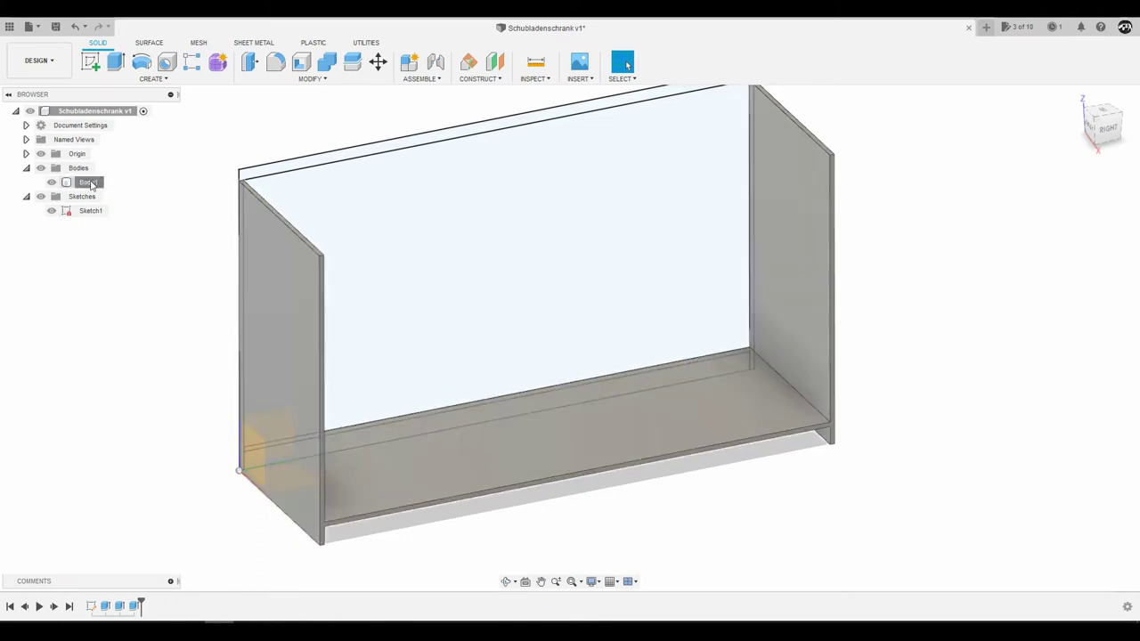
Change the bottom panel extrusion's operation to New Body, creating Body3
click(89, 182)
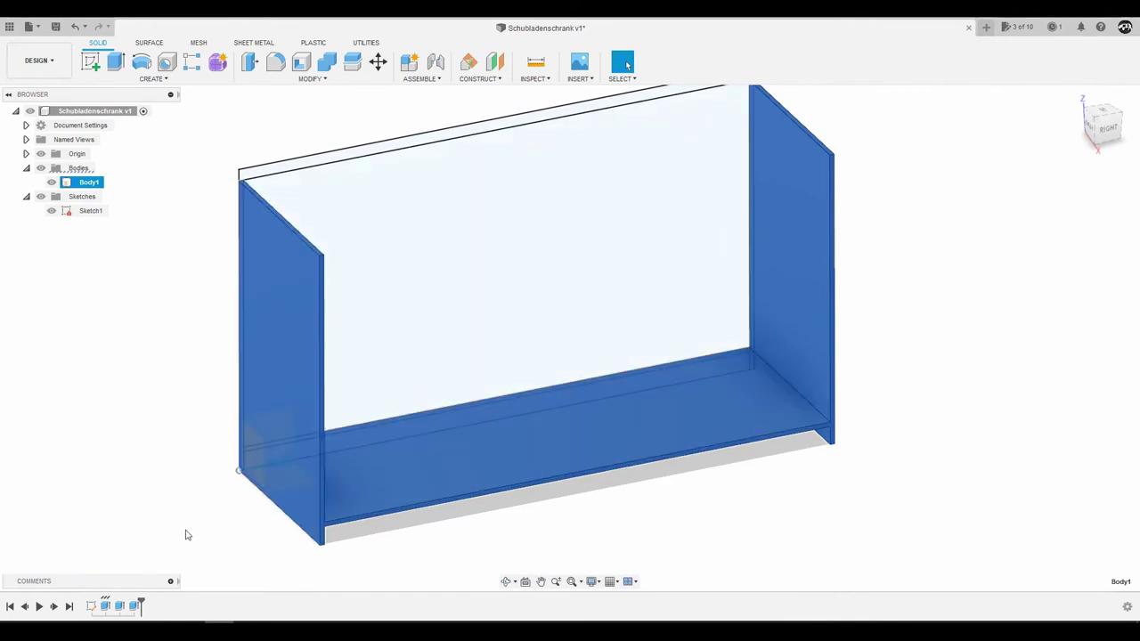
click(128, 570)
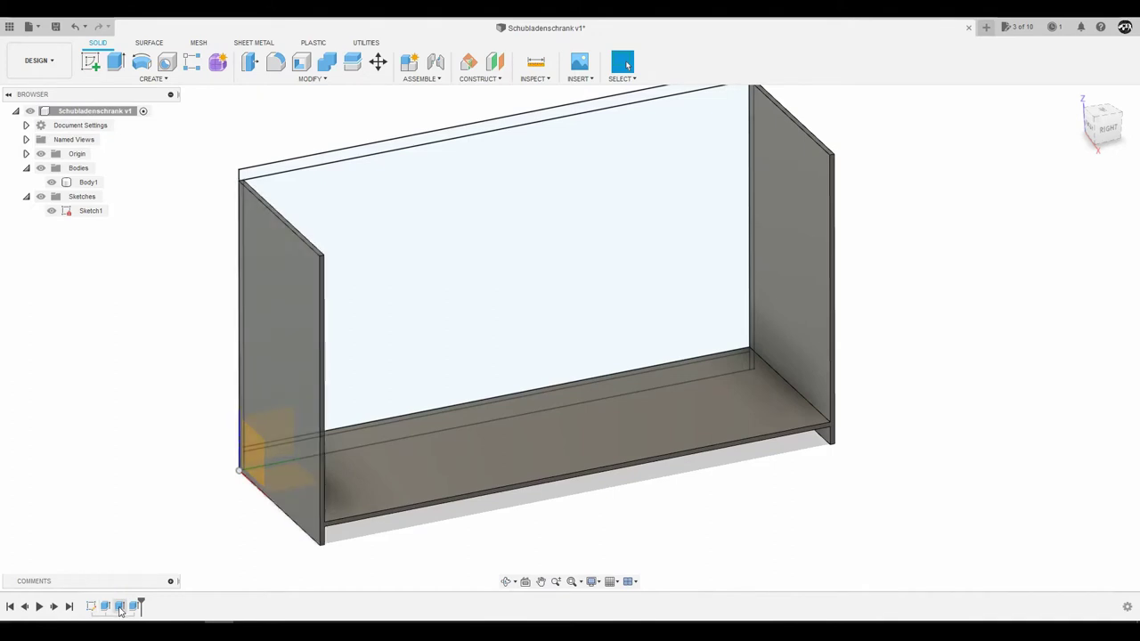
double_click(118, 606)
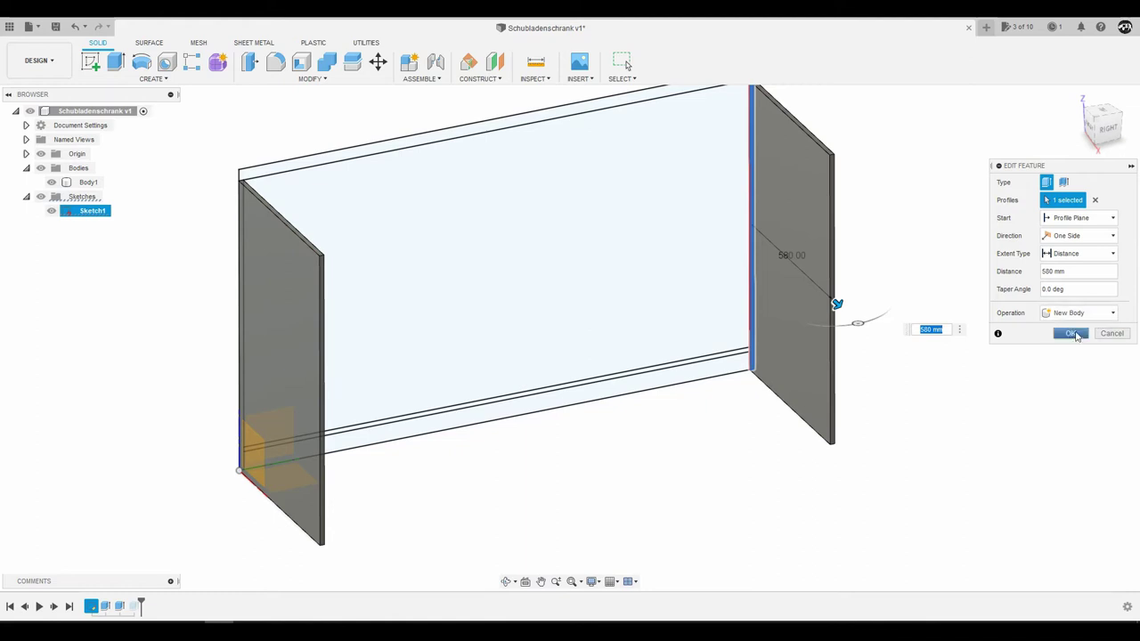
click(1070, 333)
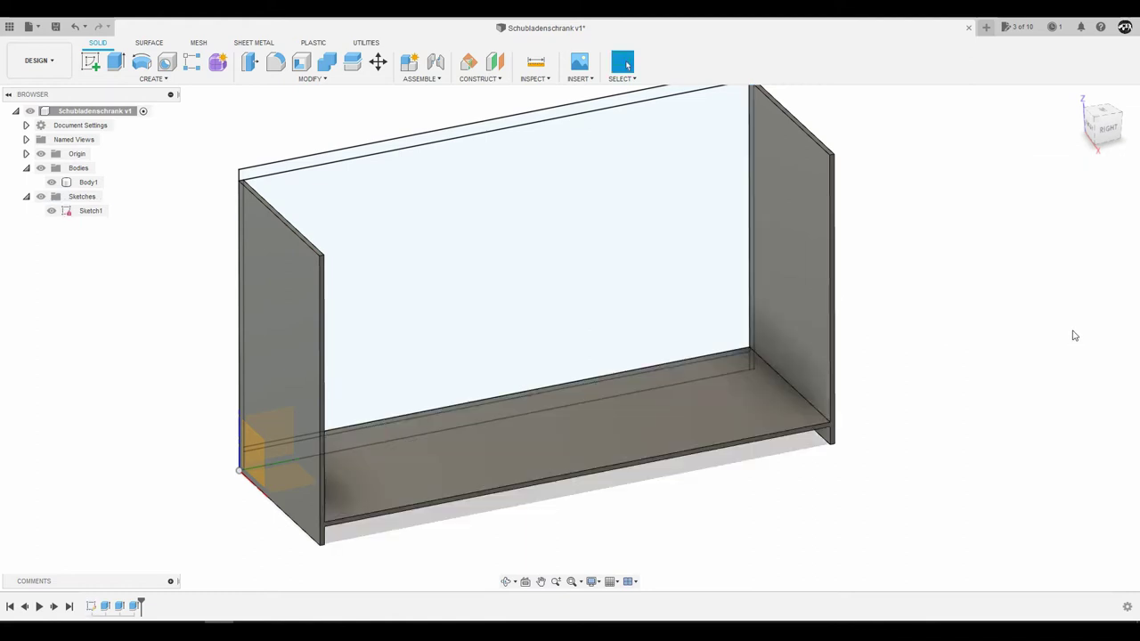
double_click(135, 606)
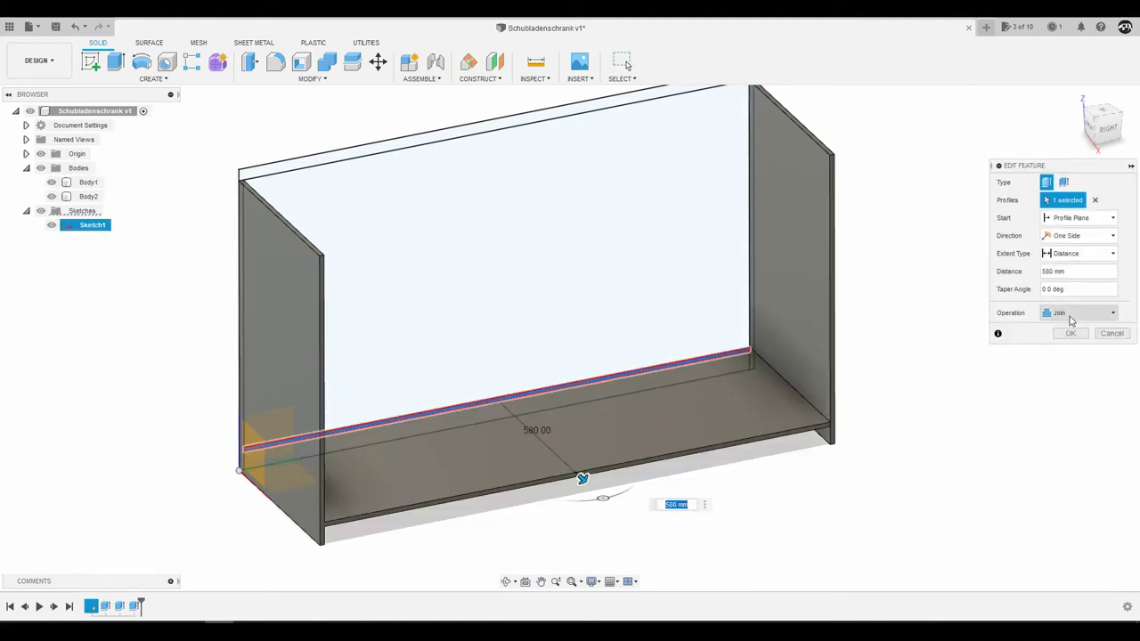
drag(1059, 166, 961, 159)
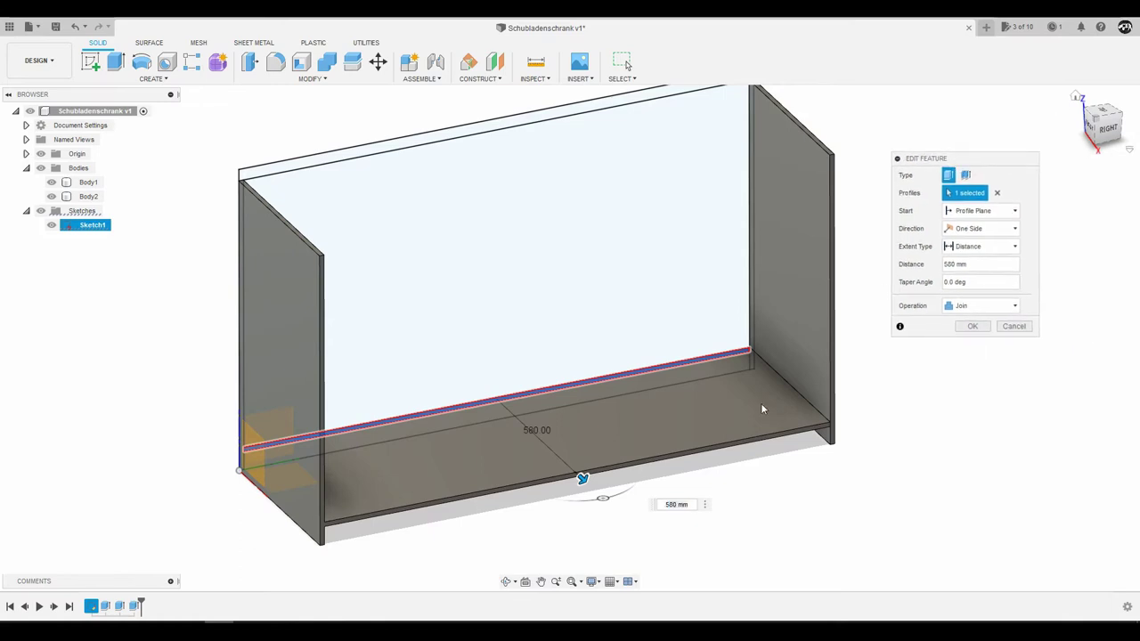
click(955, 306)
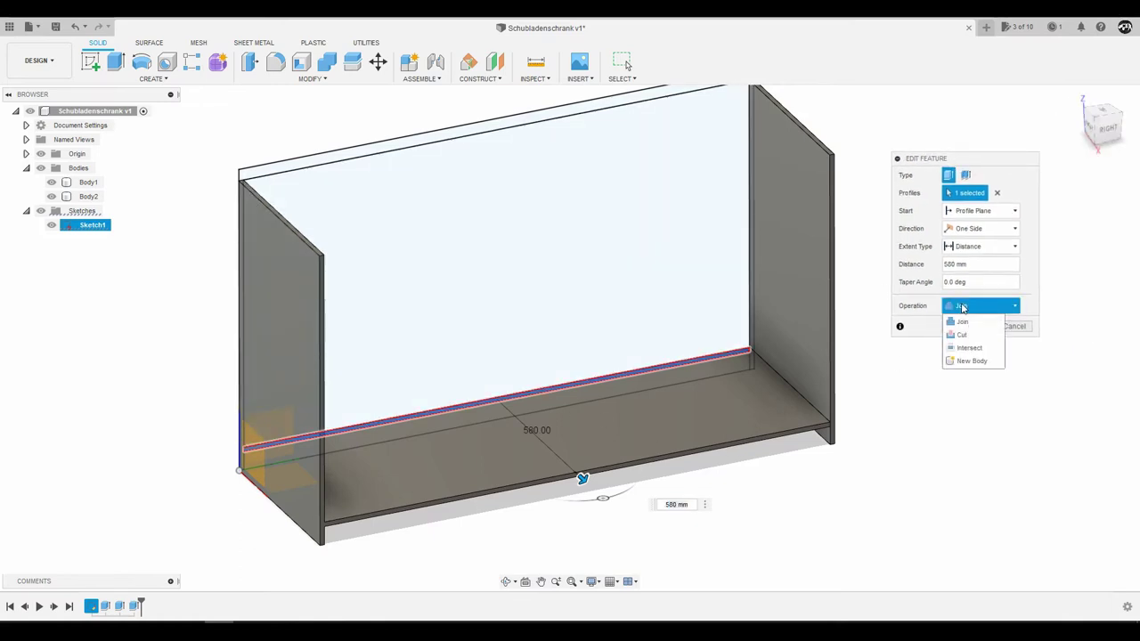
click(962, 362)
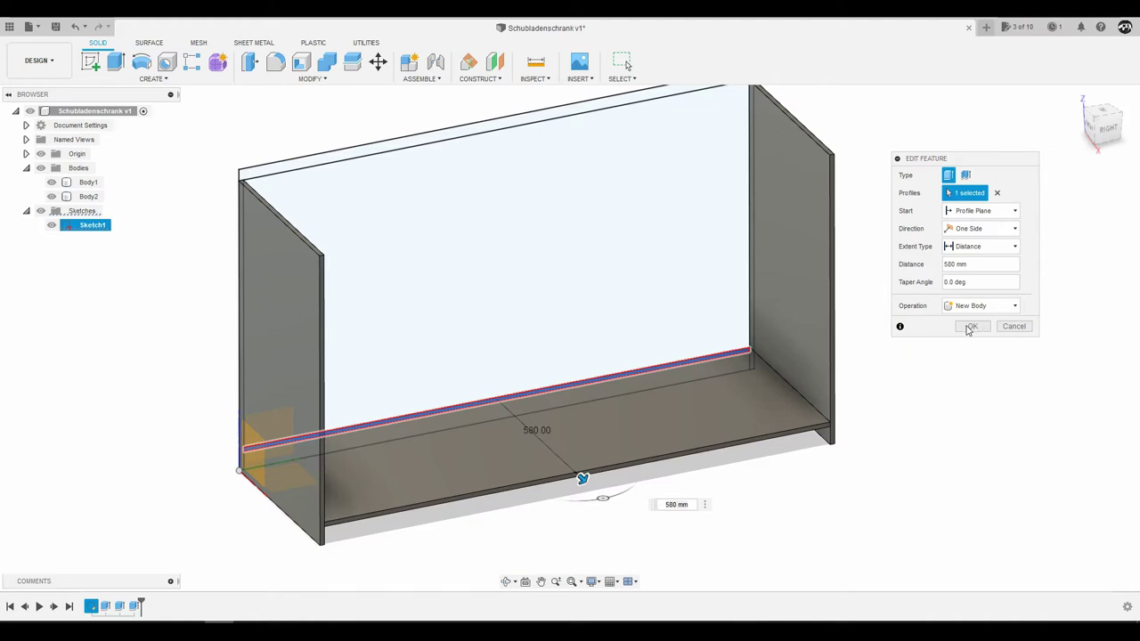
click(970, 327)
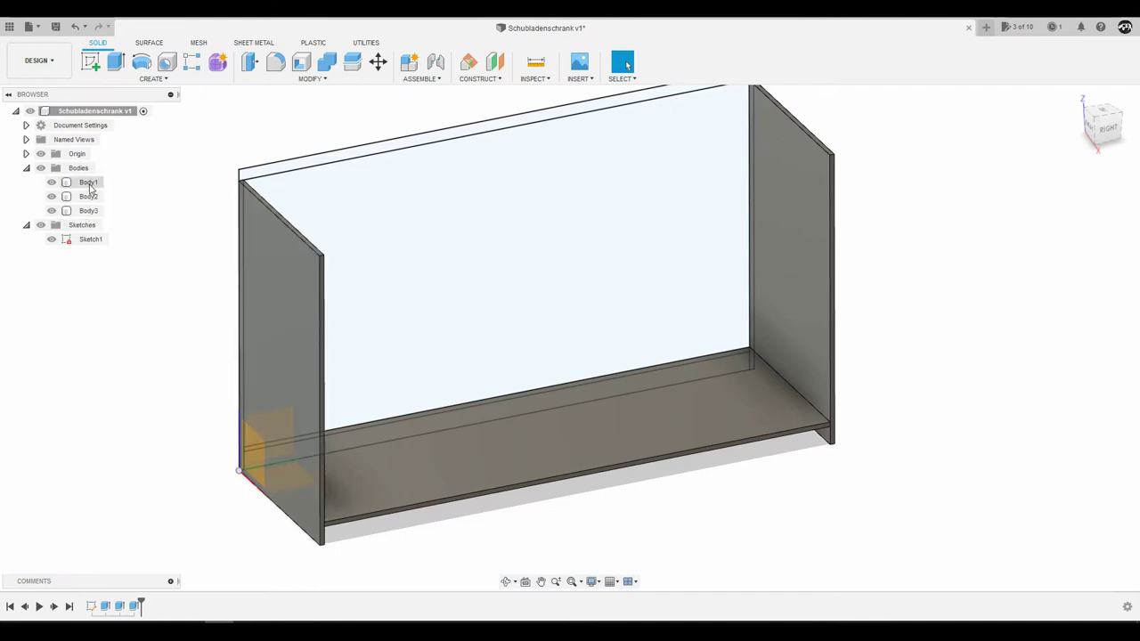
Extrude the top rail profile 600 mm to form the top panel
mouse_move(353, 290)
shift+middle_down()
mouse_move(313, 195)
mouse_move(316, 212)
shift+middle_up()
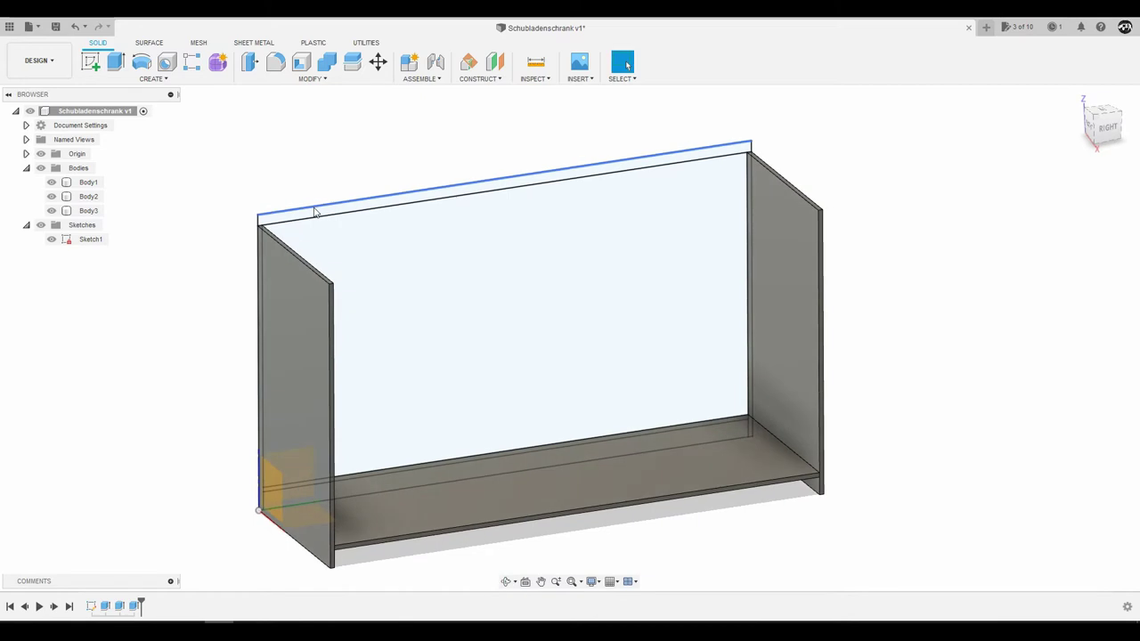
click(124, 69)
click(377, 239)
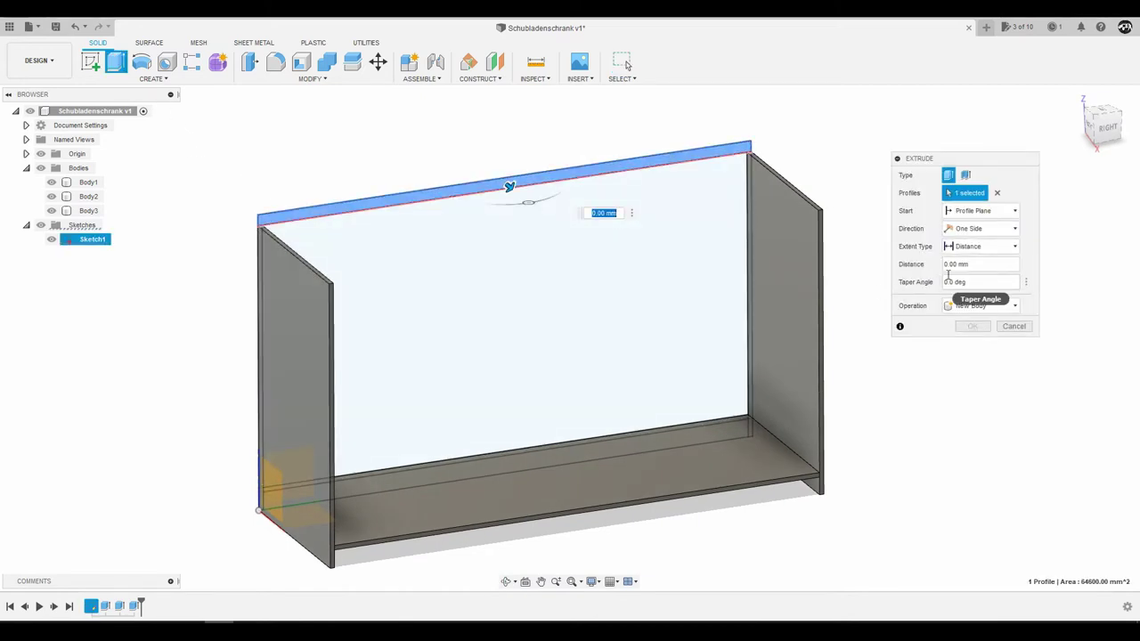
text(600)
key(Return)
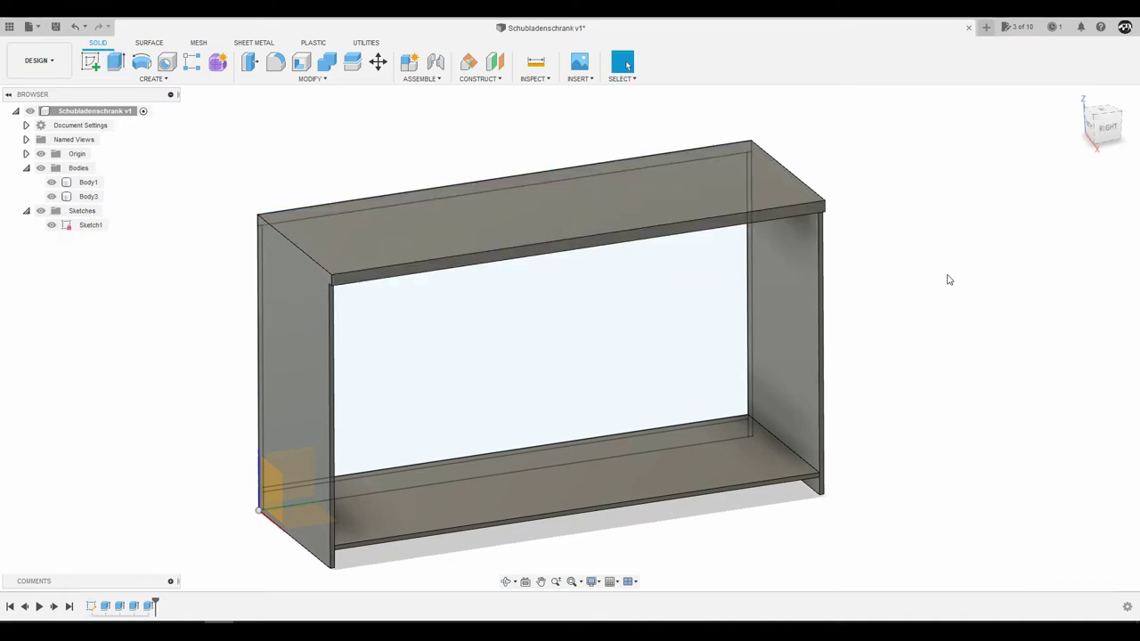
Change the top panel extrusion's operation to New Body, creating Body4
double_click(151, 606)
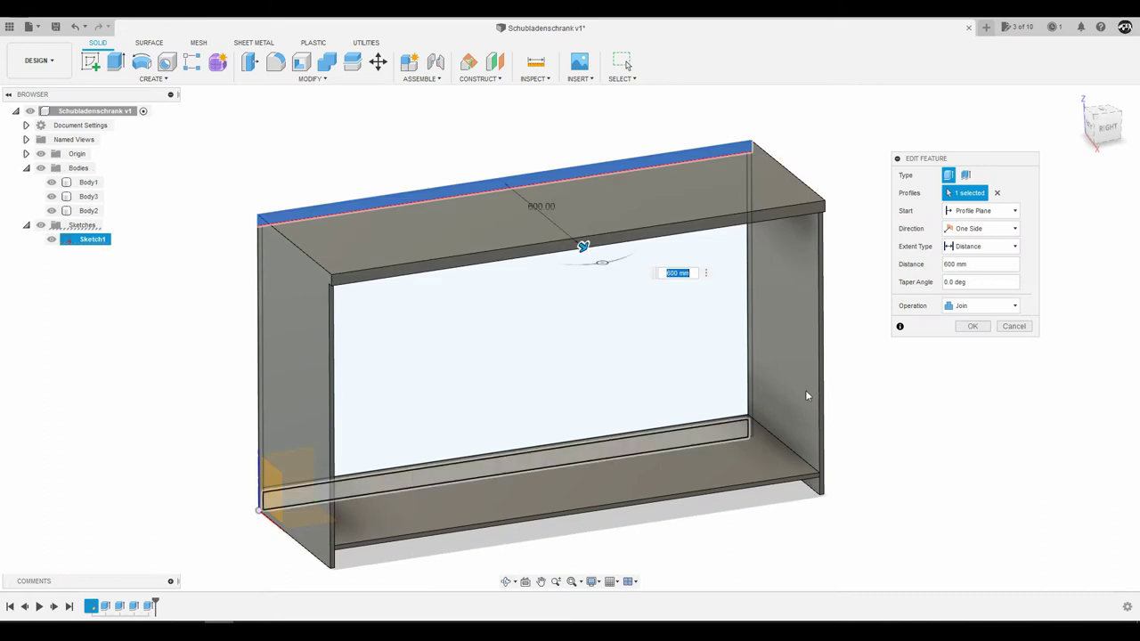
click(980, 306)
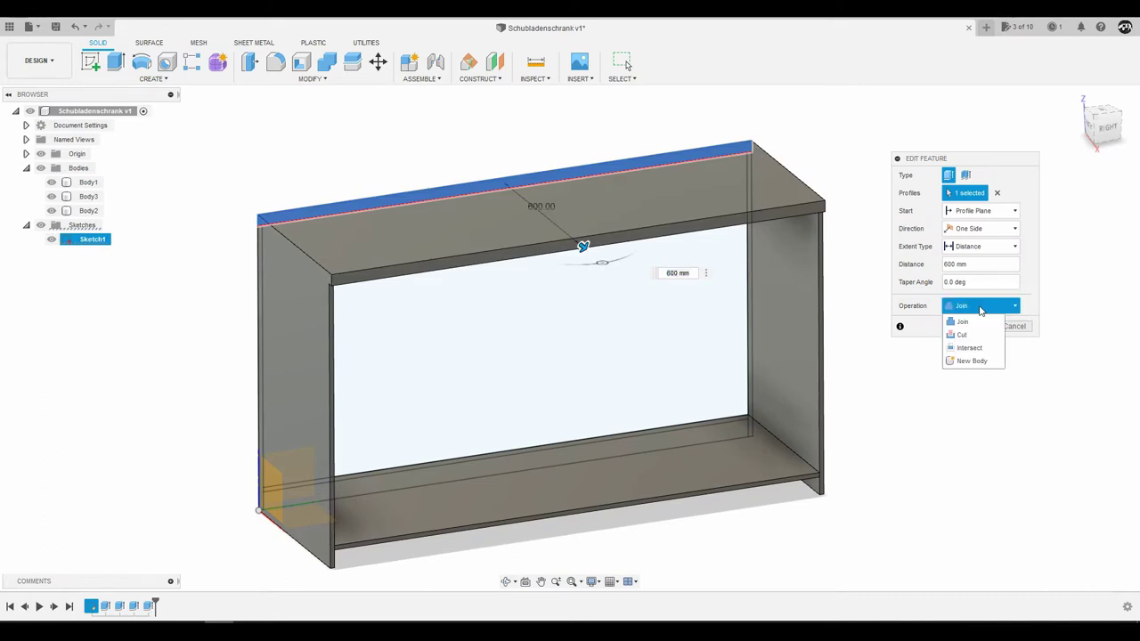
click(973, 362)
click(973, 325)
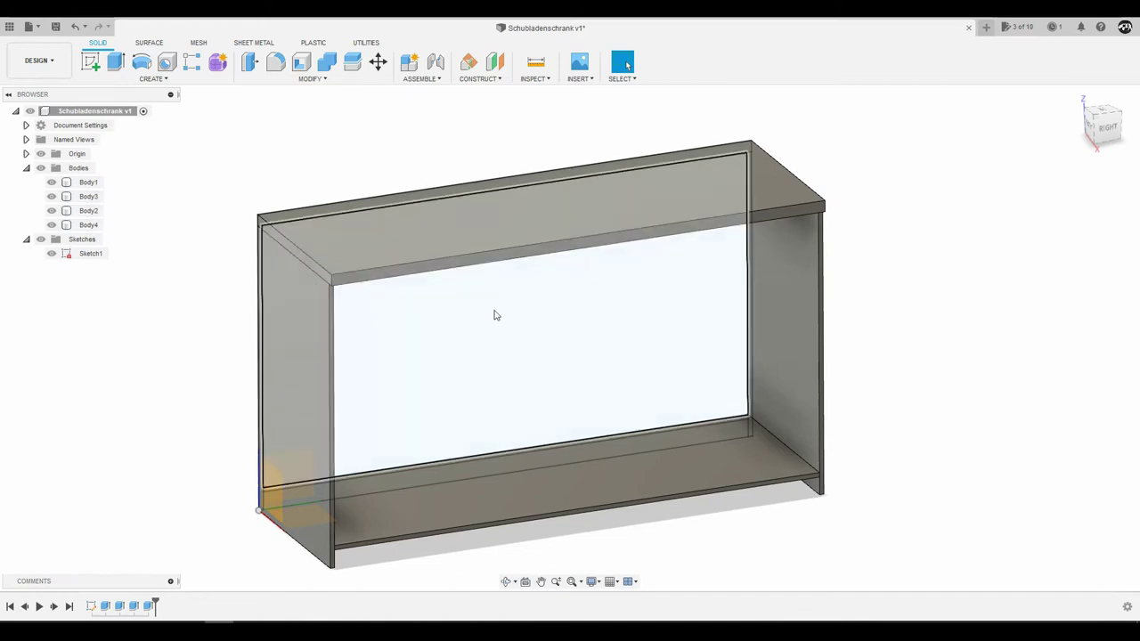
Orbit to a near-front view of the cabinet and begin another extrusion
shift+middle_drag(494, 312, 518, 342)
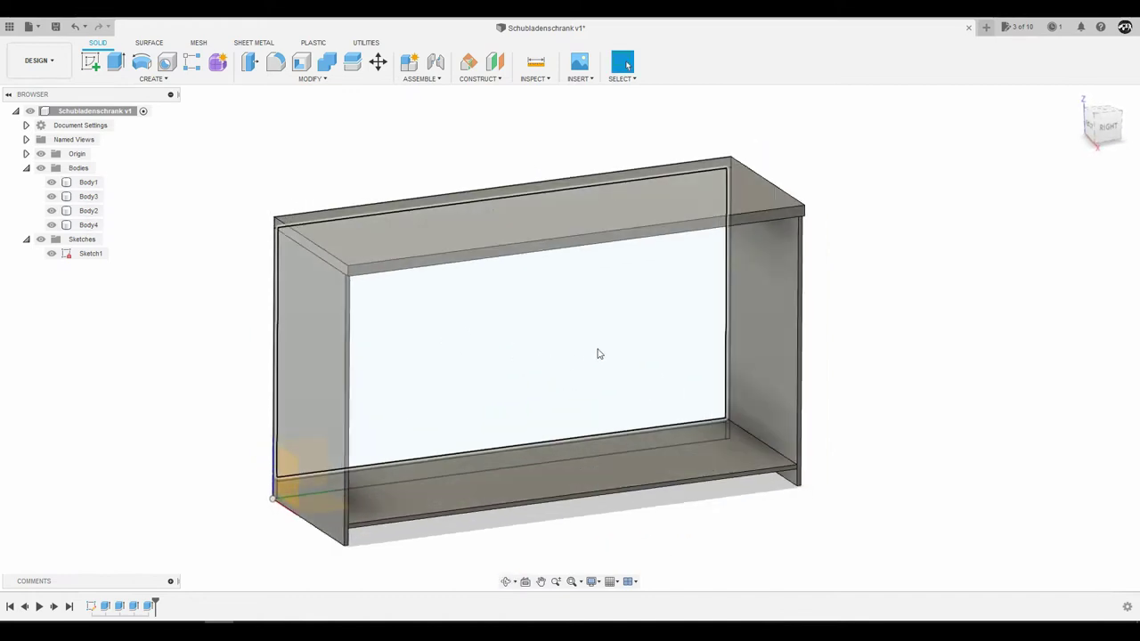
mouse_move(599, 353)
shift+middle_down()
mouse_move(564, 324)
mouse_move(555, 333)
shift+middle_up()
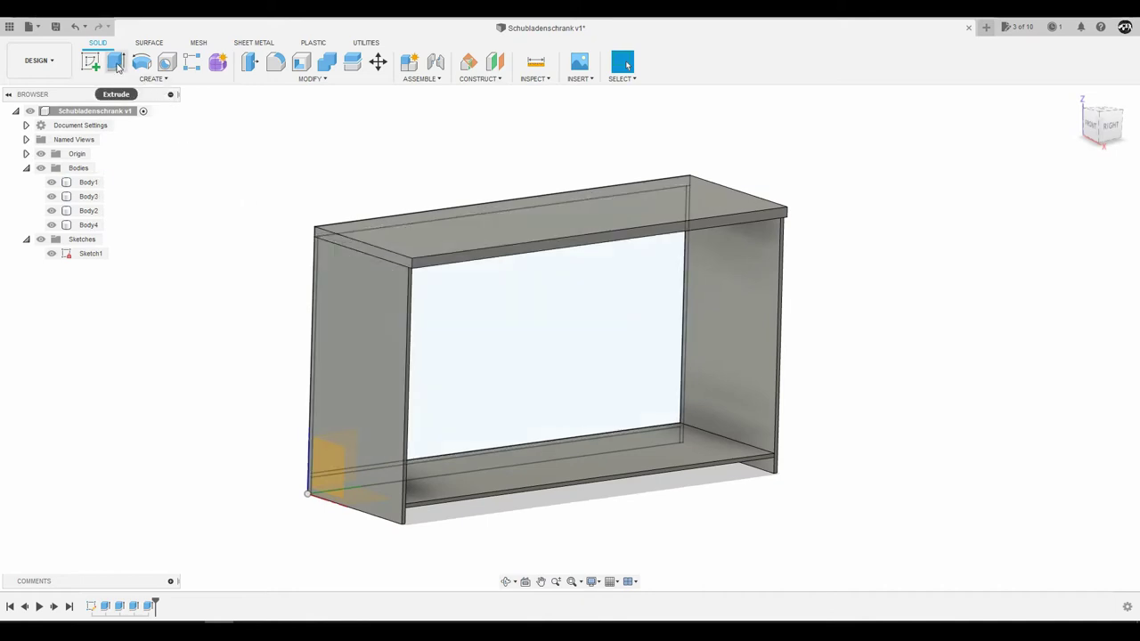
mouse_move(115, 63)
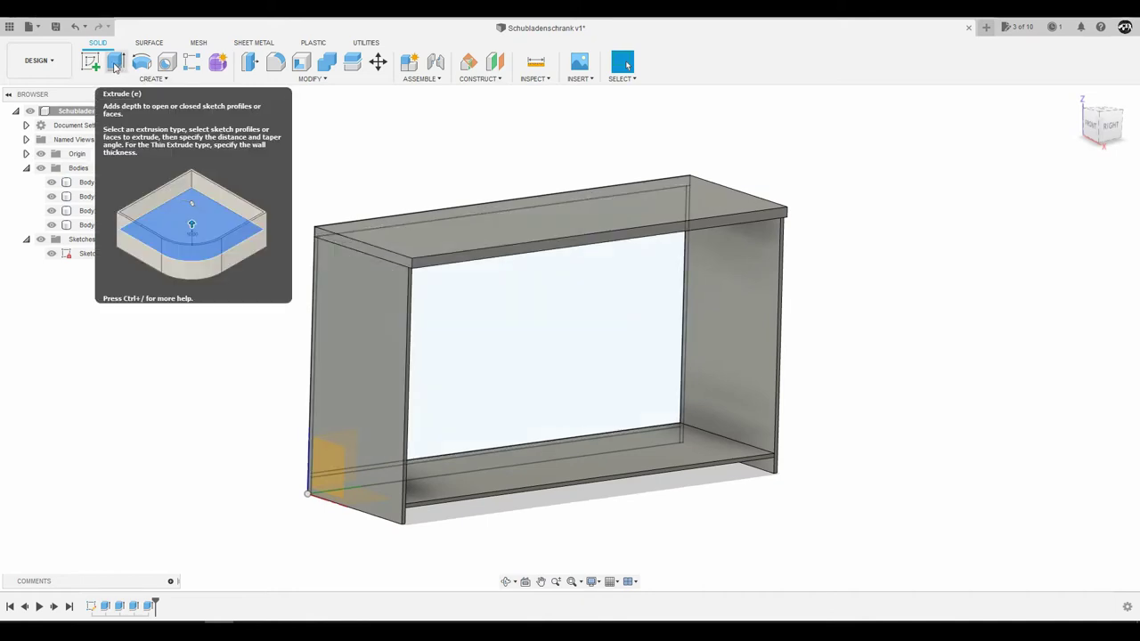
click(115, 62)
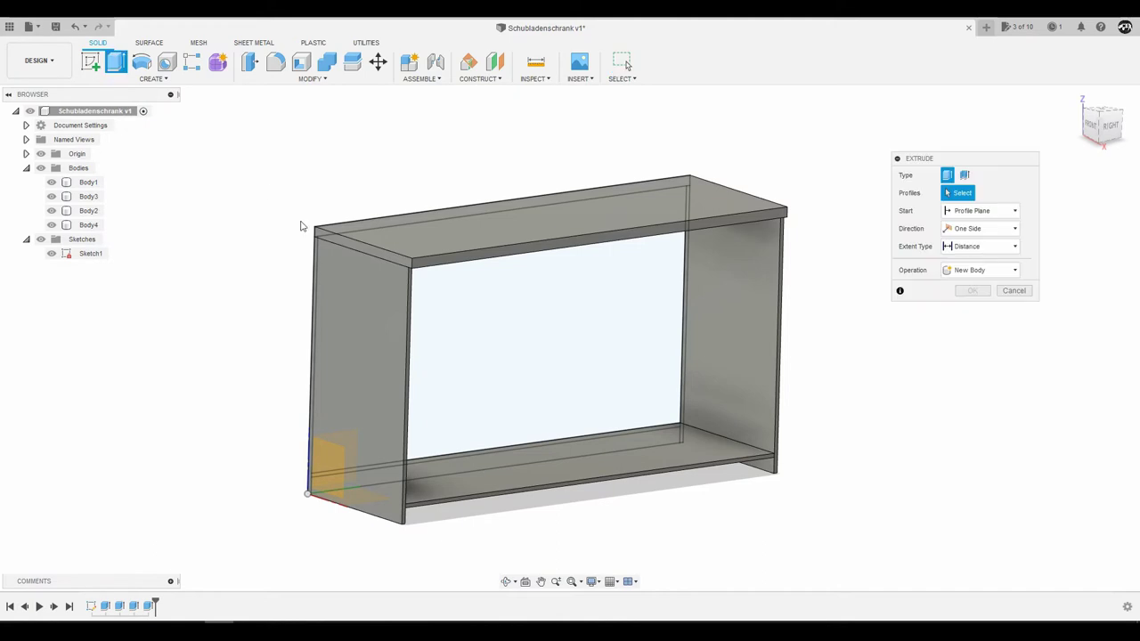
Extrude the large back-panel profile 15 mm as a new body, Body5
click(508, 353)
mouse_move(532, 356)
shift+middle_down()
mouse_move(547, 371)
mouse_move(509, 348)
shift+middle_up()
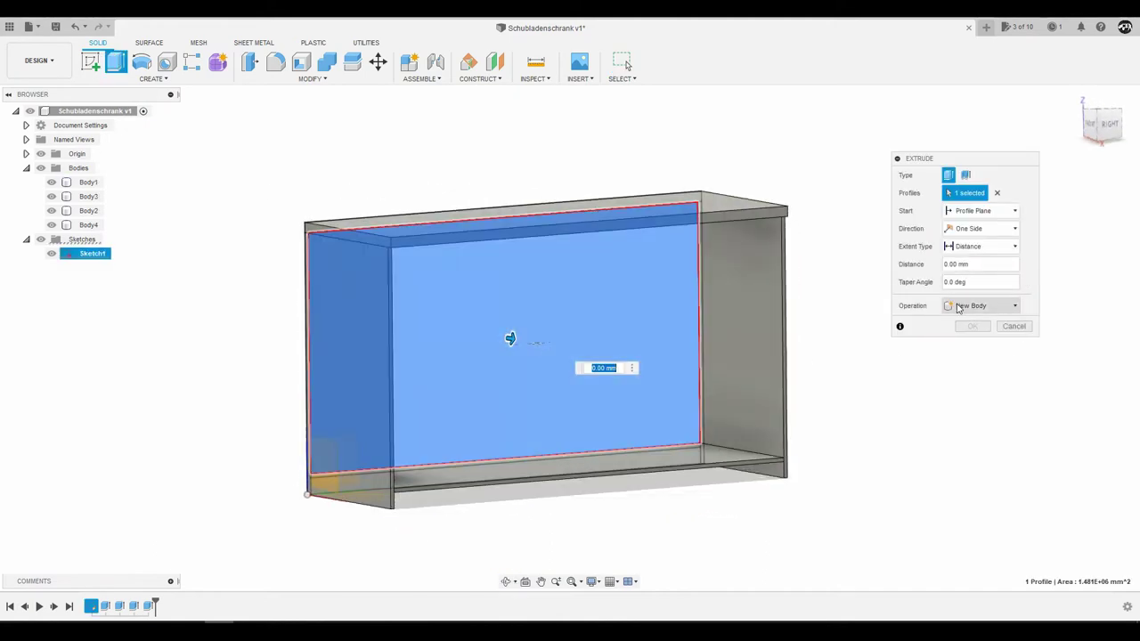
mouse_move(979, 263)
click(950, 264)
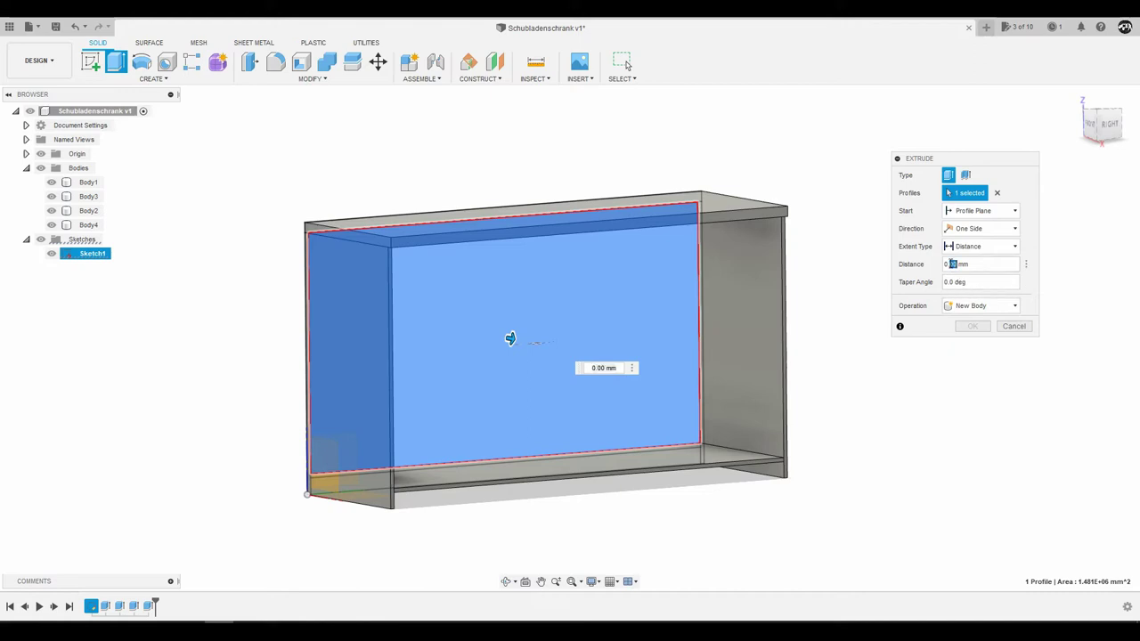
text(15)
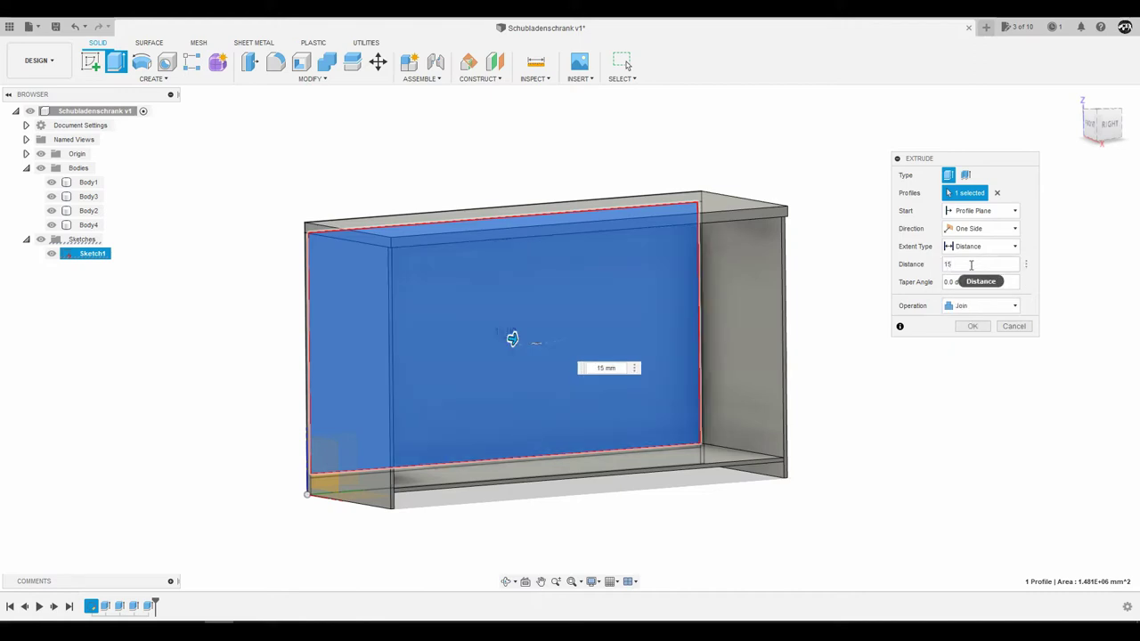
click(966, 307)
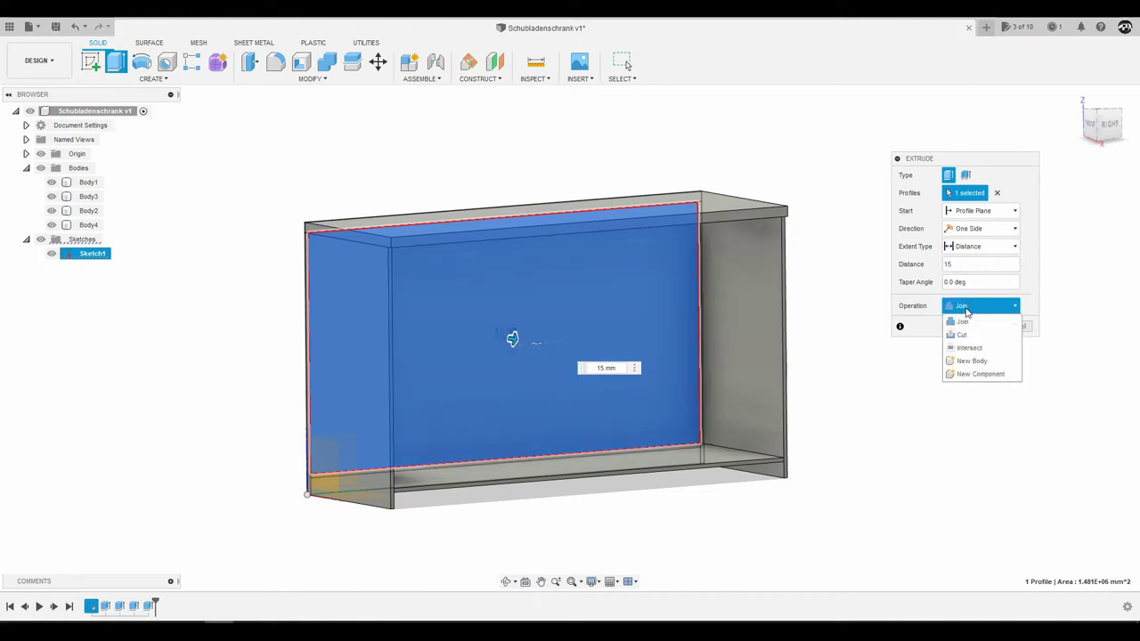
key(Escape)
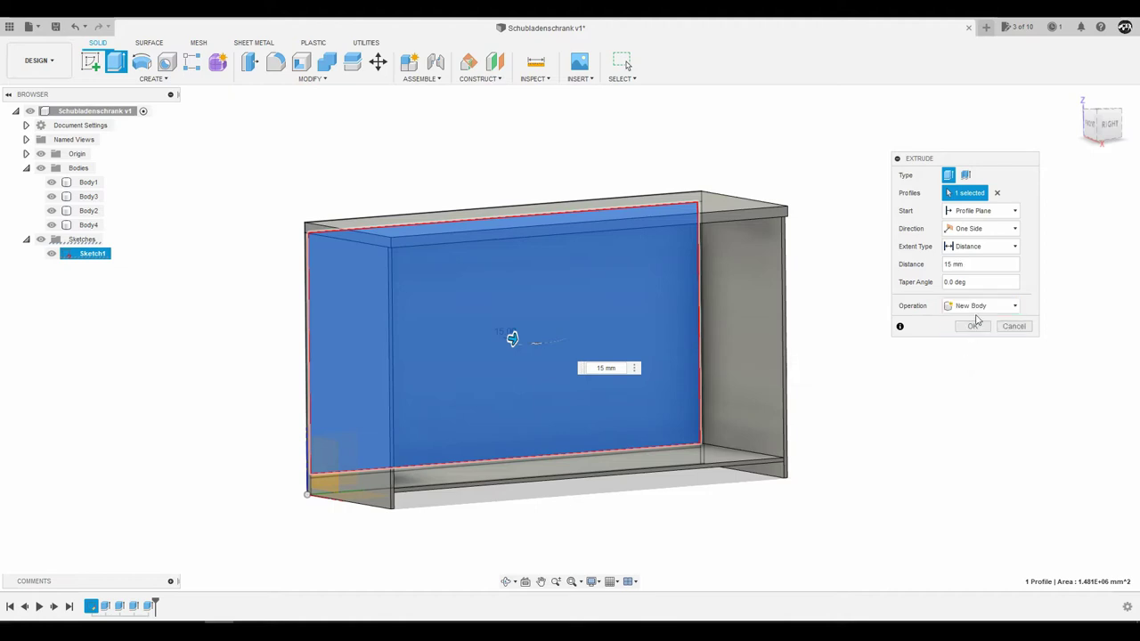
click(972, 326)
mouse_move(690, 317)
shift+middle_down()
mouse_move(649, 304)
mouse_move(700, 330)
shift+middle_up()
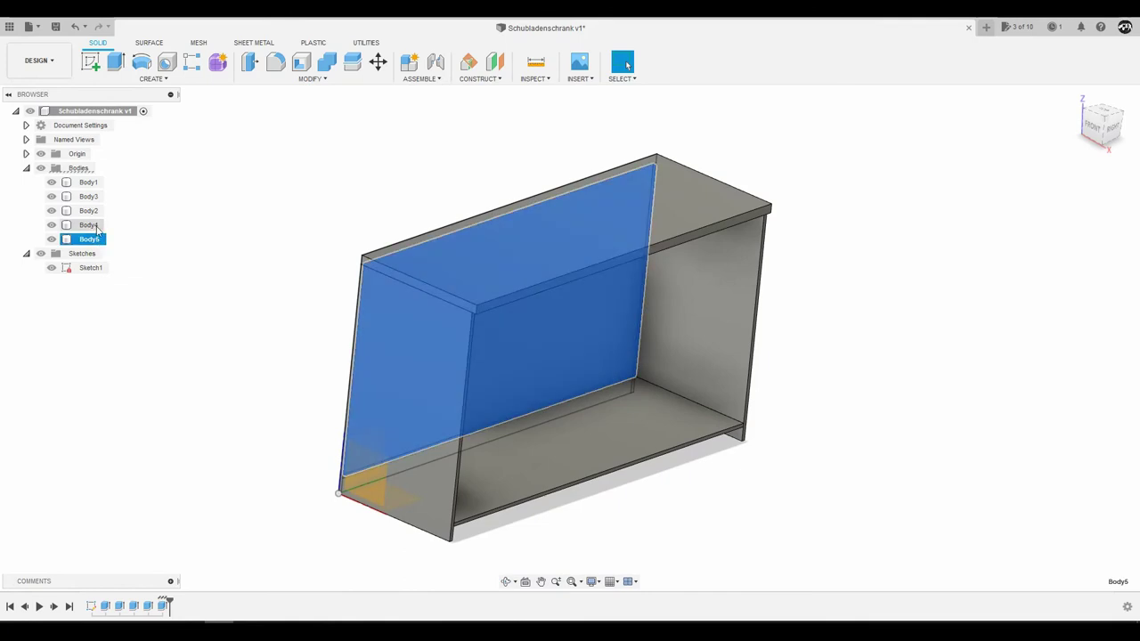
Hide Sketch1 and orbit to an elevated isometric view of the cabinet
click(90, 182)
shift+middle_drag(282, 226, 288, 204)
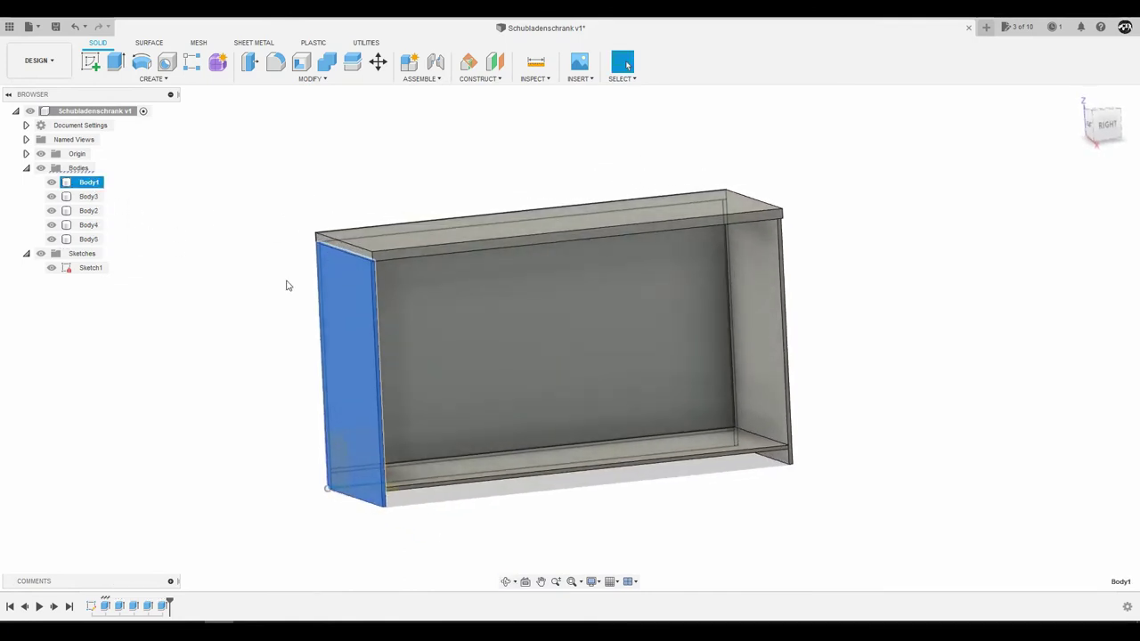
mouse_move(287, 285)
shift+middle_down()
mouse_move(252, 255)
mouse_move(305, 262)
mouse_move(303, 290)
shift+middle_up()
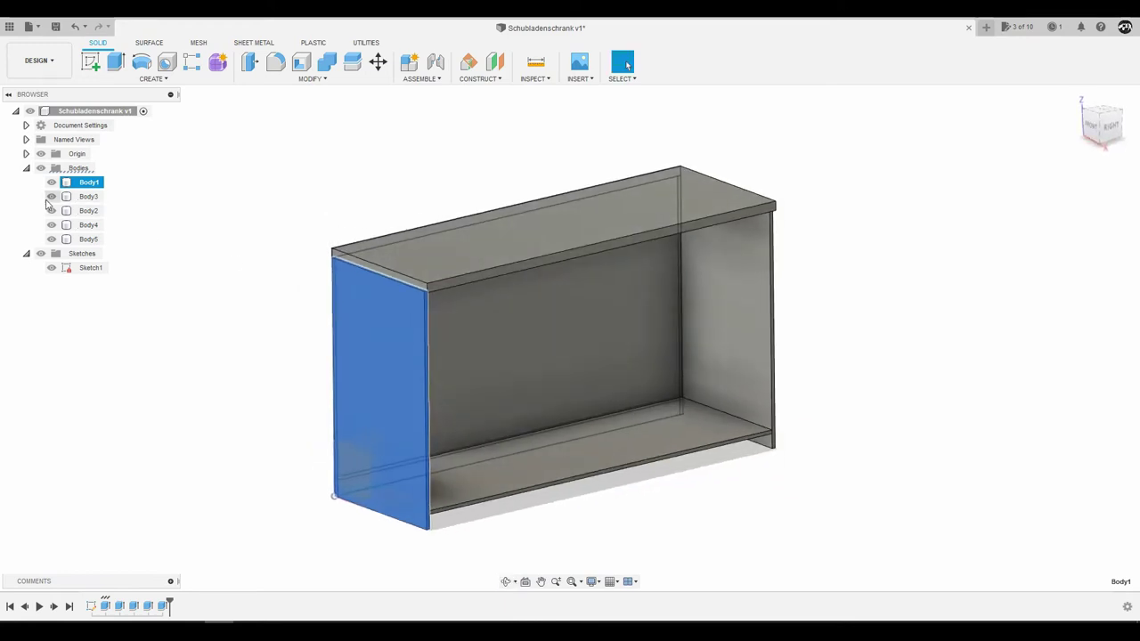
click(52, 267)
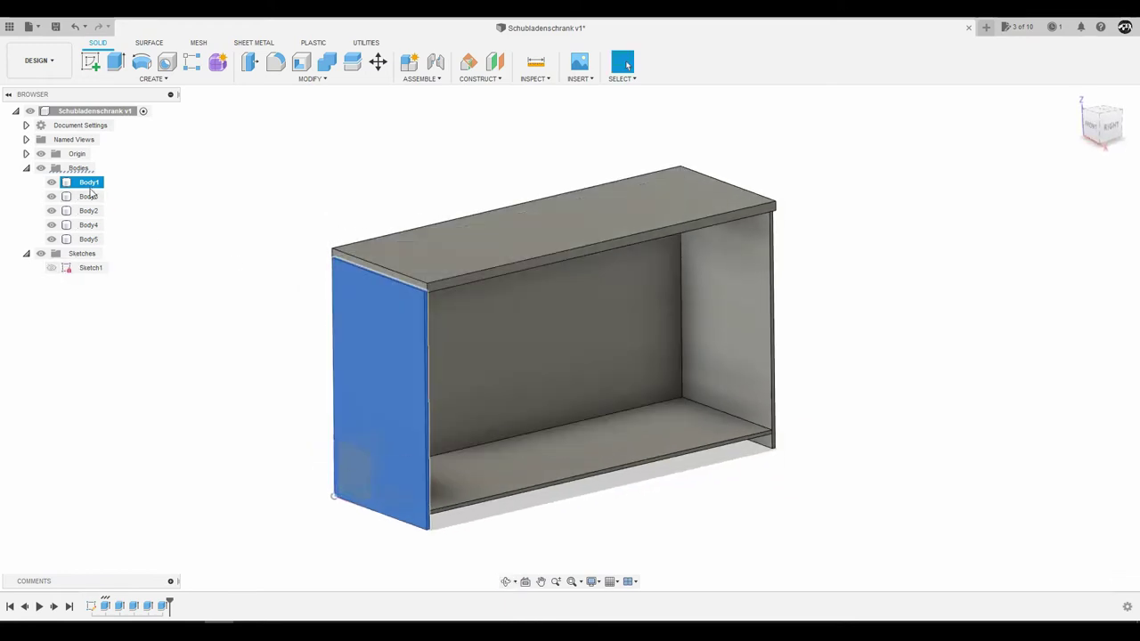
Convert Body1 into a component and rename it Seitenwand_Links
right_click(90, 186)
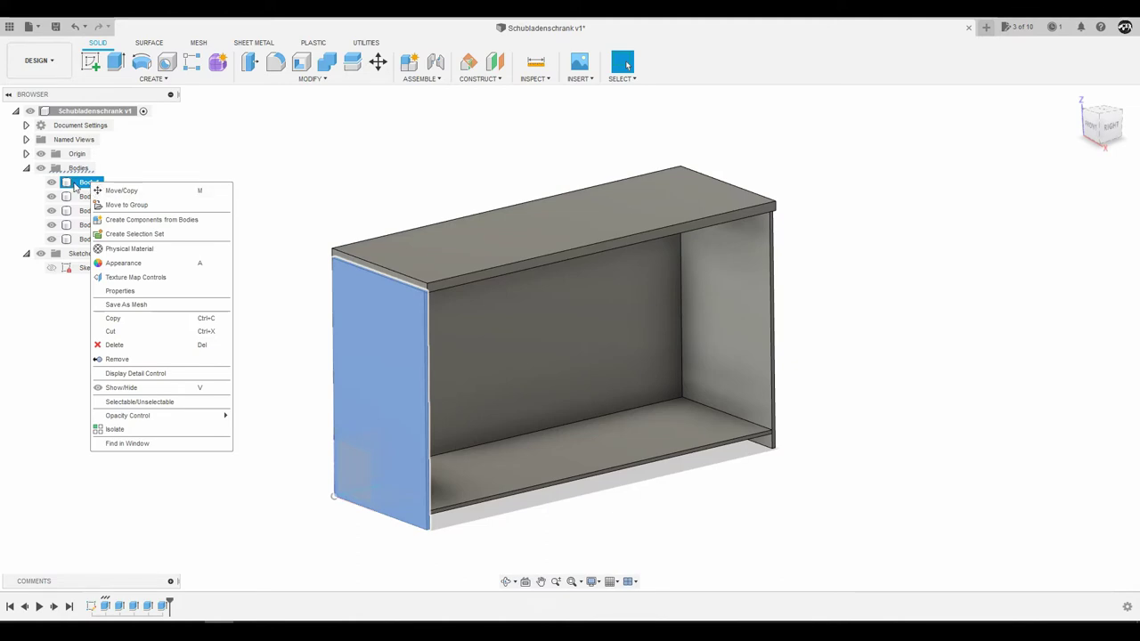
click(162, 220)
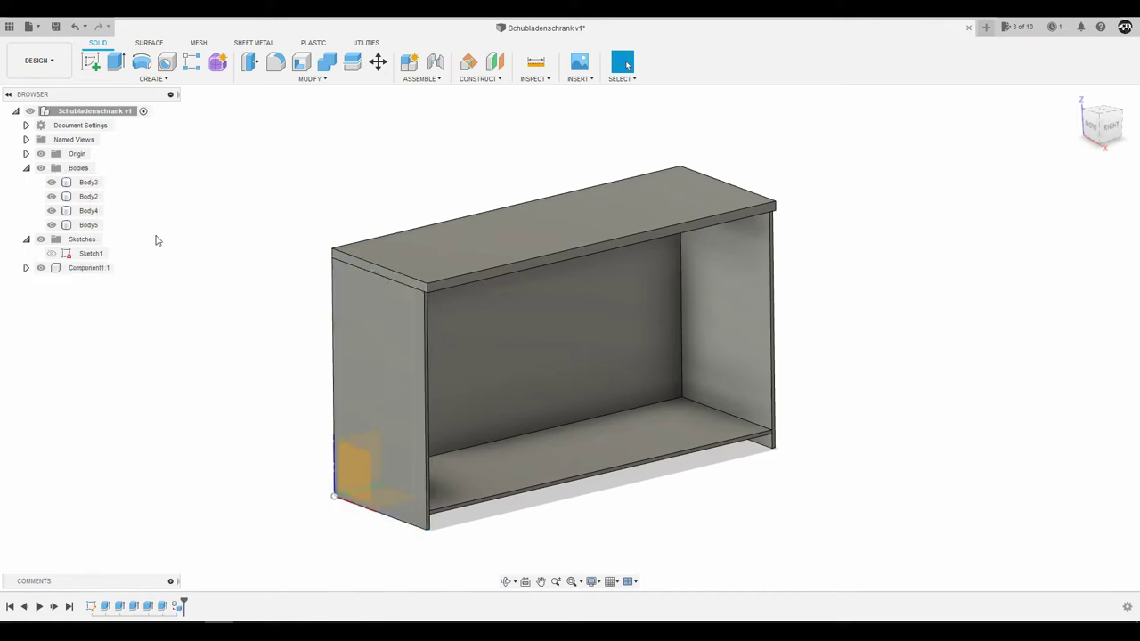
click(89, 268)
click(89, 268)
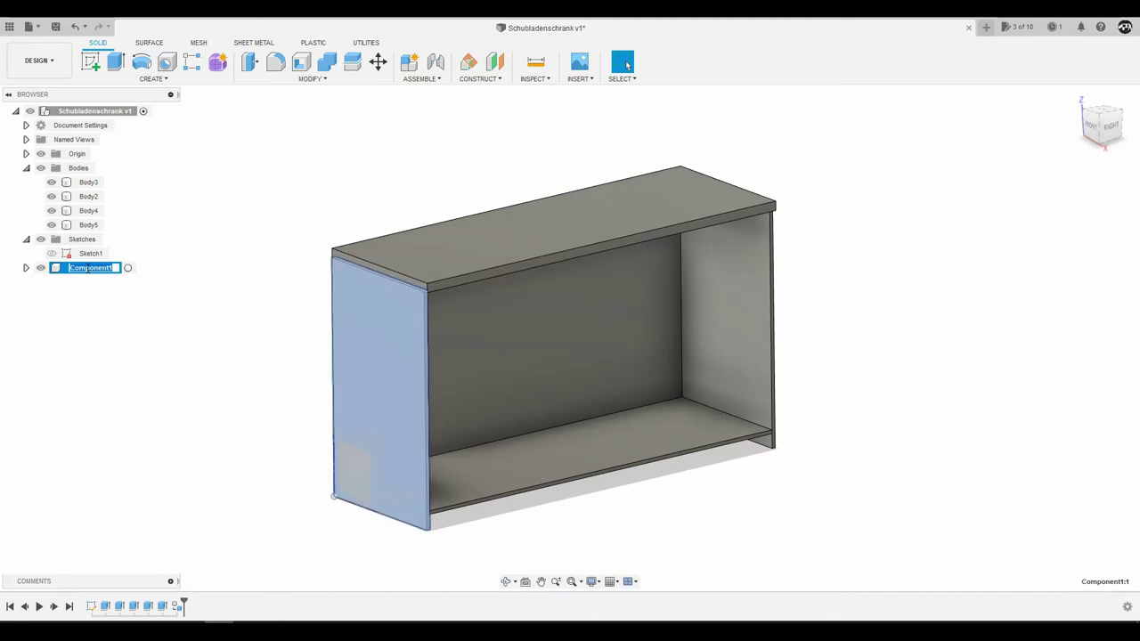
text(Seitenwand_Links:1)
Convert Body2, the right side panel, into a component named Seitenwand_Rechts
click(86, 183)
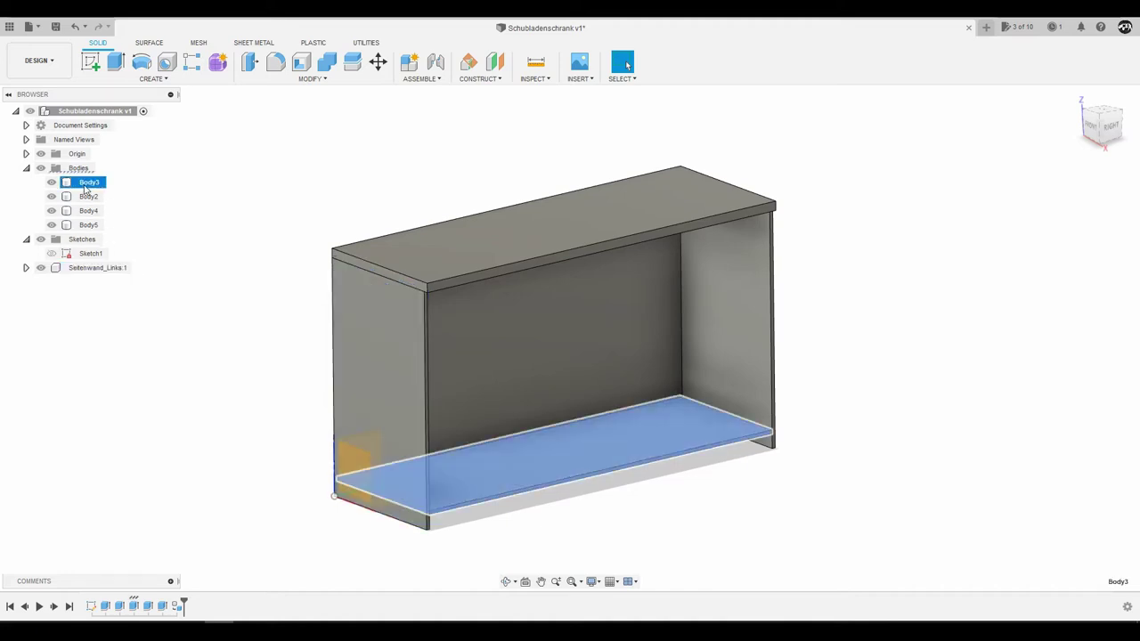
click(86, 196)
right_click(88, 198)
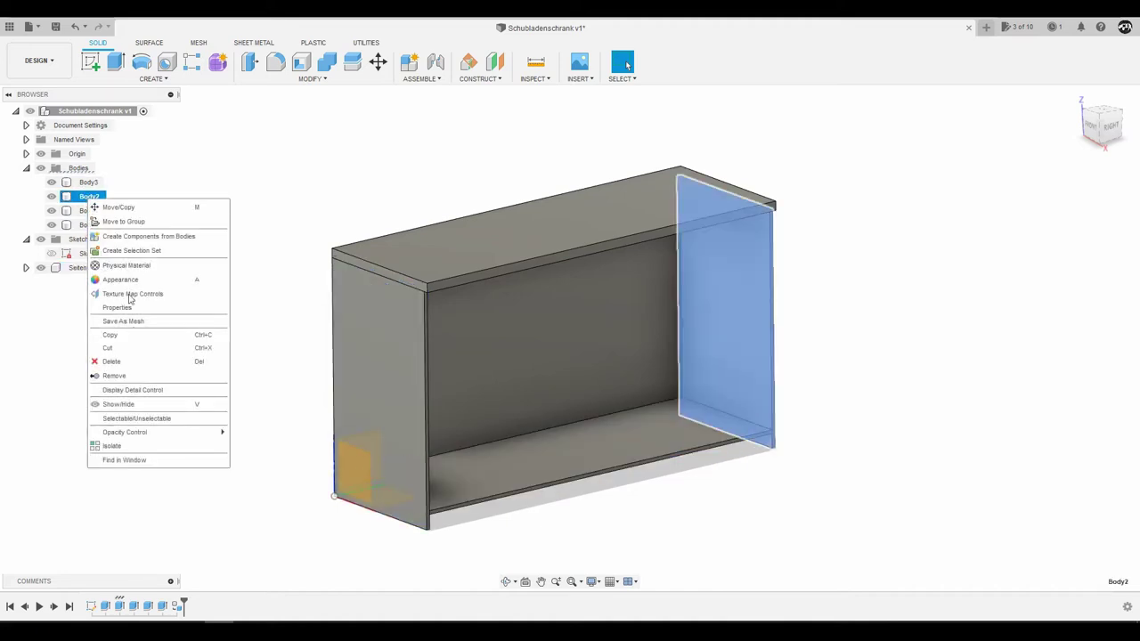
click(139, 237)
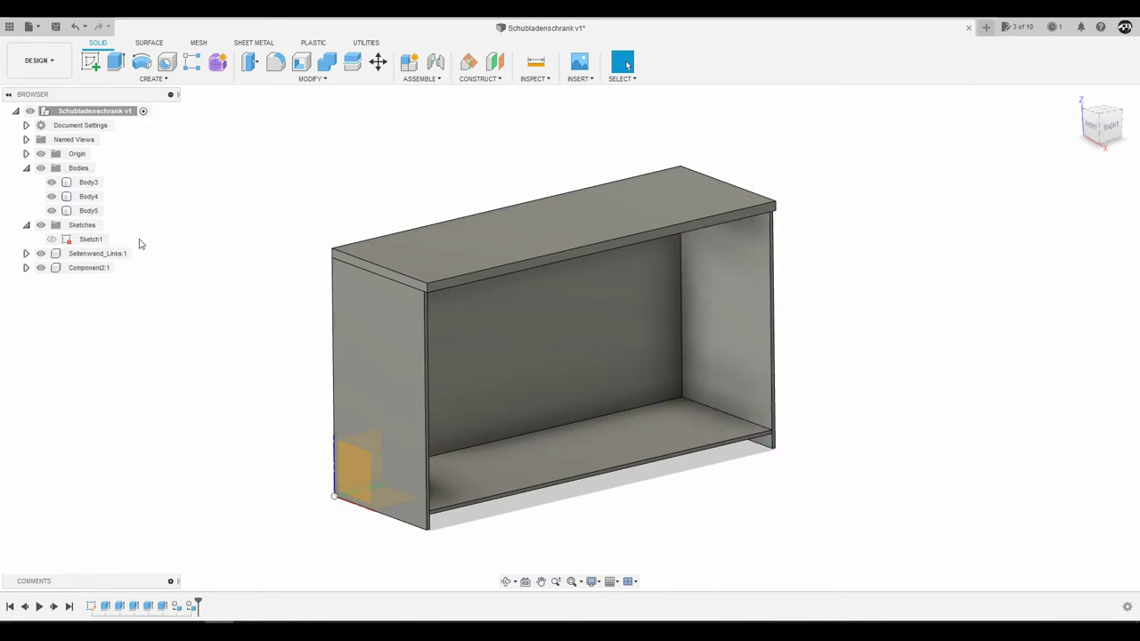
double_click(89, 267)
text(Seitenwand_Rechts)
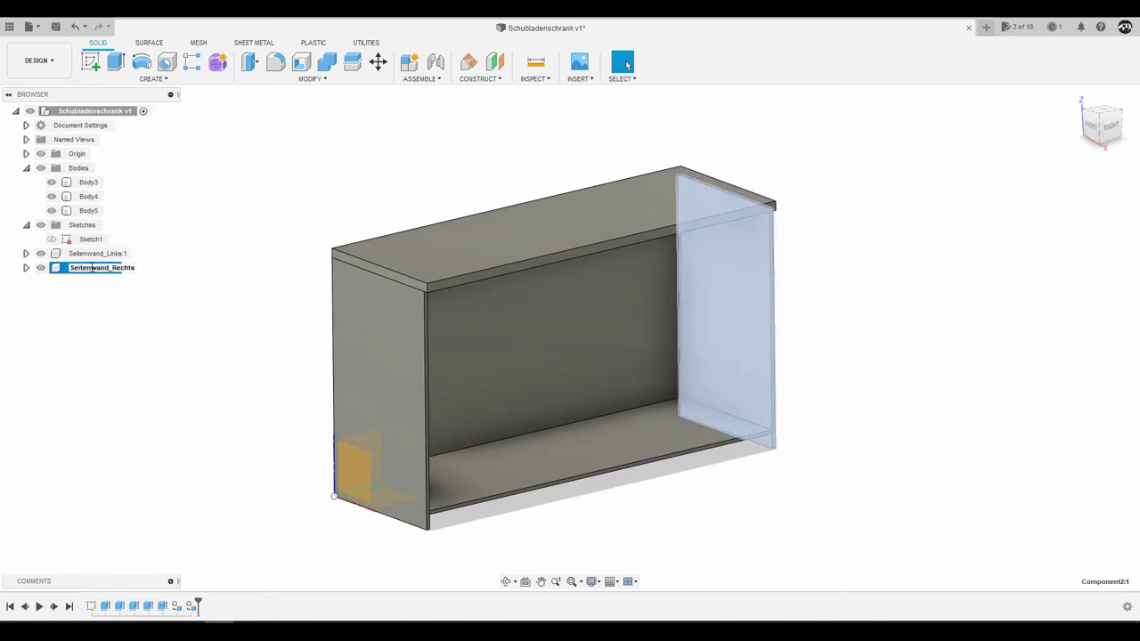
click(88, 181)
Convert Body3, the bottom board, into a component named Bodenplatte
right_click(89, 182)
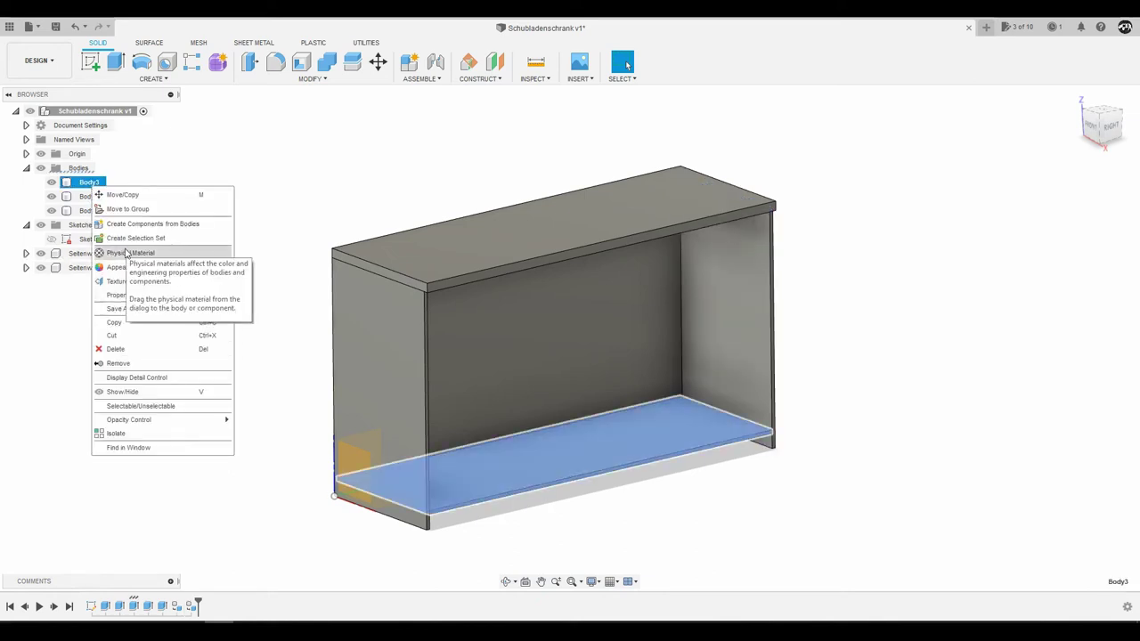
click(147, 224)
text(Bodenpla)
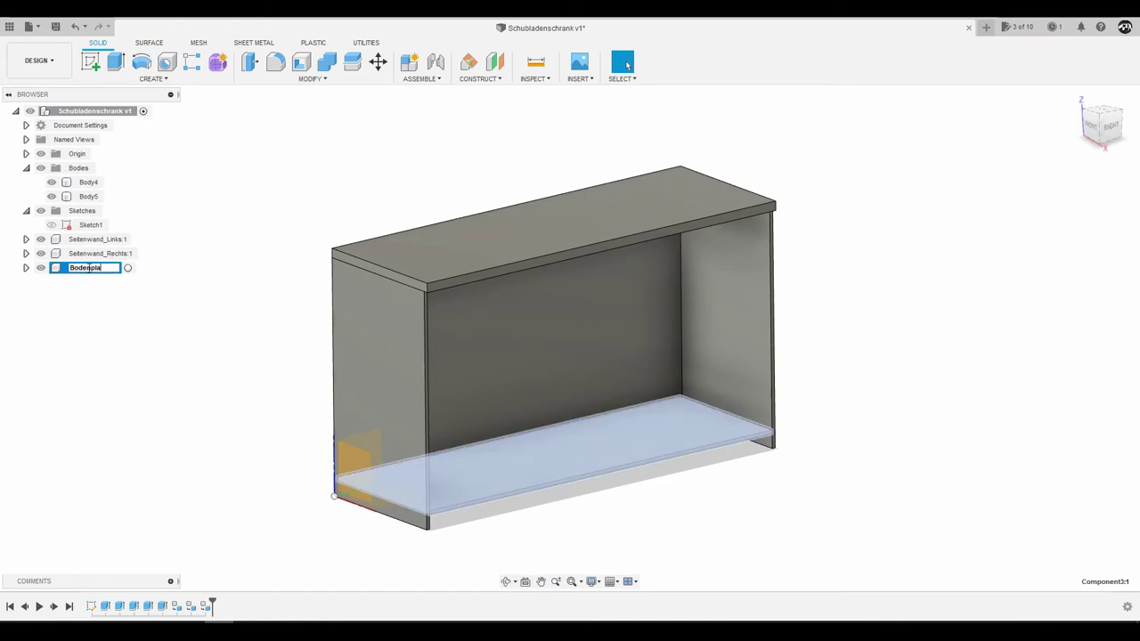
text(tte)
key(Return)
Turn the top panel body into the Arbeitsplatte component, then select Body5, the back panel
click(88, 182)
right_click(88, 181)
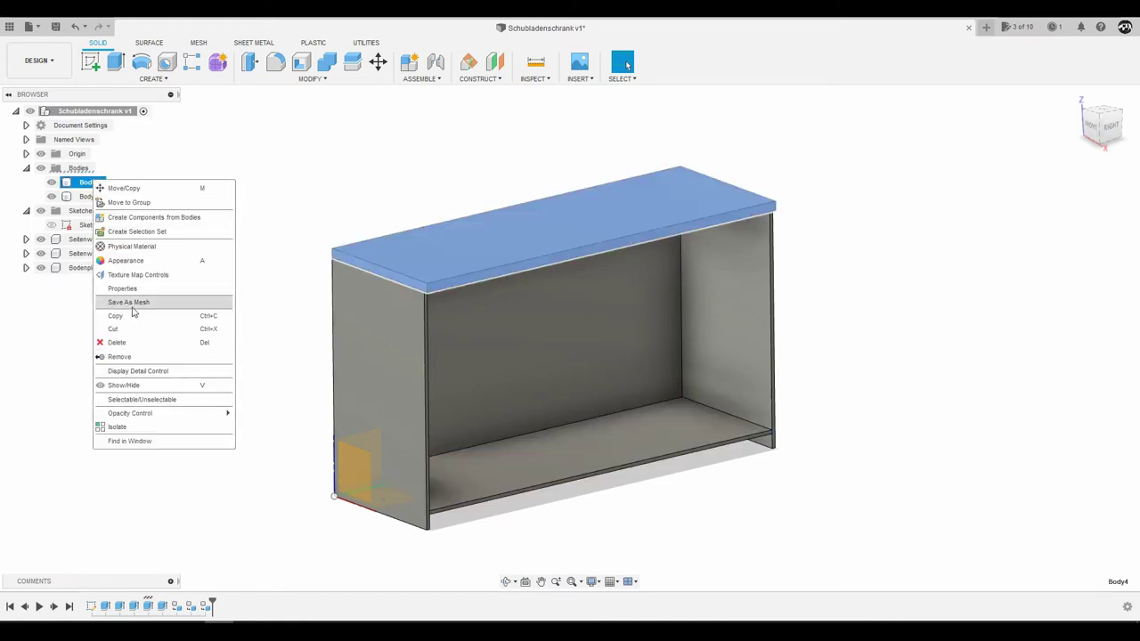
click(147, 223)
text(adsdsd)
key(Return)
right_click(133, 183)
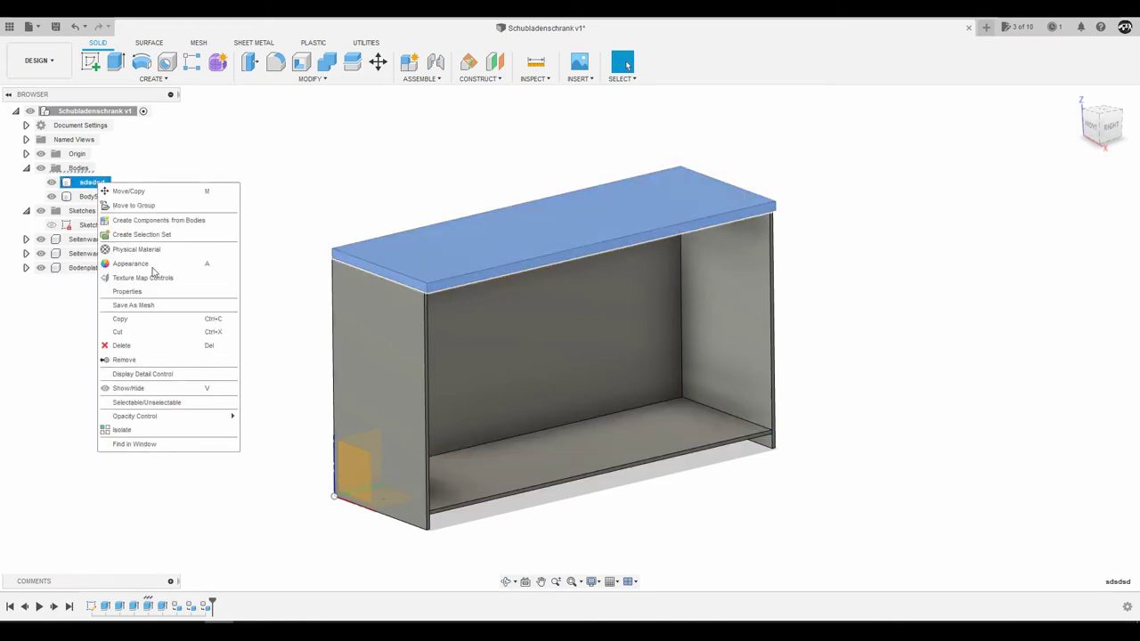
click(134, 224)
text(Arbeitsplatte:1)
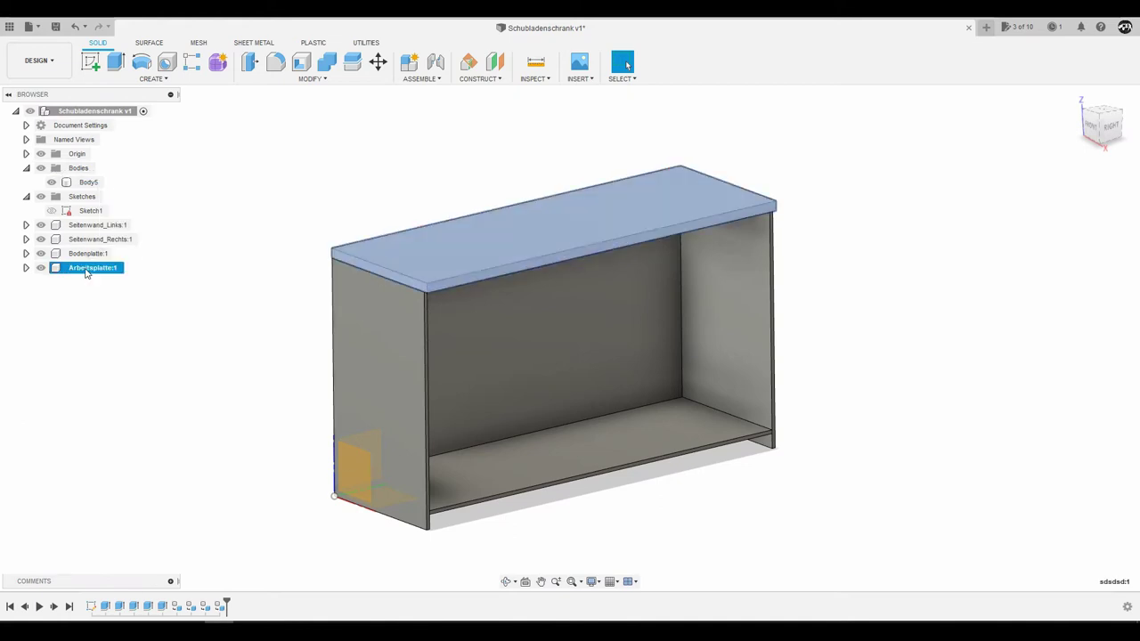
click(88, 182)
right_click(88, 181)
click(112, 224)
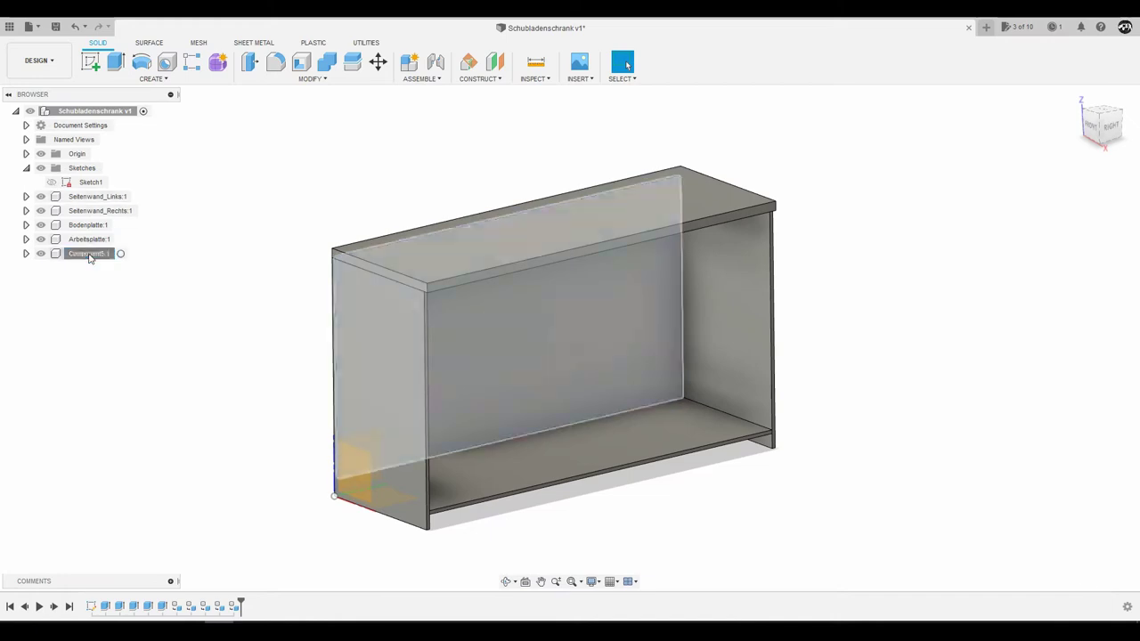
Clear the selection, zoom to the cabinet's lower corner near the origin, and launch Extrude
shift+middle_drag(374, 267, 249, 209)
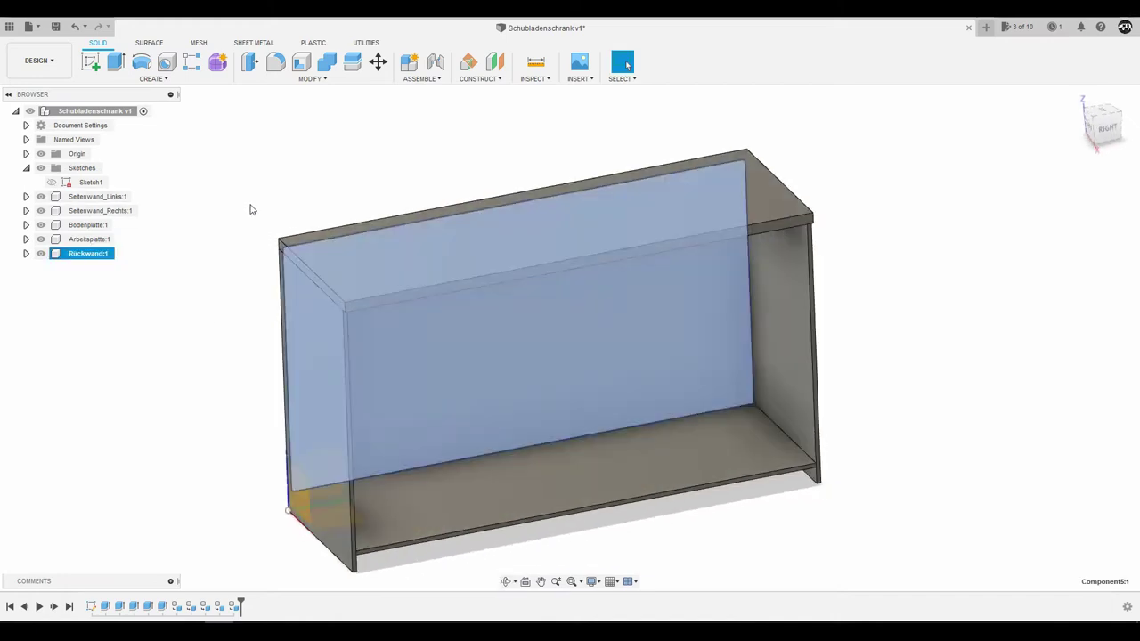
click(40, 253)
mouse_move(389, 306)
shift+middle_down()
mouse_move(417, 377)
mouse_move(445, 372)
mouse_move(463, 389)
mouse_move(402, 322)
shift+middle_up()
mouse_move(487, 372)
shift+middle_down()
mouse_move(501, 395)
mouse_move(483, 424)
mouse_move(427, 294)
shift+middle_up()
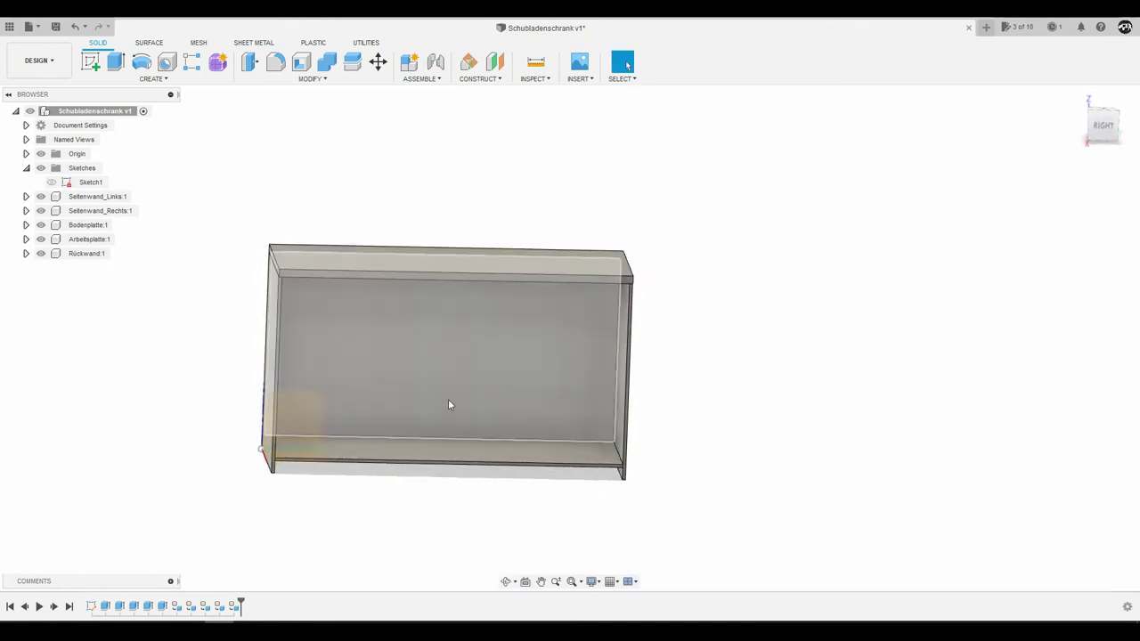
mouse_move(436, 341)
shift+middle_down()
mouse_move(440, 356)
mouse_move(394, 339)
mouse_move(425, 341)
mouse_move(430, 308)
mouse_move(436, 340)
mouse_move(565, 336)
mouse_move(542, 338)
mouse_move(555, 341)
mouse_move(463, 441)
mouse_move(508, 400)
mouse_move(516, 347)
shift+middle_up()
scroll(463, 441, up, 3)
click(502, 338)
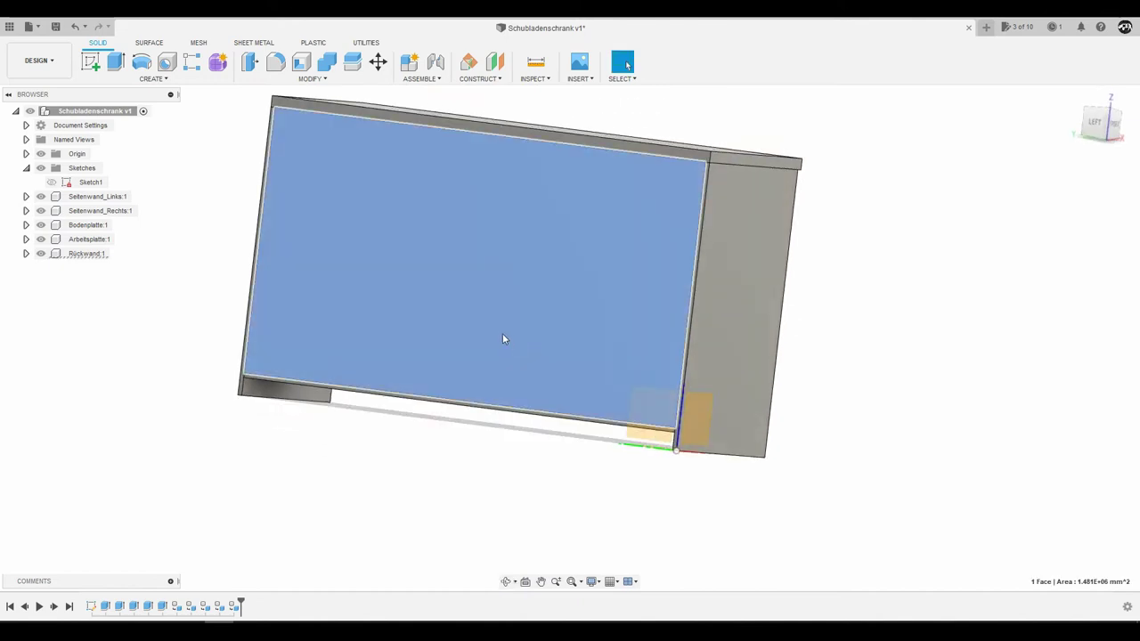
mouse_move(479, 433)
shift+middle_down()
mouse_move(478, 422)
mouse_move(461, 422)
mouse_move(462, 433)
shift+middle_up()
scroll(462, 432, up, 2)
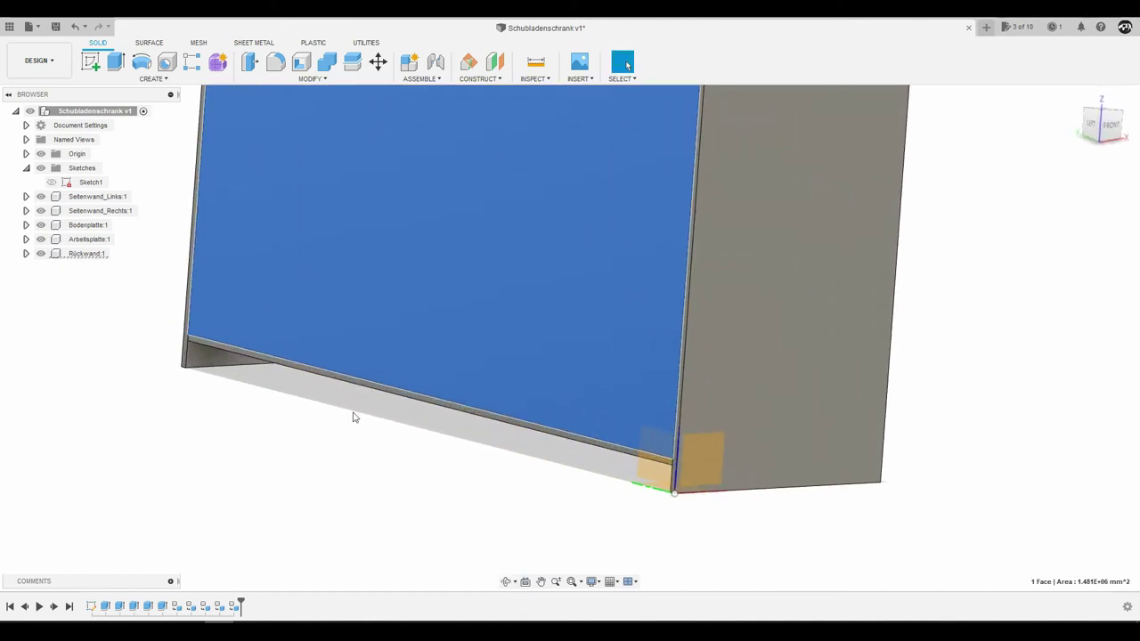
click(324, 408)
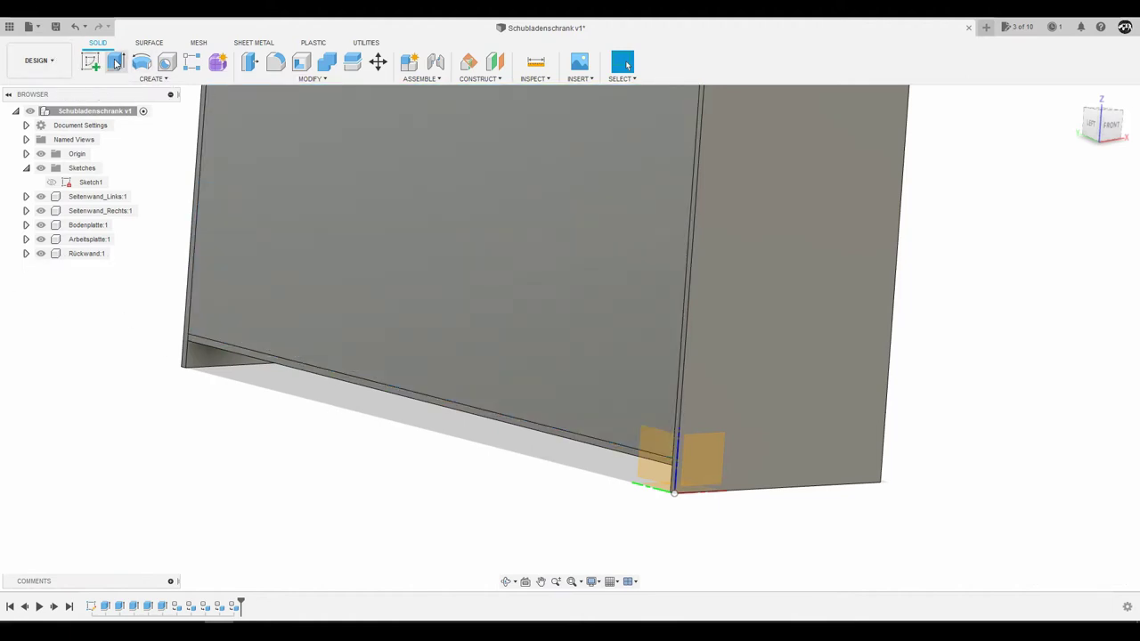
click(115, 61)
Extrude the narrow strip face 15 mm, joined along the back panel's bottom edge
scroll(290, 404, up, 2)
click(320, 365)
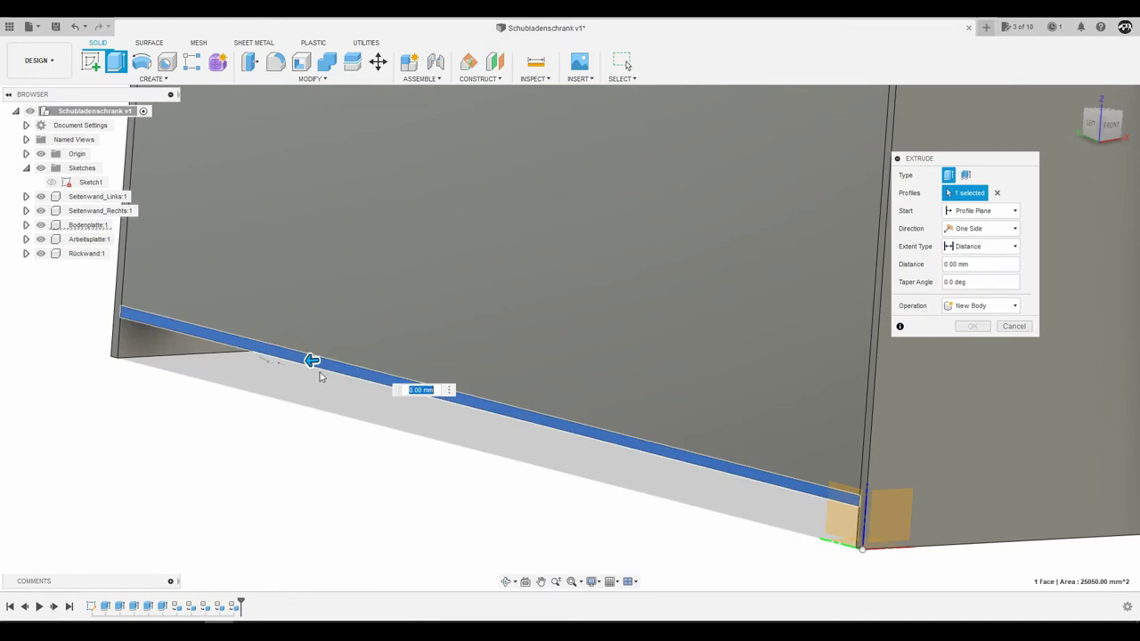
drag(313, 359, 324, 359)
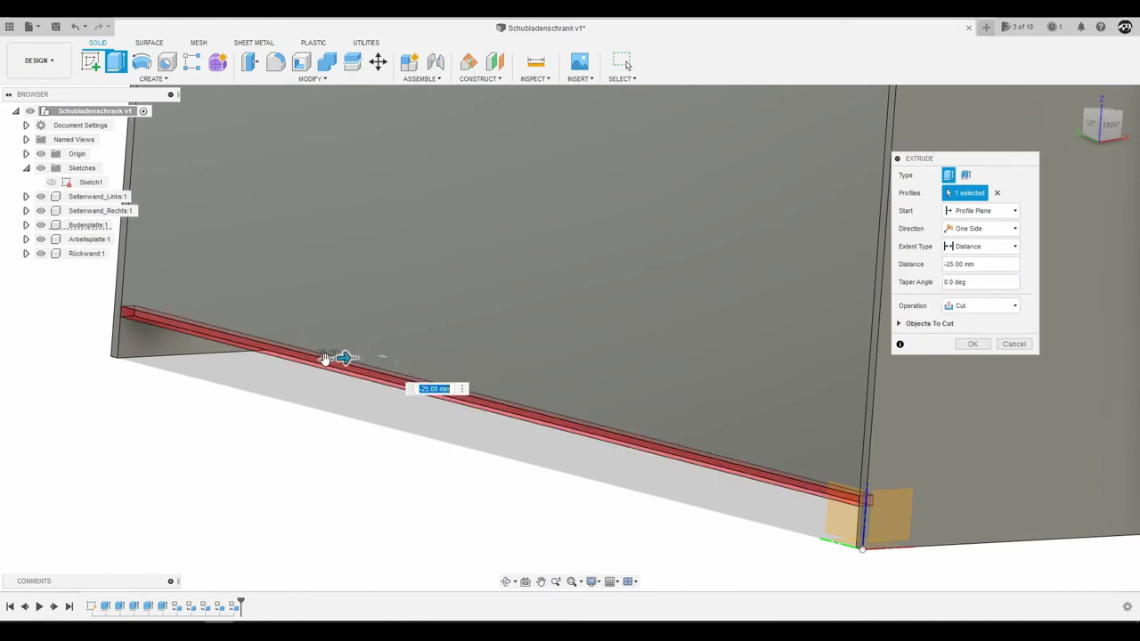
text(-15)
key(Return)
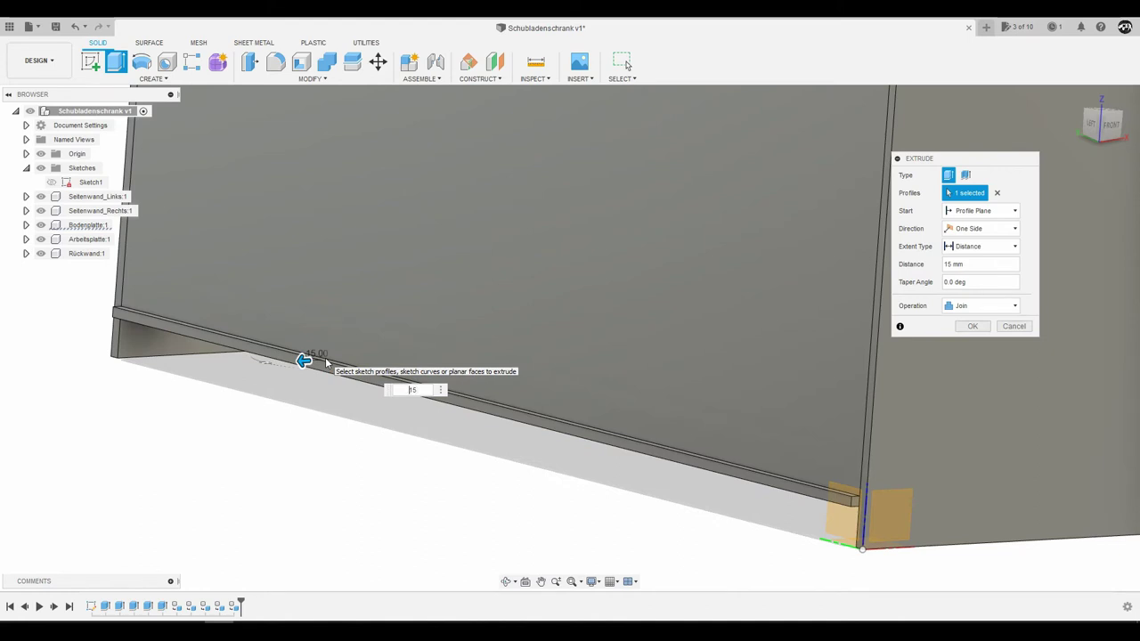
key(Return)
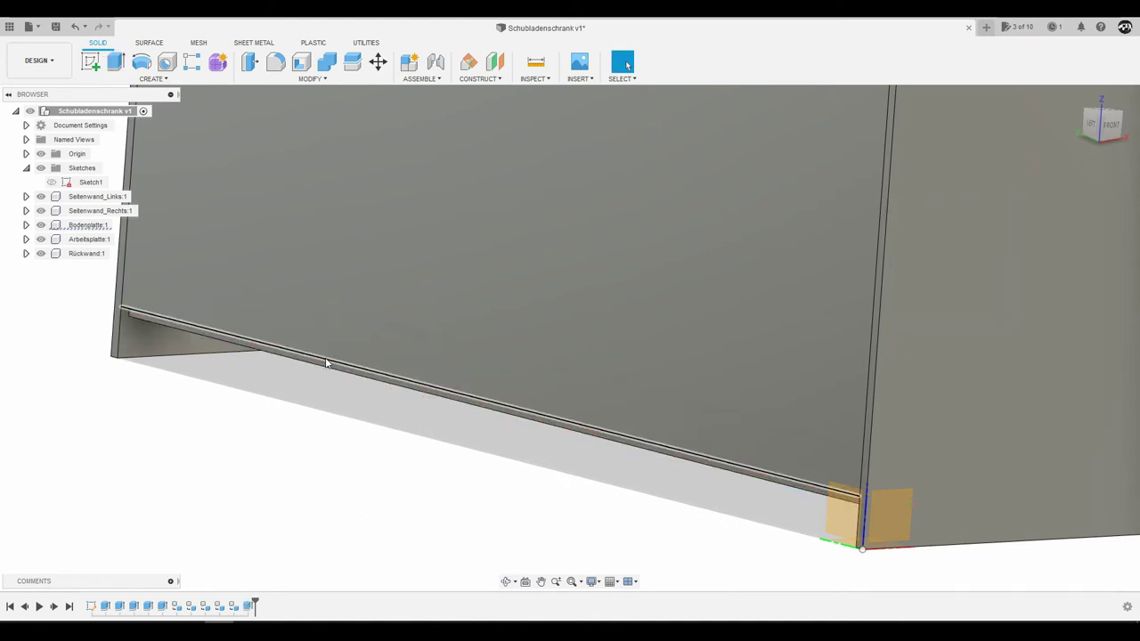
mouse_move(326, 364)
shift+middle_down()
mouse_move(308, 305)
mouse_move(303, 431)
mouse_move(275, 349)
mouse_move(287, 341)
mouse_move(294, 361)
shift+middle_up()
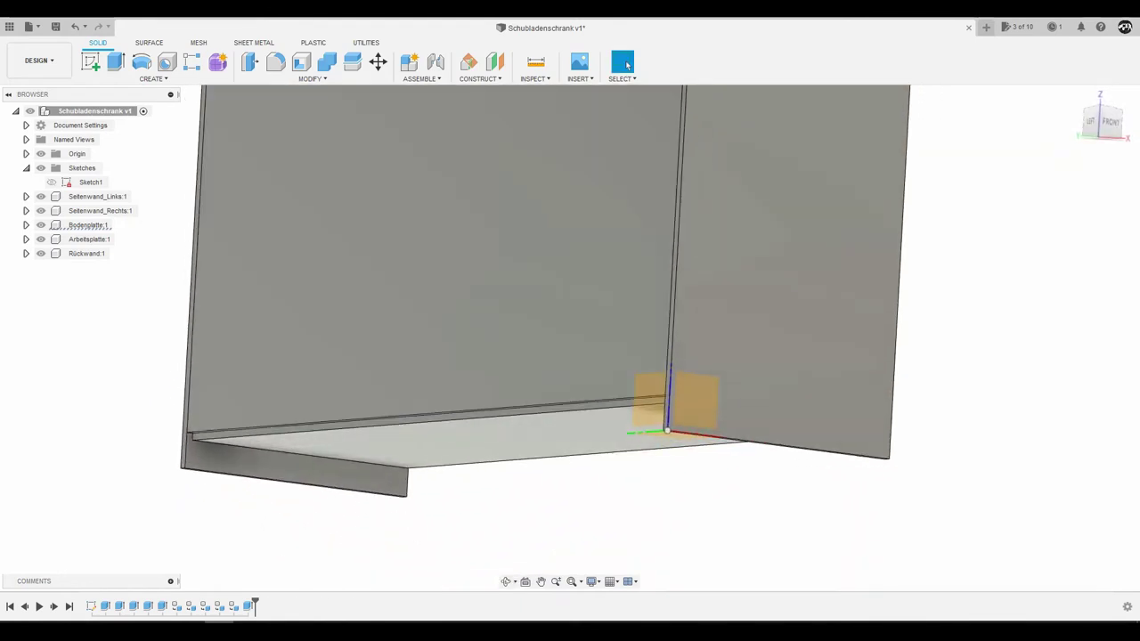
Start a second extrusion, cancel it, and orbit to the cabinet's bottom edge
click(117, 70)
mouse_move(280, 460)
shift+middle_down()
mouse_move(246, 380)
mouse_move(186, 387)
mouse_move(210, 417)
shift+middle_up()
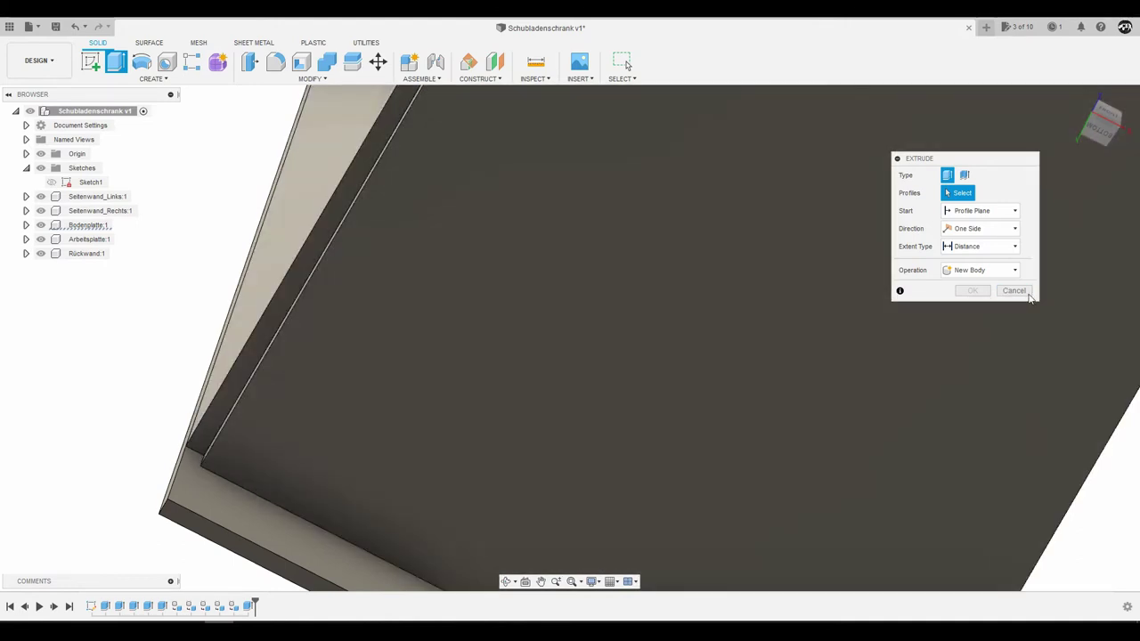
click(1025, 292)
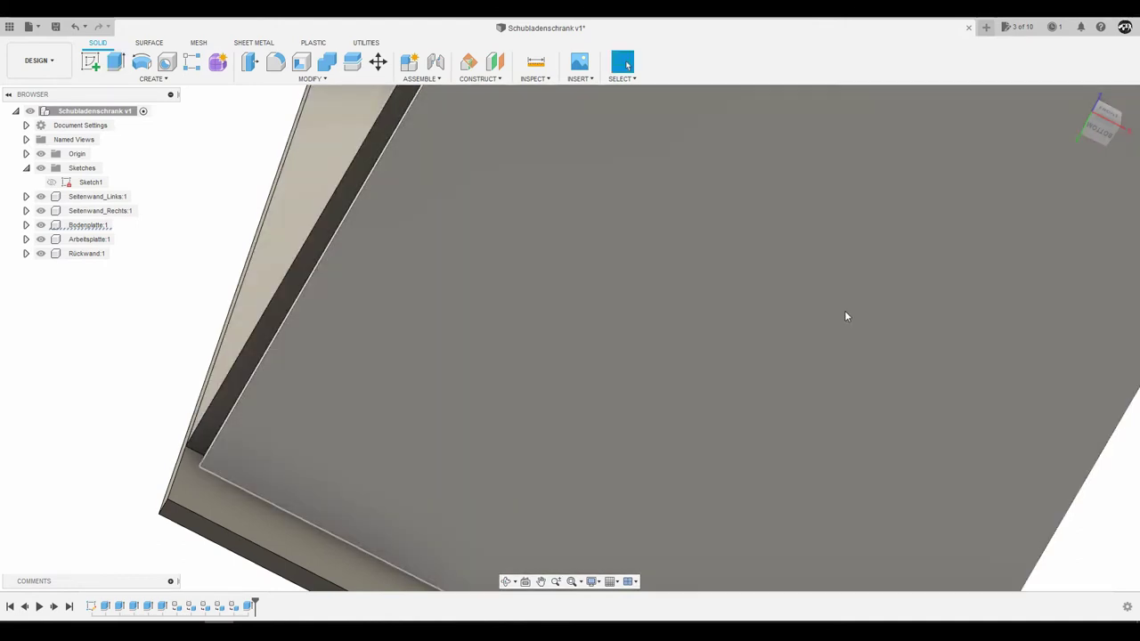
mouse_move(844, 315)
shift+middle_down()
mouse_move(428, 343)
mouse_move(413, 392)
mouse_move(240, 511)
shift+middle_up()
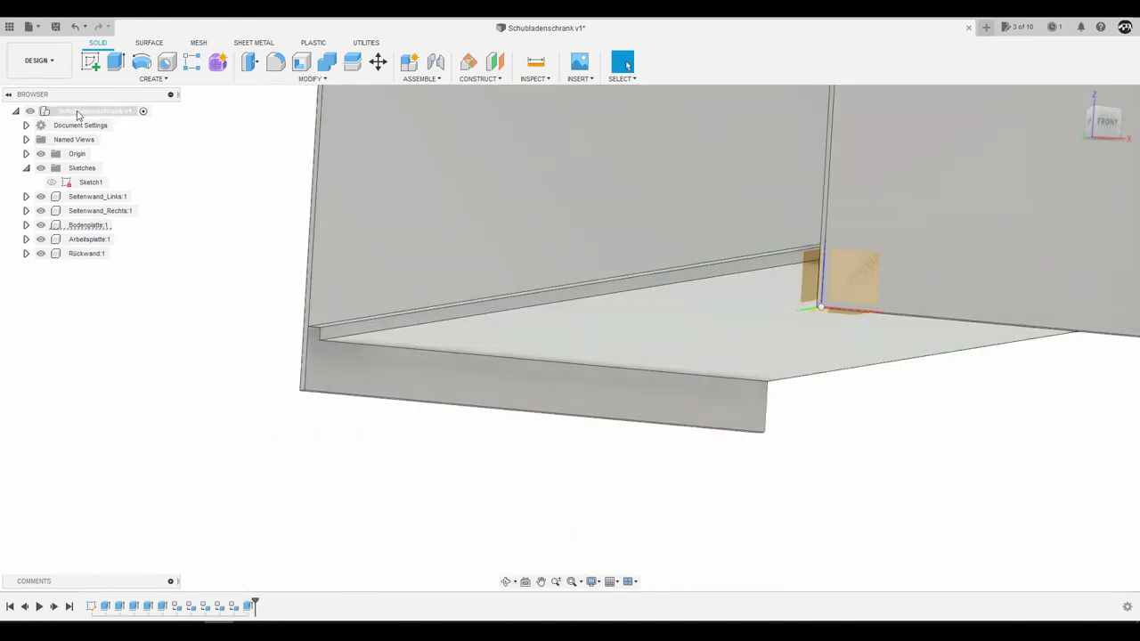
Delete the Extrude1 strip feature from the timeline
click(77, 114)
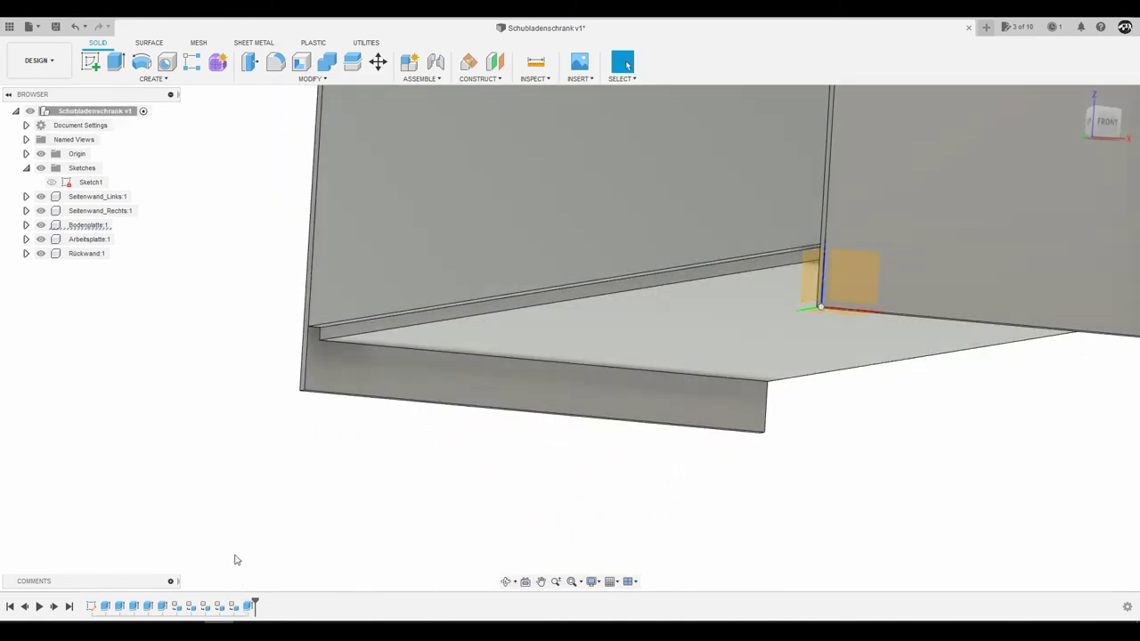
click(249, 608)
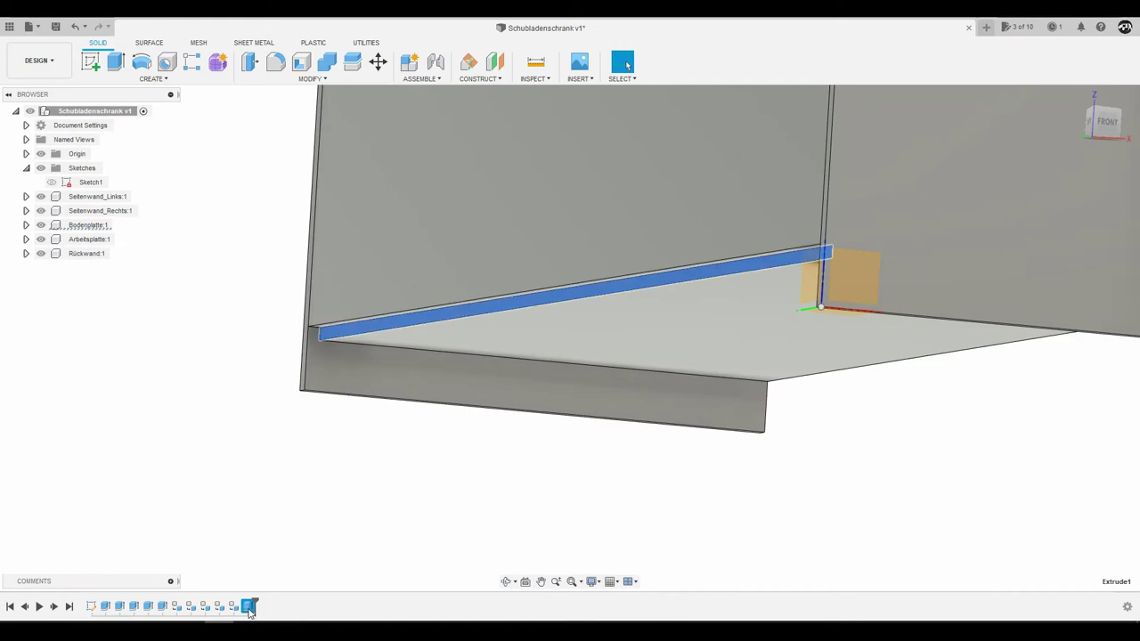
drag(352, 453, 222, 566)
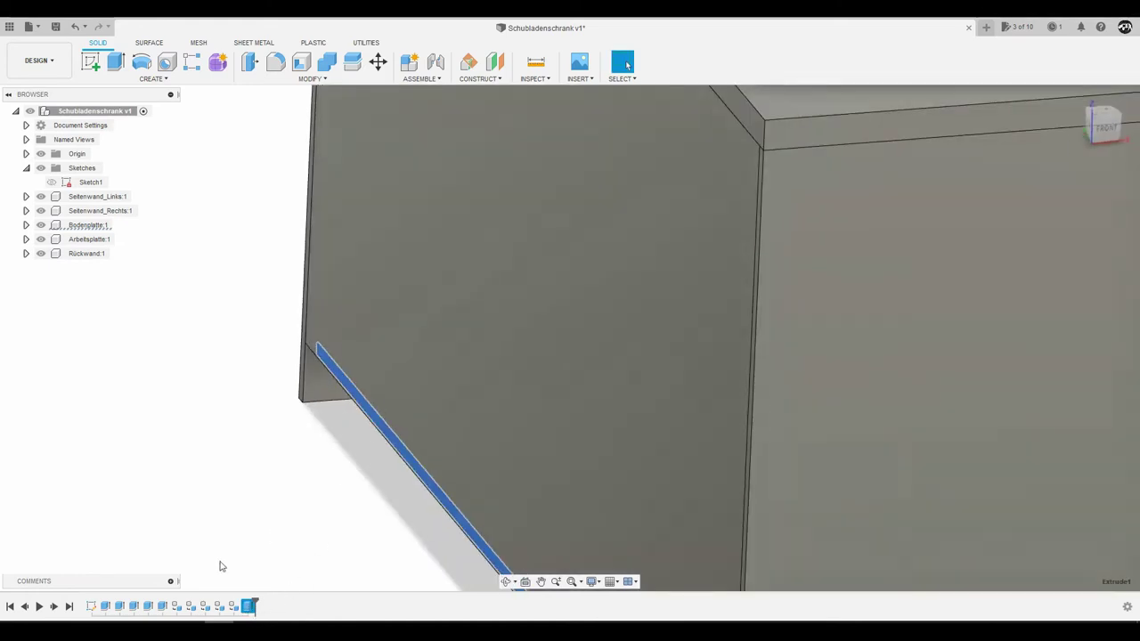
mouse_move(345, 512)
shift+middle_down()
mouse_move(374, 507)
mouse_move(343, 453)
mouse_move(322, 493)
shift+middle_up()
right_click(250, 607)
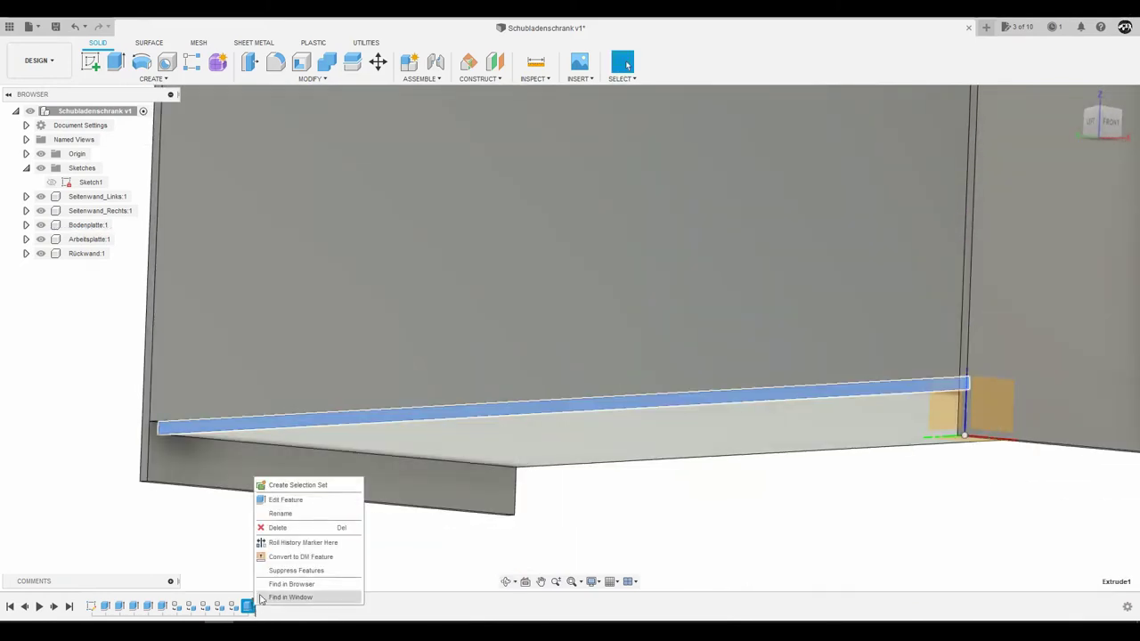
click(289, 529)
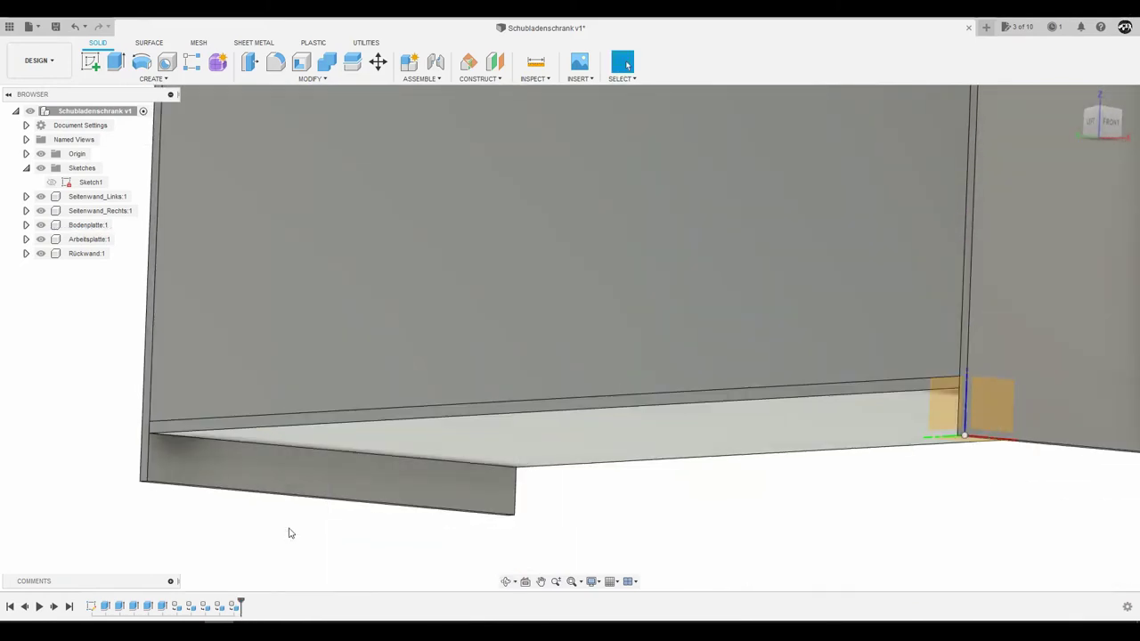
Activate Bodenplatte:1 and extrude the strip face again inside that component
click(295, 422)
click(75, 226)
click(126, 225)
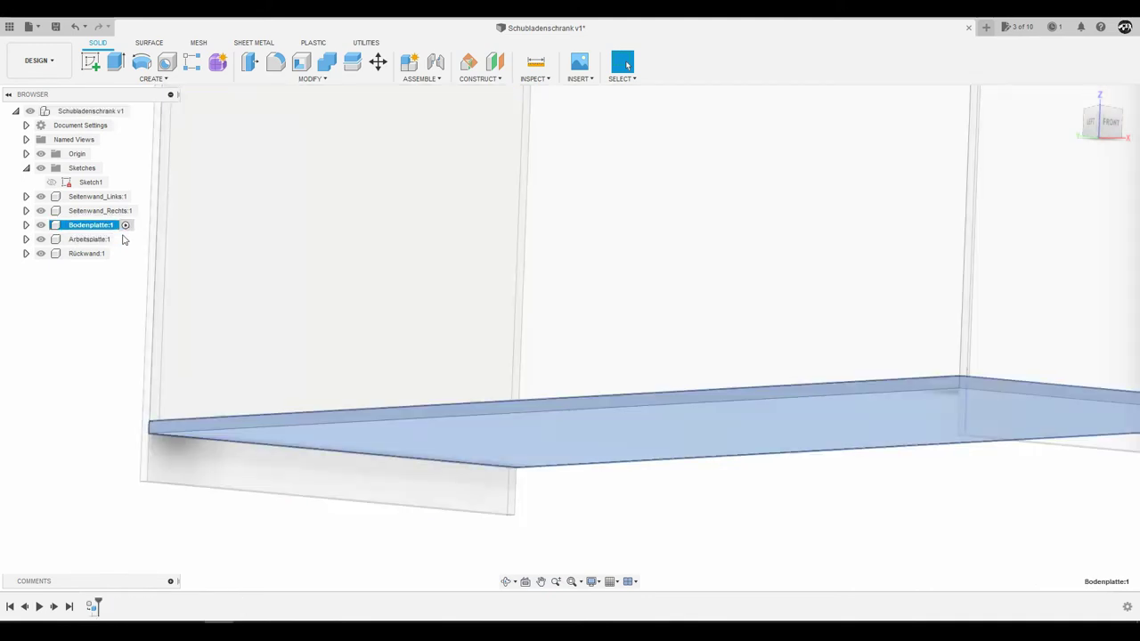
click(114, 62)
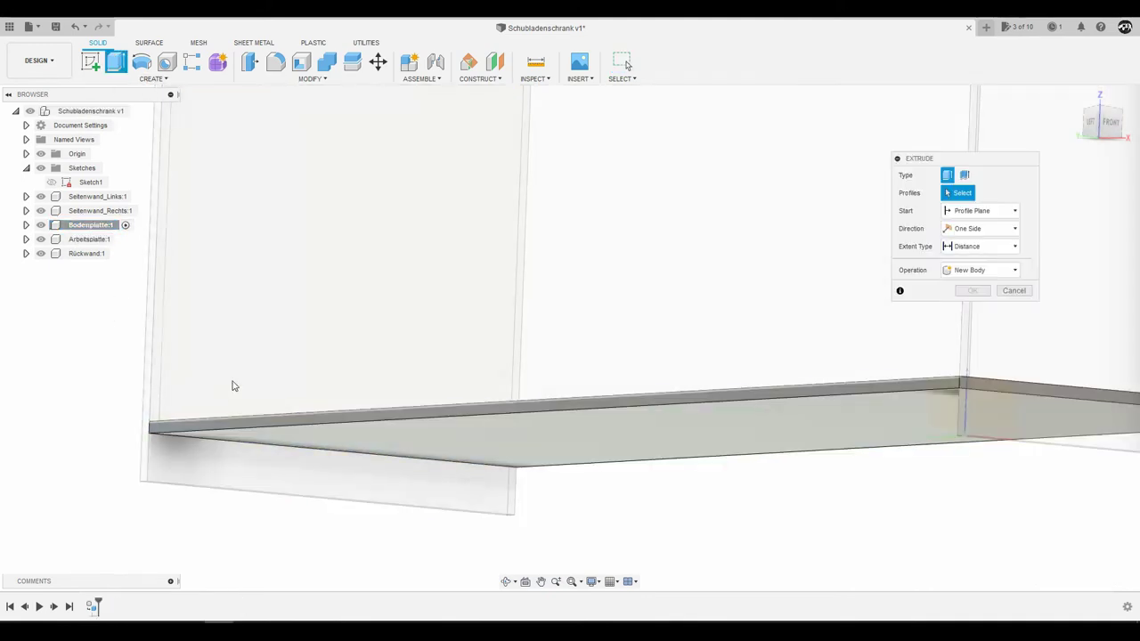
click(210, 420)
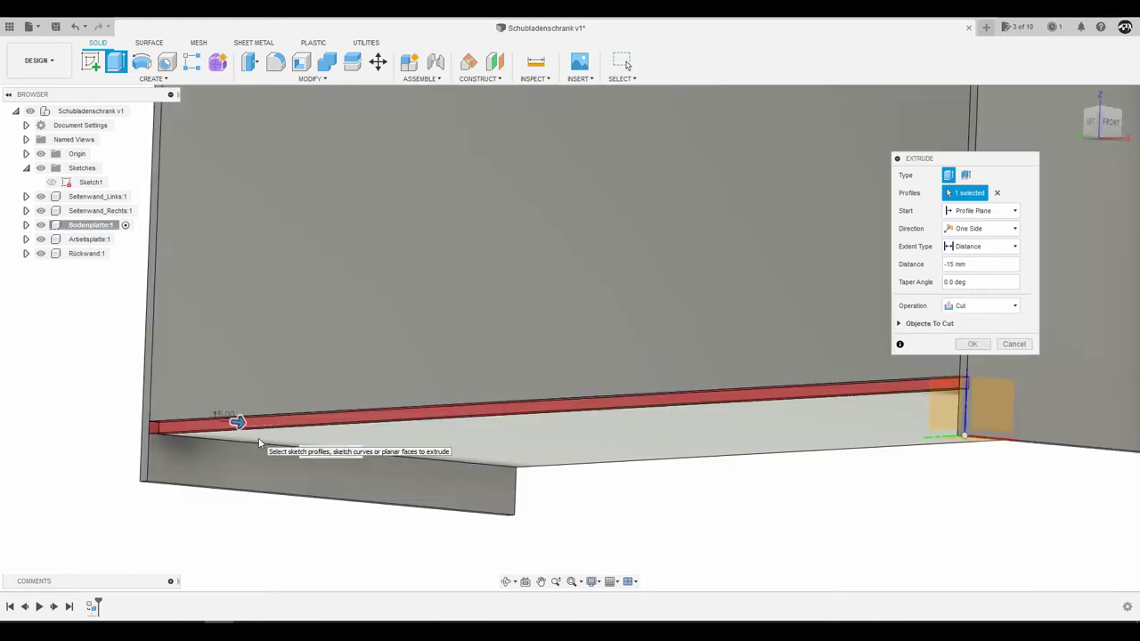
key(Escape)
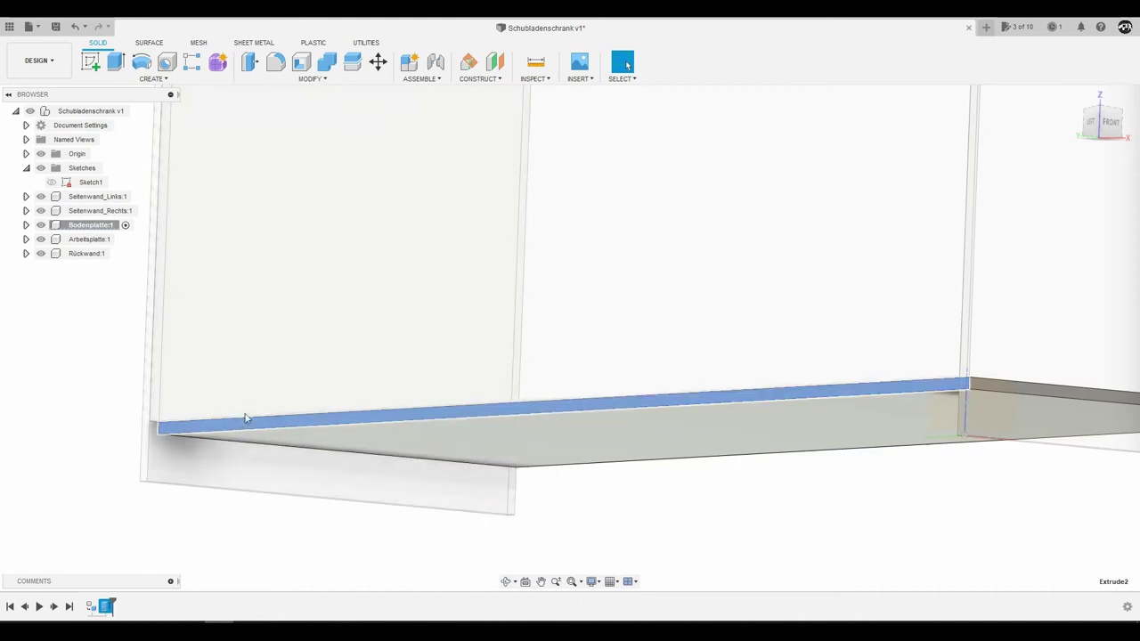
shift+middle_drag(241, 414, 237, 433)
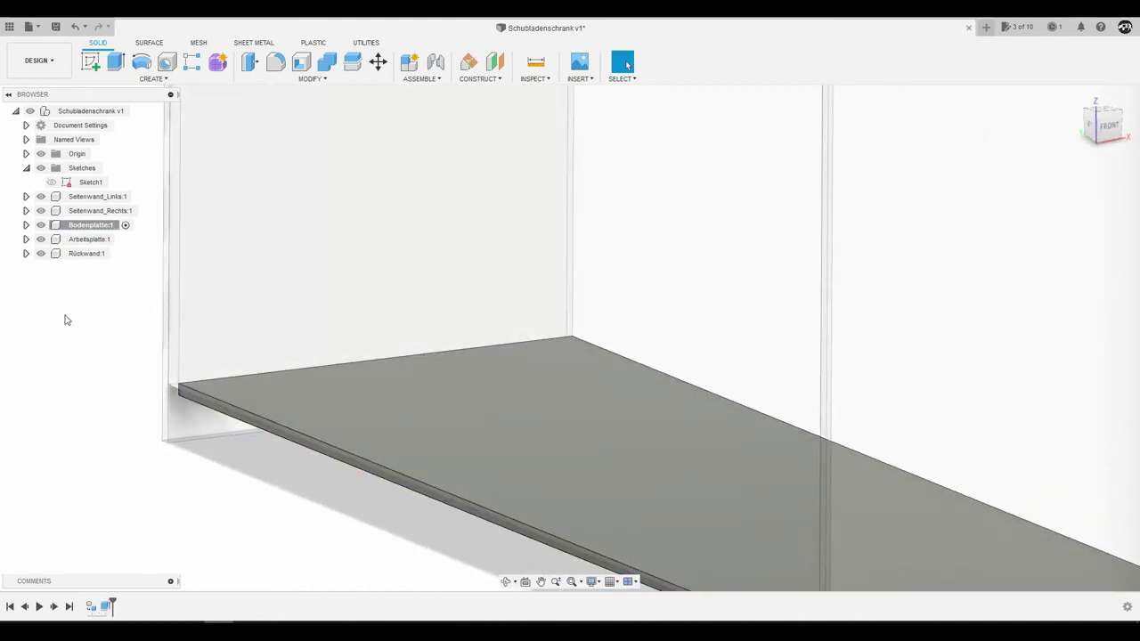
shift+middle_drag(144, 411, 116, 294)
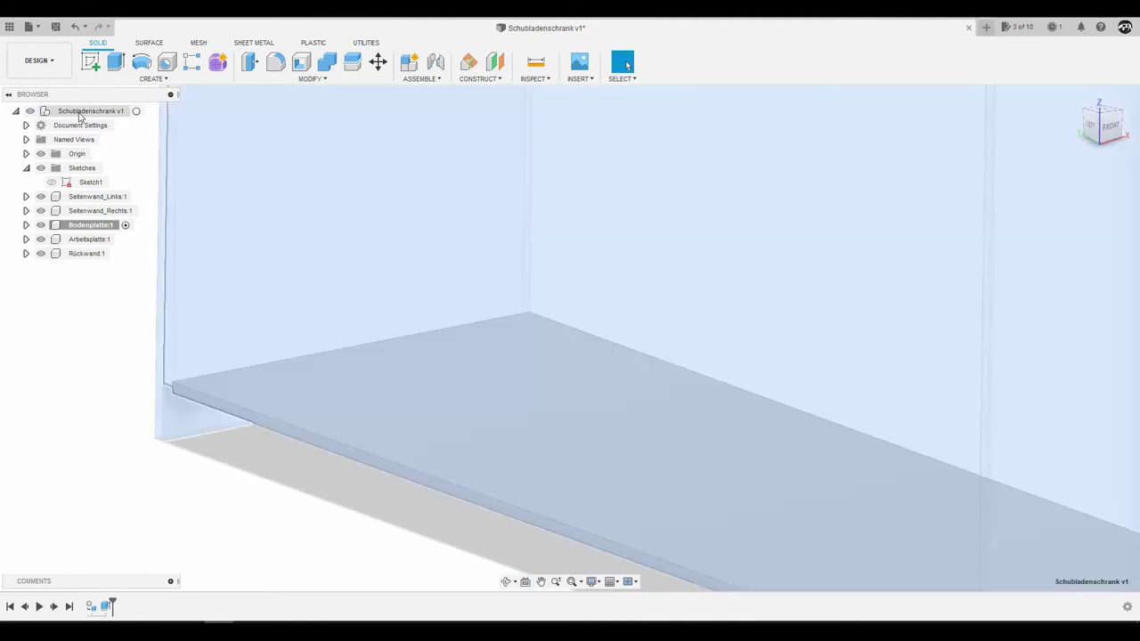
Reactivate the top-level design, then make Rückwand:1 the active component
click(135, 111)
shift+middle_drag(120, 173, 110, 354)
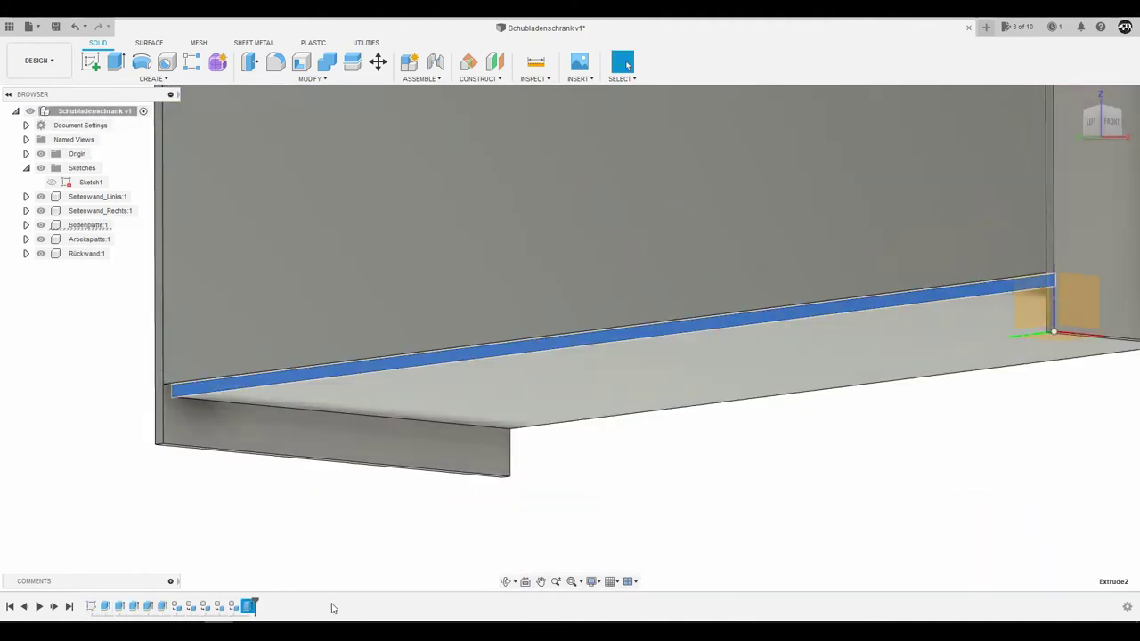
shift+middle_drag(317, 384, 290, 491)
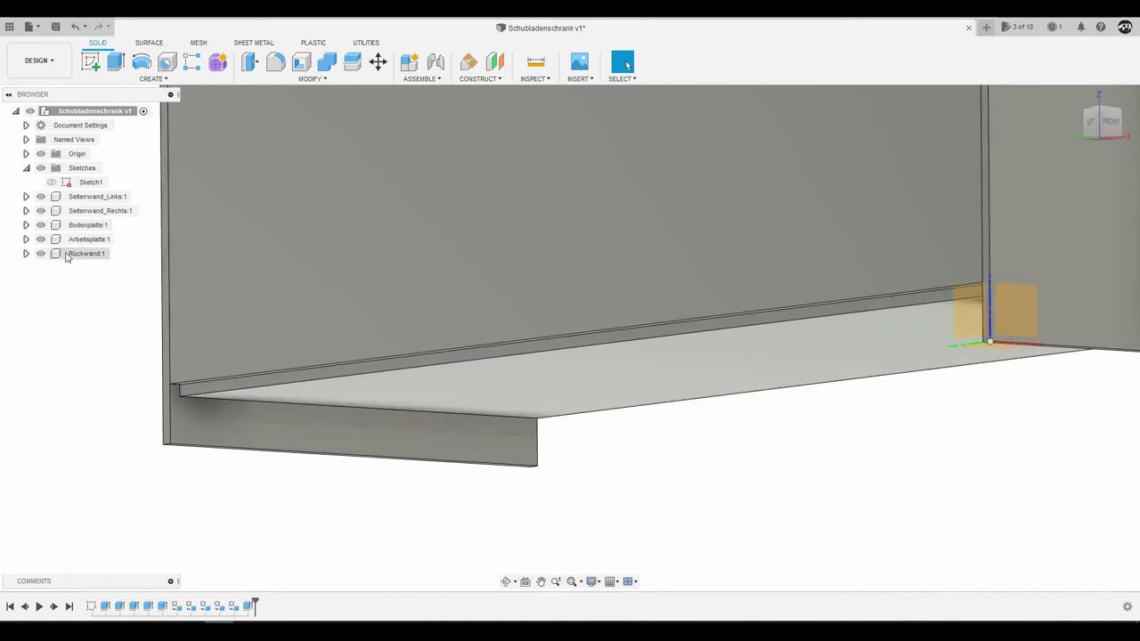
shift+middle_drag(190, 343, 186, 340)
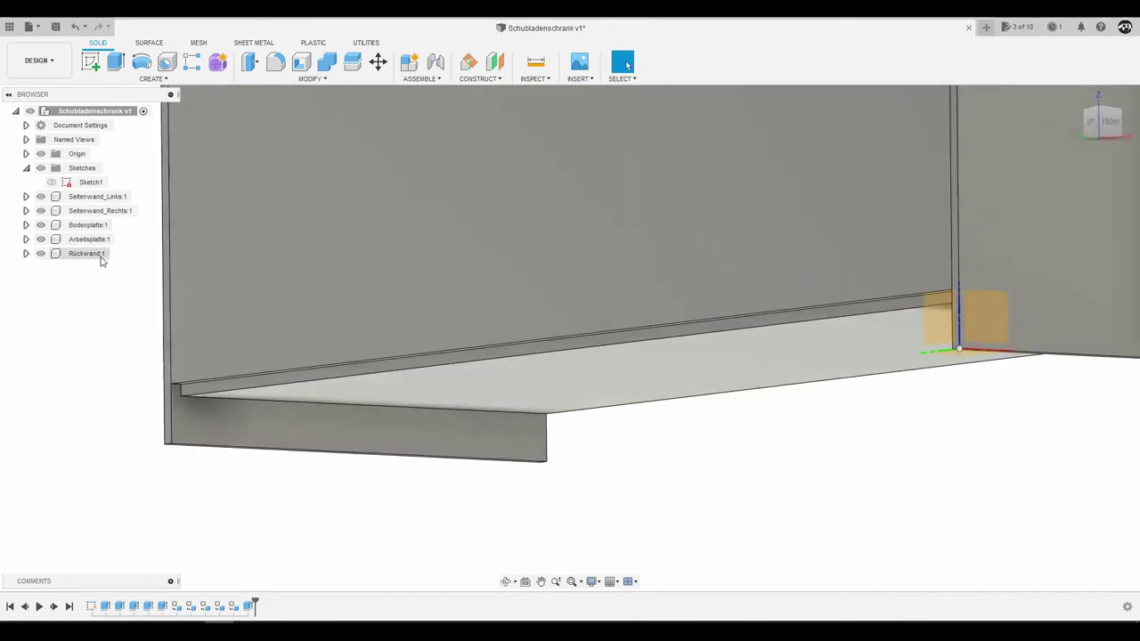
click(96, 253)
click(120, 253)
Extrude the back panel's bottom edge face 75 mm downward as a Join into Rückwand
click(106, 343)
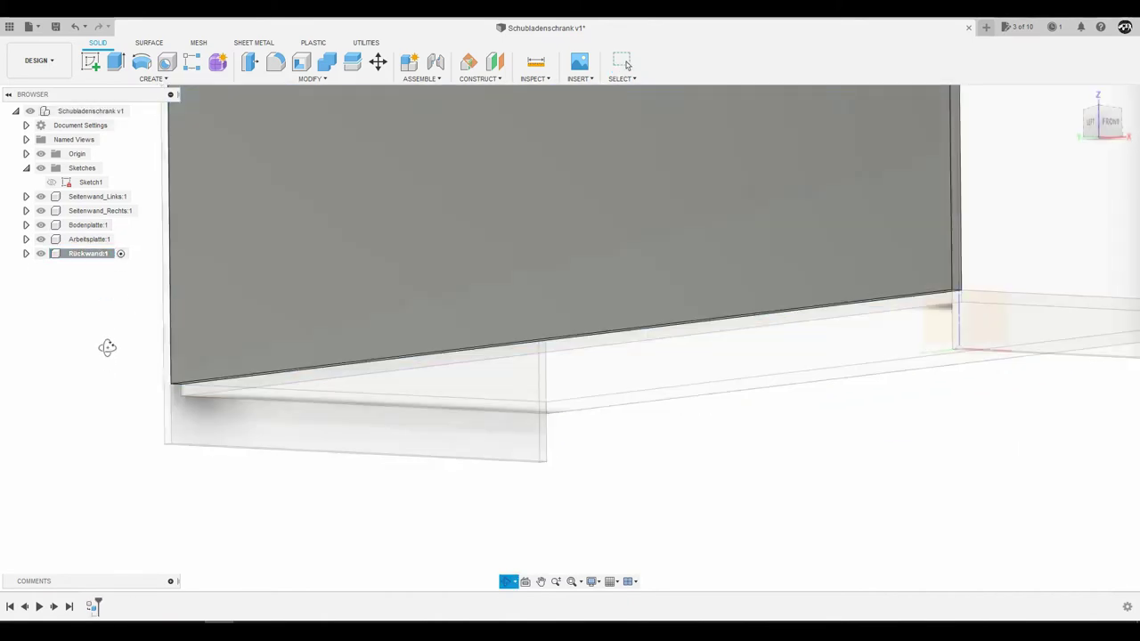
click(114, 62)
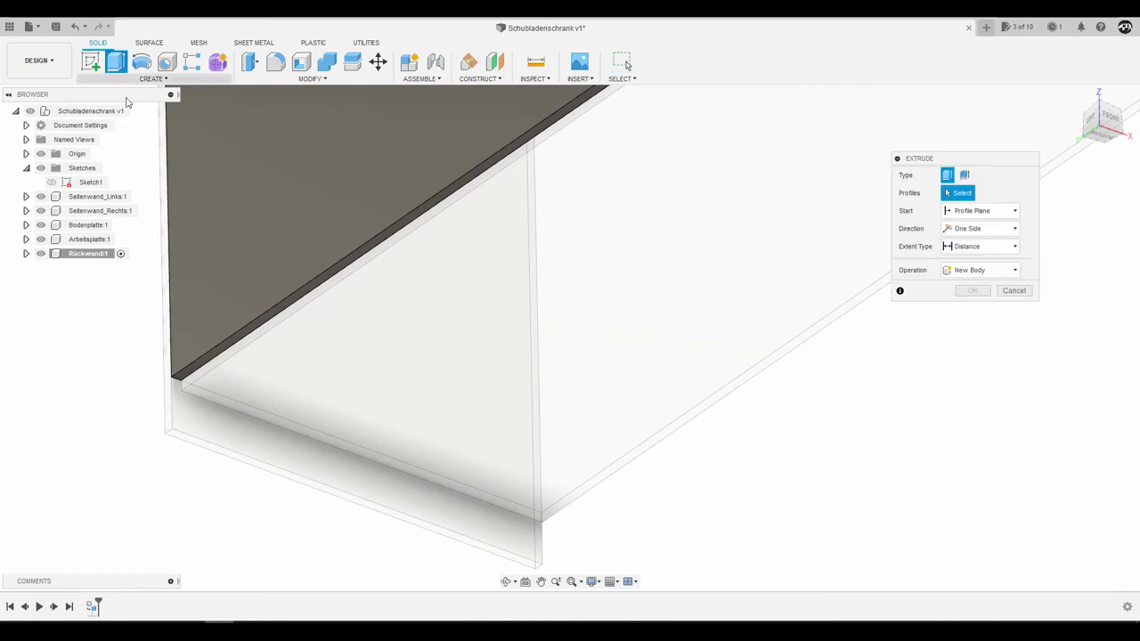
scroll(238, 343, up, 3)
click(228, 376)
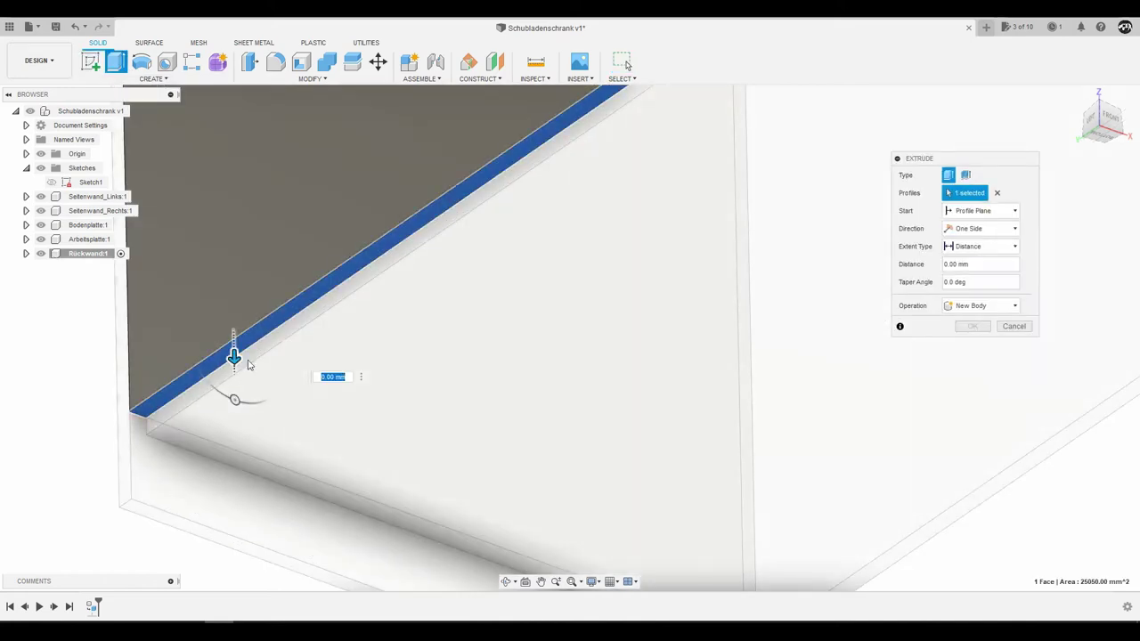
click(993, 247)
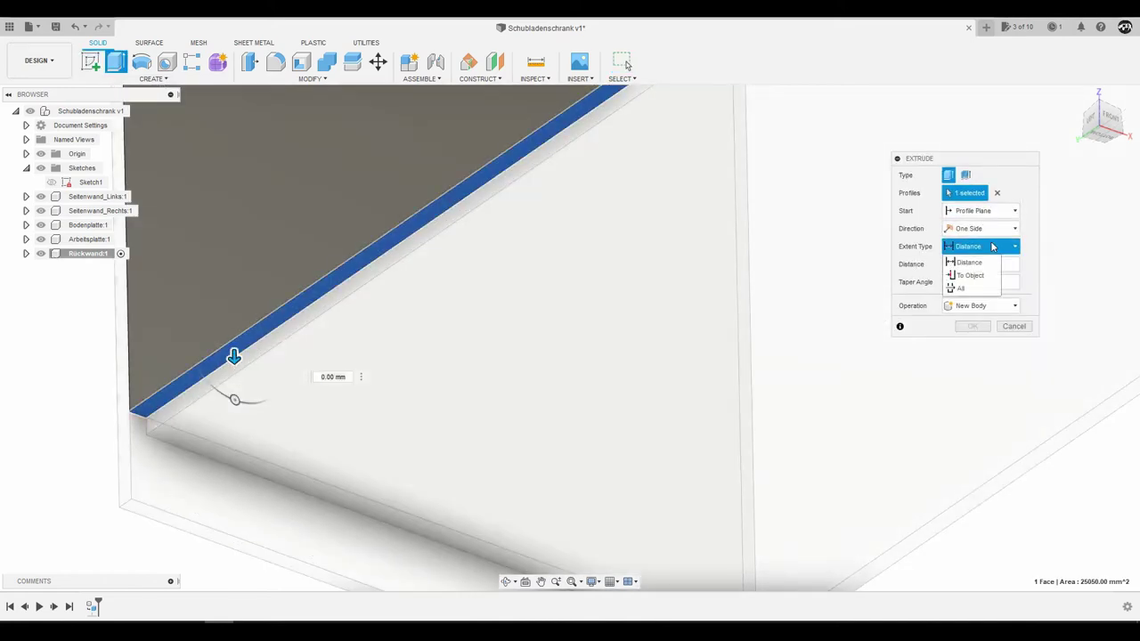
click(971, 276)
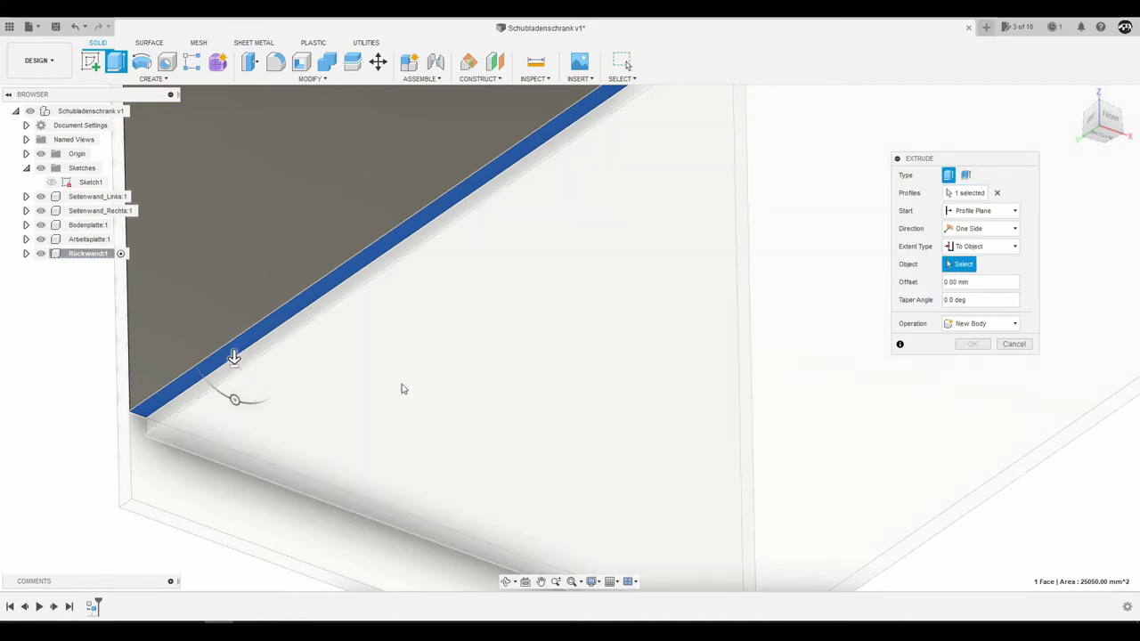
click(176, 525)
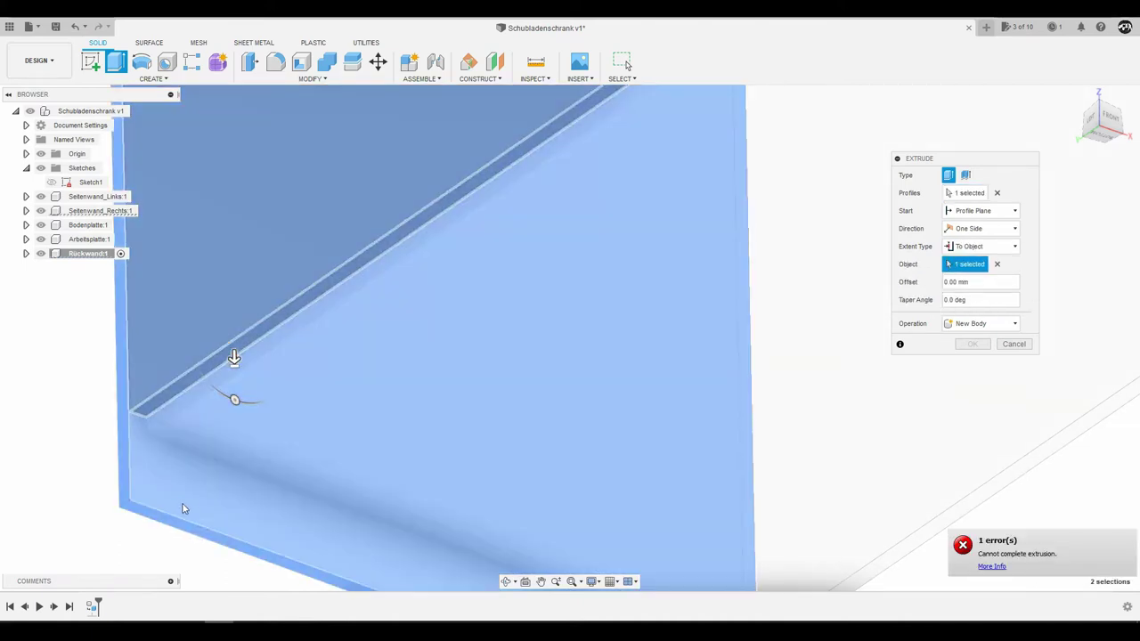
scroll(182, 472, up, 2)
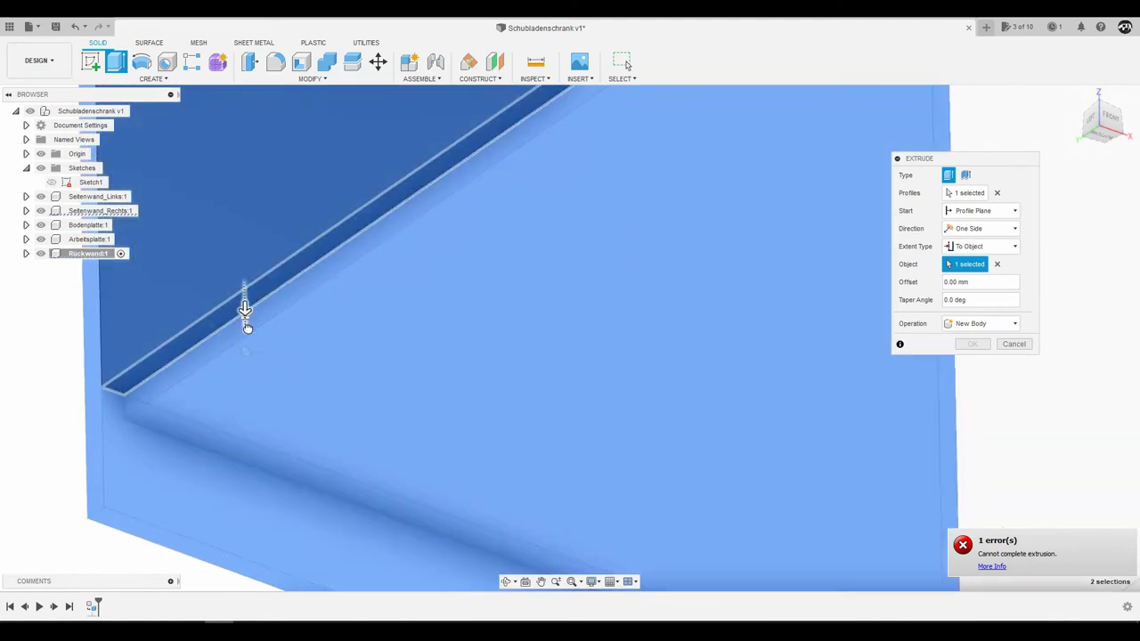
drag(245, 310, 247, 419)
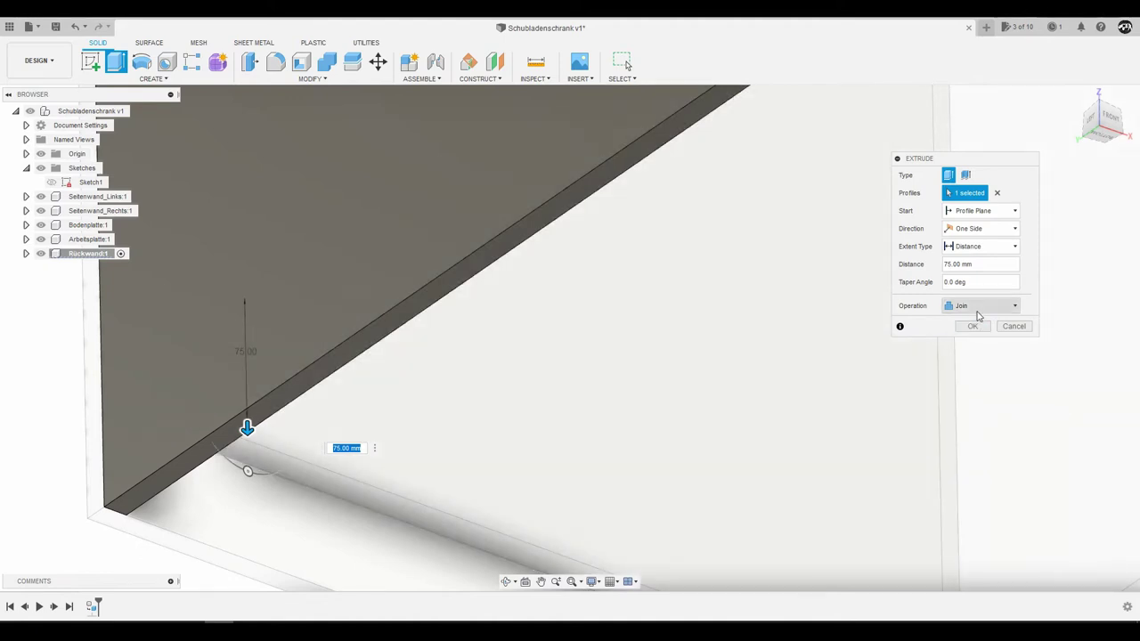
click(976, 312)
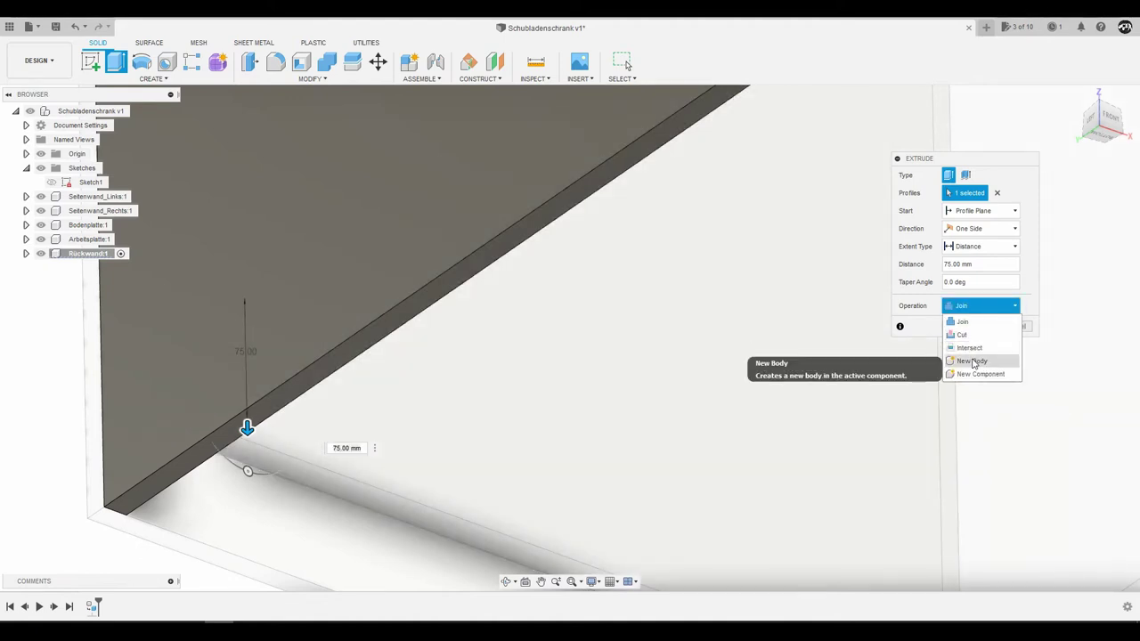
click(965, 305)
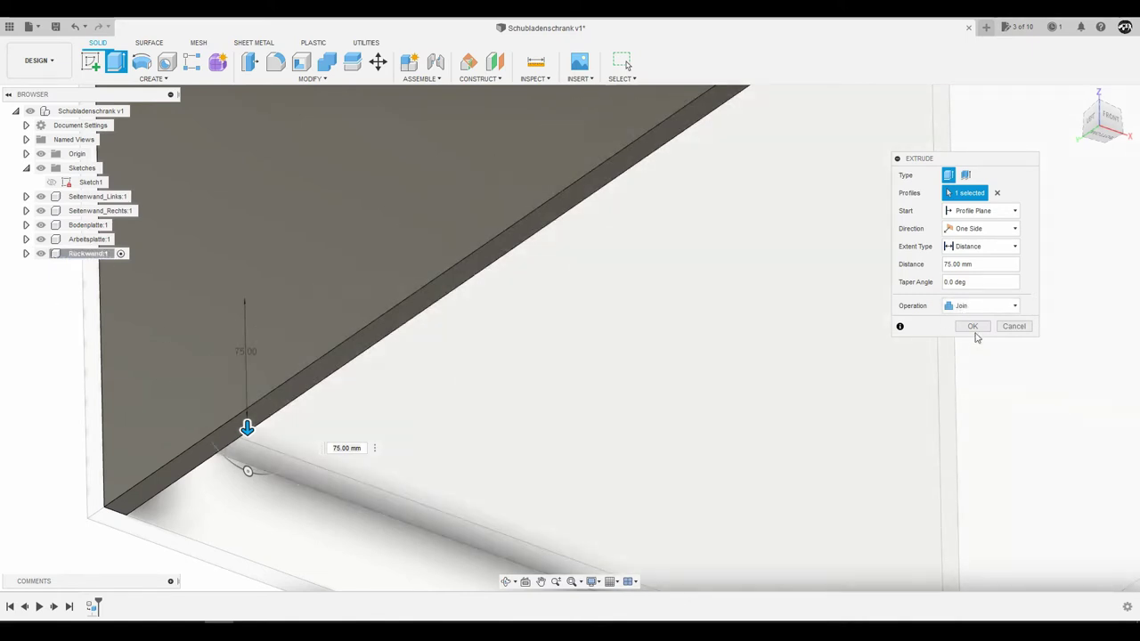
click(972, 327)
shift+middle_drag(352, 379, 241, 305)
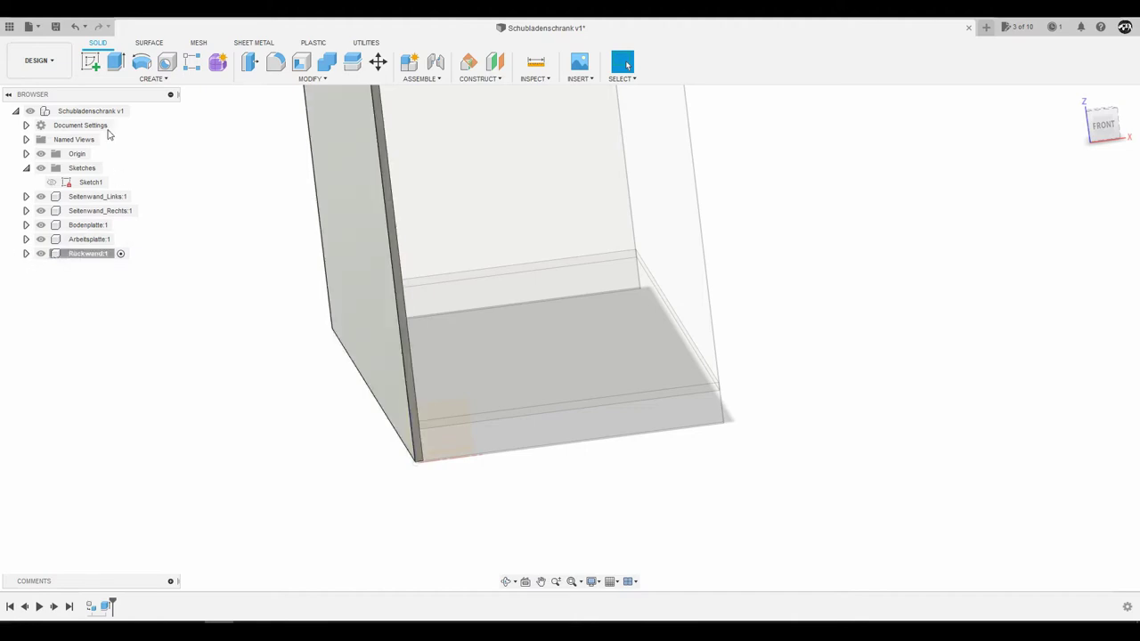
Inspect the Rückwand back panel, then reactivate the top-level Schubladenschrank v1 design
click(130, 113)
mouse_move(238, 289)
shift+middle_down()
mouse_move(300, 389)
mouse_move(374, 323)
mouse_move(263, 330)
mouse_move(405, 330)
shift+middle_up()
click(405, 330)
click(79, 255)
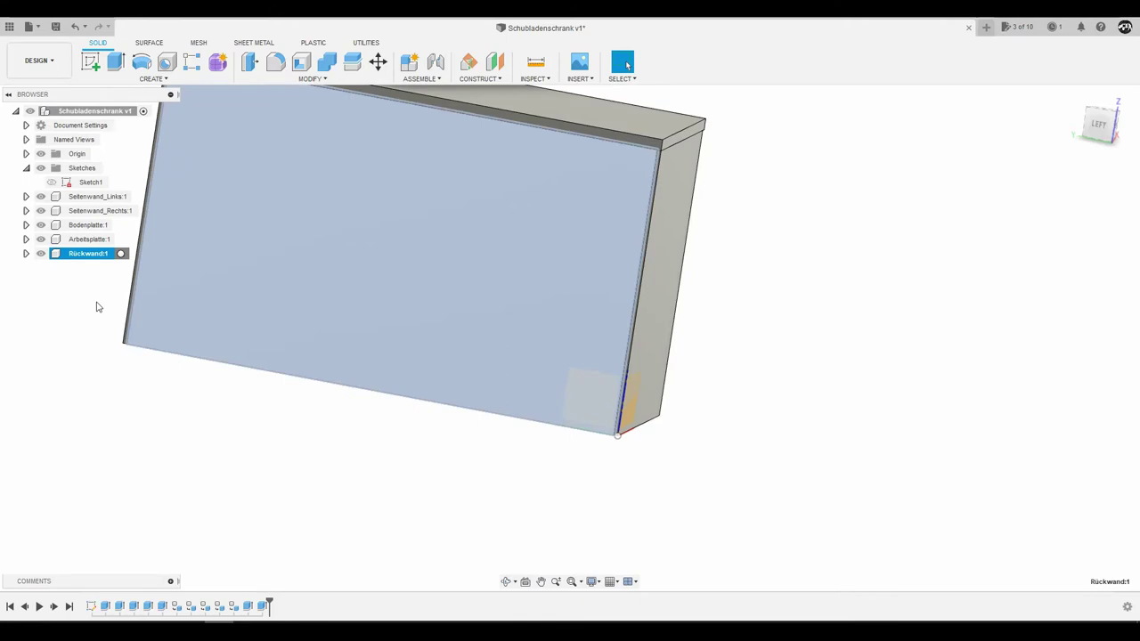
mouse_move(98, 307)
shift+middle_down()
mouse_move(173, 382)
mouse_move(194, 368)
mouse_move(150, 356)
mouse_move(126, 364)
mouse_move(122, 265)
shift+middle_up()
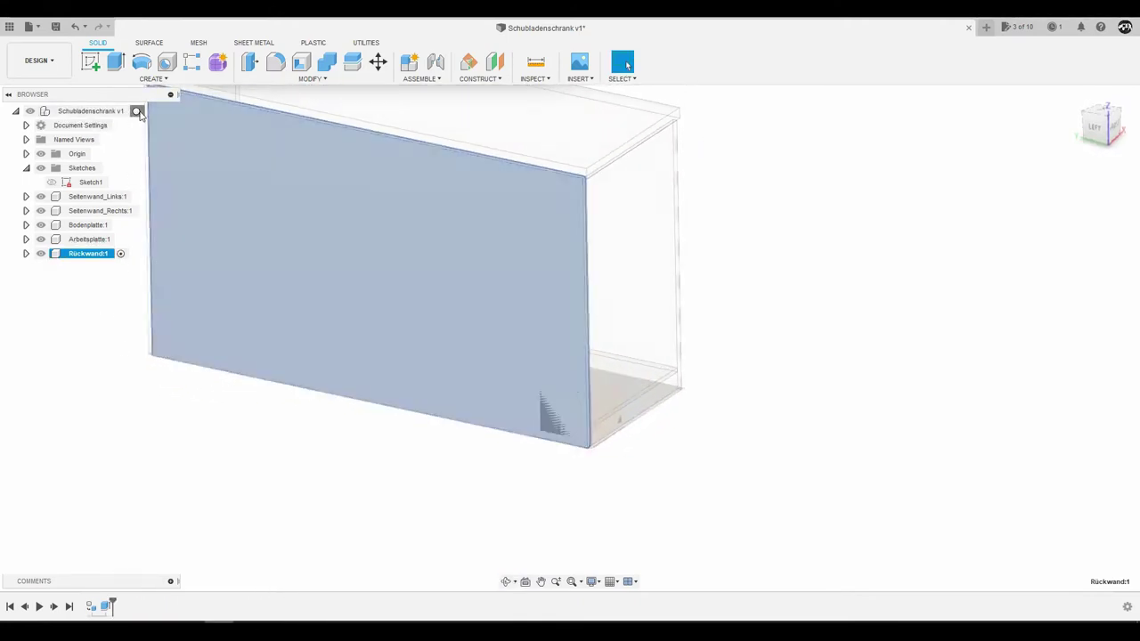
click(142, 110)
mouse_move(404, 342)
shift+middle_down()
mouse_move(427, 315)
mouse_move(297, 306)
mouse_move(328, 338)
mouse_move(449, 361)
mouse_move(439, 355)
shift+middle_up()
scroll(506, 423, down, 2)
scroll(506, 423, up, 3)
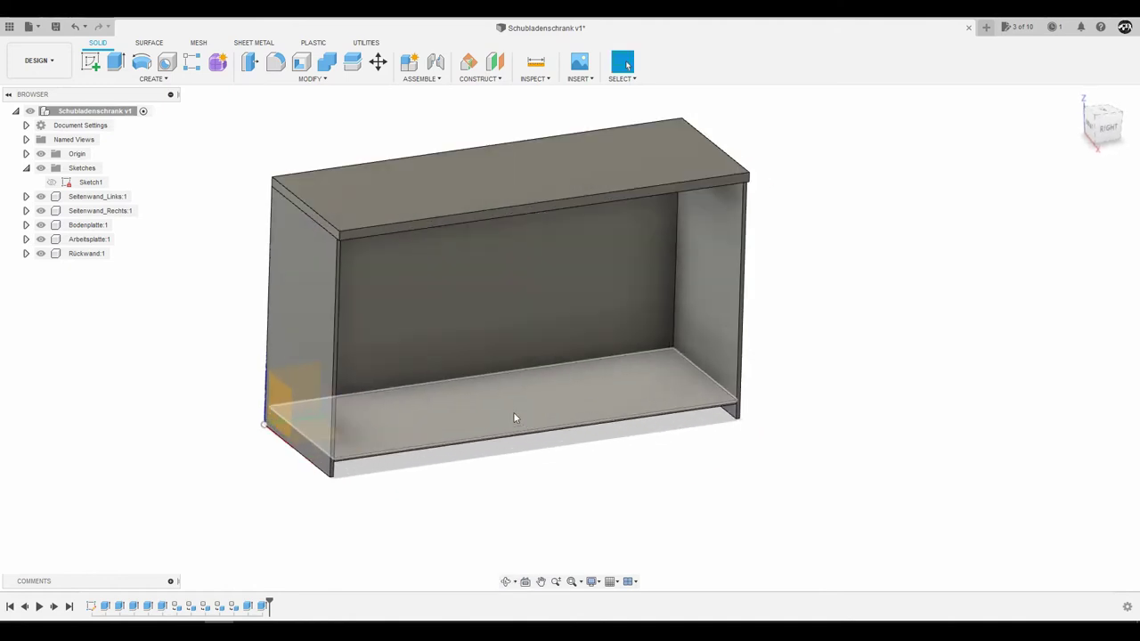
mouse_move(513, 411)
shift+middle_down()
mouse_move(468, 389)
mouse_move(445, 401)
mouse_move(265, 409)
shift+middle_up()
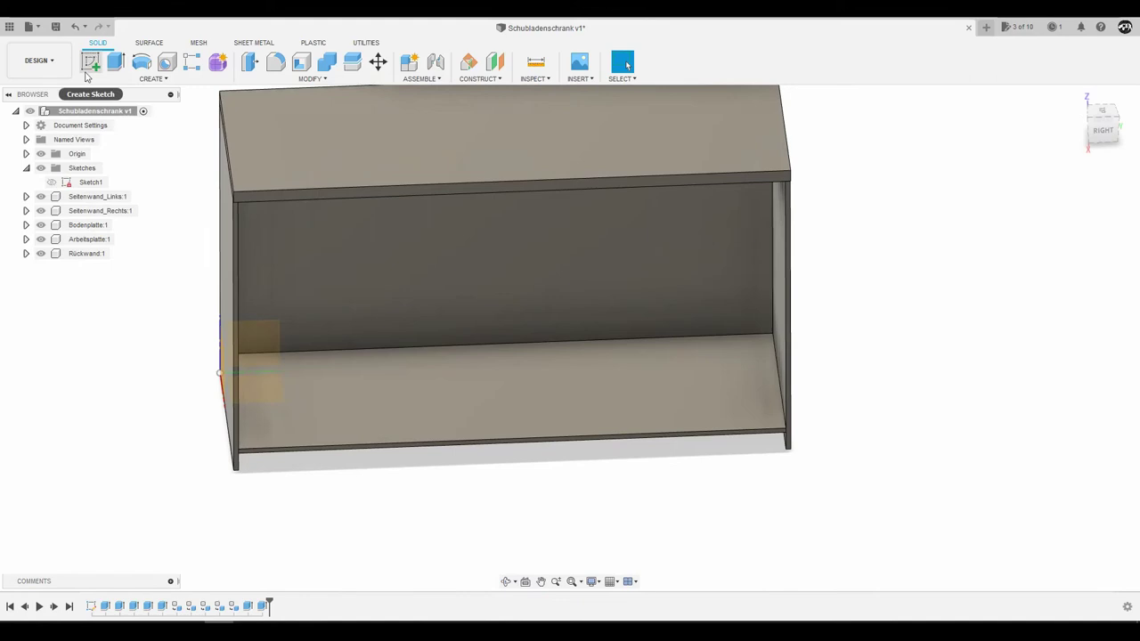
Start a new sketch on the bottom panel with the Line tool ready
click(26, 167)
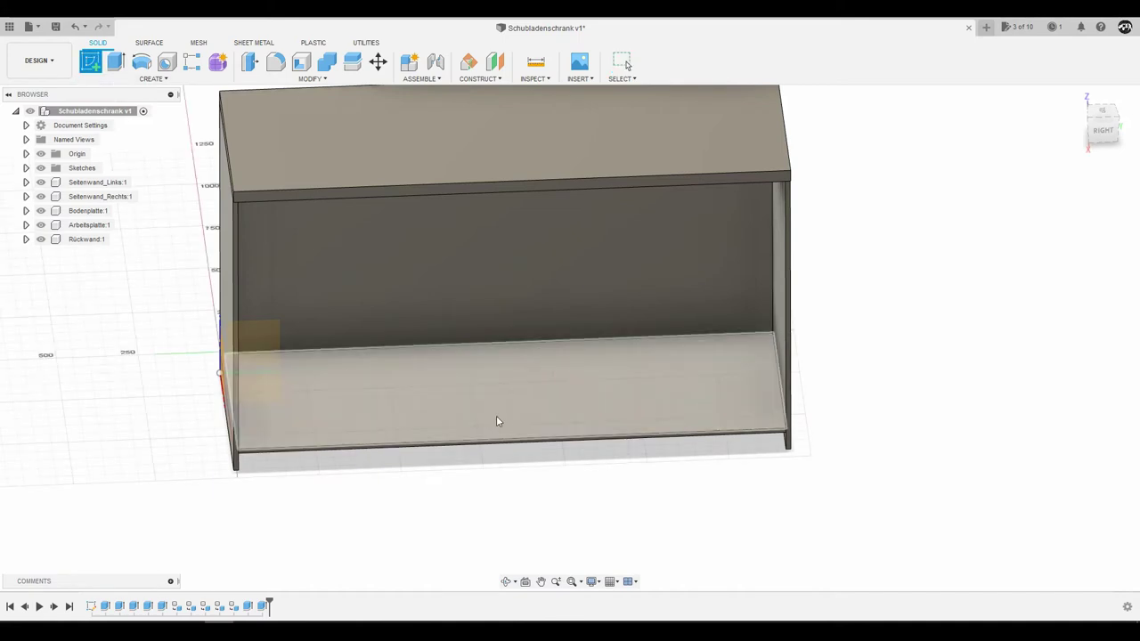
click(496, 415)
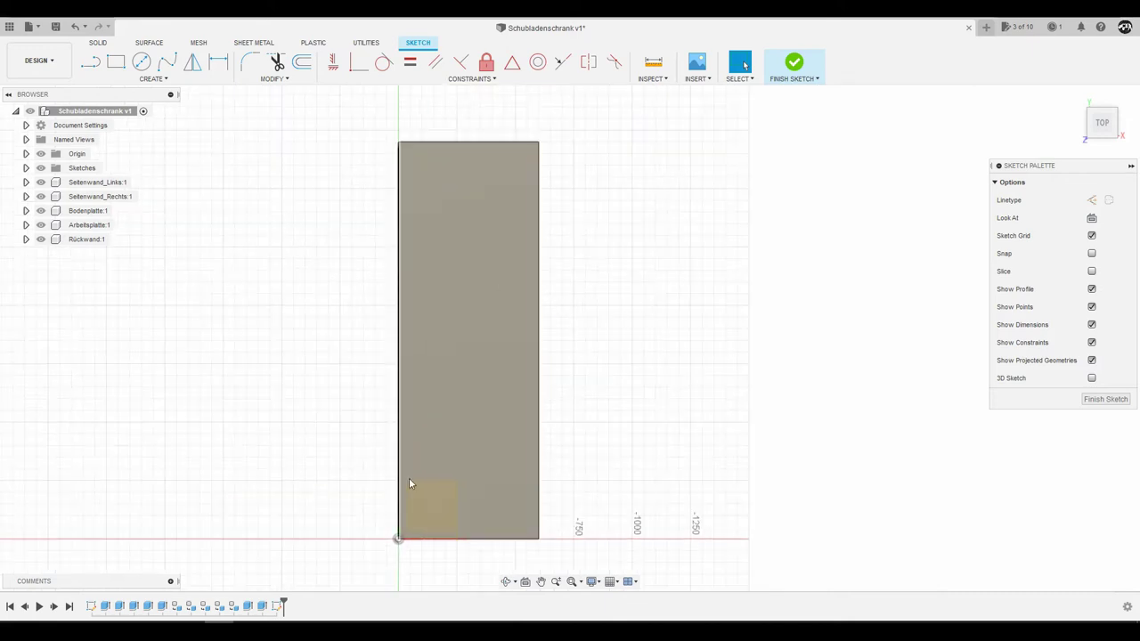
click(101, 70)
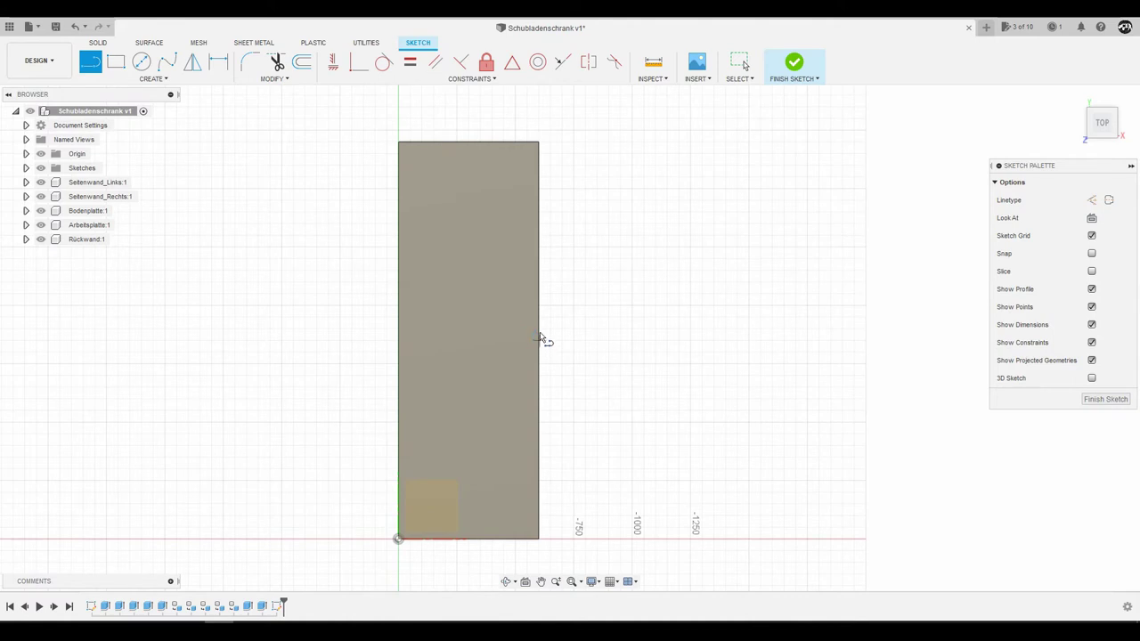
scroll(534, 349, up, 1)
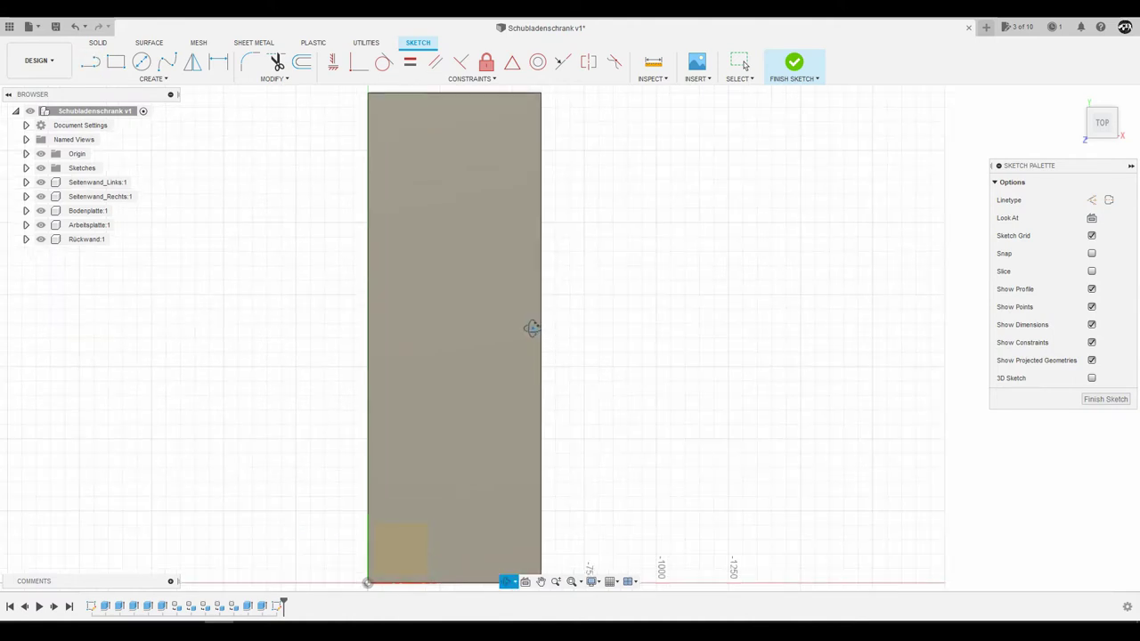
mouse_move(532, 328)
shift+middle_down()
mouse_move(499, 331)
mouse_move(585, 323)
shift+middle_up()
key(l)
scroll(588, 354, up, 2)
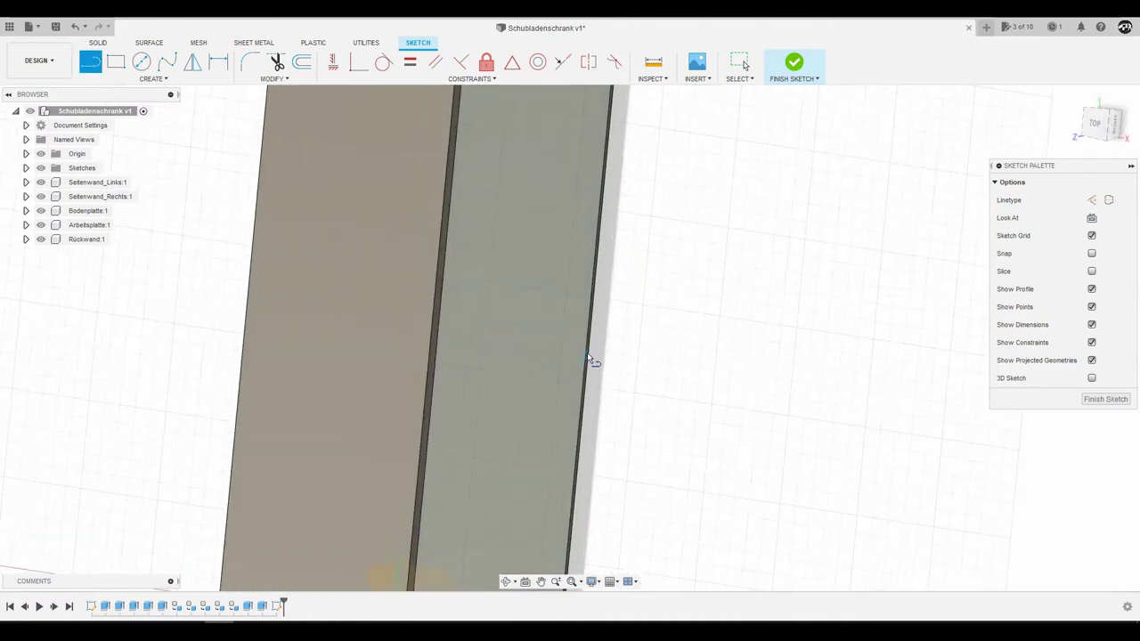
scroll(543, 350, down, 3)
scroll(555, 351, up, 2)
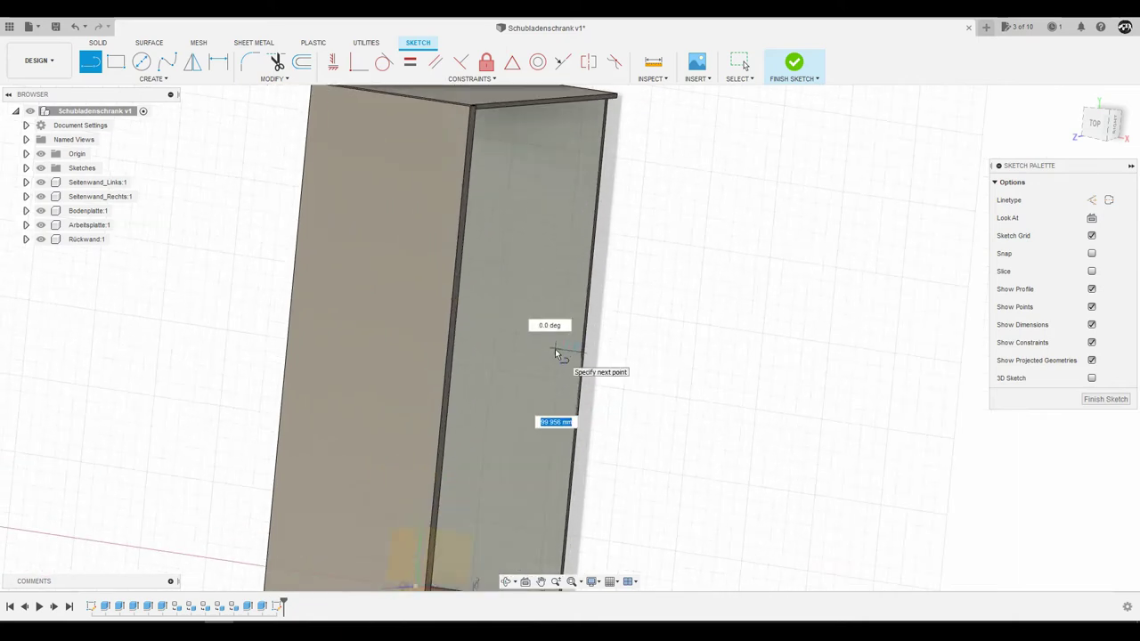
scroll(534, 342, up, 2)
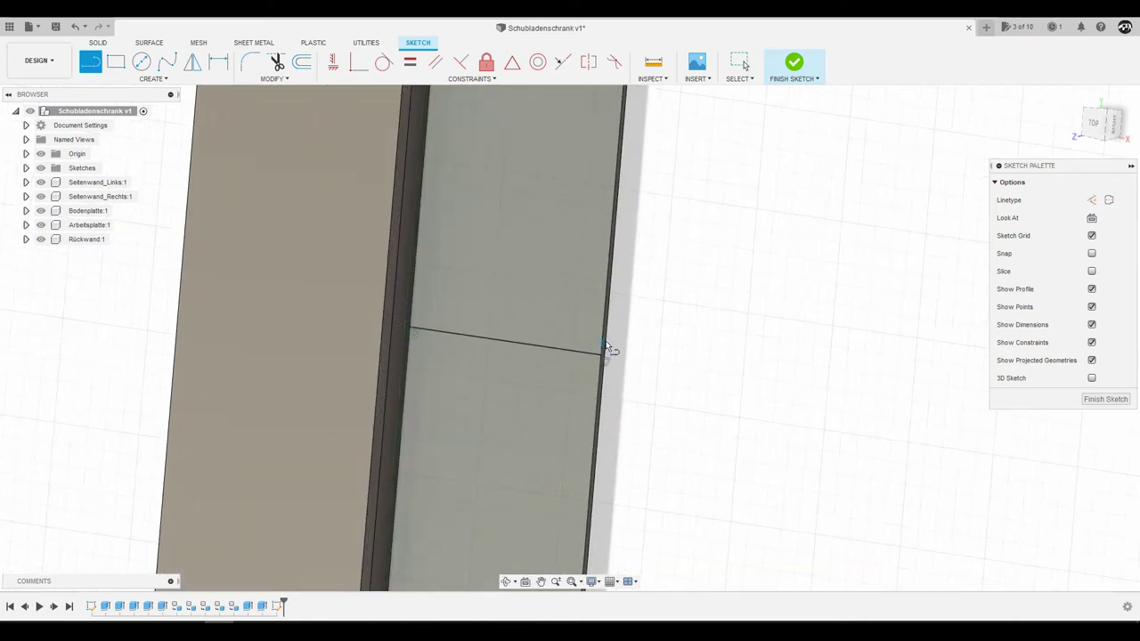
Draw three parallel lines across the bottom panel, joined by a short line at the left
click(412, 315)
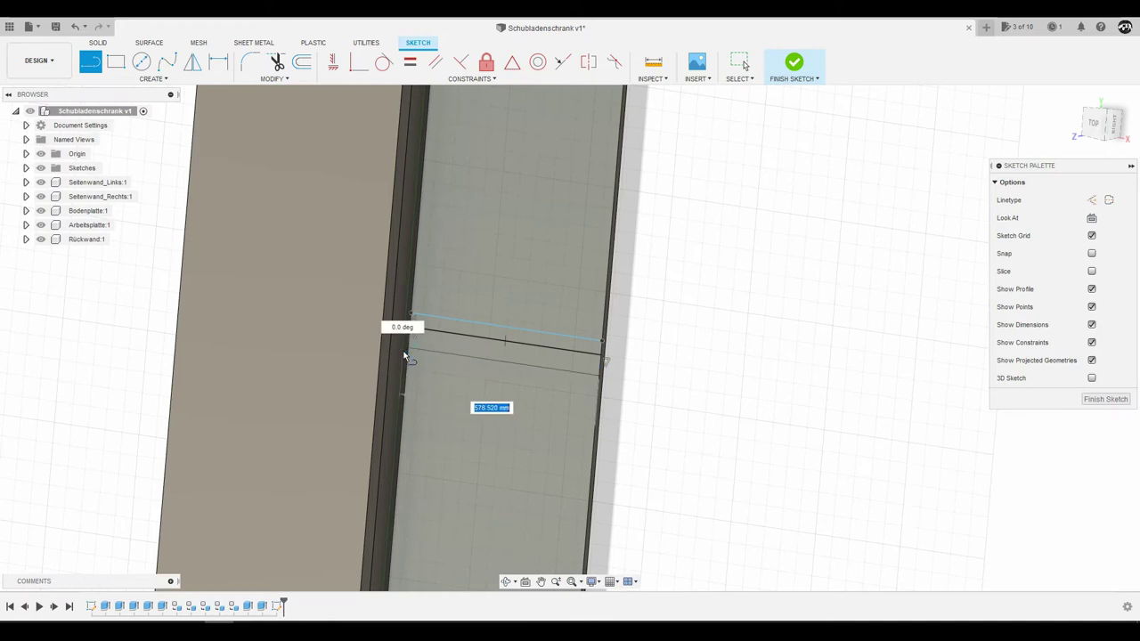
click(406, 346)
key(Escape)
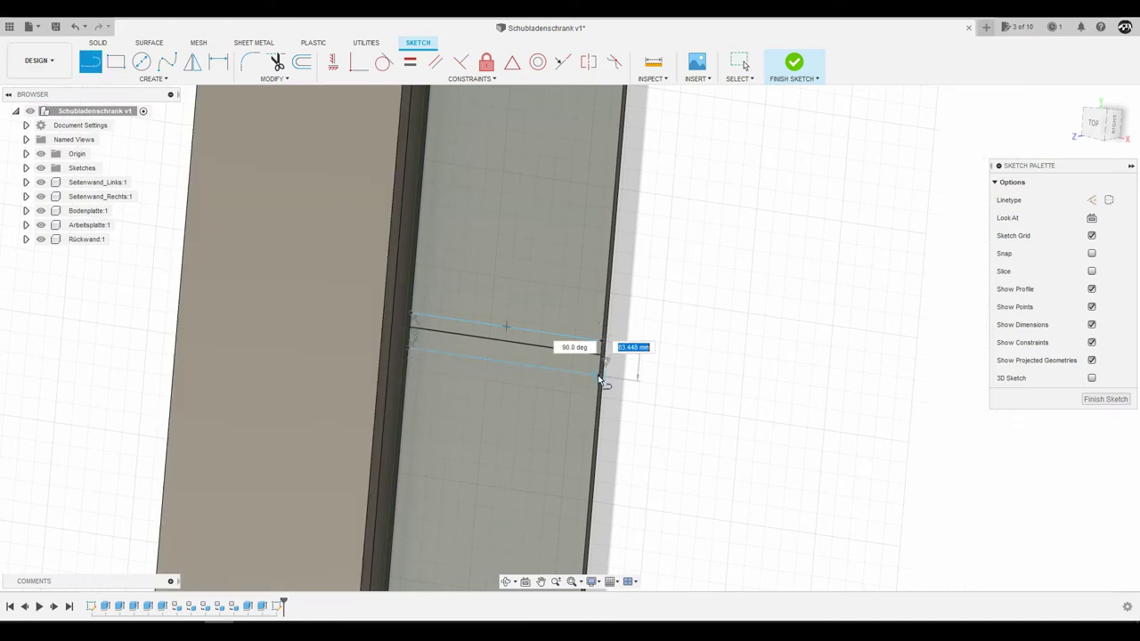
click(601, 351)
key(Escape)
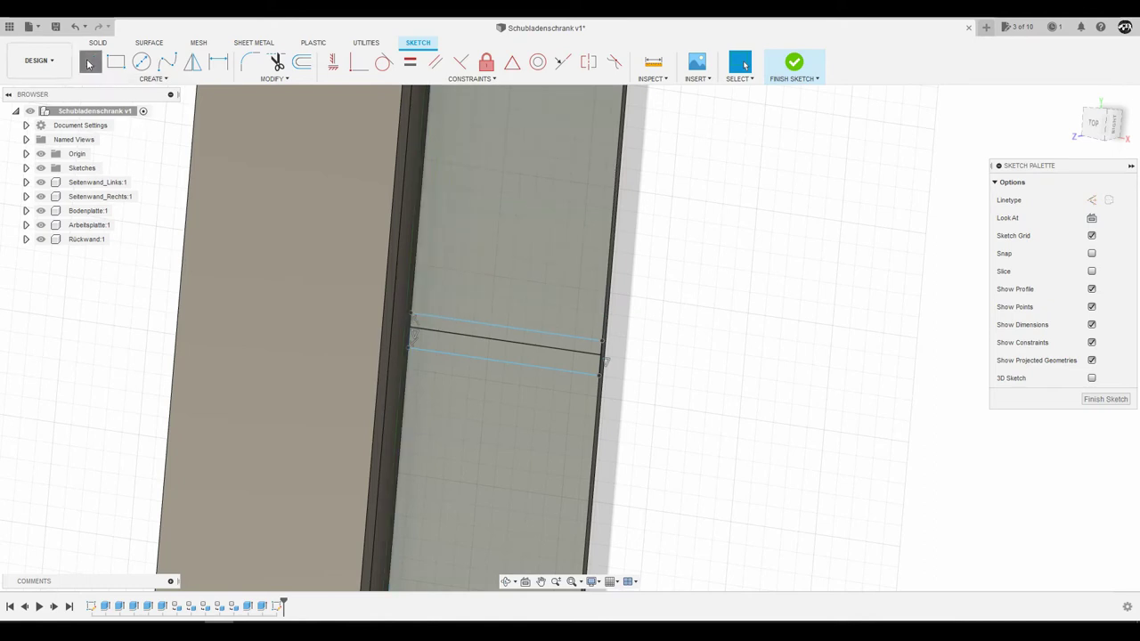
click(410, 316)
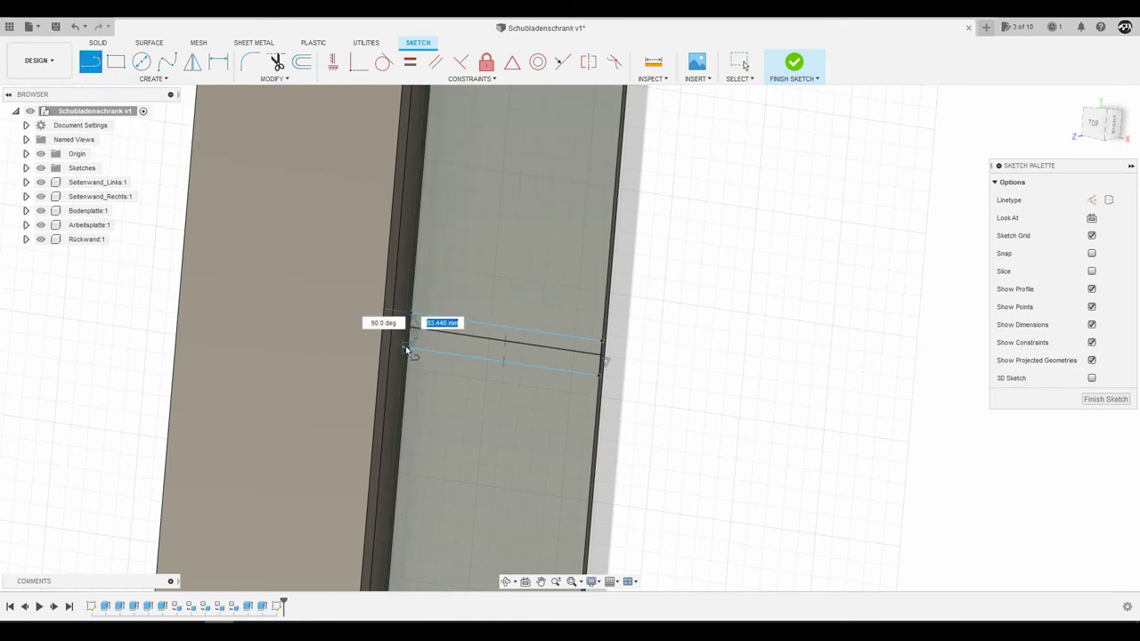
click(405, 347)
key(Escape)
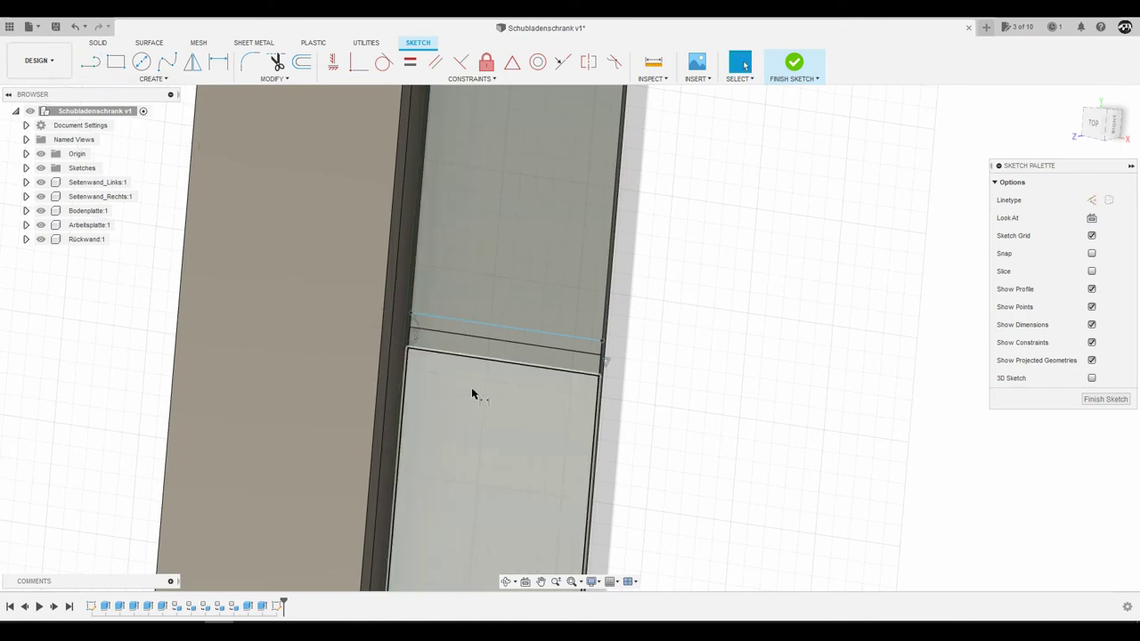
Dimension both gaps between the lines to 15 mm and finish the sketch
key(d)
click(585, 342)
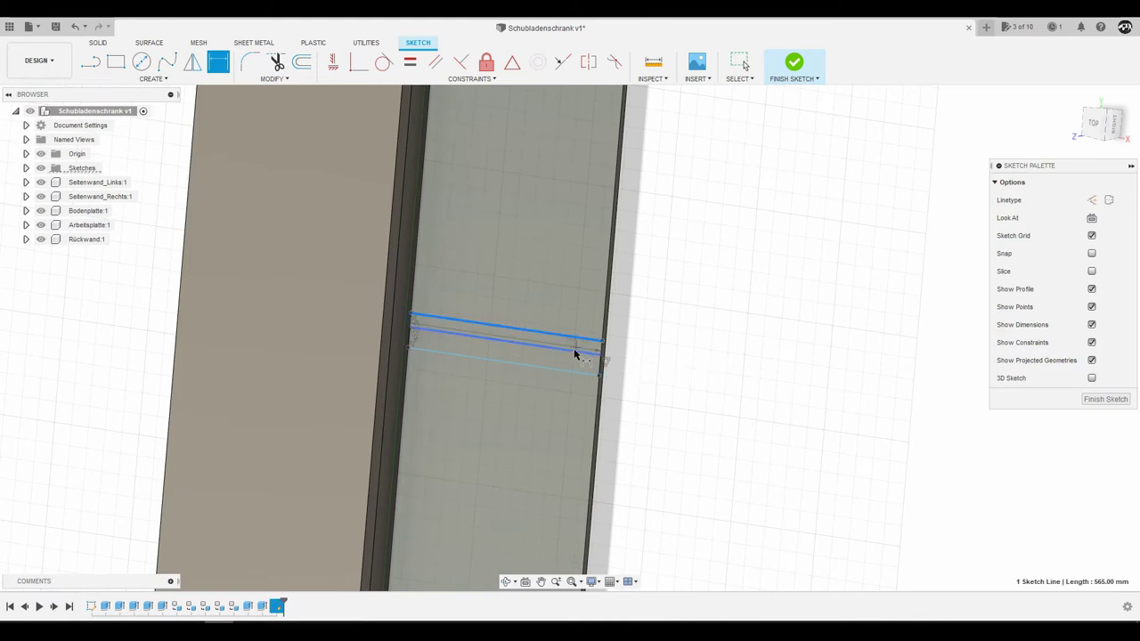
click(574, 347)
click(671, 357)
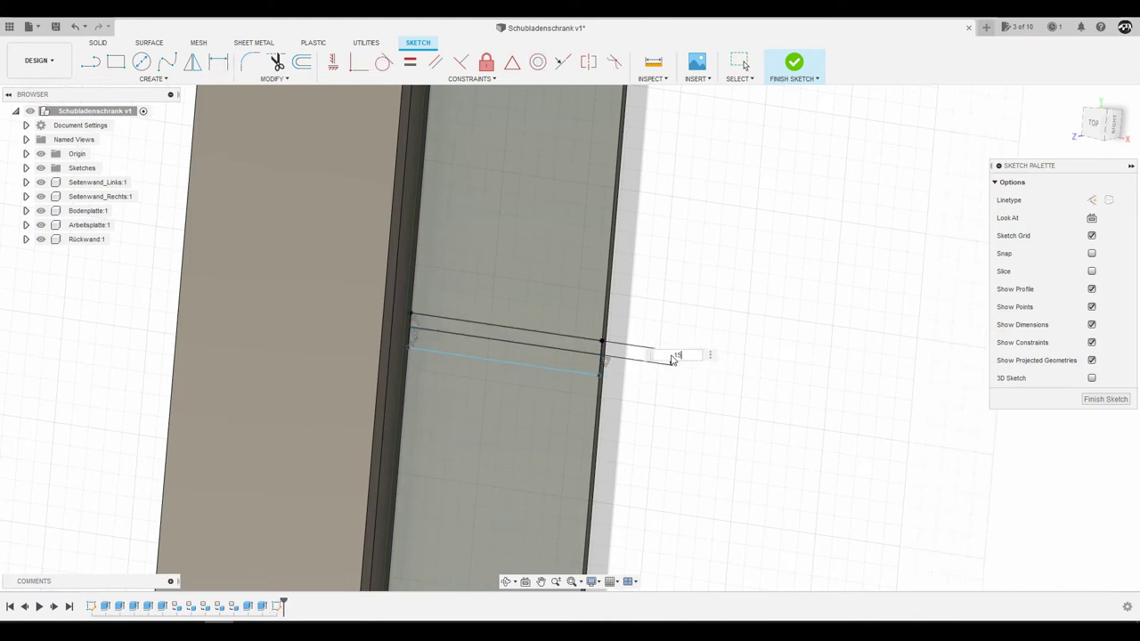
key(Return)
shift+middle_drag(605, 383, 584, 389)
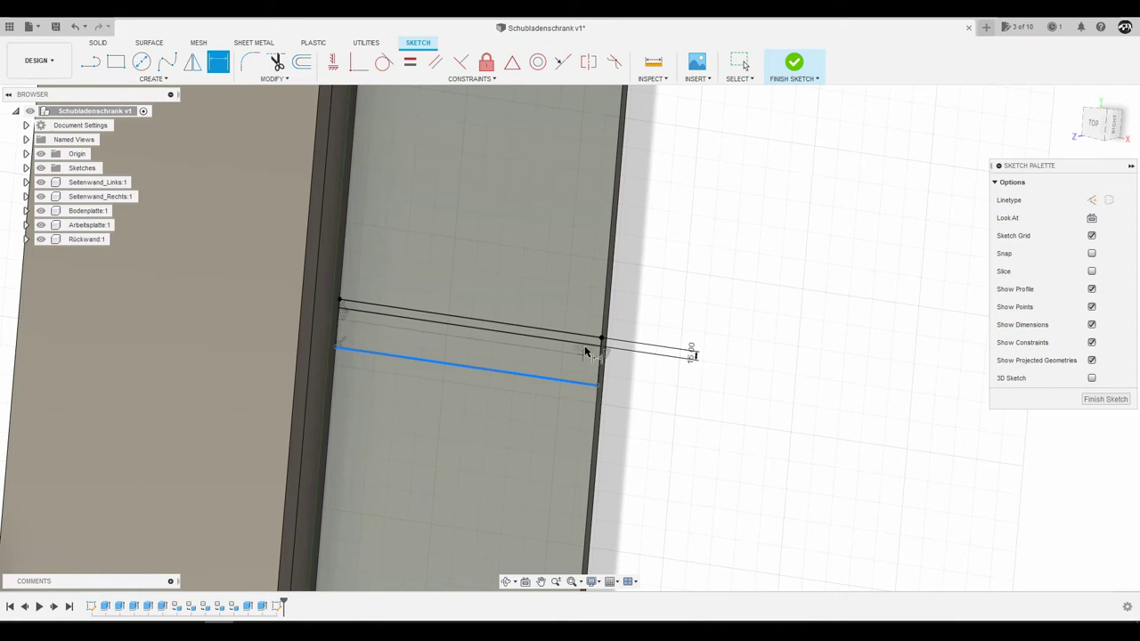
click(585, 350)
click(683, 393)
text(15)
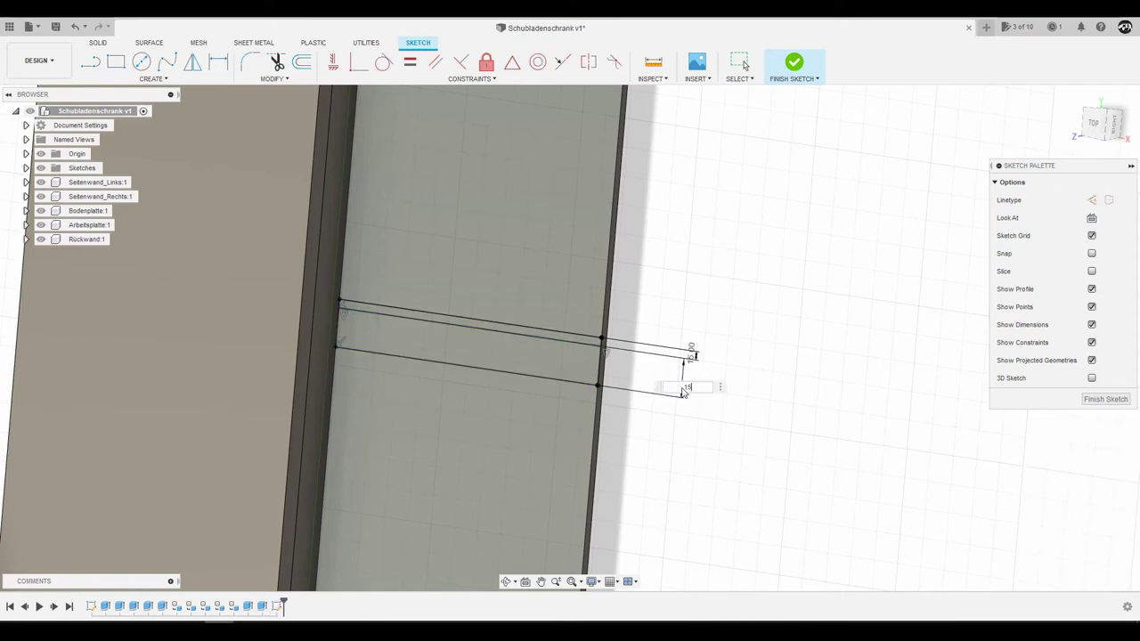
key(Return)
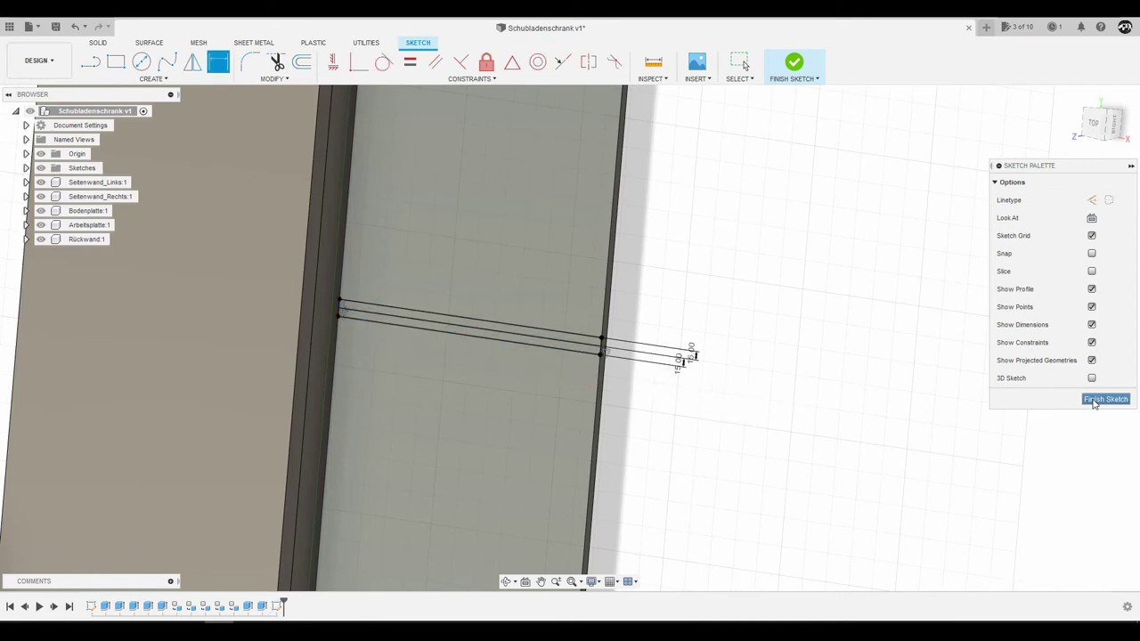
click(1094, 401)
Extrude the strip profile up to the side wall face as a new body, Body6
click(116, 60)
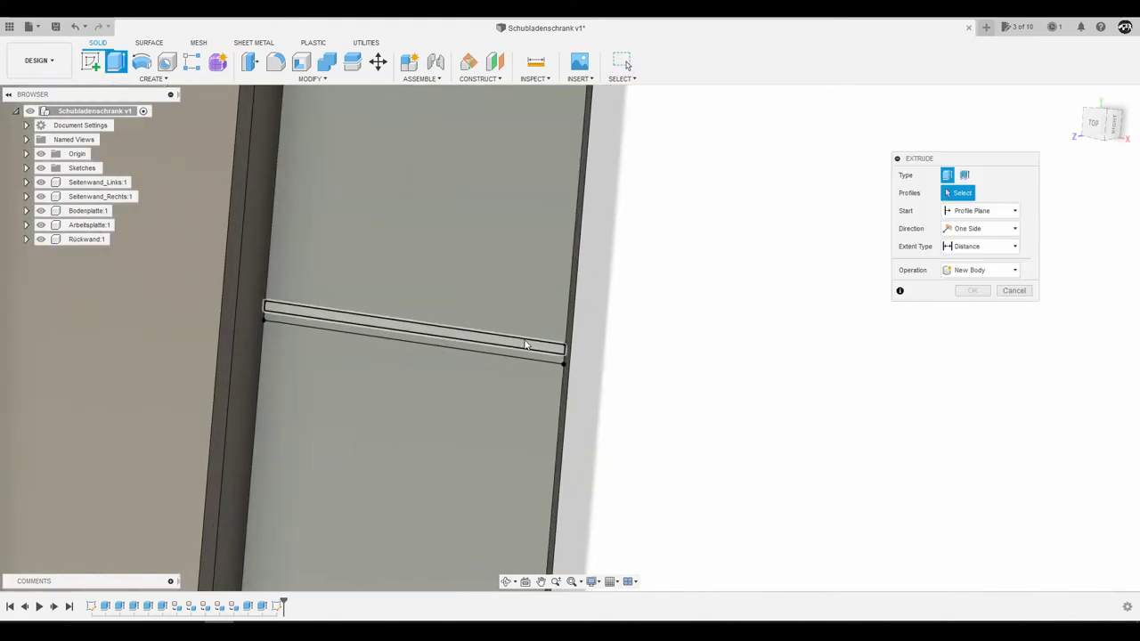
click(525, 345)
shift+middle_drag(525, 356, 375, 330)
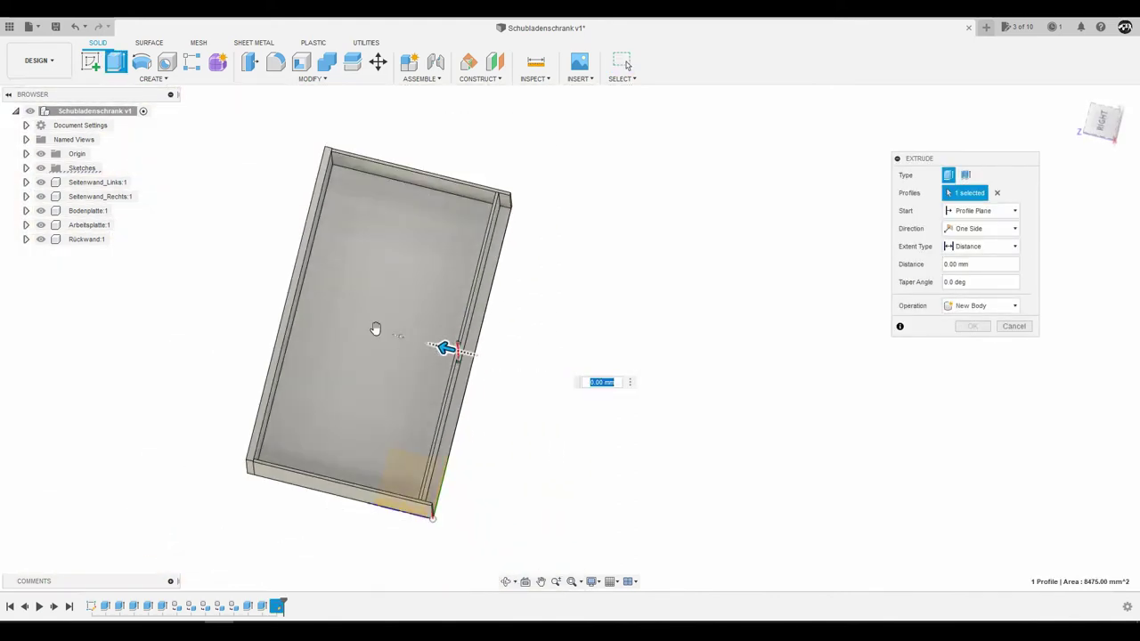
scroll(375, 330, up, 5)
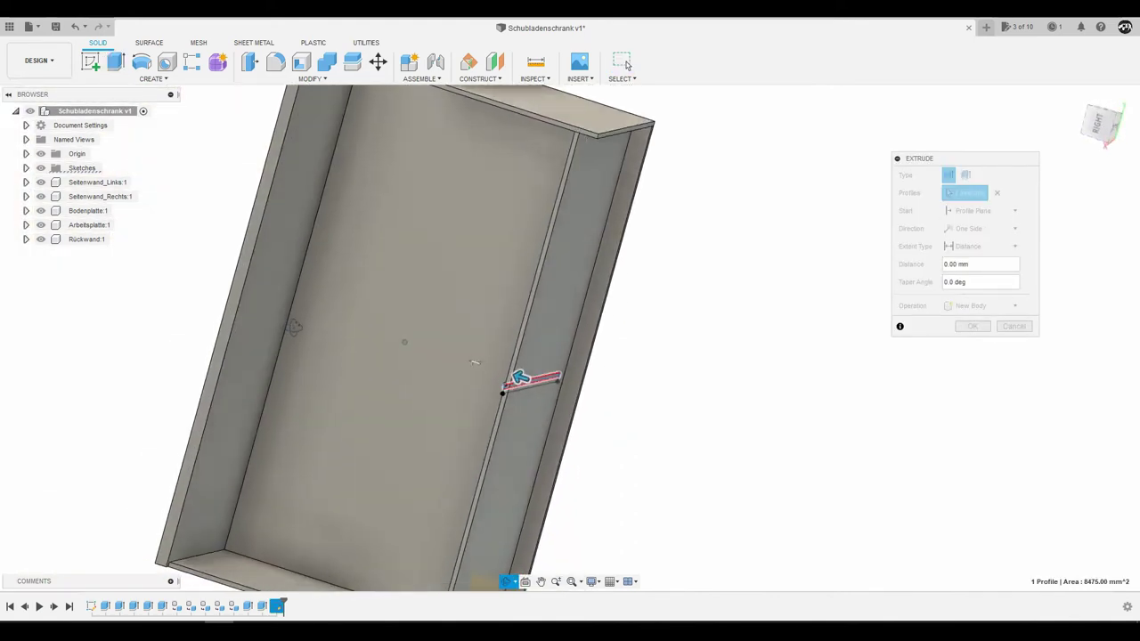
shift+middle_drag(294, 326, 312, 322)
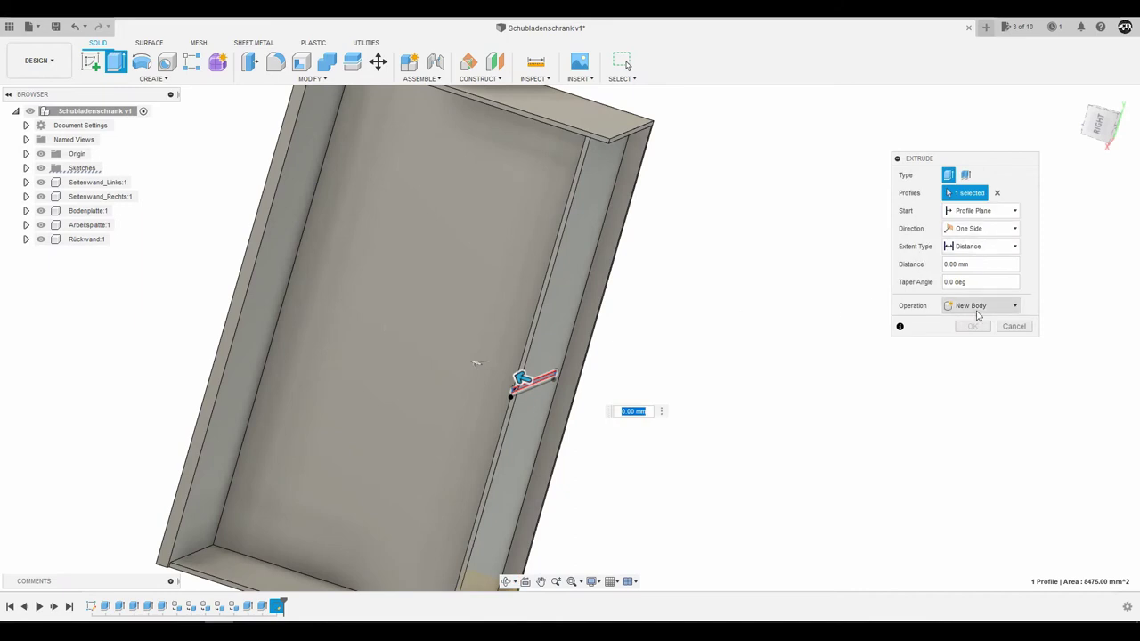
click(968, 247)
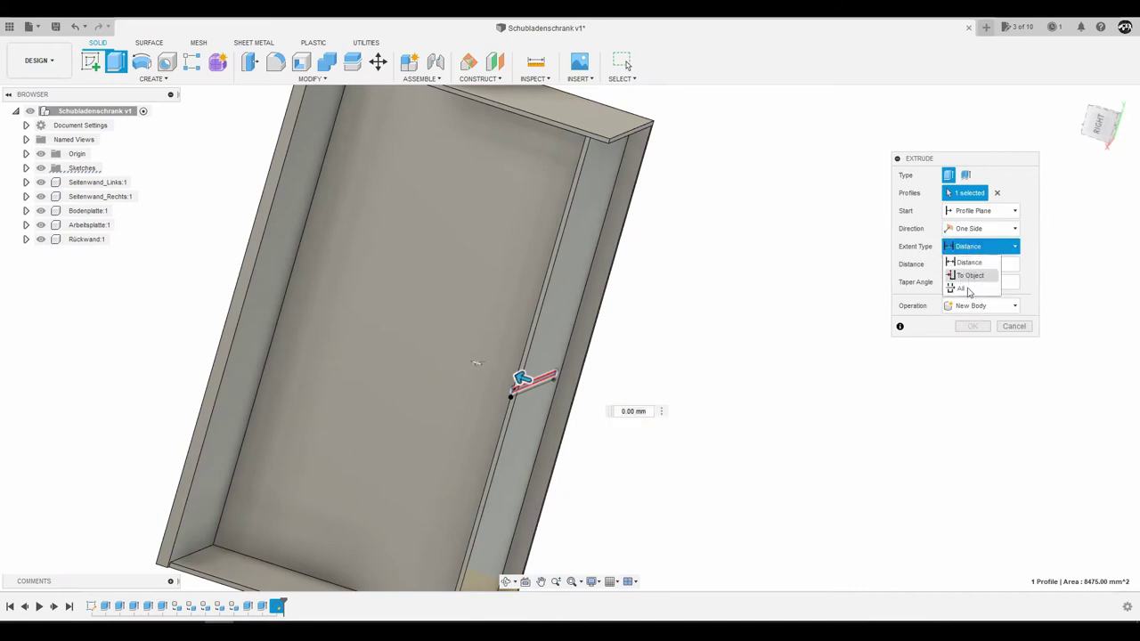
click(965, 278)
click(287, 240)
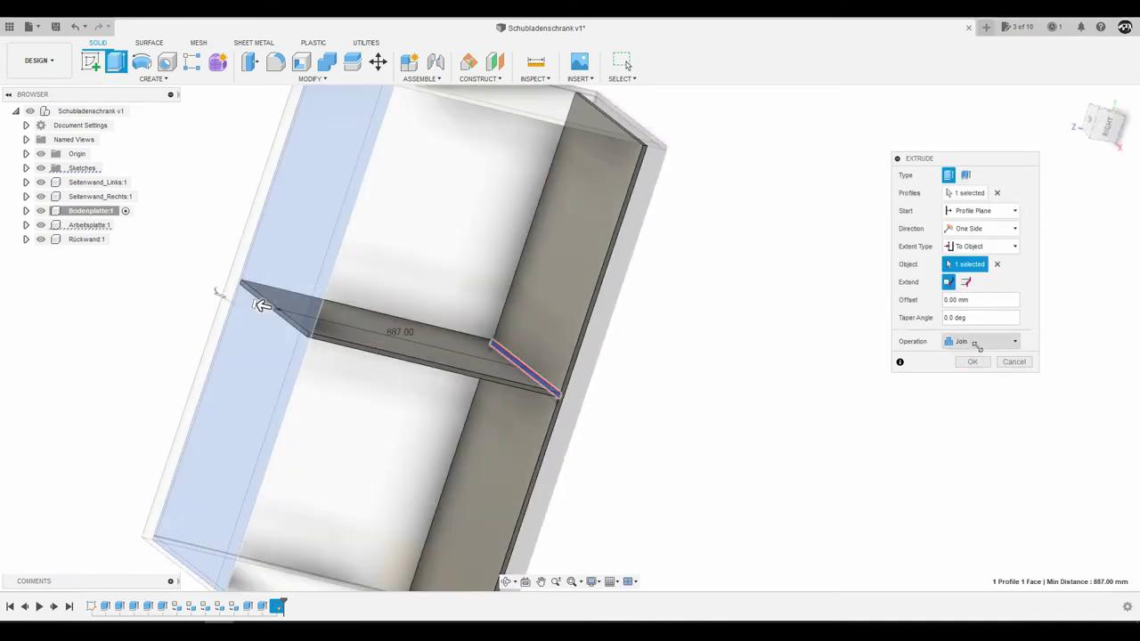
click(977, 343)
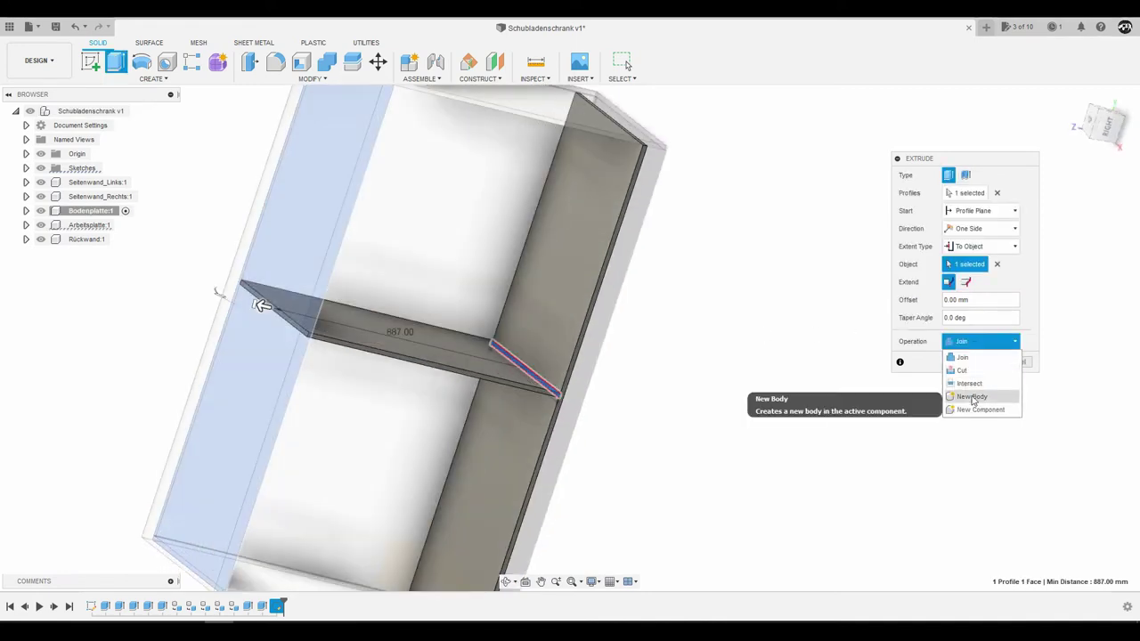
click(973, 397)
key(Return)
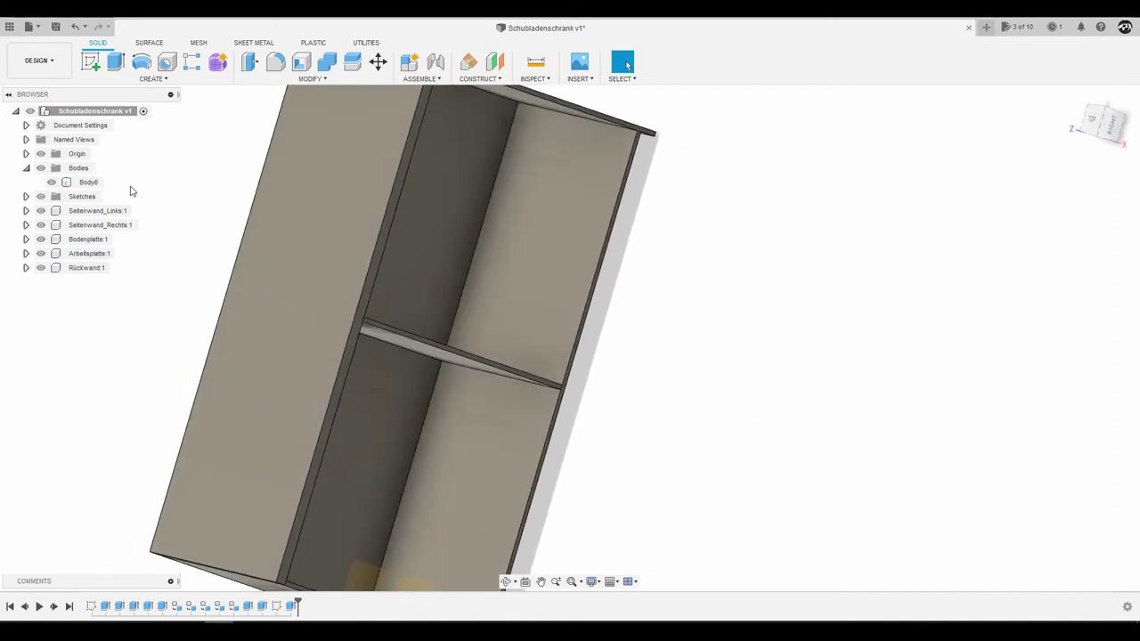
Show Sketch2 and extrude its shelf profile up to the opposite panel face
click(26, 196)
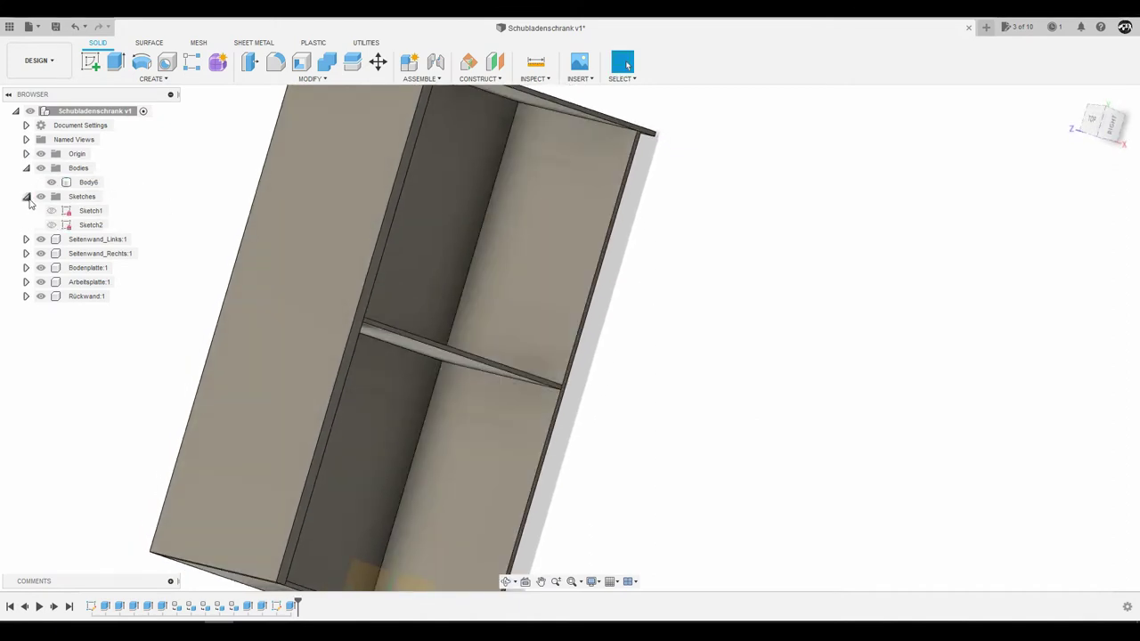
click(51, 224)
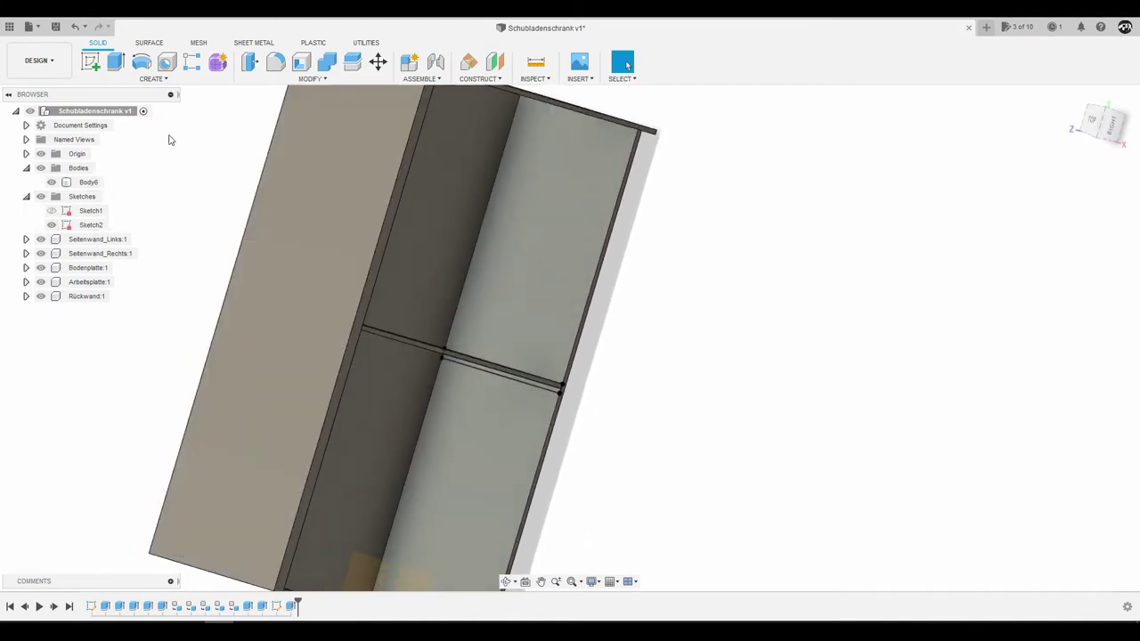
click(116, 64)
scroll(499, 388, up, 3)
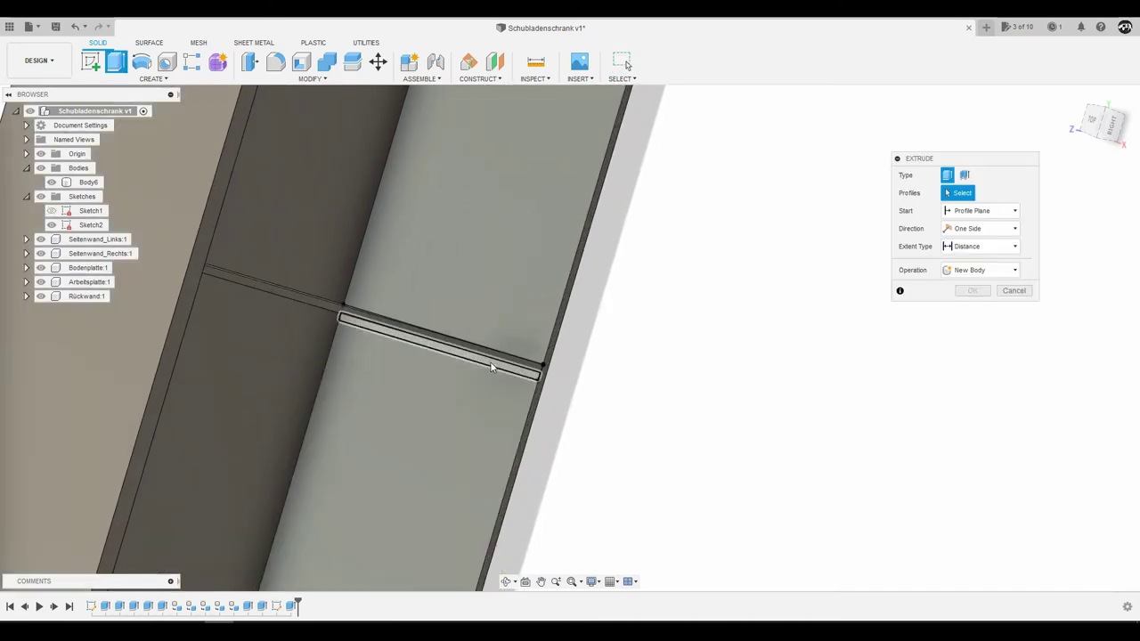
click(450, 347)
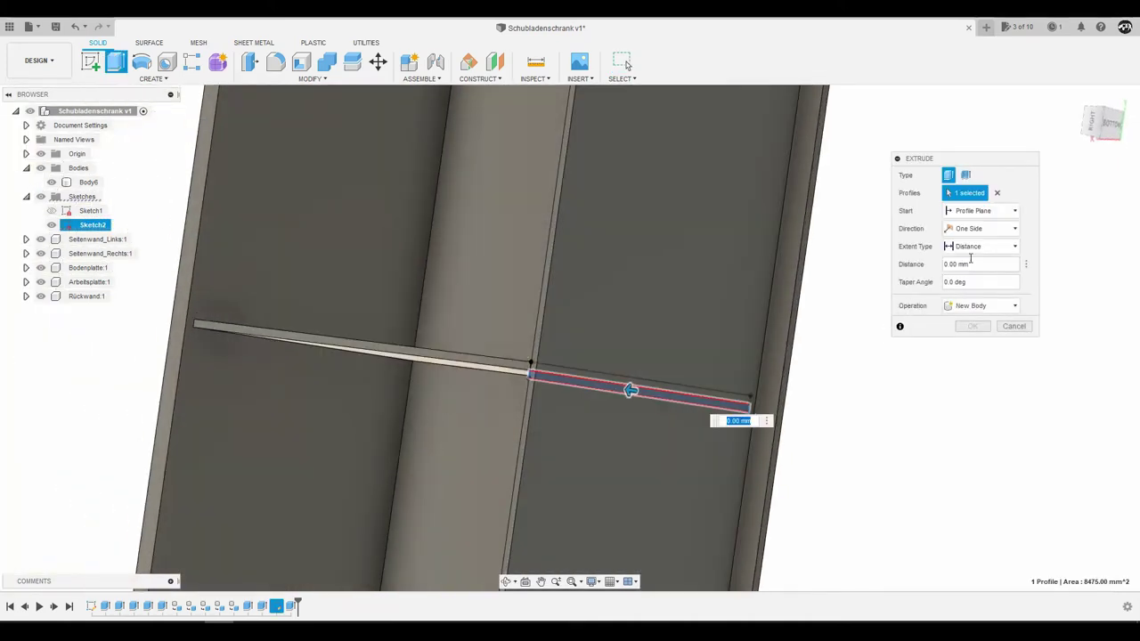
click(974, 248)
click(971, 276)
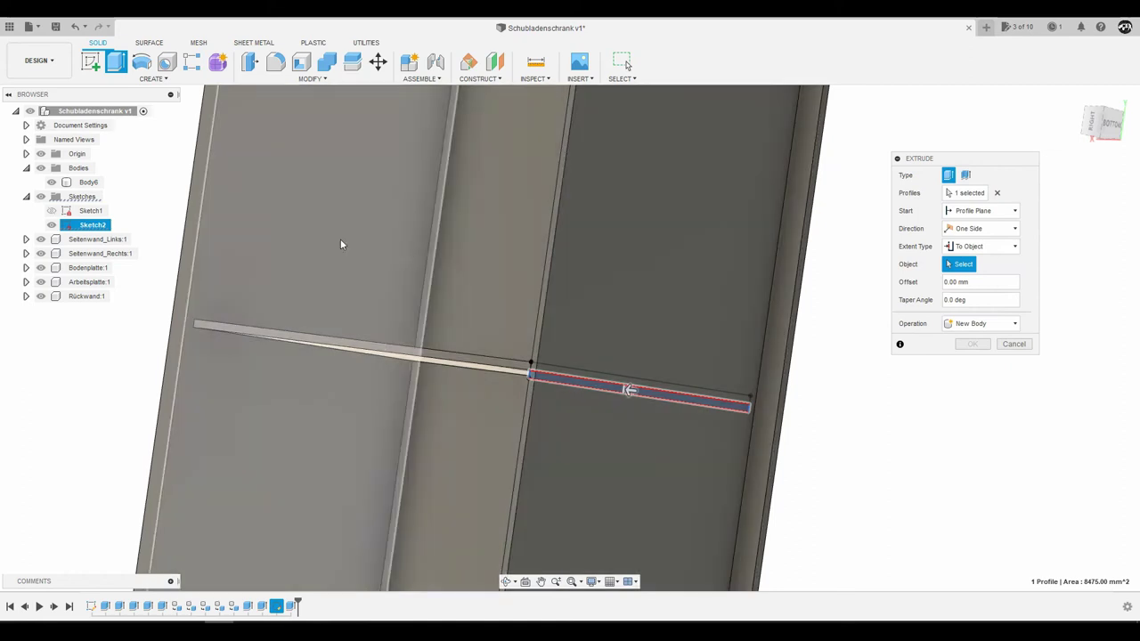
click(307, 272)
mouse_move(307, 272)
shift+middle_down()
mouse_move(295, 332)
mouse_move(255, 316)
shift+middle_up()
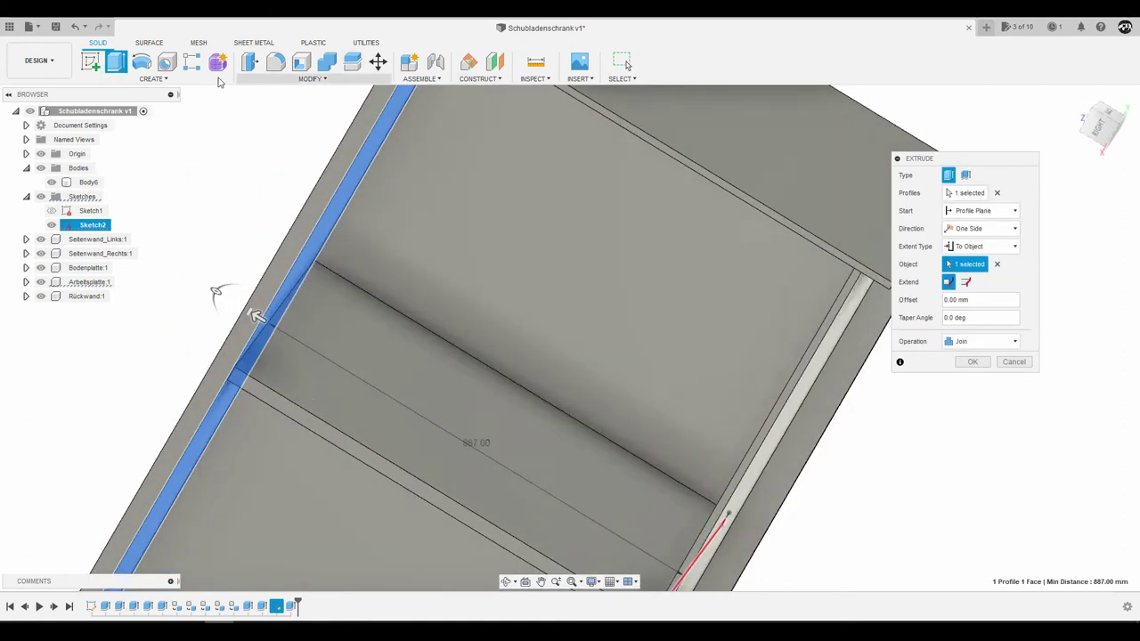
click(973, 361)
Edit that extrusion so its operation is New Body, creating Body7
shift+middle_drag(522, 359, 348, 554)
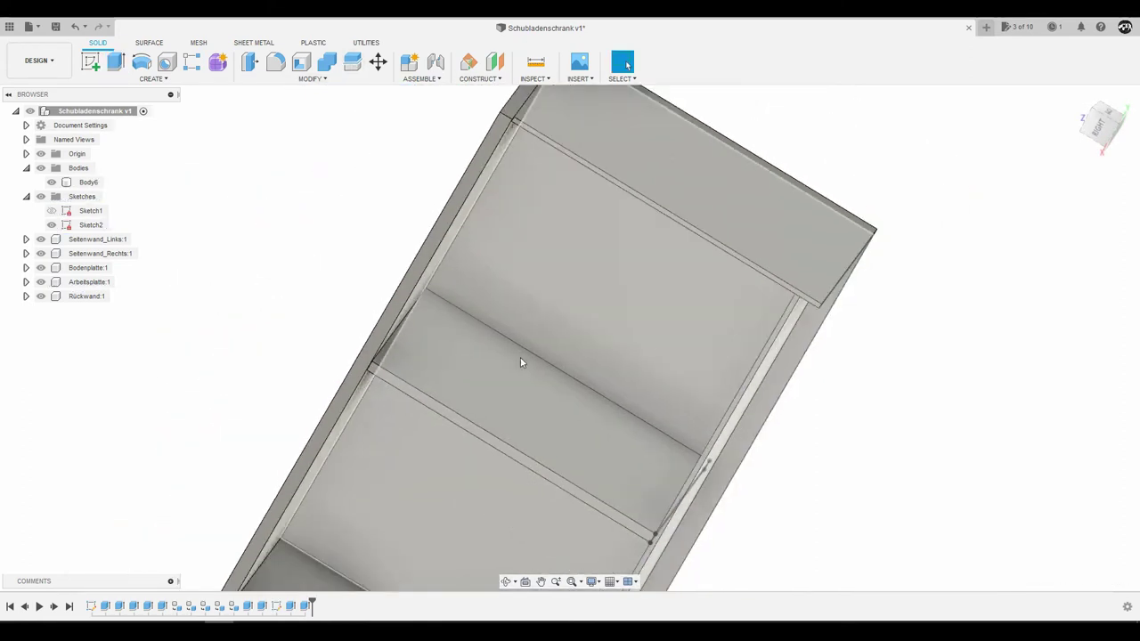
double_click(277, 606)
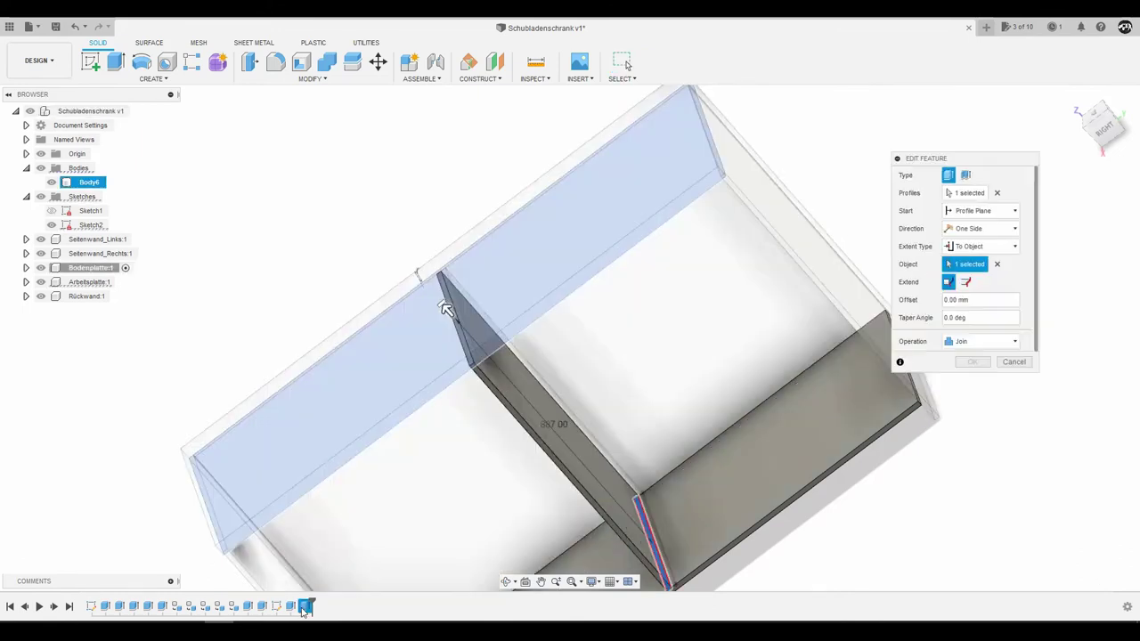
click(967, 342)
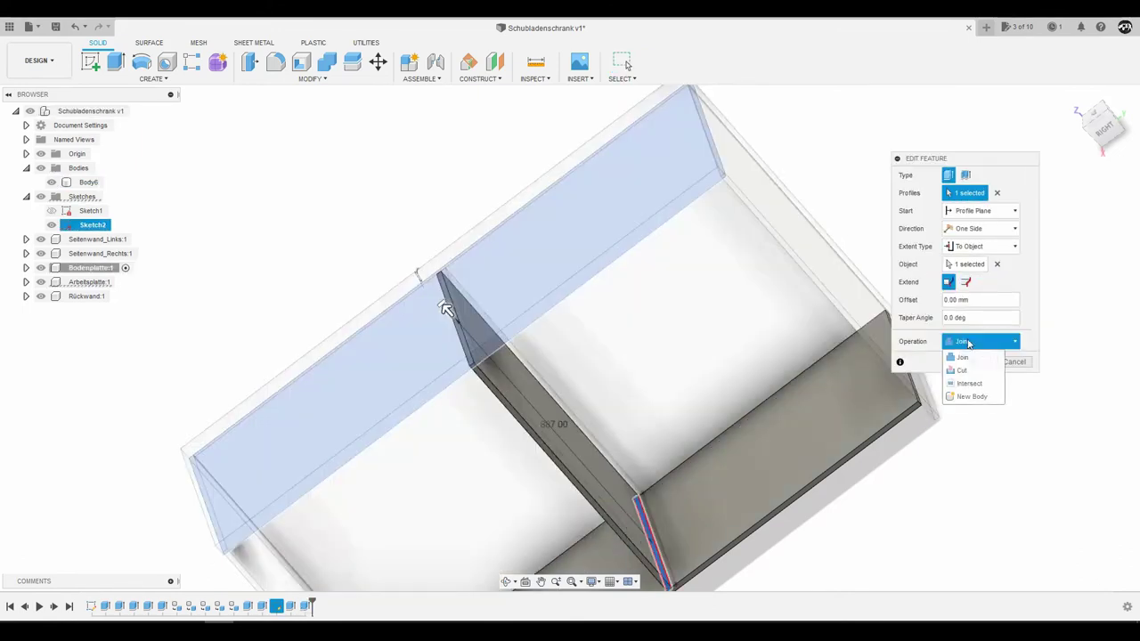
click(971, 396)
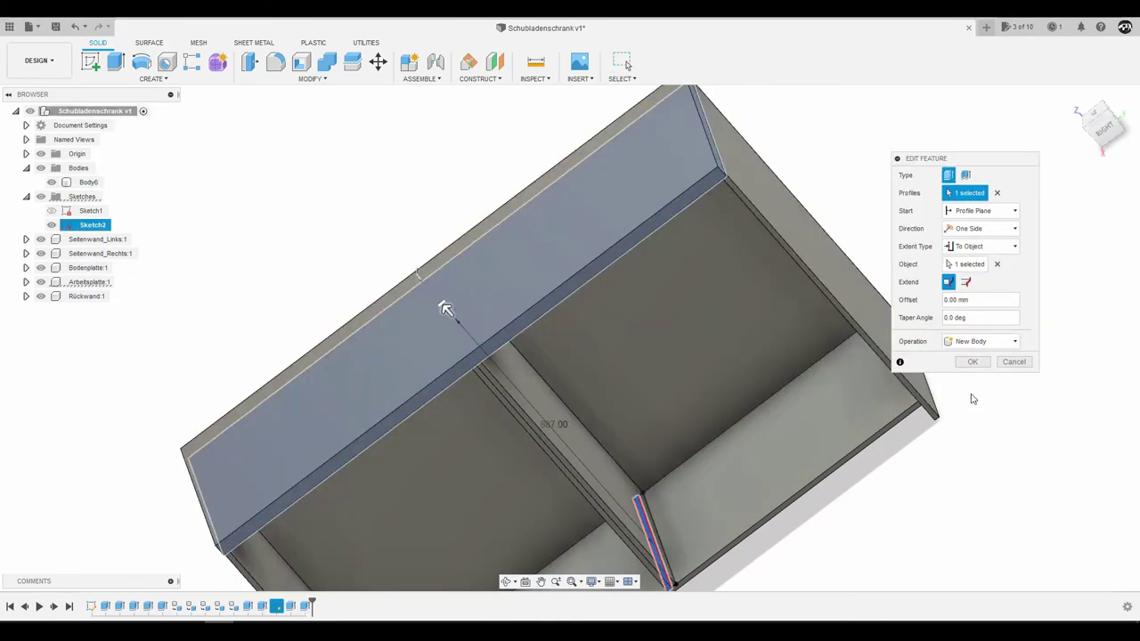
click(973, 362)
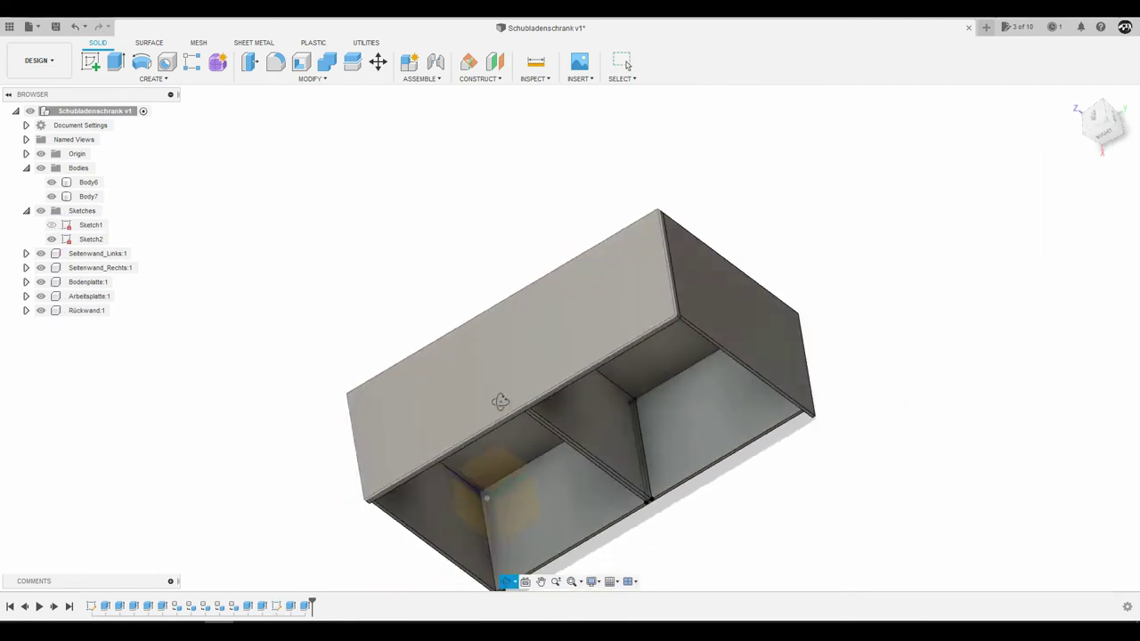
Hide Sketch2, then orbit to inspect the cabinet's front, back and floor
click(52, 239)
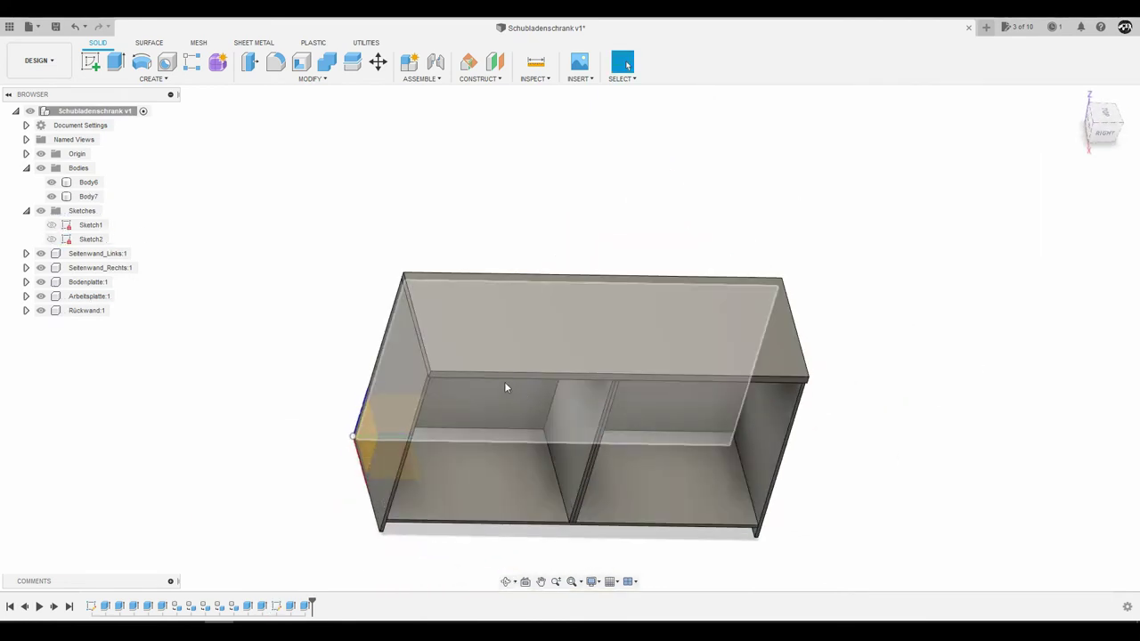
shift+middle_drag(504, 381, 551, 444)
scroll(472, 396, up, 5)
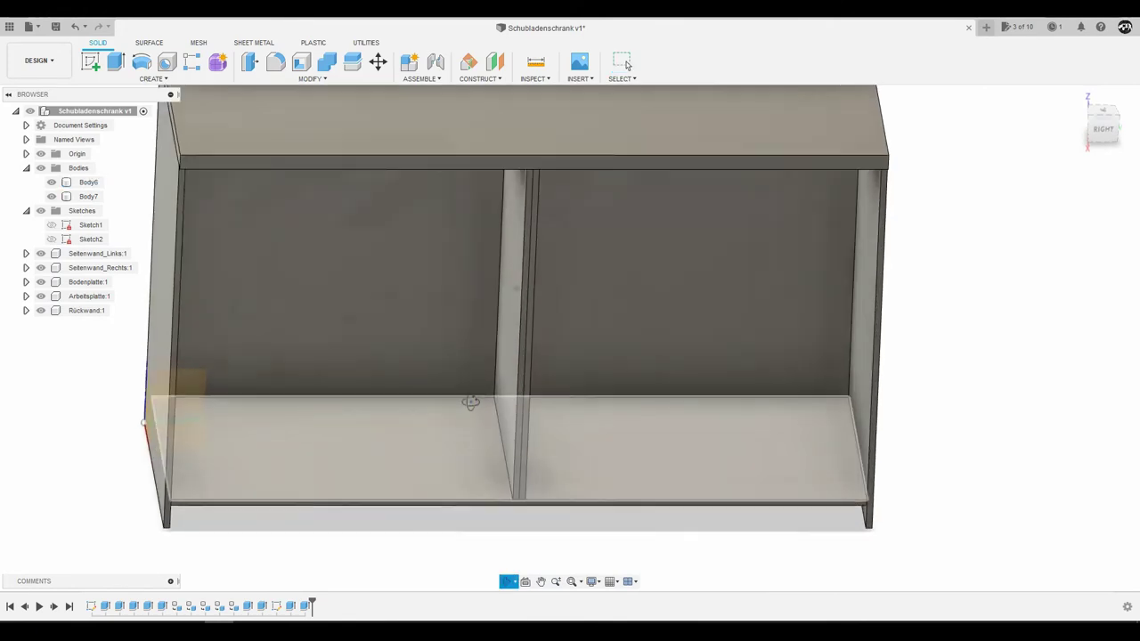
mouse_move(485, 383)
shift+middle_down()
mouse_move(447, 393)
mouse_move(551, 455)
mouse_move(594, 426)
mouse_move(593, 437)
mouse_move(583, 406)
mouse_move(578, 496)
mouse_move(501, 430)
mouse_move(506, 405)
shift+middle_up()
mouse_move(505, 405)
mouse_down()
mouse_move(523, 375)
mouse_move(365, 513)
mouse_up()
key(Escape)
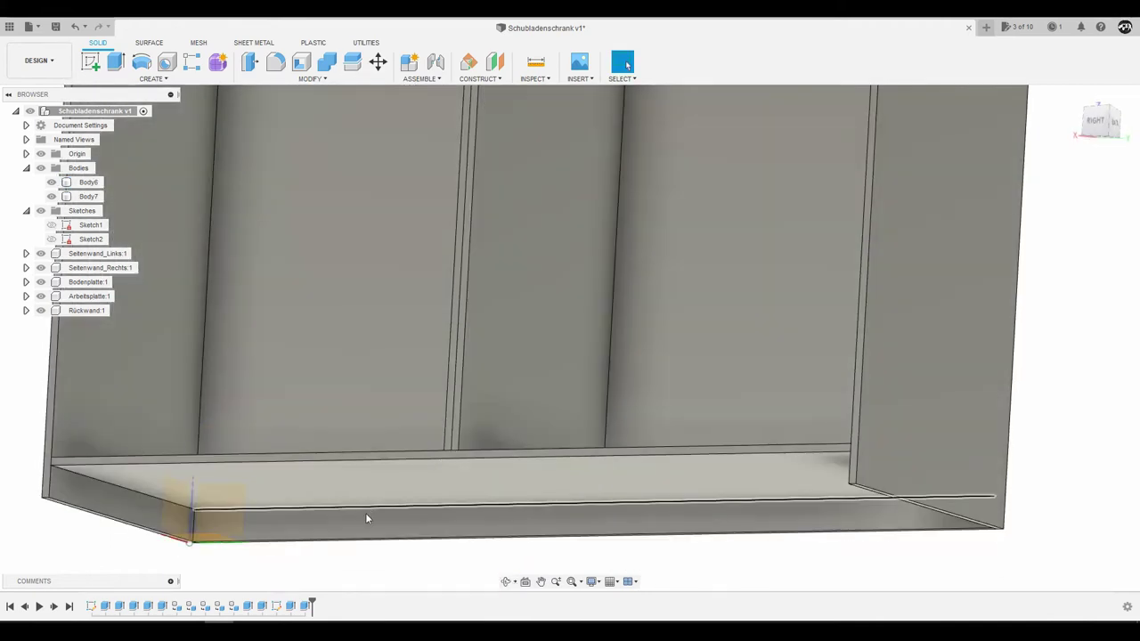
scroll(377, 506, down, 3)
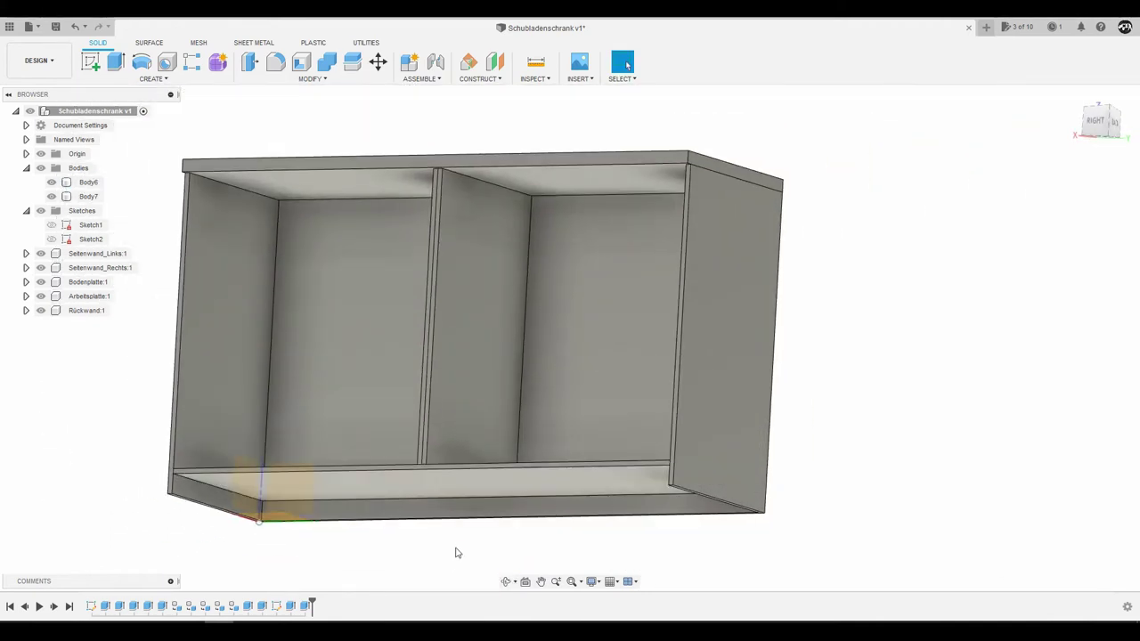
Start a sketch on the cabinet's side face and draw a 1670 mm rectangle along the bottom
click(90, 63)
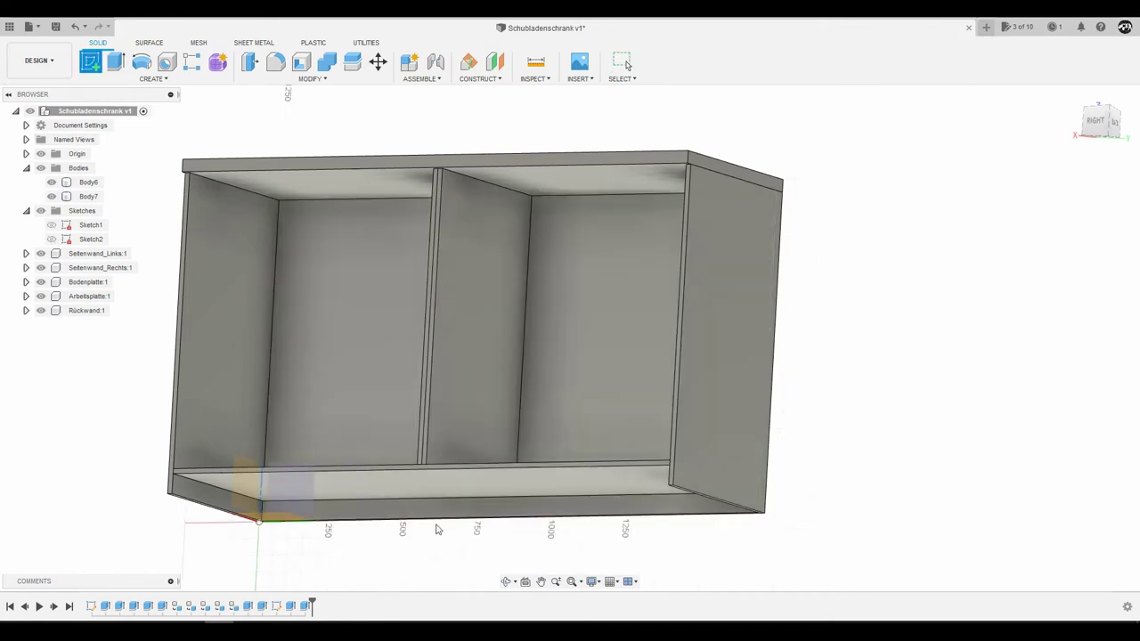
click(444, 512)
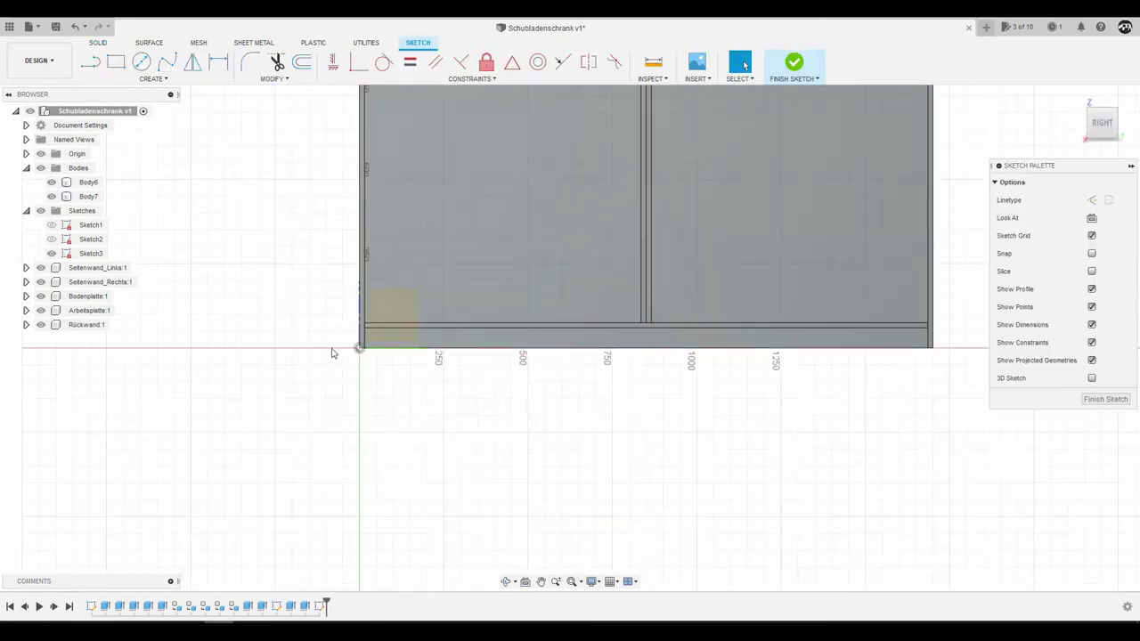
click(117, 62)
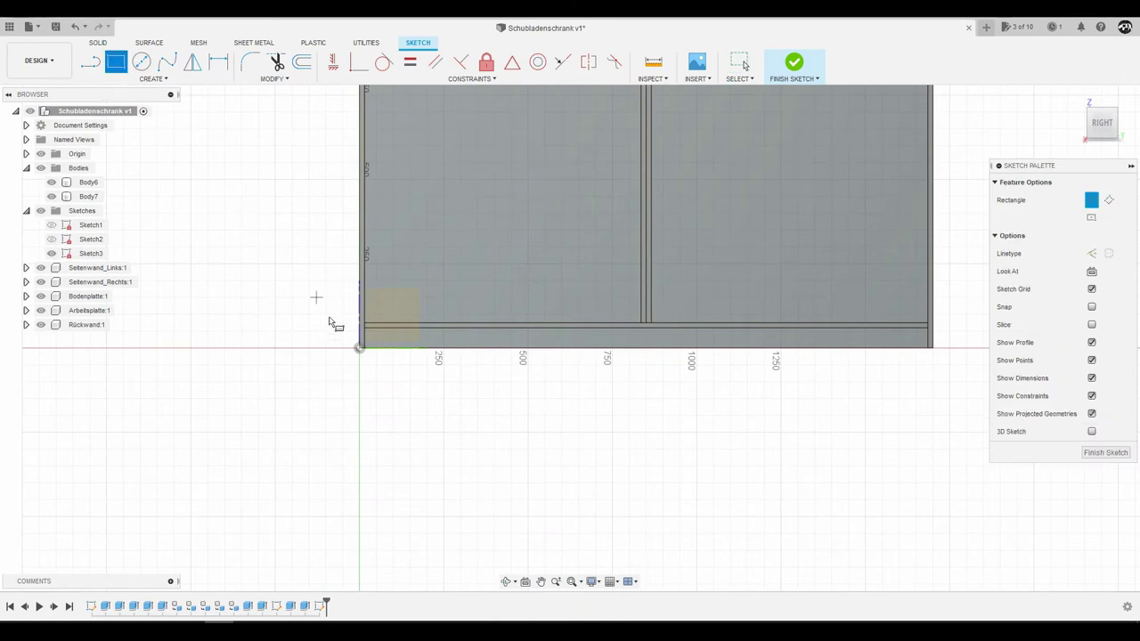
click(359, 348)
scroll(511, 350, down, 3)
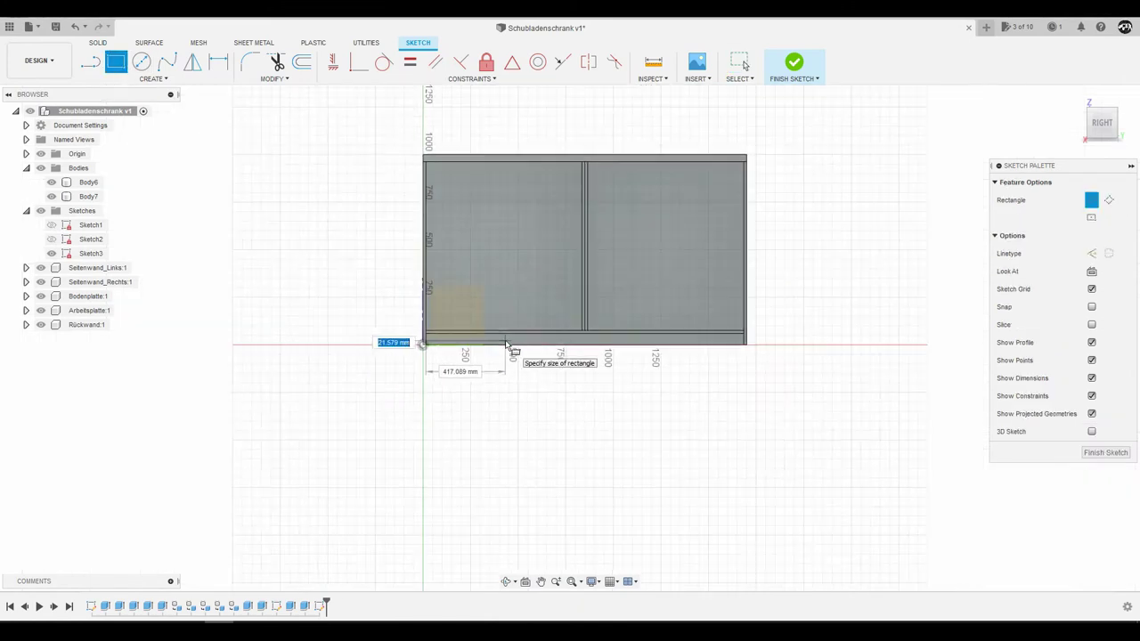
scroll(789, 344, up, 3)
scroll(766, 342, up, 3)
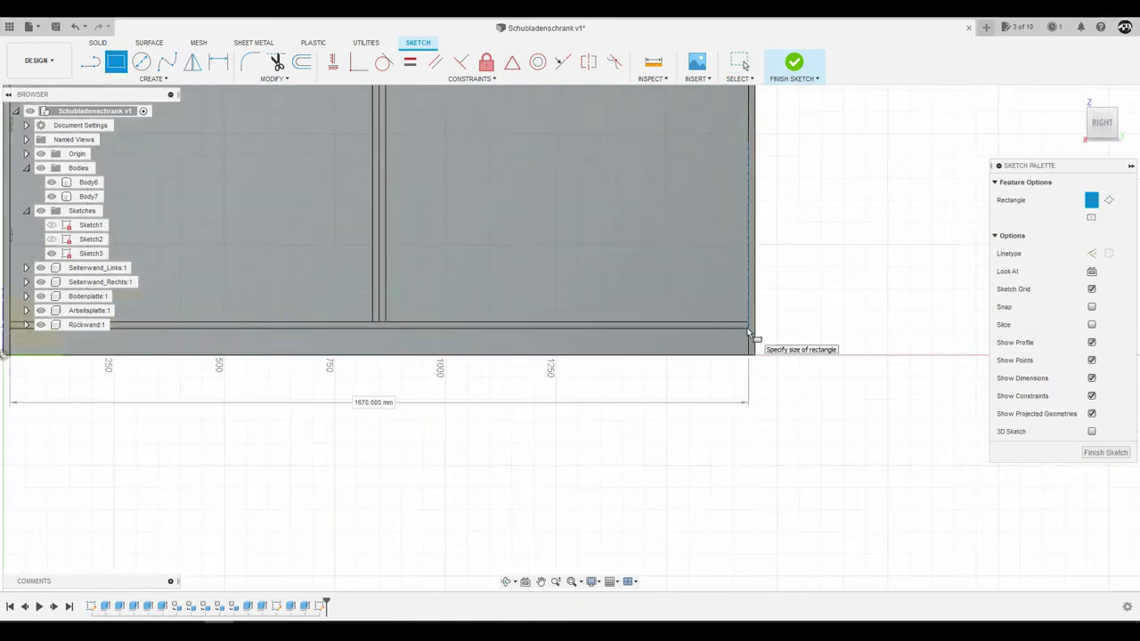
click(747, 335)
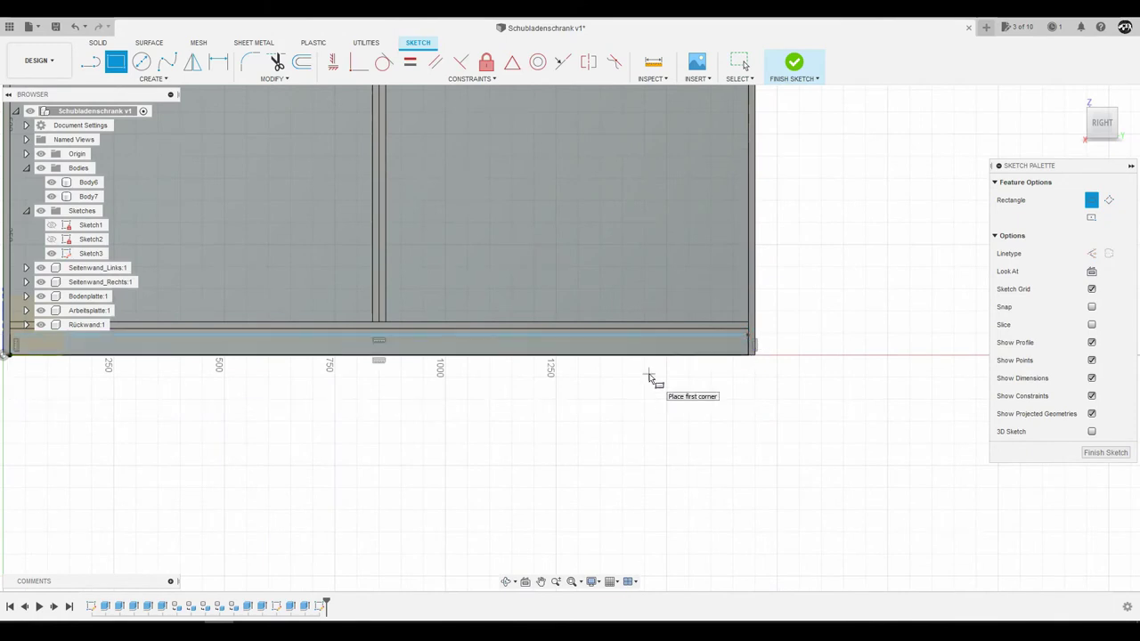
key(Escape)
Abandon the constraint on the bottom line and finish Sketch3
click(359, 61)
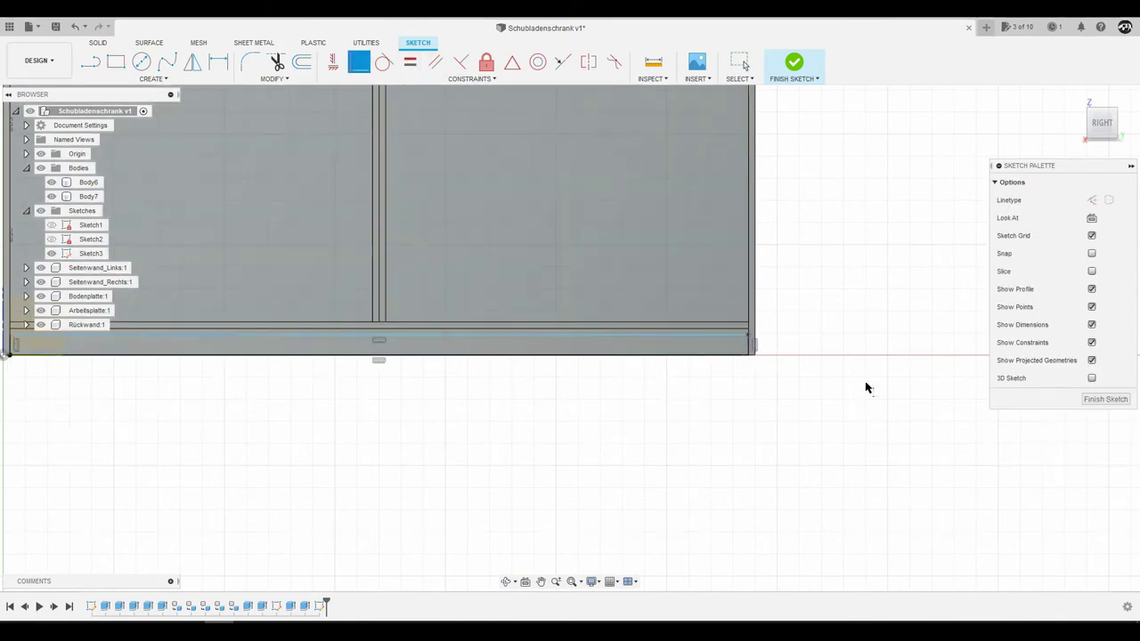
scroll(801, 365, up, 2)
click(655, 333)
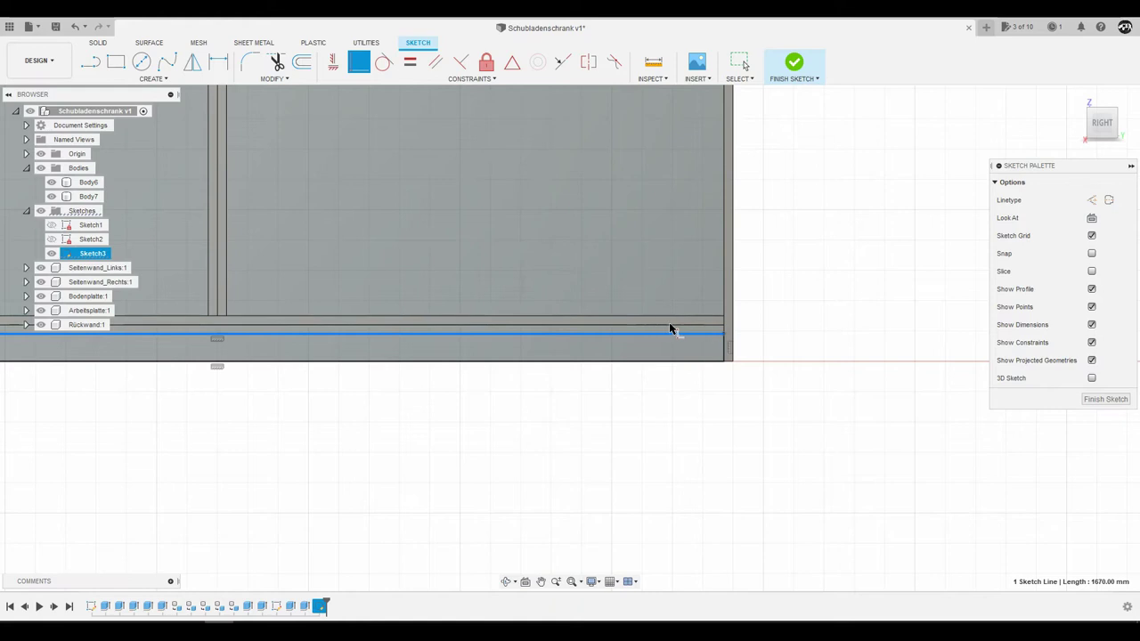
key(Escape)
key(Escape)
scroll(712, 332, down, 3)
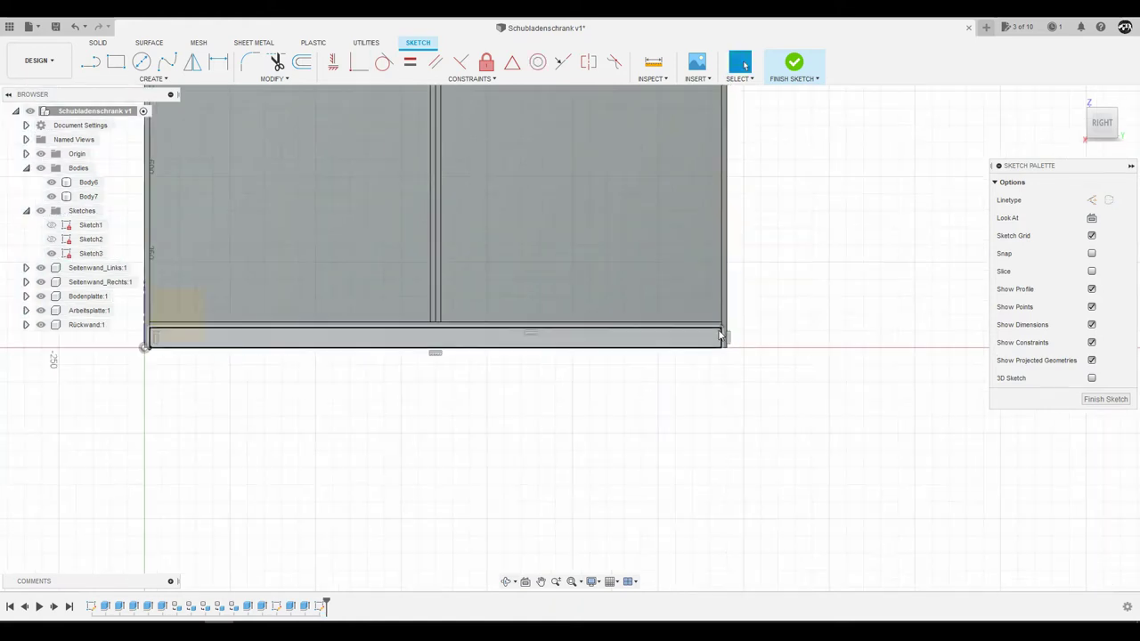
click(1102, 399)
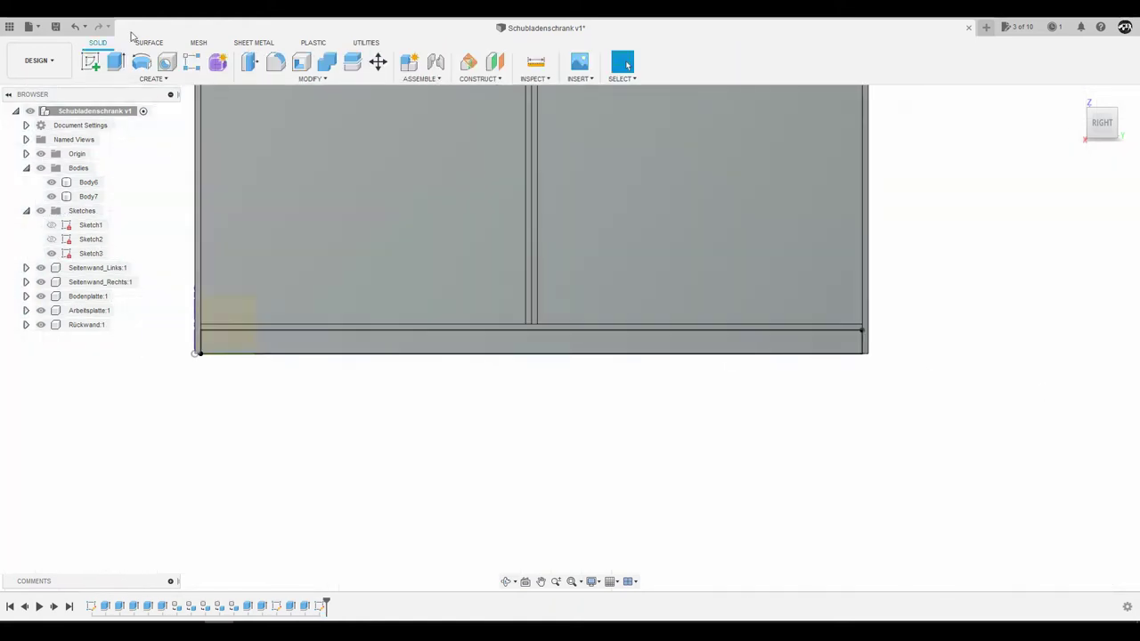
Extrude the Sketch3 bottom strip profile by 15 mm
click(116, 64)
click(398, 347)
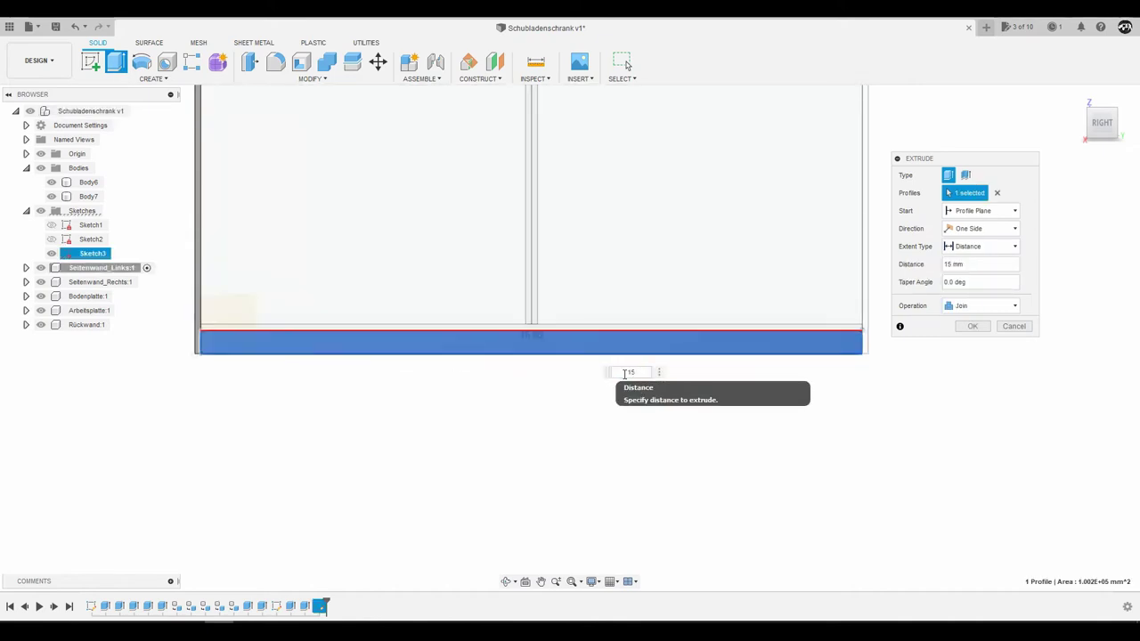
text(15)
key(Return)
shift+middle_drag(431, 363, 549, 321)
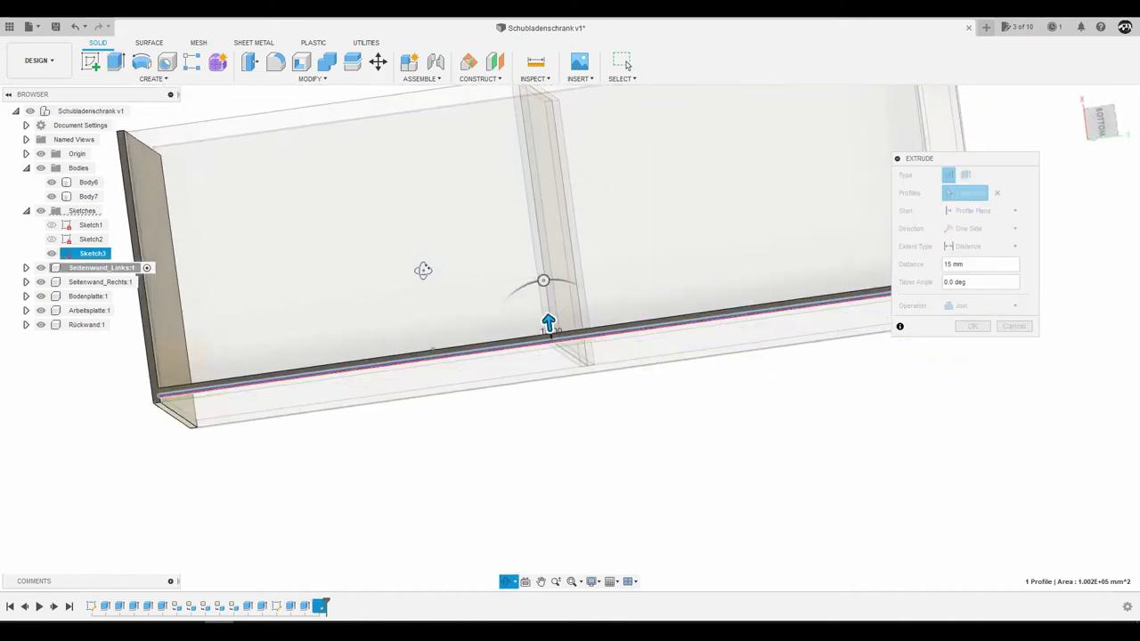
drag(550, 320, 543, 300)
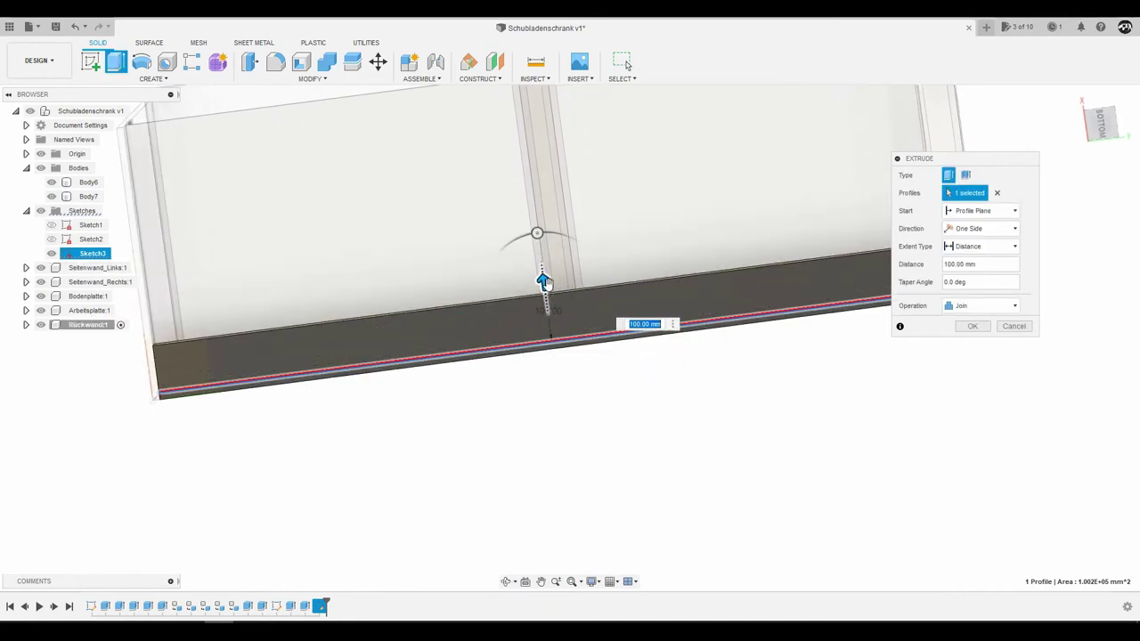
mouse_move(542, 300)
shift+middle_down()
mouse_move(608, 262)
mouse_move(578, 297)
mouse_move(525, 315)
shift+middle_up()
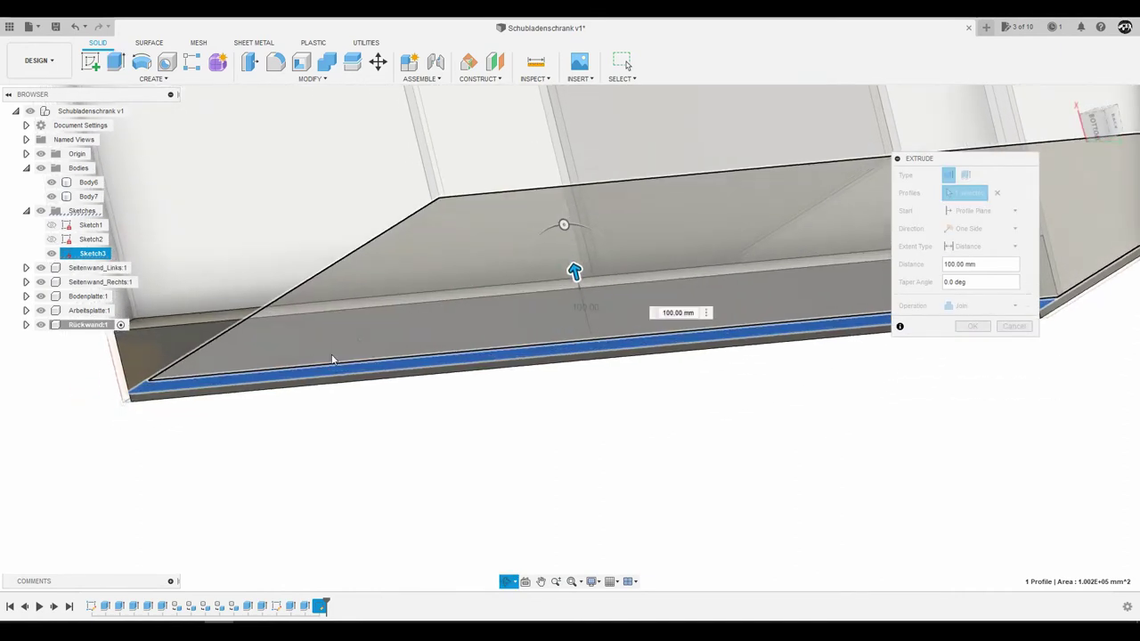
text(15)
key(Return)
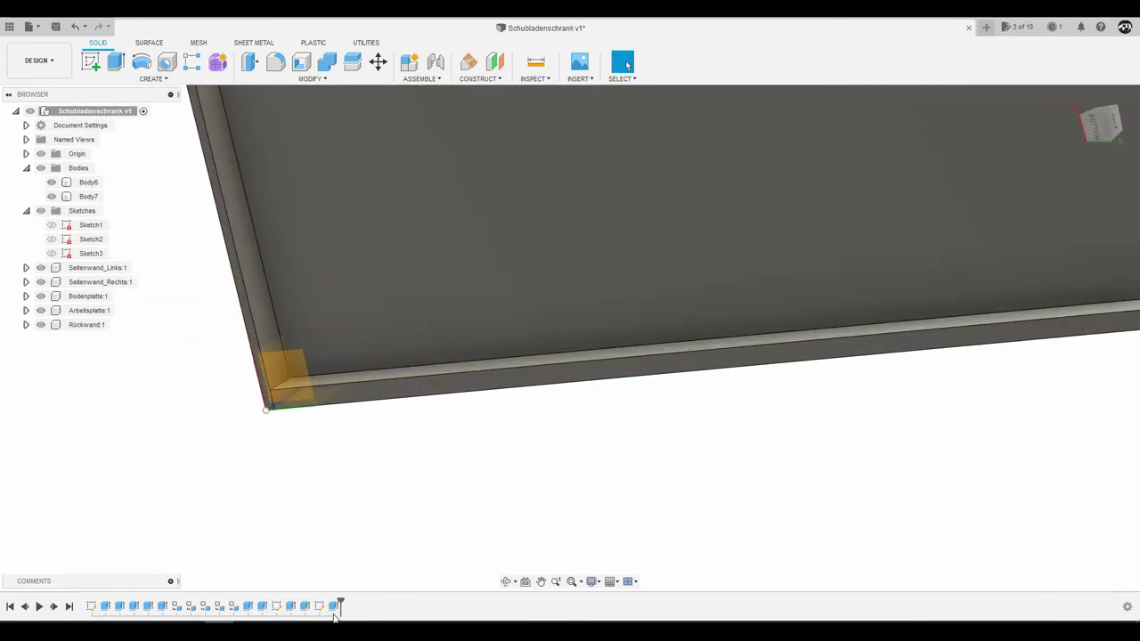
Change the 15 mm extrusion's operation to New Body and view the whole cabinet
double_click(318, 606)
click(968, 307)
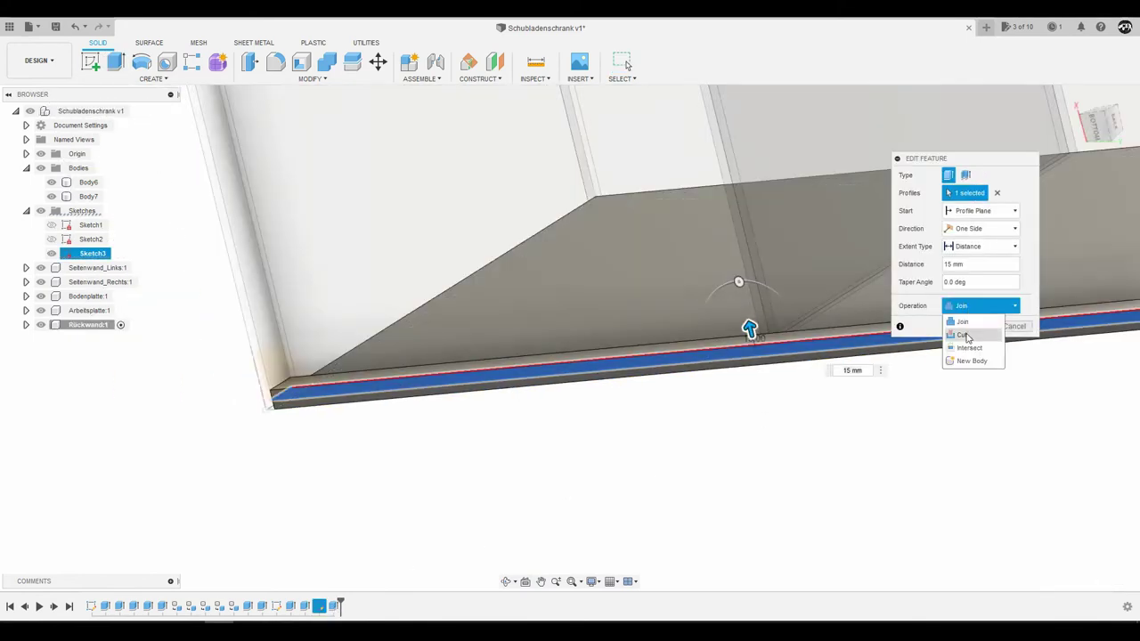
click(967, 347)
click(972, 326)
scroll(463, 347, down, 5)
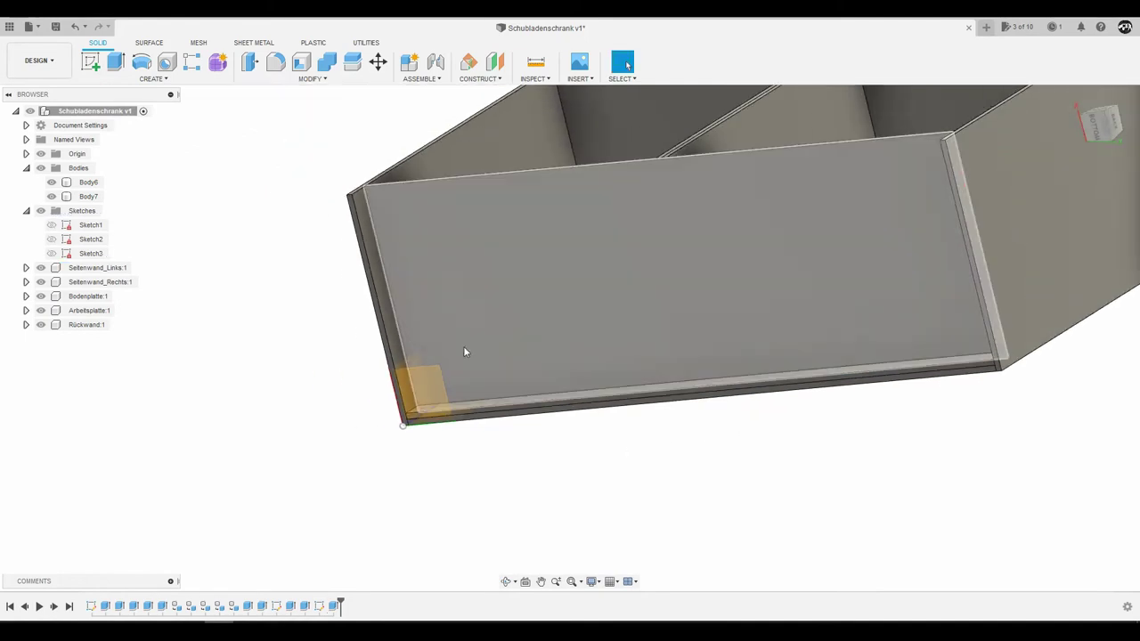
mouse_move(463, 347)
shift+middle_down()
mouse_move(420, 349)
mouse_move(453, 335)
shift+middle_up()
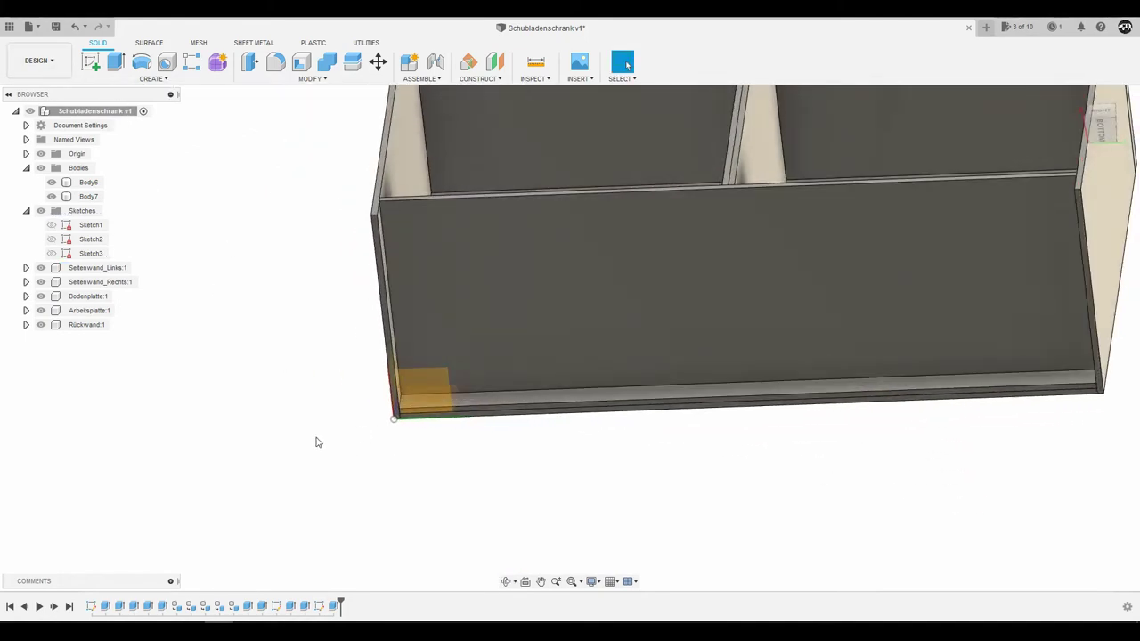
mouse_move(316, 442)
shift+middle_down()
mouse_move(559, 359)
mouse_move(447, 233)
mouse_move(379, 234)
shift+middle_up()
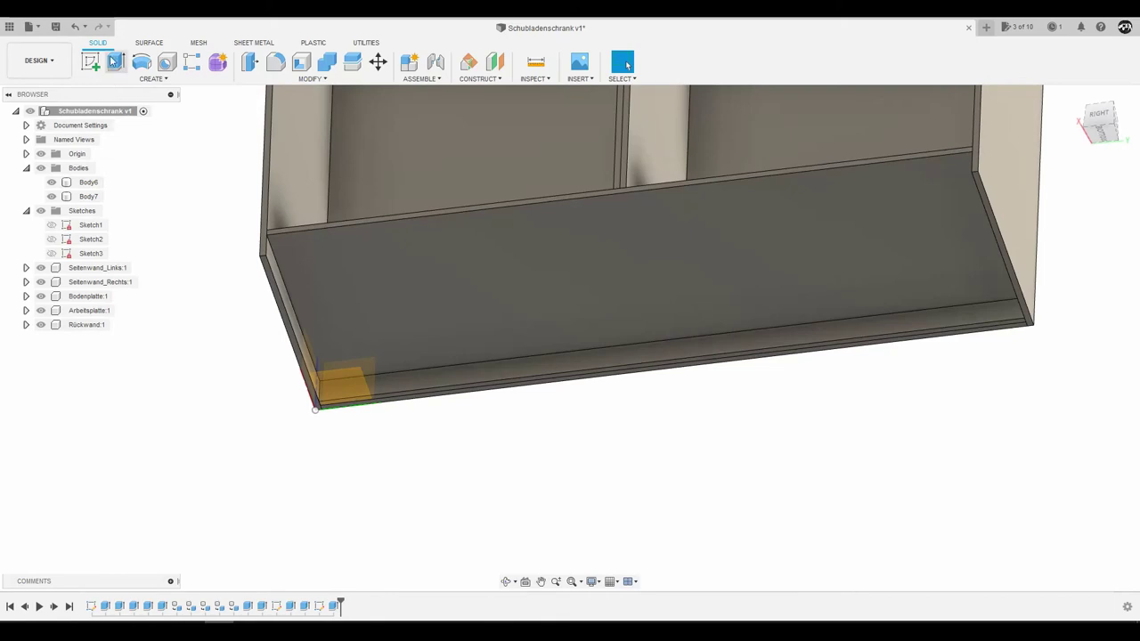
click(114, 60)
Sketch a thin full-height vertical rectangle strip on the cabinet face
click(90, 60)
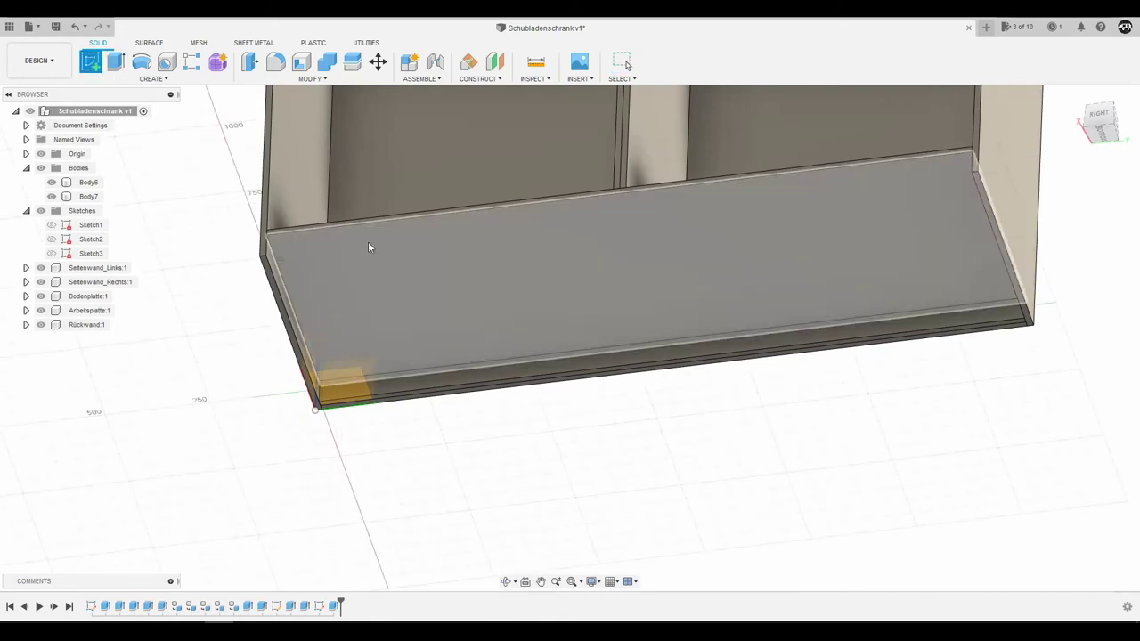
click(367, 241)
scroll(397, 214, down, 3)
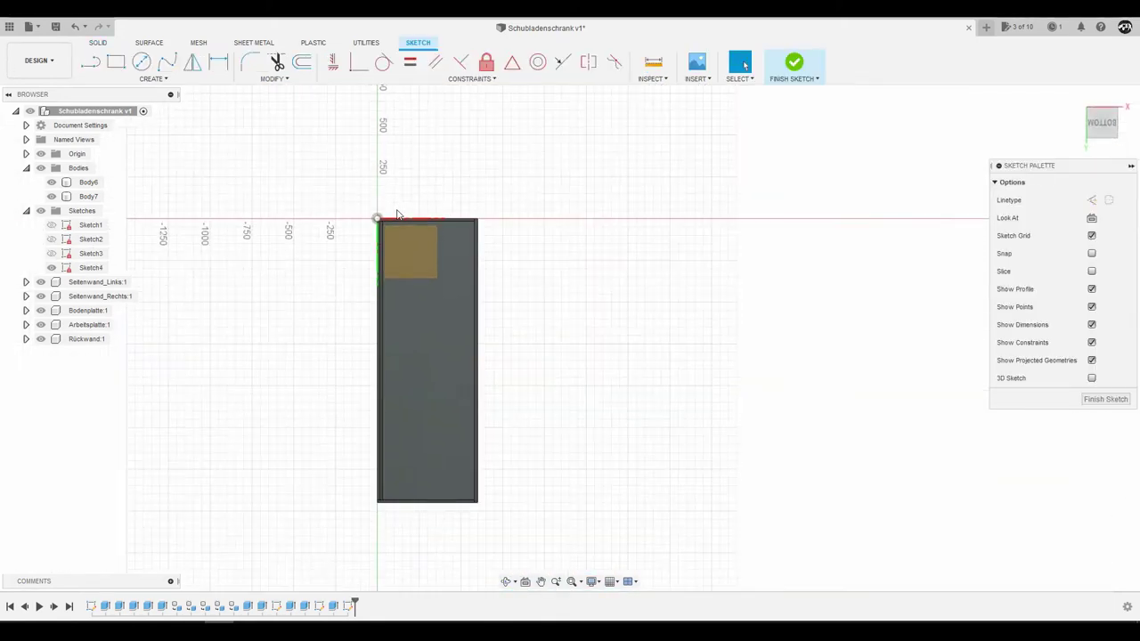
scroll(508, 475, up, 1)
scroll(508, 475, up, 2)
click(116, 60)
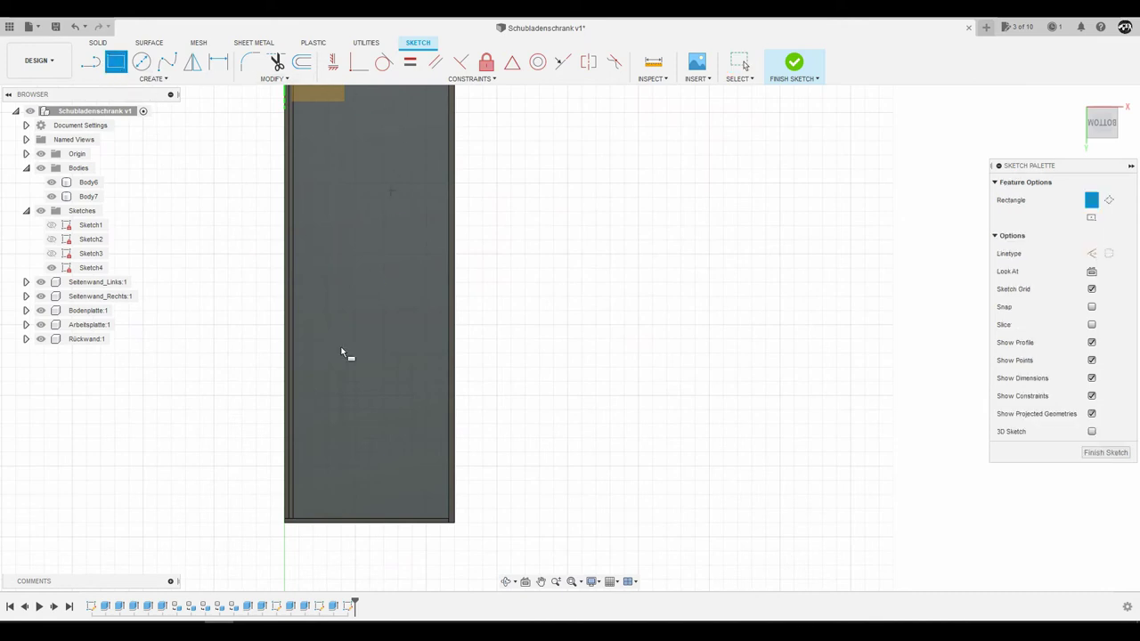
scroll(341, 353, down, 3)
scroll(358, 224, up, 2)
click(393, 166)
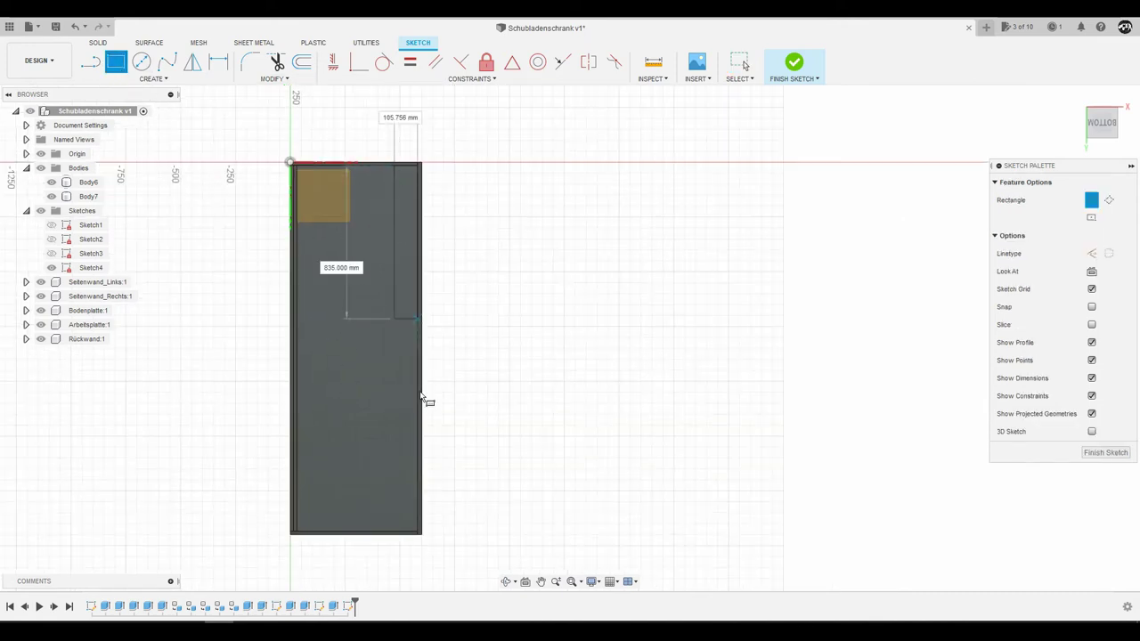
click(403, 534)
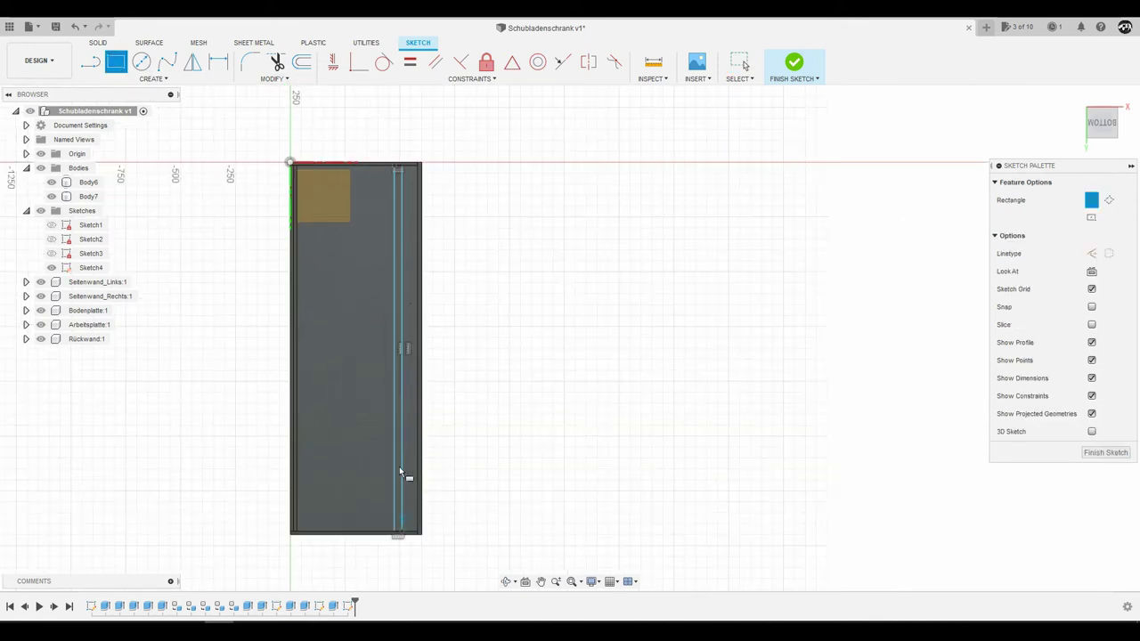
Dimension the strip 15 mm wide and 20 mm from the edge, then finish Sketch4
key(d)
click(394, 306)
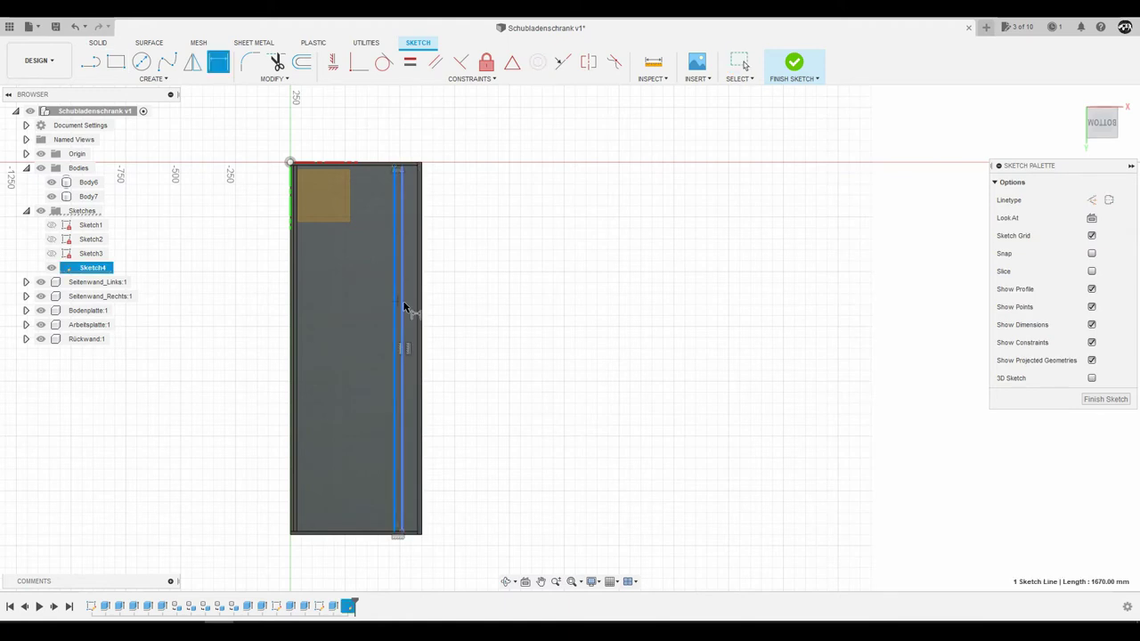
click(403, 310)
click(512, 311)
key(Return)
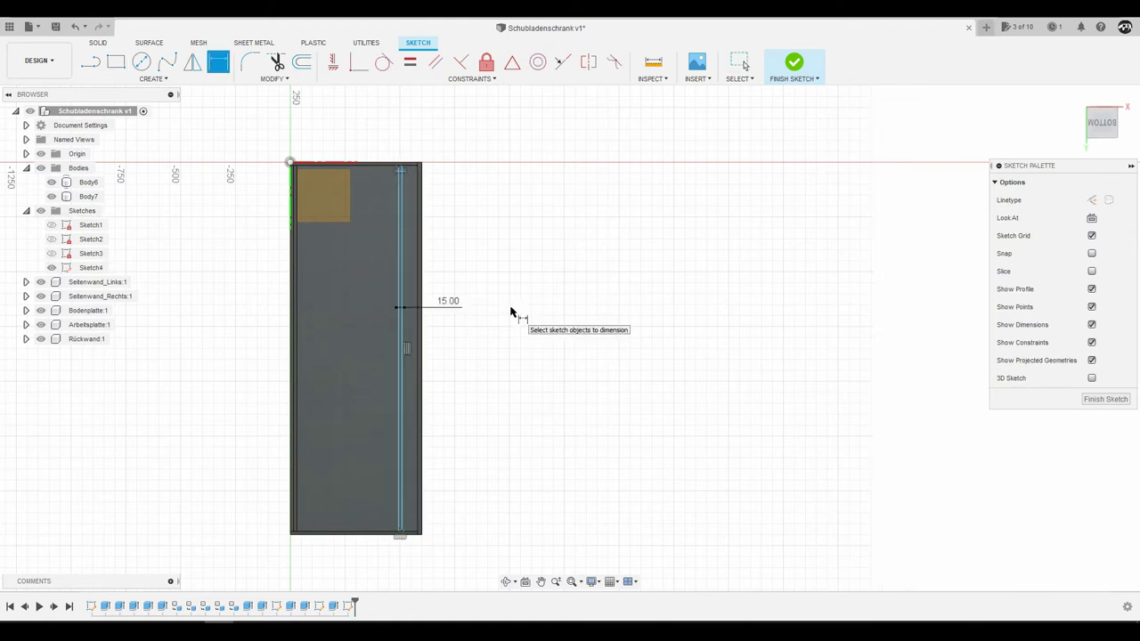
scroll(383, 138, up, 2)
scroll(381, 153, up, 1)
scroll(388, 210, up, 2)
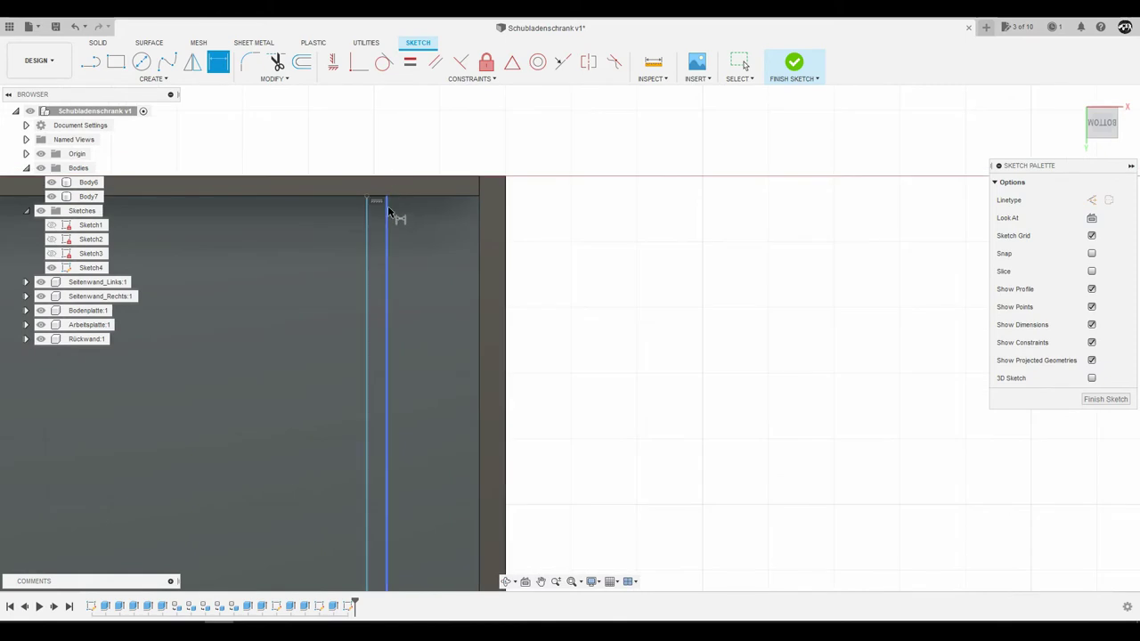
click(486, 233)
click(690, 271)
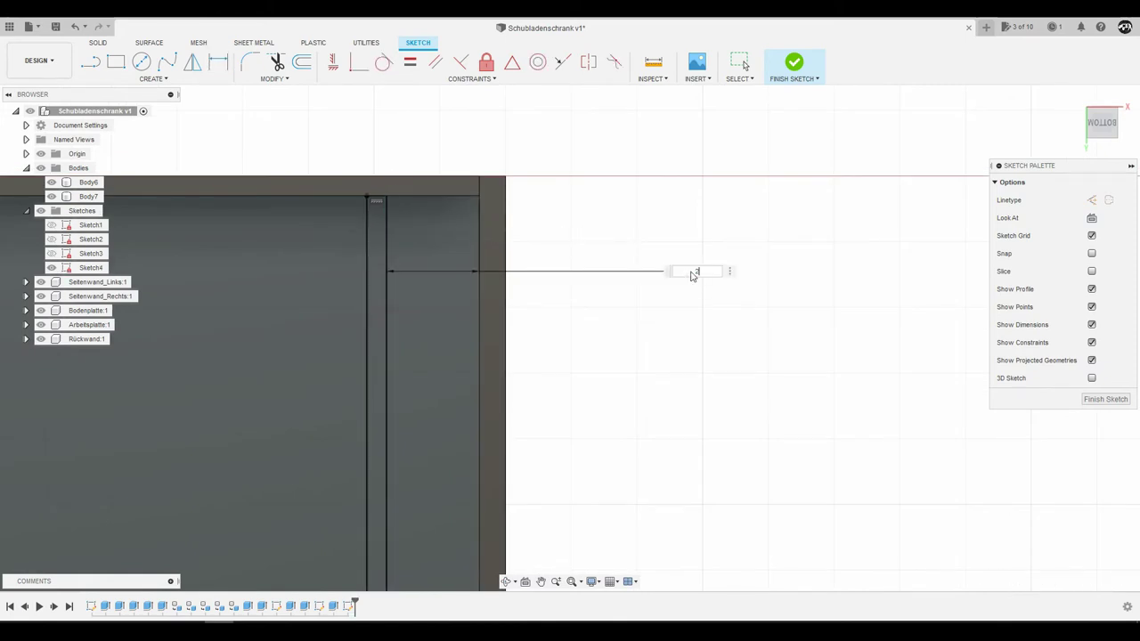
text(20)
key(Return)
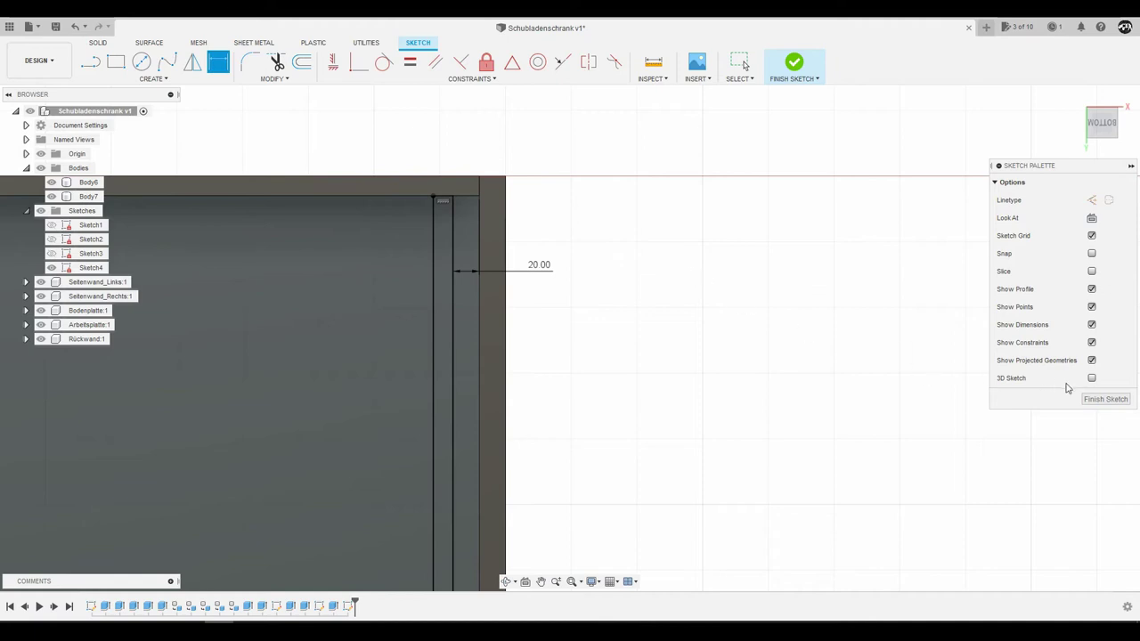
click(1100, 399)
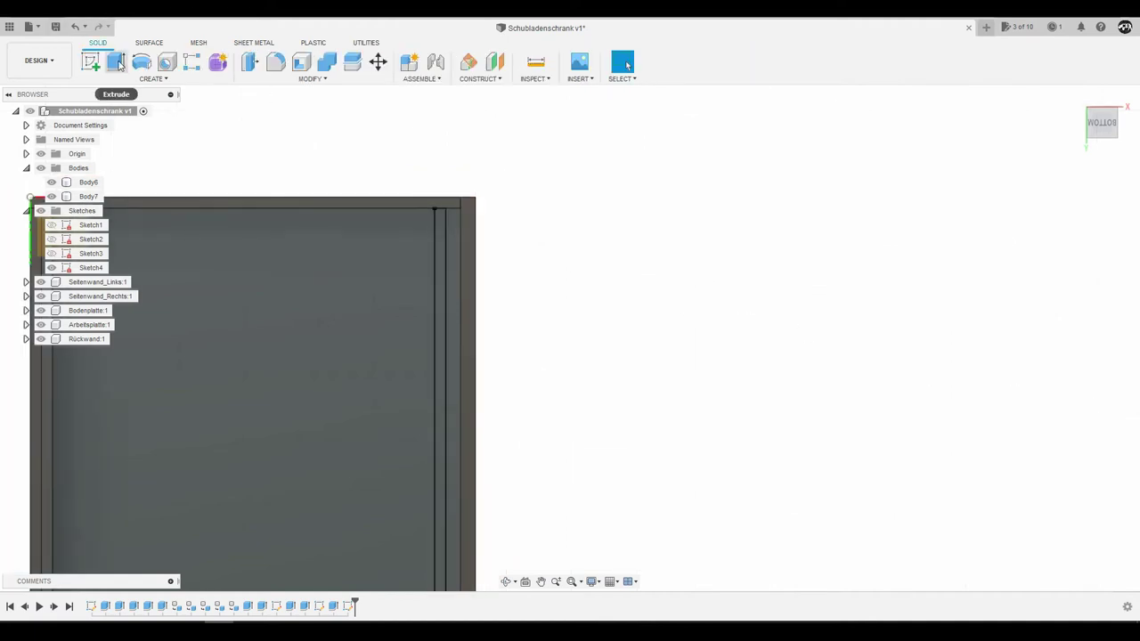
Extrude the Sketch4 strip up to the top panel face as new body Body8
click(117, 63)
click(438, 234)
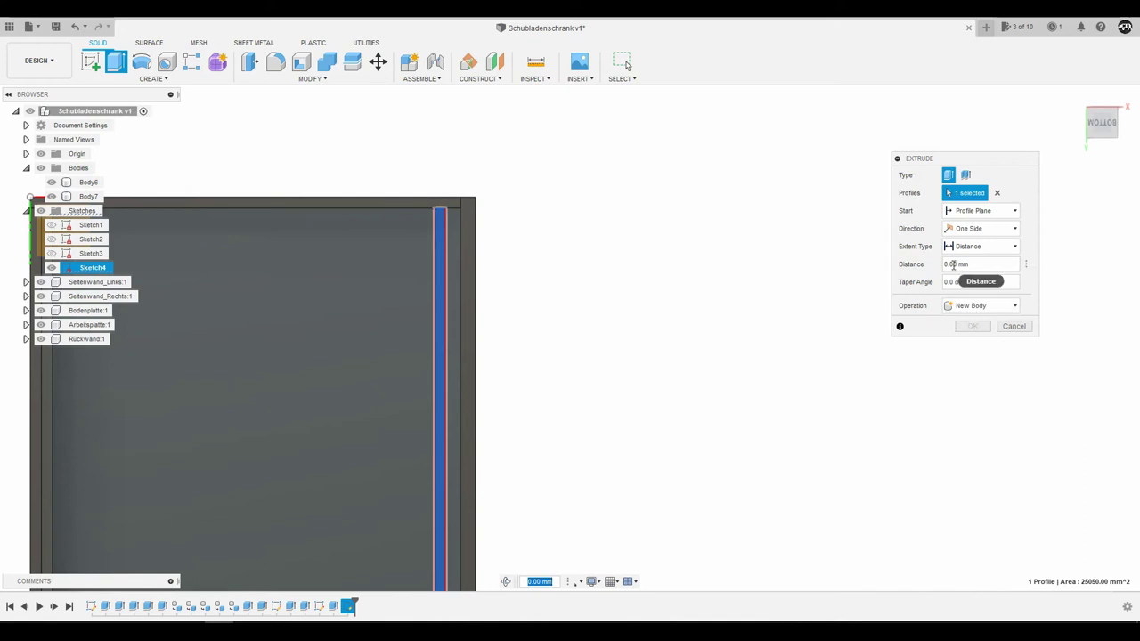
click(979, 246)
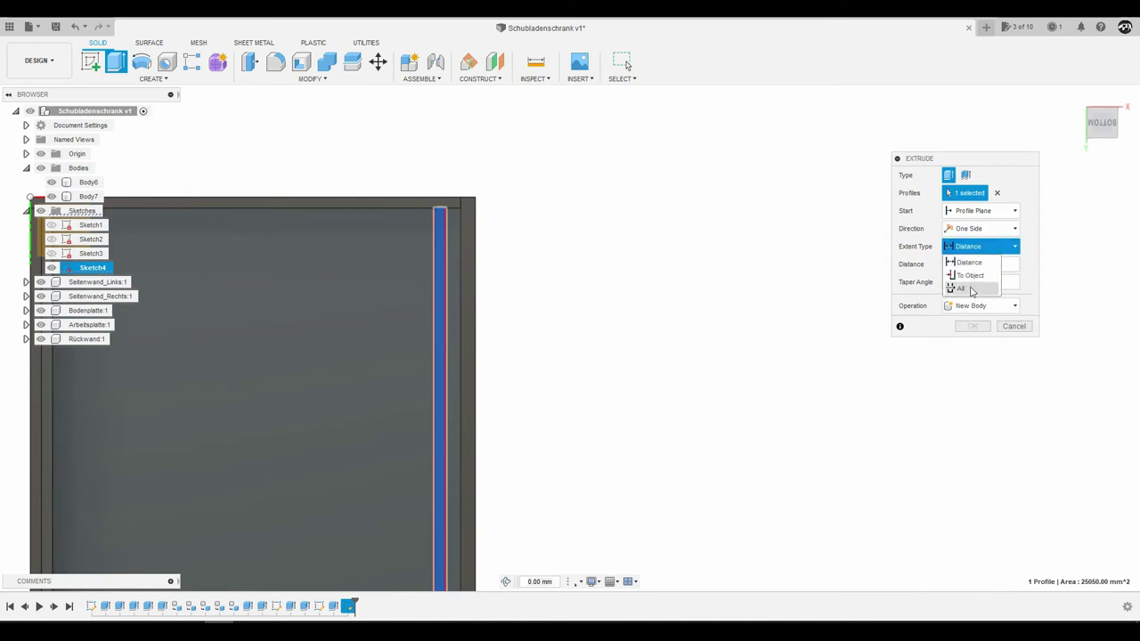
click(966, 287)
shift+middle_drag(588, 228, 577, 229)
click(421, 207)
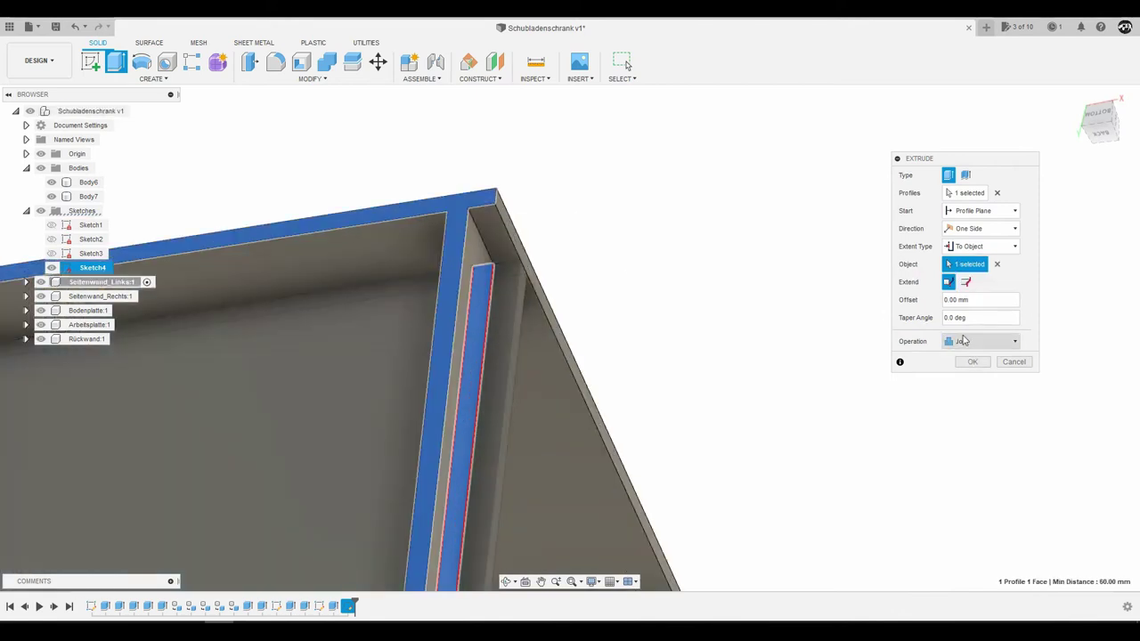
click(967, 347)
click(970, 394)
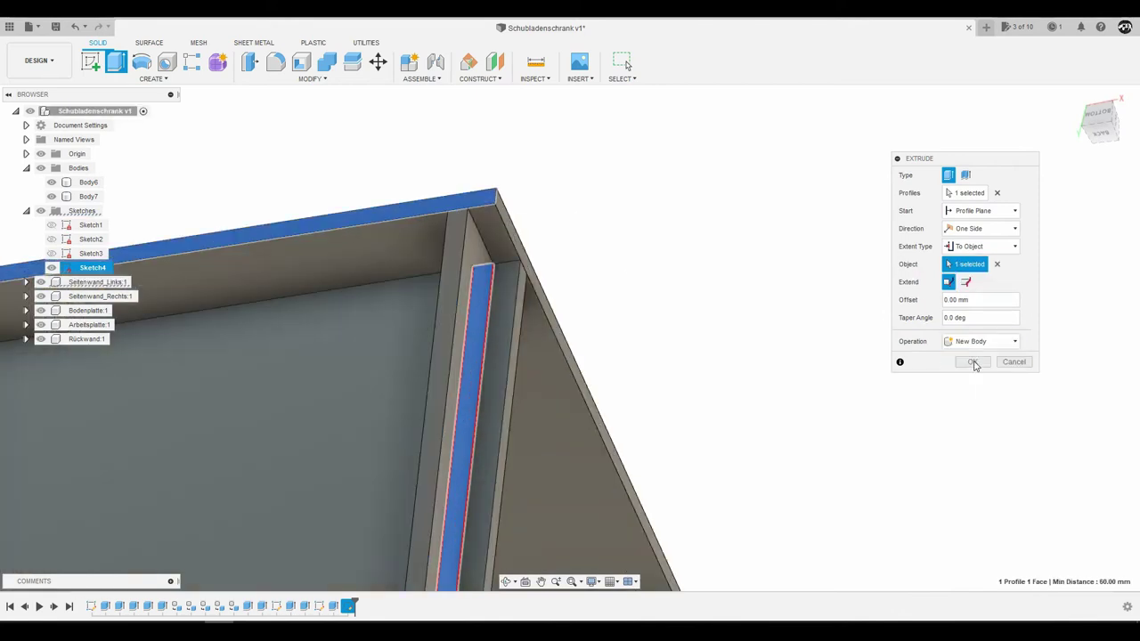
click(972, 361)
mouse_move(602, 229)
shift+middle_down()
mouse_move(585, 391)
mouse_move(719, 178)
mouse_move(690, 173)
mouse_move(699, 196)
mouse_move(720, 131)
mouse_move(277, 99)
shift+middle_up()
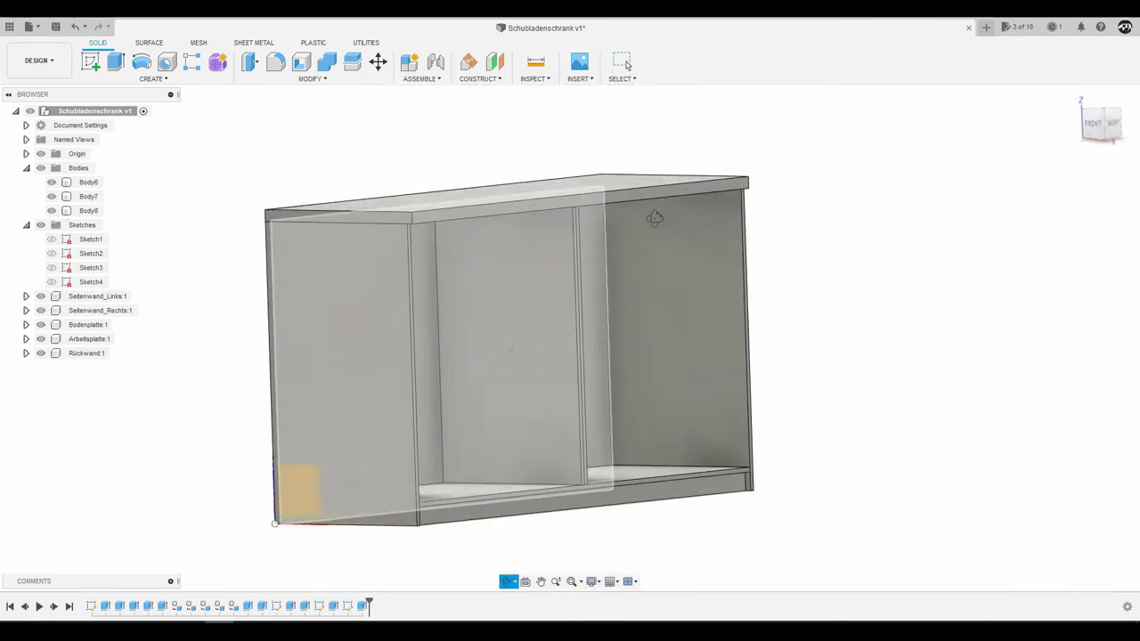
Cancel the fillet and convert Body6 and the remaining bodies into components
click(277, 67)
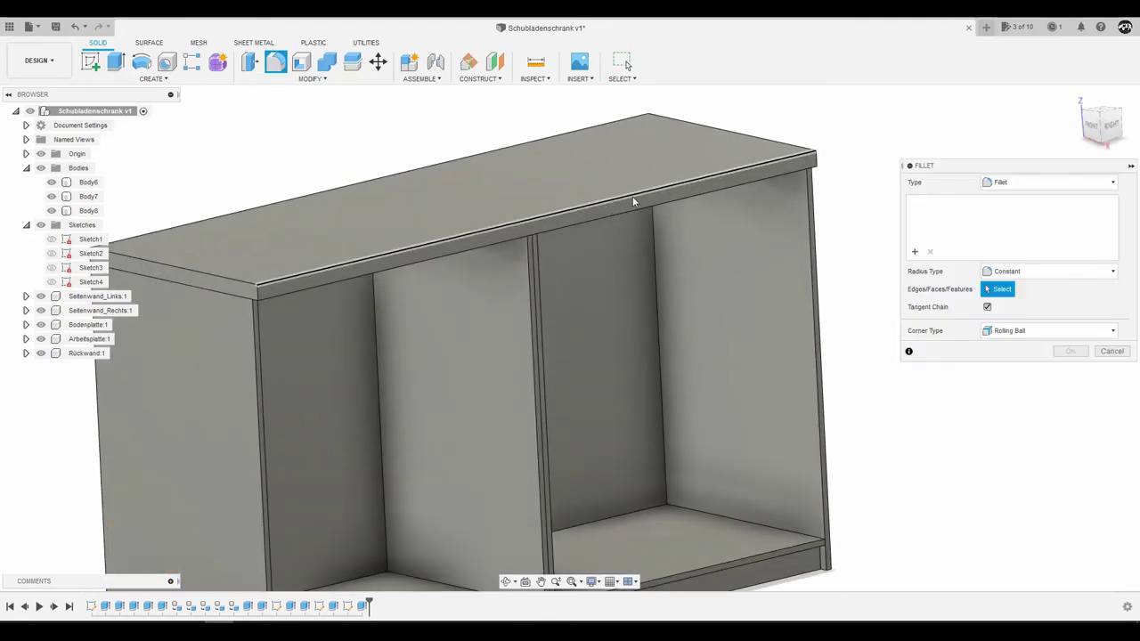
scroll(631, 198, up, 2)
click(1111, 351)
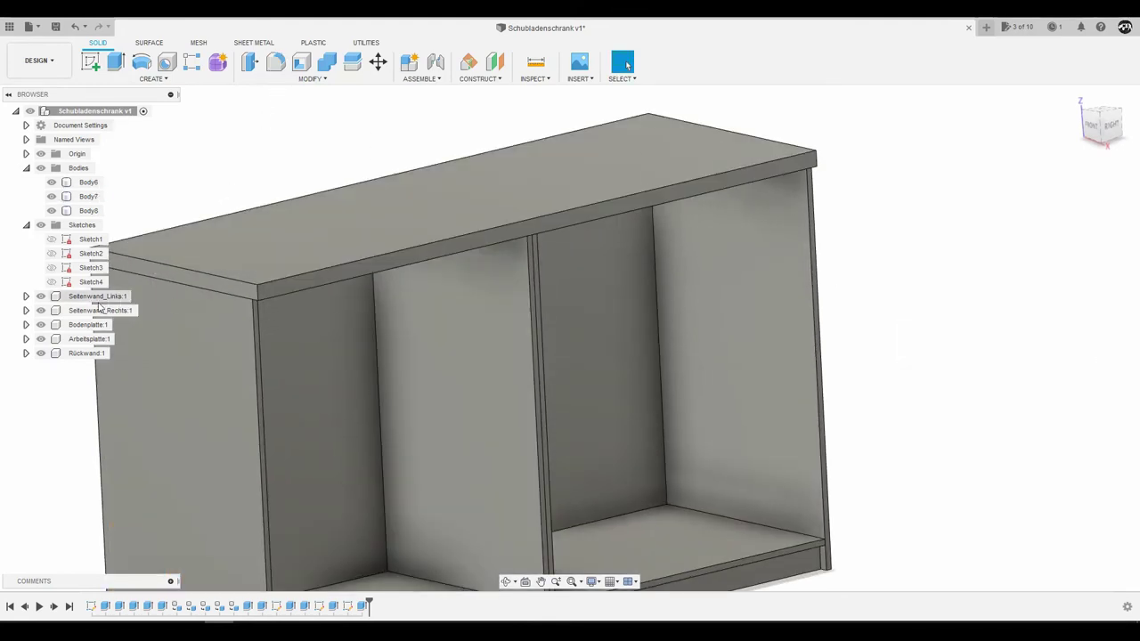
click(87, 183)
scroll(296, 214, down, 2)
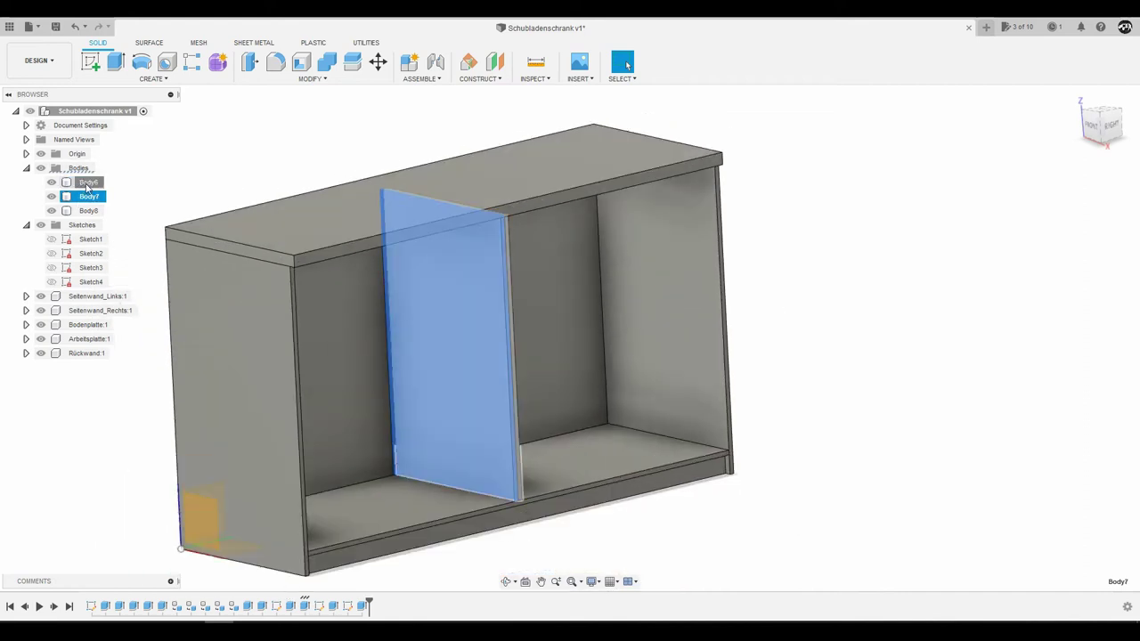
right_click(87, 183)
click(144, 221)
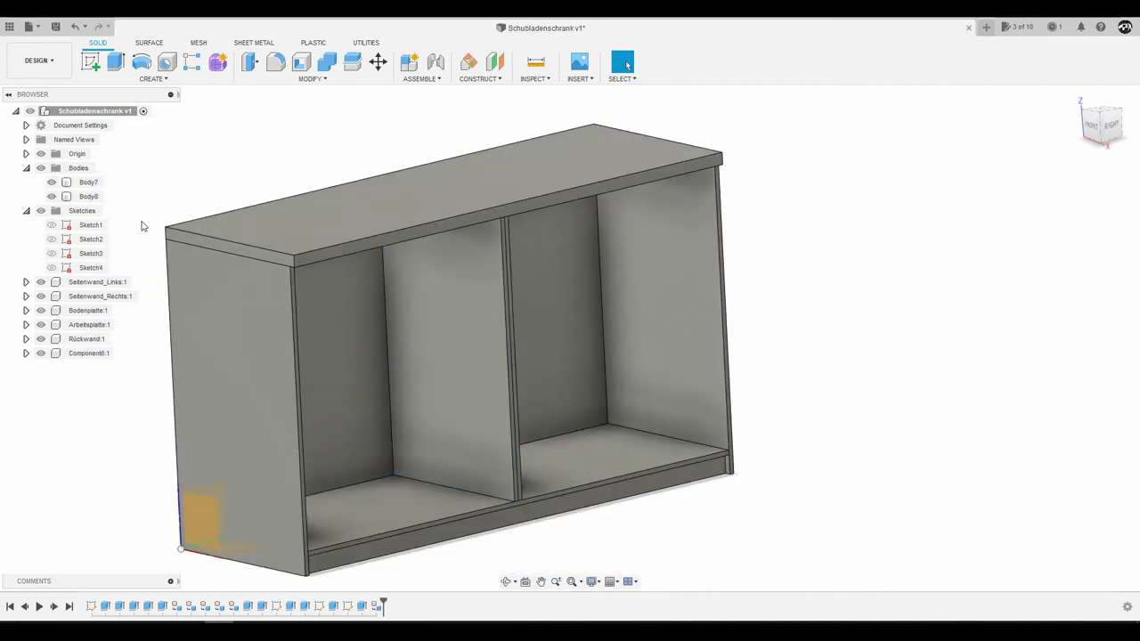
right_click(85, 197)
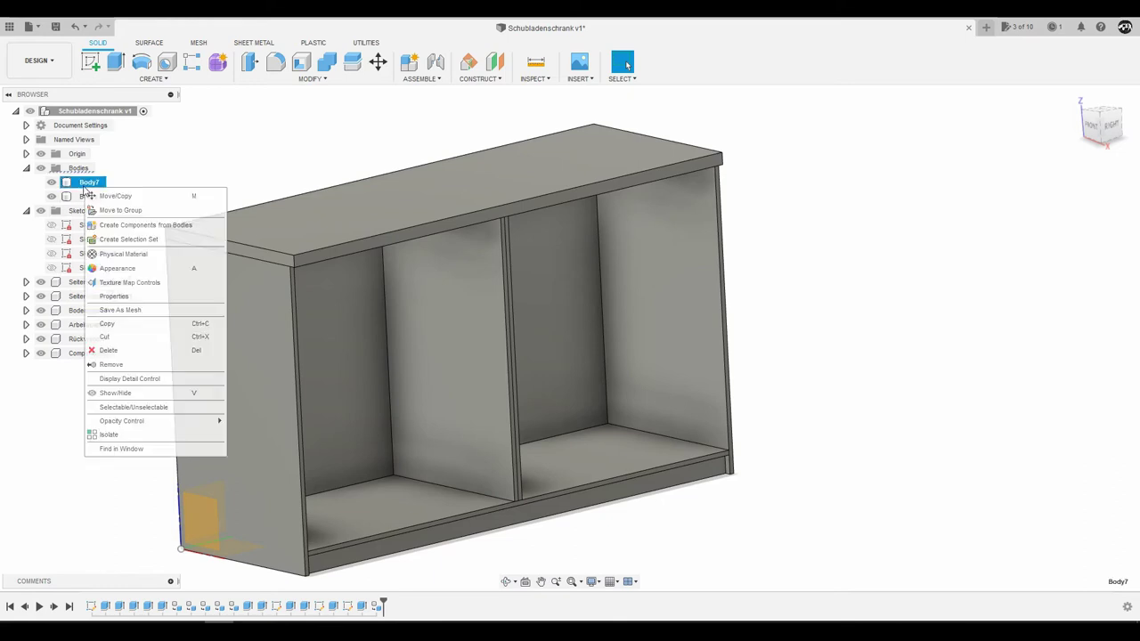
click(144, 222)
text(Mittelwand_L)
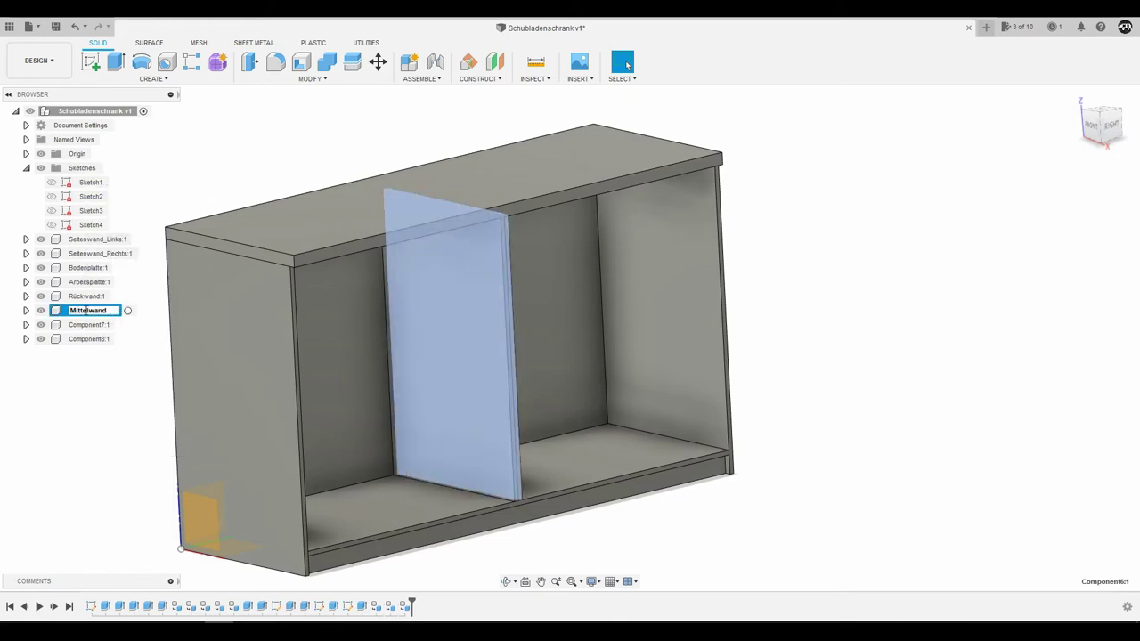
Rename the components Mittelwand_R, Mittelwand_L and Fußleiste_1
key(Return)
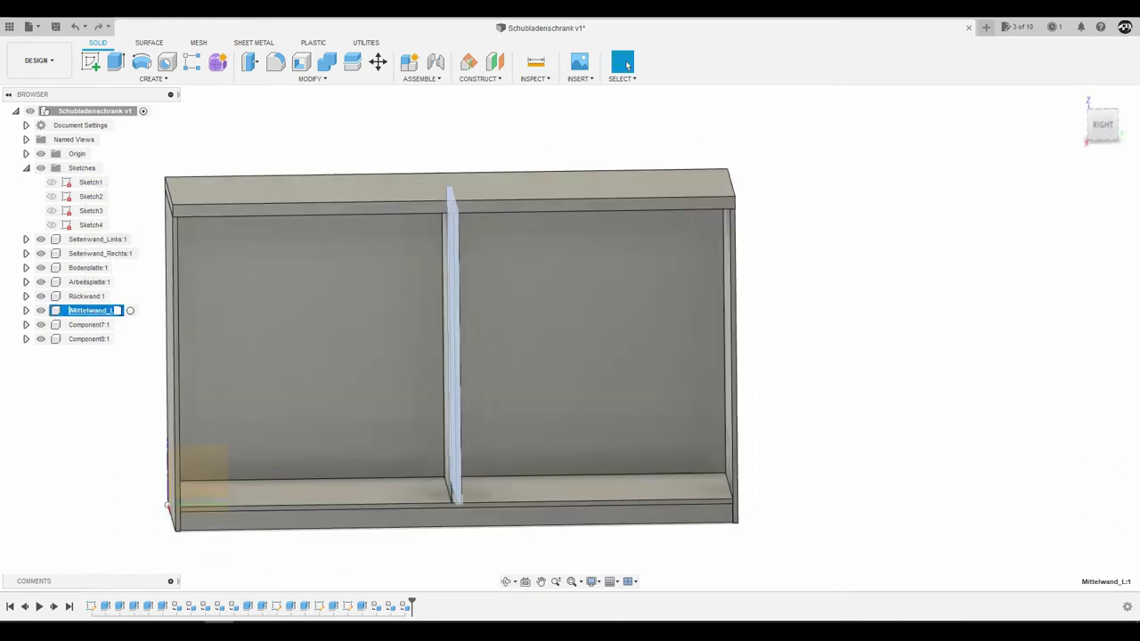
double_click(89, 324)
text(Mittelwand_L)
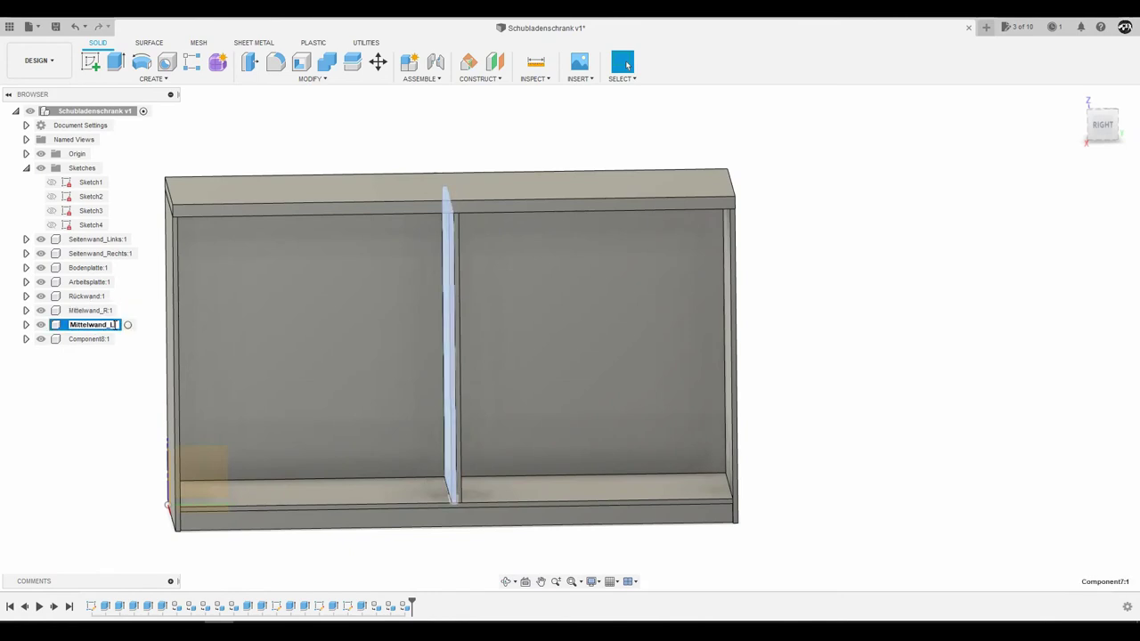
click(267, 515)
shift+middle_drag(267, 515, 173, 380)
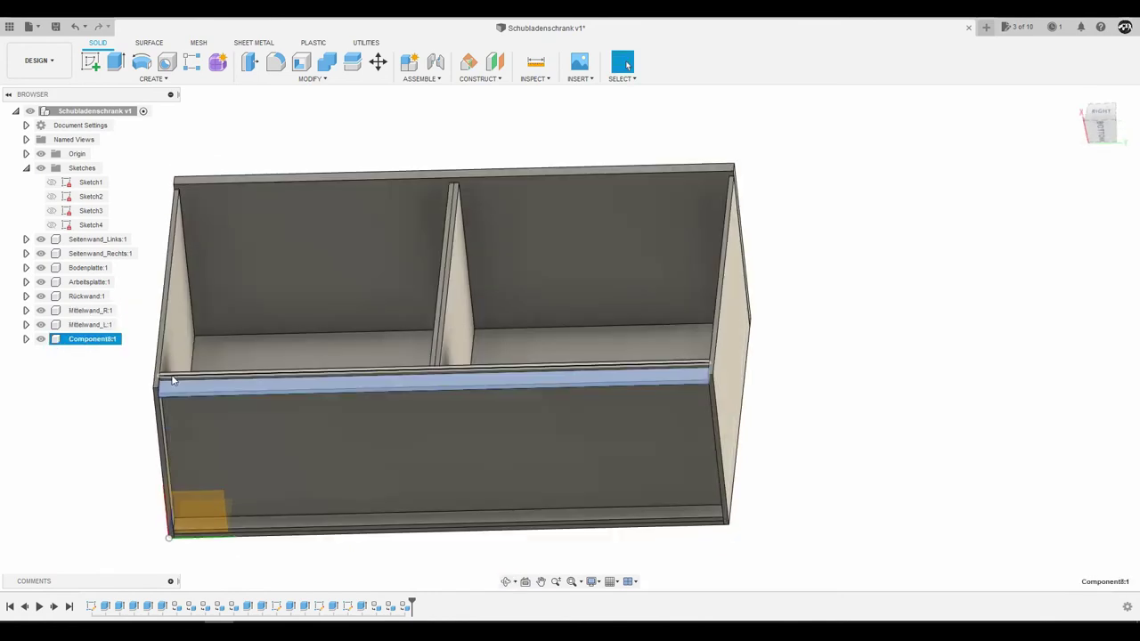
double_click(89, 338)
text(Fußleiste_1)
key(Return)
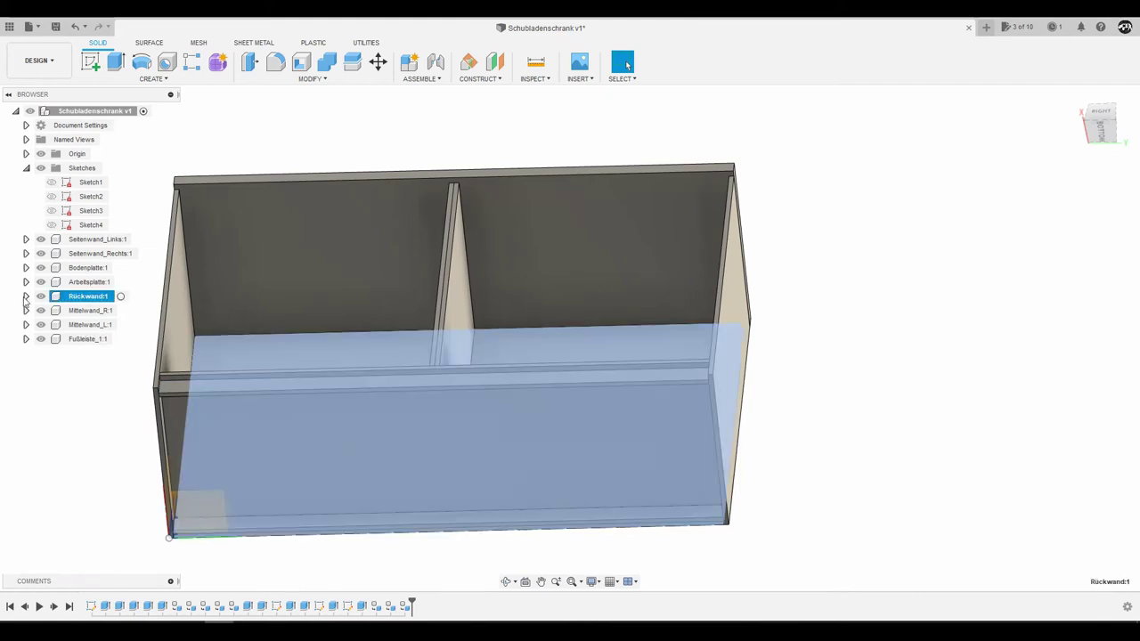
Create a new component inside Rückwand, then delete the misplaced extra component
double_click(87, 296)
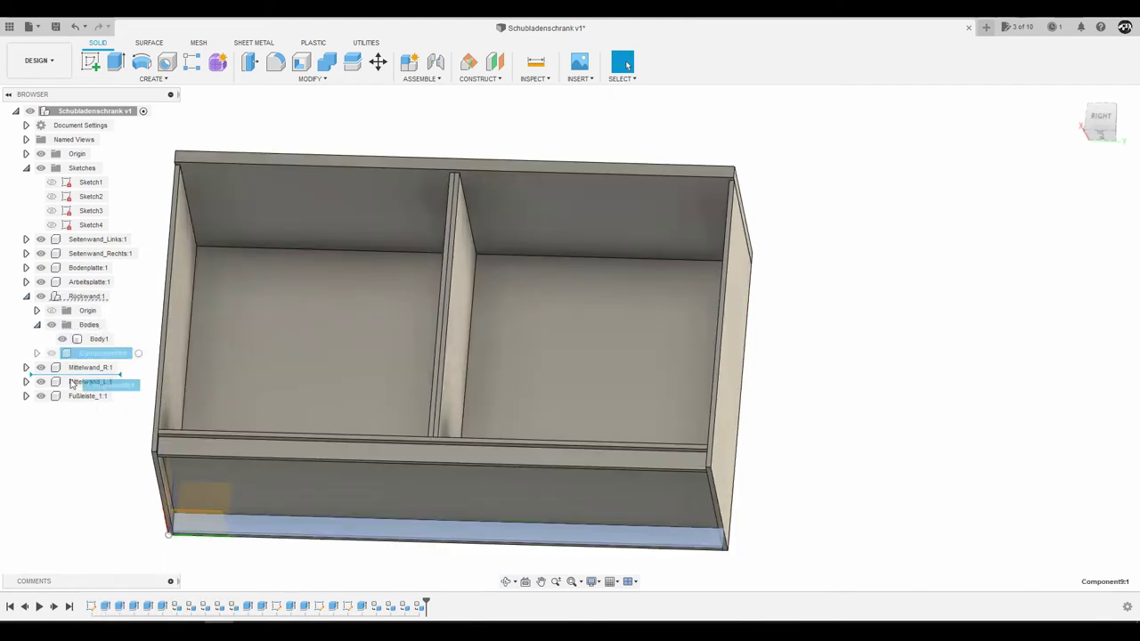
right_click(89, 353)
click(116, 59)
right_click(89, 353)
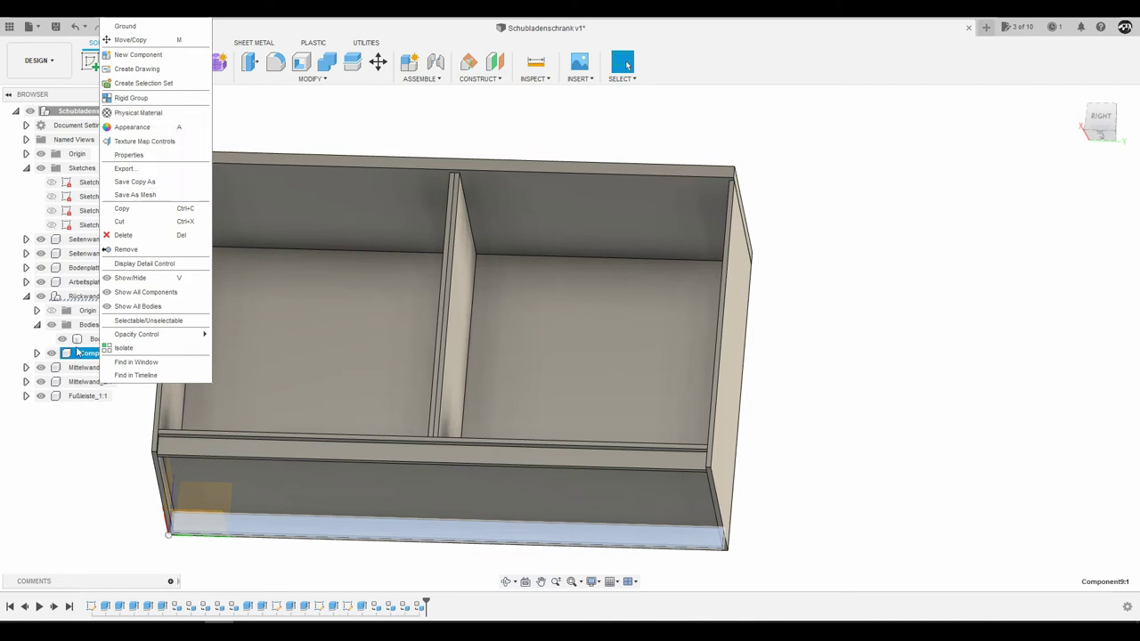
key(Escape)
right_click(94, 353)
click(146, 54)
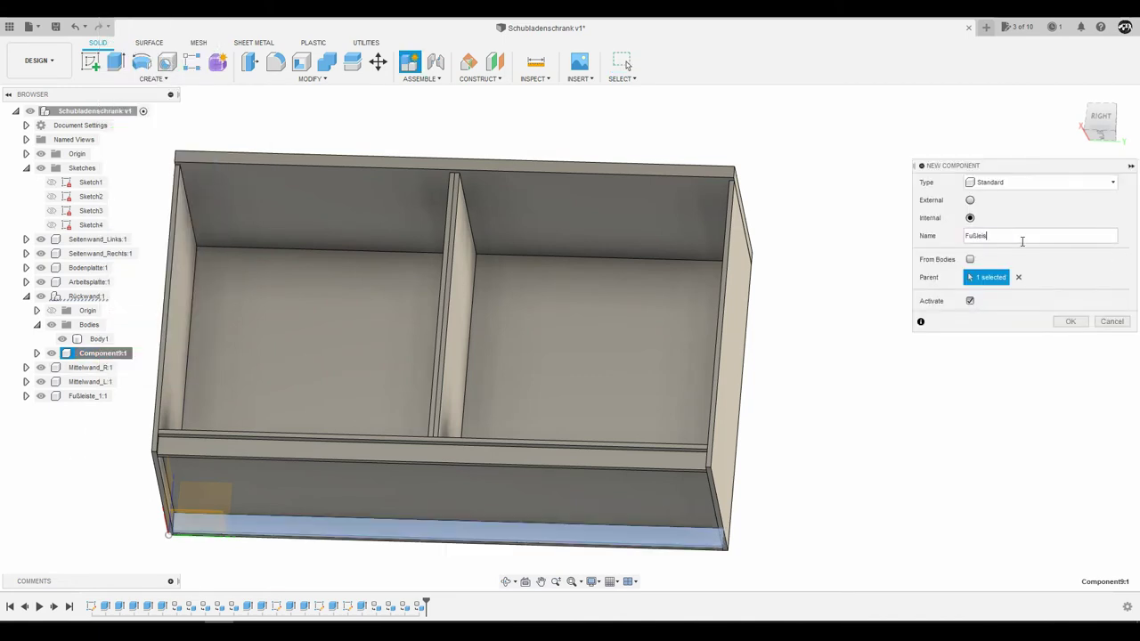
key(Return)
right_click(89, 409)
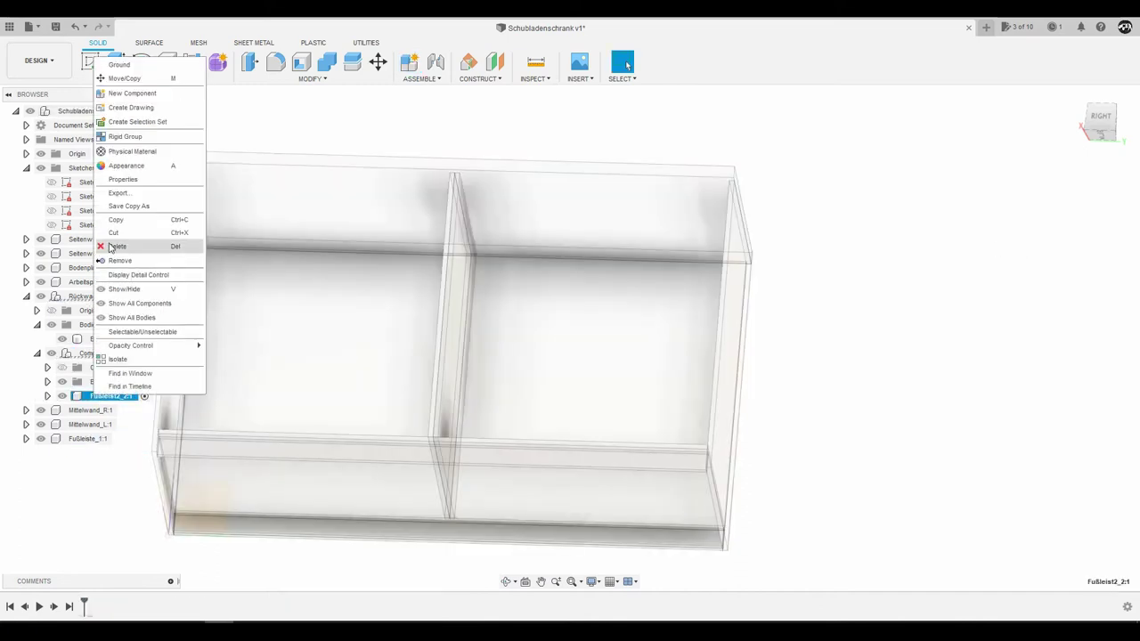
click(98, 244)
right_click(93, 354)
Delete leftover Component9 and extrude the Sketch3 plinth profile 15 as a new body
click(111, 527)
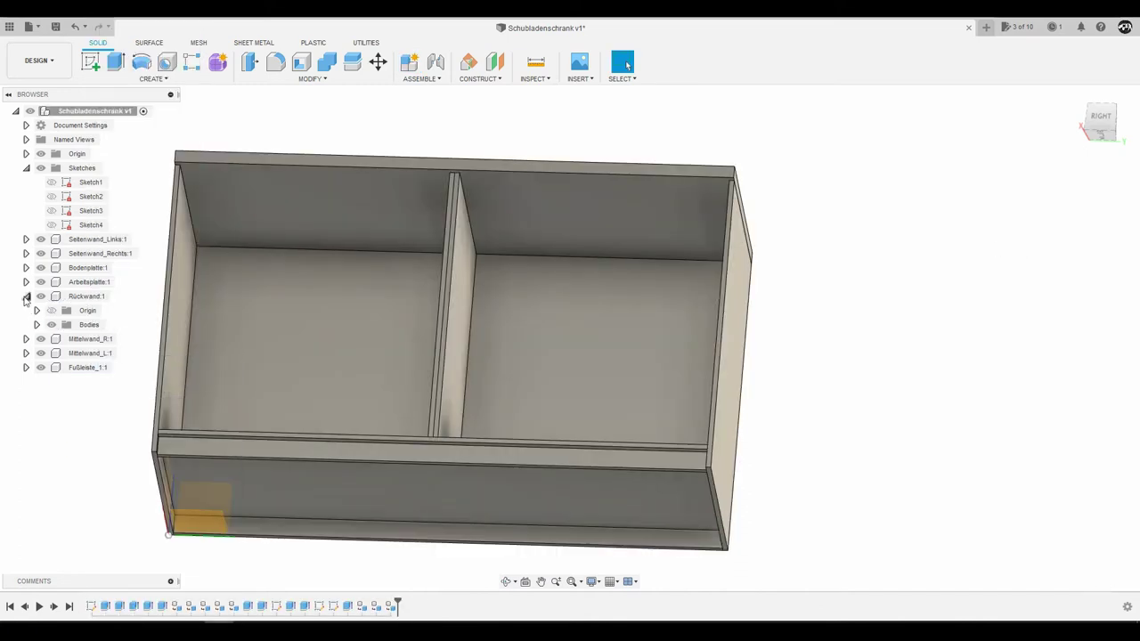
click(26, 296)
shift+middle_drag(39, 419, 75, 214)
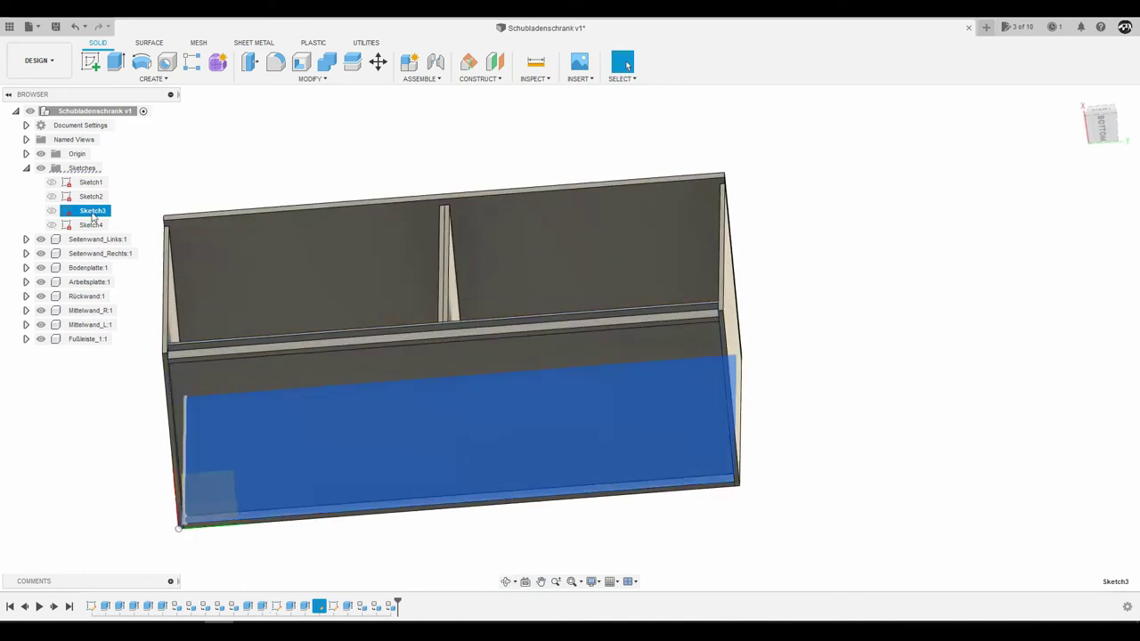
double_click(74, 214)
click(793, 62)
text(e)
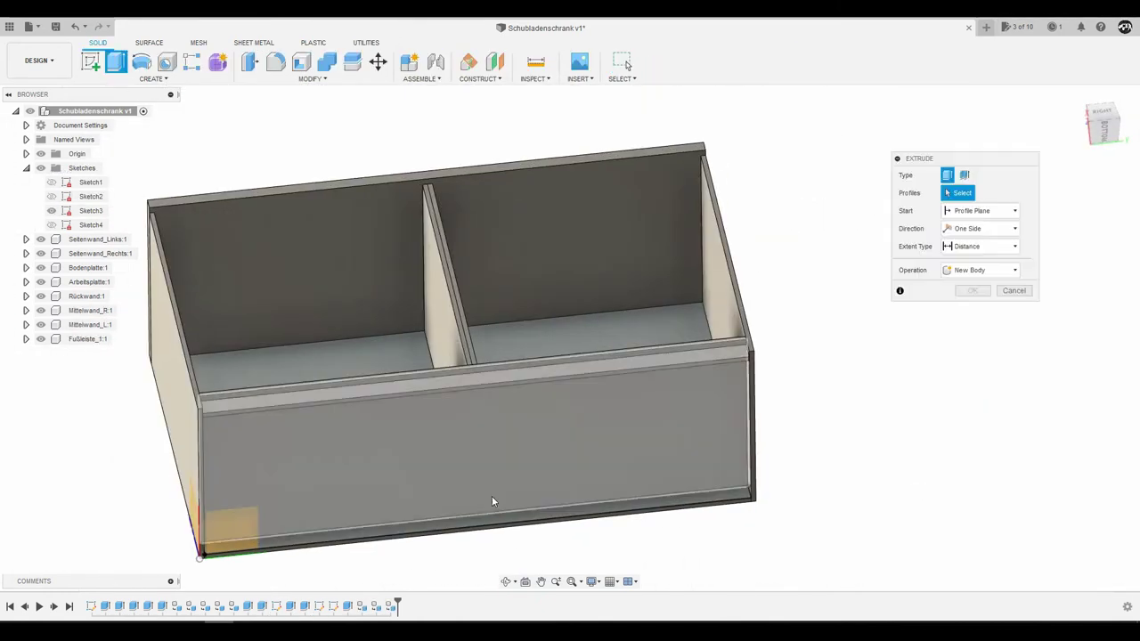
text(15)
click(980, 306)
click(966, 323)
key(Return)
Turn the new plinth body into a component named Fußleiste_2
right_click(82, 178)
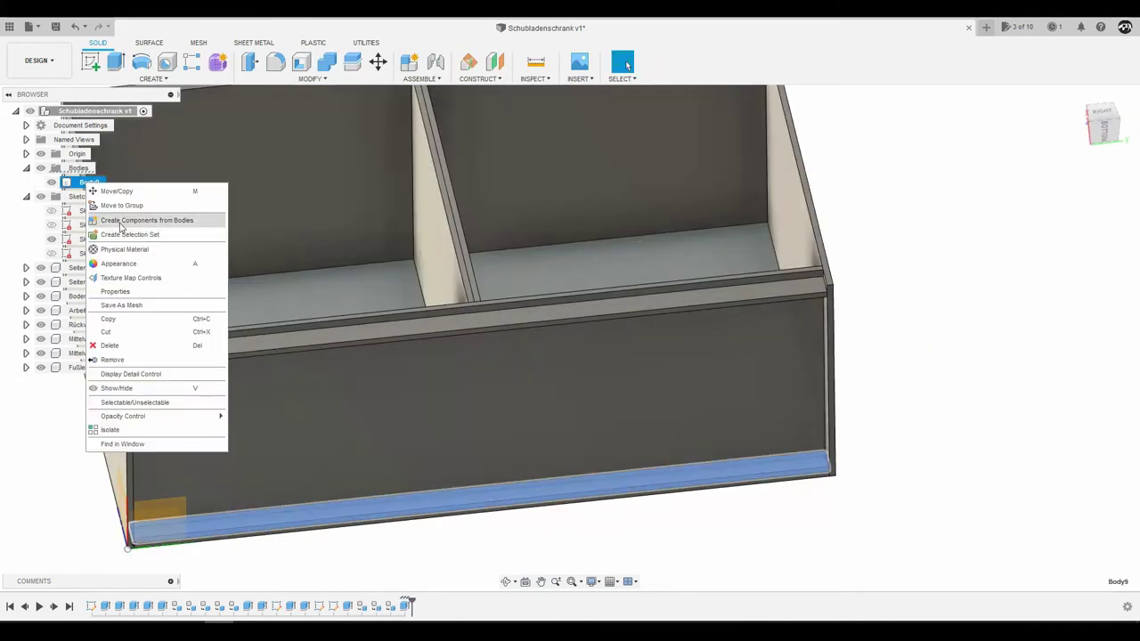
click(152, 219)
double_click(80, 353)
text(Fußleiste_2)
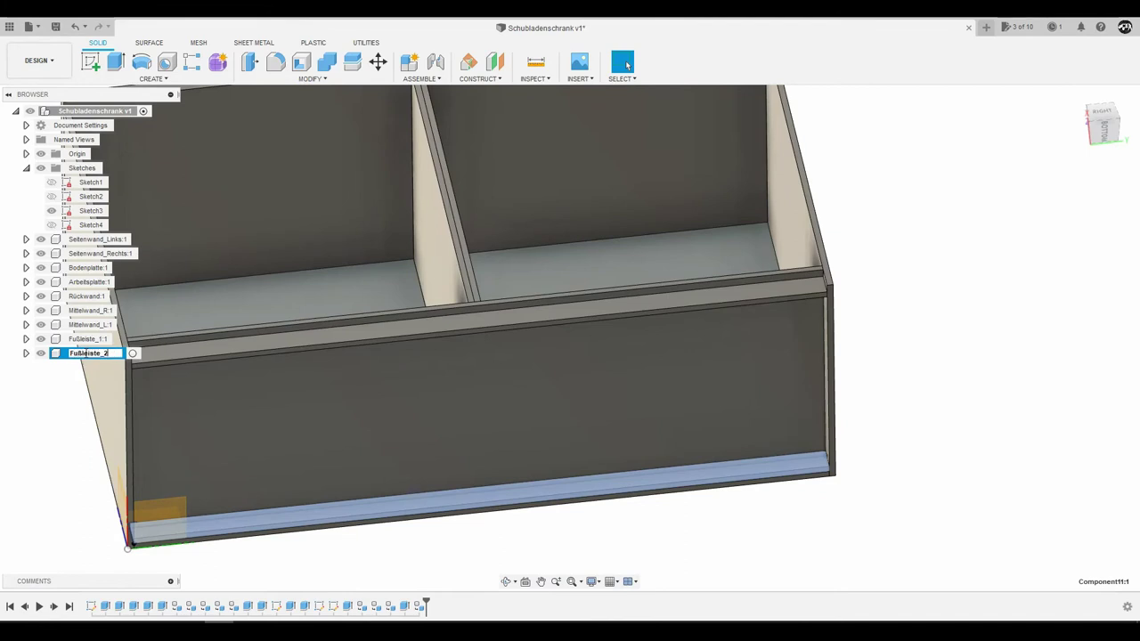
key(Return)
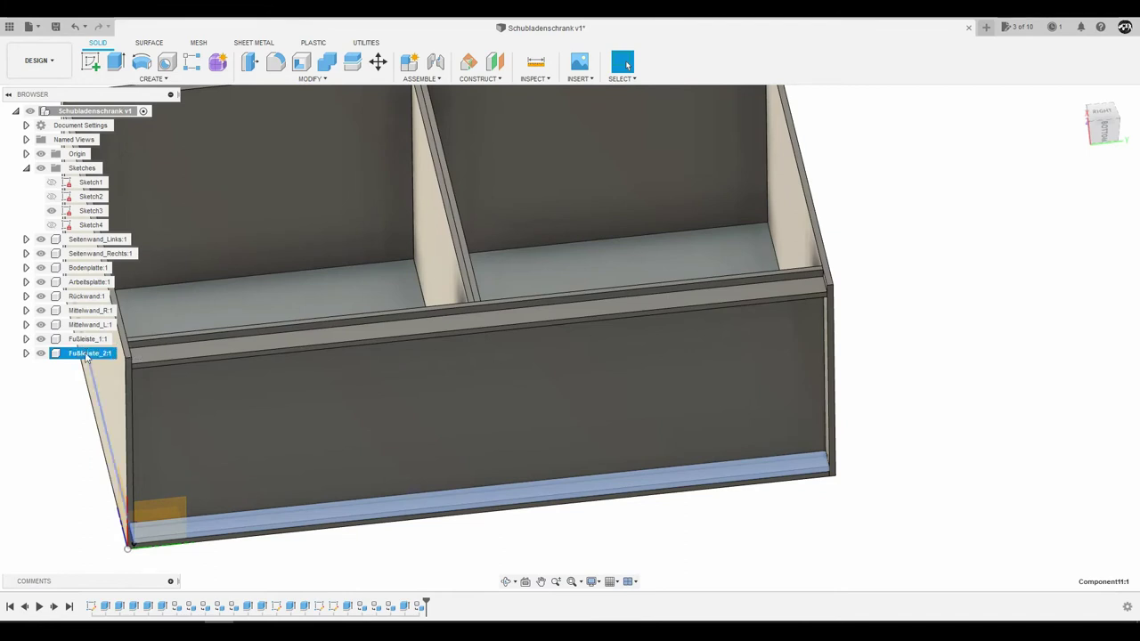
scroll(460, 410, down, 5)
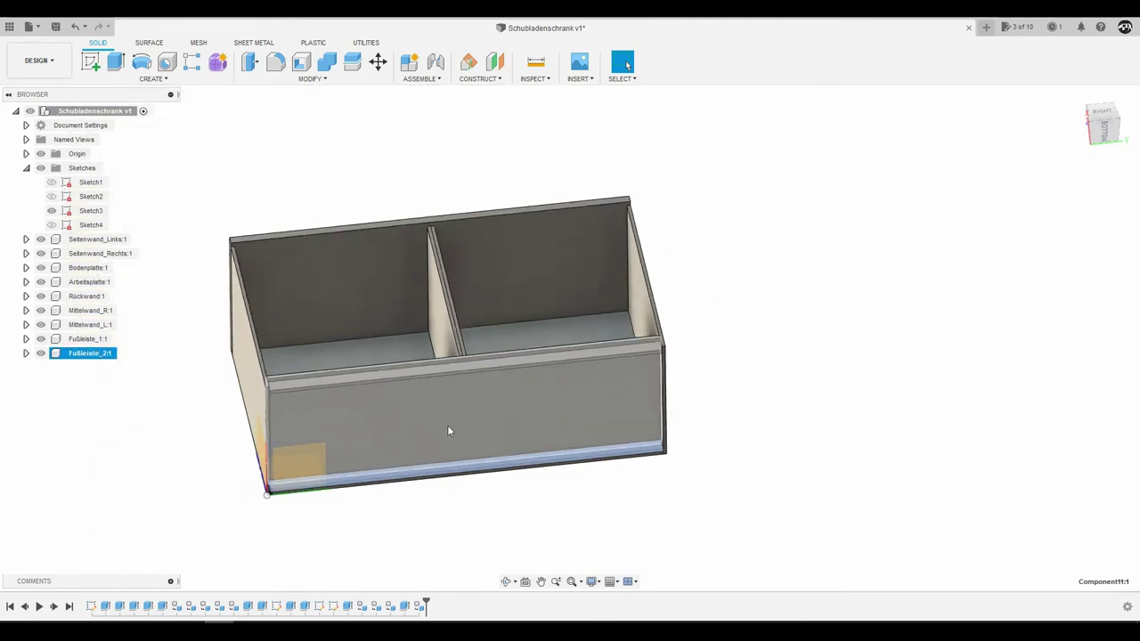
mouse_move(447, 424)
shift+middle_down()
mouse_move(375, 392)
mouse_move(386, 398)
shift+middle_up()
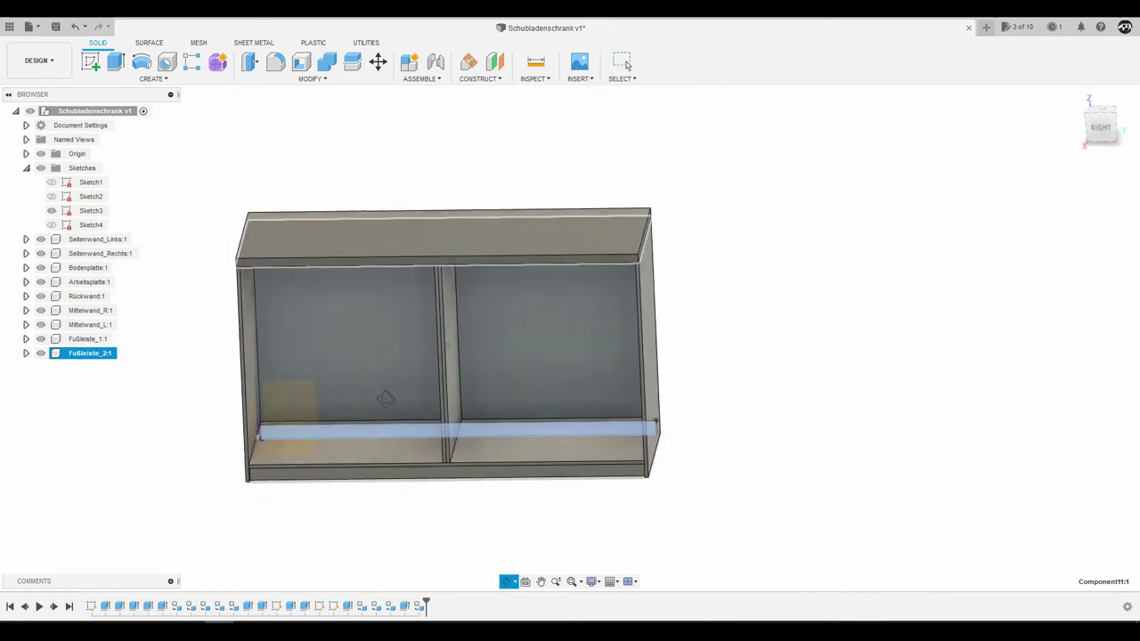
Clear the selection, collapse the Sketches folder and orbit around the cabinet's compartments
click(374, 516)
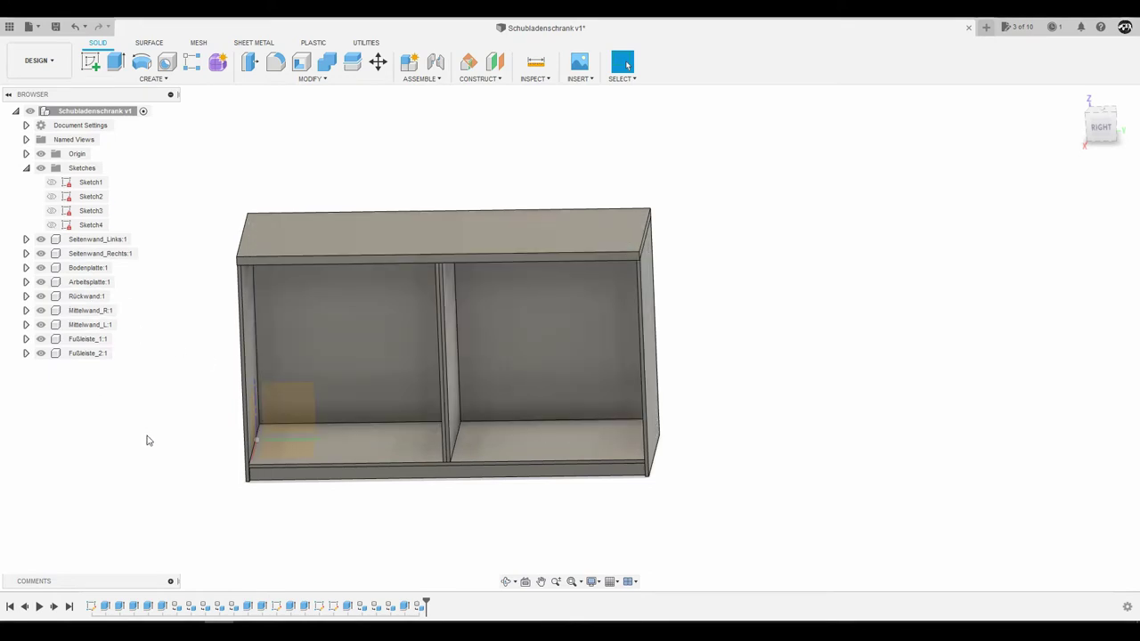
click(24, 168)
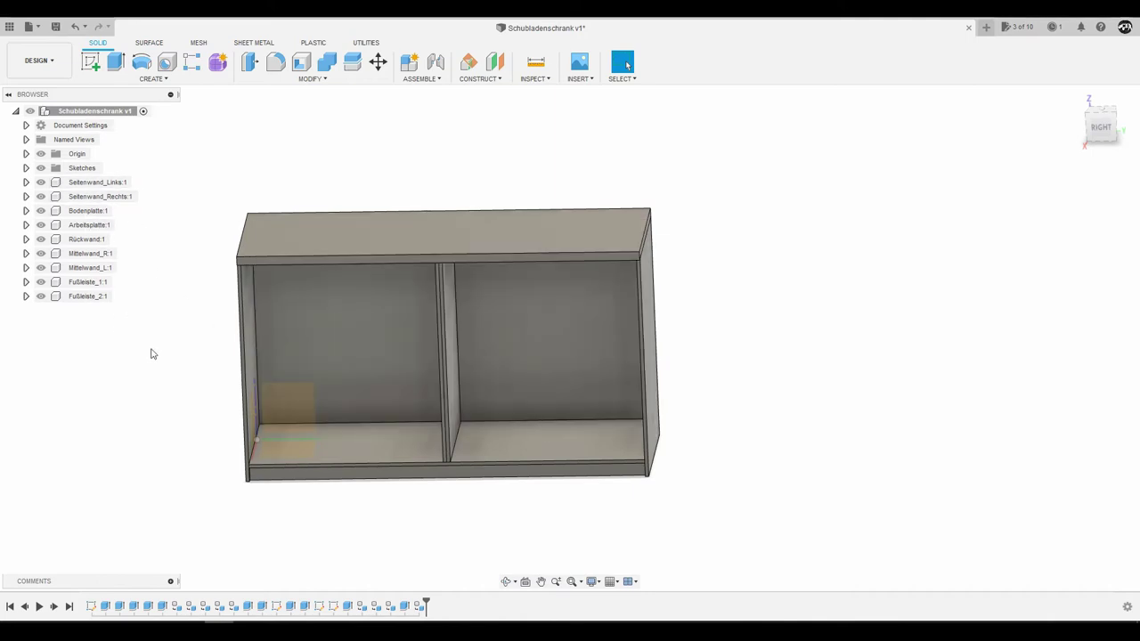
mouse_move(355, 408)
shift+middle_down()
mouse_move(360, 376)
mouse_move(416, 326)
mouse_move(438, 331)
mouse_move(427, 336)
mouse_move(430, 317)
mouse_move(454, 317)
mouse_move(445, 331)
shift+middle_up()
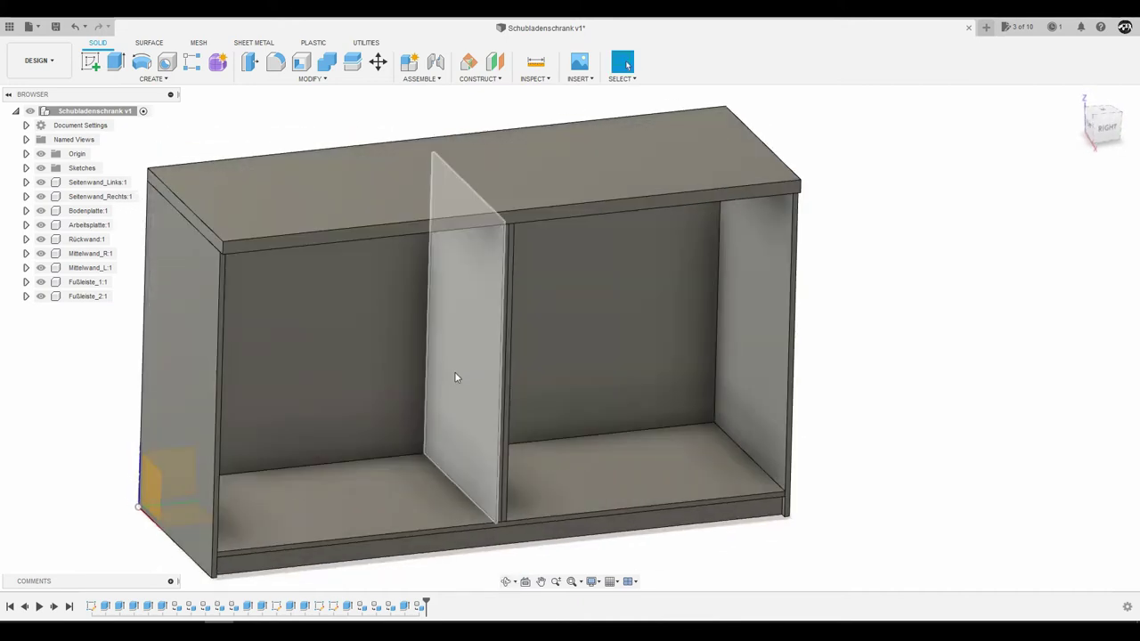
mouse_move(454, 378)
shift+middle_down()
mouse_move(463, 367)
mouse_move(473, 374)
shift+middle_up()
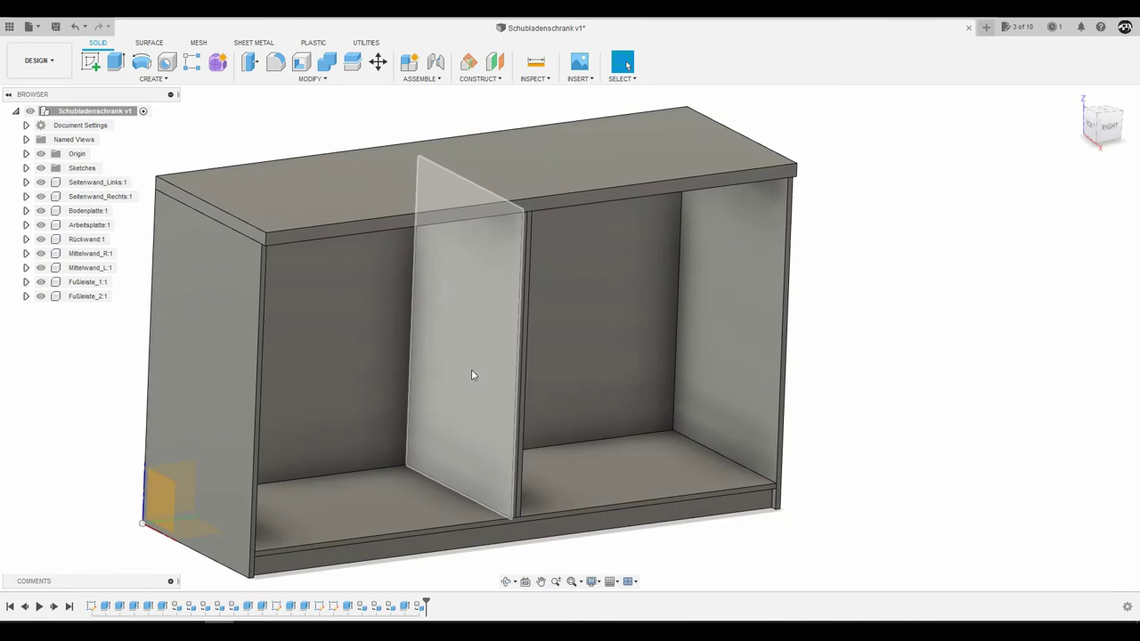
mouse_move(472, 419)
shift+middle_down()
mouse_move(422, 463)
mouse_move(389, 437)
shift+middle_up()
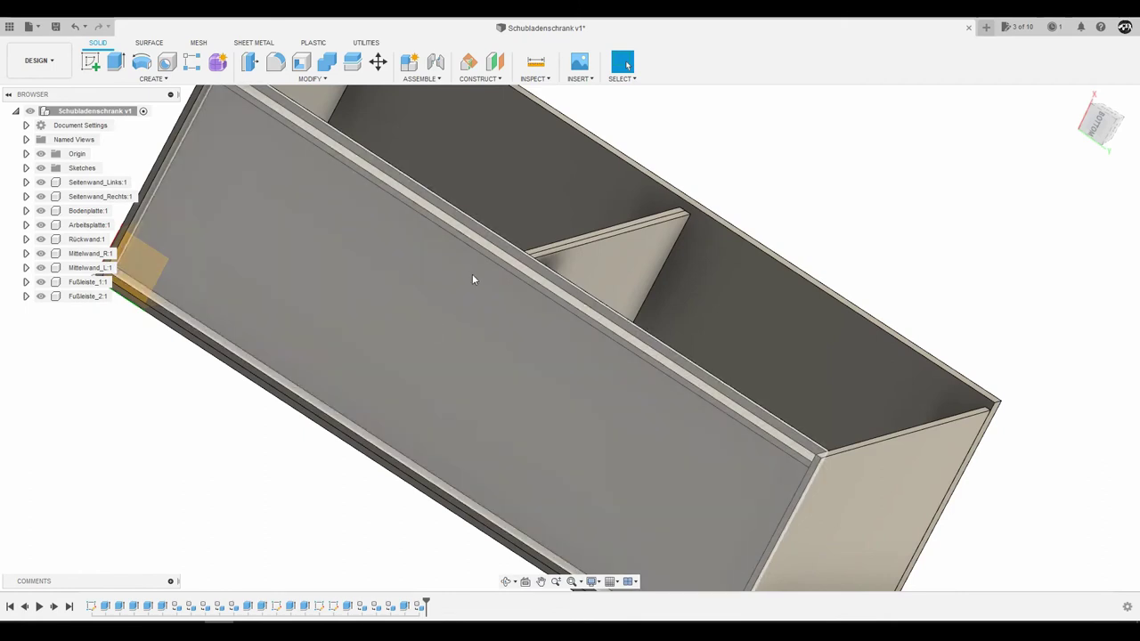
mouse_move(428, 347)
shift+middle_down()
mouse_move(491, 389)
mouse_move(437, 400)
mouse_move(430, 441)
mouse_move(552, 377)
mouse_move(549, 397)
mouse_move(570, 386)
mouse_move(573, 398)
shift+middle_up()
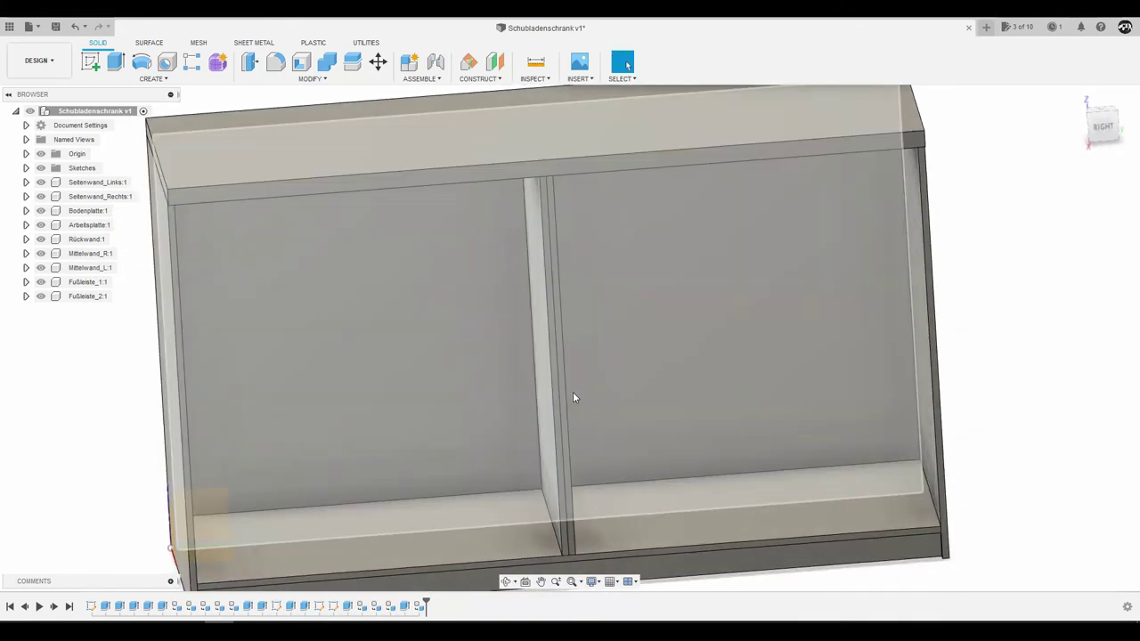
mouse_move(572, 398)
shift+middle_down()
mouse_move(568, 378)
mouse_move(570, 389)
mouse_move(623, 384)
mouse_move(610, 357)
mouse_move(633, 351)
shift+middle_up()
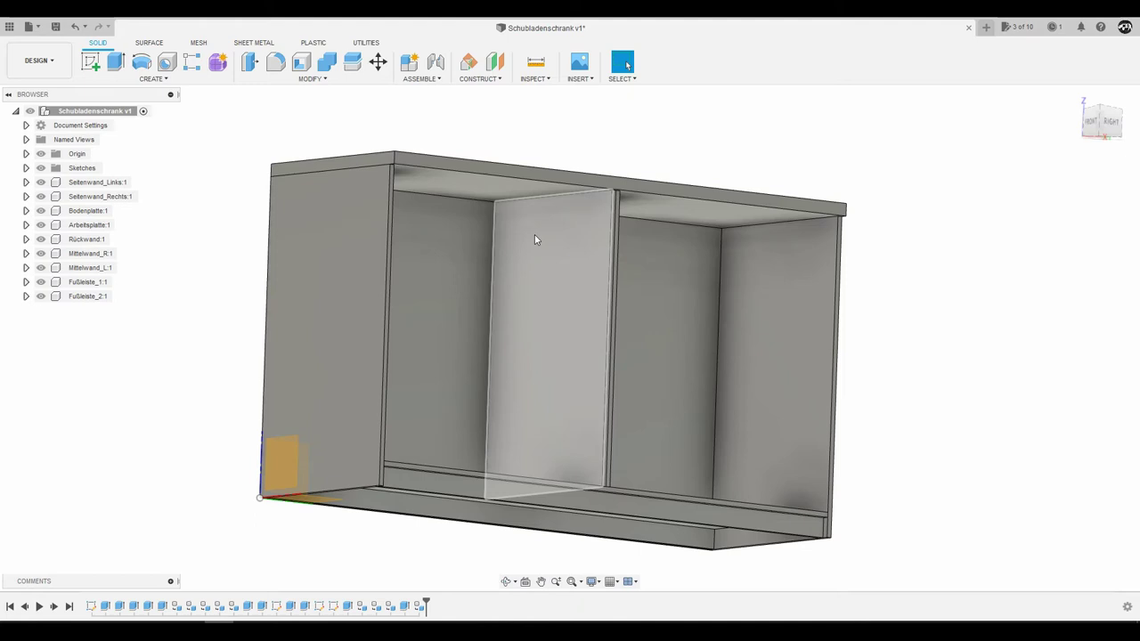
Start a new sketch on the middle divider panel's face, viewed straight on
mouse_move(577, 211)
shift+middle_down()
mouse_move(572, 192)
mouse_move(652, 183)
mouse_move(588, 211)
shift+middle_up()
scroll(652, 184, up, 3)
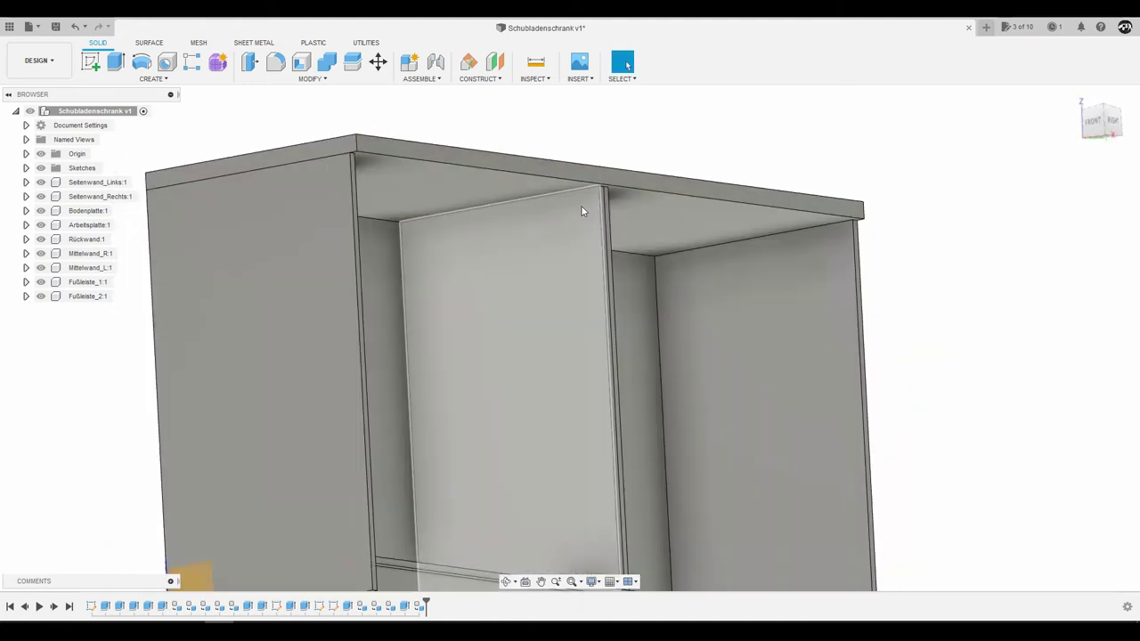
mouse_move(496, 224)
shift+middle_down()
mouse_move(508, 229)
mouse_move(464, 226)
mouse_move(495, 226)
mouse_move(490, 239)
shift+middle_up()
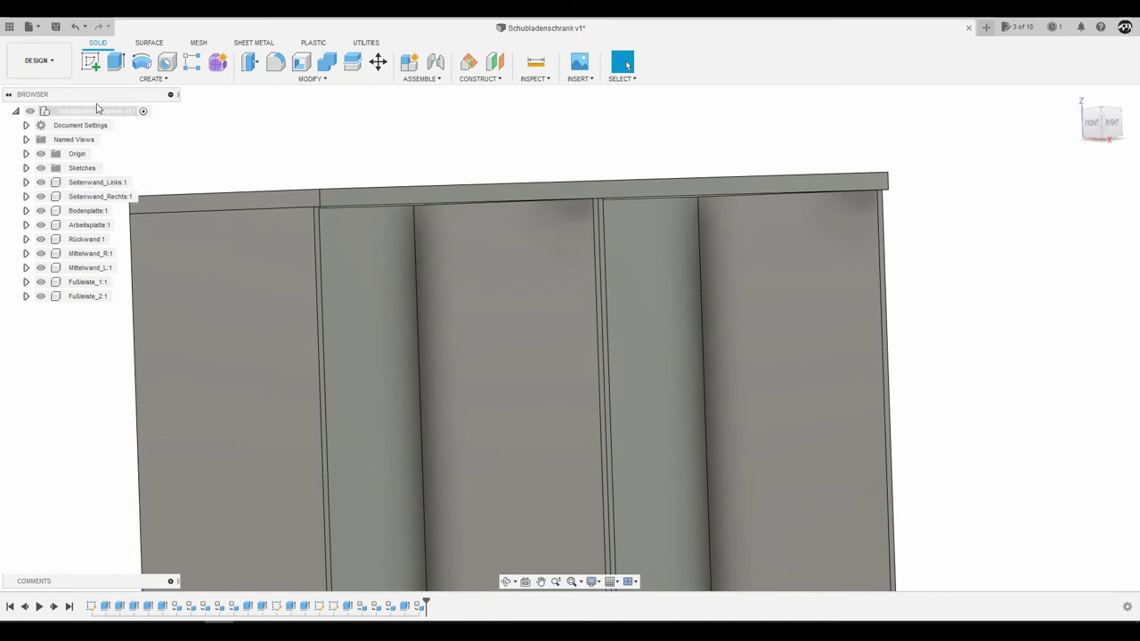
click(92, 65)
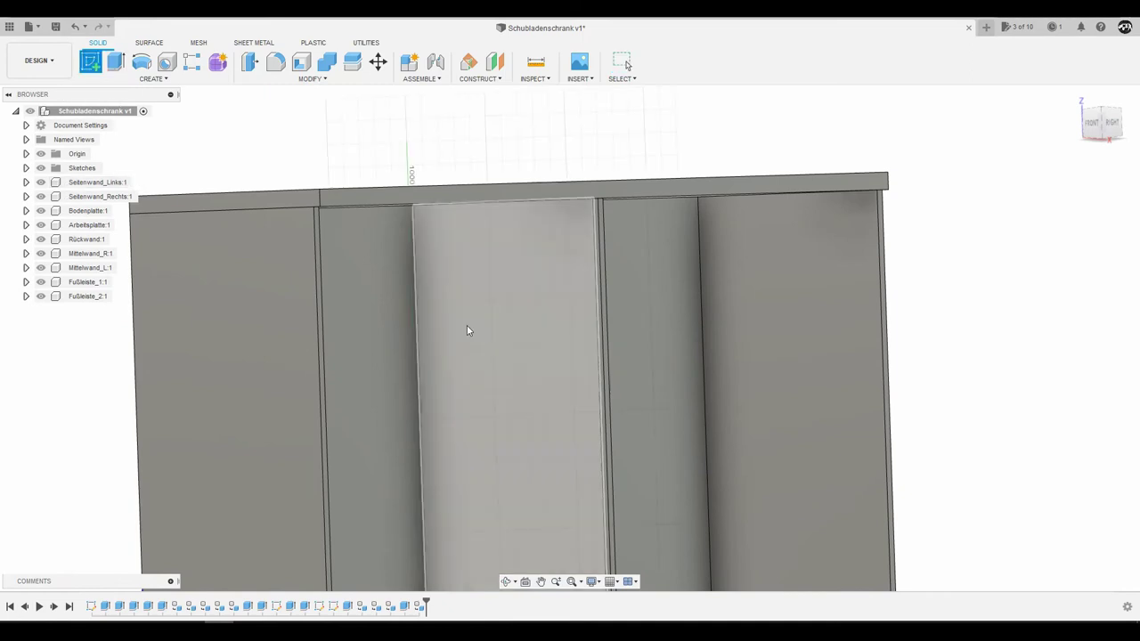
click(495, 299)
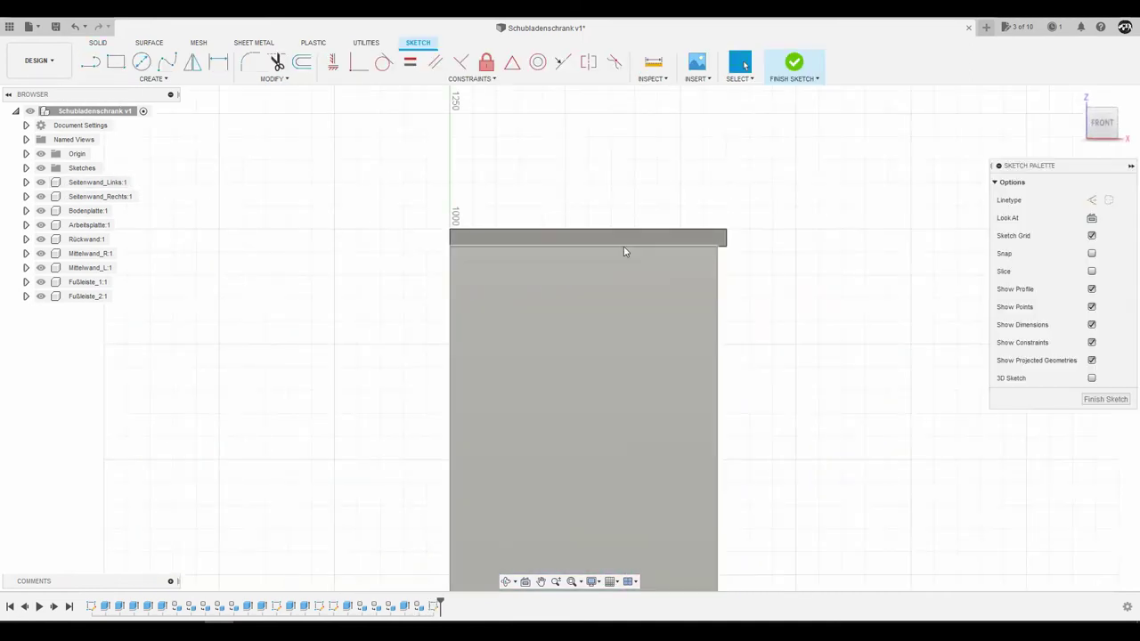
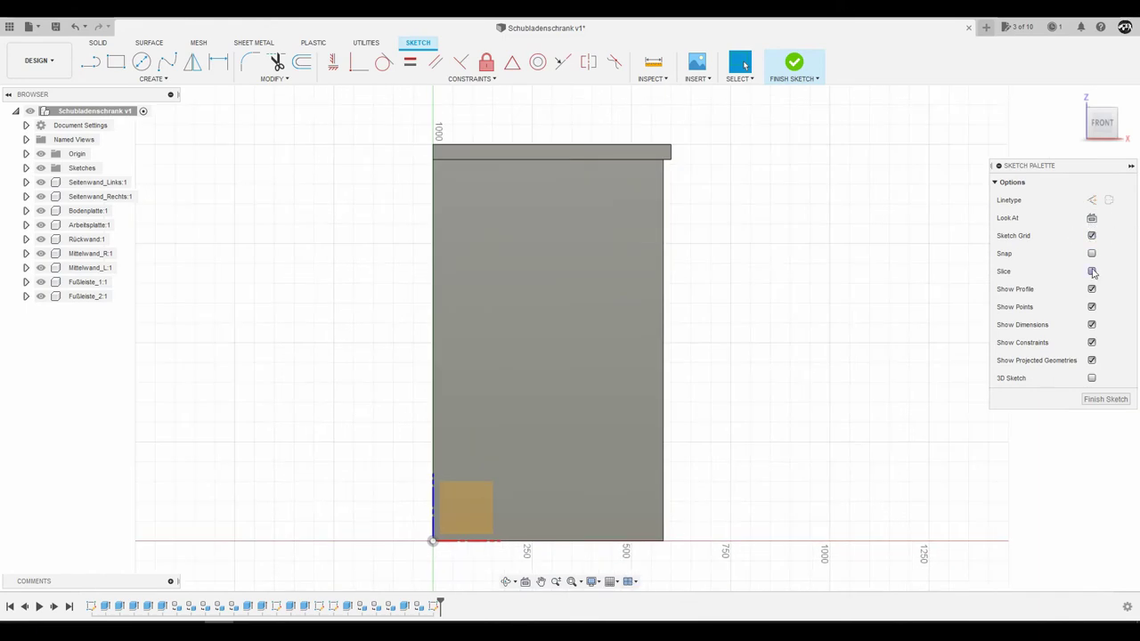
Turn on Slice in the Sketch Palette
click(1092, 271)
click(1091, 270)
click(1091, 271)
Draw a small rectangle under the worktop on the left
key(r)
scroll(745, 252, down, 2)
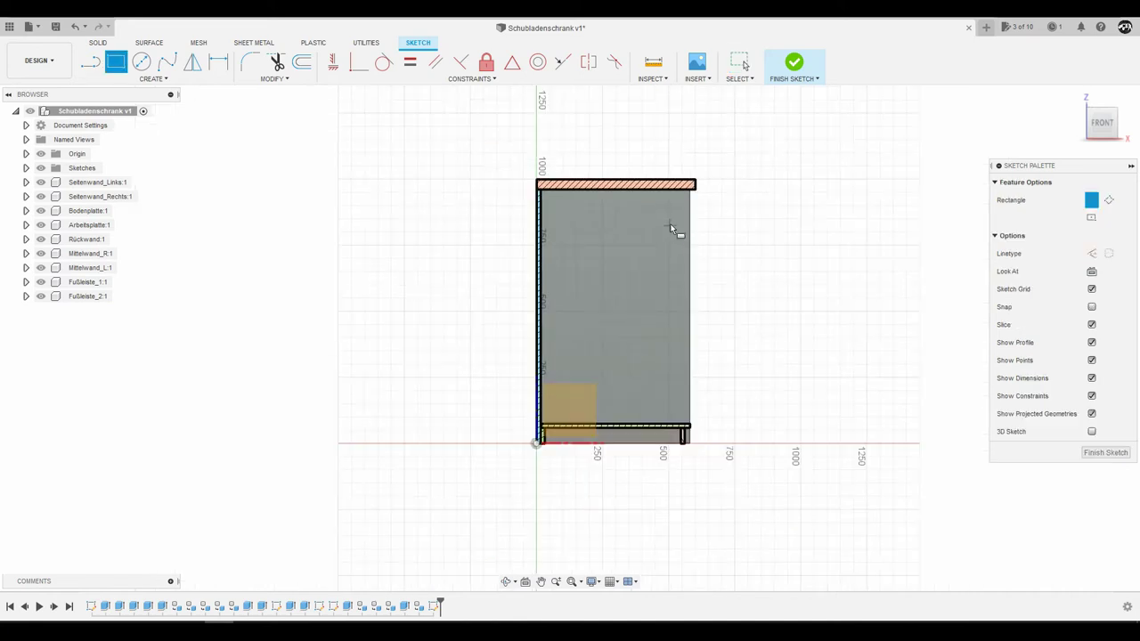
scroll(673, 228, up, 3)
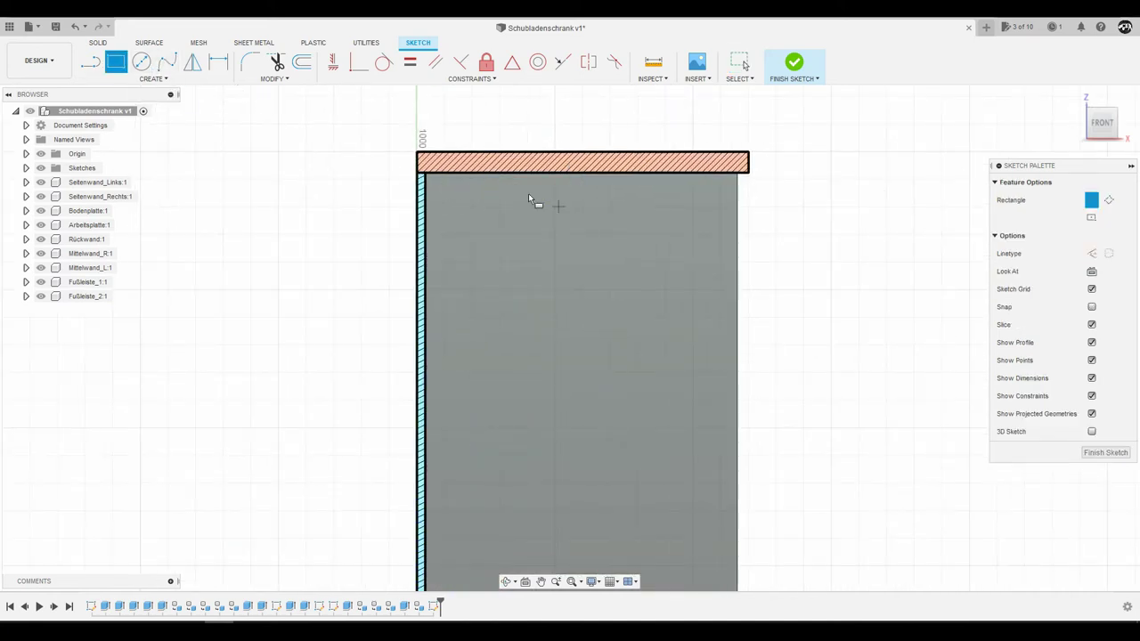
click(453, 222)
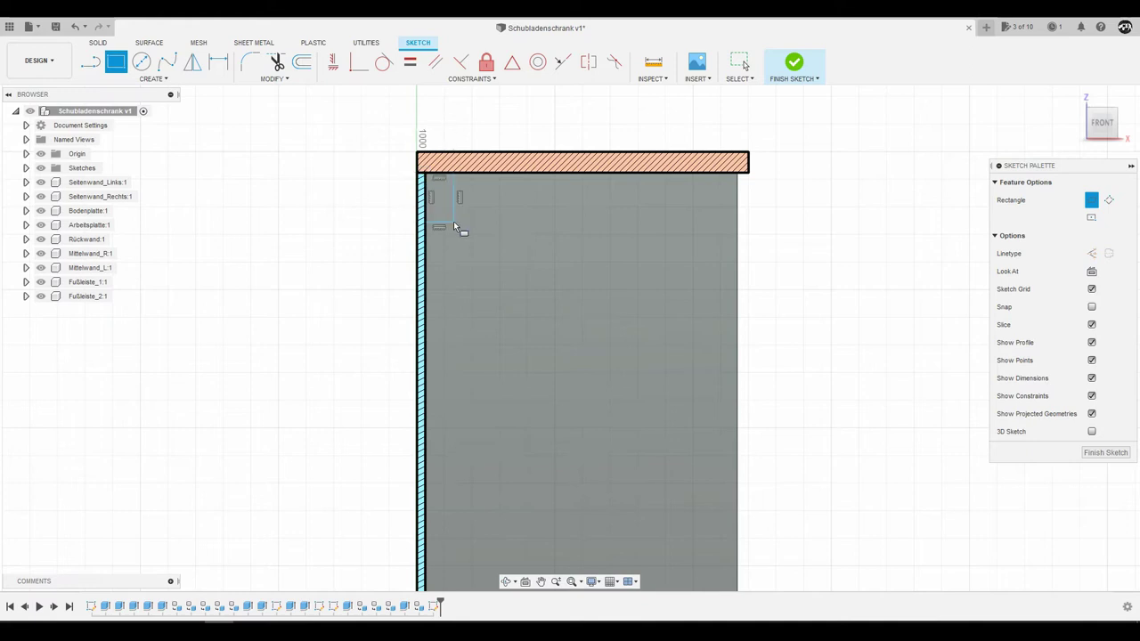
click(572, 187)
key(Escape)
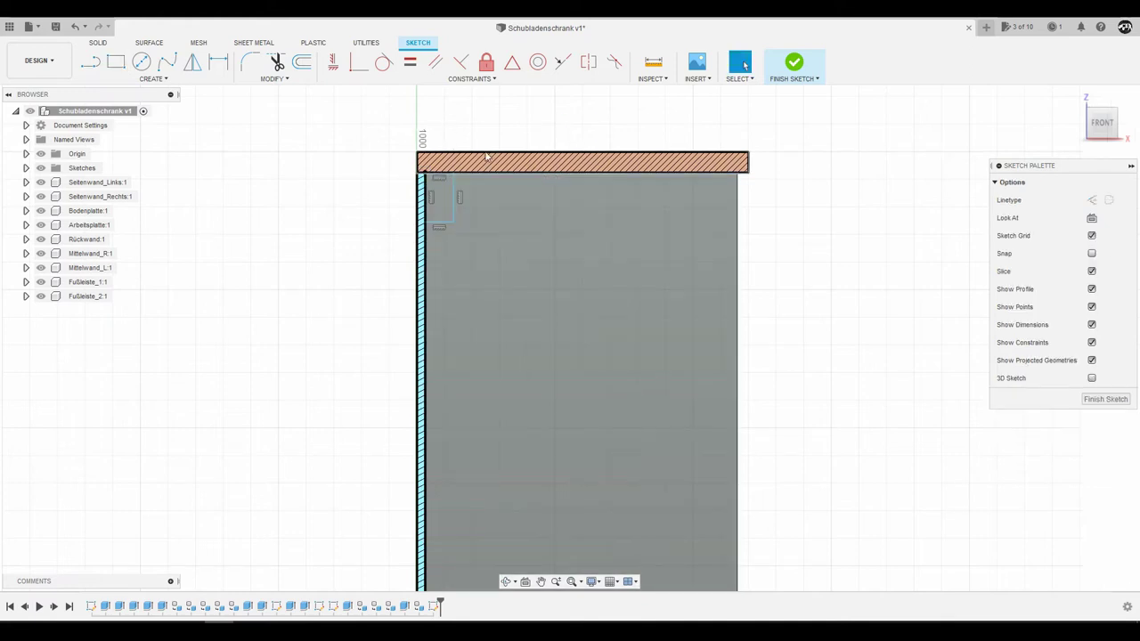
click(115, 61)
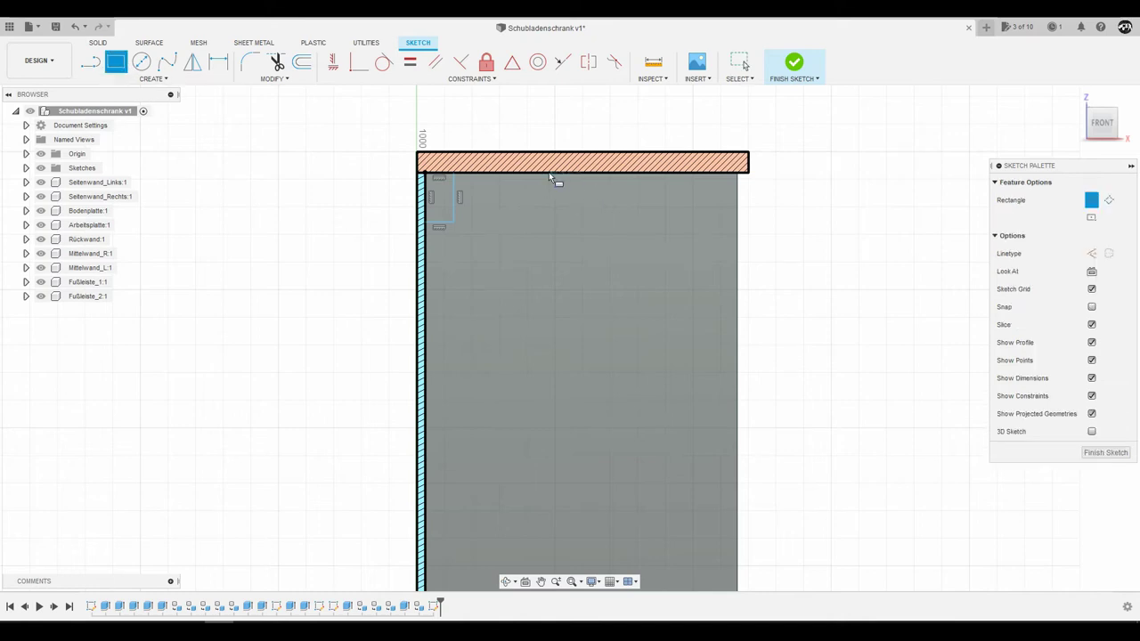
key(Escape)
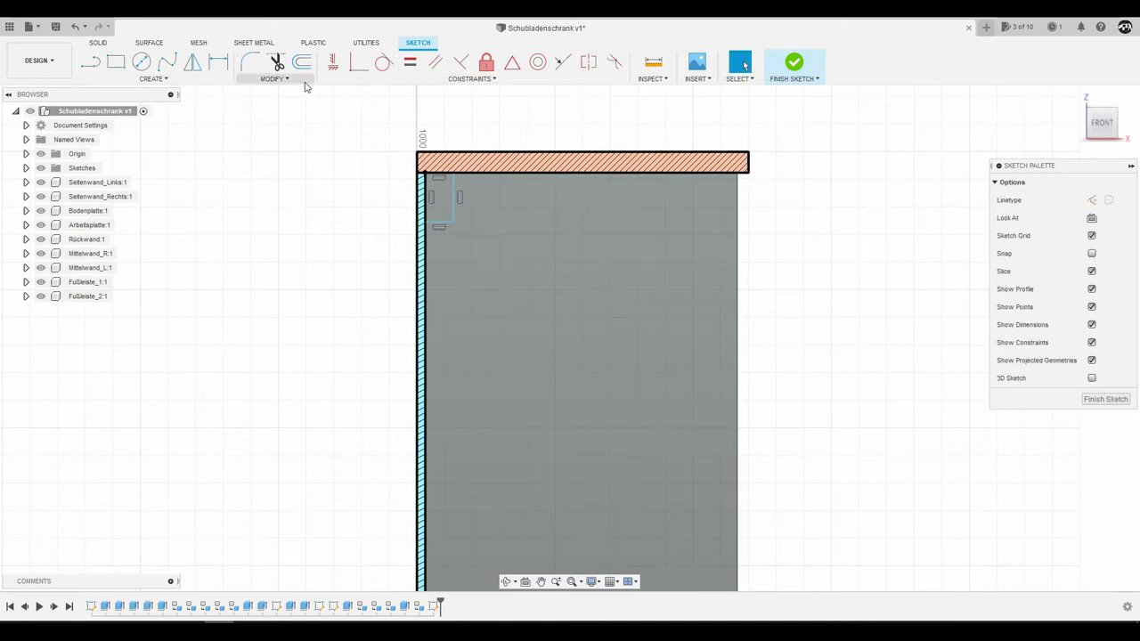
Draw a dashed construction centre line from the worktop down to the bottom panel
click(1091, 199)
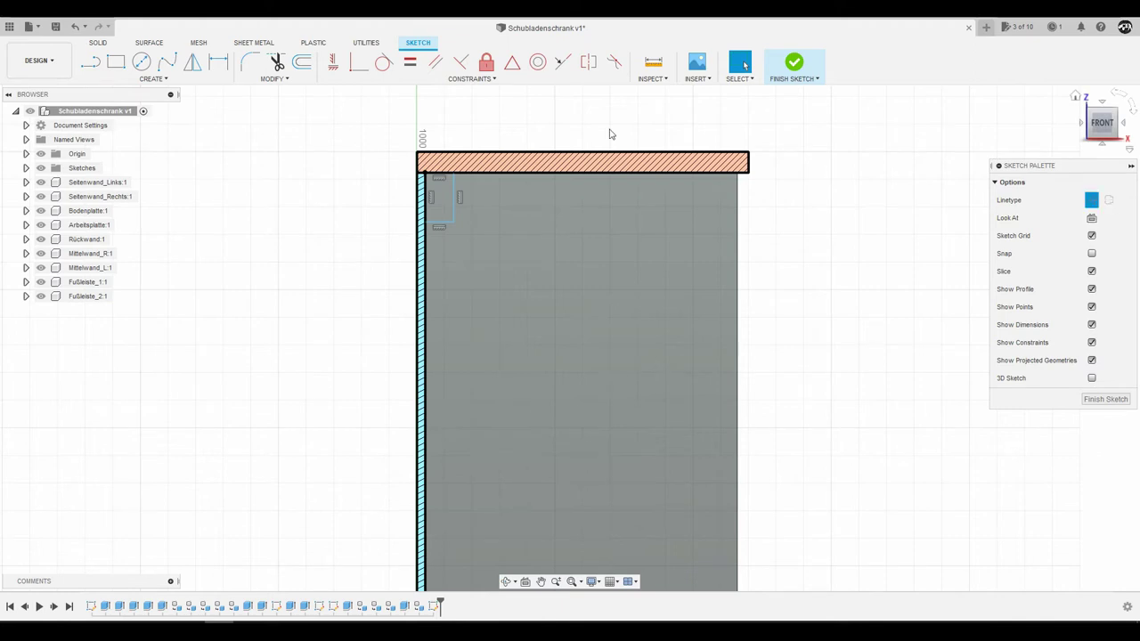
click(90, 62)
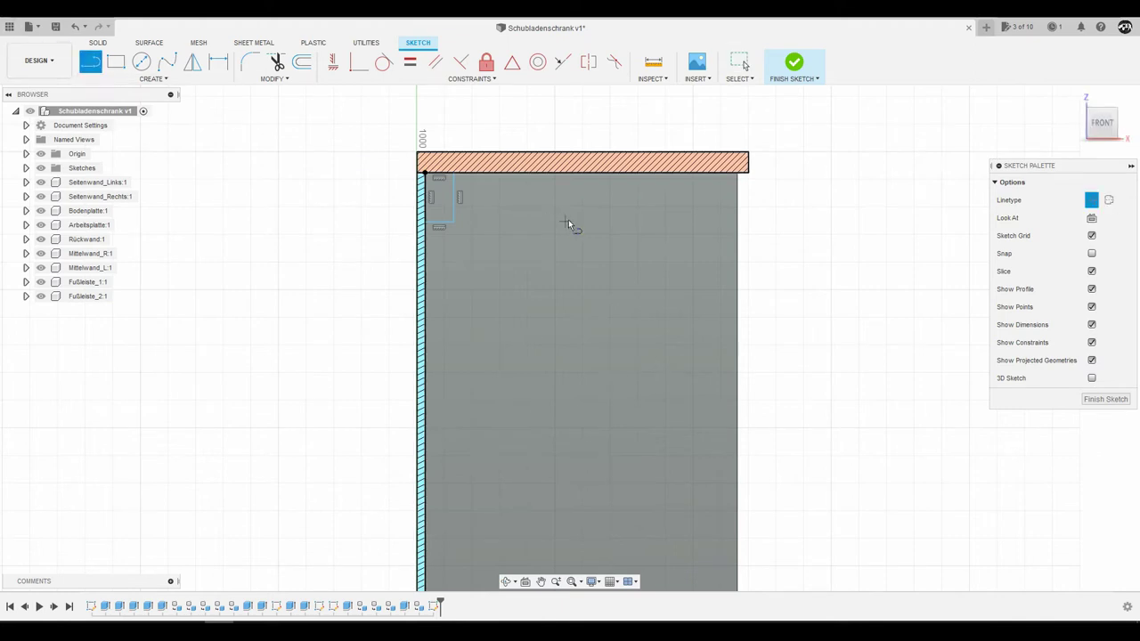
click(580, 173)
scroll(652, 103, down, 4)
scroll(622, 389, up, 2)
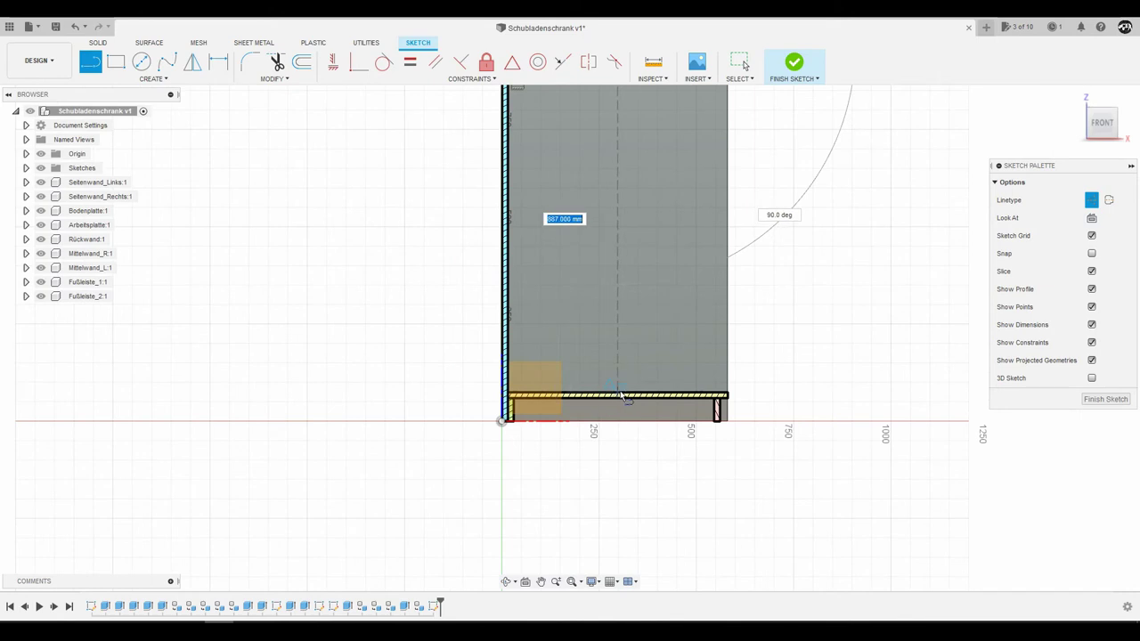
click(623, 397)
key(Escape)
scroll(573, 371, down, 3)
scroll(611, 197, up, 1)
scroll(611, 197, up, 6)
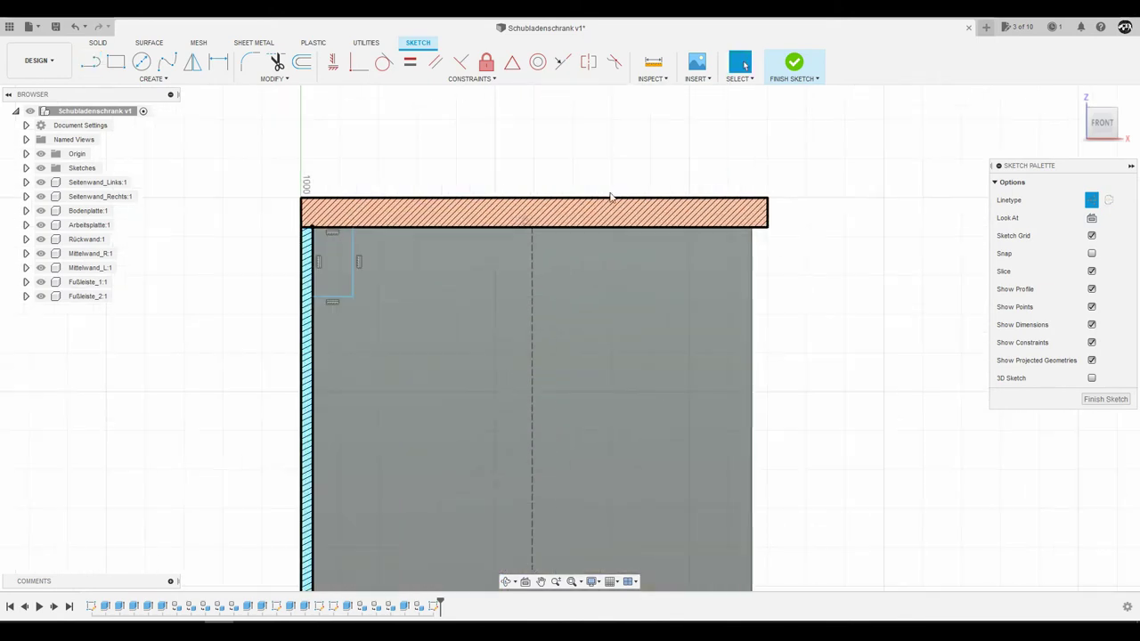
Draw two more rectangles under the worktop, one on the centre line and one at right
click(126, 64)
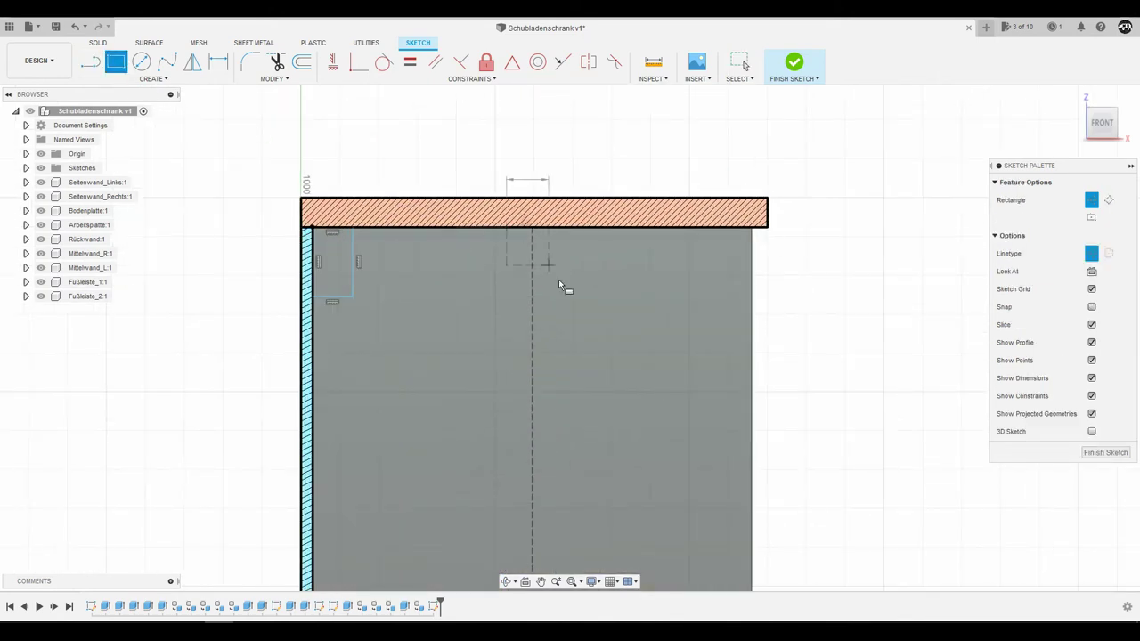
key(Escape)
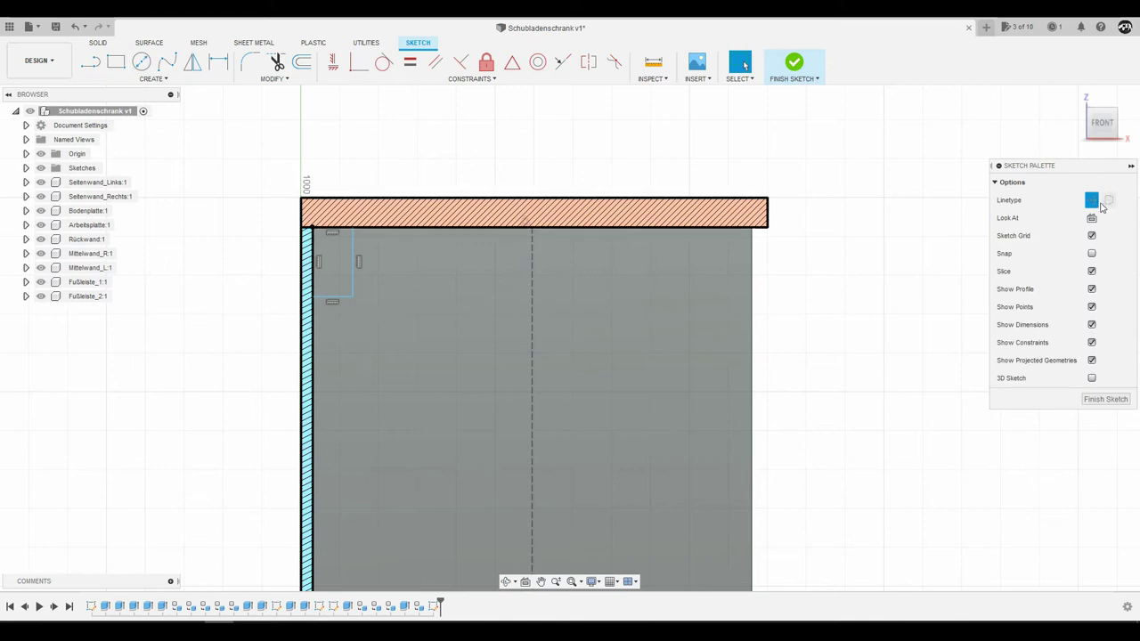
click(117, 64)
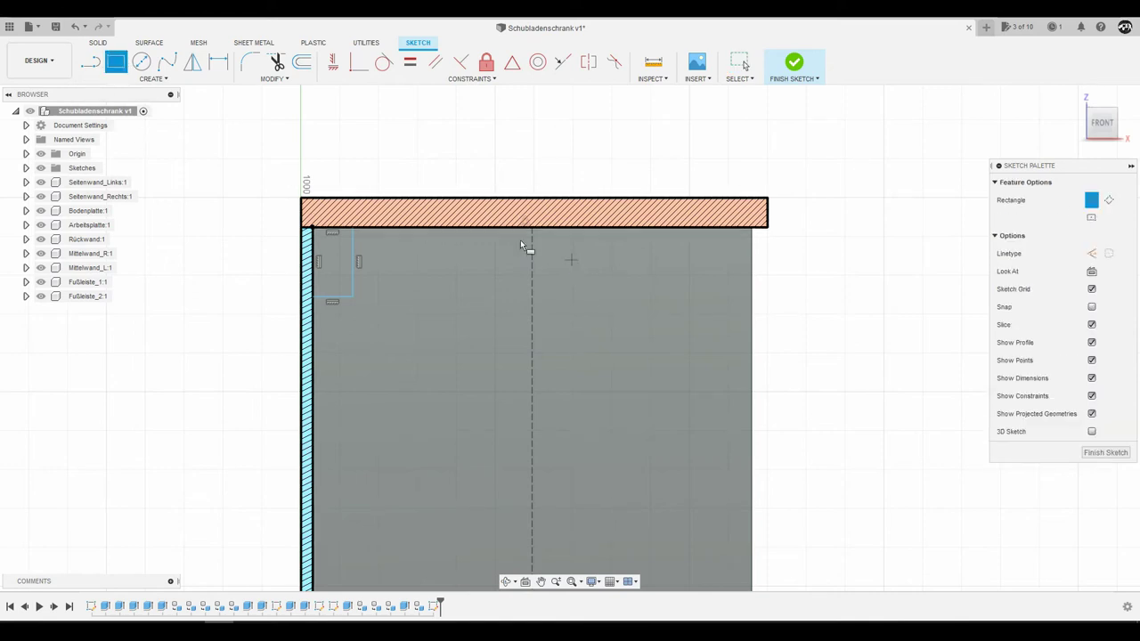
click(564, 308)
key(Escape)
click(116, 62)
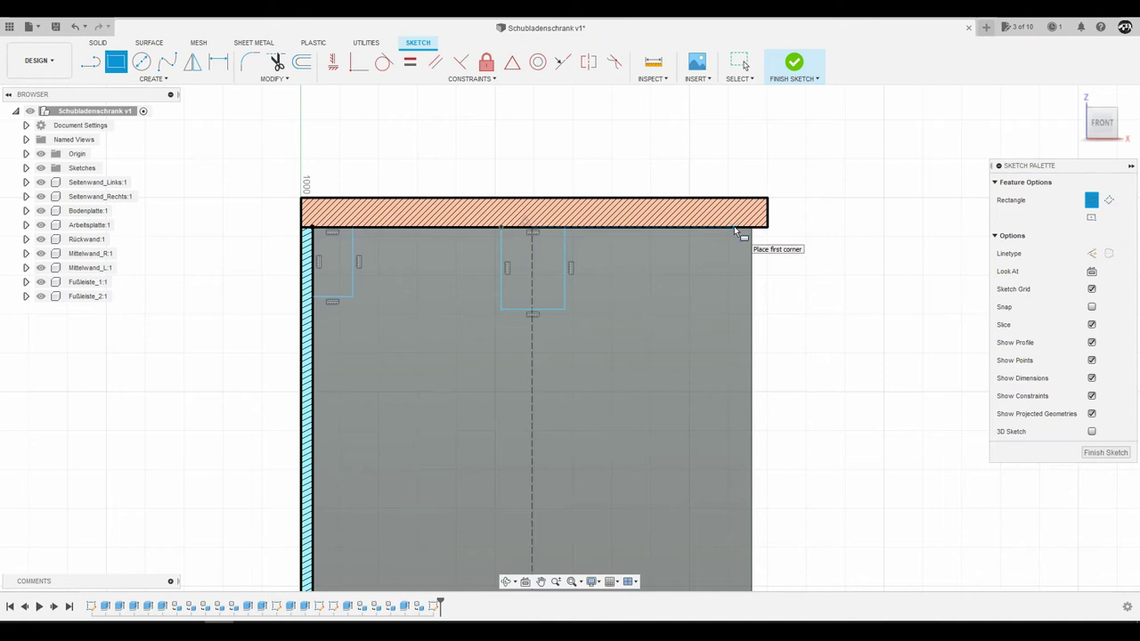
mouse_move(733, 227)
shift+middle_down()
mouse_move(735, 258)
mouse_move(738, 241)
shift+middle_up()
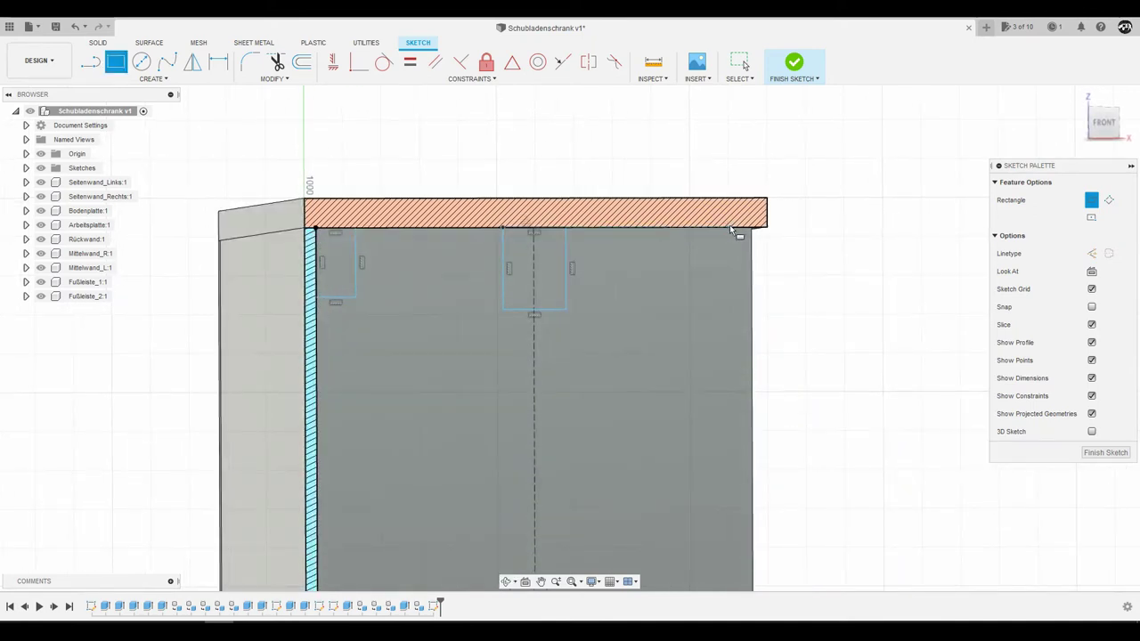
click(696, 310)
Dimension the left rectangle to 48 high and 24 wide
key(Escape)
key(d)
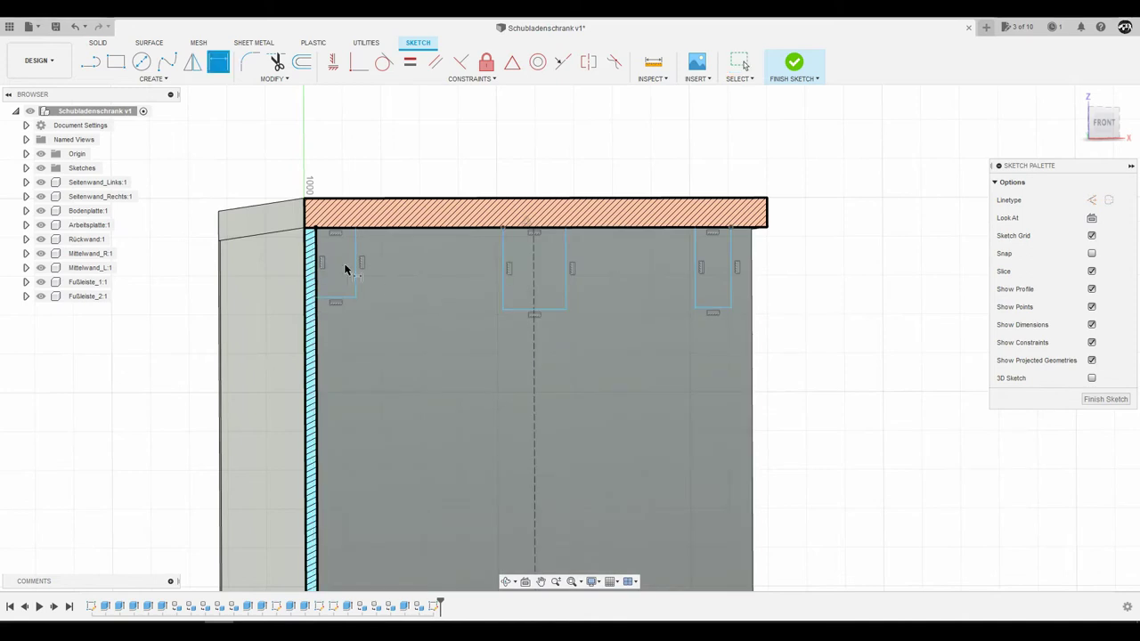
click(355, 267)
click(397, 276)
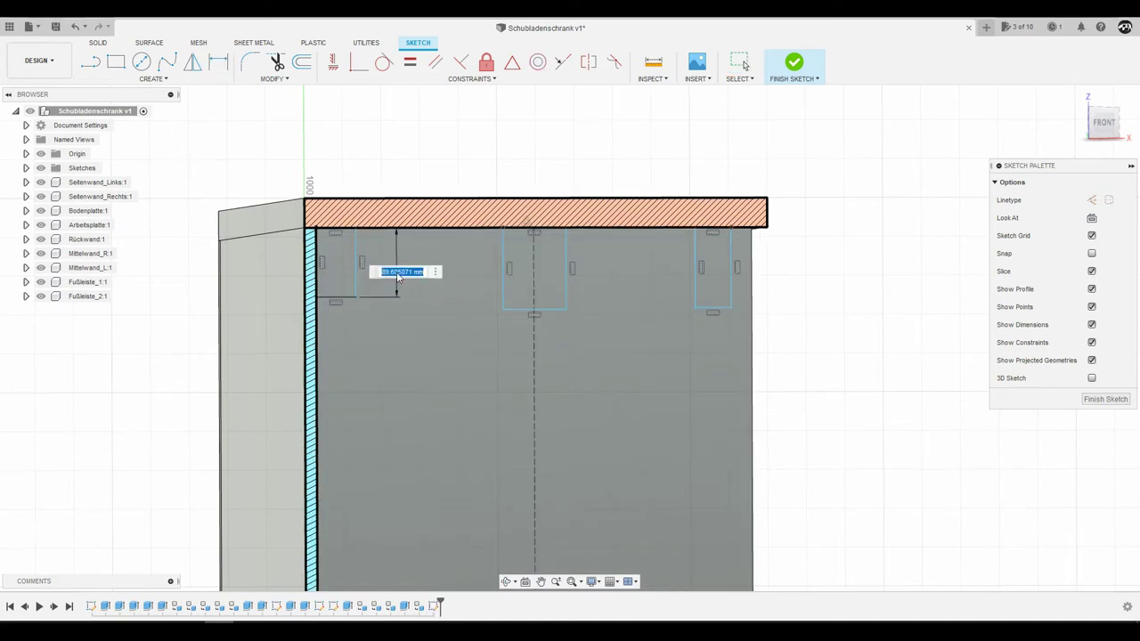
text(45)
key(Return)
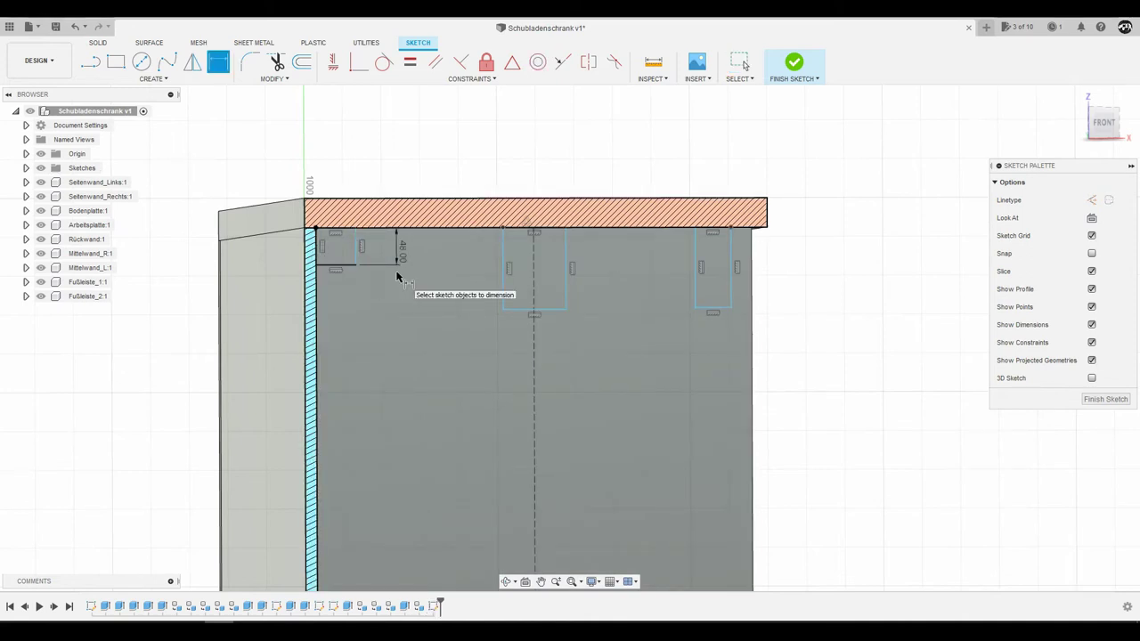
click(335, 266)
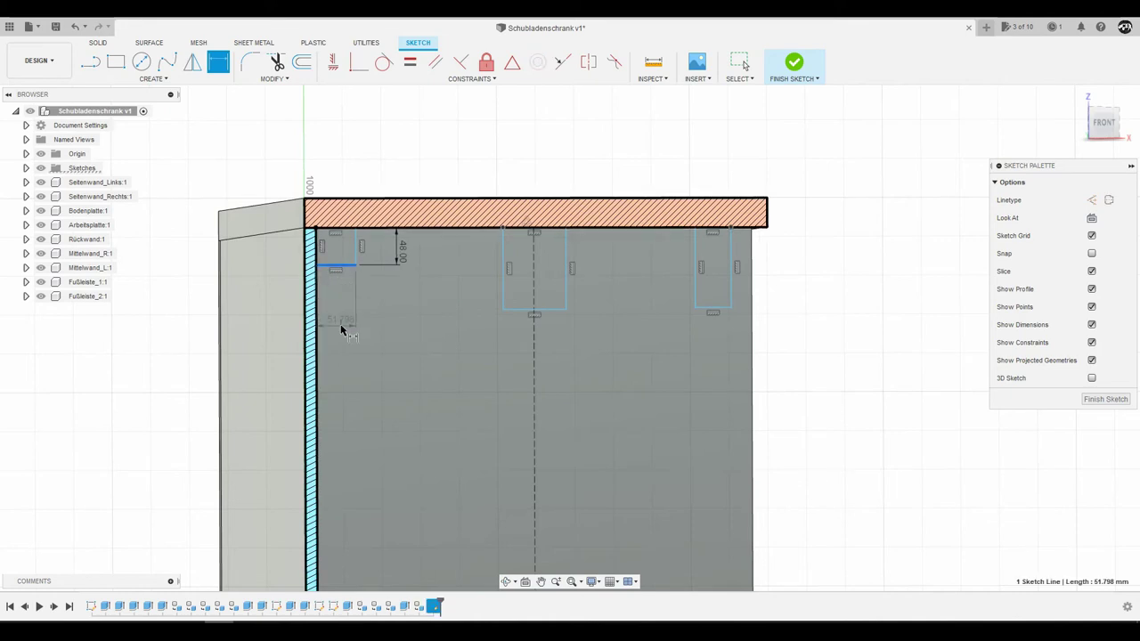
click(342, 326)
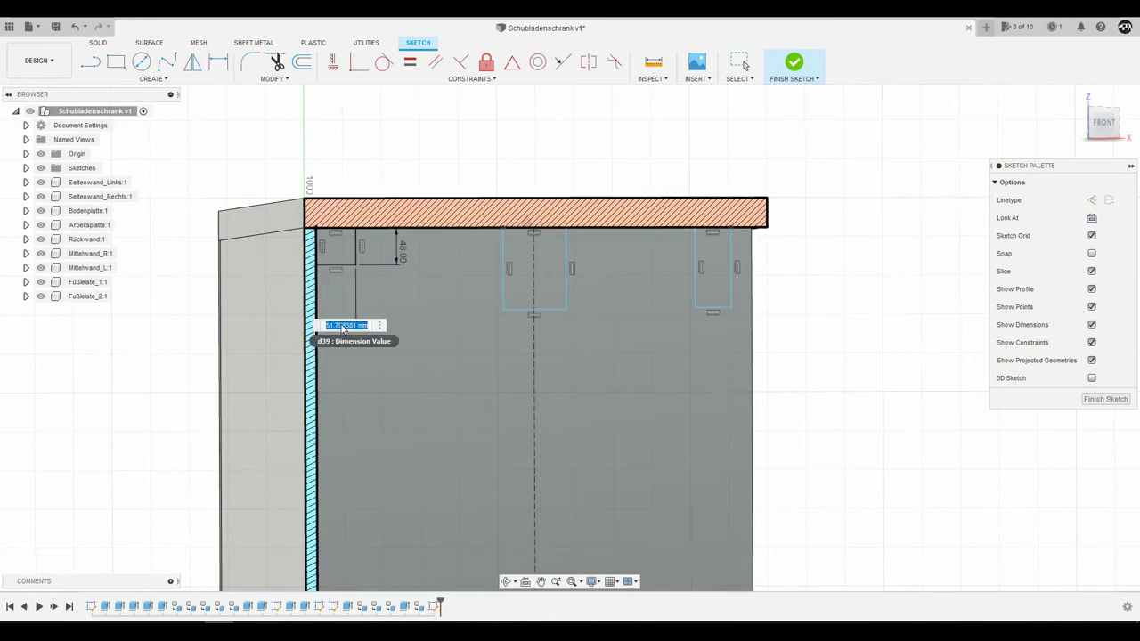
text(24)
key(Return)
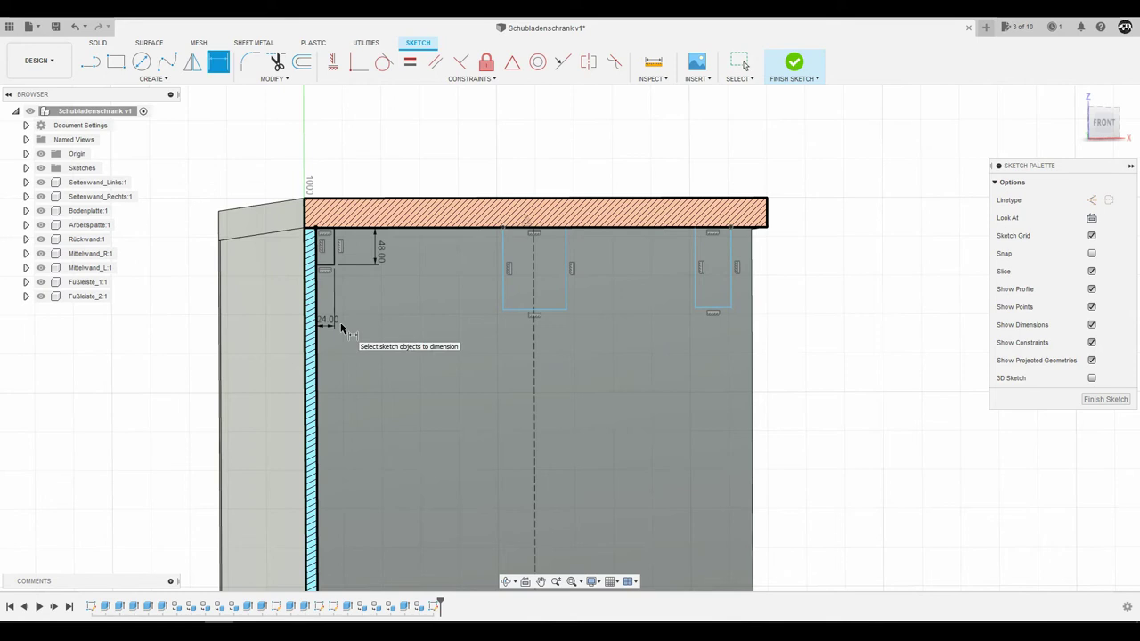
scroll(543, 304, up, 1)
Dimension the middle rectangle to 24 wide and 48 high
click(539, 313)
click(550, 329)
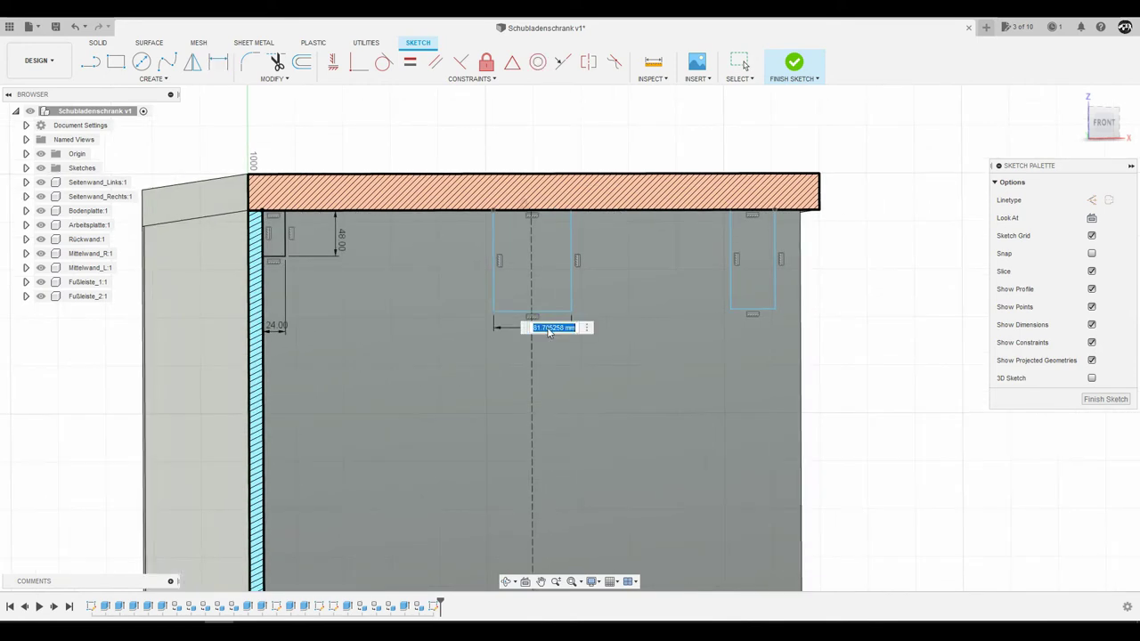
text(34)
key(Return)
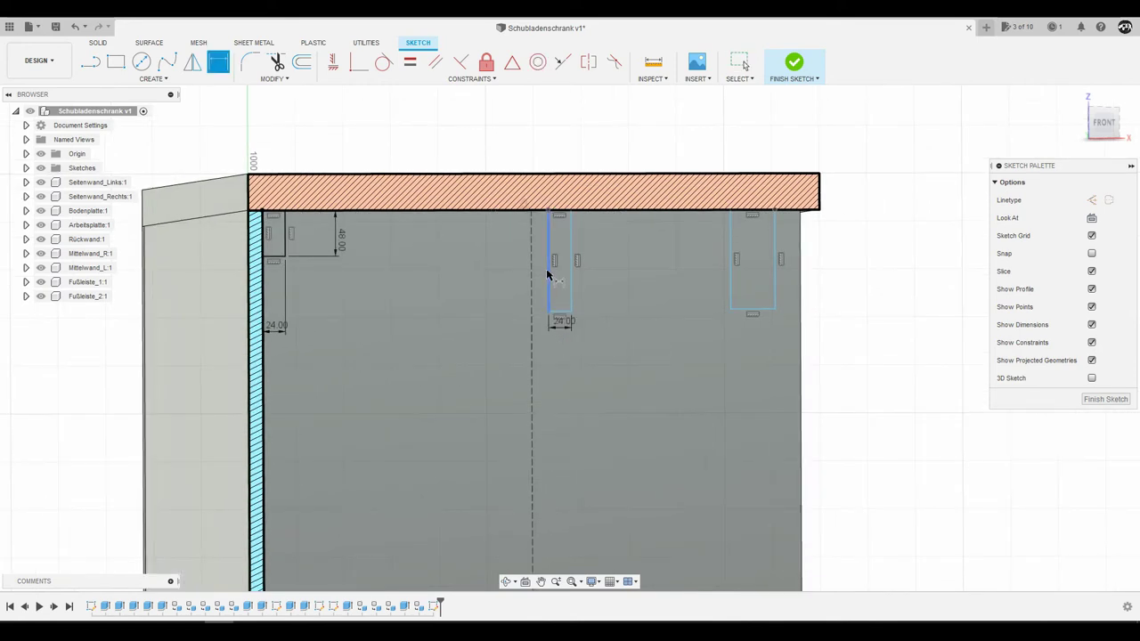
click(547, 275)
click(505, 273)
text(8)
key(Return)
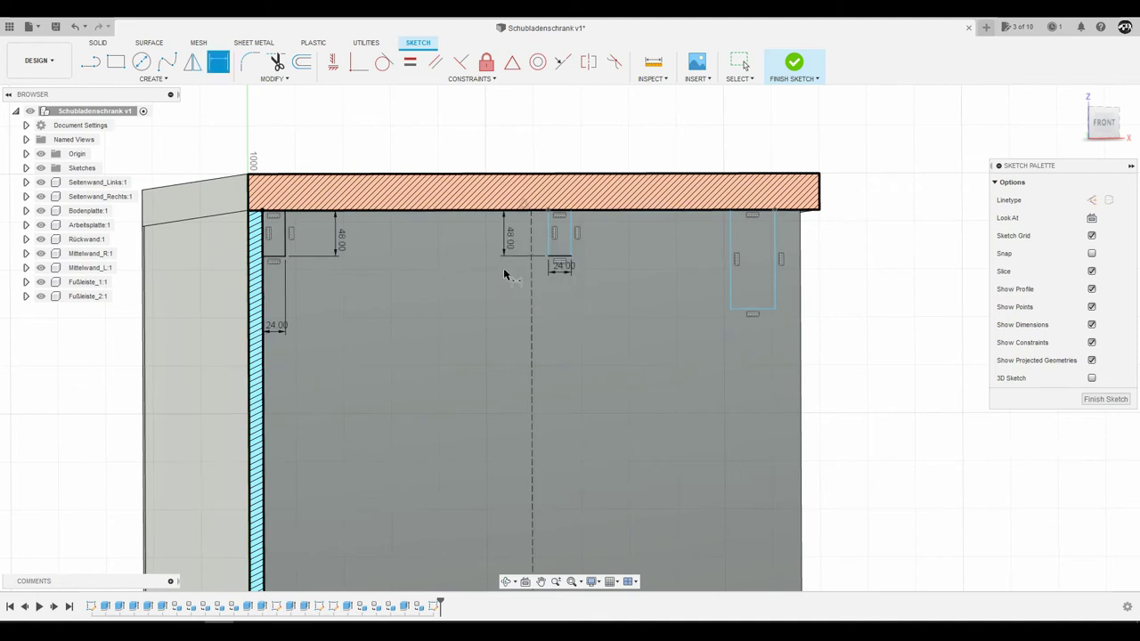
Dimension the right rectangle to 48 high and 24 wide
click(775, 267)
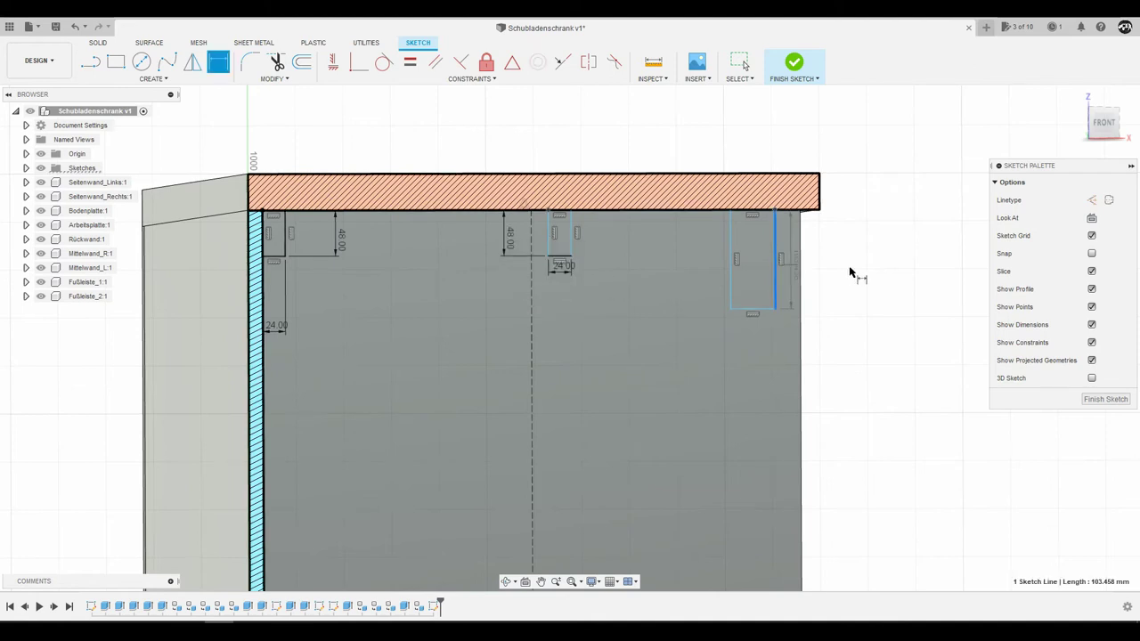
click(850, 271)
text(8)
key(Return)
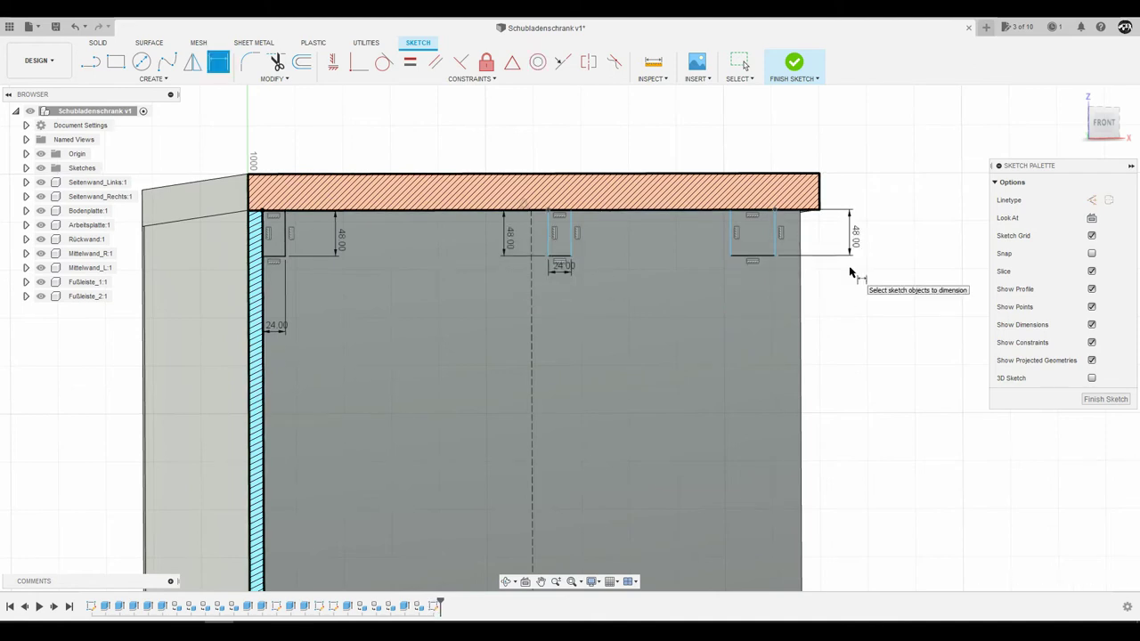
click(730, 281)
click(746, 309)
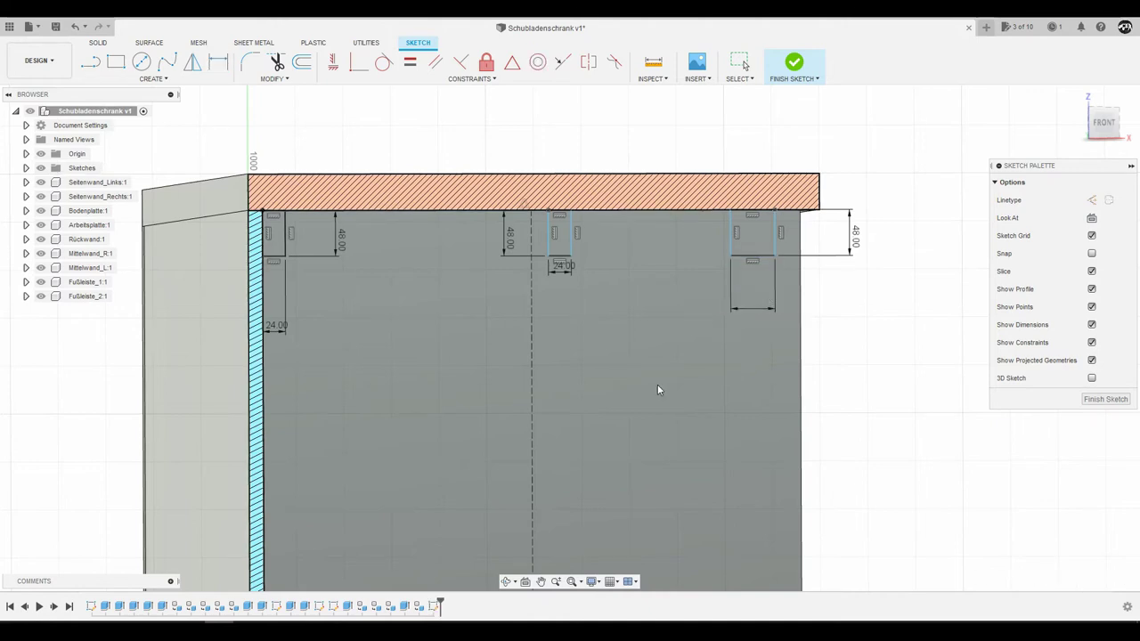
text(24)
key(Return)
Place the right rectangle 15 mm from the cabinet's right side
scroll(664, 382, down, 2)
scroll(677, 312, up, 3)
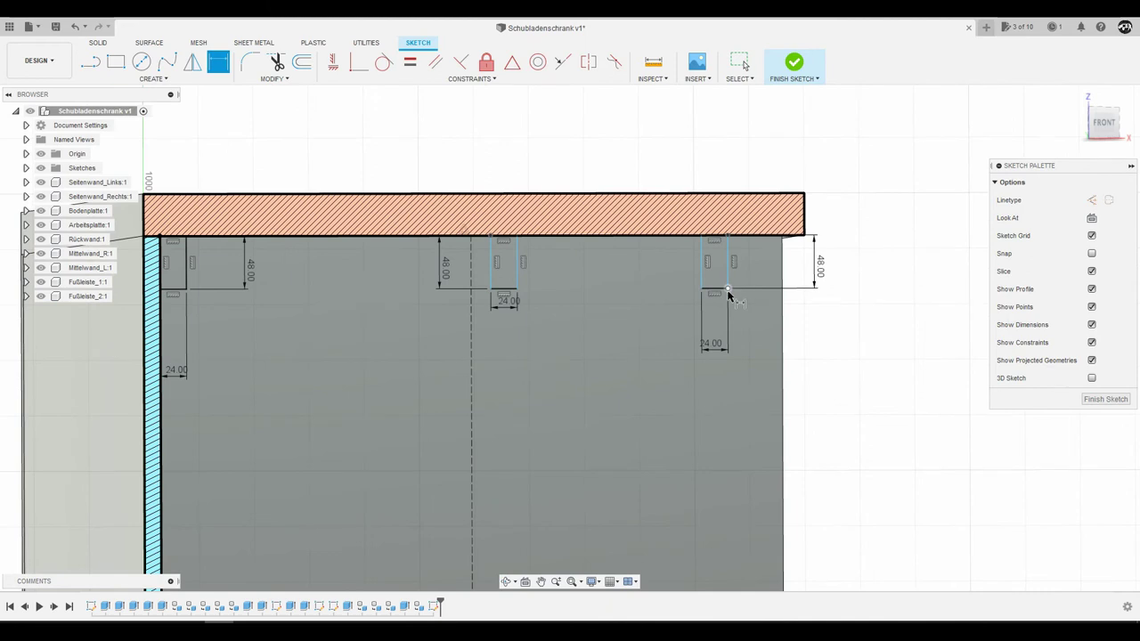
click(727, 290)
shift+click(781, 339)
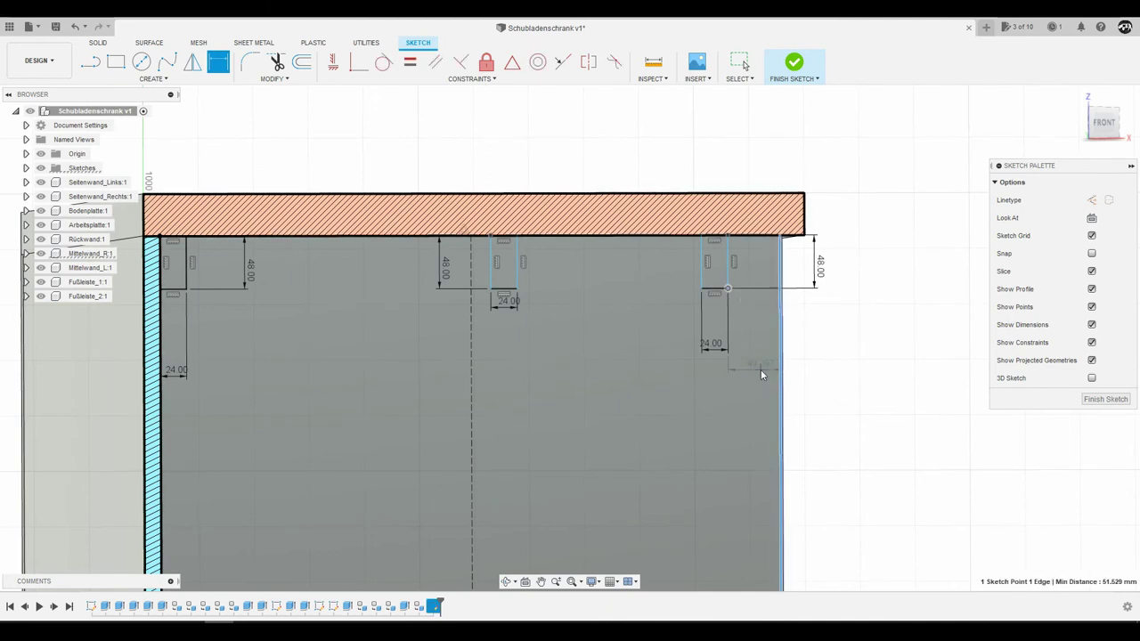
click(761, 374)
text(15)
key(Return)
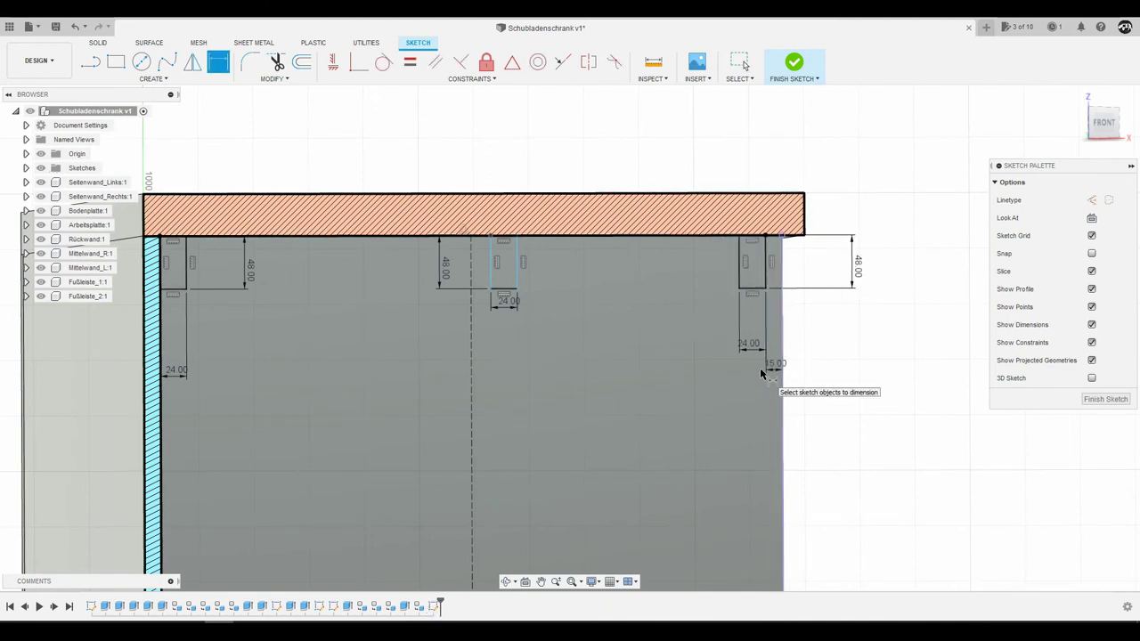
scroll(692, 360, down, 2)
scroll(659, 322, up, 2)
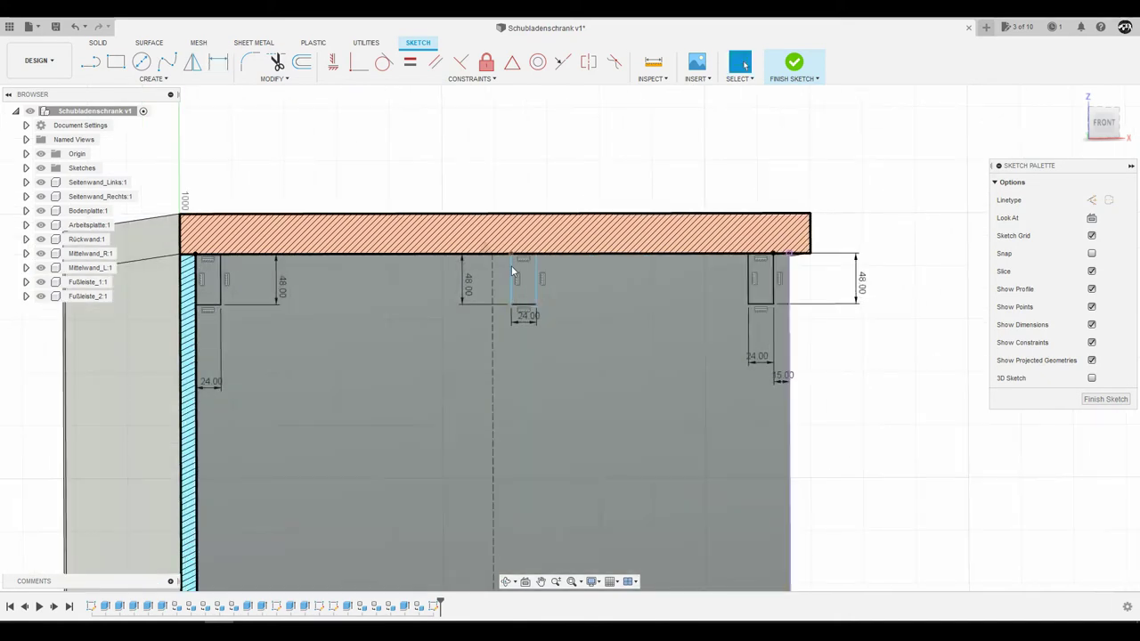
Make the middle slot symmetric about the dashed centre line
click(589, 62)
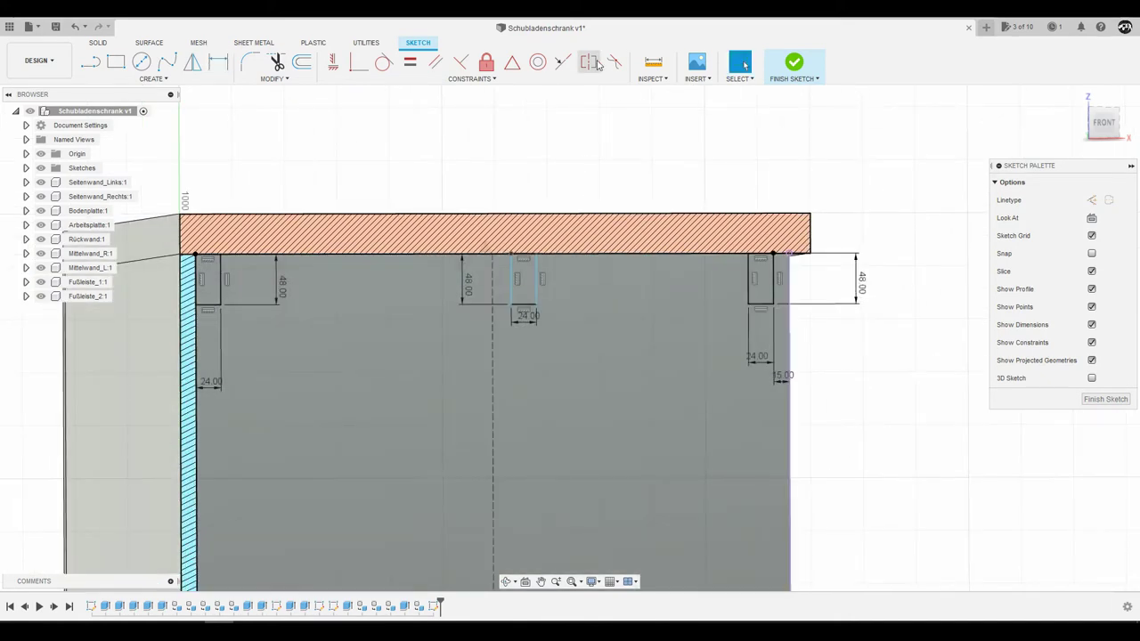
click(536, 299)
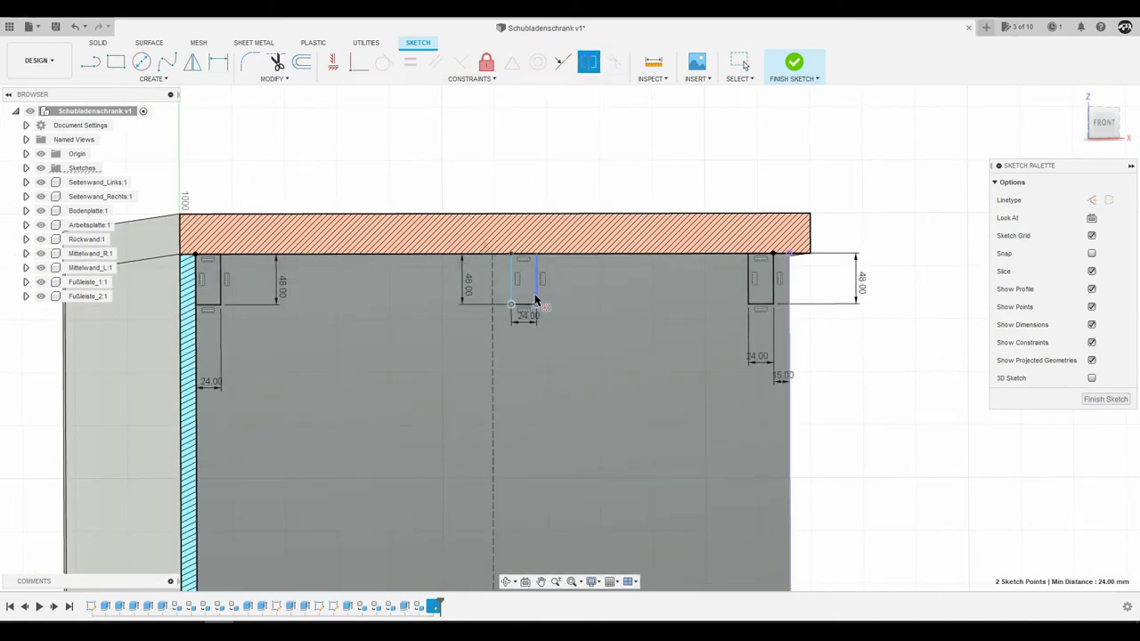
click(495, 336)
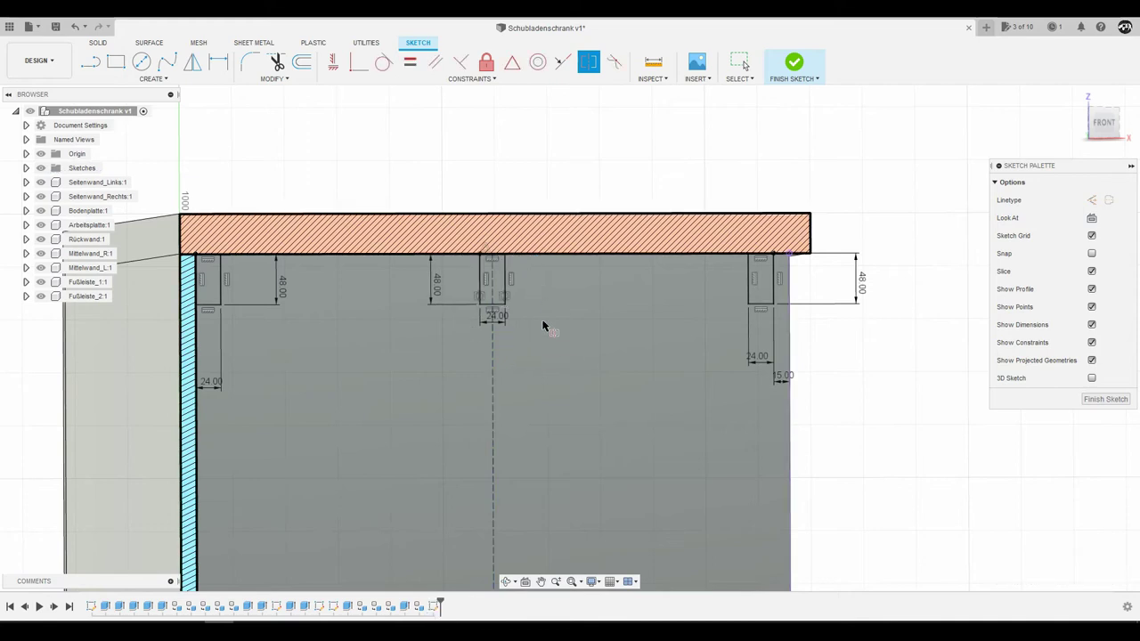
shift+middle_drag(543, 326, 517, 285)
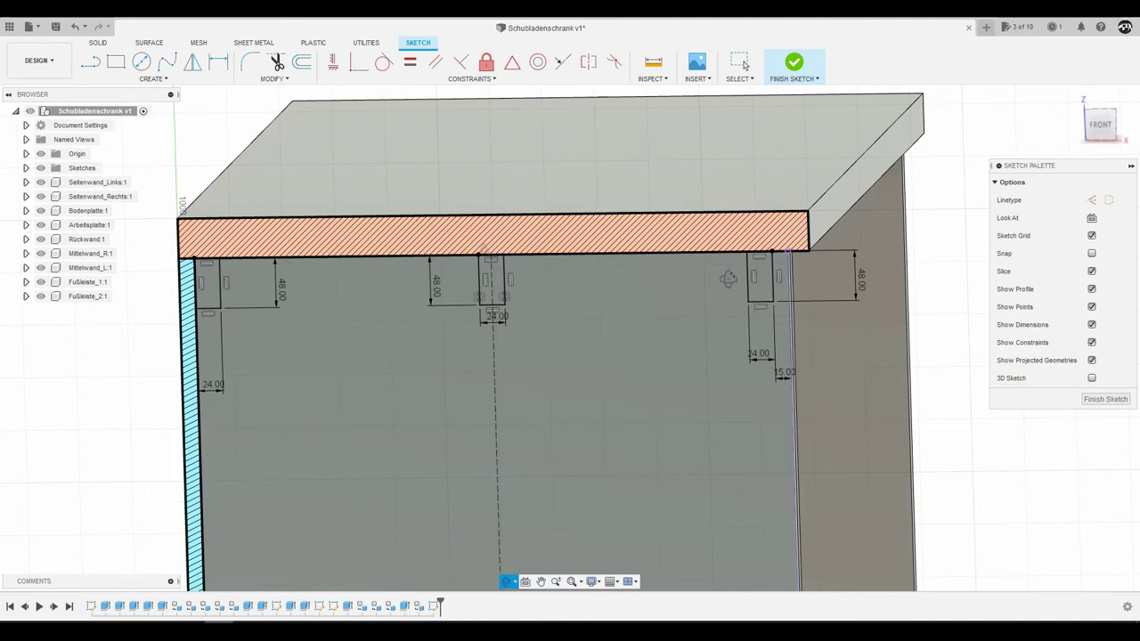
mouse_move(730, 277)
shift+middle_down()
mouse_move(682, 287)
mouse_move(730, 285)
shift+middle_up()
text(ssym)
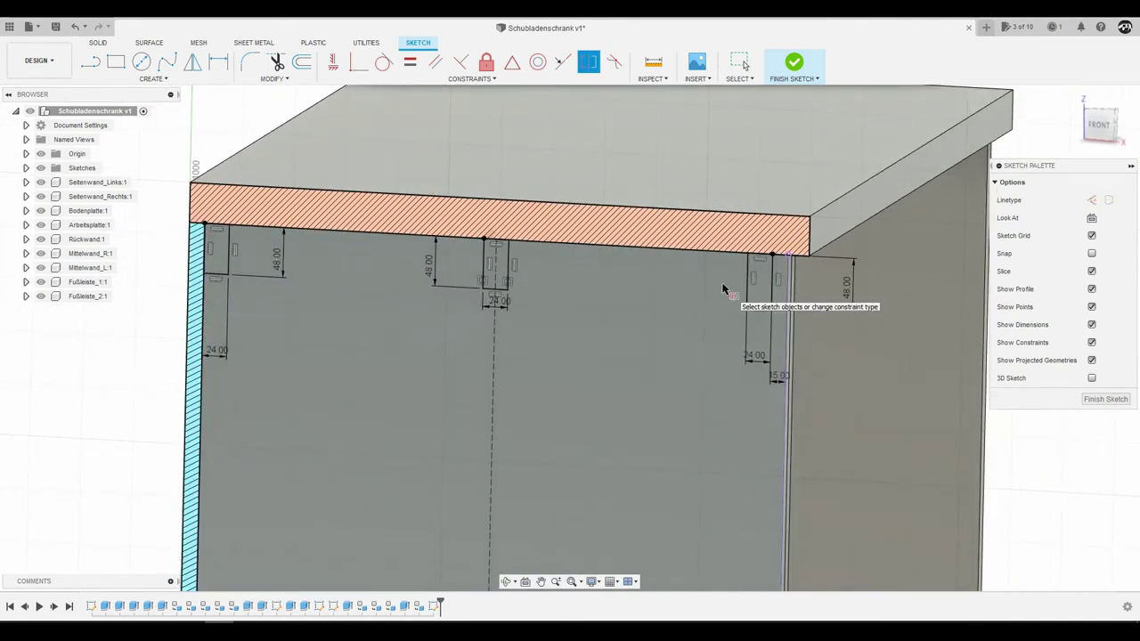
key(Return)
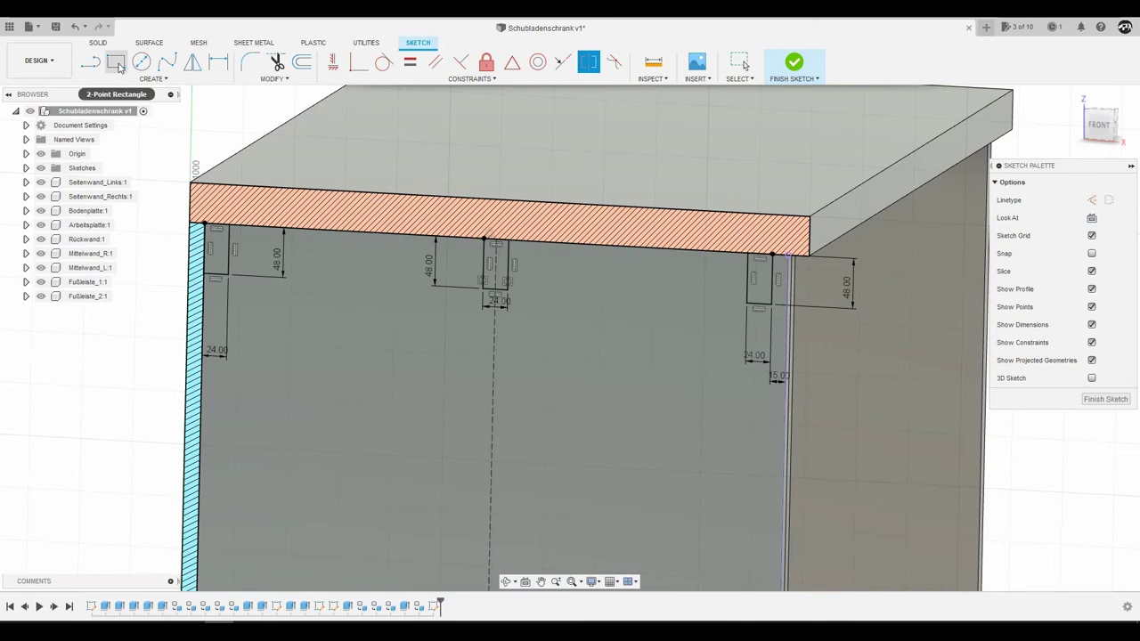
Start a line at the right slot's corner, then view the sketch plane straight on
click(90, 62)
scroll(721, 249, up, 3)
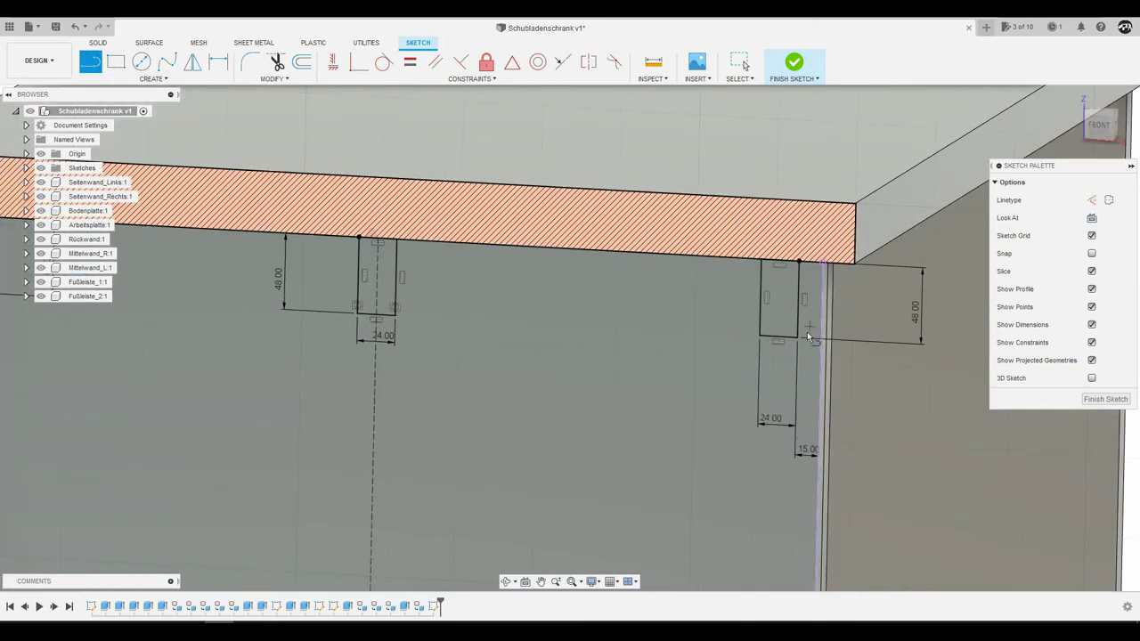
click(826, 340)
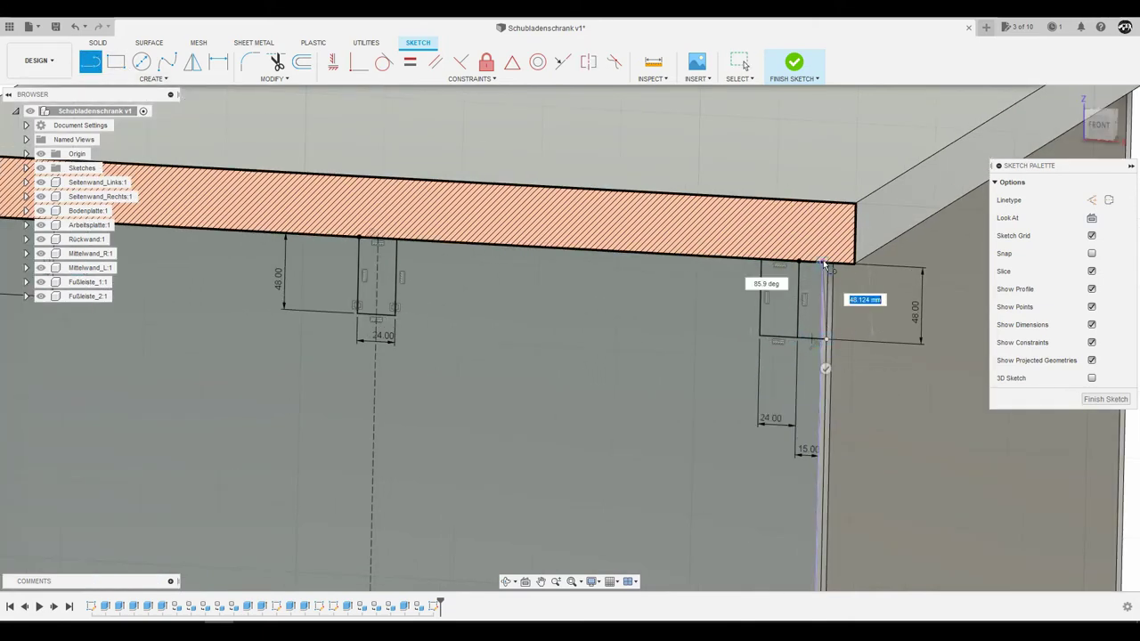
mouse_move(864, 295)
shift+middle_down()
mouse_move(864, 316)
mouse_move(882, 303)
shift+middle_up()
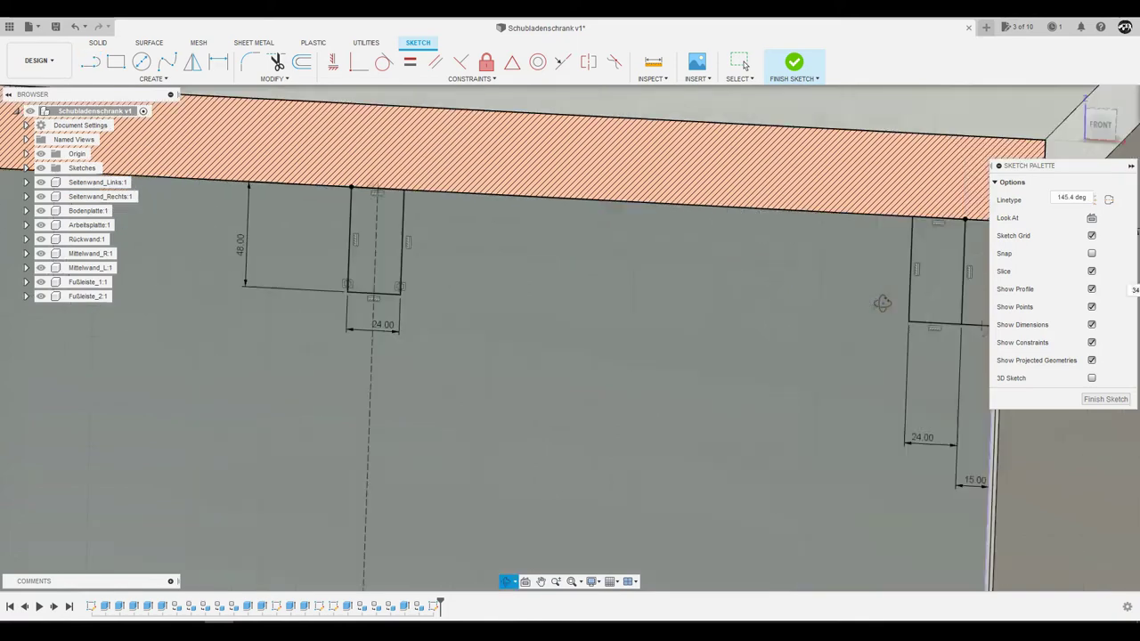
scroll(824, 314, down, 5)
key(Escape)
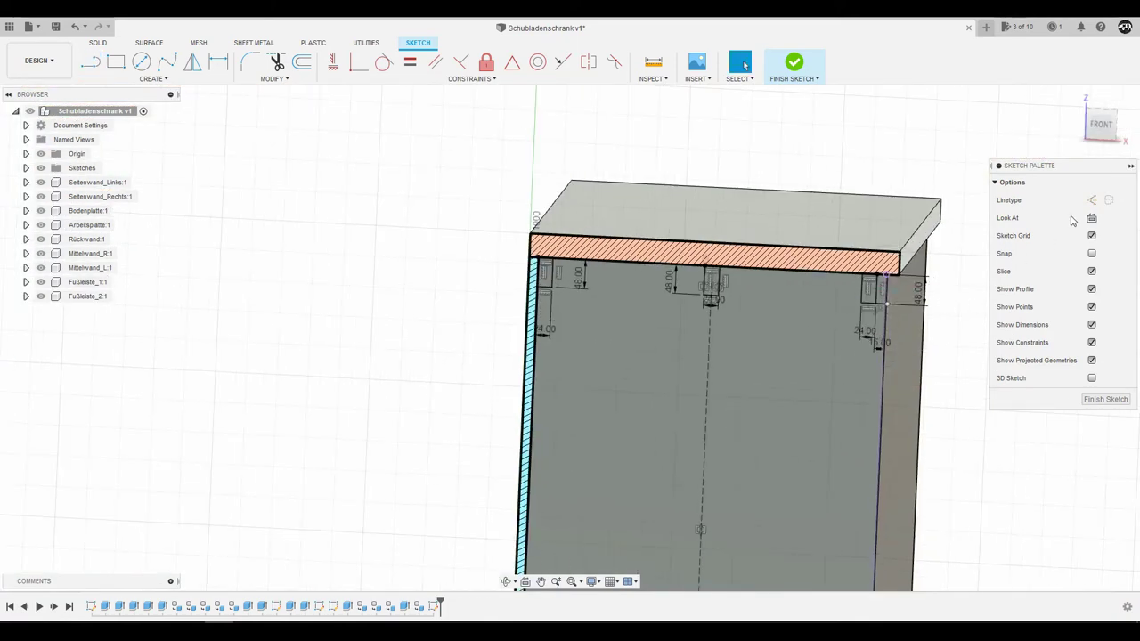
click(1092, 218)
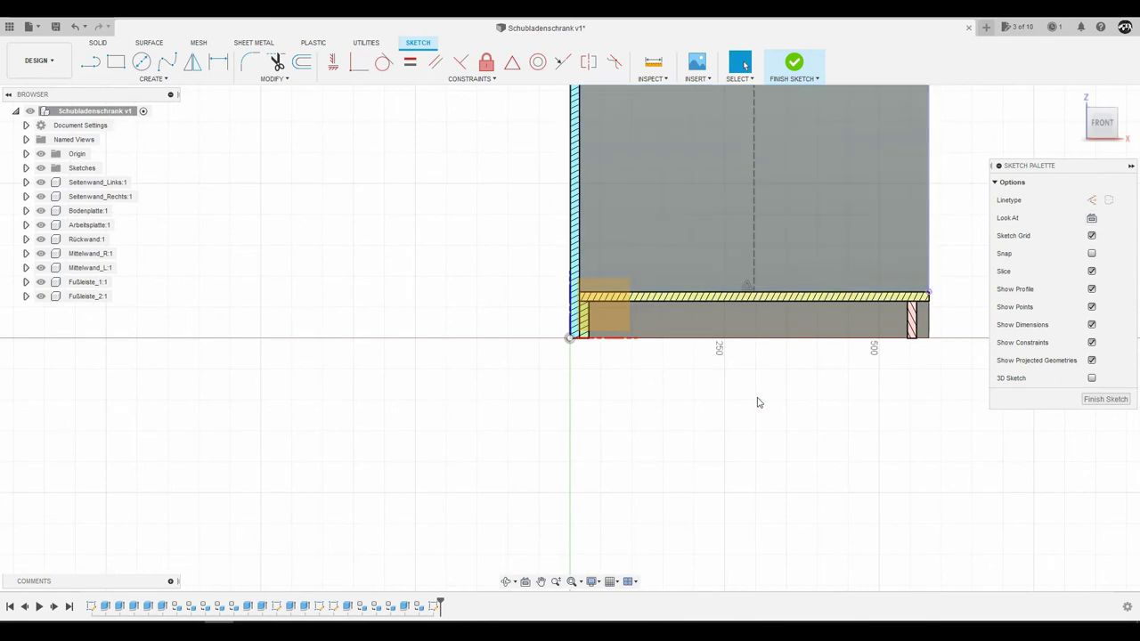
scroll(756, 400, down, 4)
scroll(822, 160, up, 2)
scroll(787, 203, up, 5)
scroll(766, 267, up, 2)
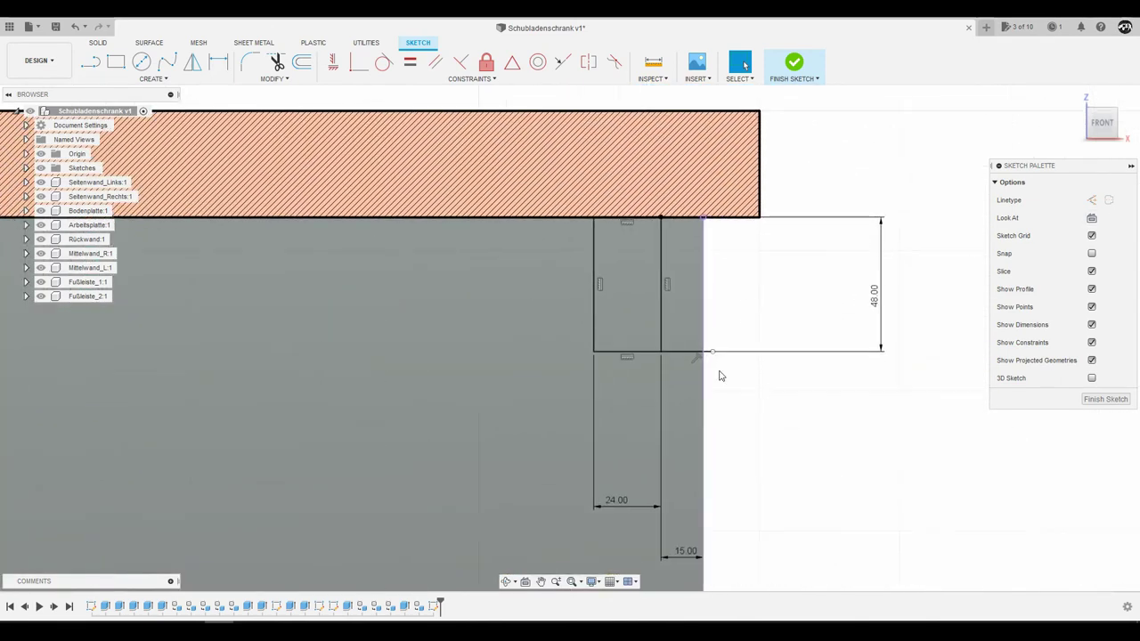
scroll(716, 360, up, 4)
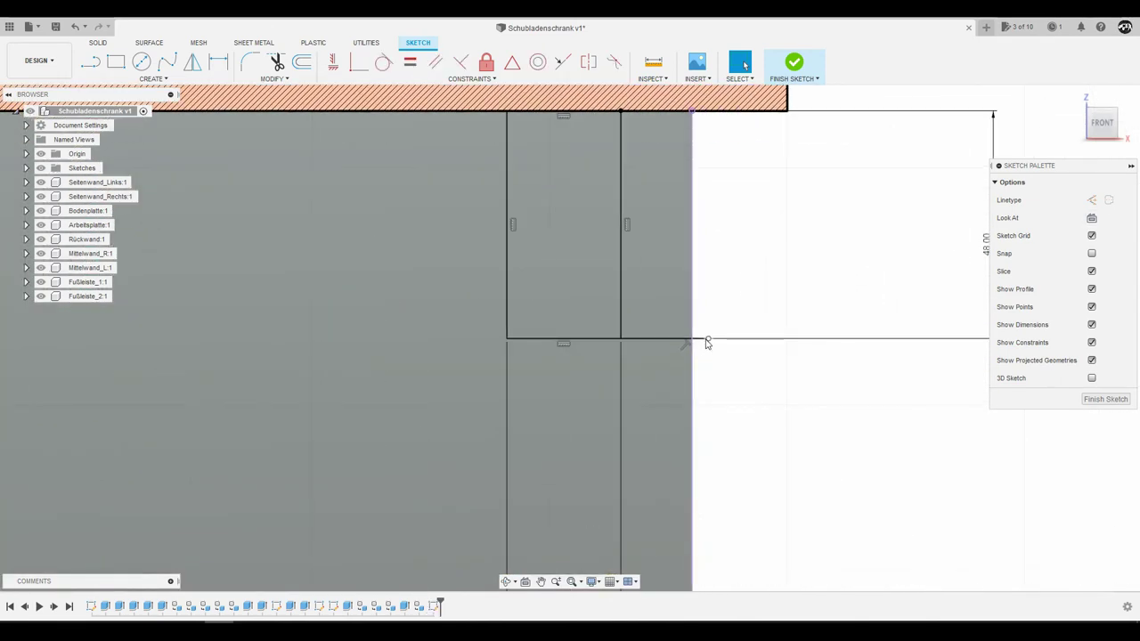
key(Escape)
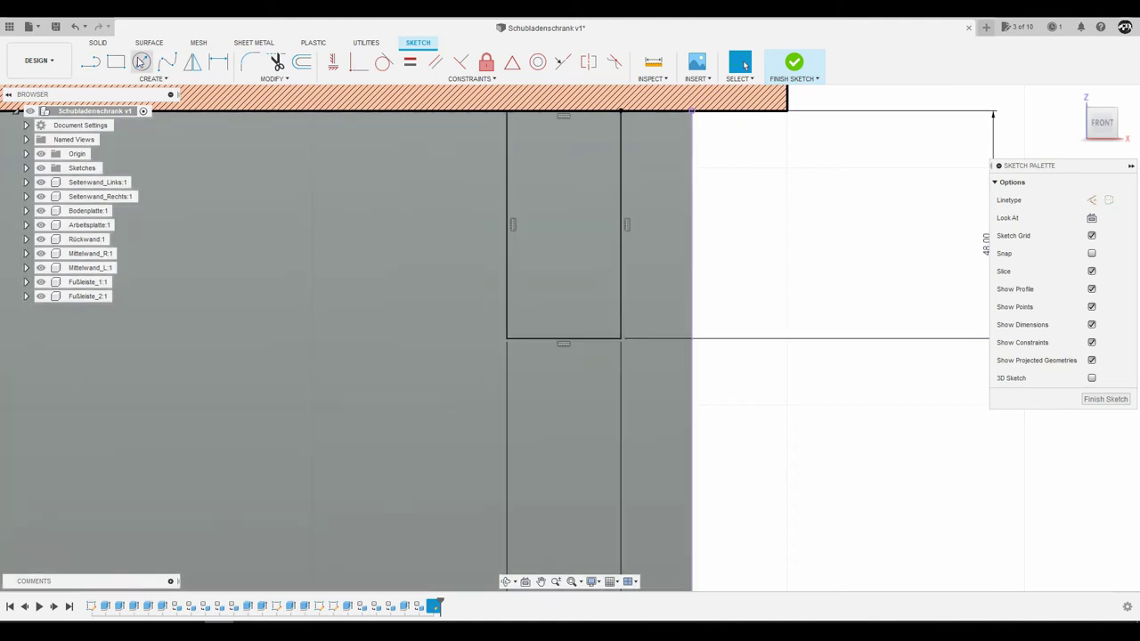
Draw lines closing the right corner profile to the cabinet edge and finish the sketch
click(623, 338)
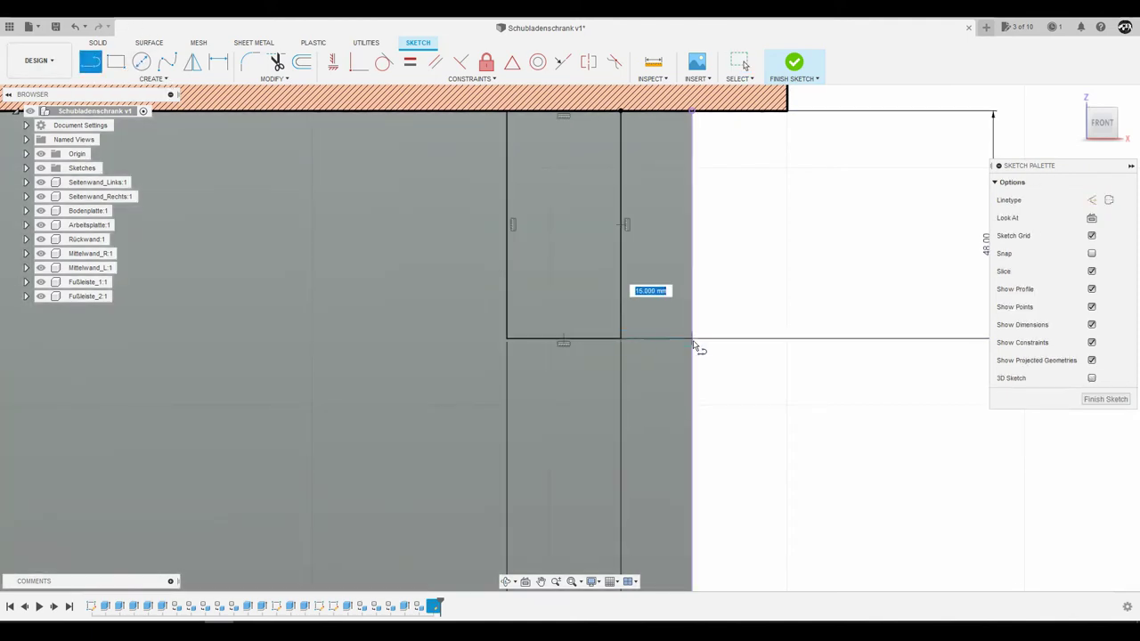
click(693, 339)
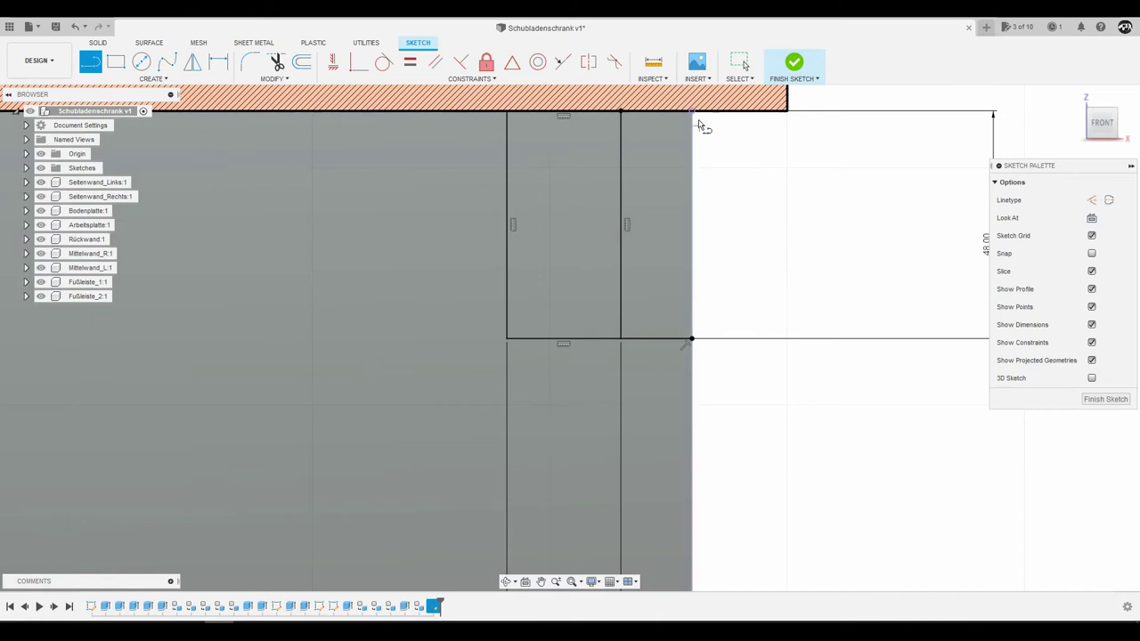
click(621, 114)
key(Escape)
scroll(740, 285, down, 5)
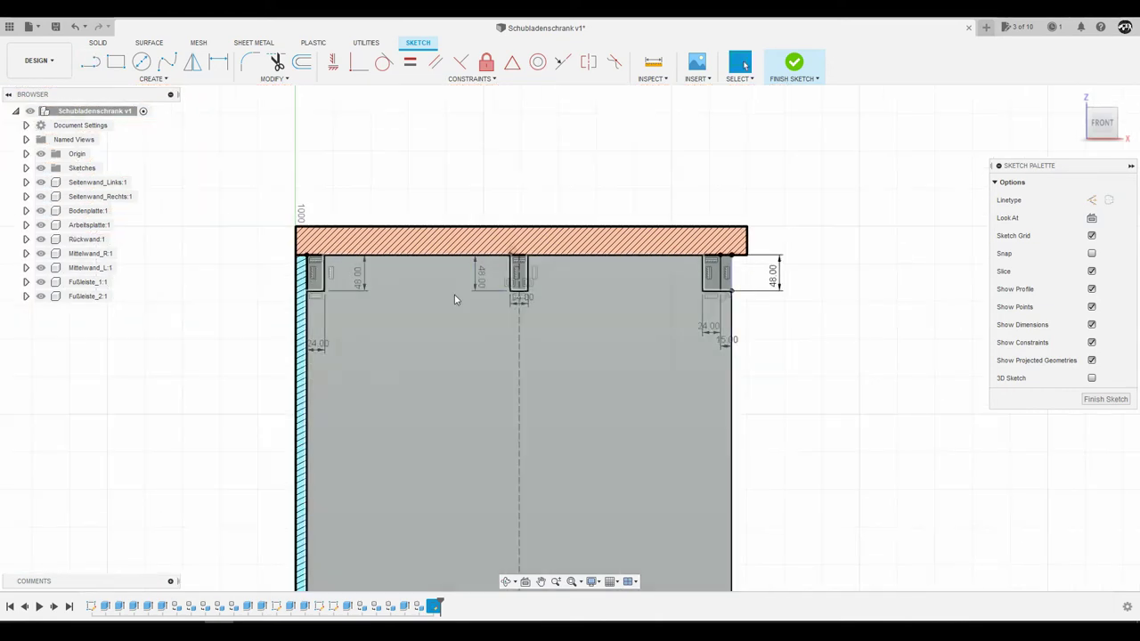
scroll(455, 299, up, 3)
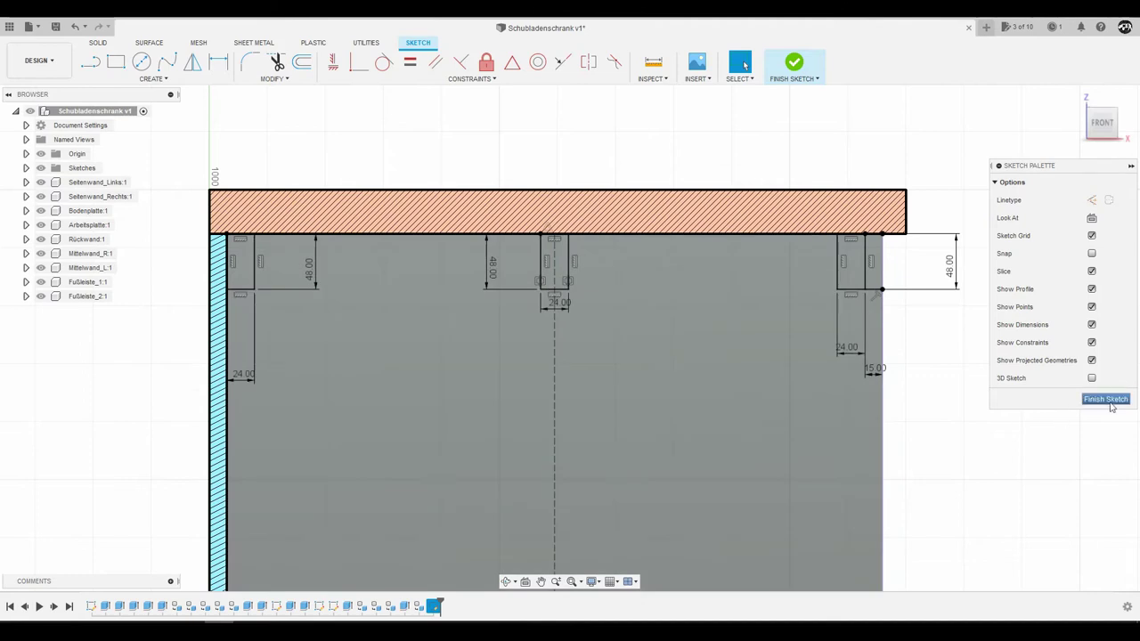
click(1112, 405)
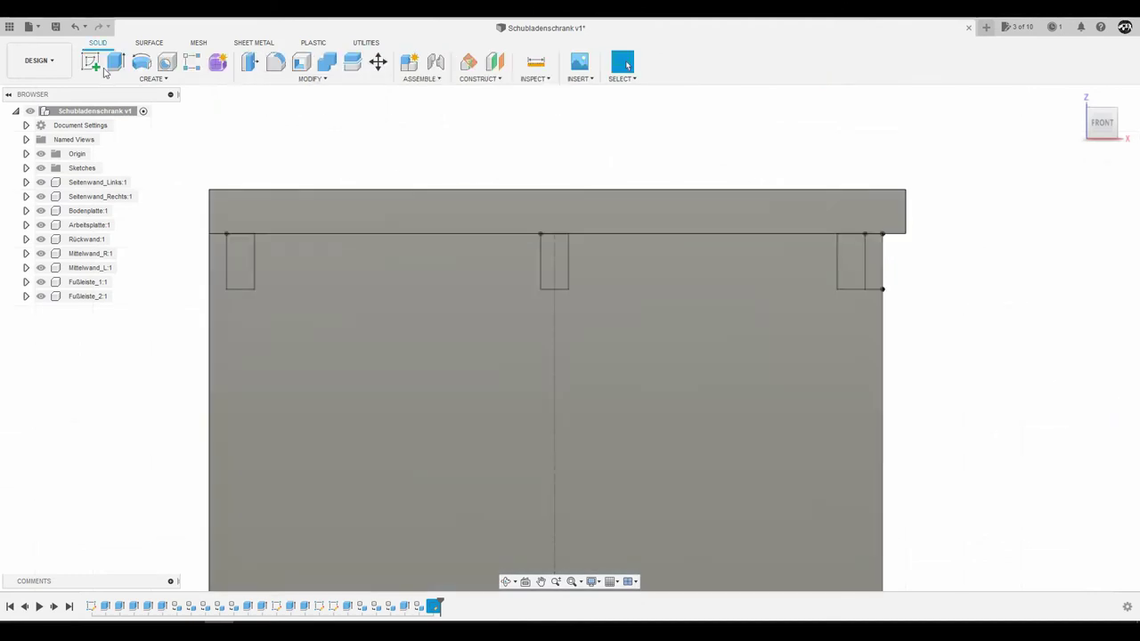
Extrude-cut the right slot profile 30 mm deep into the top of the partition
click(114, 64)
scroll(873, 283, up, 2)
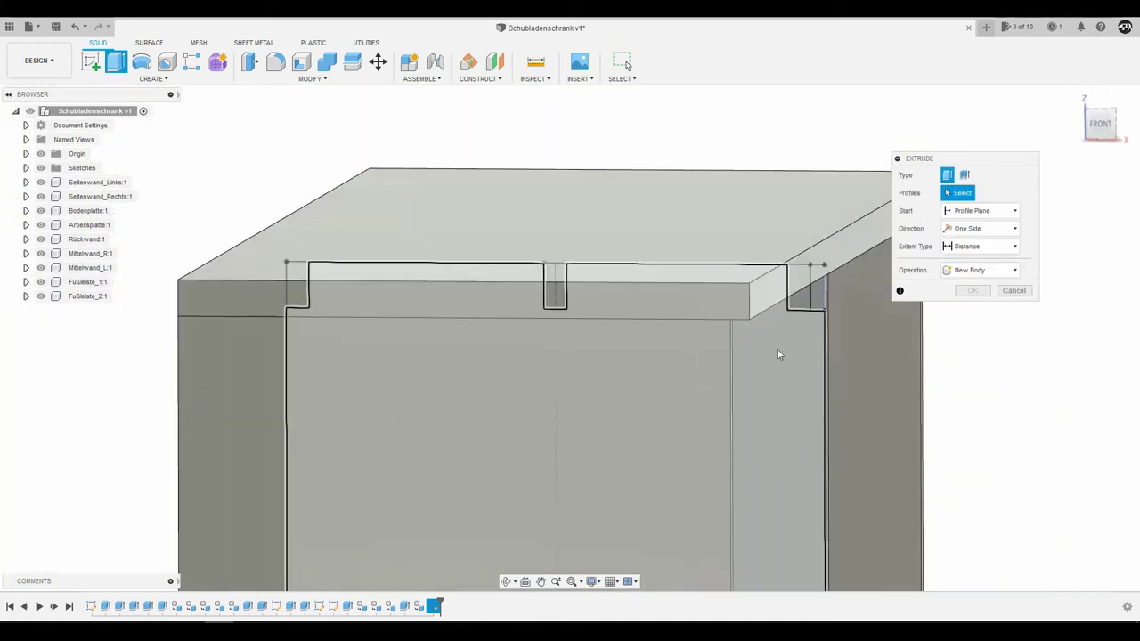
scroll(777, 355, up, 3)
click(795, 285)
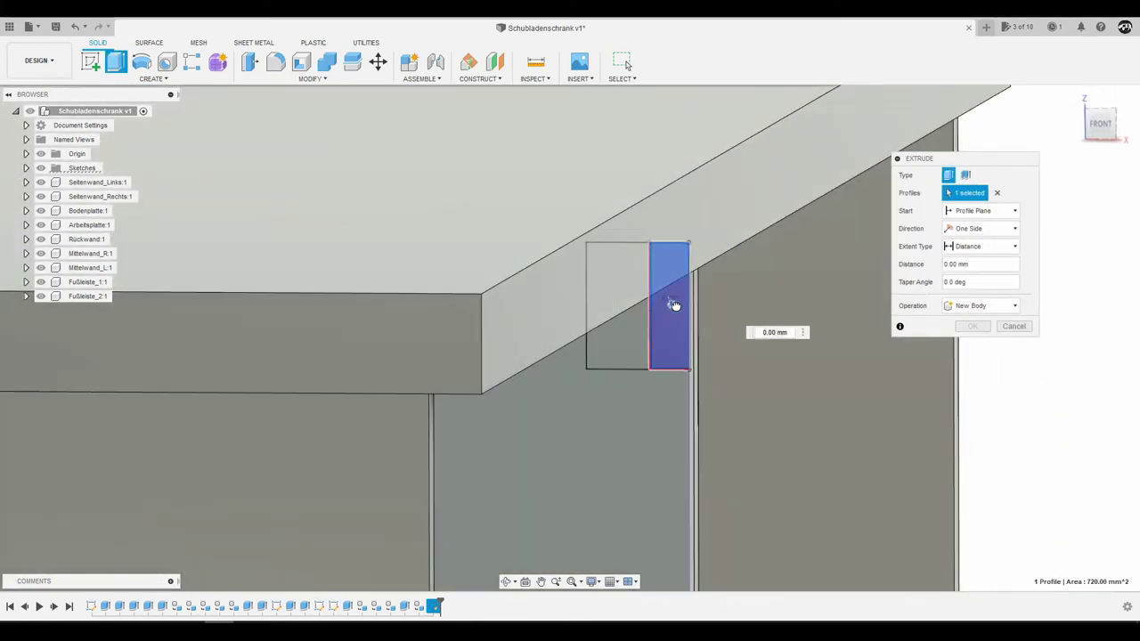
text(-50)
mouse_move(672, 308)
shift+middle_down()
mouse_move(651, 314)
mouse_move(650, 335)
shift+middle_up()
scroll(656, 336, down, 5)
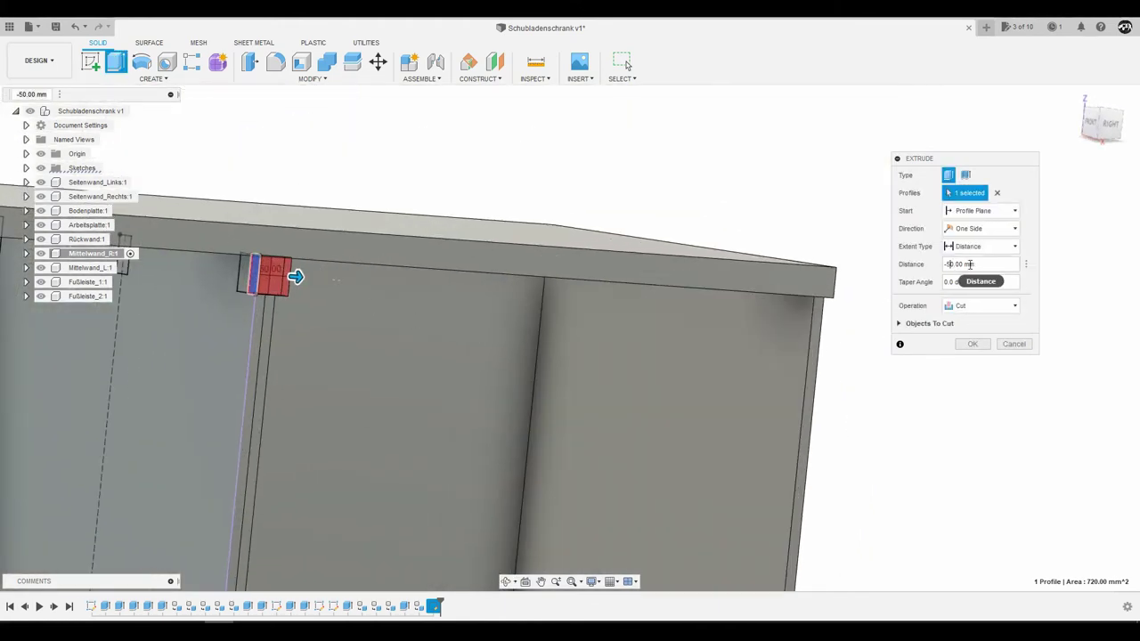
key(BackSpace)
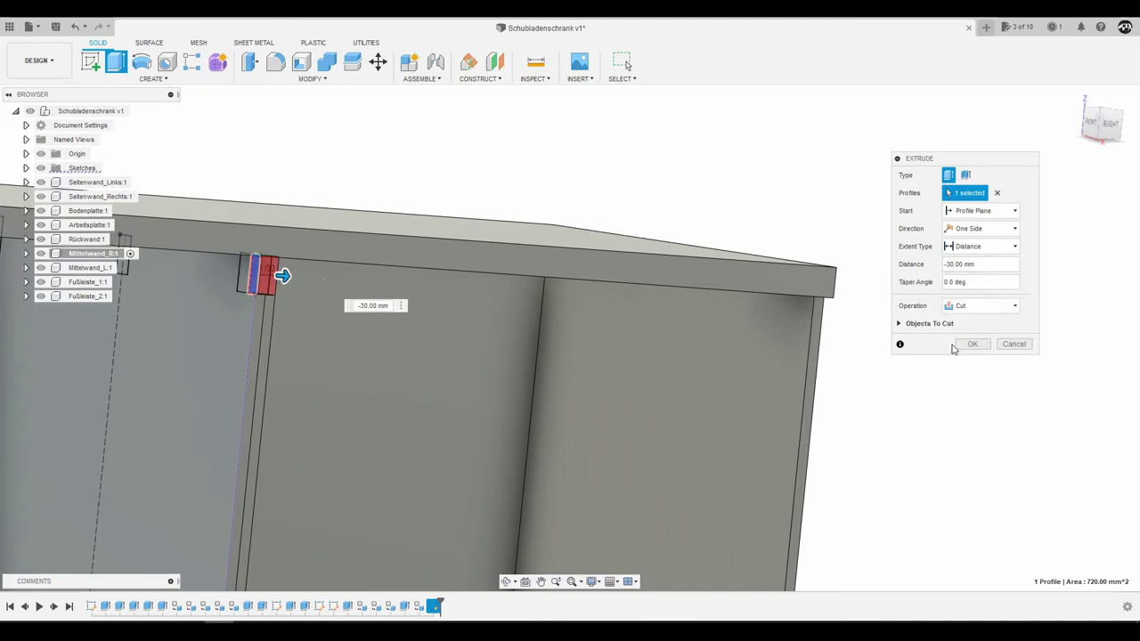
click(972, 344)
scroll(540, 373, down, 3)
scroll(359, 323, down, 2)
scroll(241, 303, up, 3)
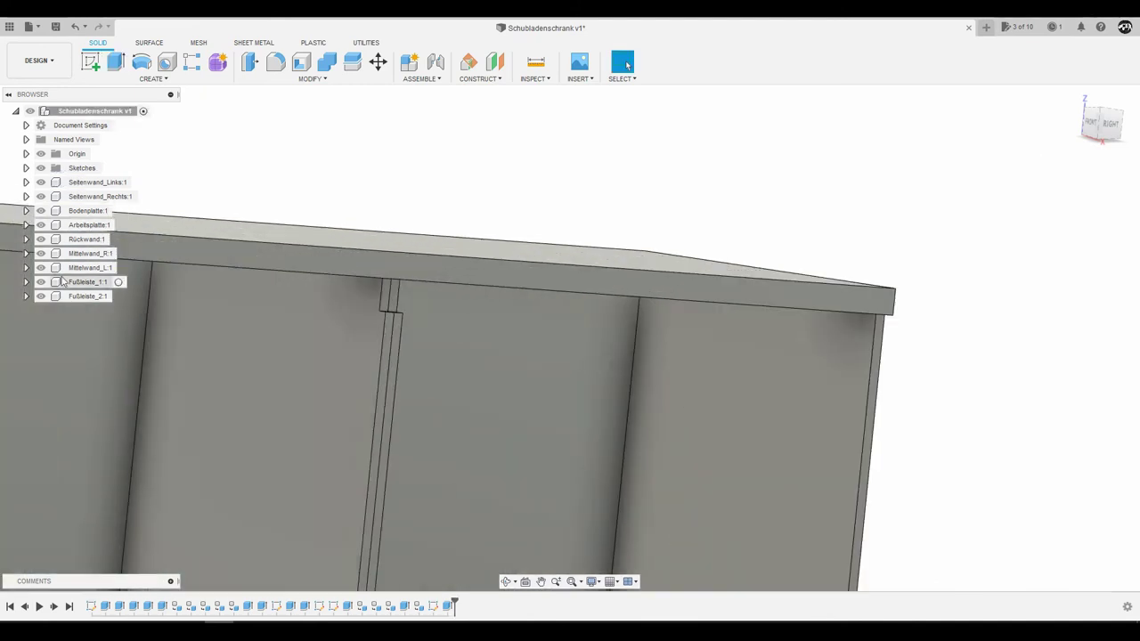
Show Sketch5's profiles and orbit around the cabinet to inspect the slots
click(26, 168)
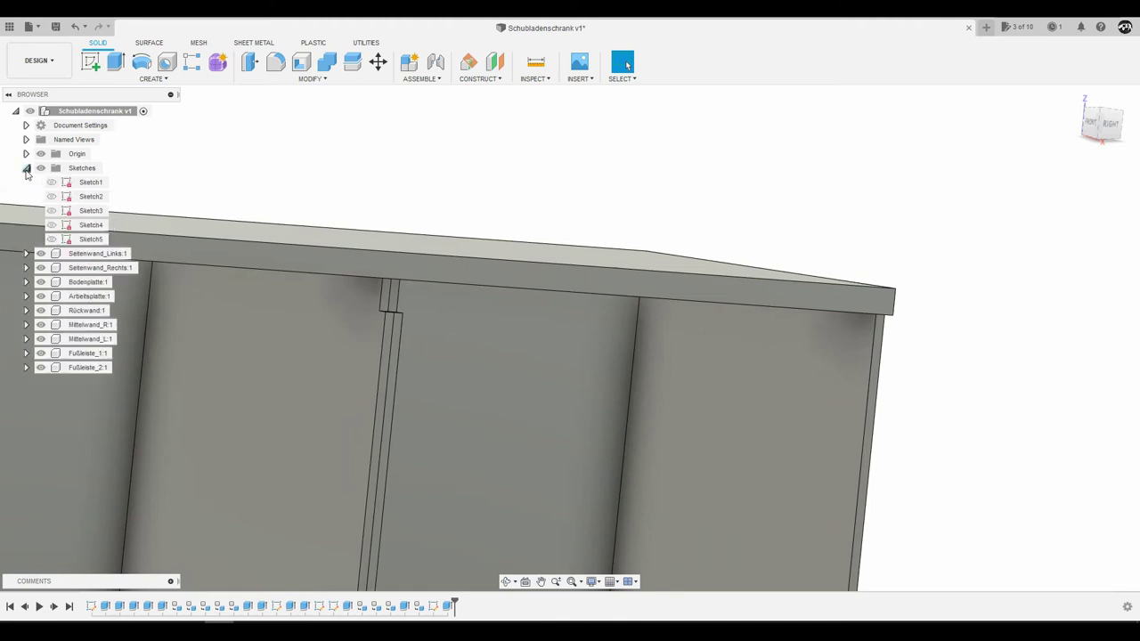
click(56, 240)
shift+middle_drag(480, 309, 324, 231)
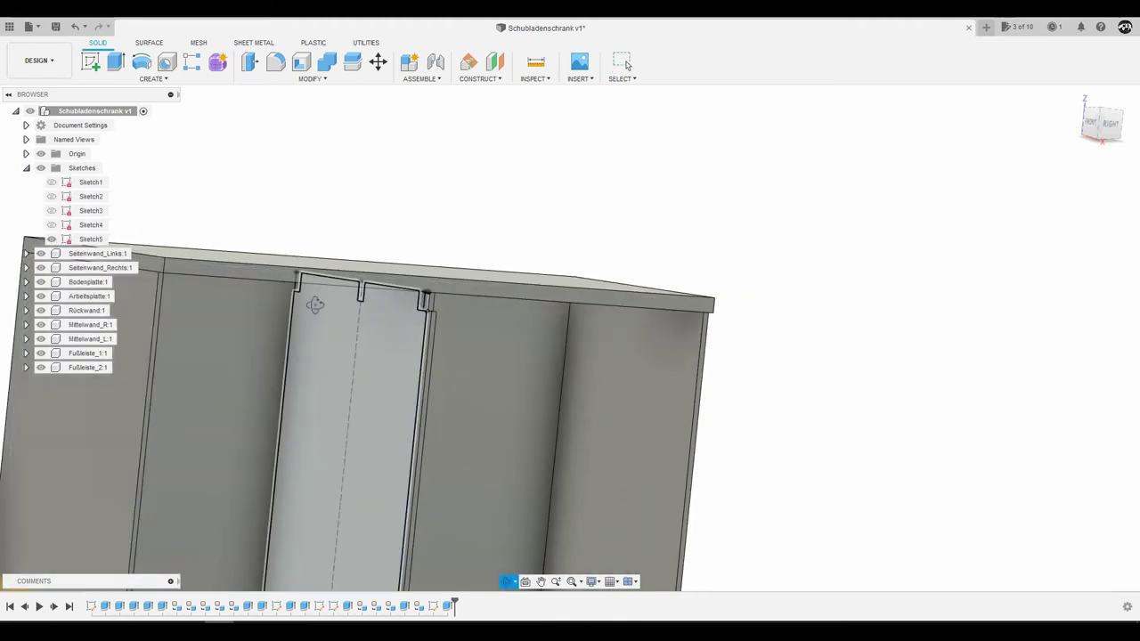
scroll(324, 232, up, 3)
shift+middle_drag(433, 381, 452, 359)
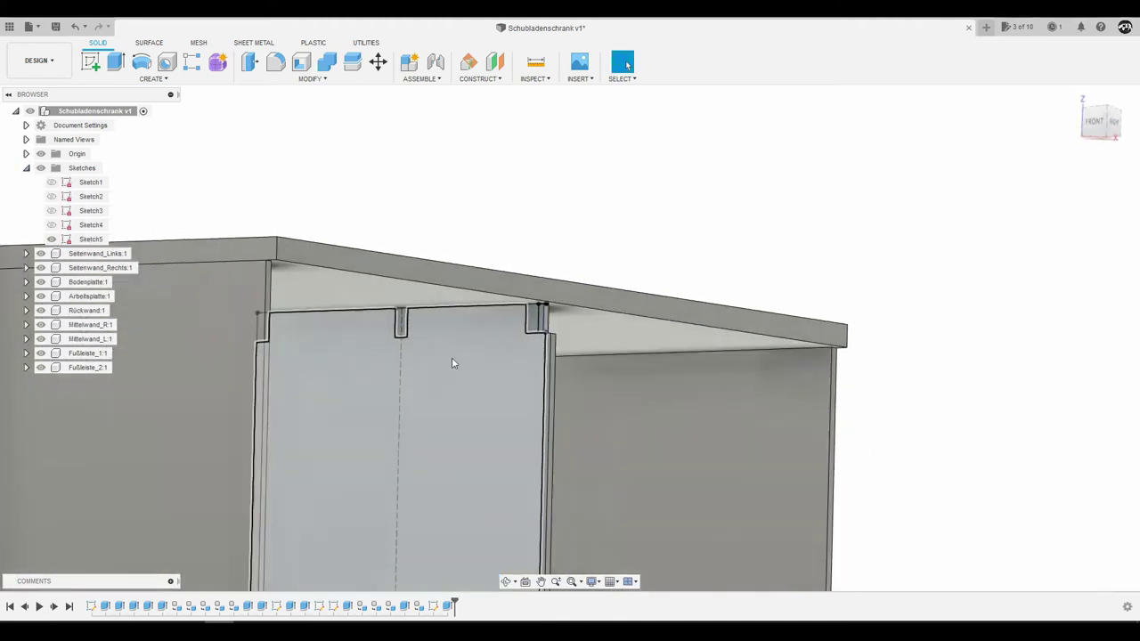
shift+middle_drag(545, 316, 208, 298)
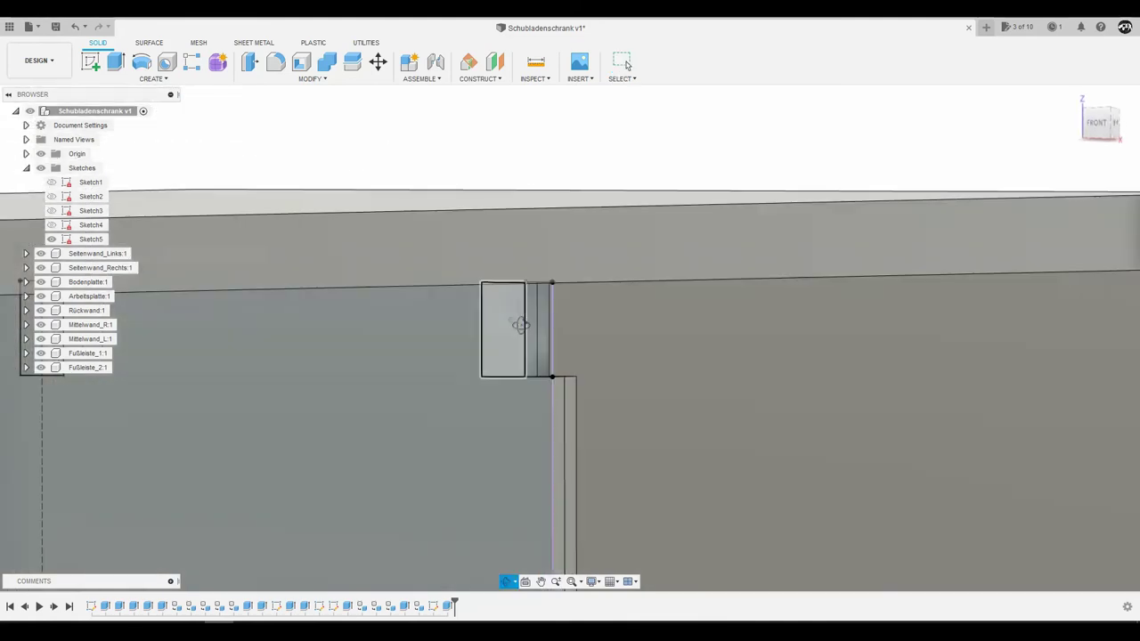
Edit the 30 mm cut to include the other slot profiles, four in total
double_click(448, 606)
middle_drag(572, 380, 657, 402)
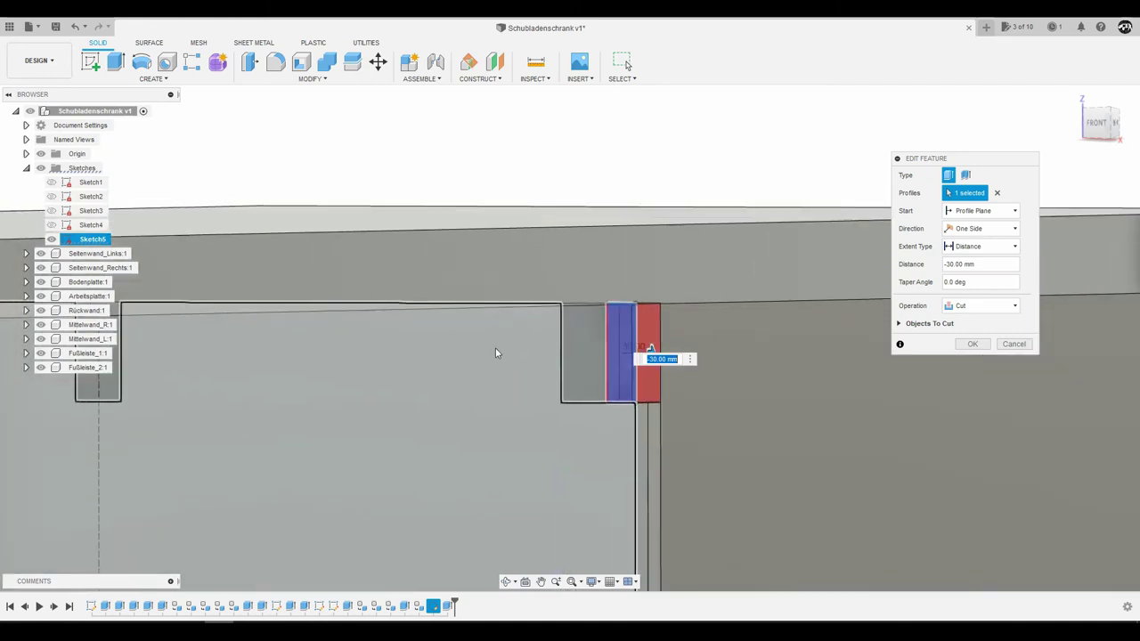
click(584, 358)
scroll(401, 360, down, 3)
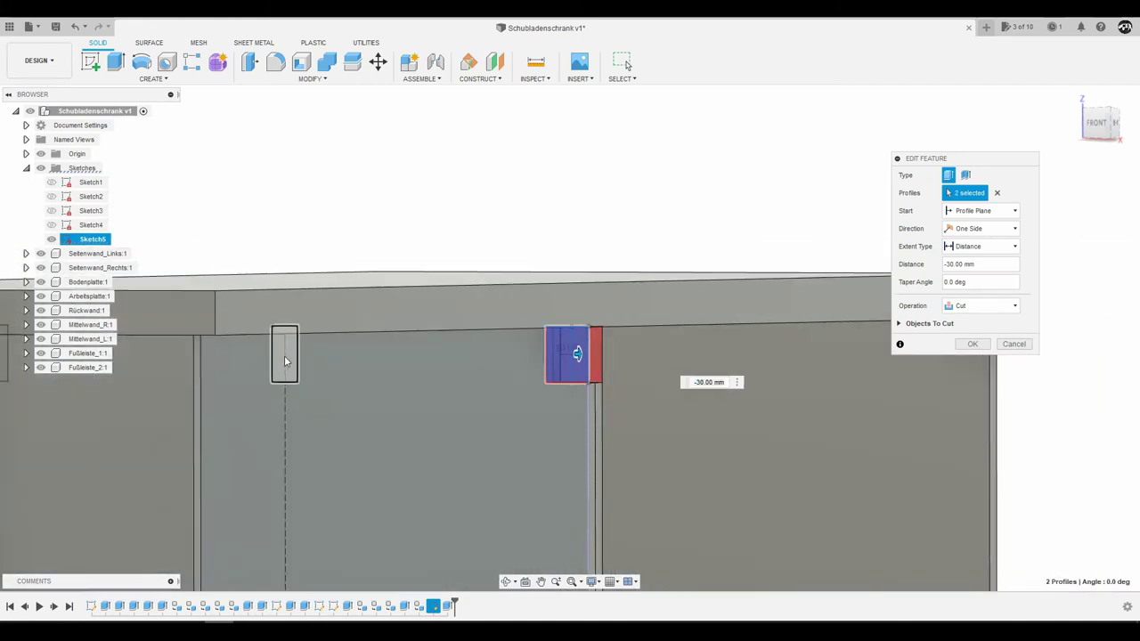
click(284, 356)
mouse_move(238, 394)
shift+middle_down()
mouse_move(229, 386)
mouse_move(297, 399)
shift+middle_up()
scroll(339, 374, up, 3)
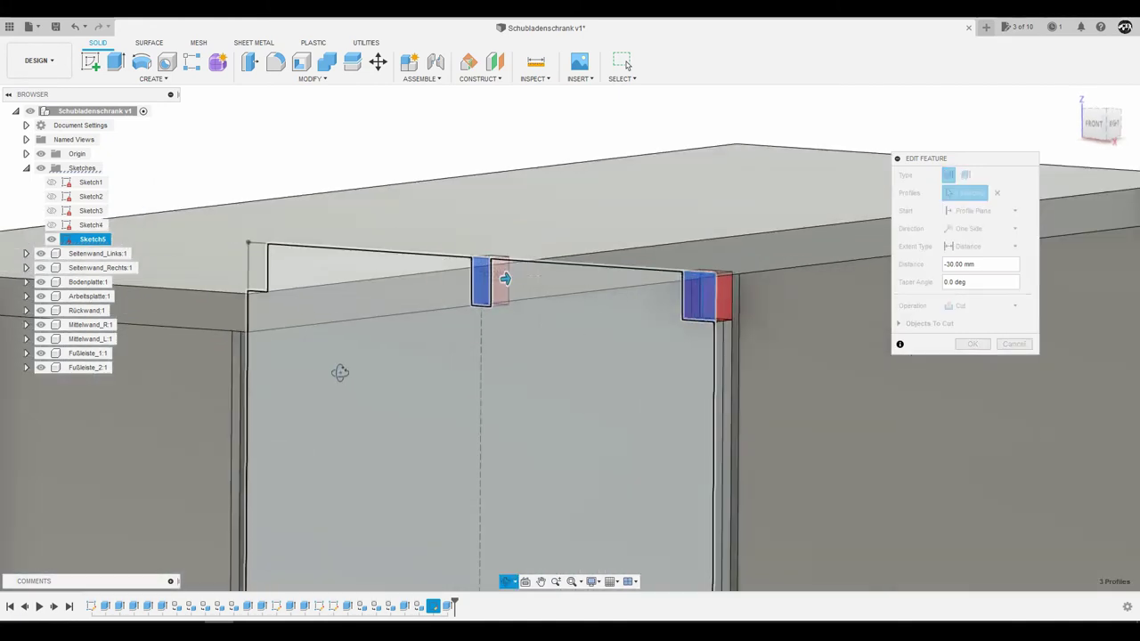
scroll(292, 296, up, 2)
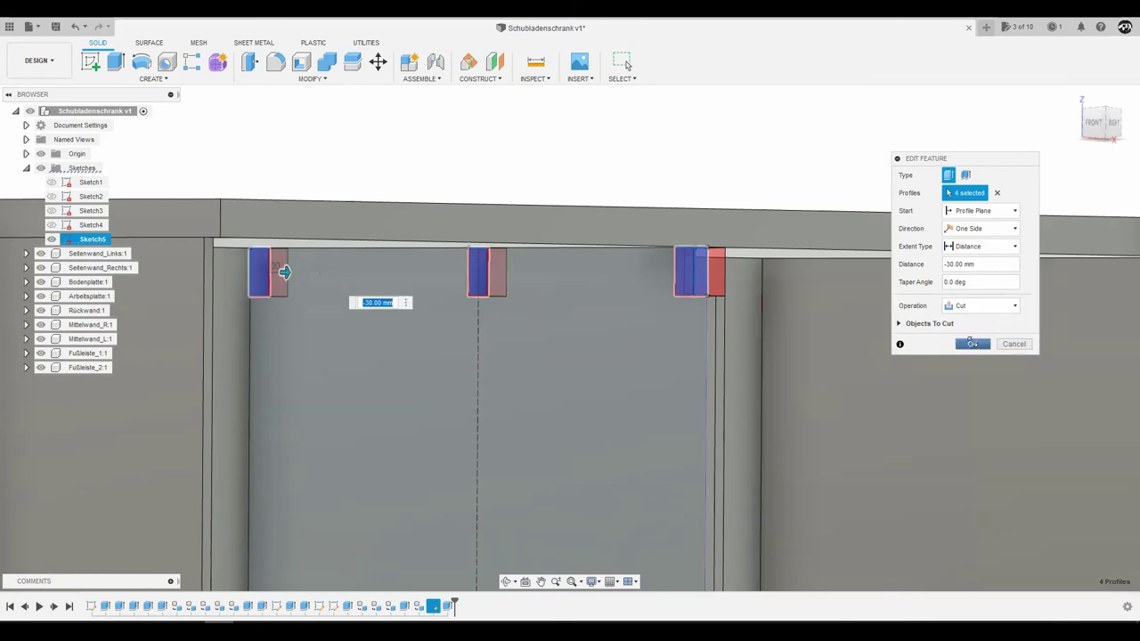
click(971, 344)
Start an extrusion from the small Sketch5 profile at the top of the panel
scroll(556, 304, down, 3)
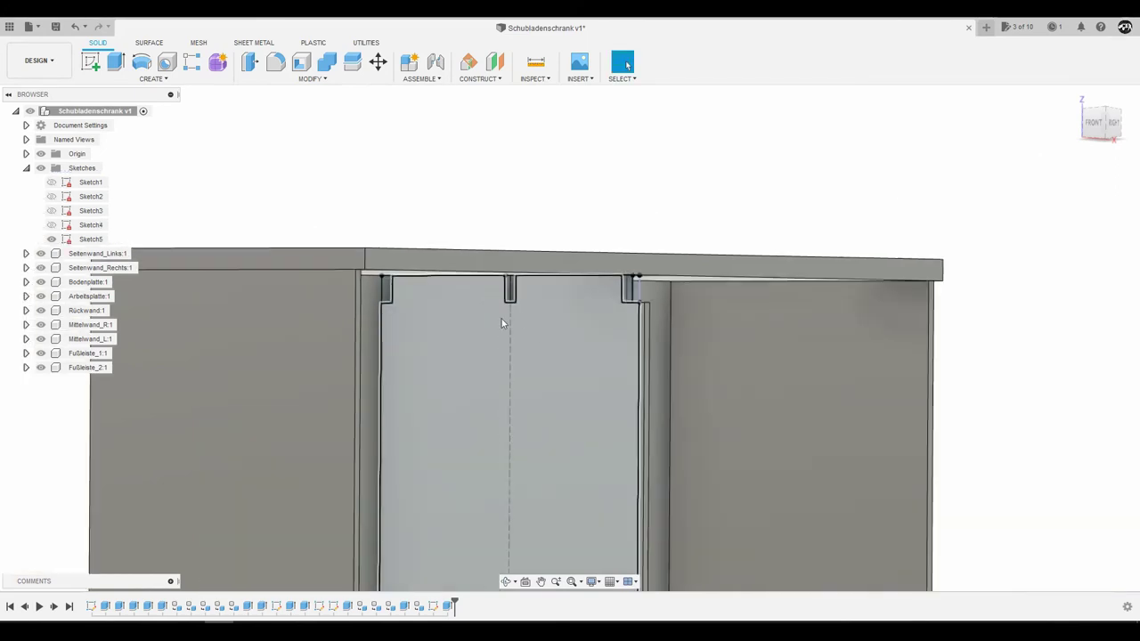
mouse_move(501, 319)
shift+middle_down()
mouse_move(483, 314)
mouse_move(568, 349)
mouse_move(609, 392)
shift+middle_up()
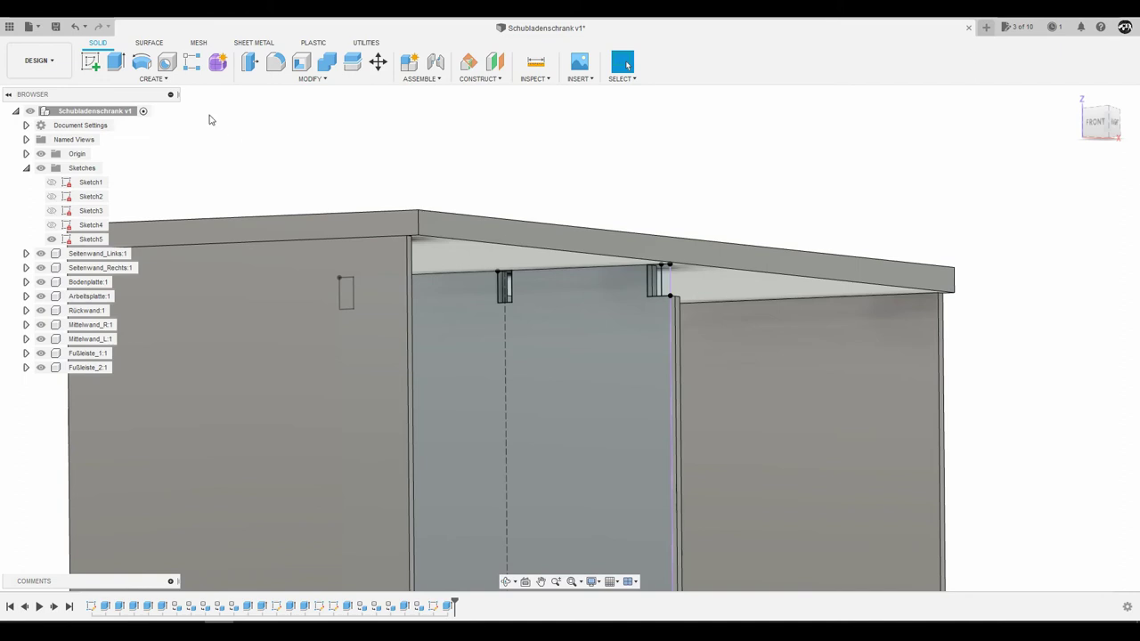
click(115, 62)
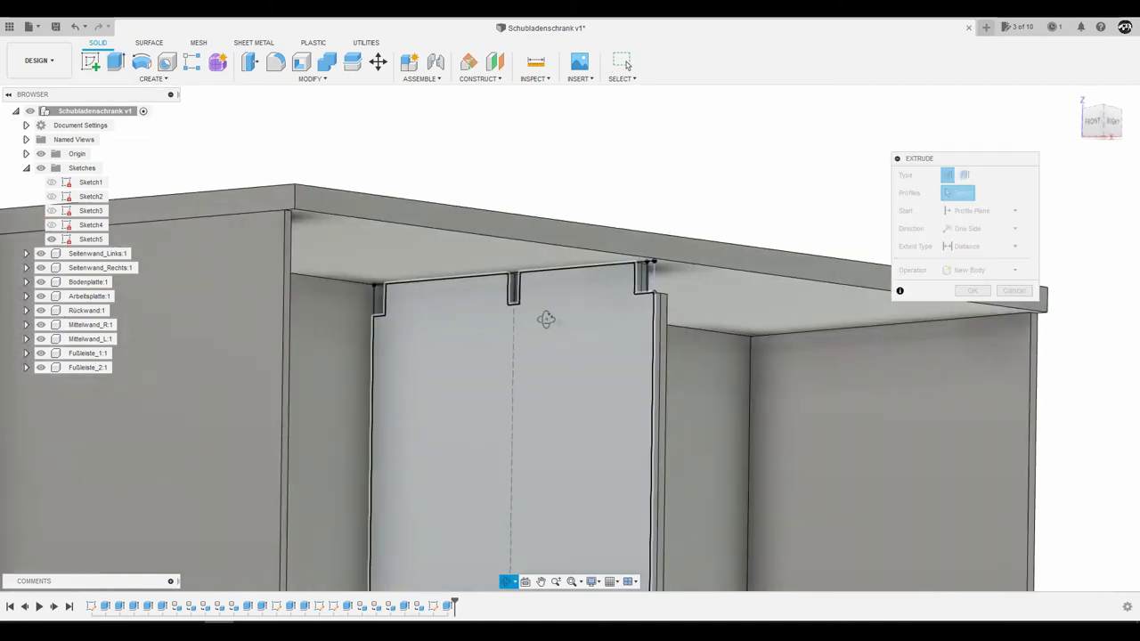
shift+middle_drag(552, 332, 376, 296)
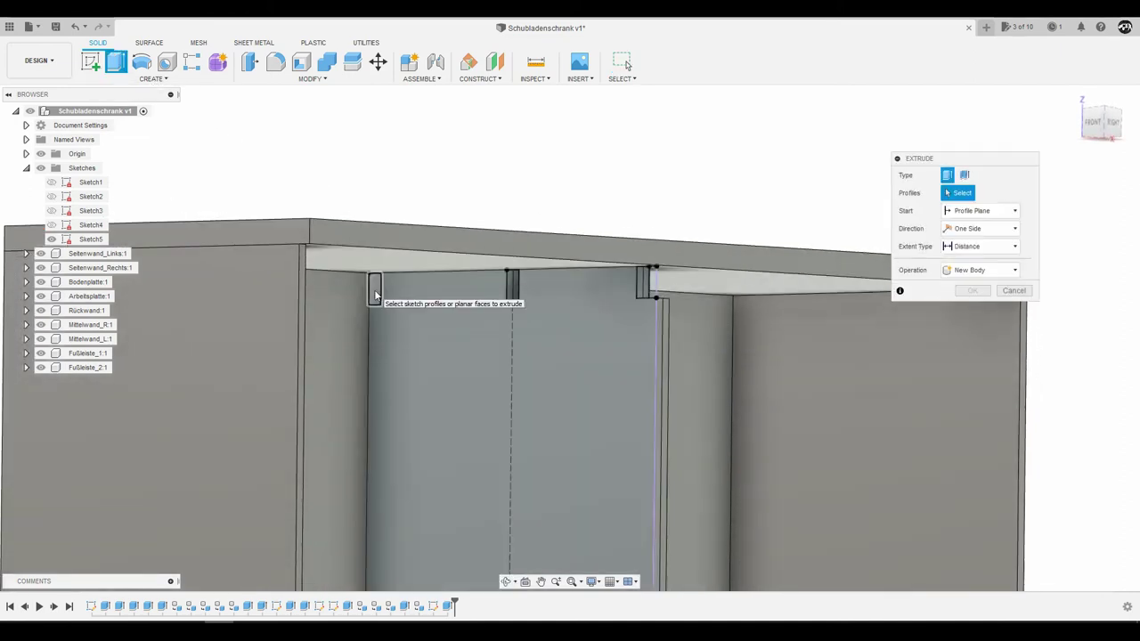
click(375, 296)
text(325)
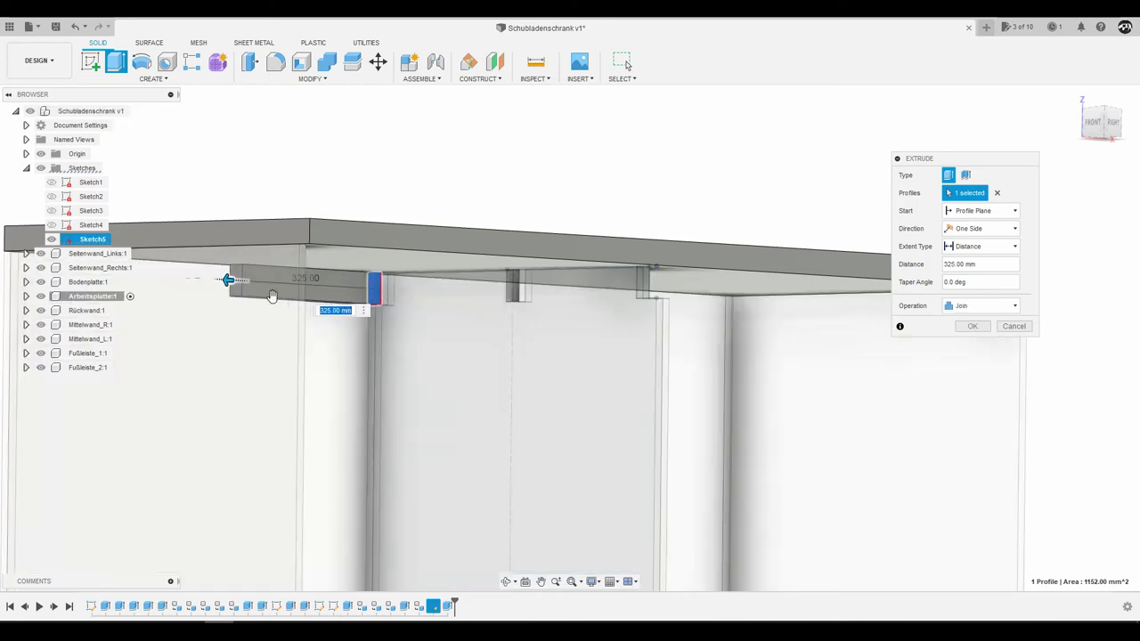
shift+middle_drag(229, 280, 509, 335)
Extrude it 820 mm as a New Body with the offset cleared, creating Body10
click(979, 305)
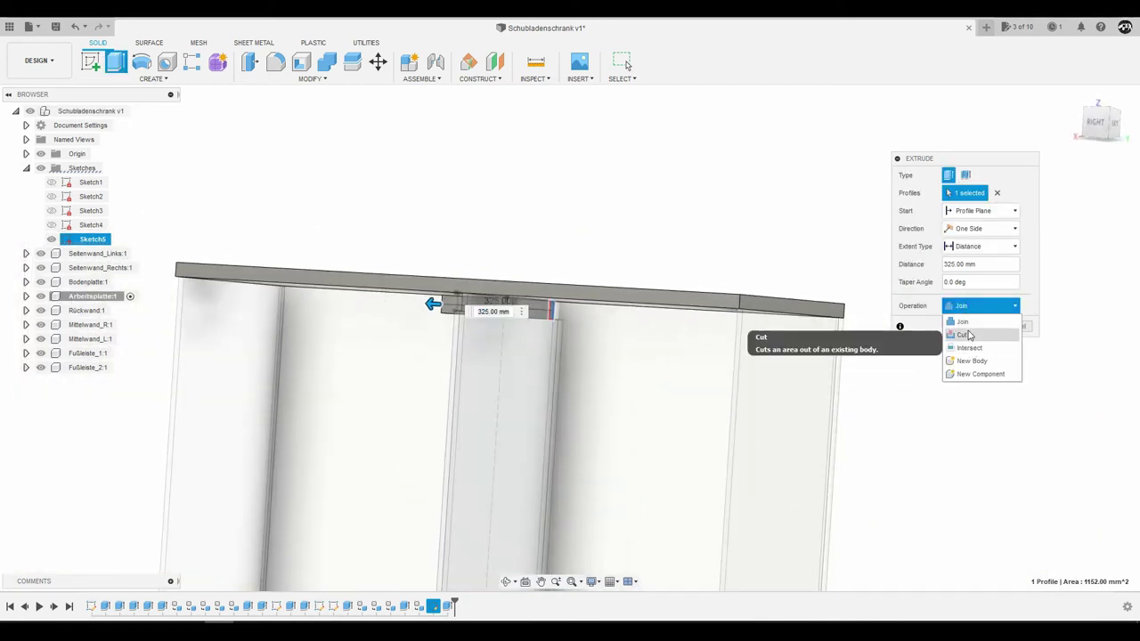
click(970, 361)
scroll(435, 334, down, 3)
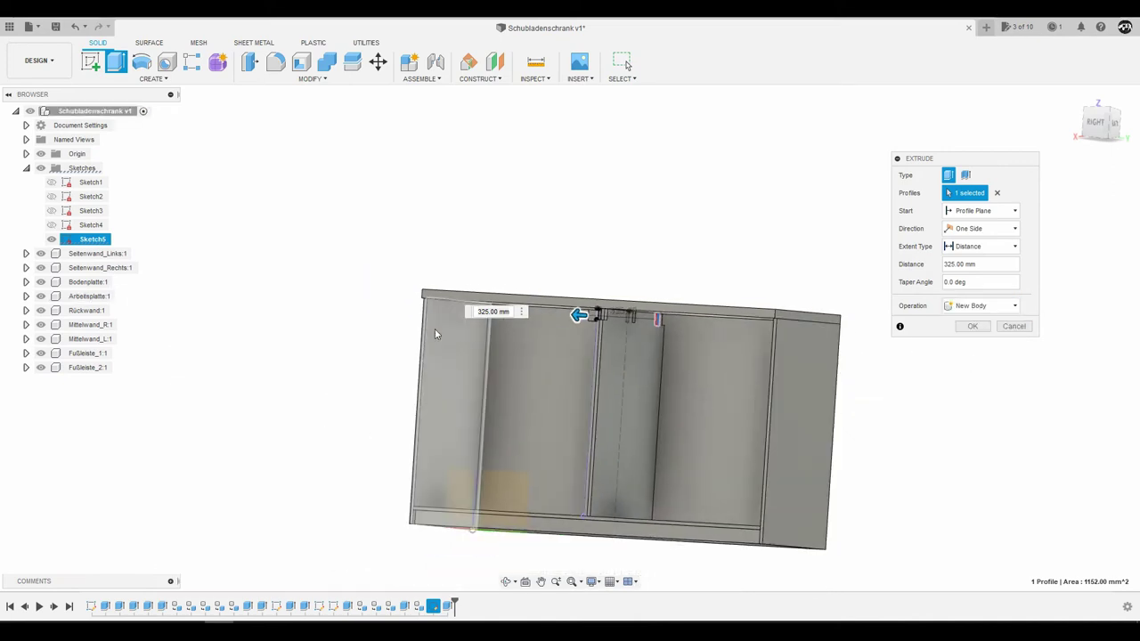
scroll(535, 330, up, 4)
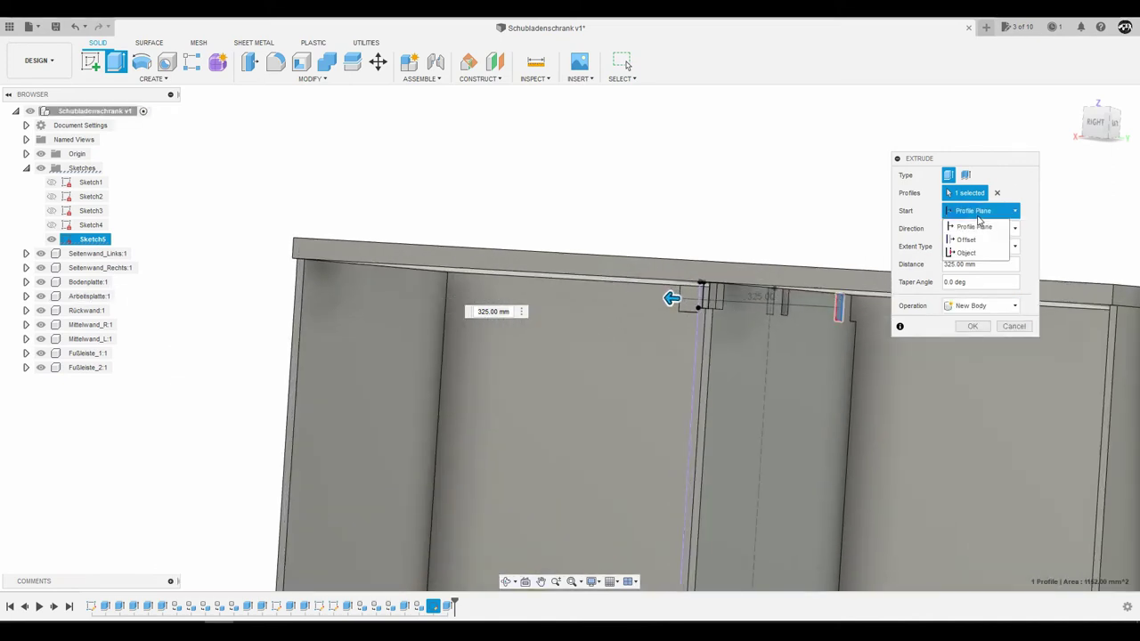
click(966, 239)
drag(674, 297, 434, 321)
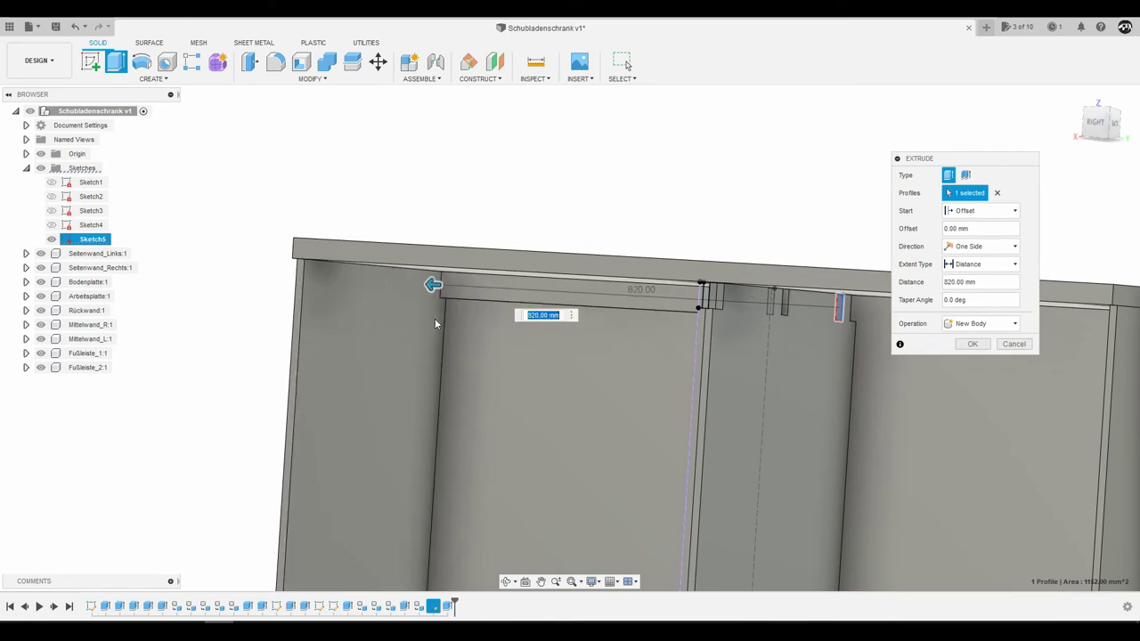
scroll(434, 318, up, 3)
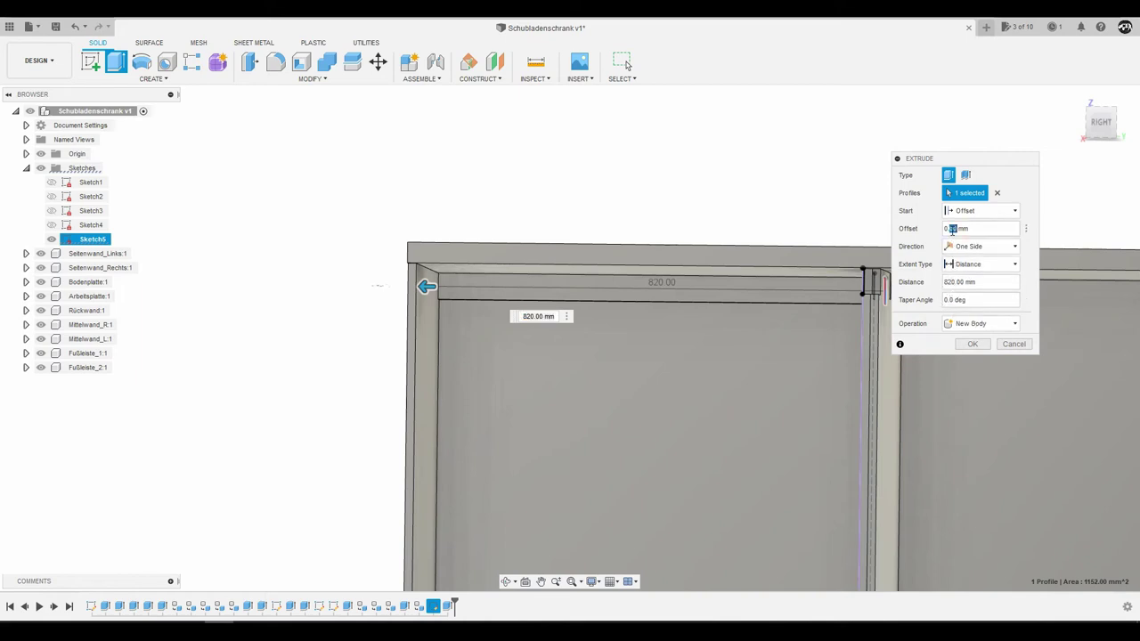
key(BackSpace)
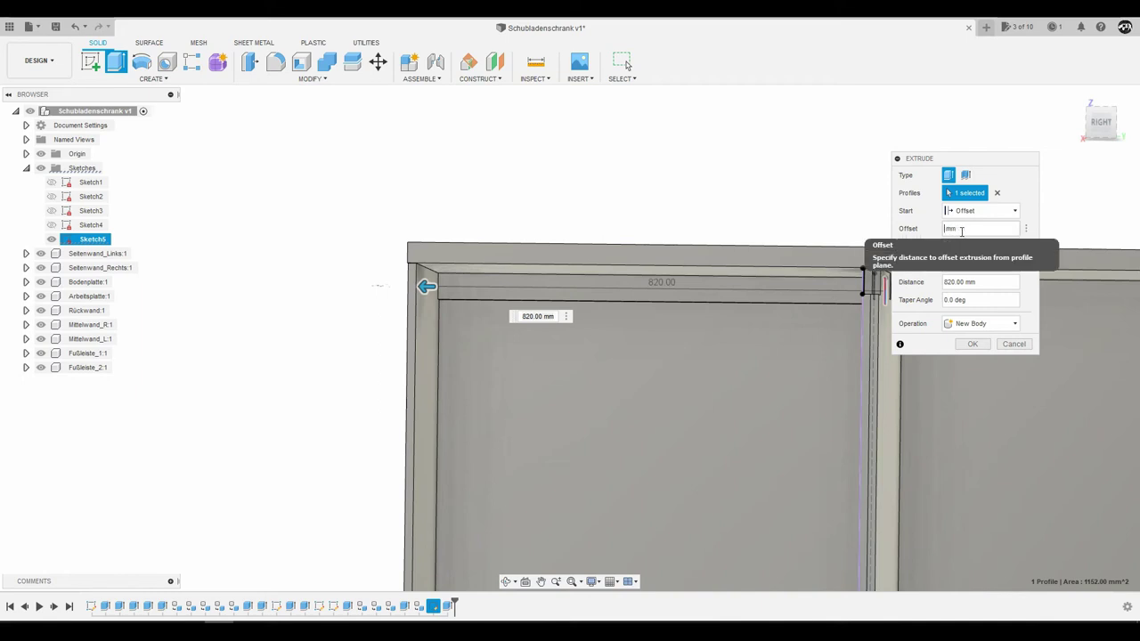
text(2)
key(Return)
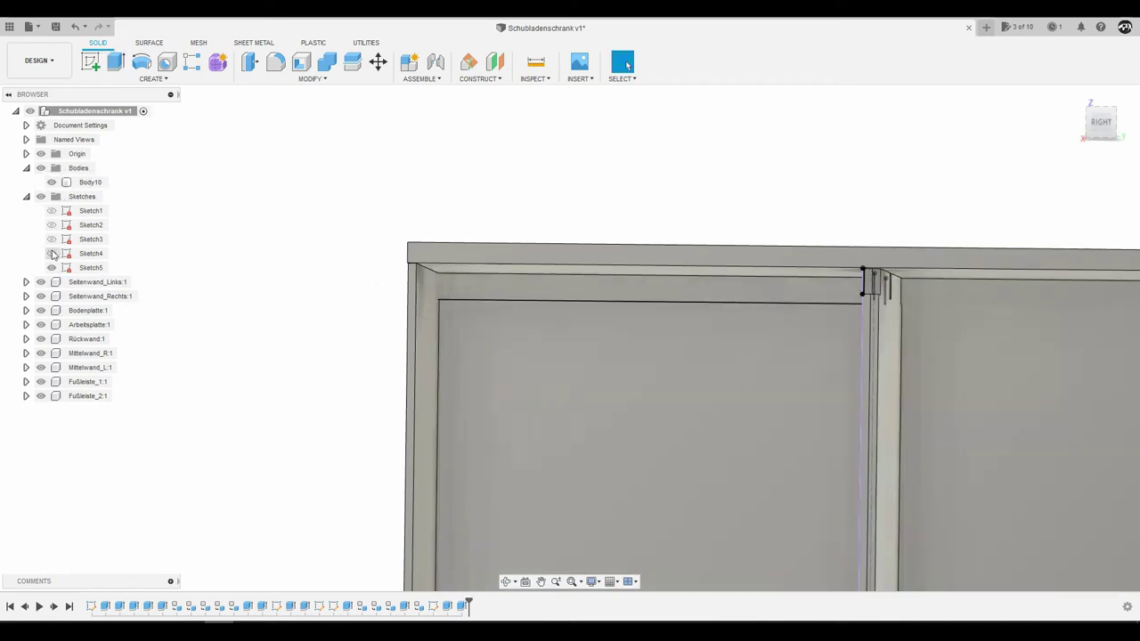
Edit the Body10 extrusion so it ends at the left side panel with a 24 mm offset
double_click(460, 606)
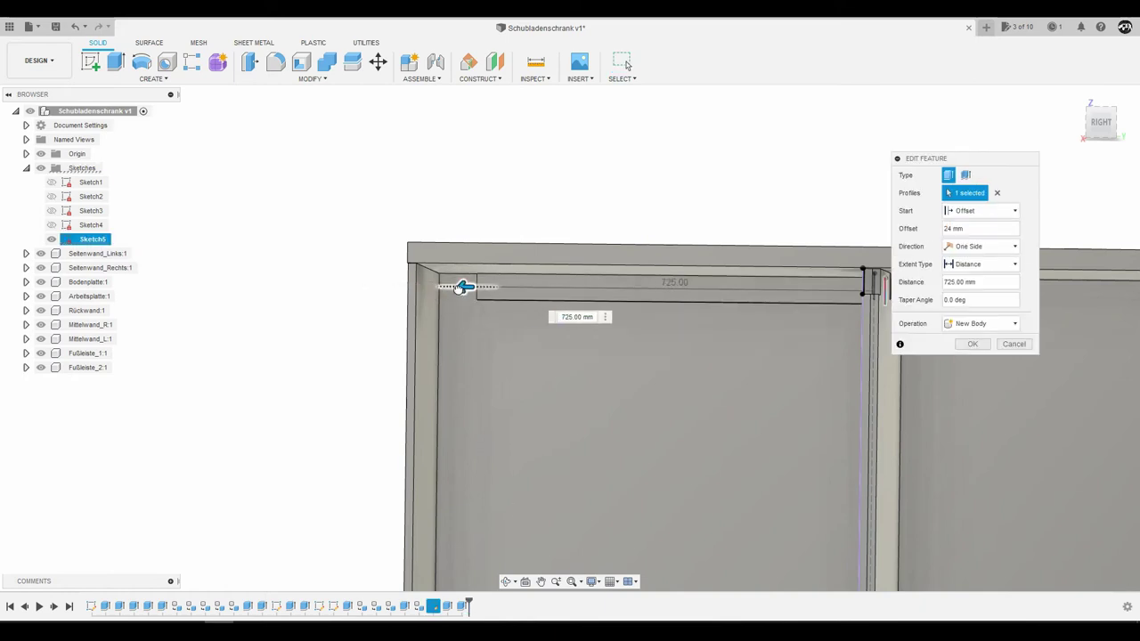
shift+middle_drag(561, 294, 539, 303)
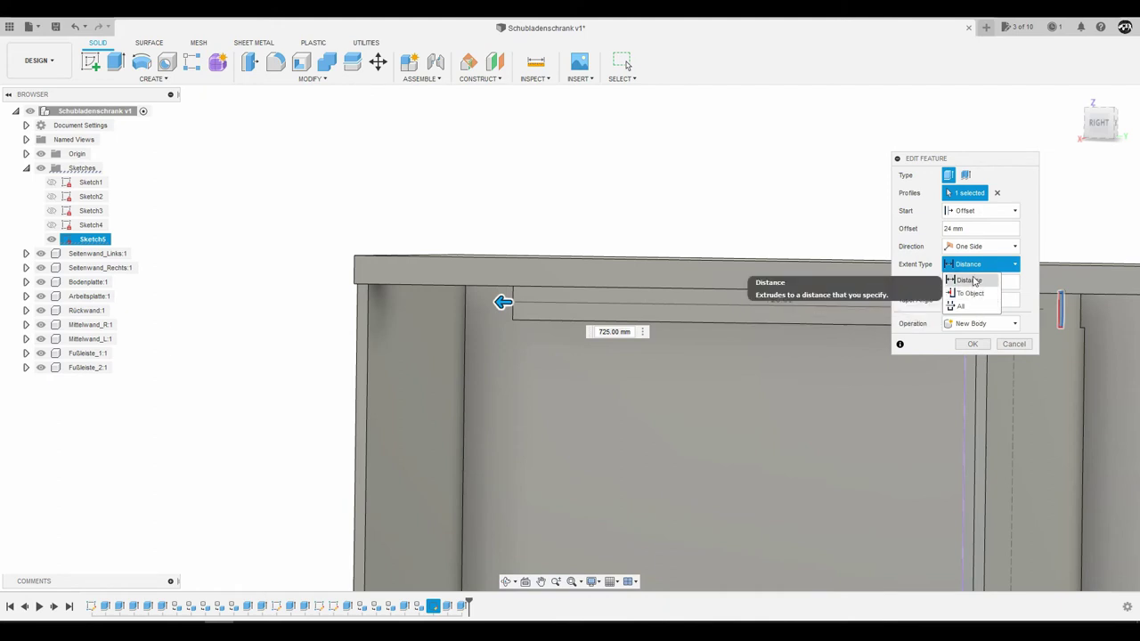
click(969, 295)
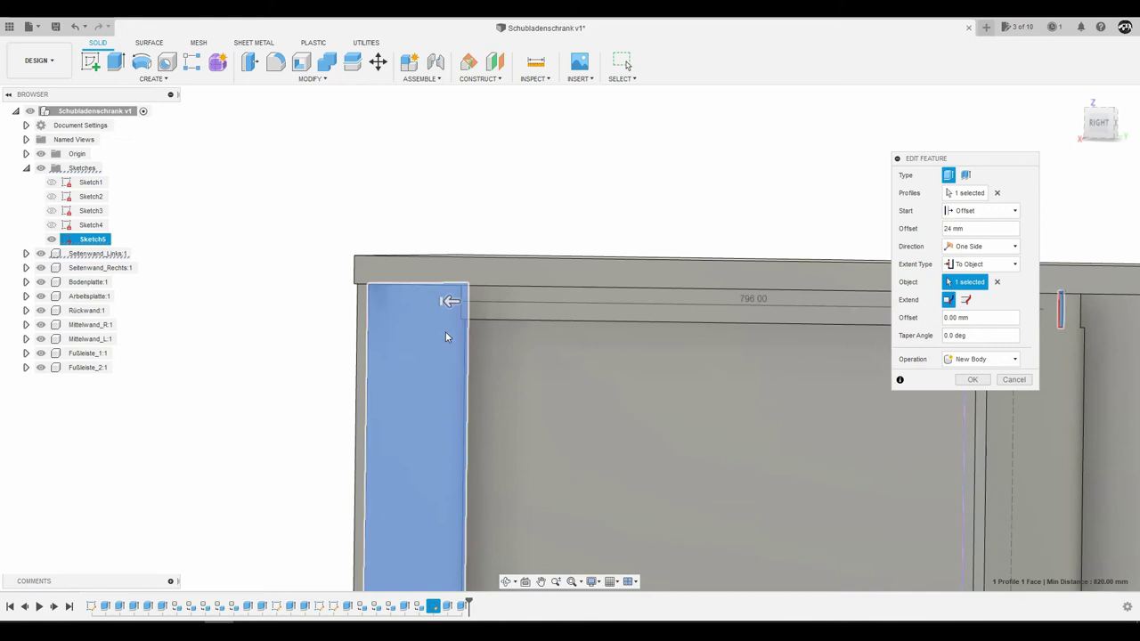
click(450, 300)
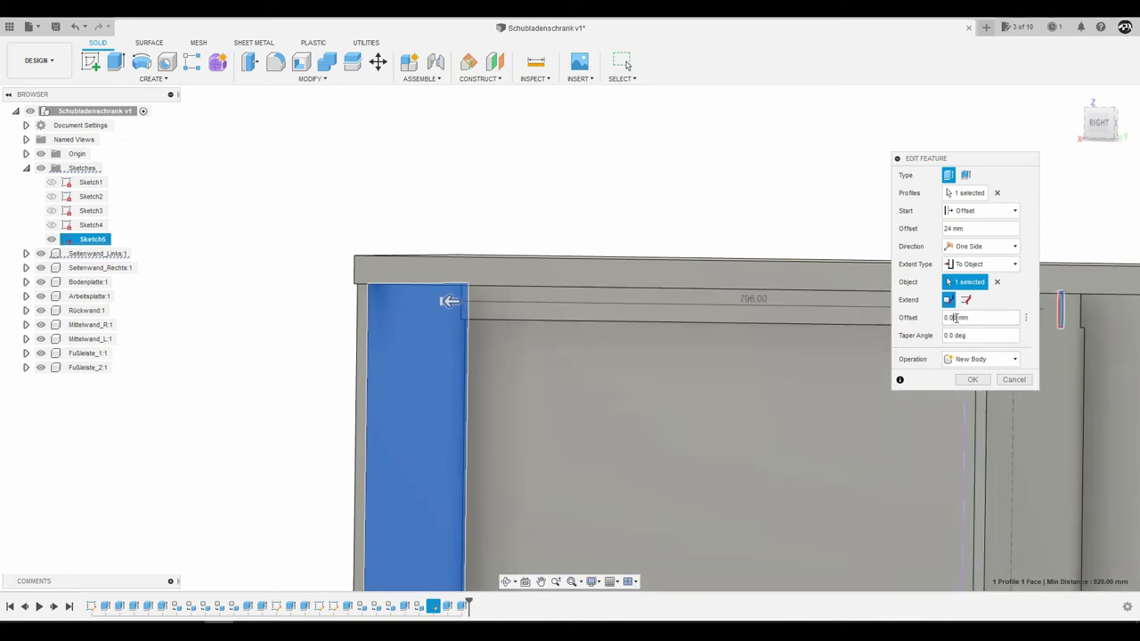
text(24)
key(Return)
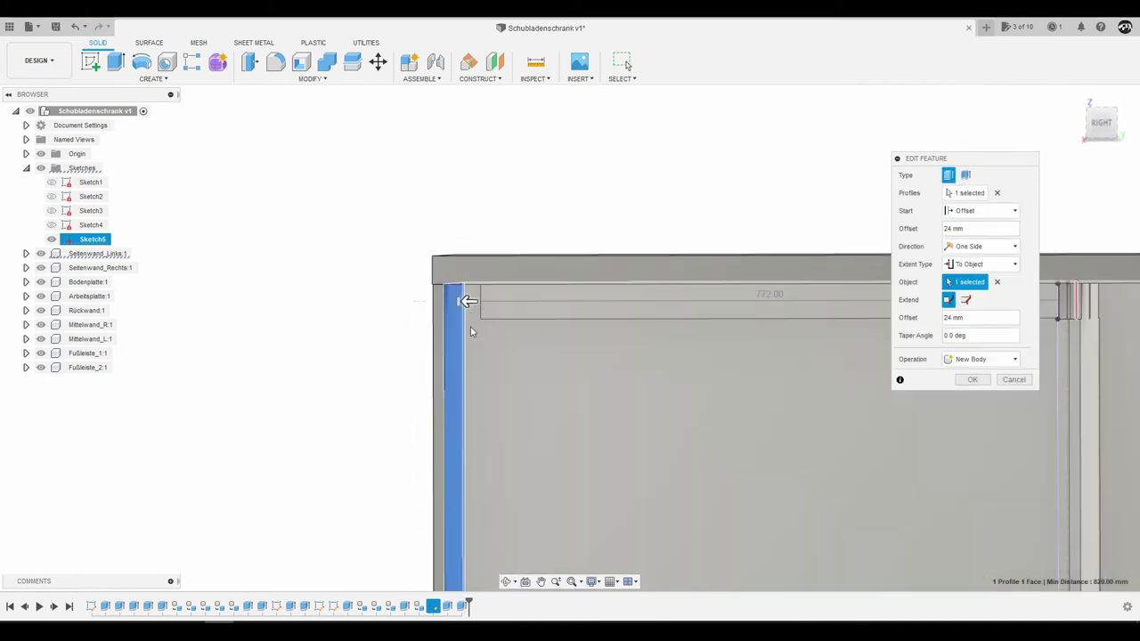
shift+middle_drag(554, 356, 471, 315)
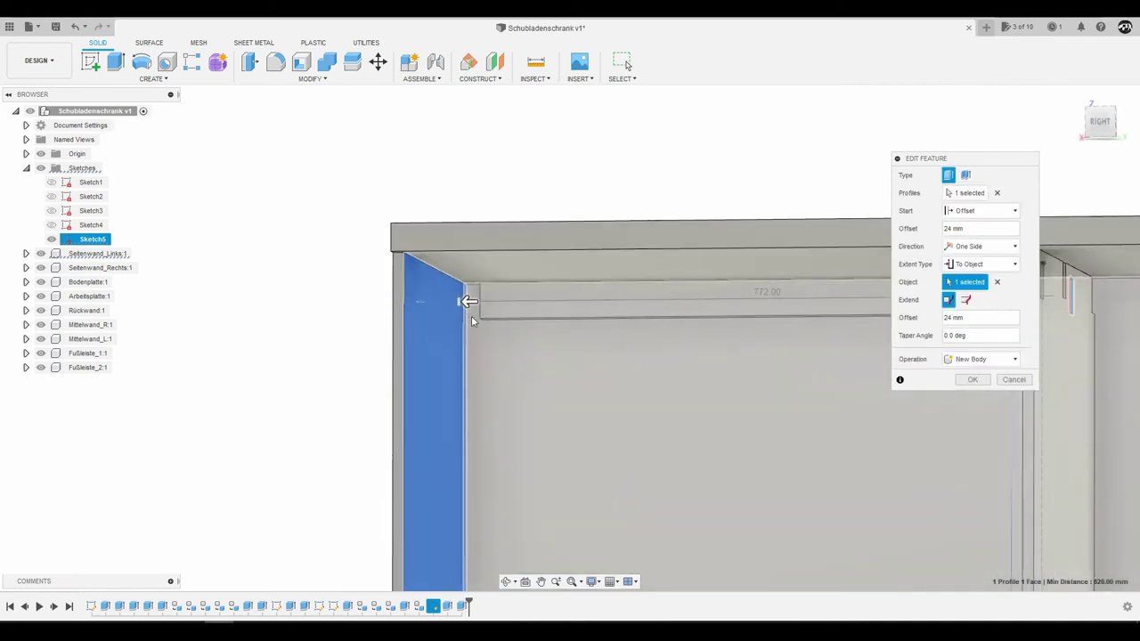
scroll(414, 283, up, 5)
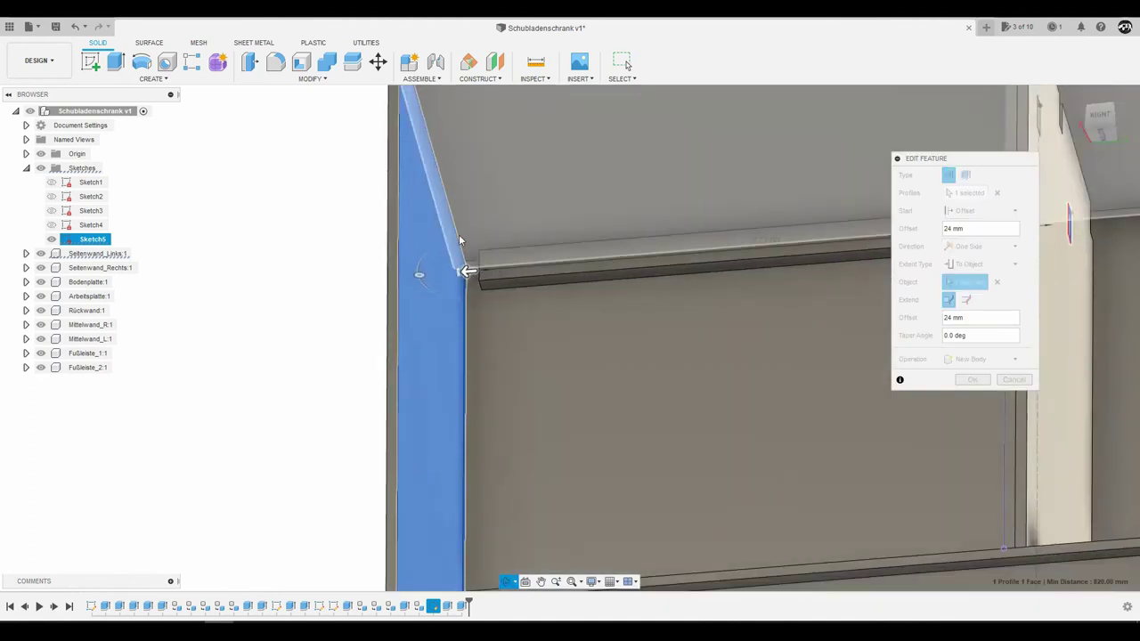
scroll(444, 330, down, 5)
scroll(504, 324, up, 5)
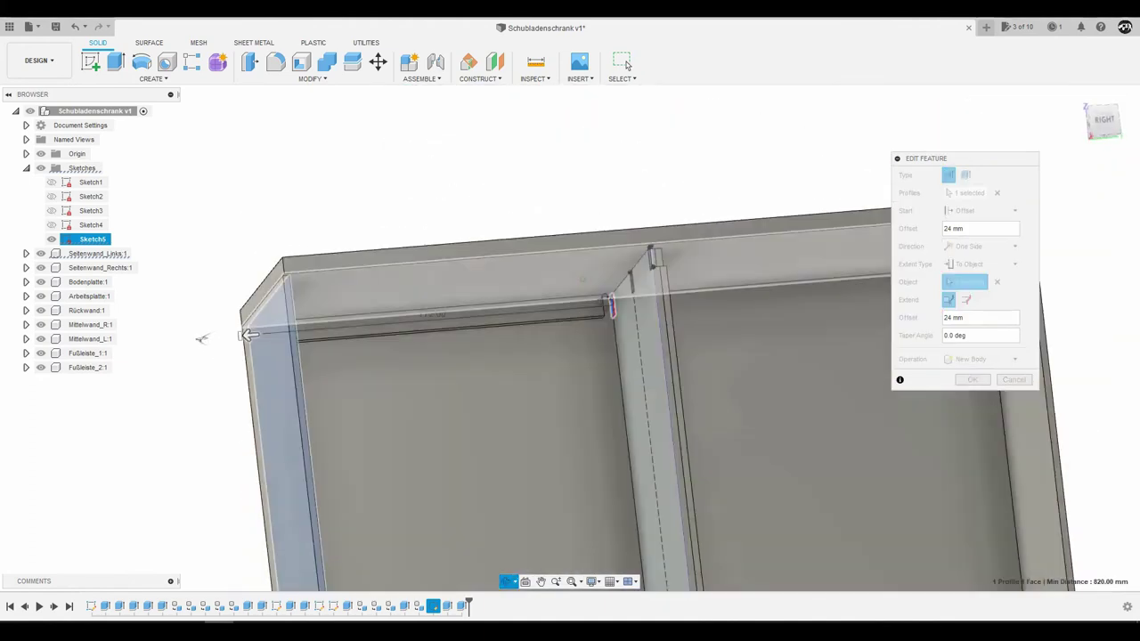
mouse_move(504, 324)
shift+middle_down()
mouse_move(597, 299)
mouse_move(667, 305)
shift+middle_up()
scroll(667, 305, down, 5)
scroll(663, 298, up, 5)
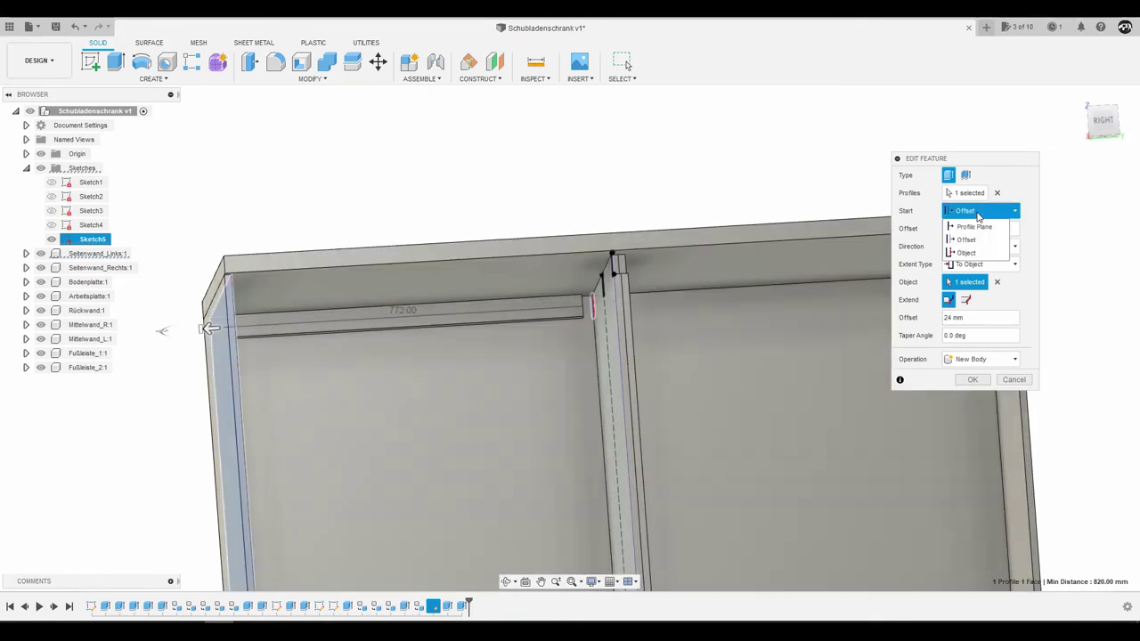
Start the Body10 extrusion from the right side panel and confirm the edited feature
click(977, 253)
scroll(800, 317, down, 5)
shift+middle_drag(799, 317, 855, 347)
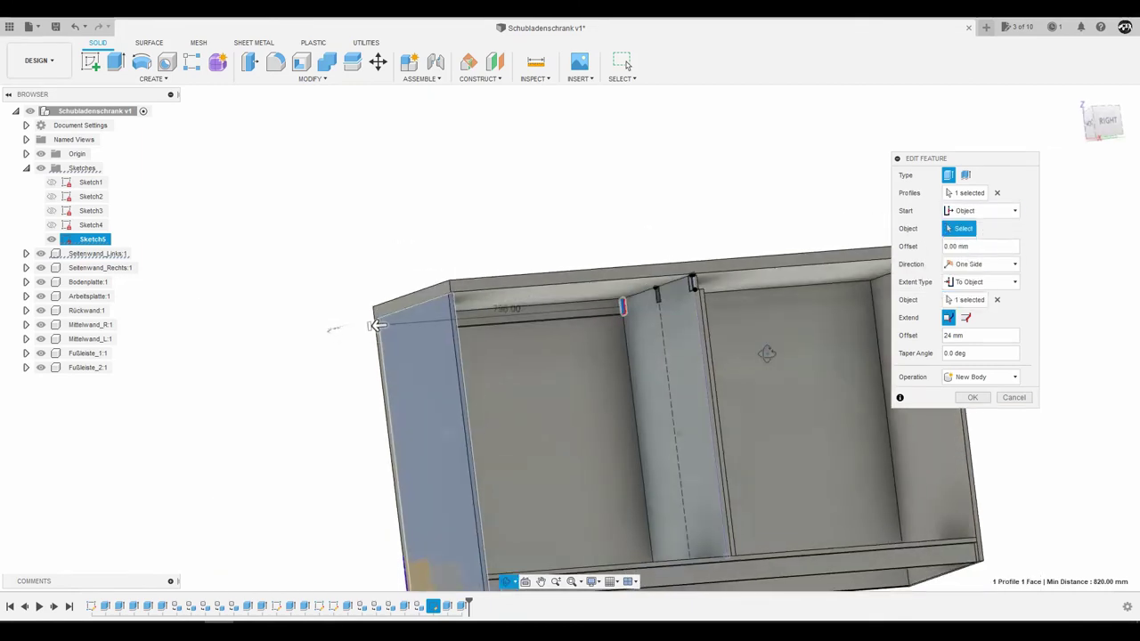
scroll(870, 360, up, 5)
click(871, 356)
scroll(624, 341, down, 5)
scroll(624, 341, up, 5)
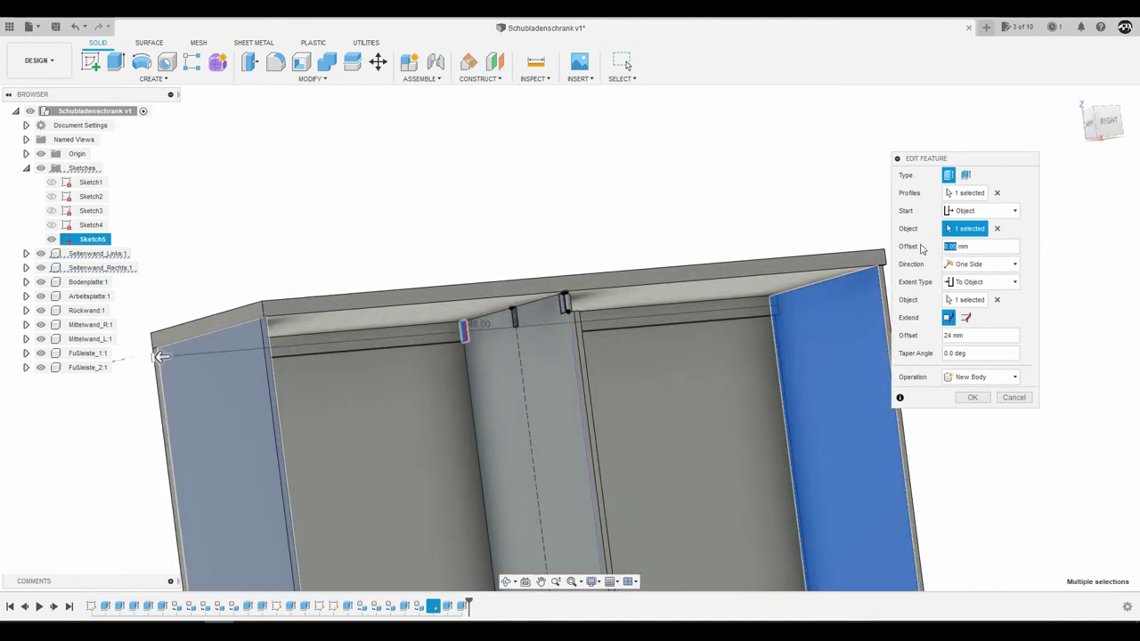
scroll(776, 324, down, 5)
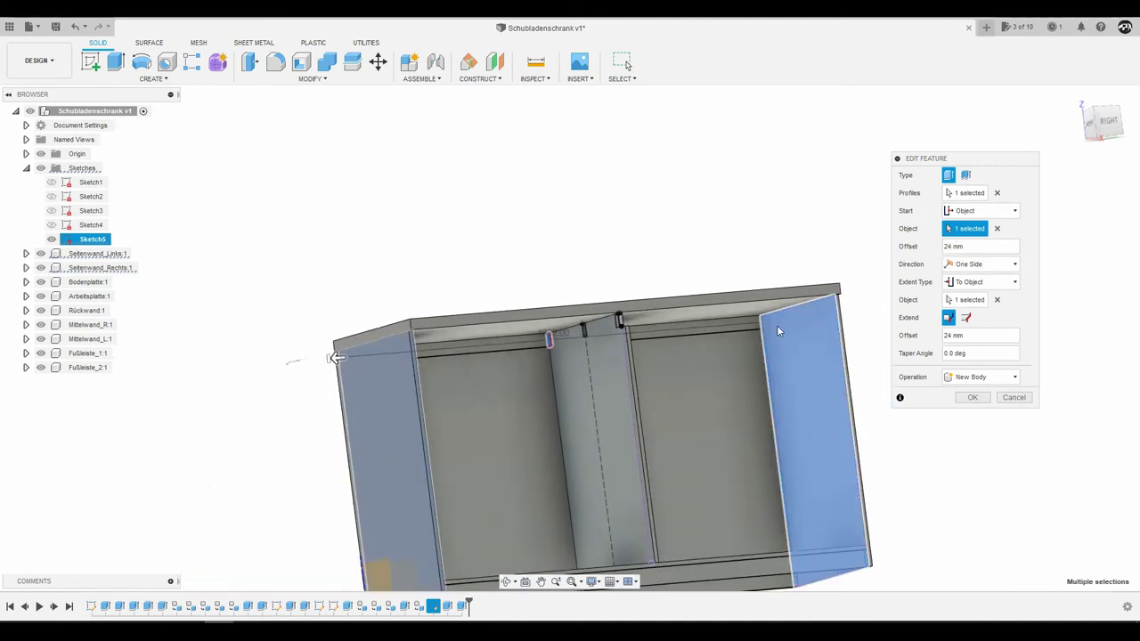
scroll(777, 325, up, 8)
shift+middle_drag(776, 325, 762, 326)
scroll(762, 326, down, 3)
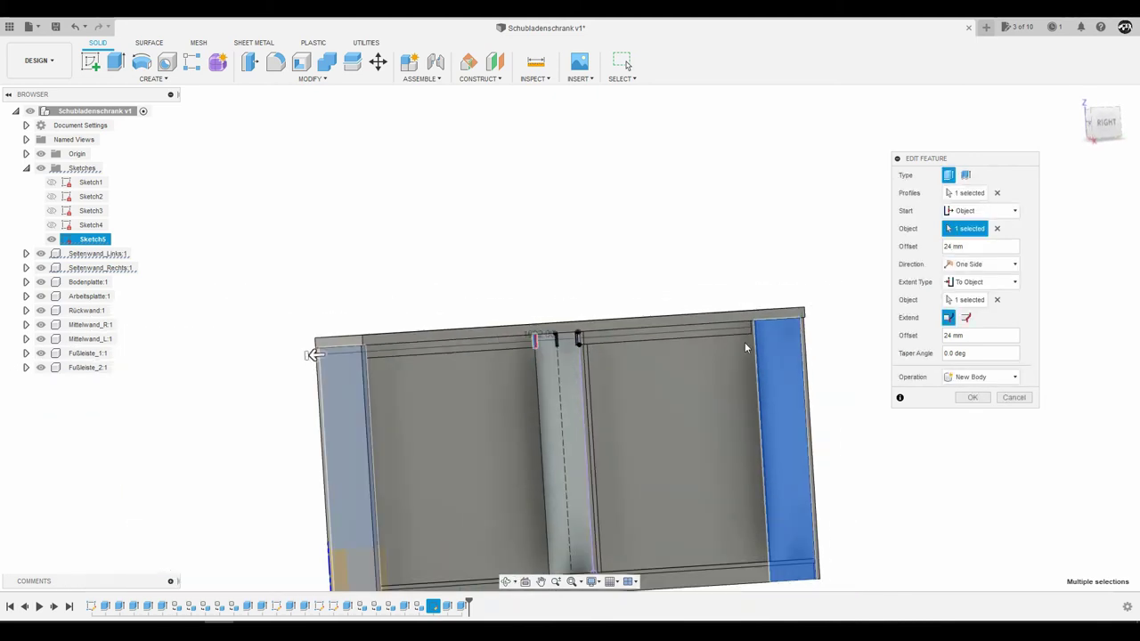
click(973, 399)
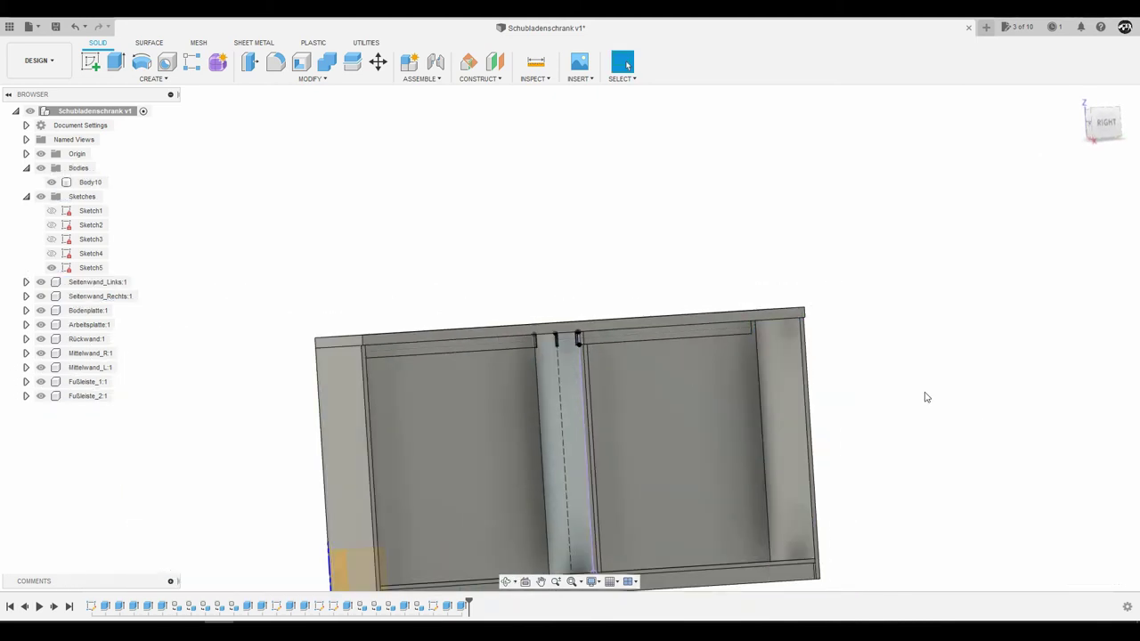
scroll(625, 365, down, 2)
scroll(625, 364, up, 3)
mouse_move(625, 364)
shift+middle_down()
mouse_move(581, 338)
mouse_move(559, 347)
shift+middle_up()
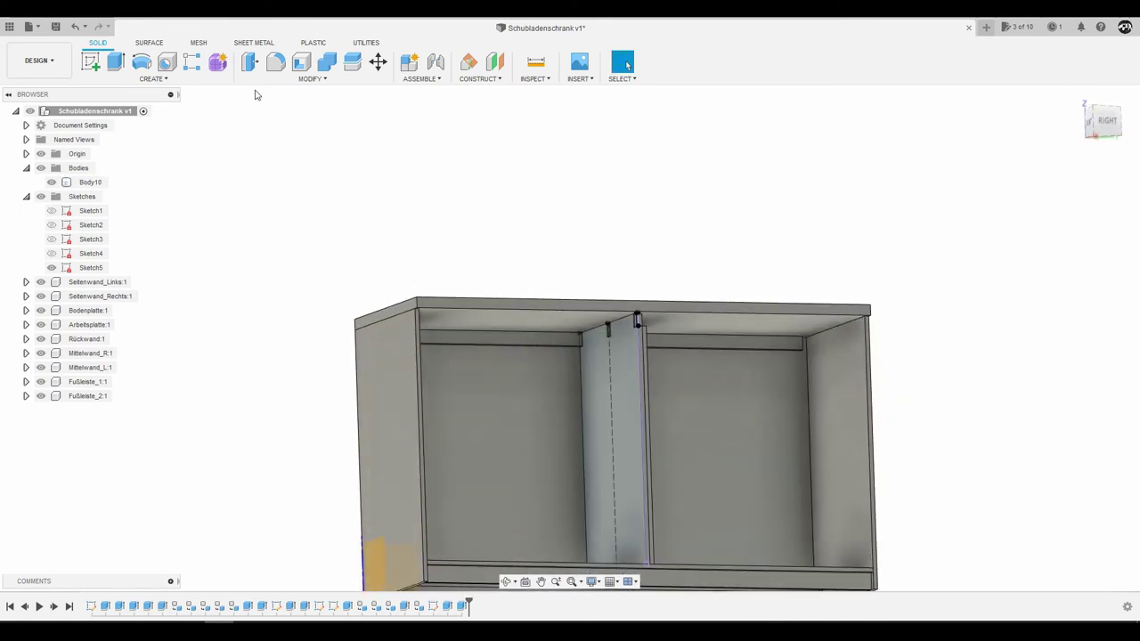
Extrude the profile atop the middle divider to the right side wall as a new body
click(120, 60)
scroll(614, 332, up, 2)
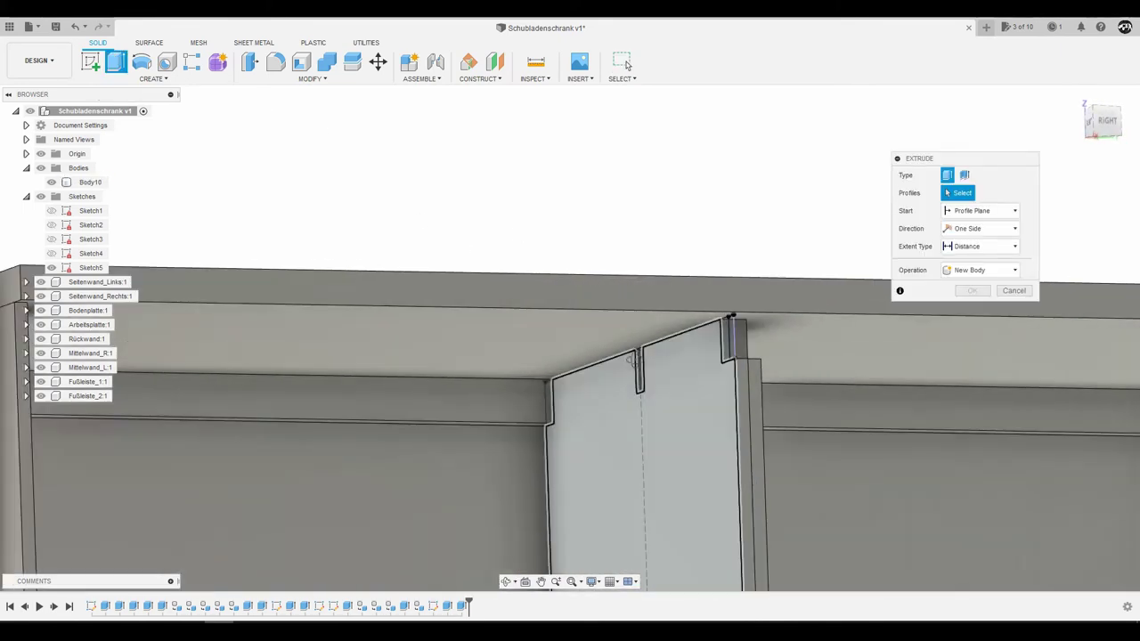
scroll(641, 365, up, 2)
click(649, 374)
scroll(649, 369, down, 3)
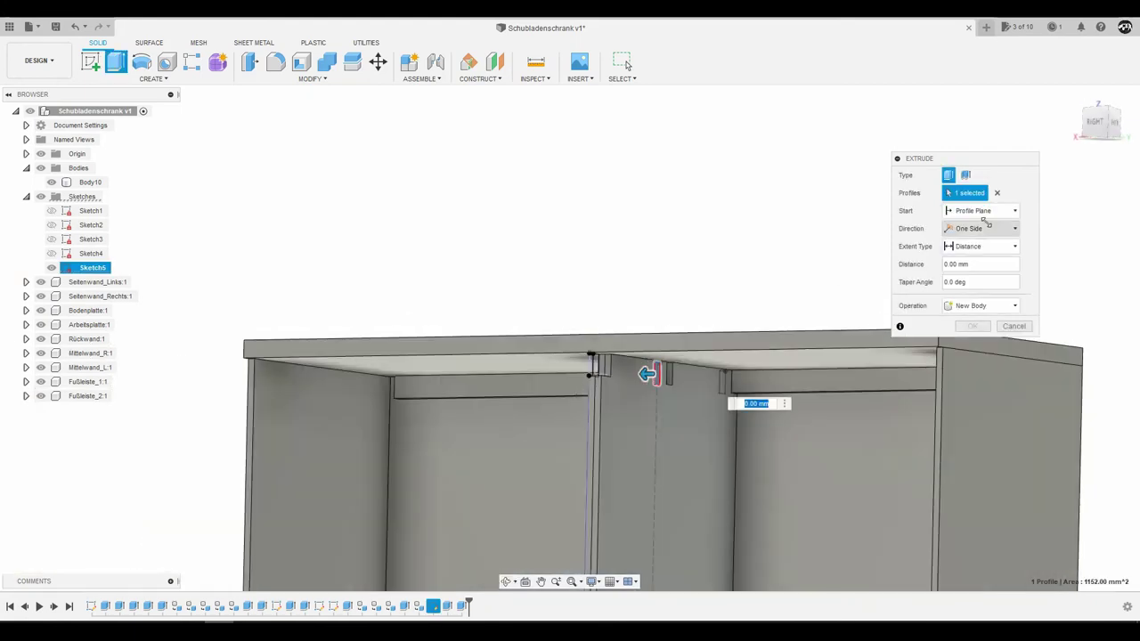
click(979, 246)
click(967, 258)
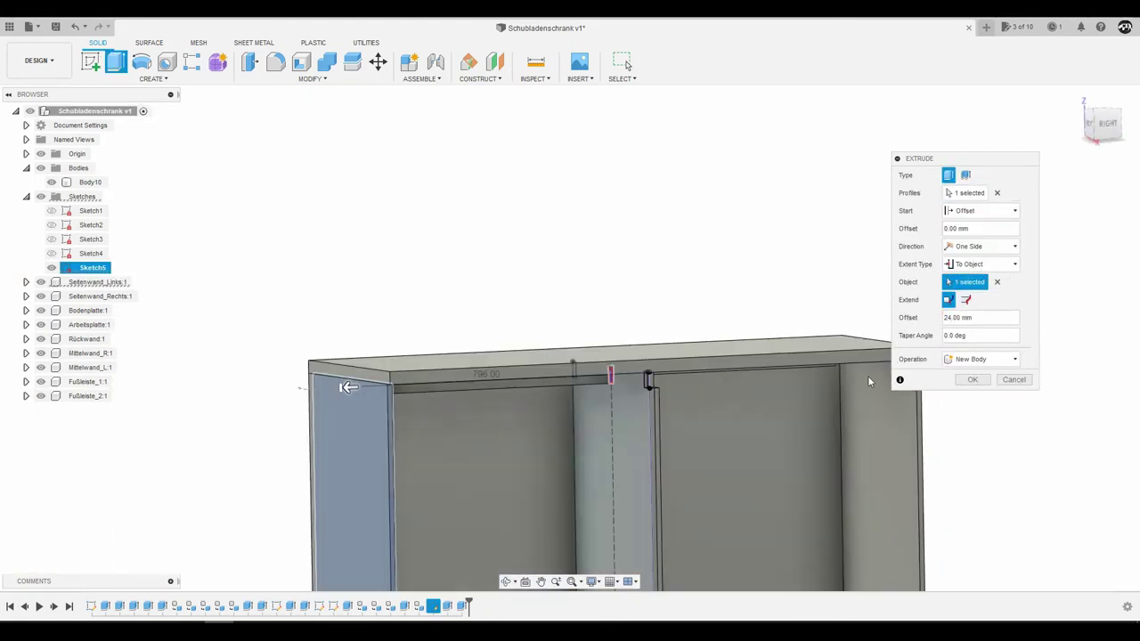
click(868, 381)
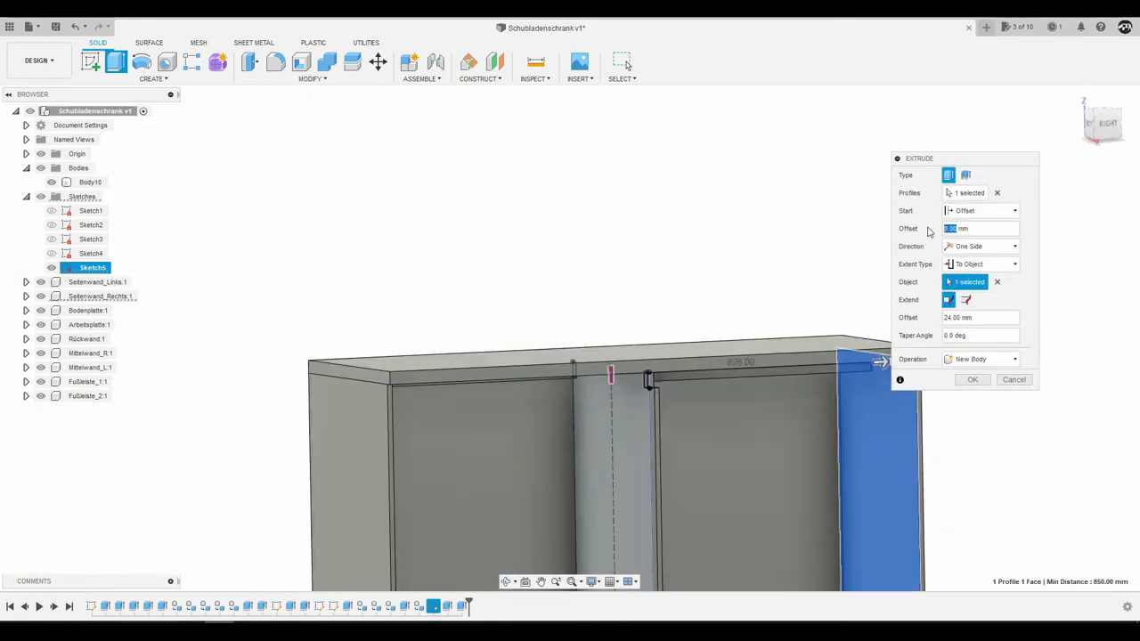
click(971, 380)
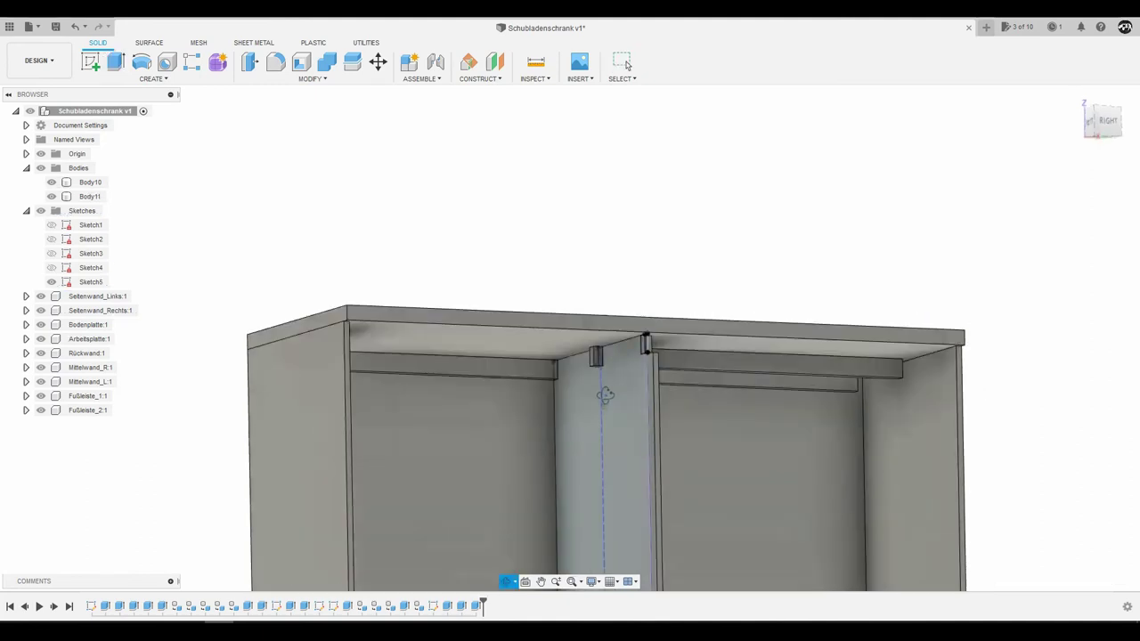
Extrude another rail profile by a fixed distance as a new body
mouse_move(569, 374)
shift+middle_down()
mouse_move(398, 254)
mouse_move(593, 328)
mouse_move(186, 285)
shift+middle_up()
scroll(259, 346, up, 3)
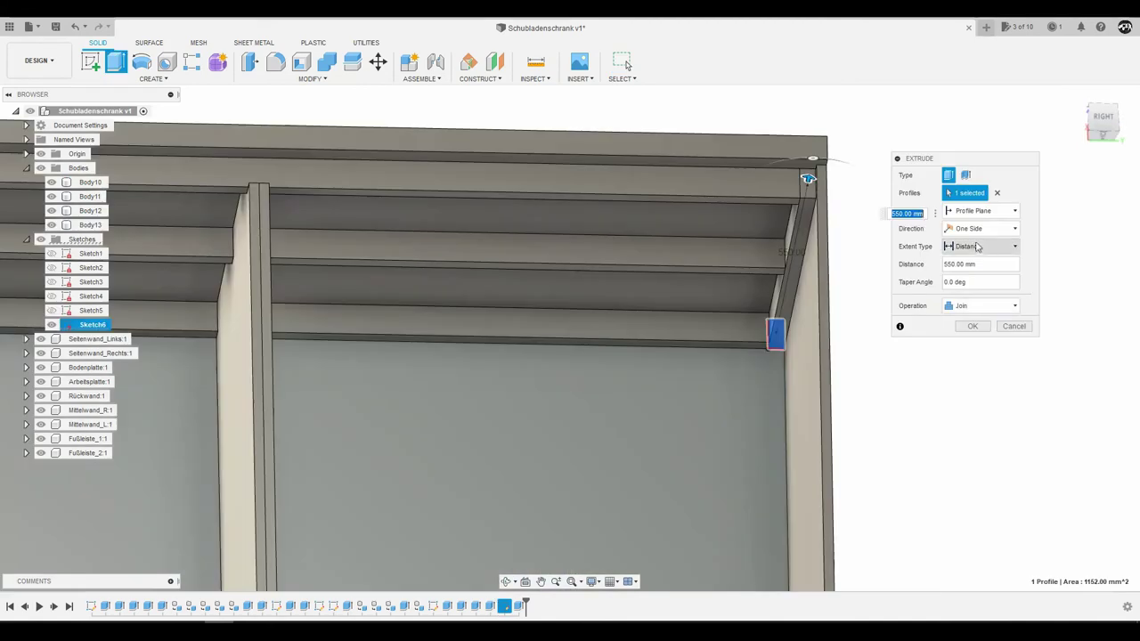
click(980, 228)
click(975, 258)
click(979, 305)
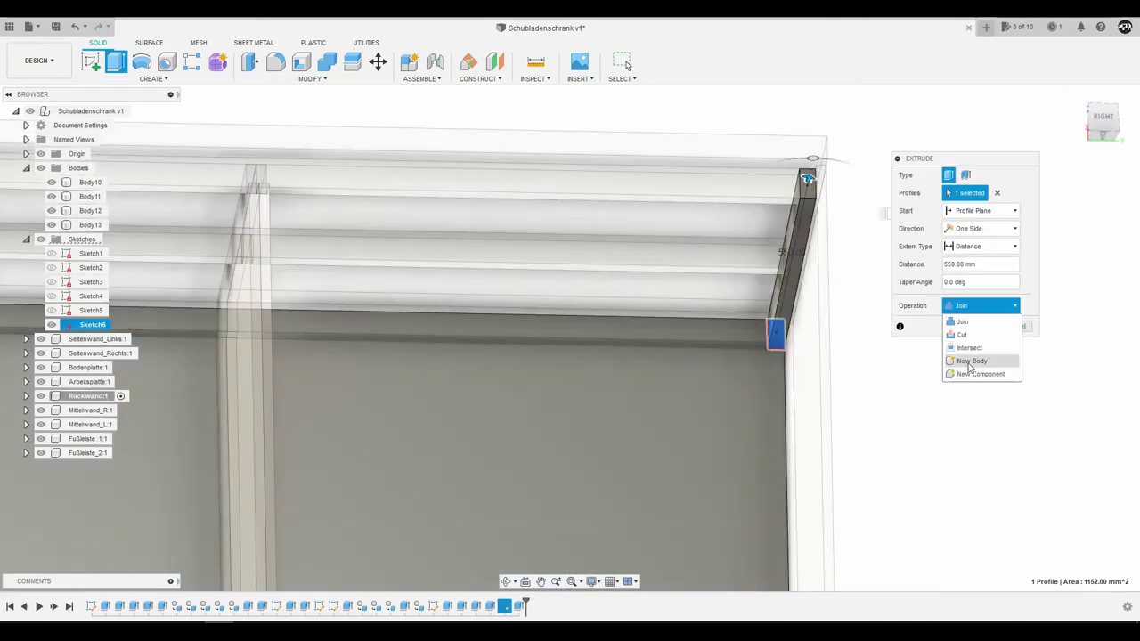
click(962, 361)
click(972, 326)
scroll(747, 255, down, 5)
Extrude the top rail profiles as a new component
mouse_move(576, 234)
shift+middle_down()
mouse_move(602, 277)
mouse_move(653, 307)
shift+middle_up()
scroll(576, 310, up, 5)
click(110, 62)
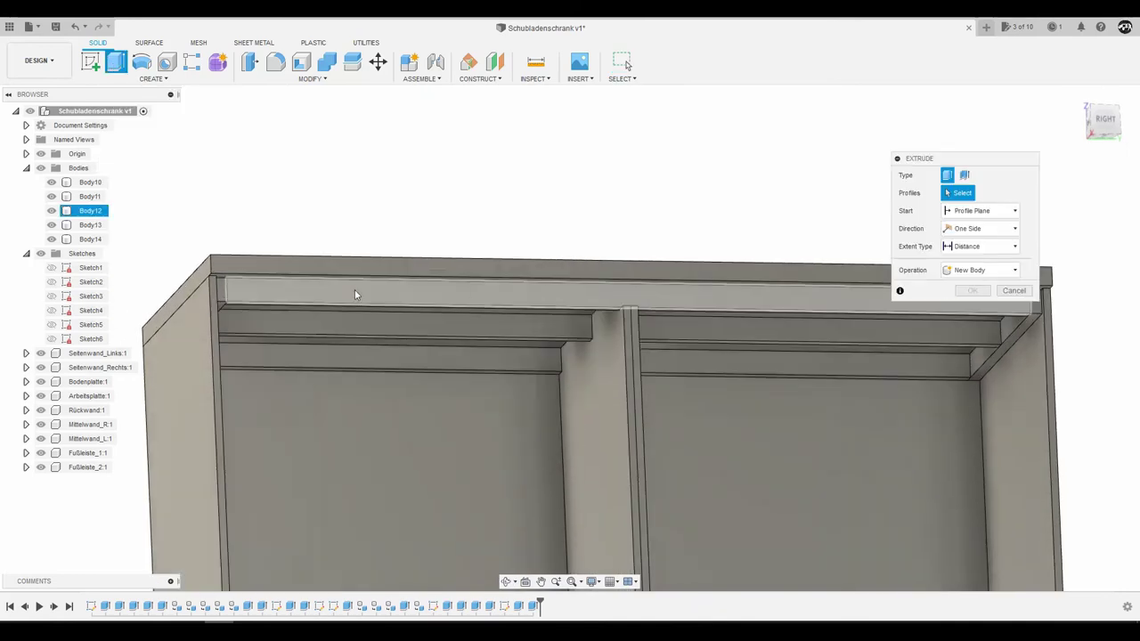
click(354, 289)
scroll(873, 316, up, 3)
click(980, 306)
text(15)
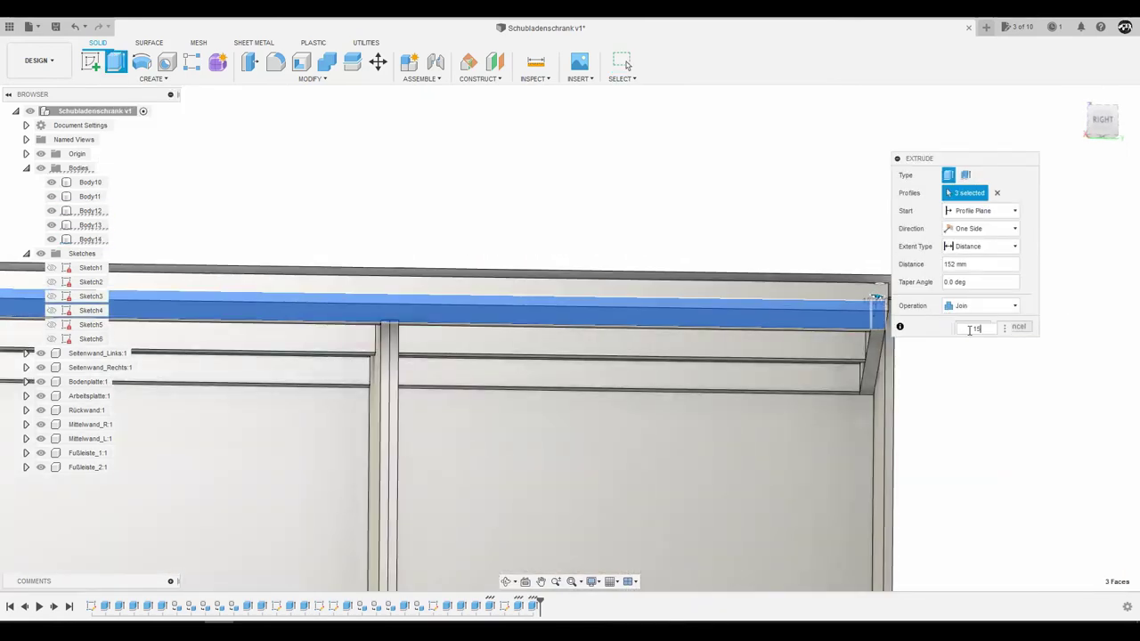
click(972, 360)
click(968, 326)
scroll(640, 308, down, 3)
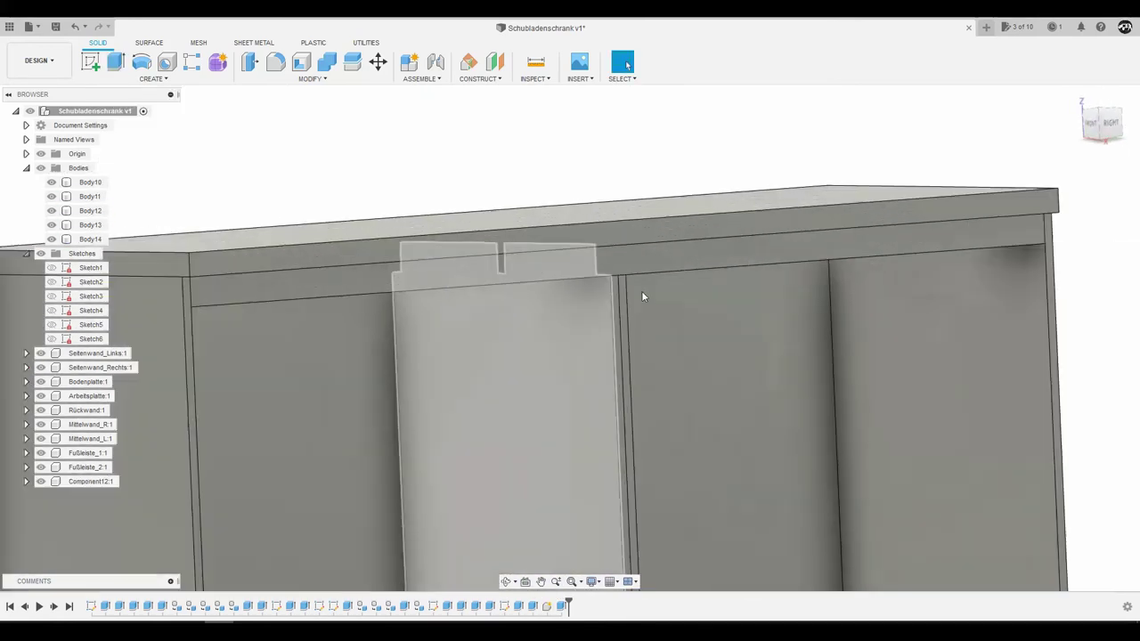
Rename the new top rail component to Blende
shift+middle_drag(640, 308, 675, 372)
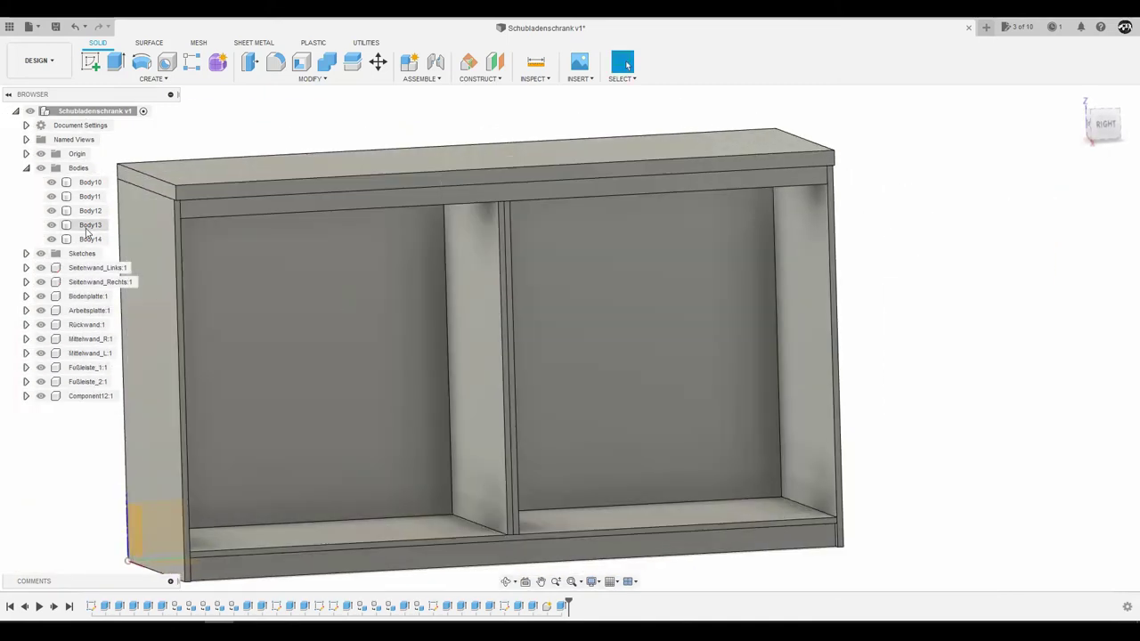
right_click(89, 182)
key(Escape)
shift+click(90, 239)
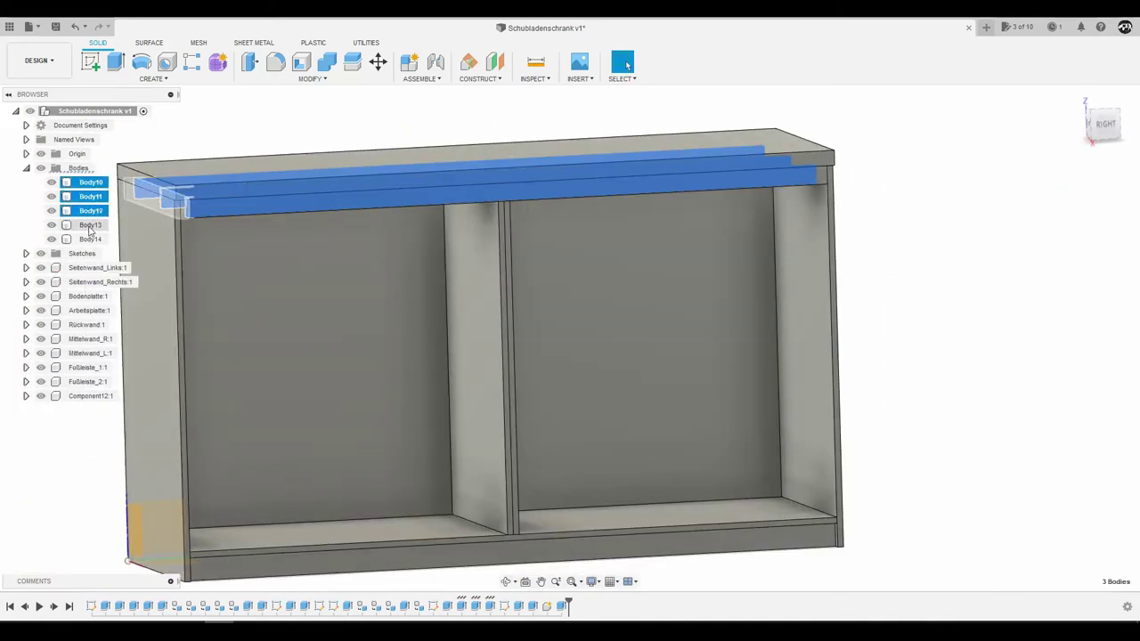
mouse_move(463, 234)
shift+middle_down()
mouse_move(709, 173)
mouse_move(774, 291)
shift+middle_up()
key(Escape)
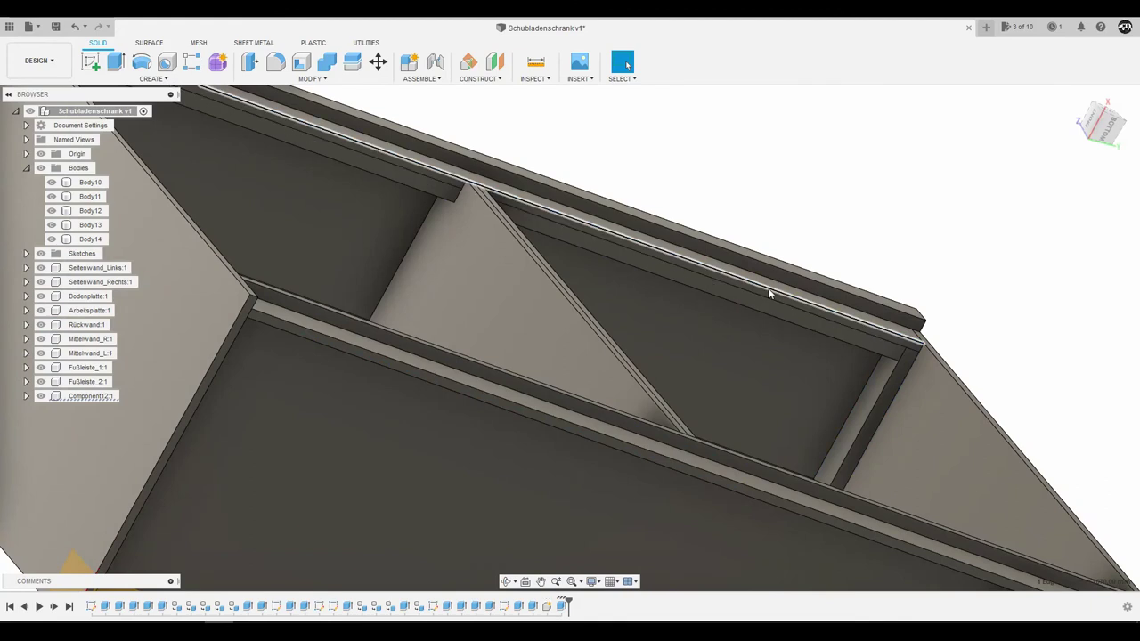
click(89, 395)
double_click(82, 396)
text(Blende)
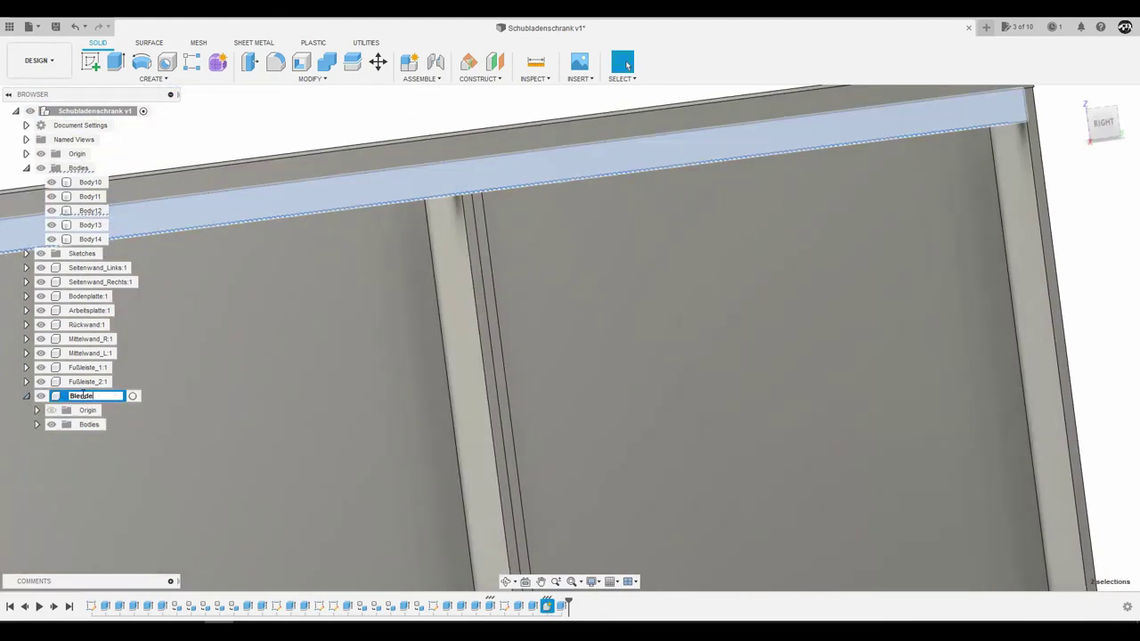
key(Return)
Turn the five rail bodies Body10–Body14 into components with Create Components from Bodies
click(90, 182)
shift+click(90, 238)
right_click(93, 184)
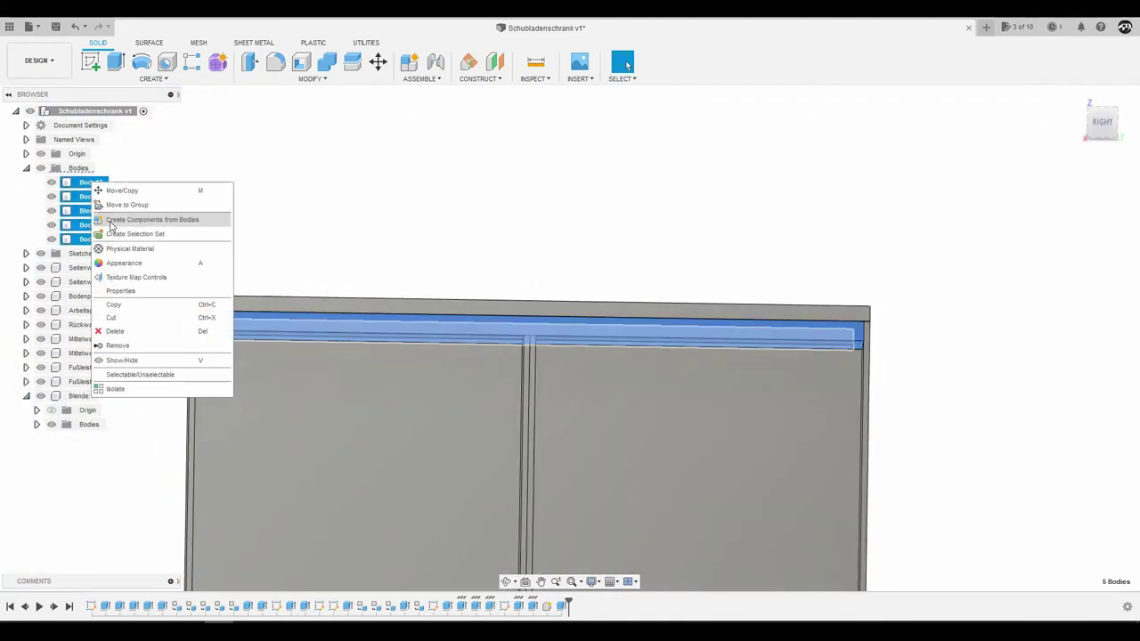
click(110, 220)
shift+middle_drag(191, 274, 140, 374)
Rename the new rail components, starting with Lattenkontruktion_1 and Lattenkontruktion_2
click(73, 325)
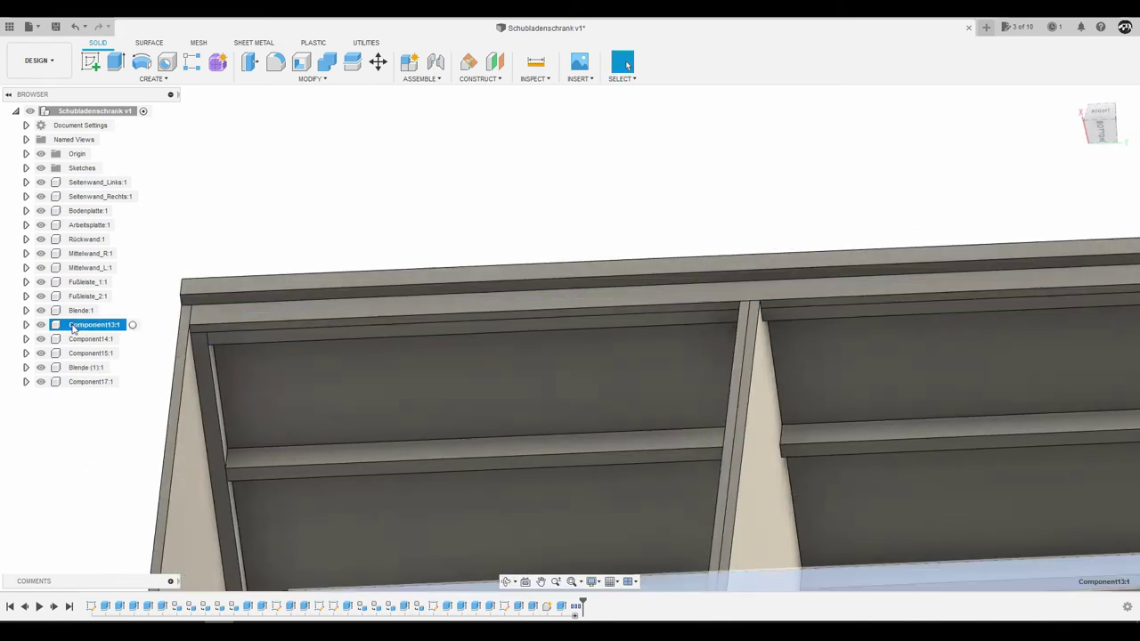
double_click(73, 325)
text(Lattenkontruktion_1)
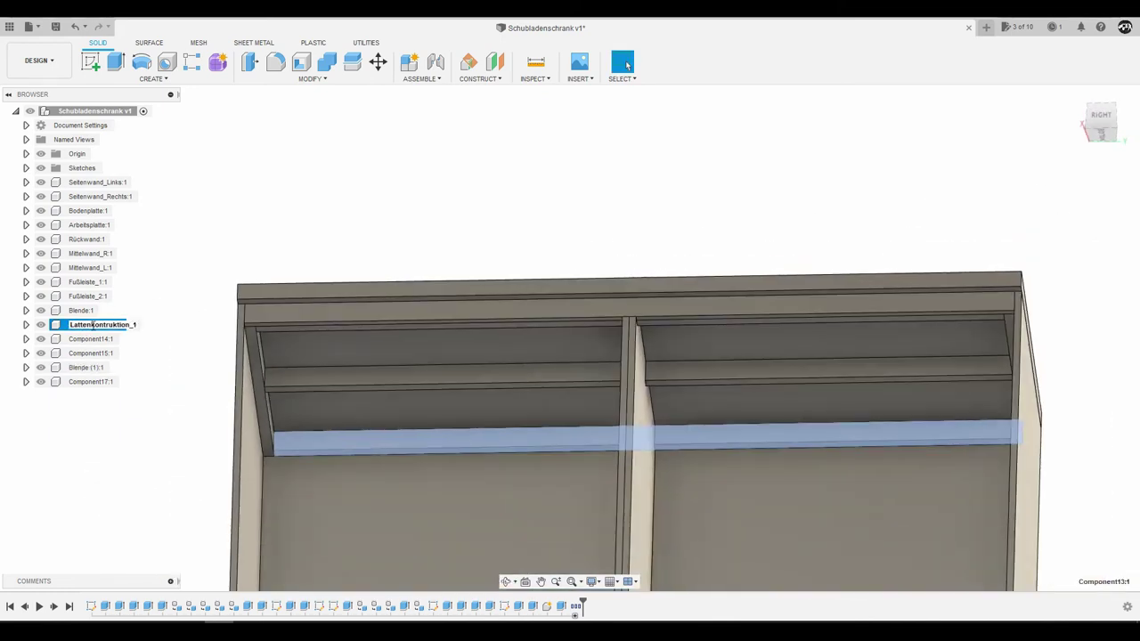
key(Return)
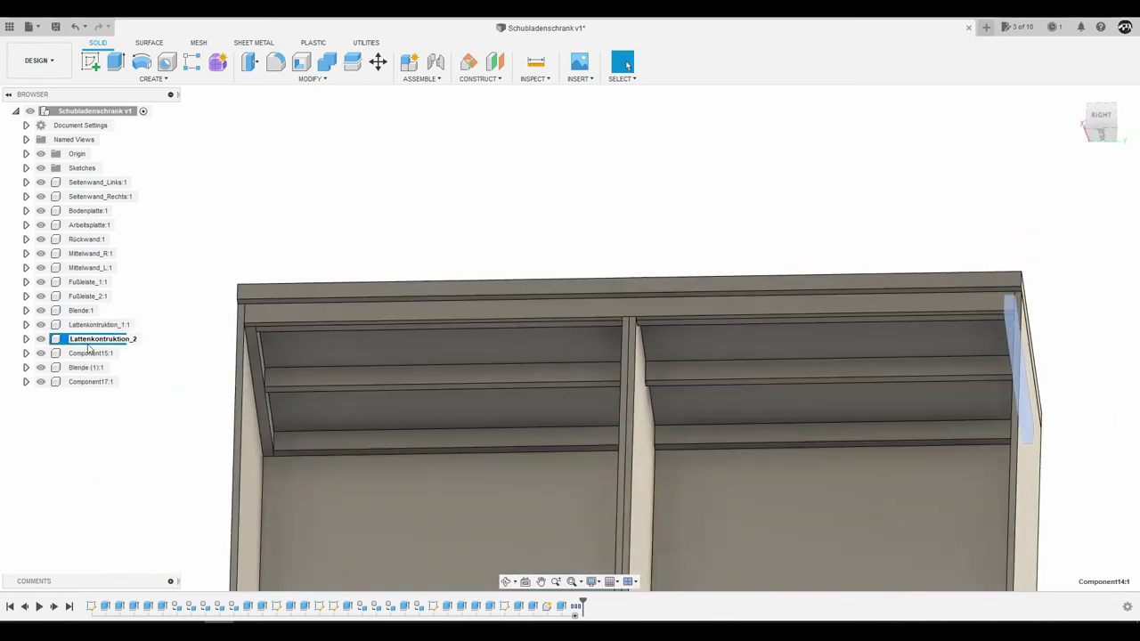
key(Return)
click(94, 369)
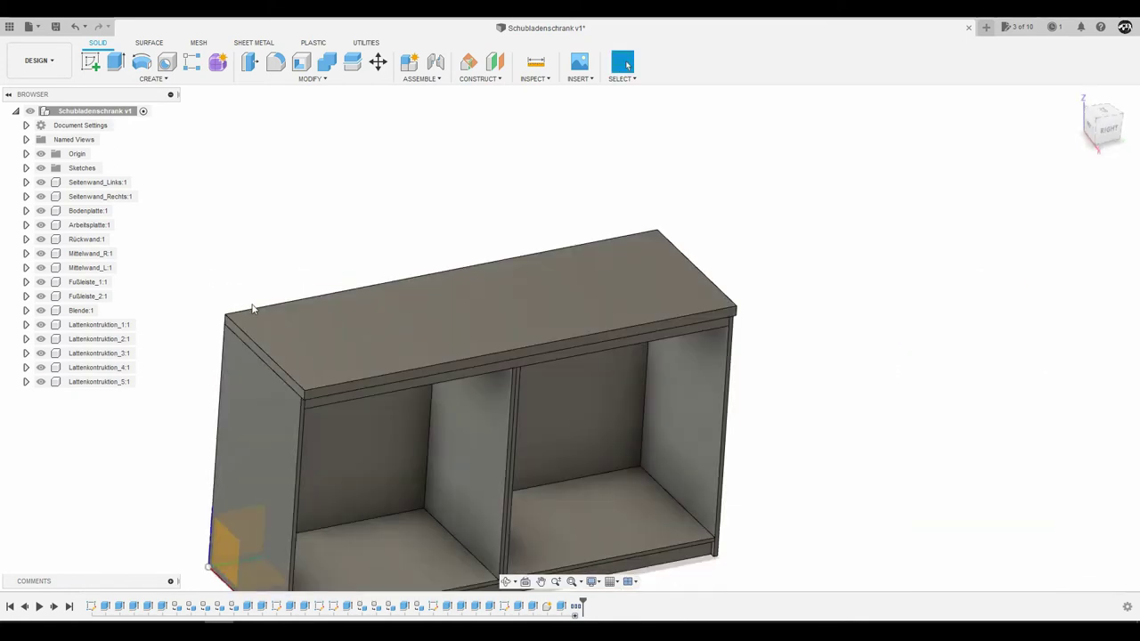
shift+middle_drag(252, 308, 180, 230)
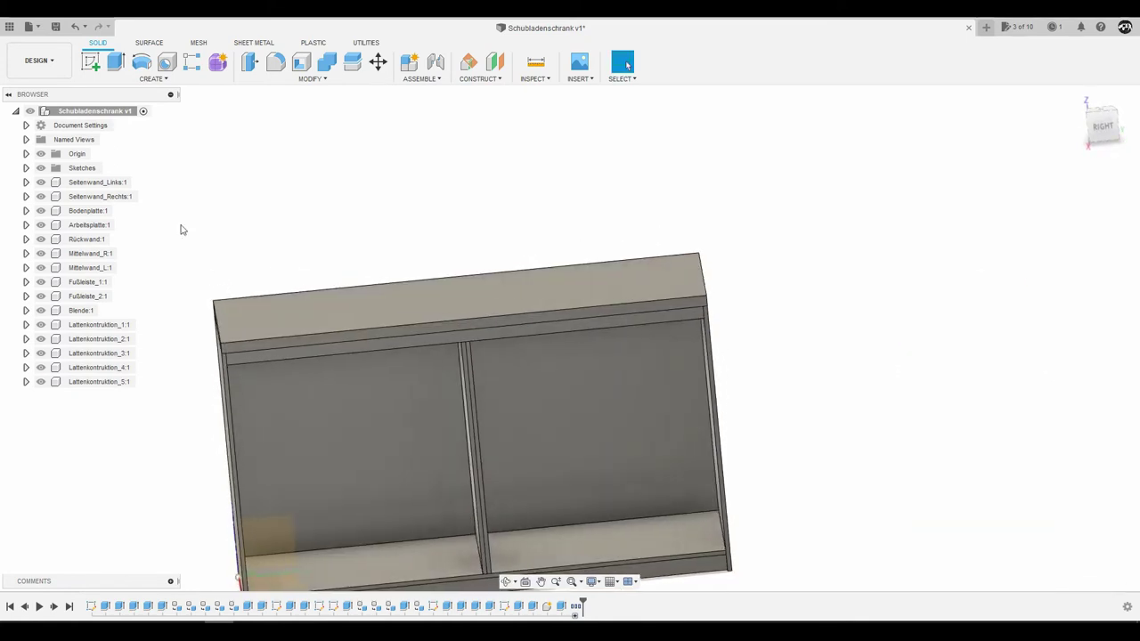
Open the Physical Material library from the design's context menu
right_click(103, 114)
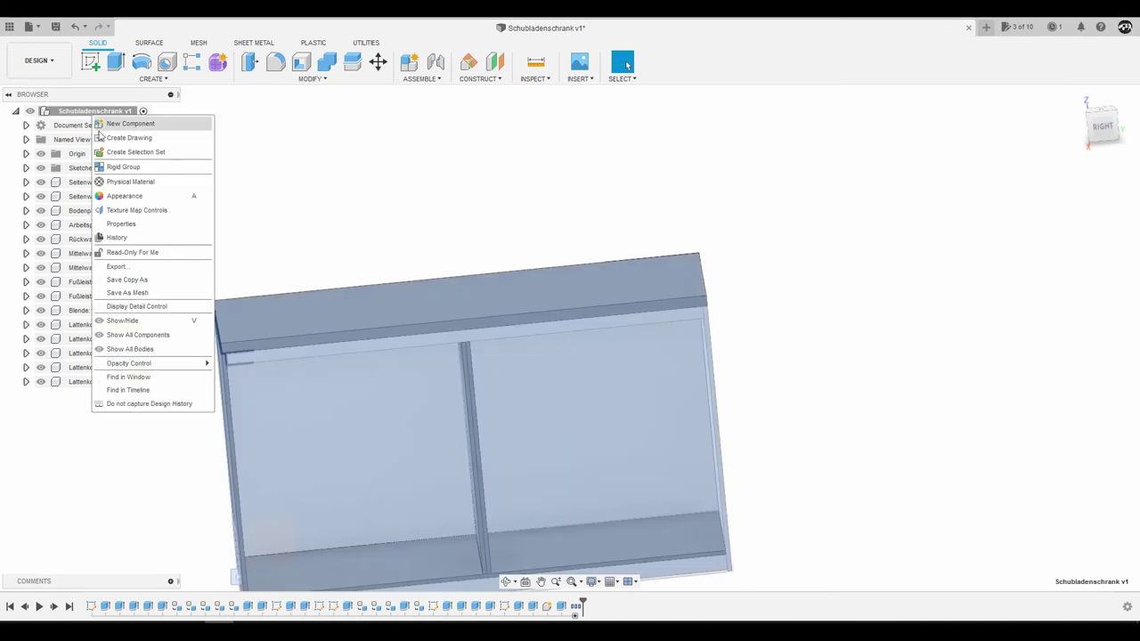
click(129, 183)
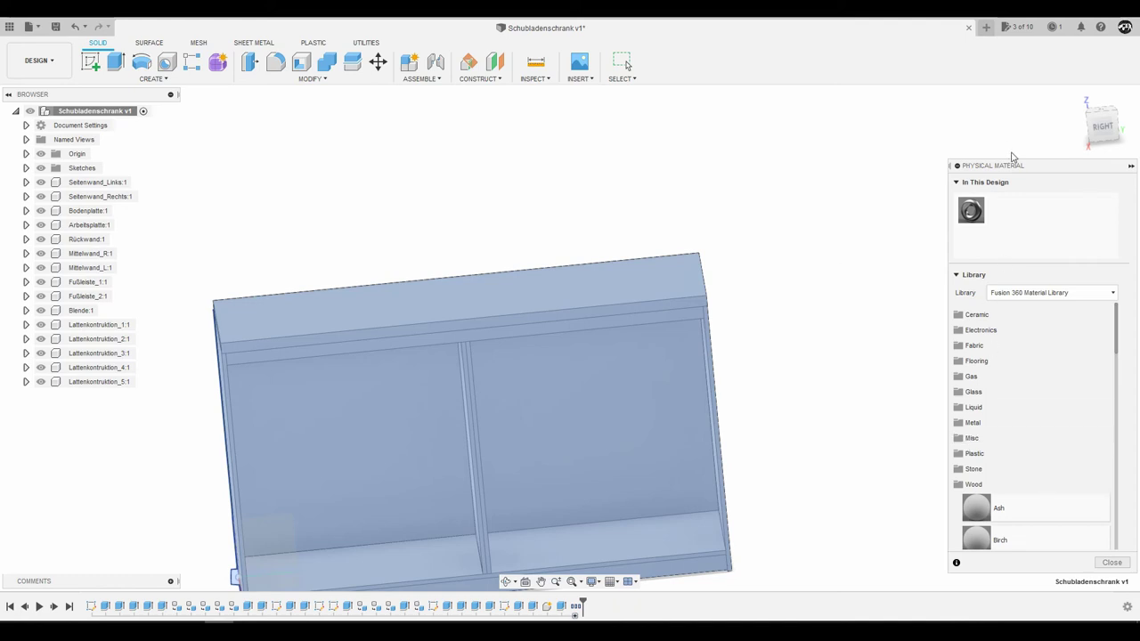
drag(902, 156, 878, 133)
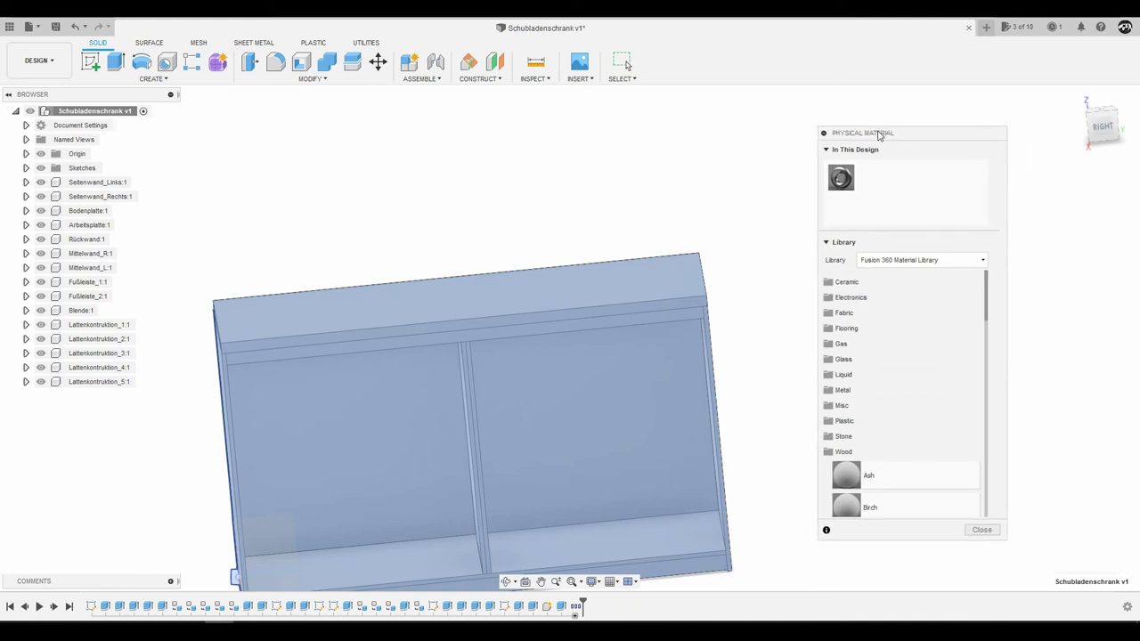
scroll(881, 410, down, 3)
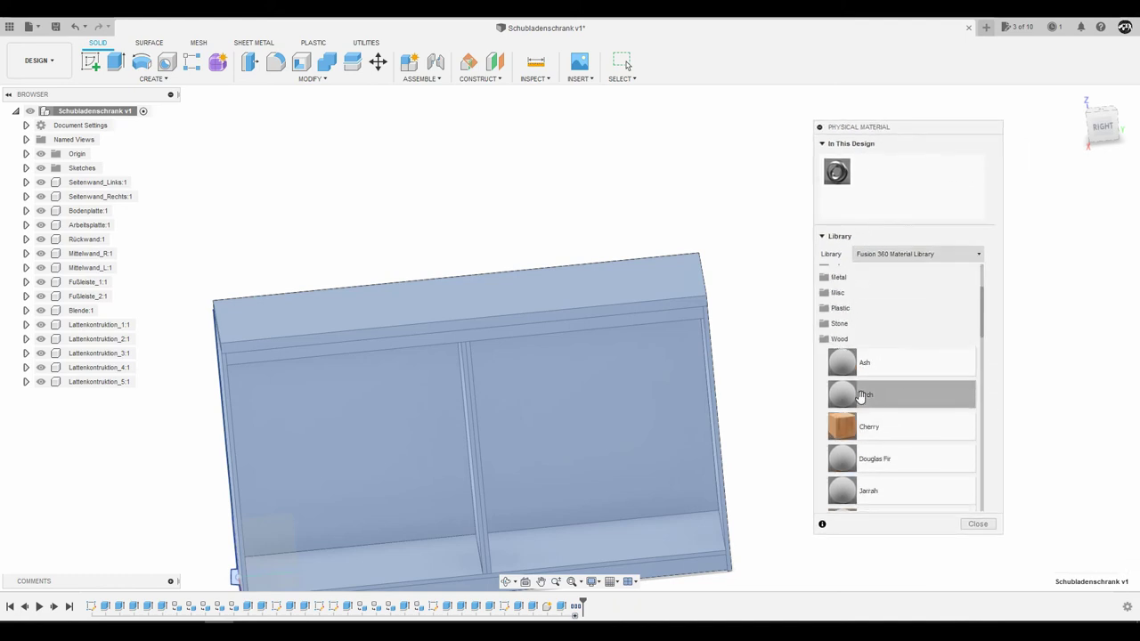
scroll(694, 351, down, 3)
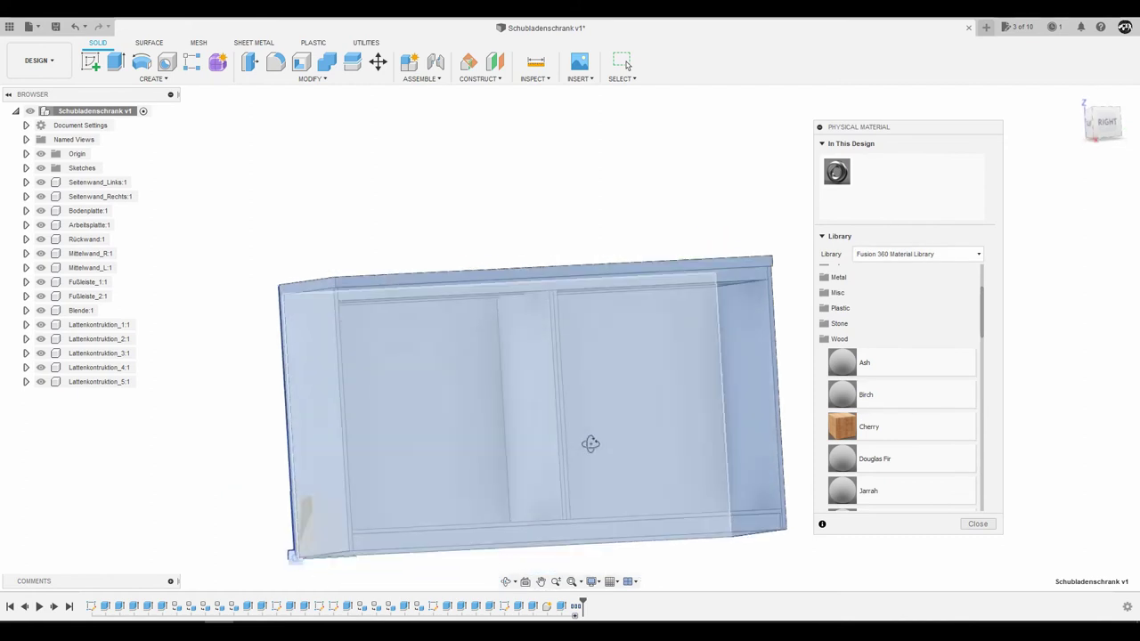
Apply Oak, White to the right side panel and both middle dividers
shift+middle_drag(556, 380, 676, 458)
scroll(552, 439, up, 3)
scroll(552, 439, up, 3)
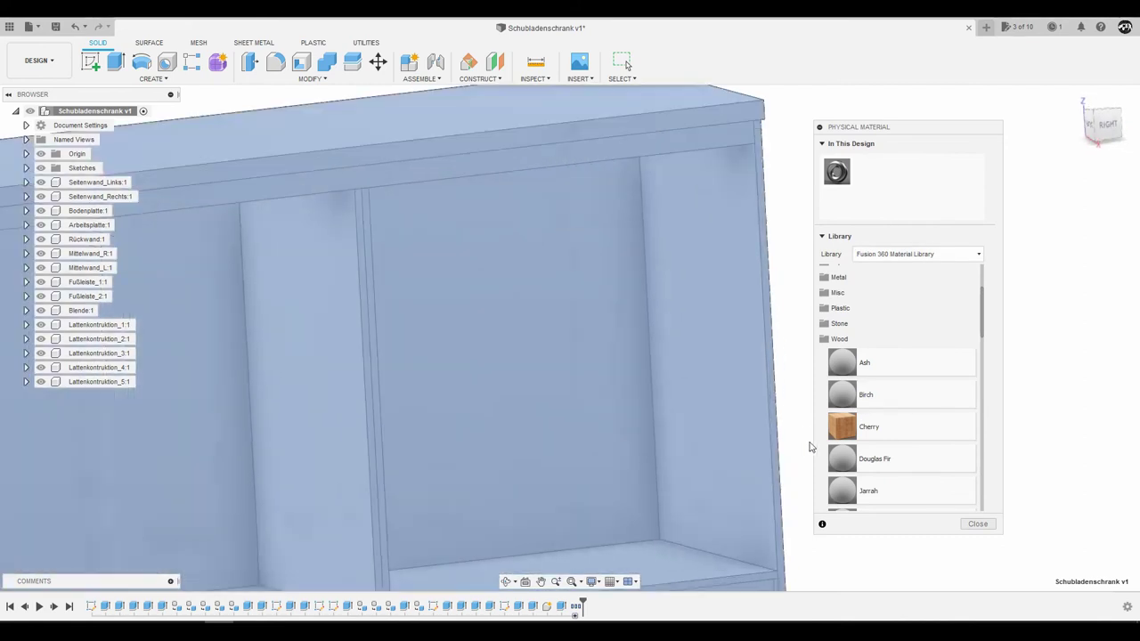
scroll(890, 456, down, 3)
scroll(890, 456, down, 3)
scroll(891, 458, down, 2)
scroll(891, 458, down, 3)
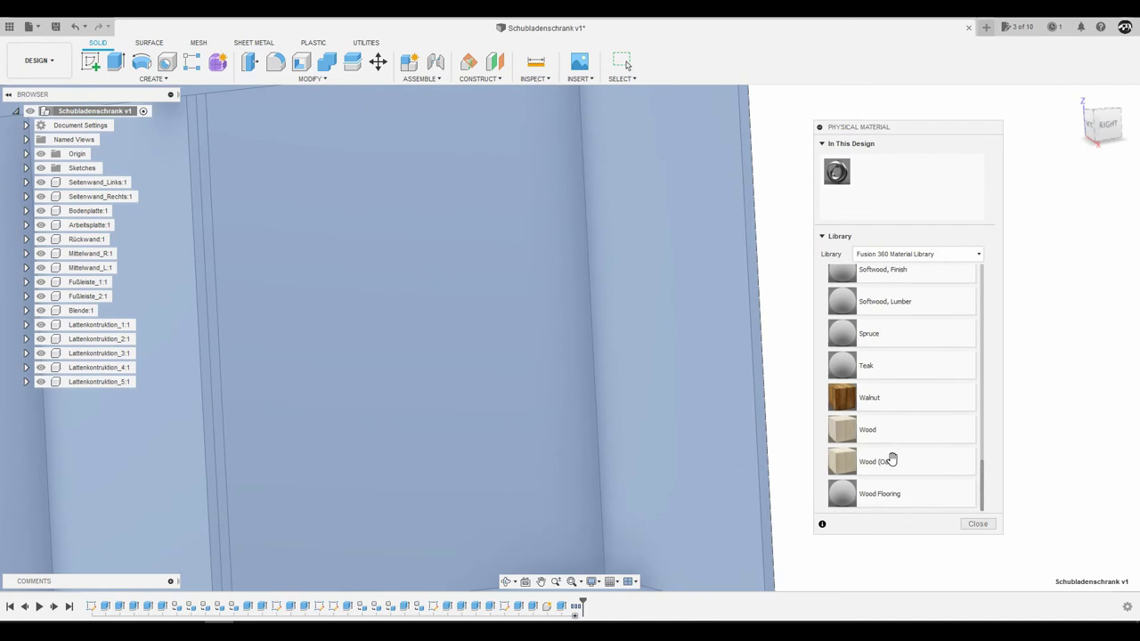
scroll(891, 458, up, 3)
scroll(891, 458, up, 3)
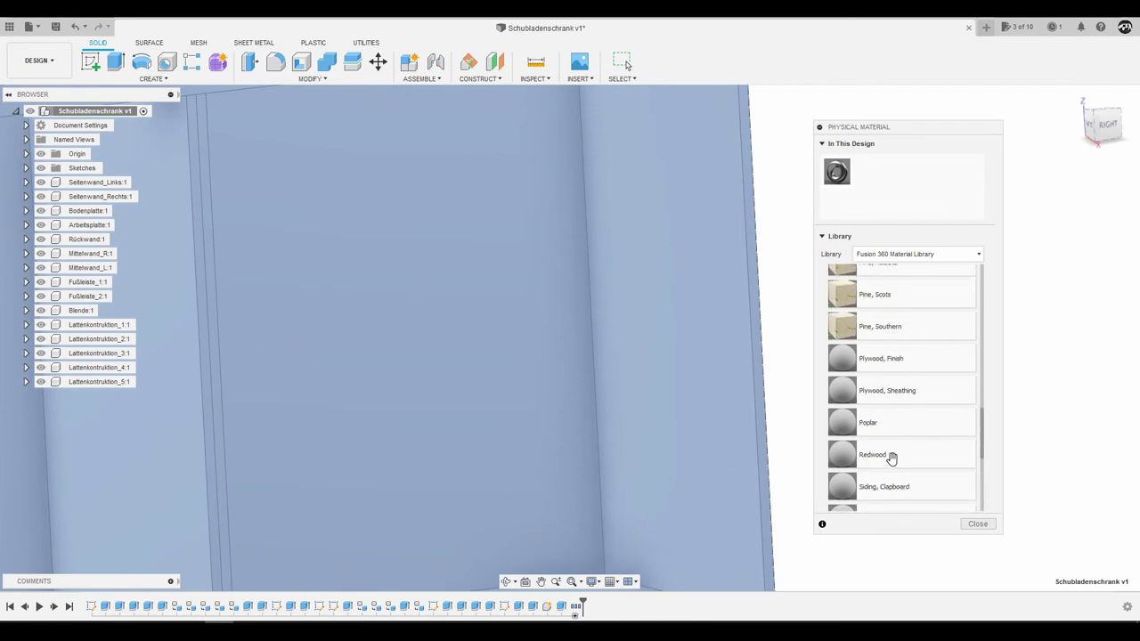
scroll(890, 456, up, 3)
scroll(881, 439, up, 3)
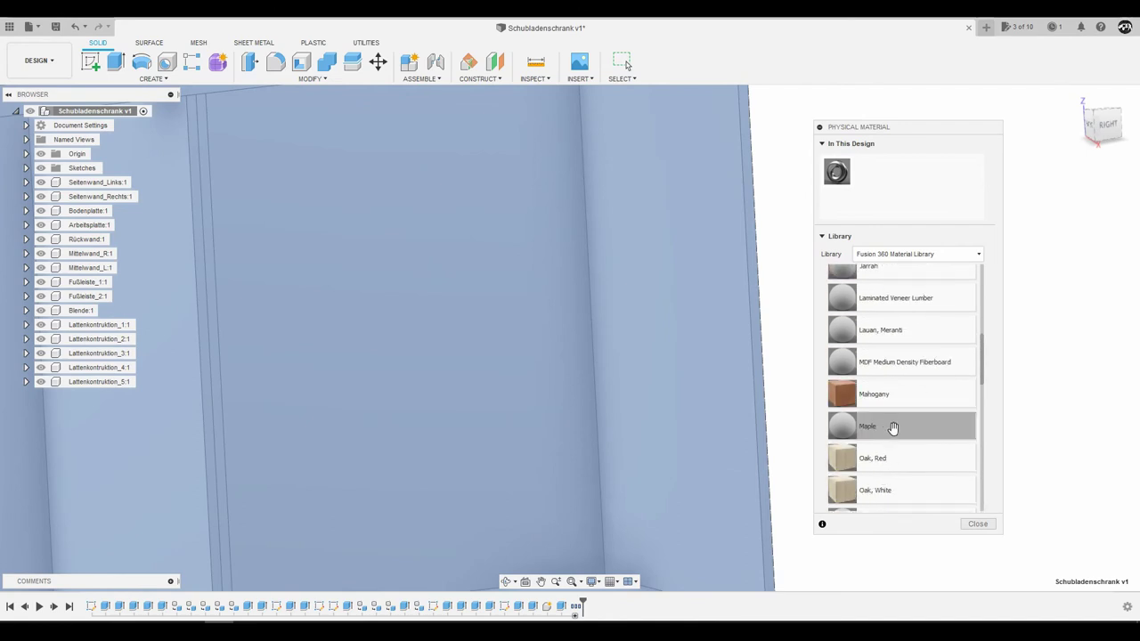
scroll(718, 420, down, 5)
scroll(717, 420, down, 3)
mouse_move(692, 382)
shift+middle_down()
mouse_move(771, 394)
mouse_move(725, 394)
shift+middle_up()
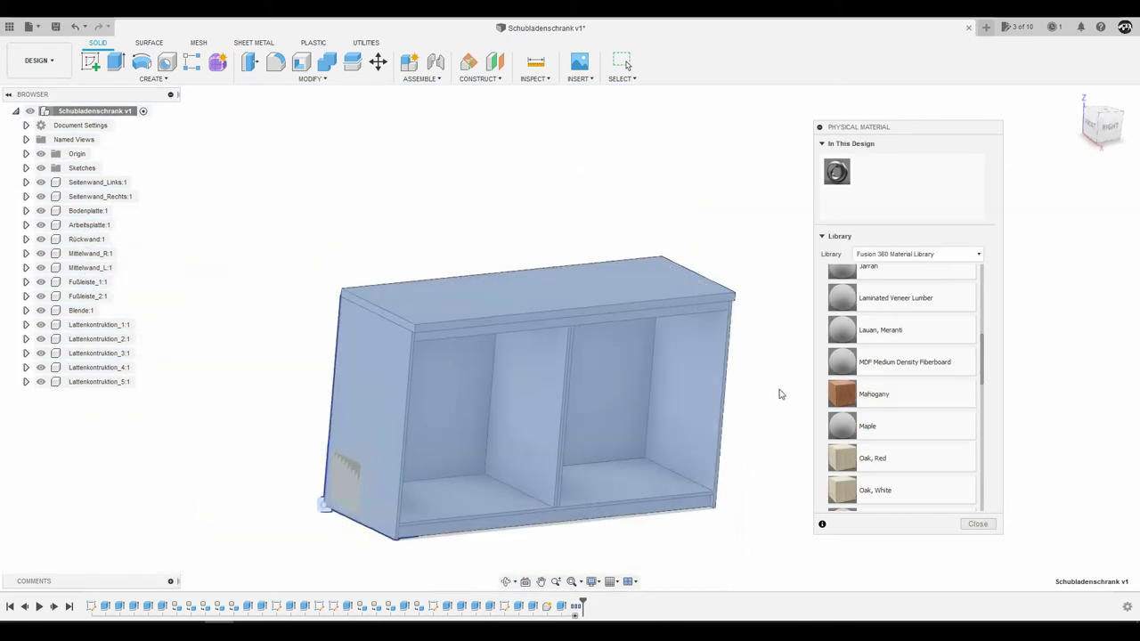
scroll(865, 445, down, 1)
scroll(865, 445, down, 1)
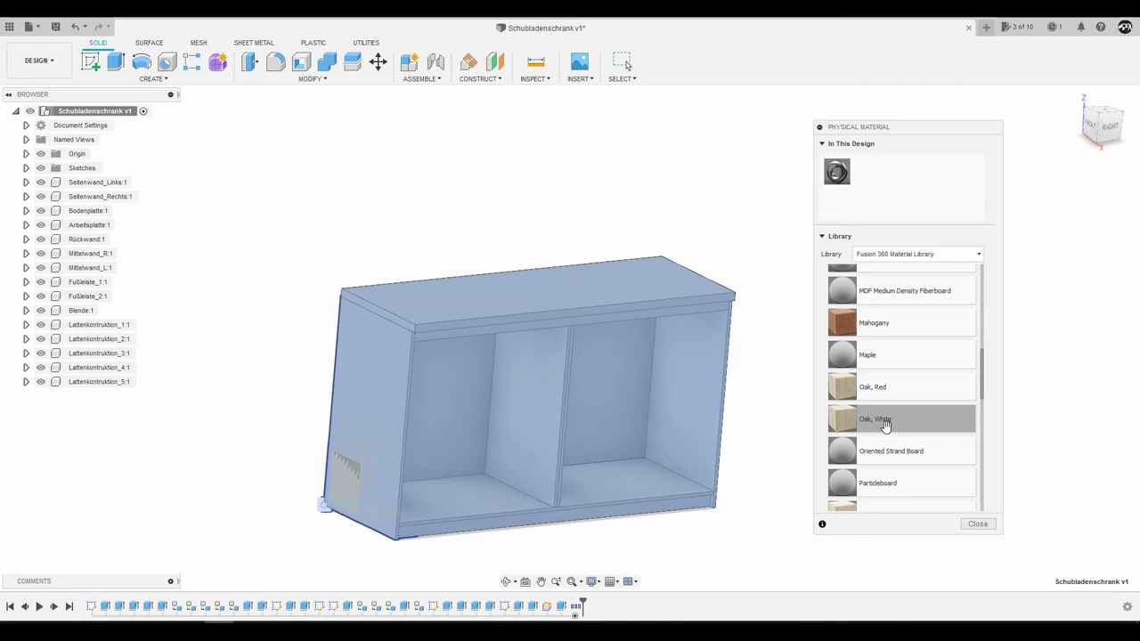
drag(888, 420, 660, 467)
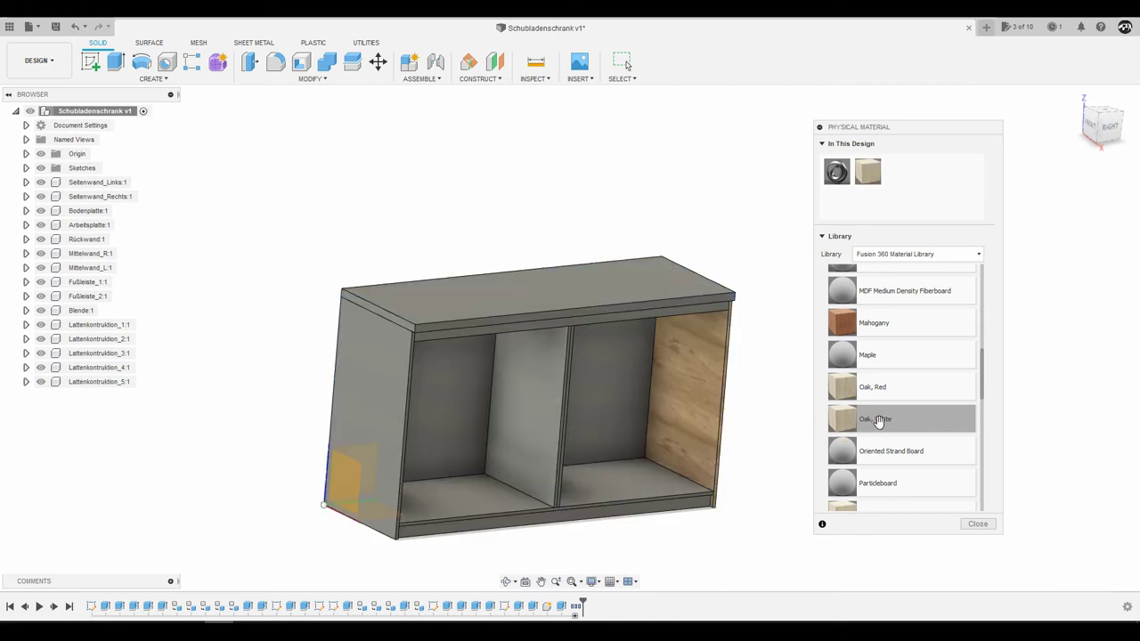
drag(882, 418, 556, 409)
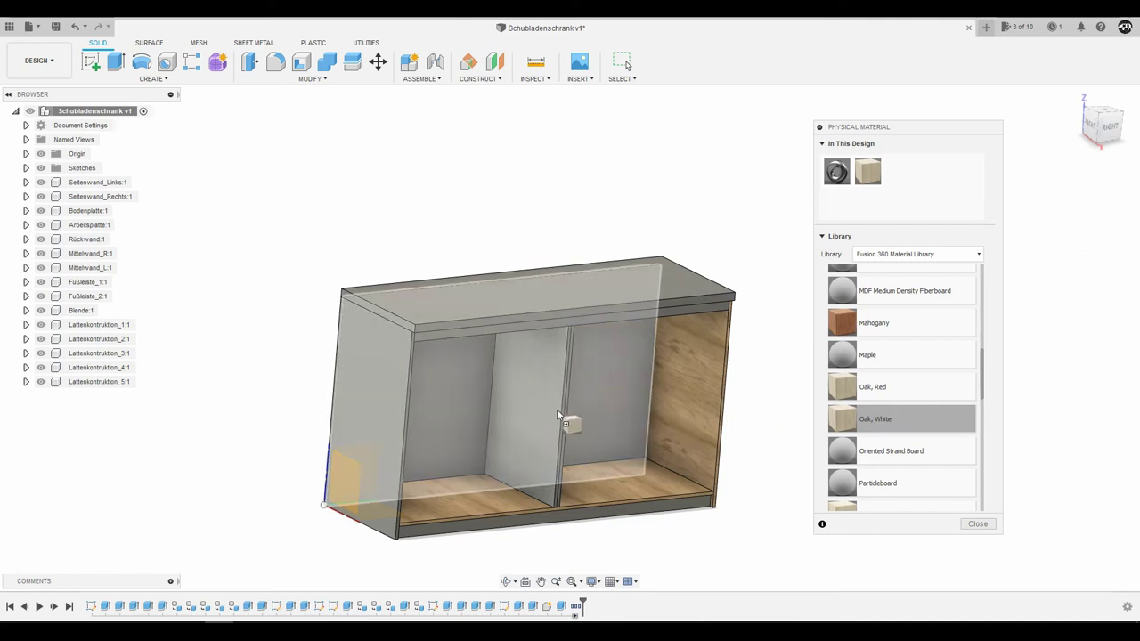
mouse_move(877, 418)
mouse_down()
mouse_move(571, 403)
mouse_move(590, 395)
mouse_up()
Apply Oak, White to the back wall, bottom front strip, floor and left side panel
drag(931, 422, 639, 393)
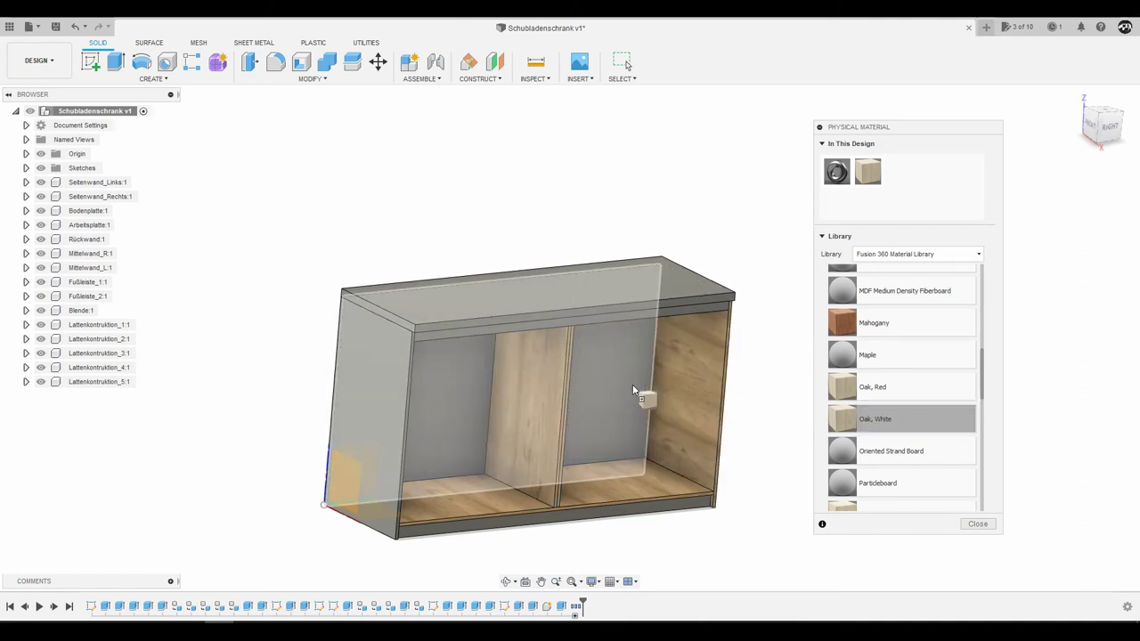
drag(880, 437, 686, 521)
shift+middle_drag(687, 521, 835, 469)
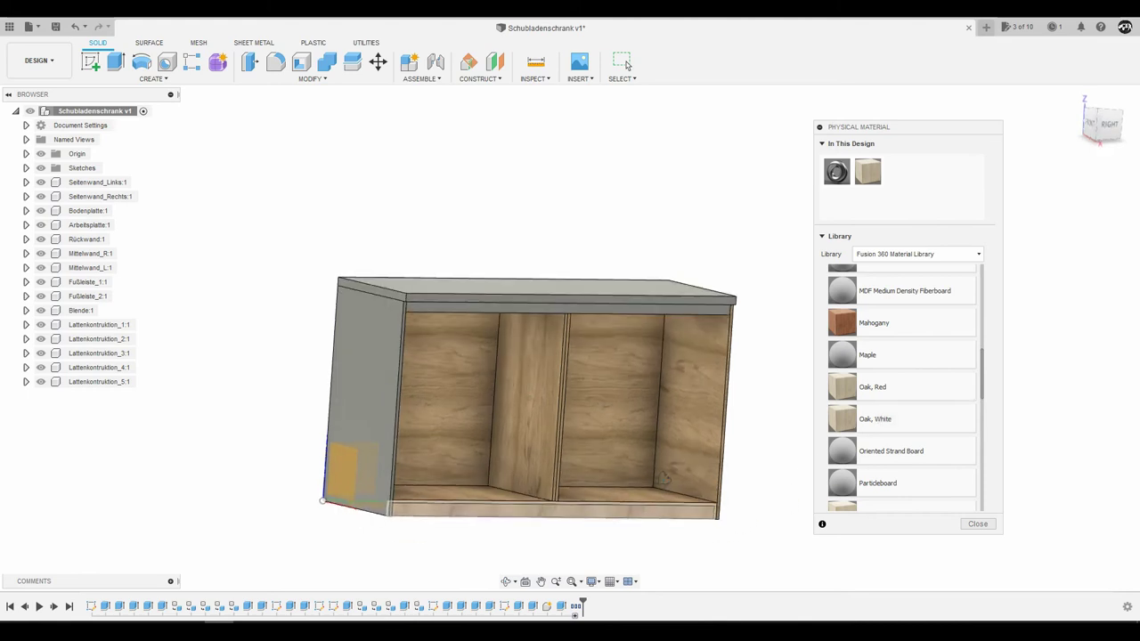
drag(877, 418, 543, 525)
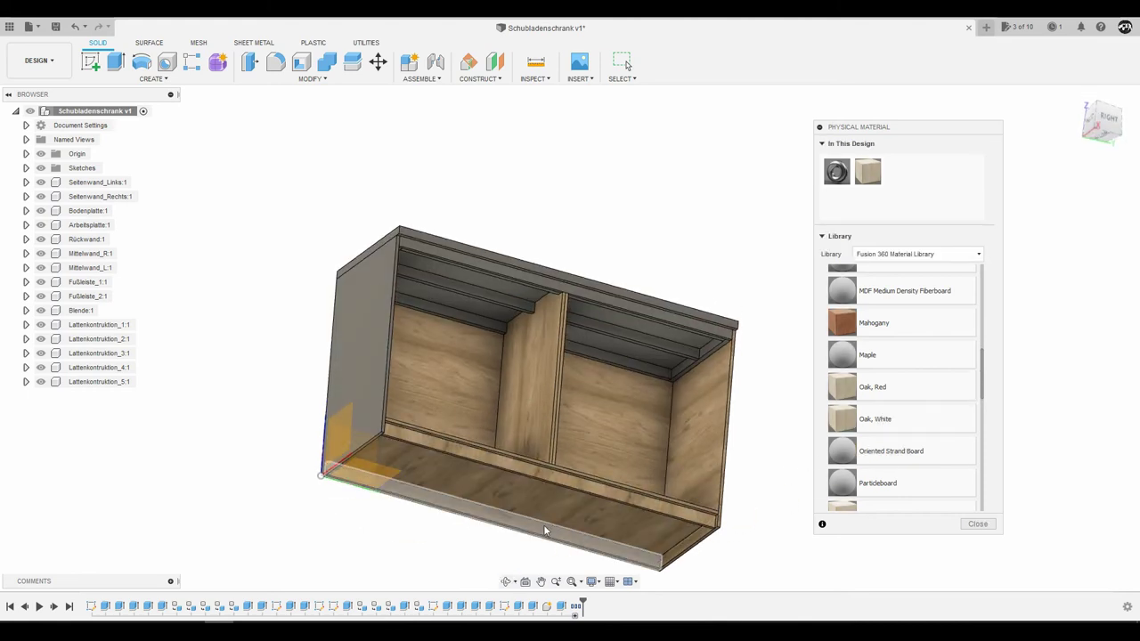
drag(842, 419, 371, 373)
mouse_move(372, 374)
shift+middle_down()
mouse_move(482, 349)
mouse_move(623, 383)
shift+middle_up()
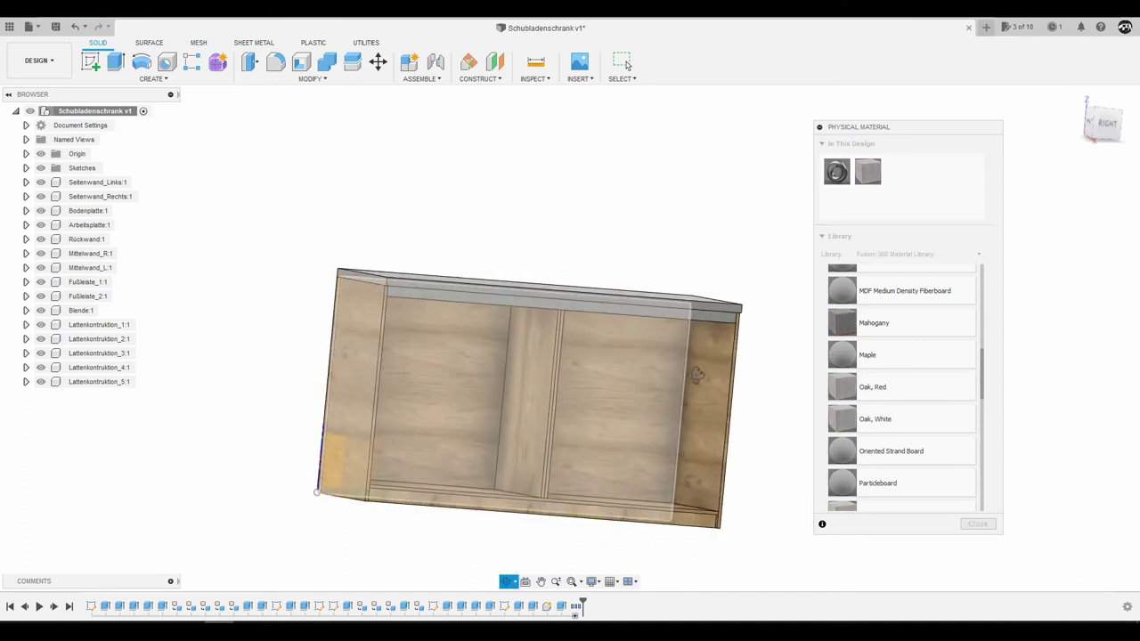
shift+middle_drag(783, 392, 692, 392)
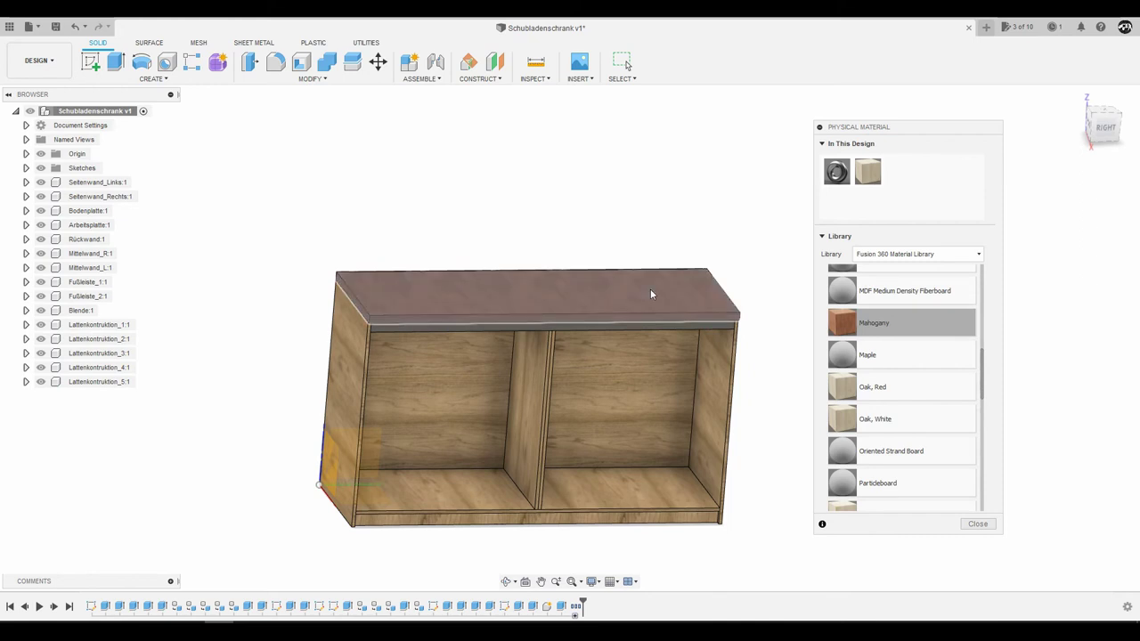
Give the cabinet worktop Mahogany, after briefly trying MDF
drag(854, 324, 650, 288)
mouse_move(709, 353)
shift+middle_down()
mouse_move(728, 332)
mouse_move(848, 292)
shift+middle_up()
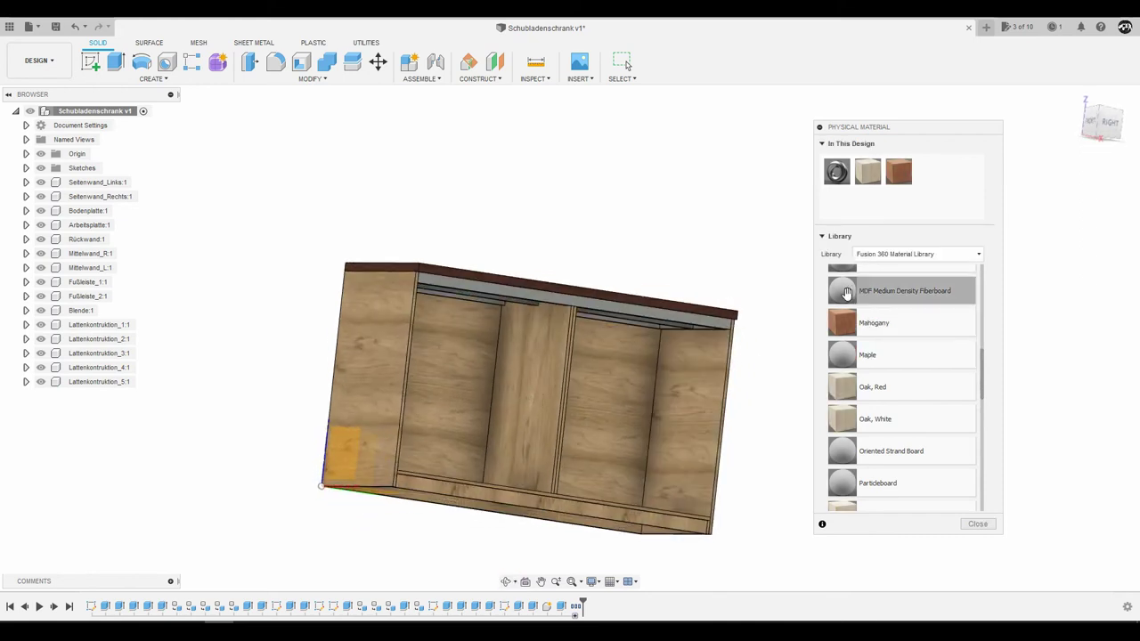
drag(847, 292, 707, 323)
mouse_move(707, 323)
shift+middle_down()
mouse_move(500, 351)
mouse_move(676, 356)
shift+middle_up()
scroll(500, 350, up, 3)
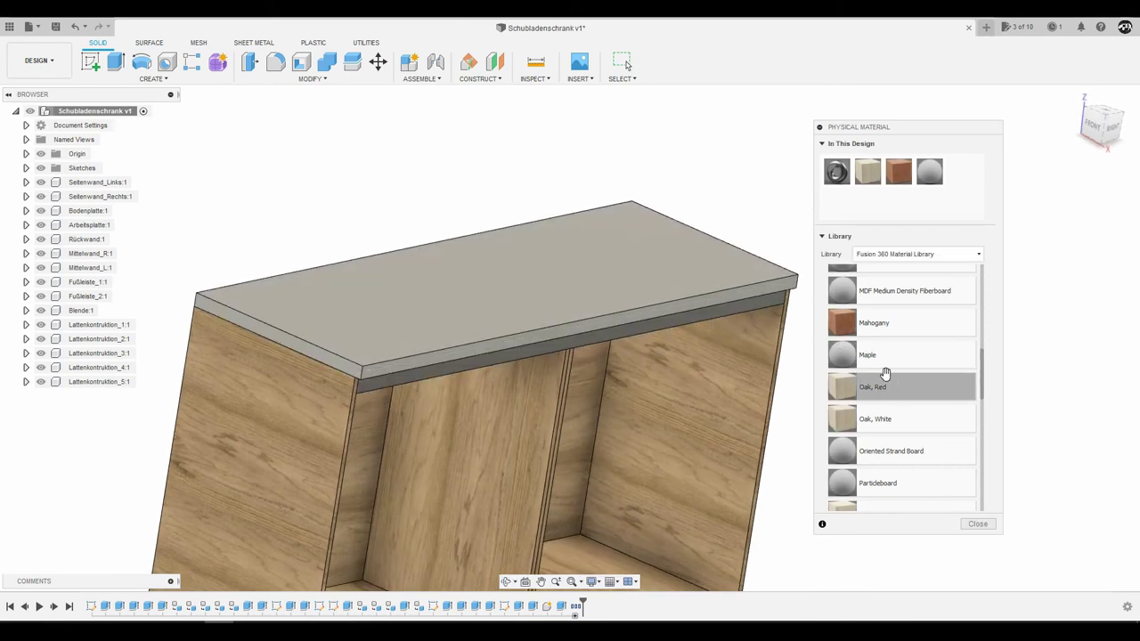
drag(877, 323, 656, 280)
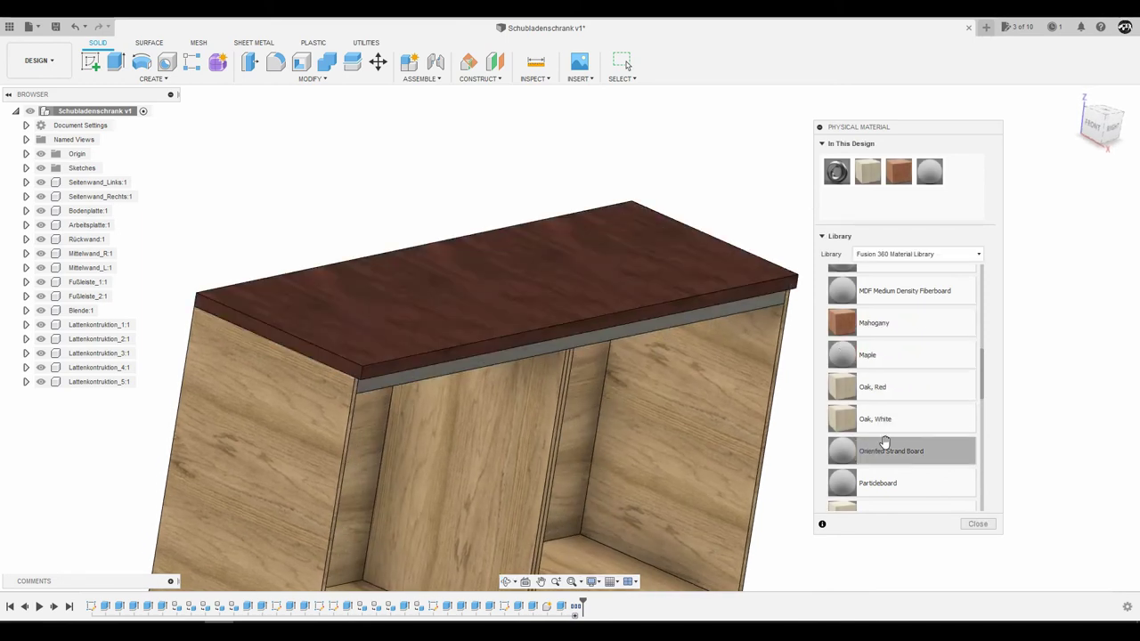
scroll(884, 443, down, 3)
scroll(884, 443, down, 3)
scroll(881, 443, down, 2)
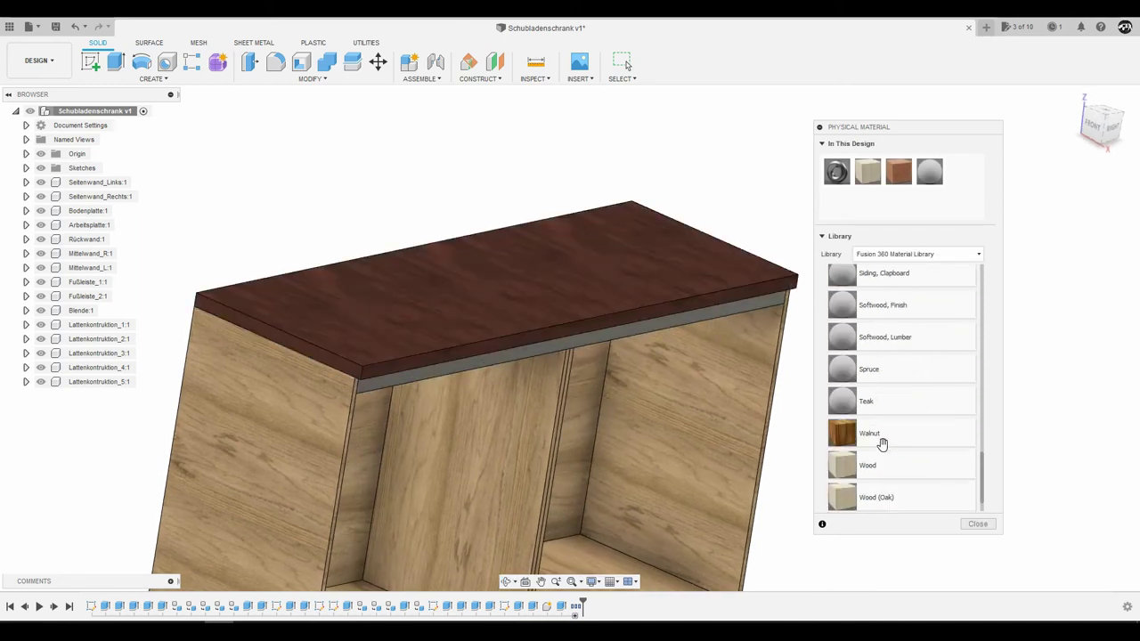
scroll(882, 444, down, 1)
Apply Pine to the battens under the top, keeping the top board in oak
mouse_move(712, 428)
shift+middle_down()
mouse_move(697, 382)
mouse_move(691, 437)
mouse_move(699, 313)
shift+middle_up()
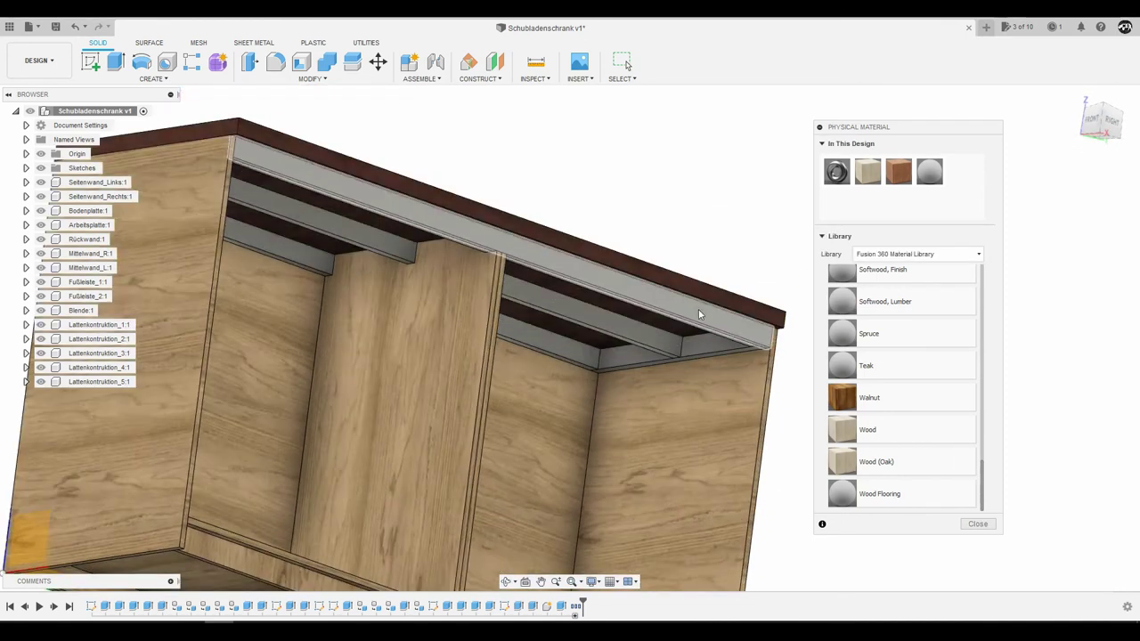
scroll(699, 314, up, 3)
scroll(862, 435, up, 3)
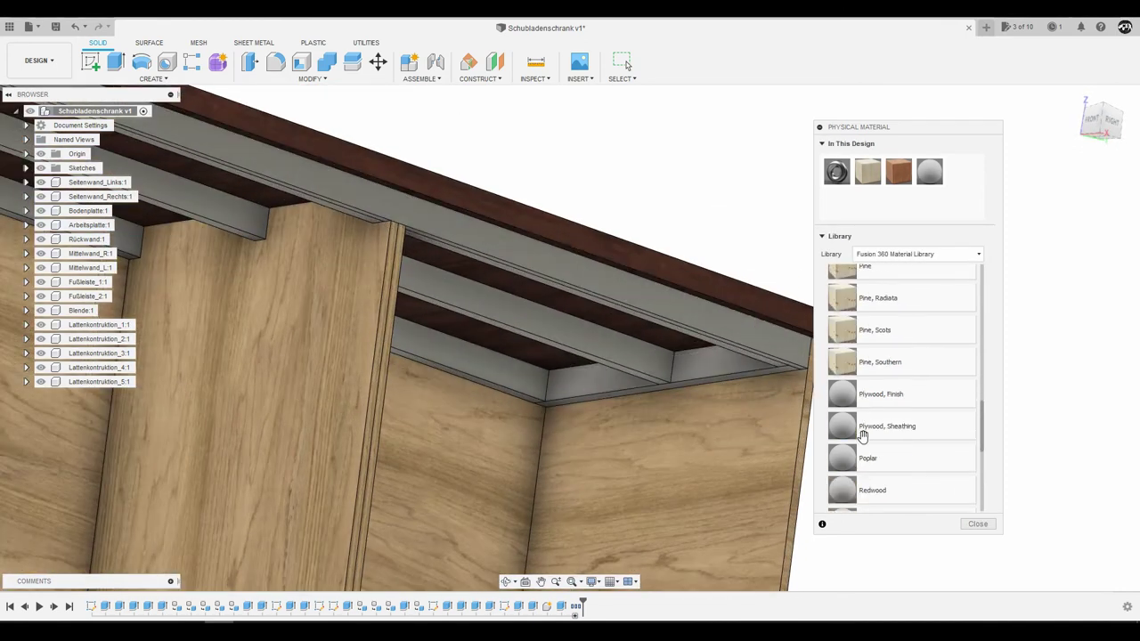
scroll(863, 436, up, 7)
scroll(865, 438, down, 1)
scroll(868, 434, down, 3)
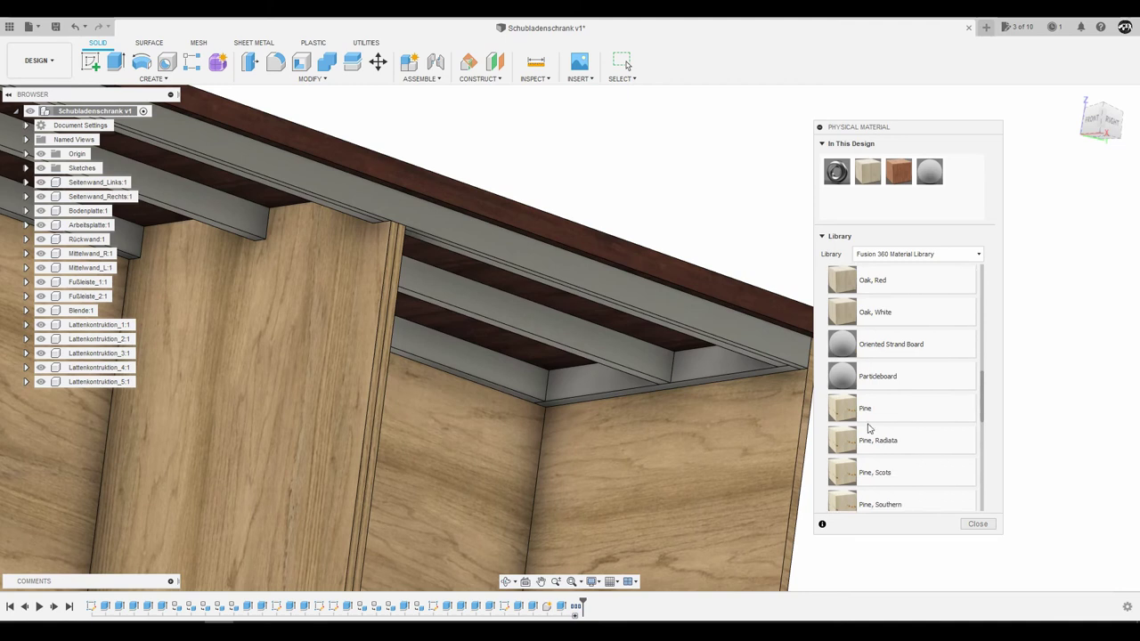
drag(886, 414, 525, 256)
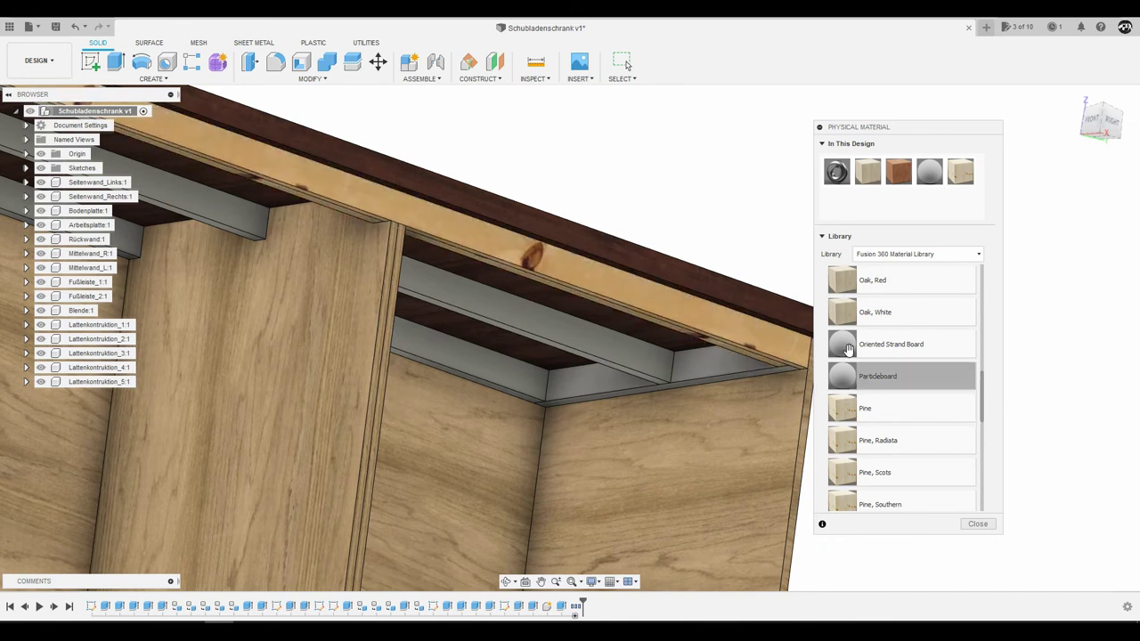
drag(871, 311, 757, 329)
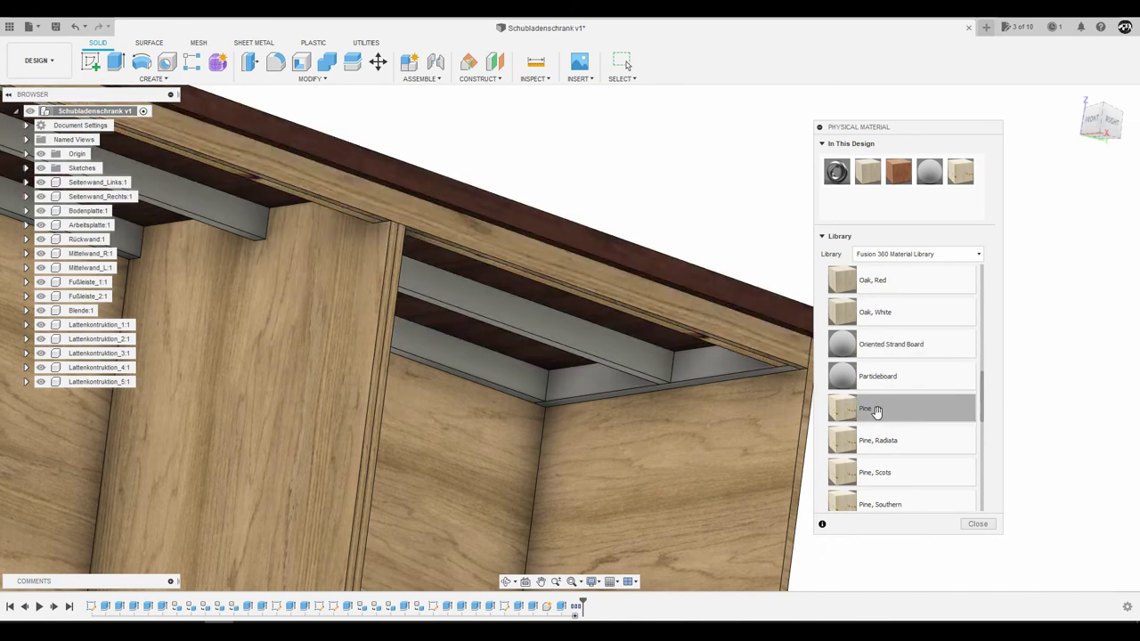
drag(876, 410, 635, 363)
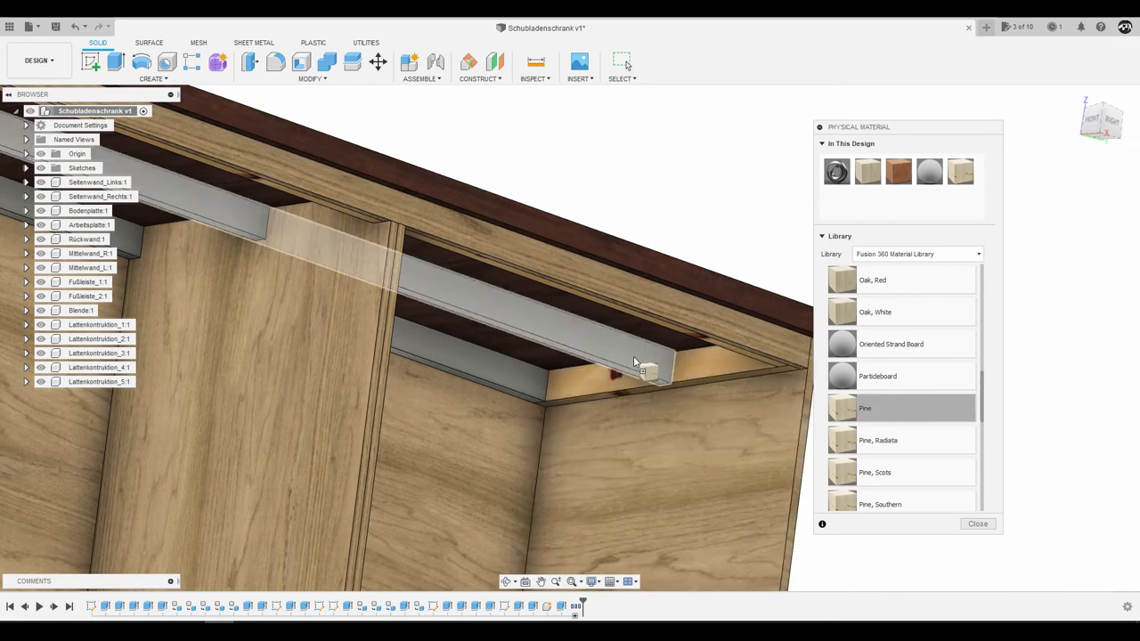
drag(860, 407, 534, 377)
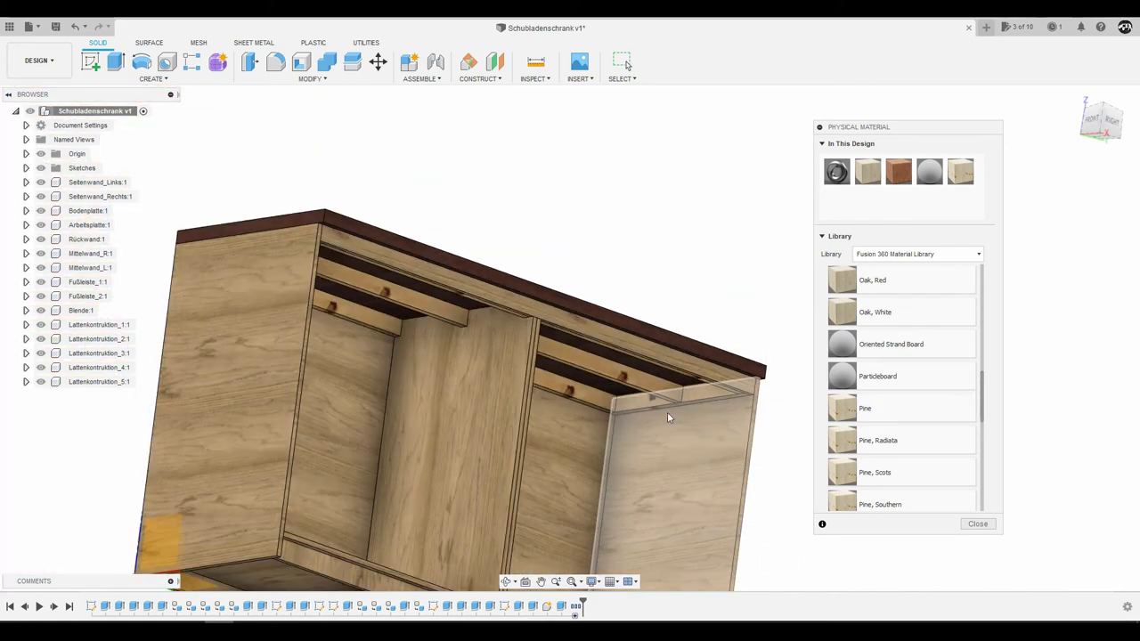
Apply Pine to the last batten, reached from behind the cabinet
shift+middle_drag(669, 416, 870, 408)
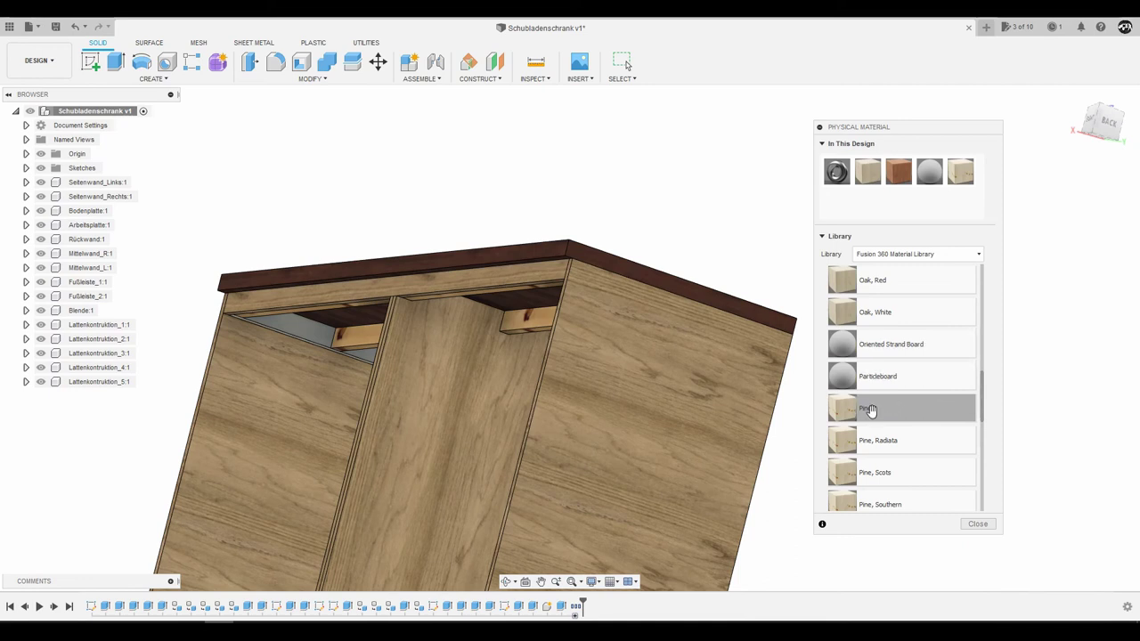
drag(870, 409, 326, 331)
mouse_move(326, 330)
shift+middle_down()
mouse_move(463, 376)
mouse_move(509, 279)
mouse_move(509, 323)
mouse_move(440, 280)
mouse_move(416, 309)
mouse_move(428, 306)
shift+middle_up()
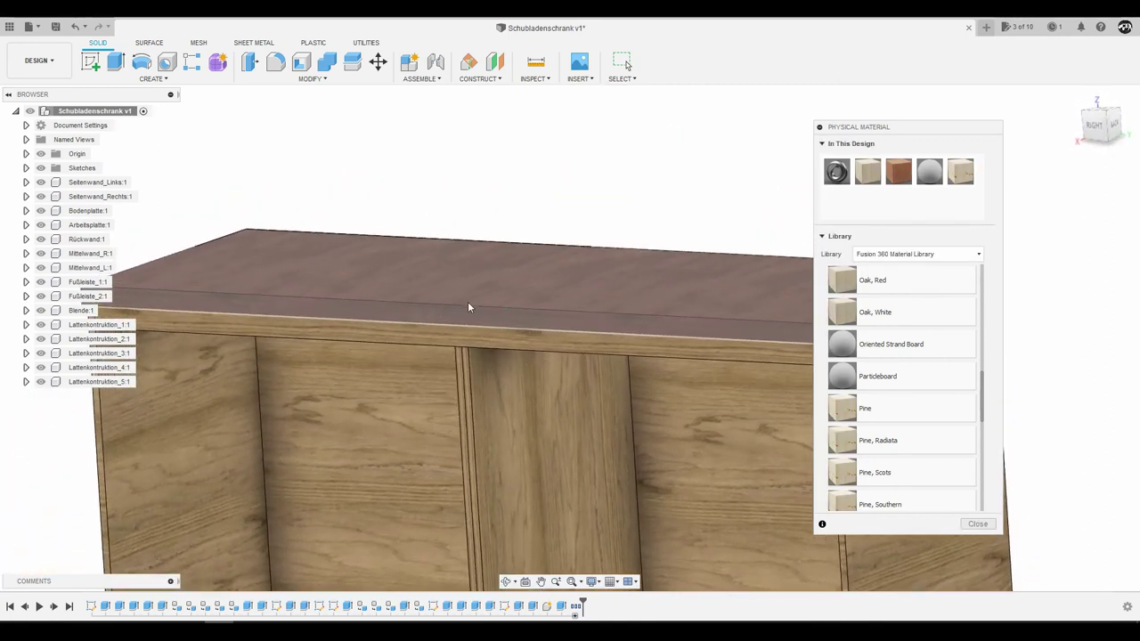
scroll(459, 300, down, 2)
scroll(476, 353, down, 3)
scroll(490, 428, down, 2)
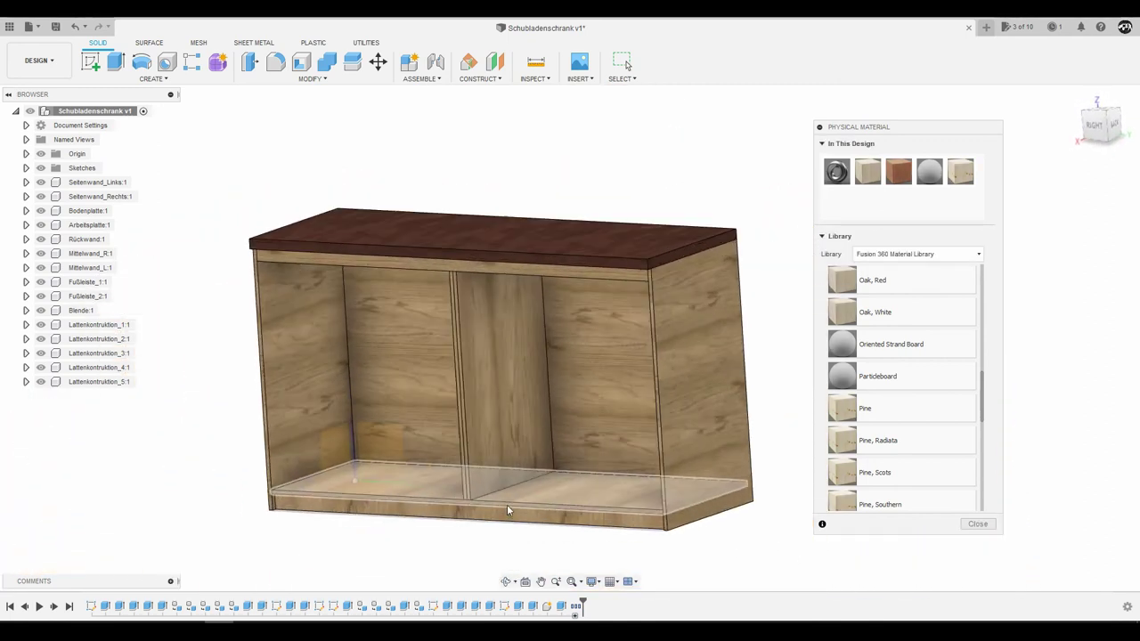
mouse_move(507, 510)
shift+middle_down()
mouse_move(504, 476)
mouse_move(410, 516)
mouse_move(422, 456)
mouse_move(426, 473)
mouse_move(555, 382)
mouse_move(427, 368)
mouse_move(372, 124)
mouse_move(402, 289)
mouse_move(376, 311)
mouse_move(460, 333)
mouse_move(569, 331)
mouse_move(625, 442)
mouse_move(579, 397)
mouse_move(579, 406)
shift+middle_up()
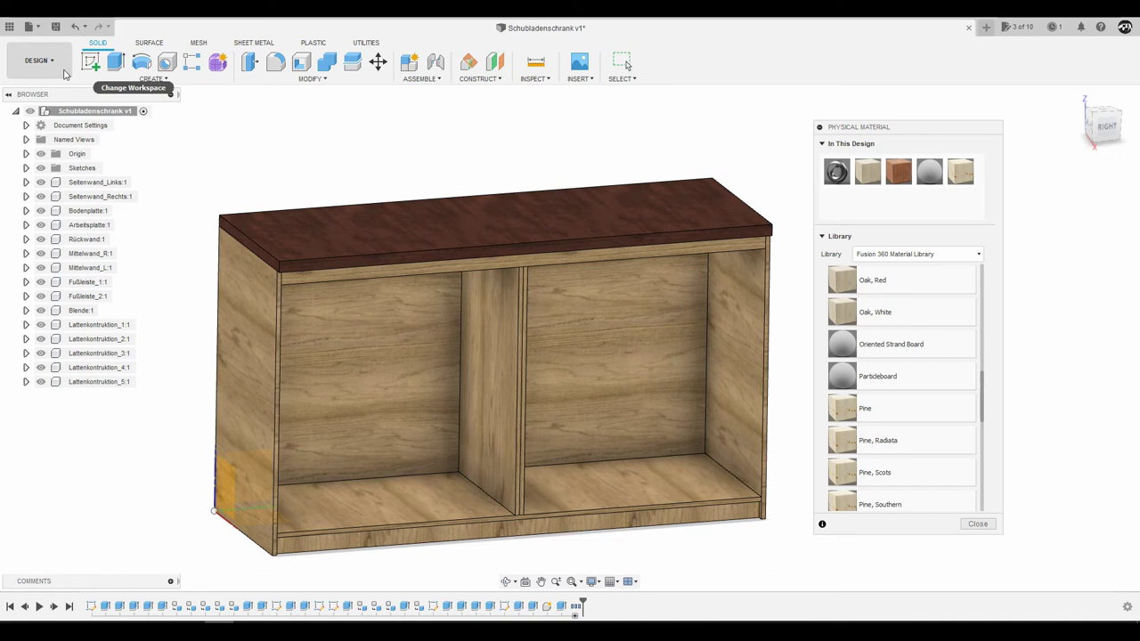
Save the design as version 2 and create a full-assembly ISO A3 drawing in mm
click(56, 26)
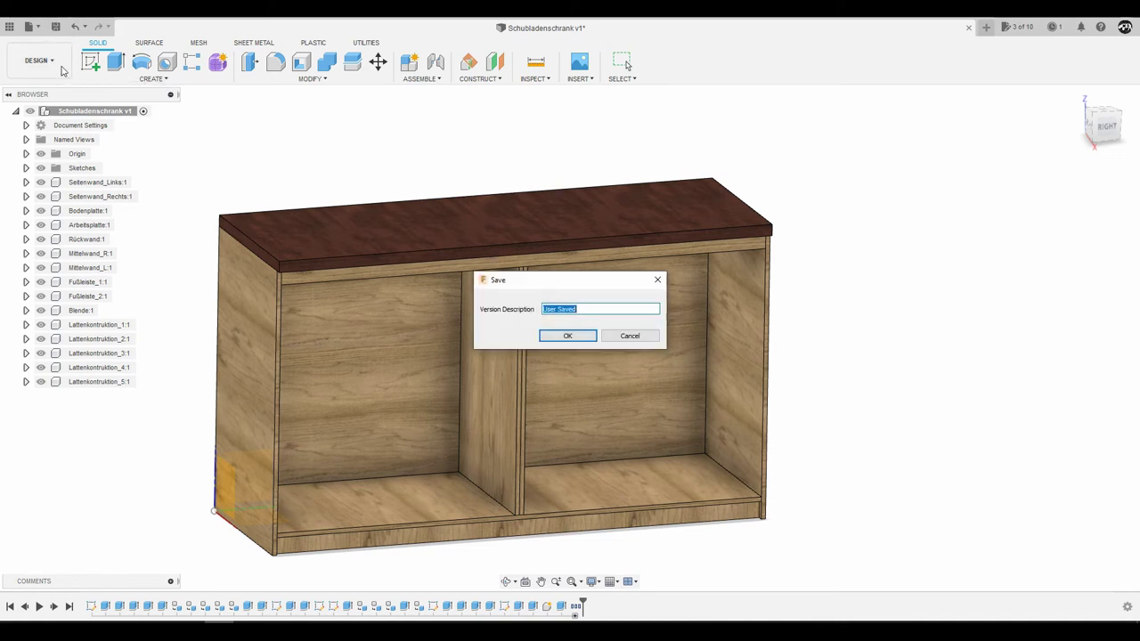
click(567, 336)
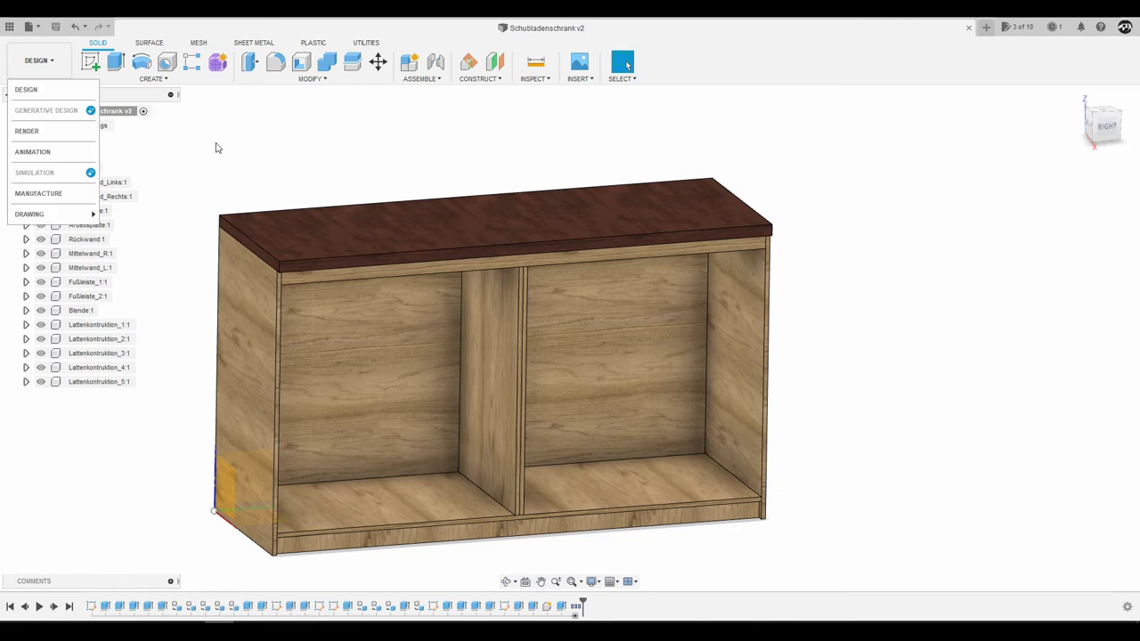
click(35, 60)
click(35, 60)
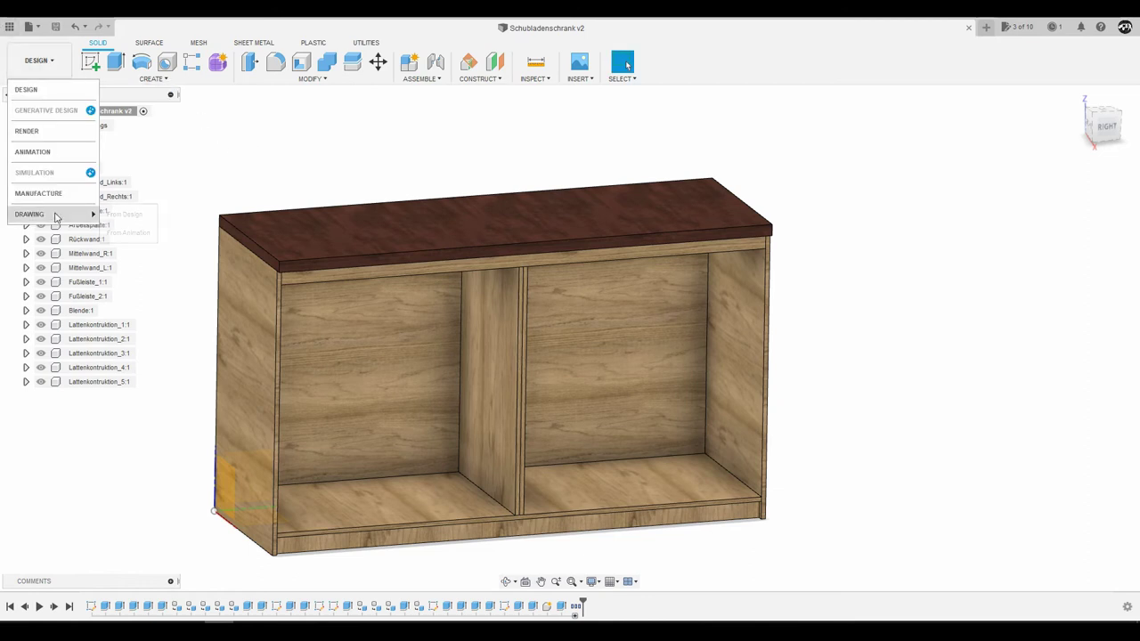
click(123, 216)
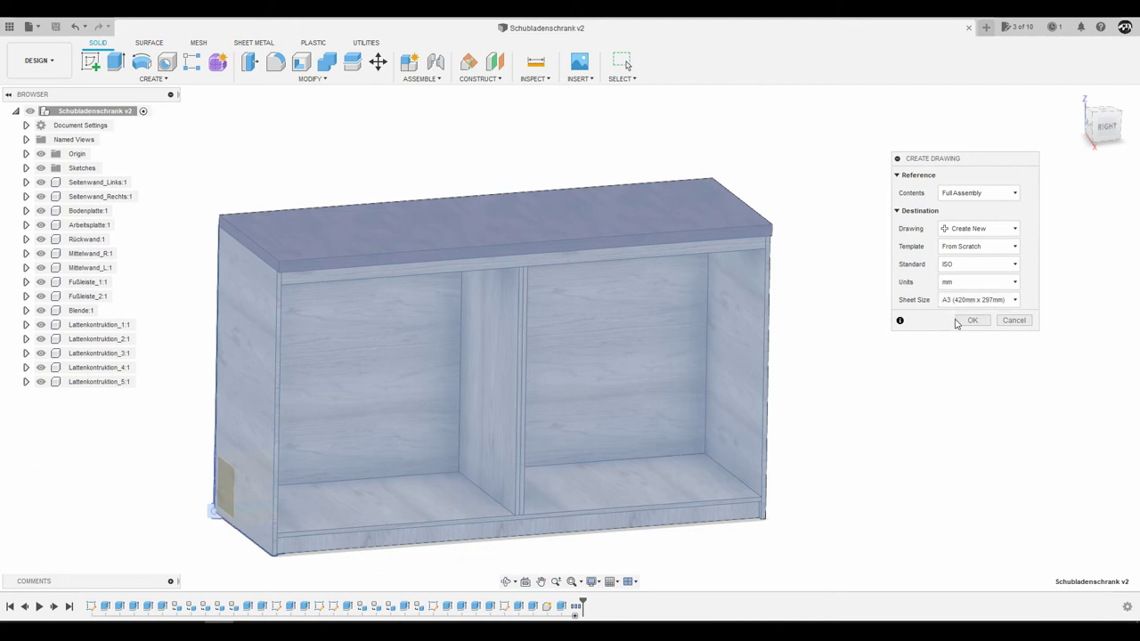
click(970, 323)
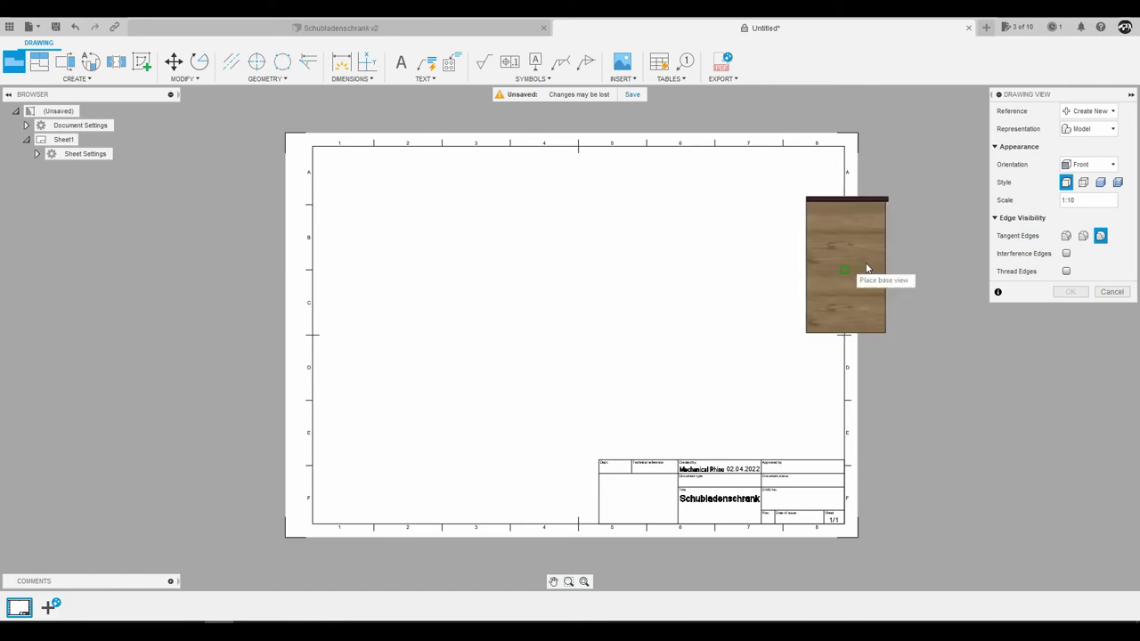
Place the front base view with Right orientation at the sheet's upper left
click(1079, 165)
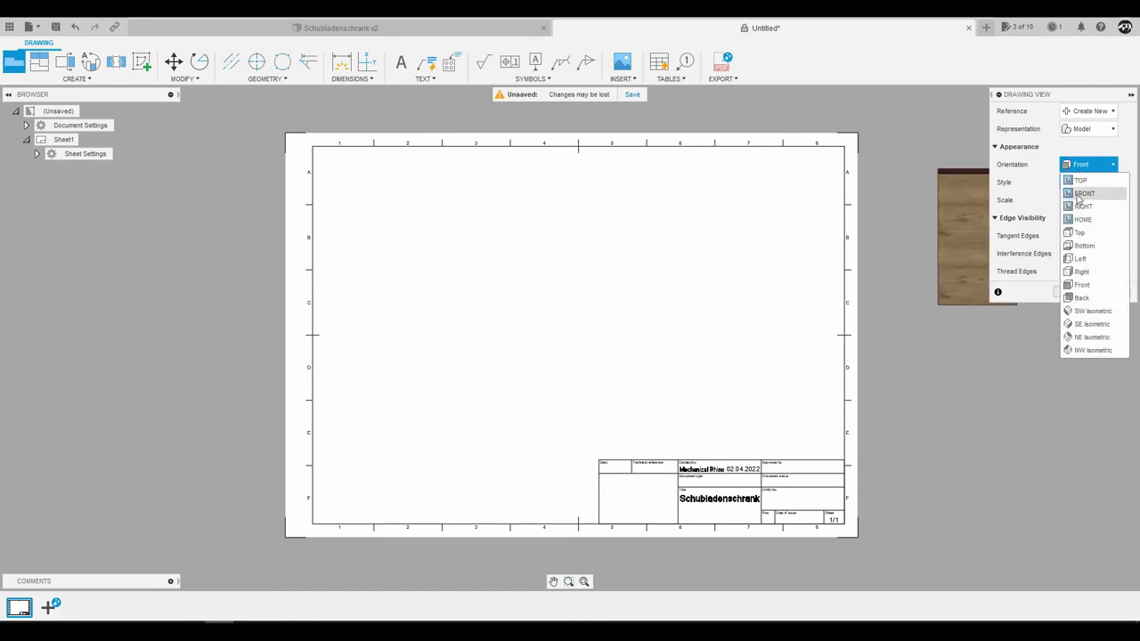
click(1080, 272)
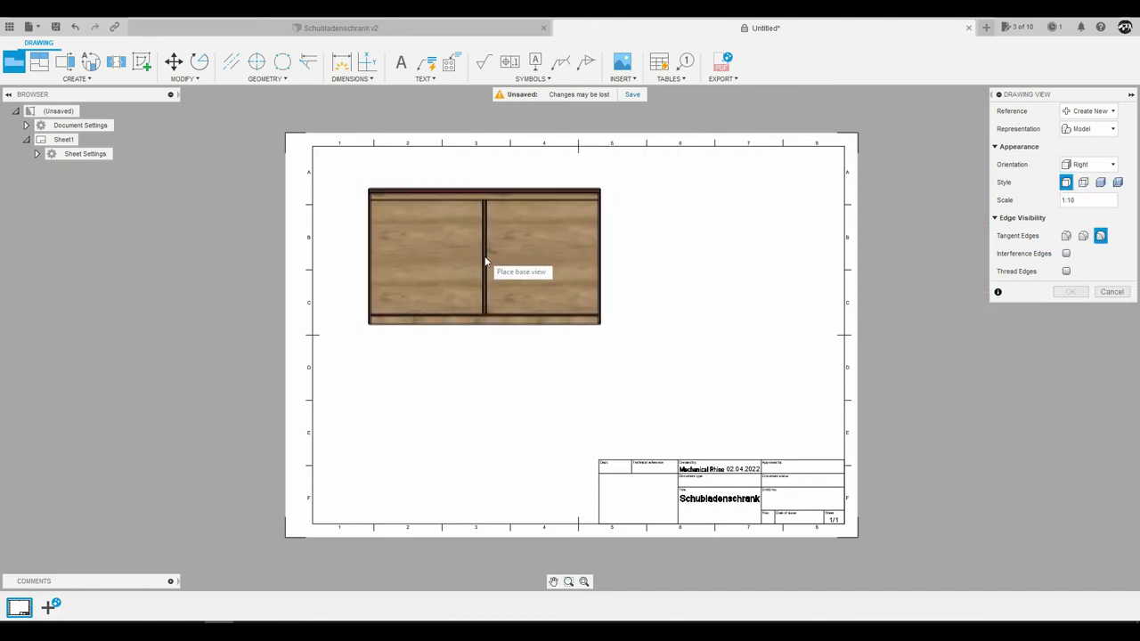
click(499, 265)
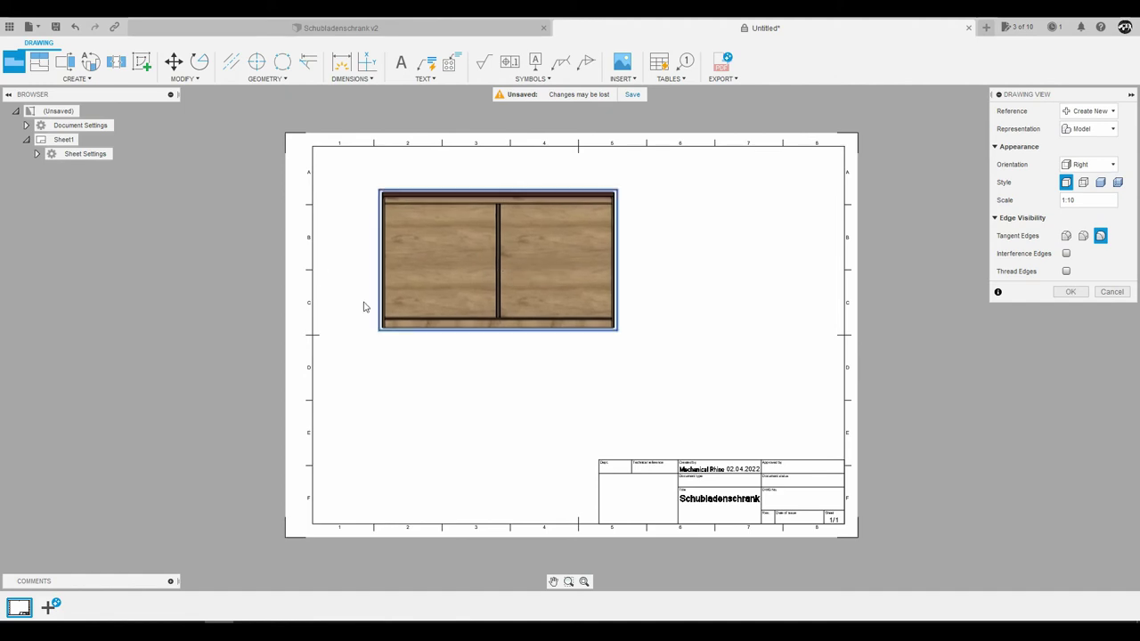
click(1066, 292)
Save the drawing as Schubladenschrank Drawing in My First Project > Werkstatt
scroll(361, 204, up, 2)
scroll(371, 178, up, 2)
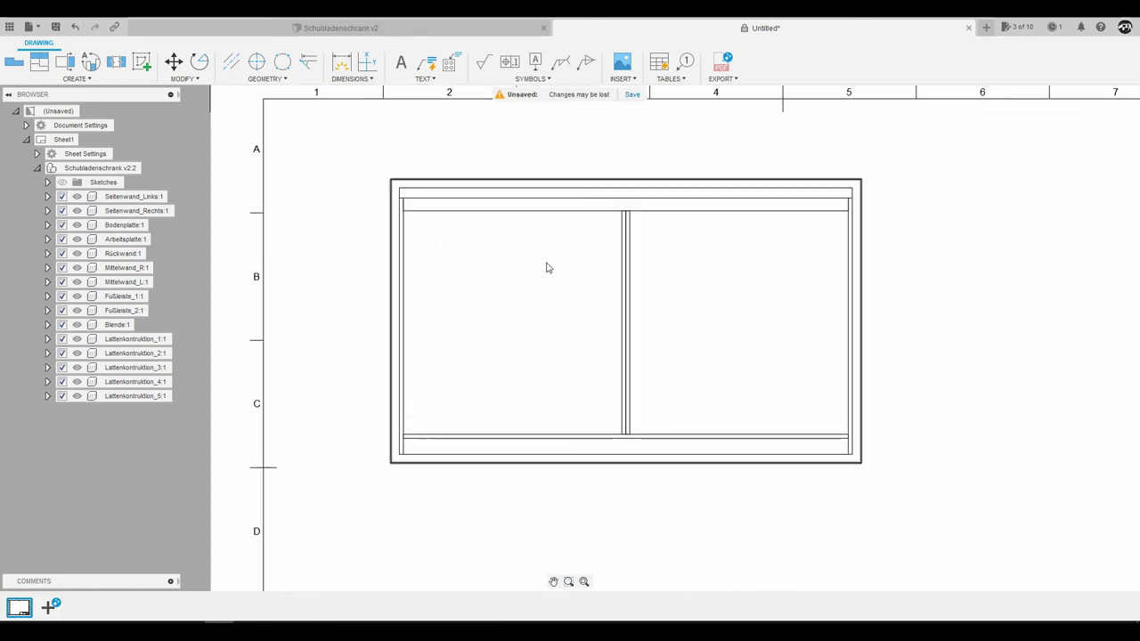
scroll(548, 268, down, 1)
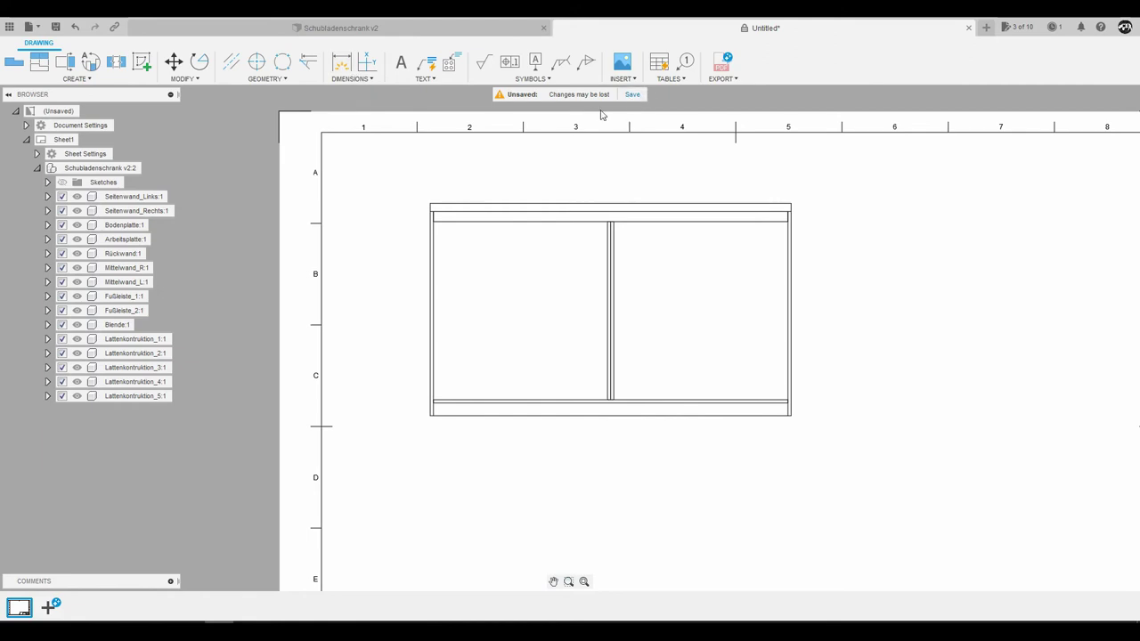
click(631, 95)
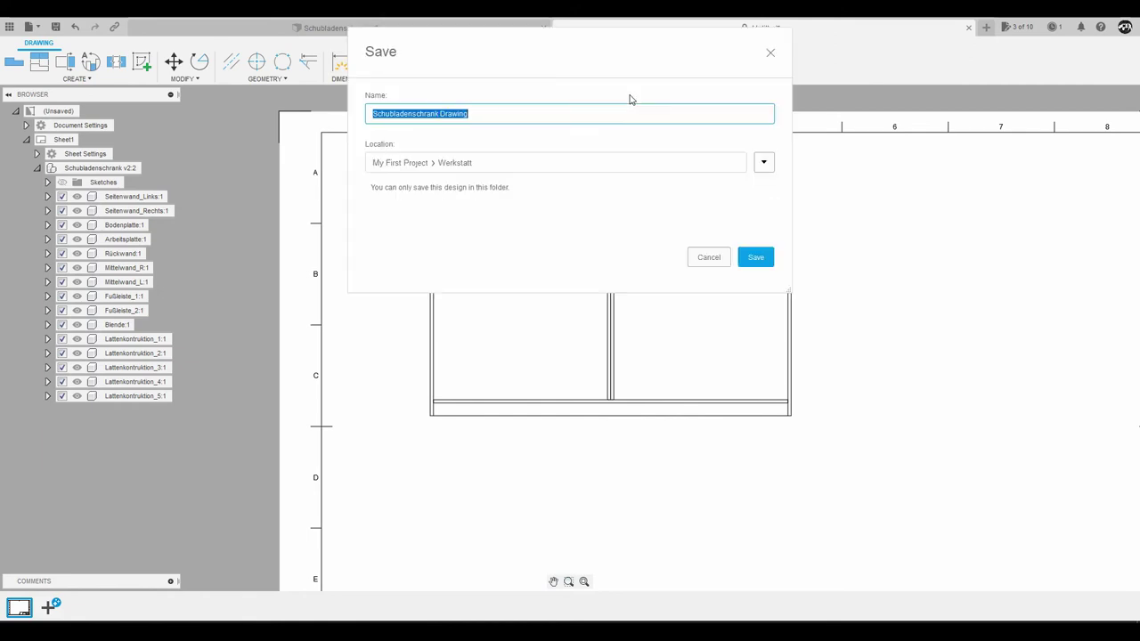
click(755, 256)
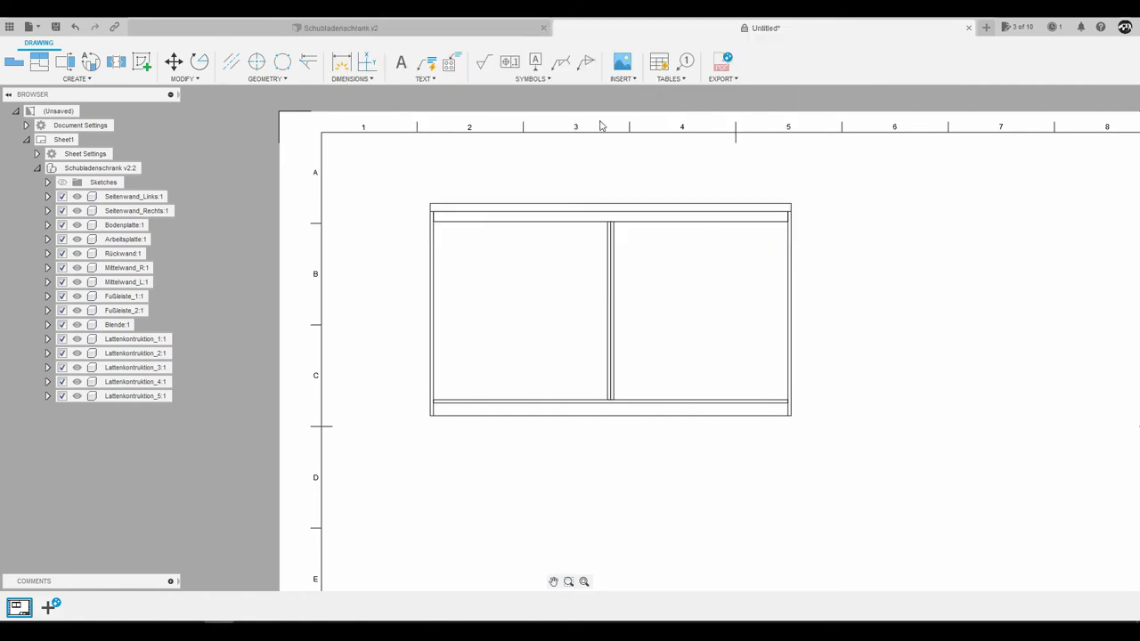
Dimension the front view's overall width 1700 below and height 1000 at left
click(348, 67)
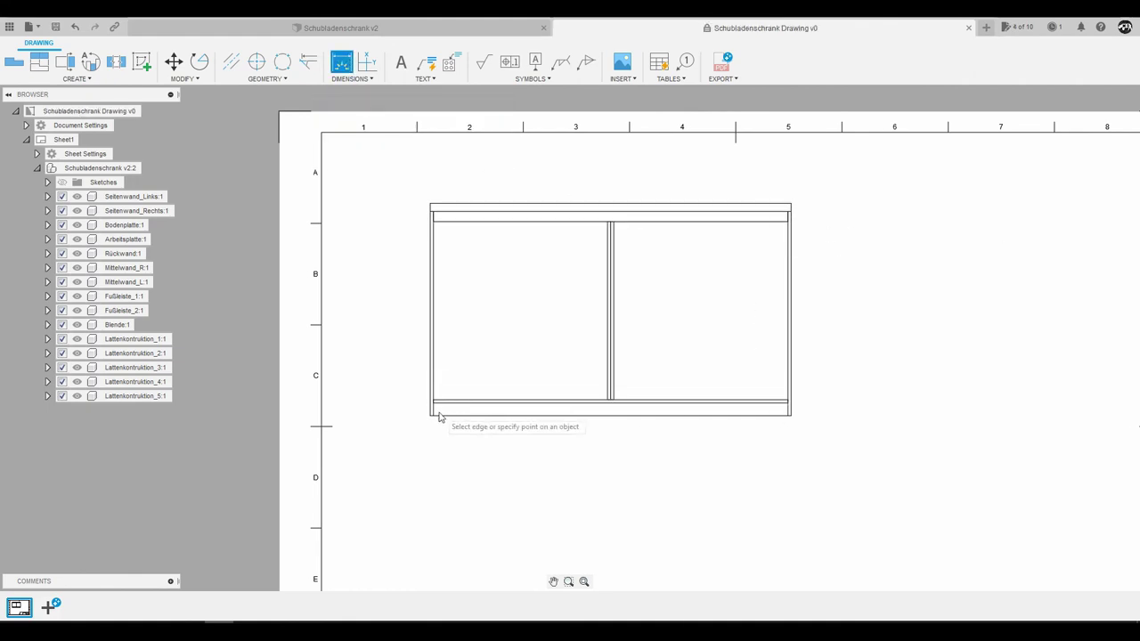
scroll(428, 416, up, 2)
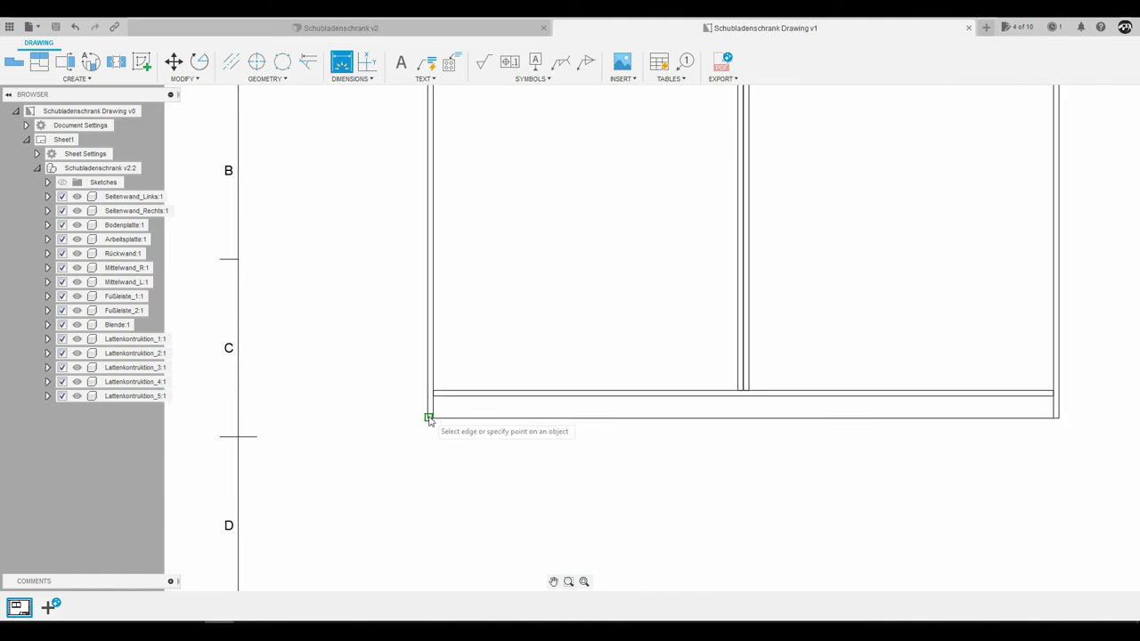
click(429, 416)
scroll(763, 399, down, 3)
scroll(744, 417, up, 2)
click(751, 408)
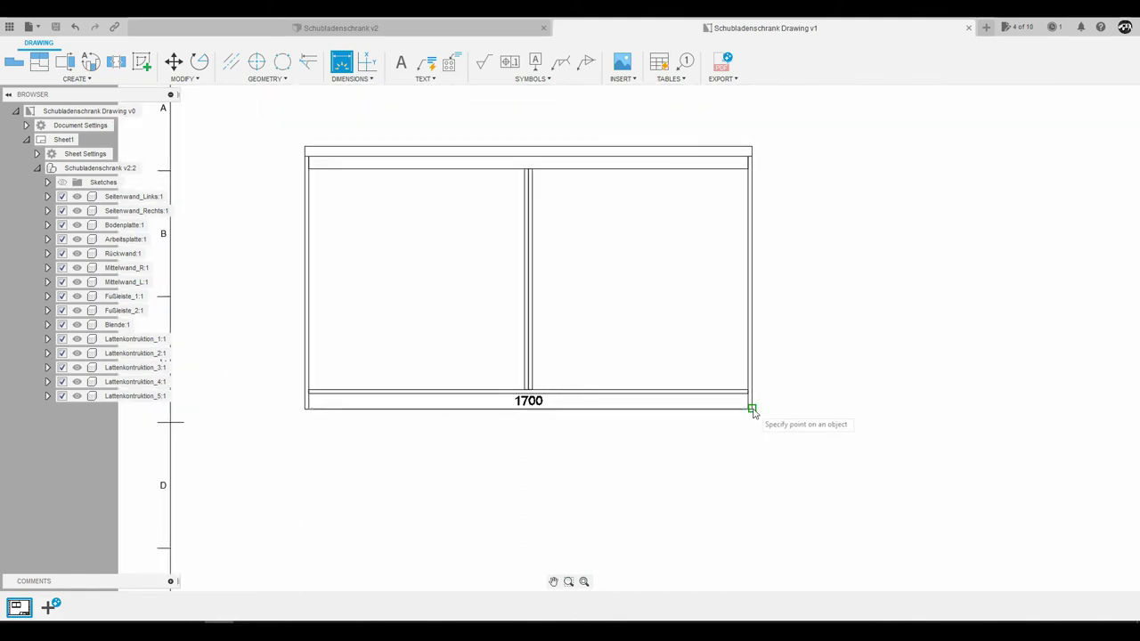
click(533, 469)
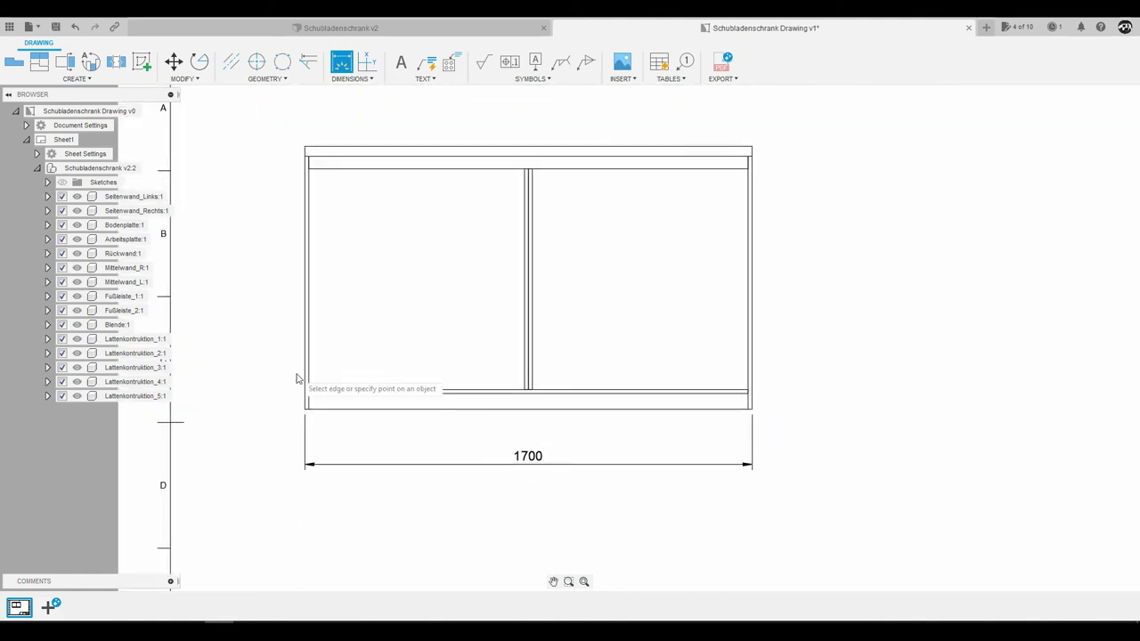
click(305, 409)
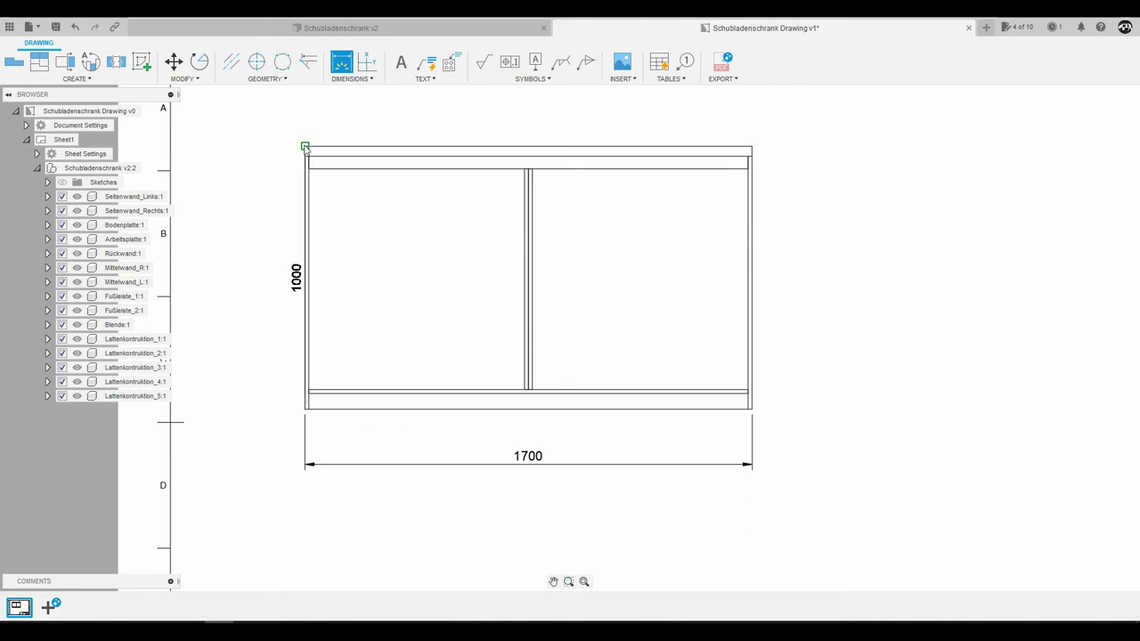
click(305, 146)
click(232, 229)
Add the 962 side height dimension beside the 1000 one
scroll(231, 228, down, 3)
scroll(463, 303, up, 2)
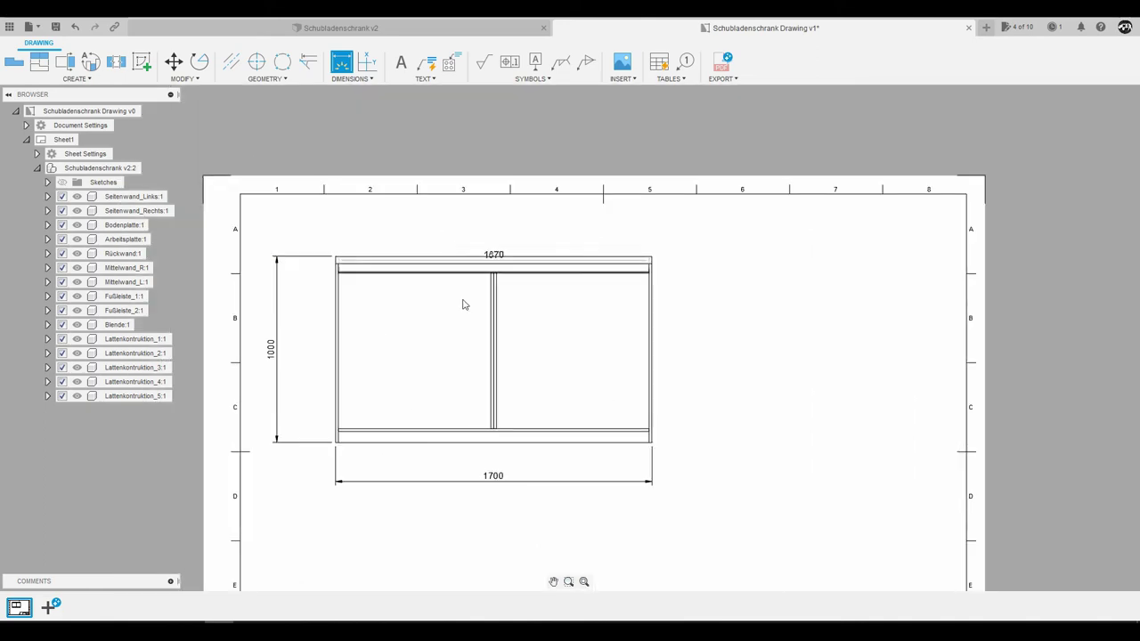
scroll(584, 260, up, 2)
scroll(628, 302, down, 1)
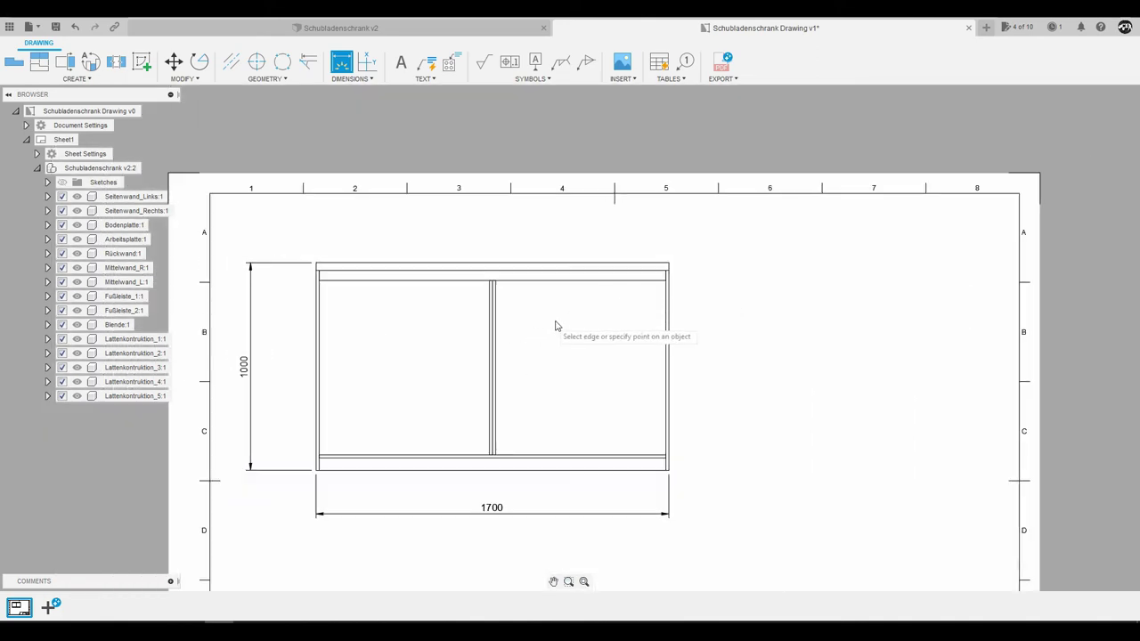
scroll(659, 293, up, 2)
scroll(683, 302, down, 2)
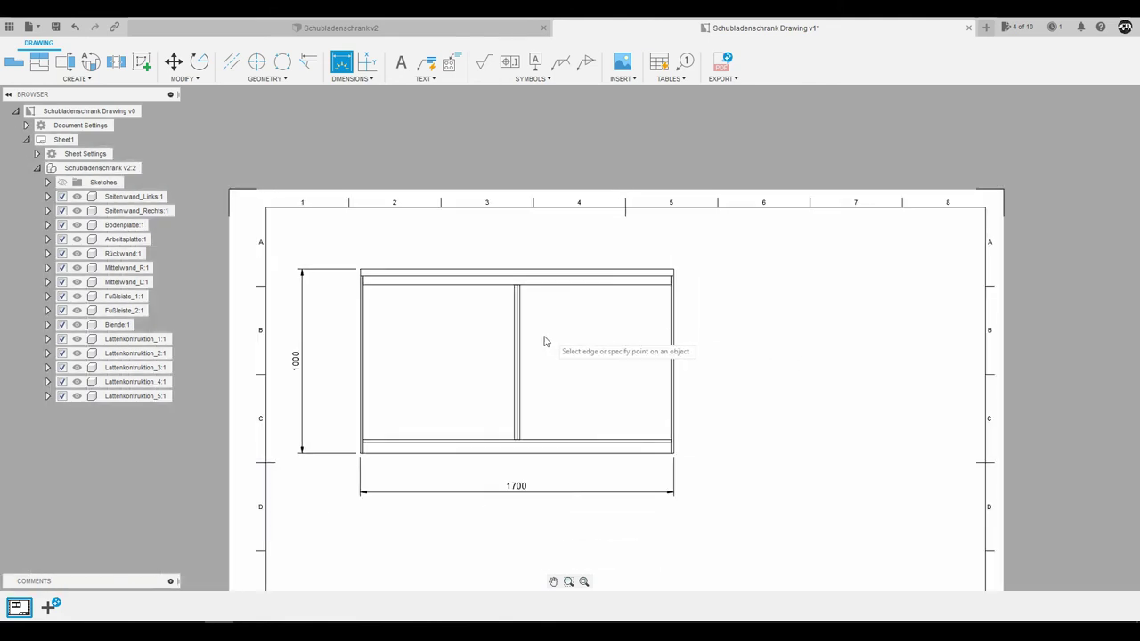
scroll(364, 331, up, 2)
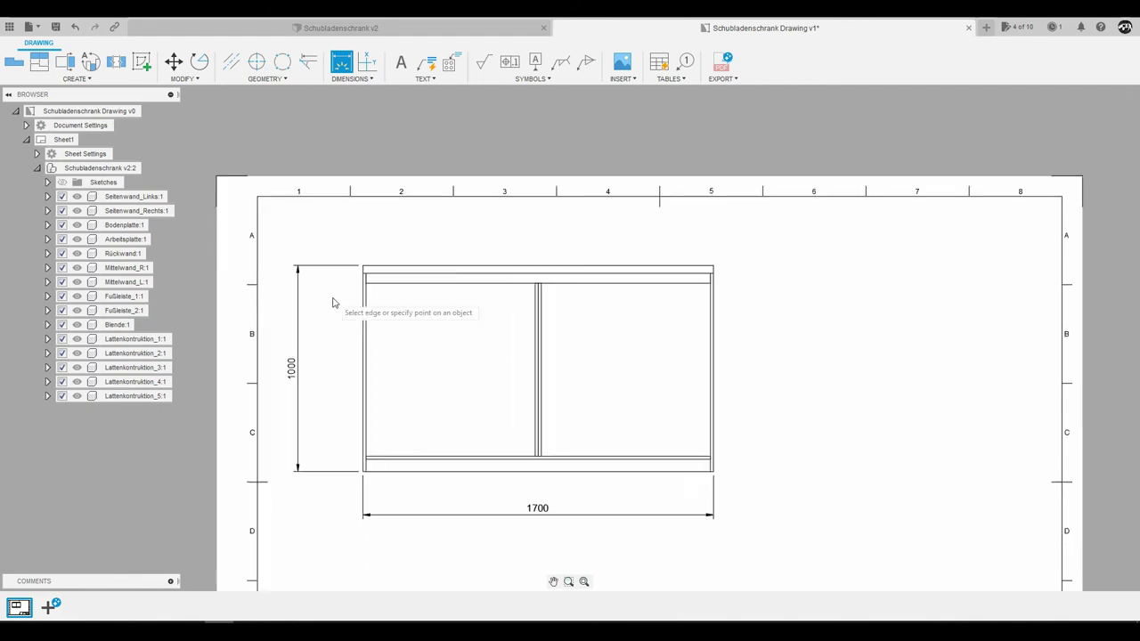
click(374, 304)
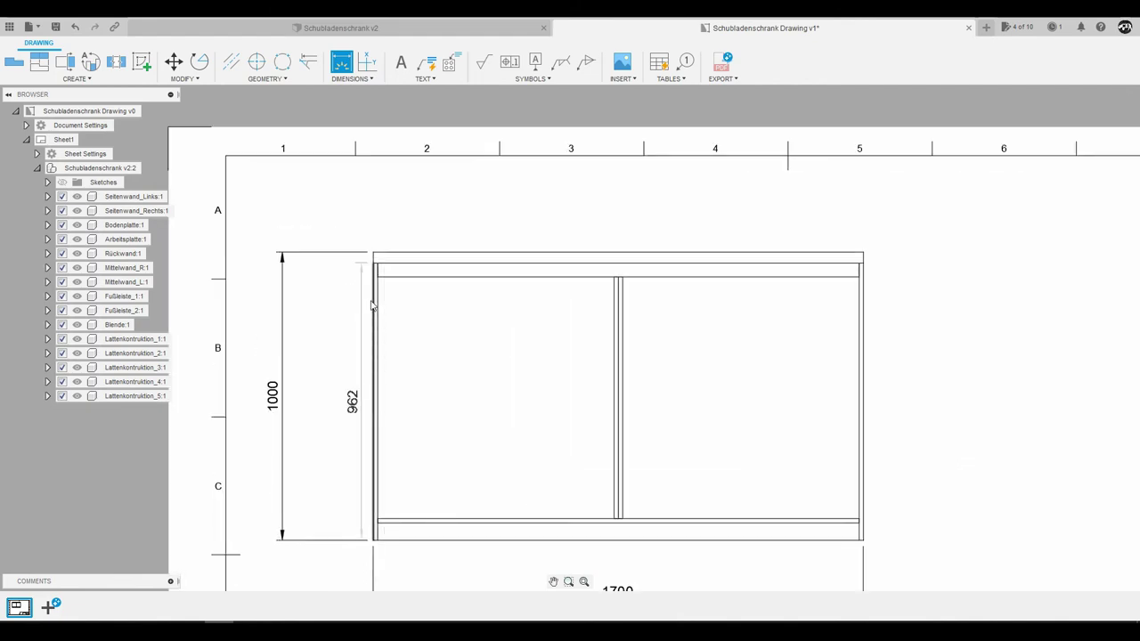
click(316, 334)
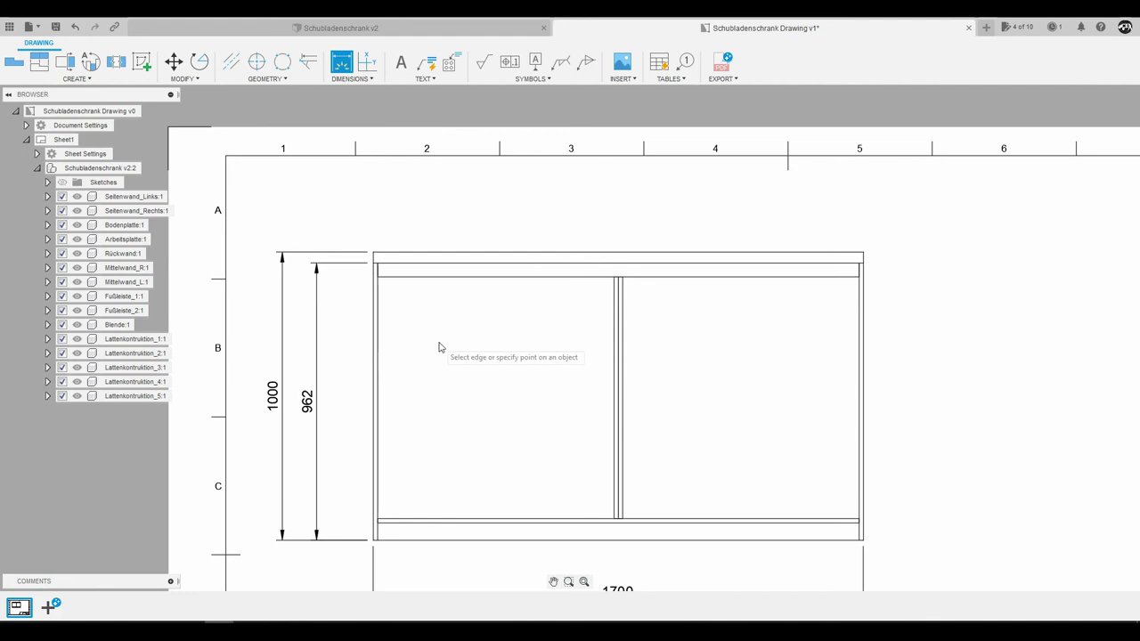
Add the 1670 inner width below the cabinet and move the 1700 dimension beneath it
scroll(602, 334, down, 1)
scroll(600, 344, up, 1)
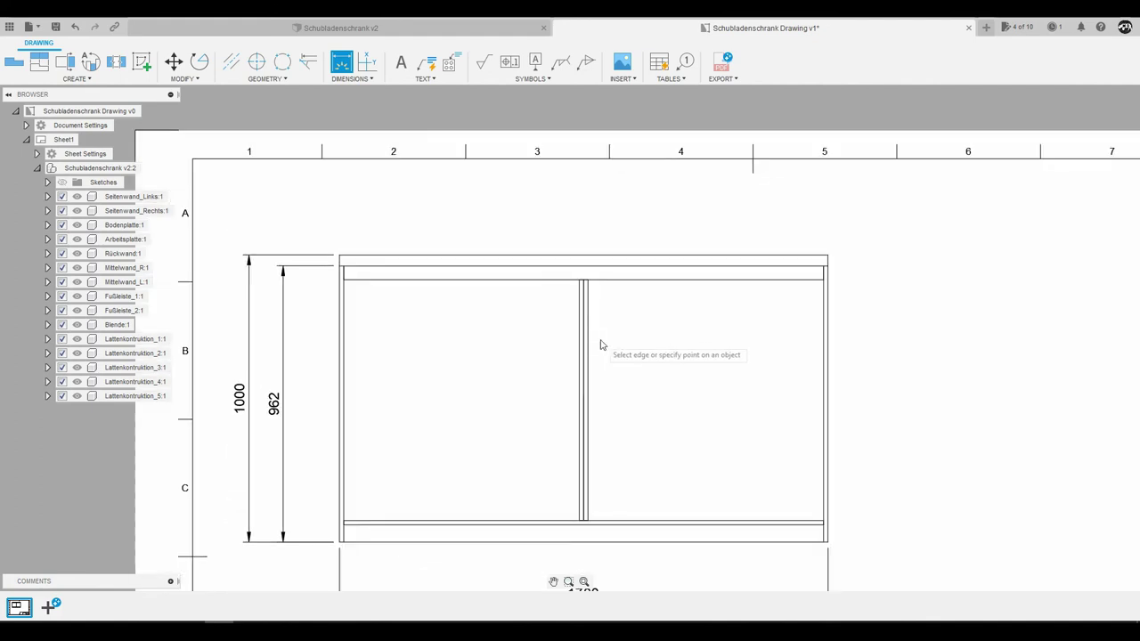
click(483, 542)
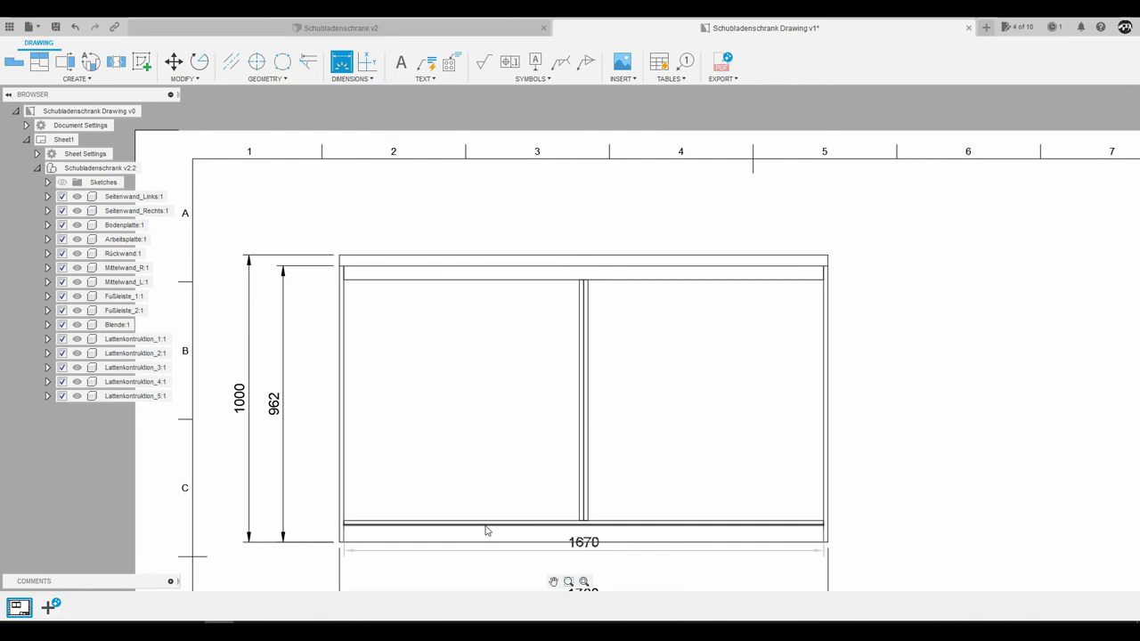
click(502, 593)
scroll(531, 458, down, 3)
scroll(529, 464, up, 3)
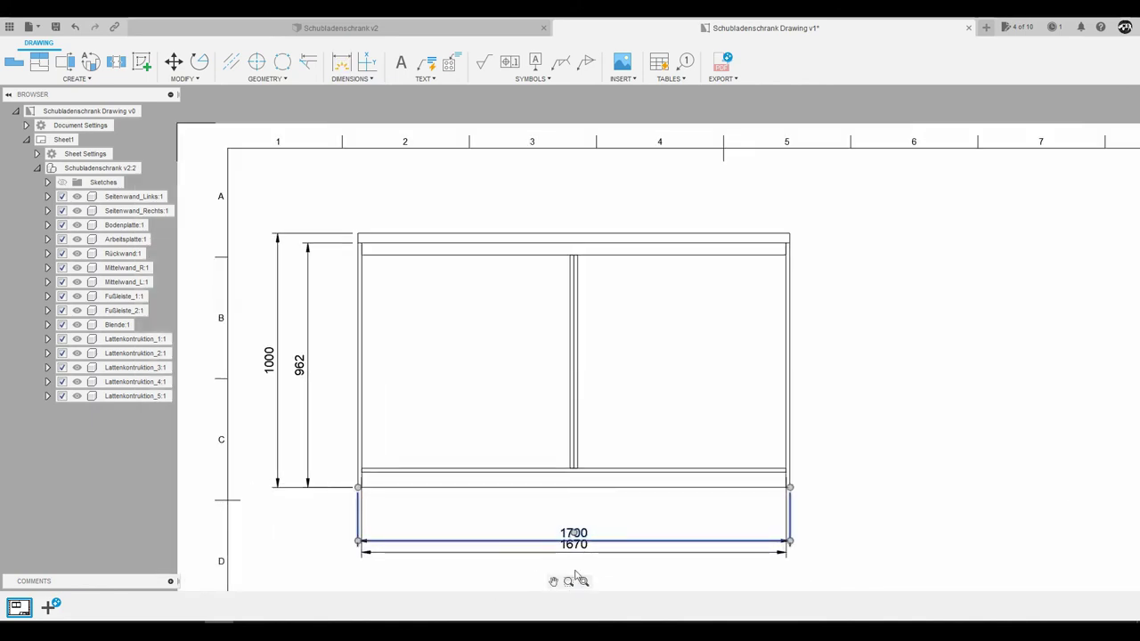
scroll(580, 407, down, 3)
scroll(567, 382, up, 4)
scroll(506, 419, up, 1)
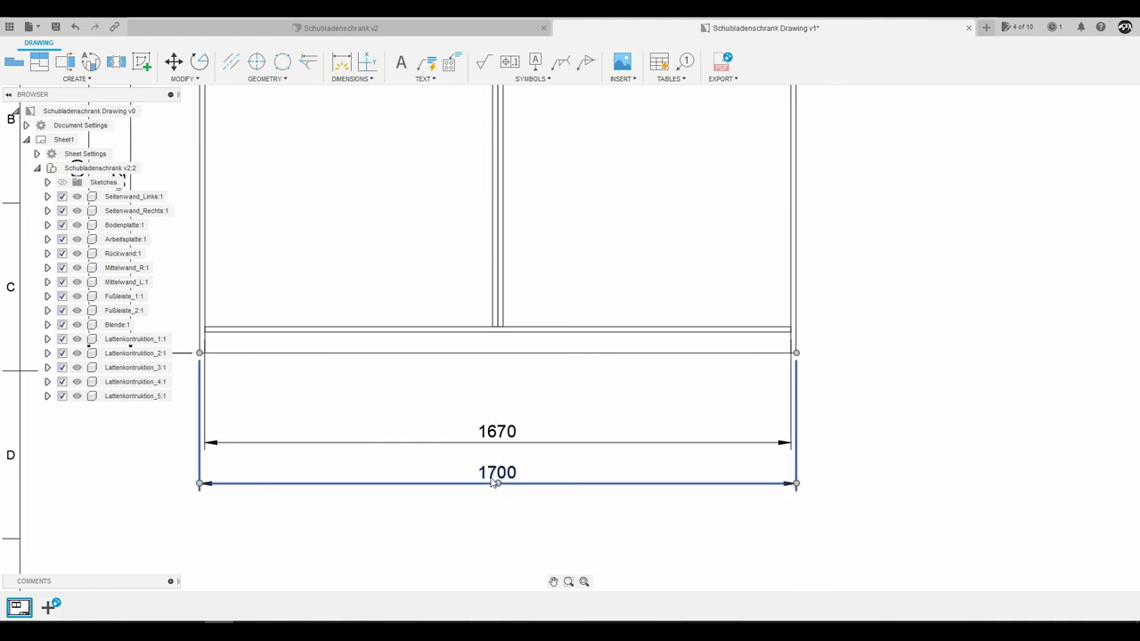
click(495, 482)
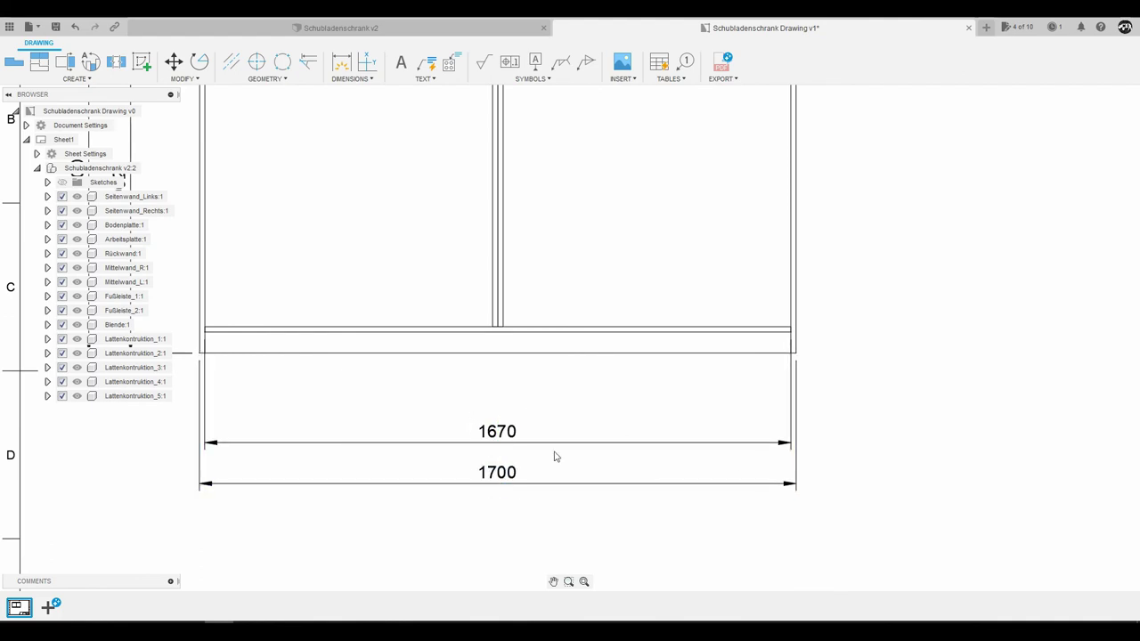
scroll(554, 456, down, 2)
scroll(588, 432, down, 1)
scroll(570, 356, down, 2)
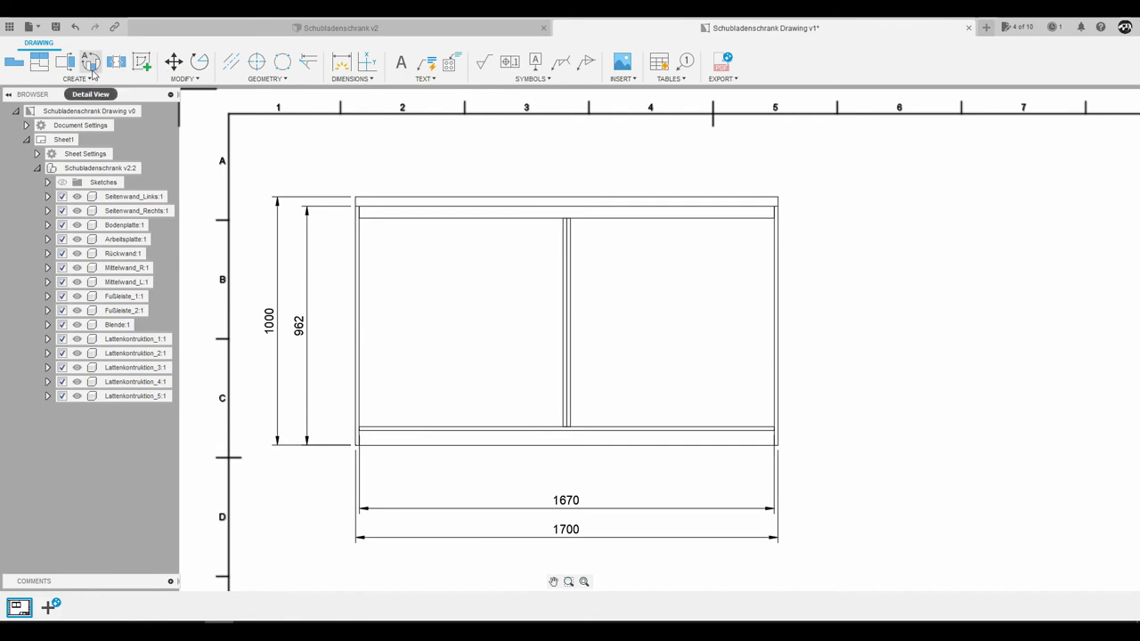
Add the 48 worktop thickness dimension and finish dimensioning
click(341, 61)
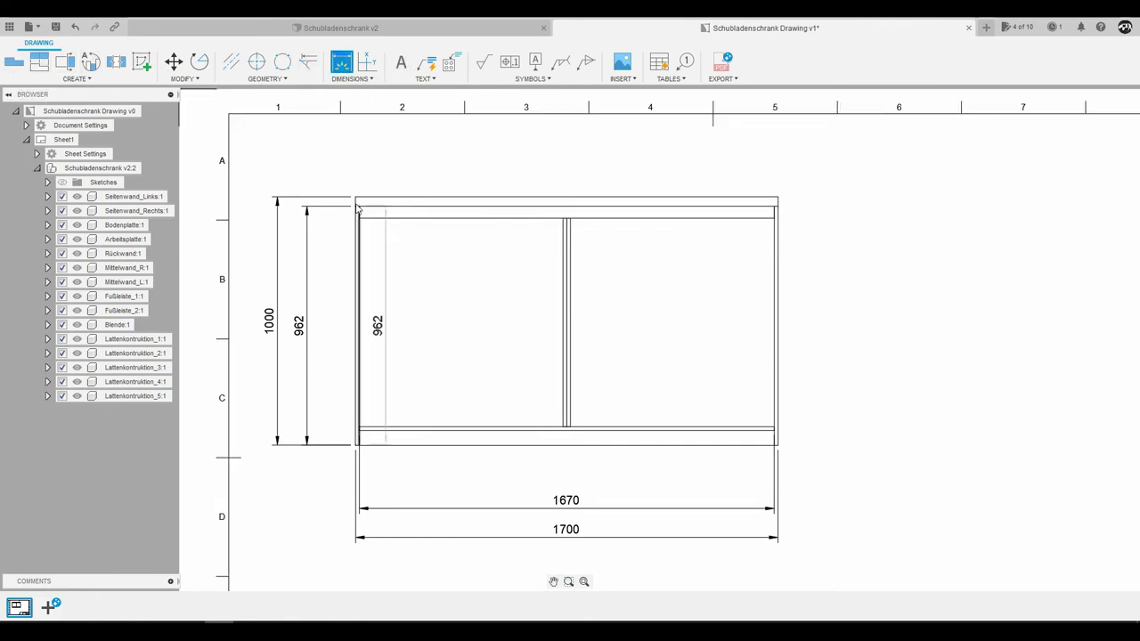
scroll(360, 207, up, 5)
click(374, 244)
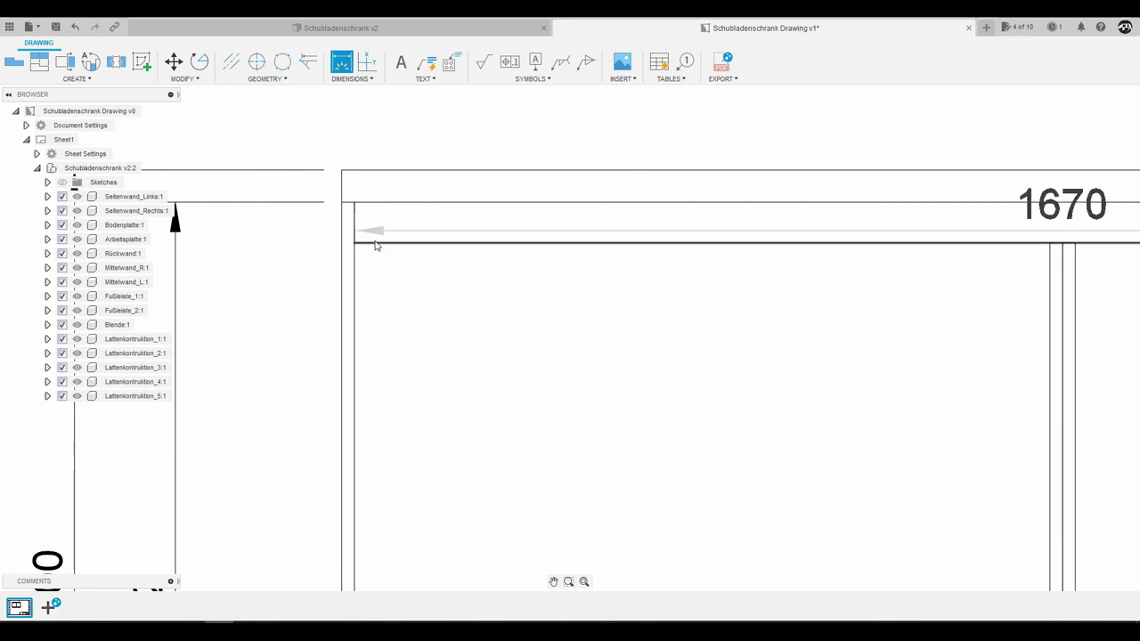
click(388, 203)
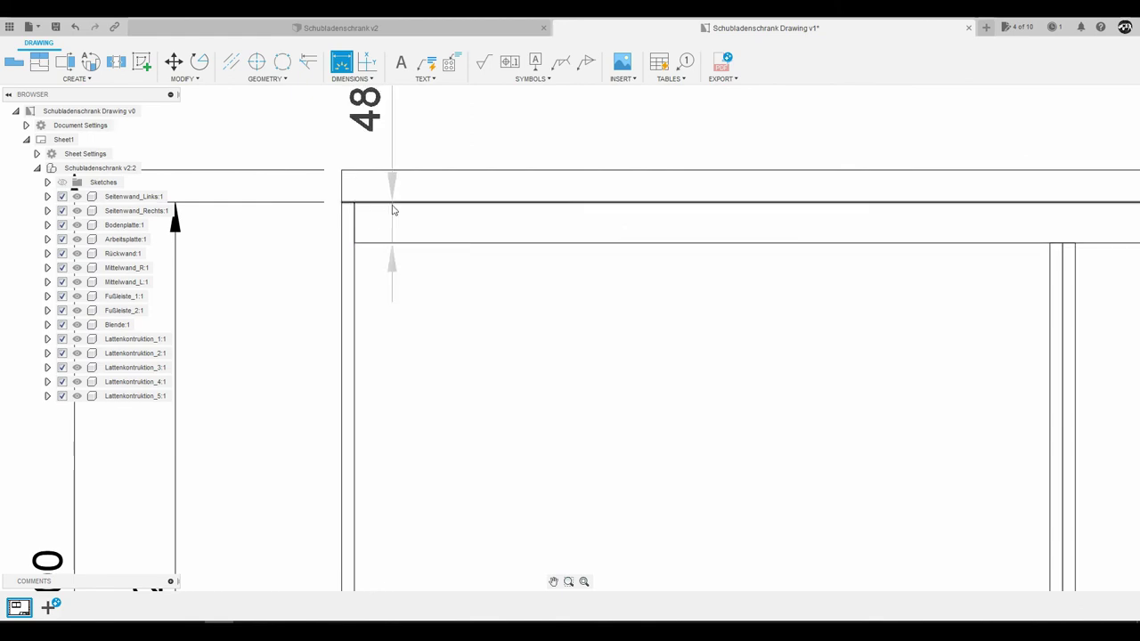
scroll(393, 207, down, 3)
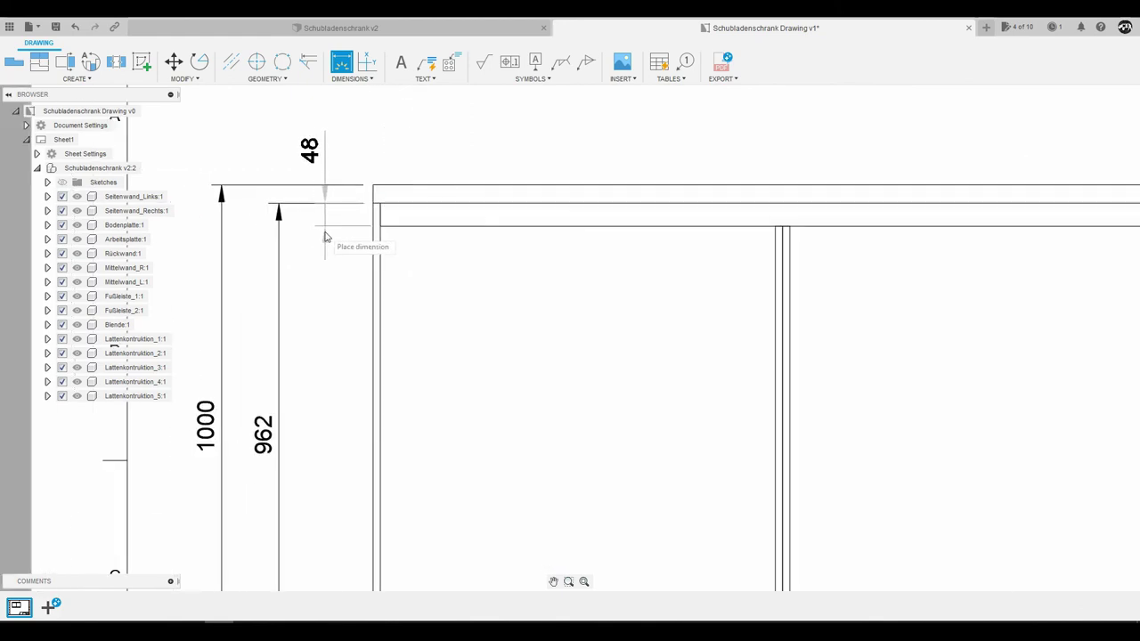
click(324, 235)
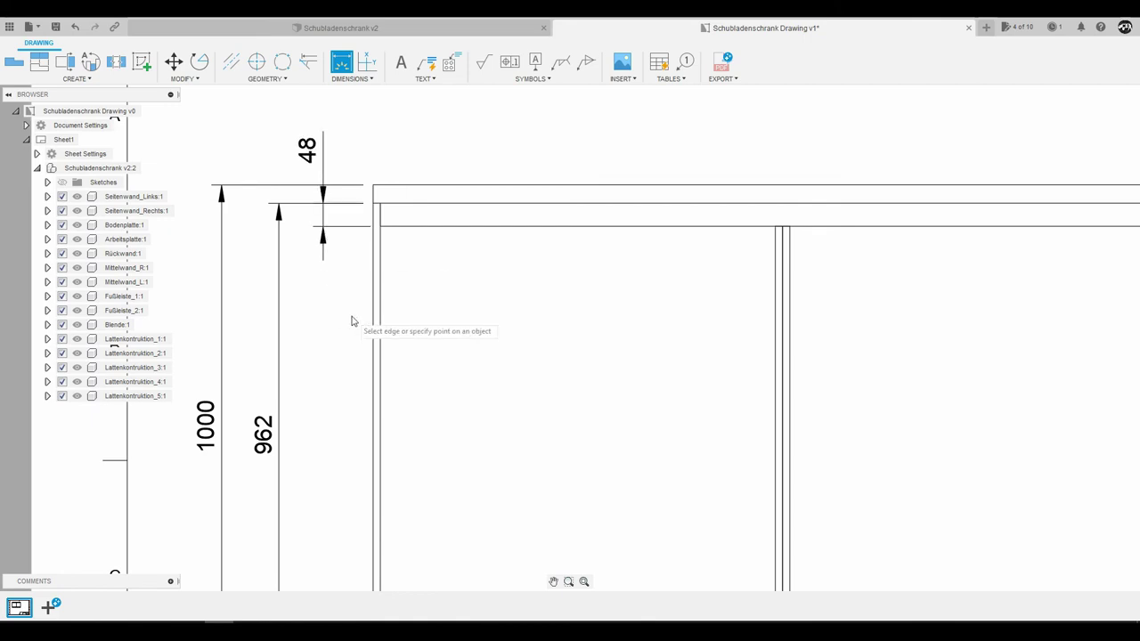
key(Escape)
scroll(339, 246, down, 5)
scroll(466, 261, up, 1)
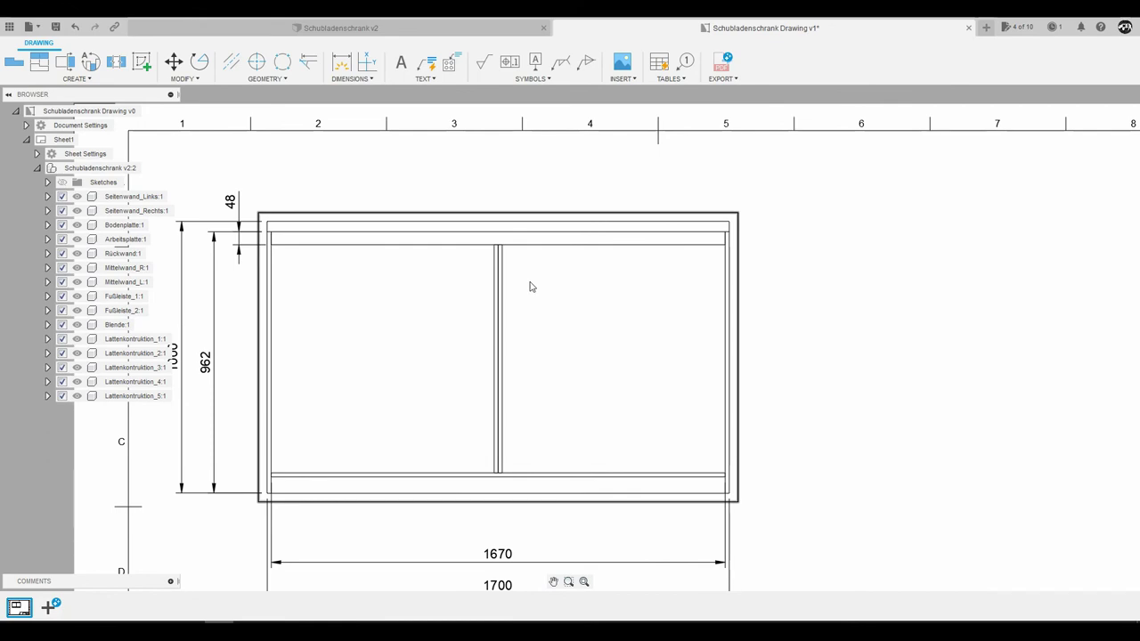
scroll(514, 270, down, 2)
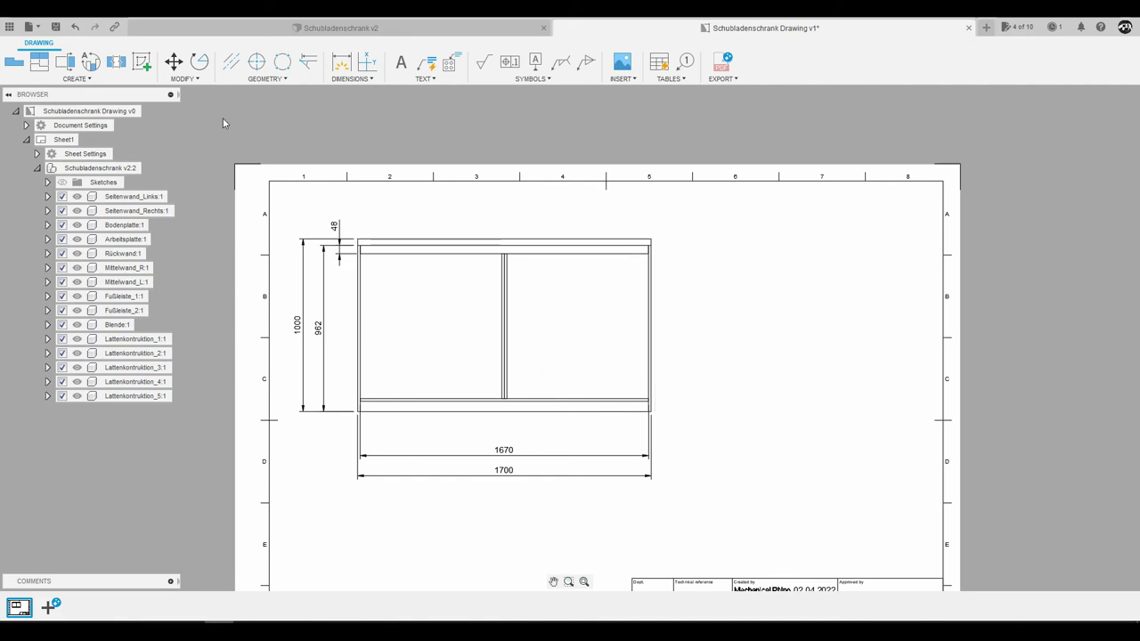
Project a side view from the front view, placed to its right
click(39, 61)
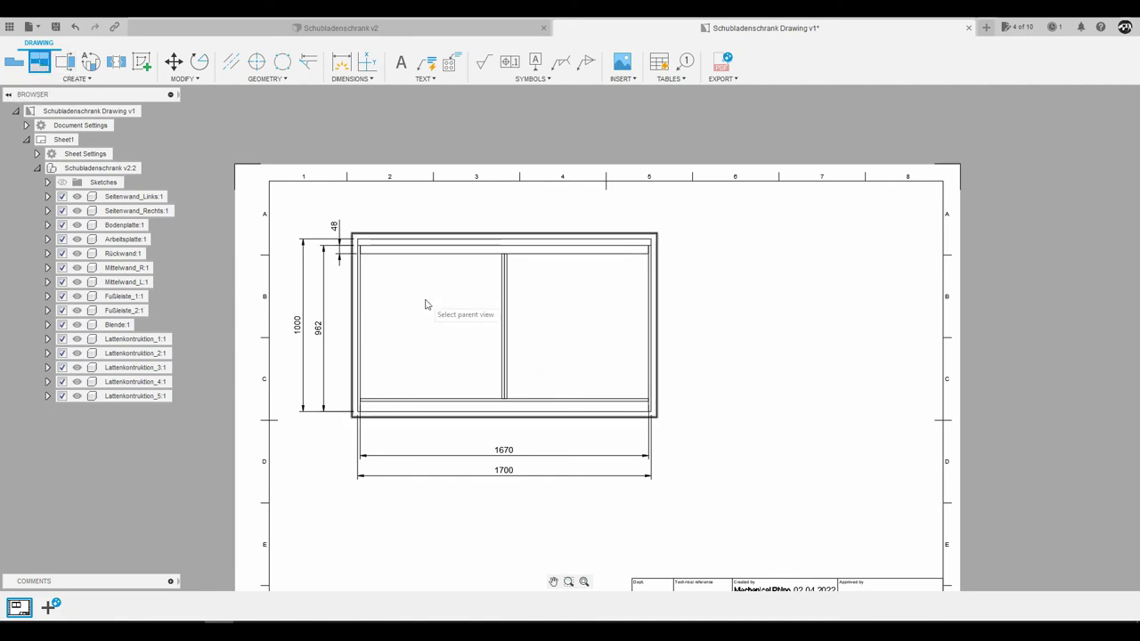
click(445, 301)
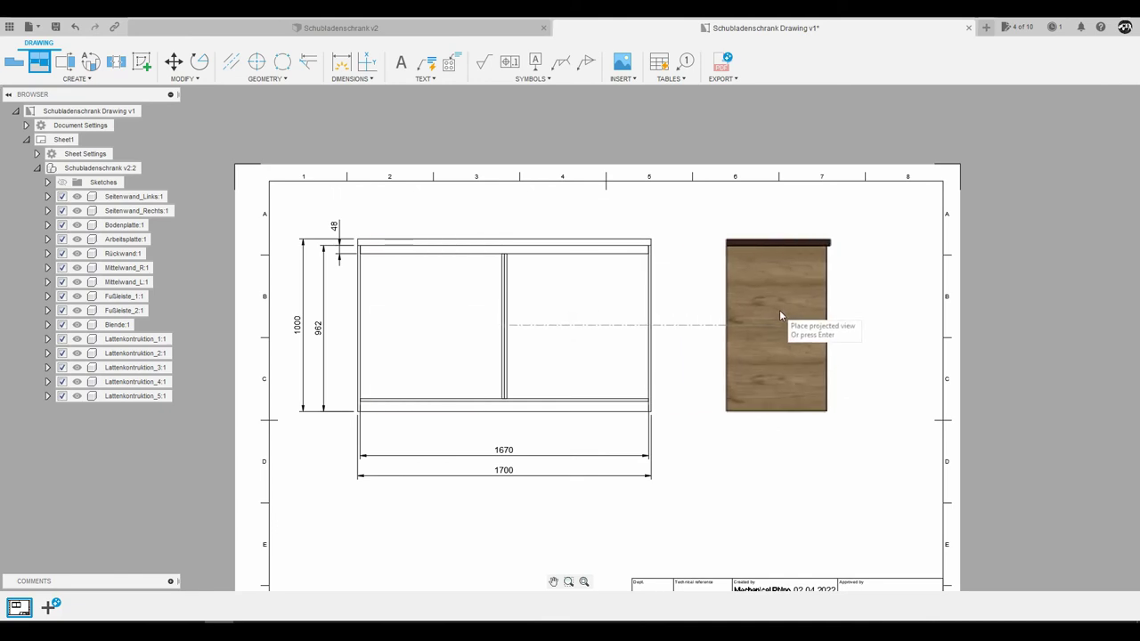
click(791, 309)
key(Return)
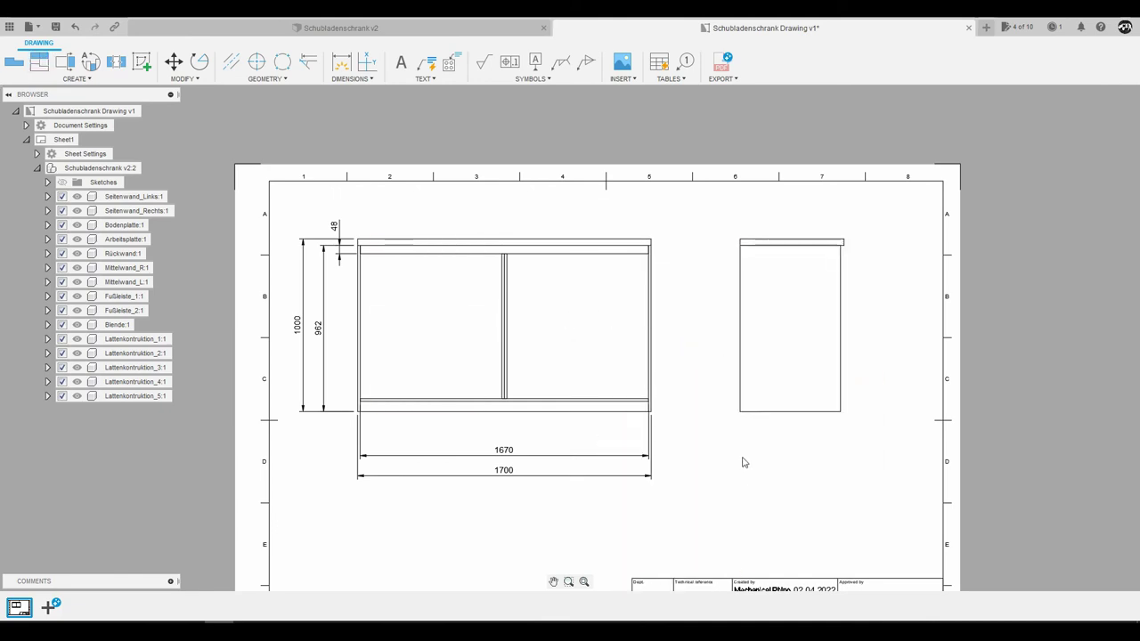
Delete the side view to the right of the front view
scroll(859, 346, up, 2)
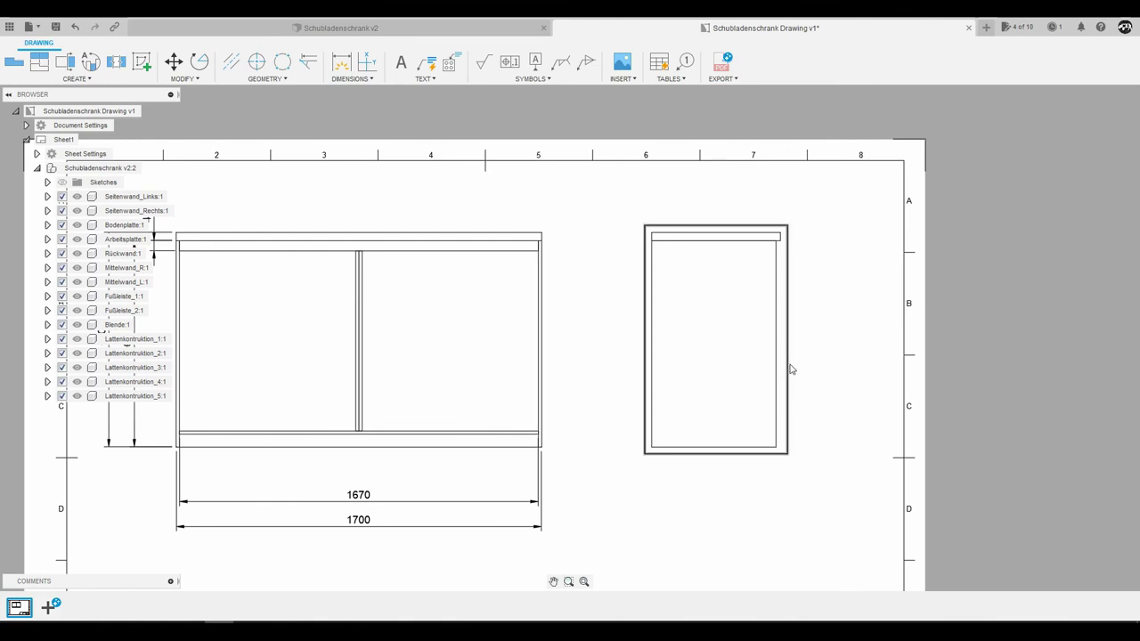
scroll(844, 325, up, 2)
scroll(490, 329, down, 2)
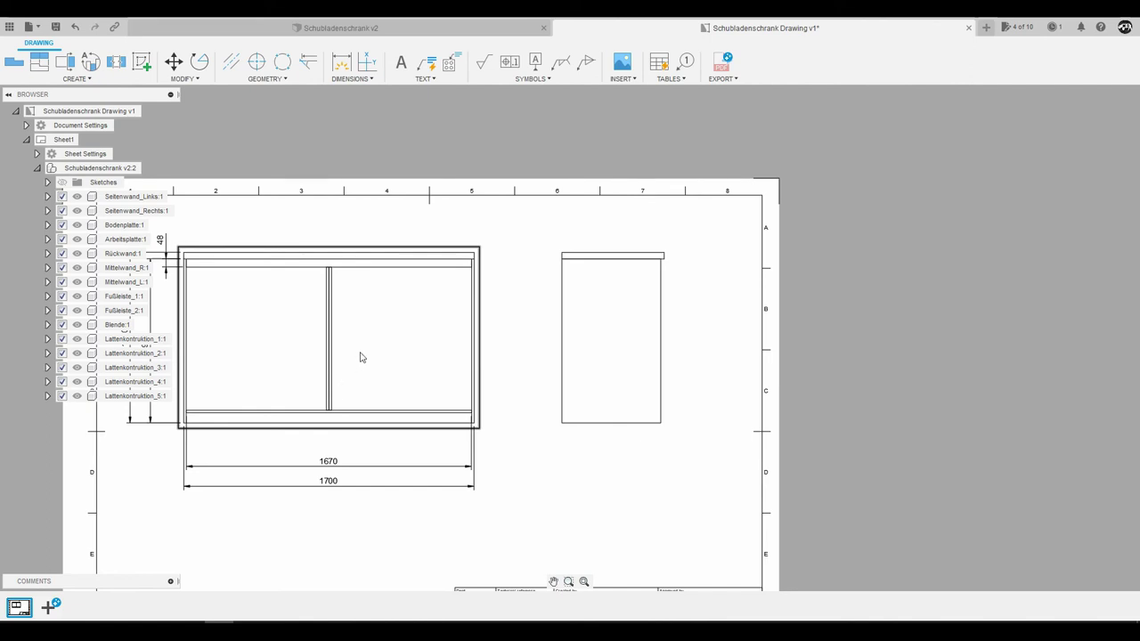
click(592, 324)
key(Delete)
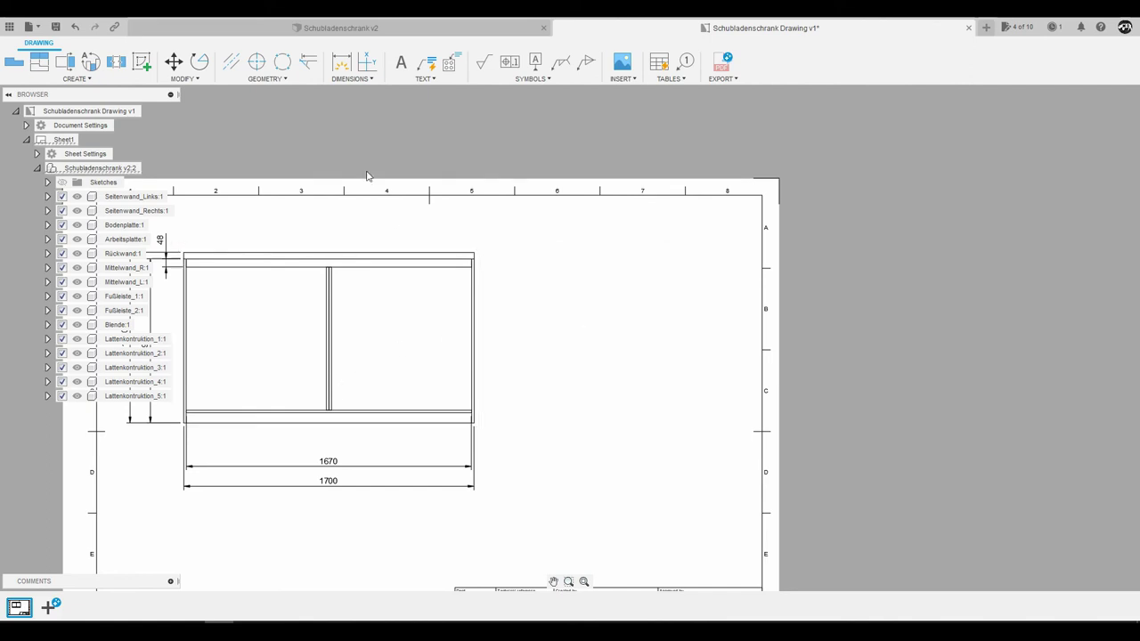
Cut a vertical A-A section line through the front view and place the section to its right
click(309, 254)
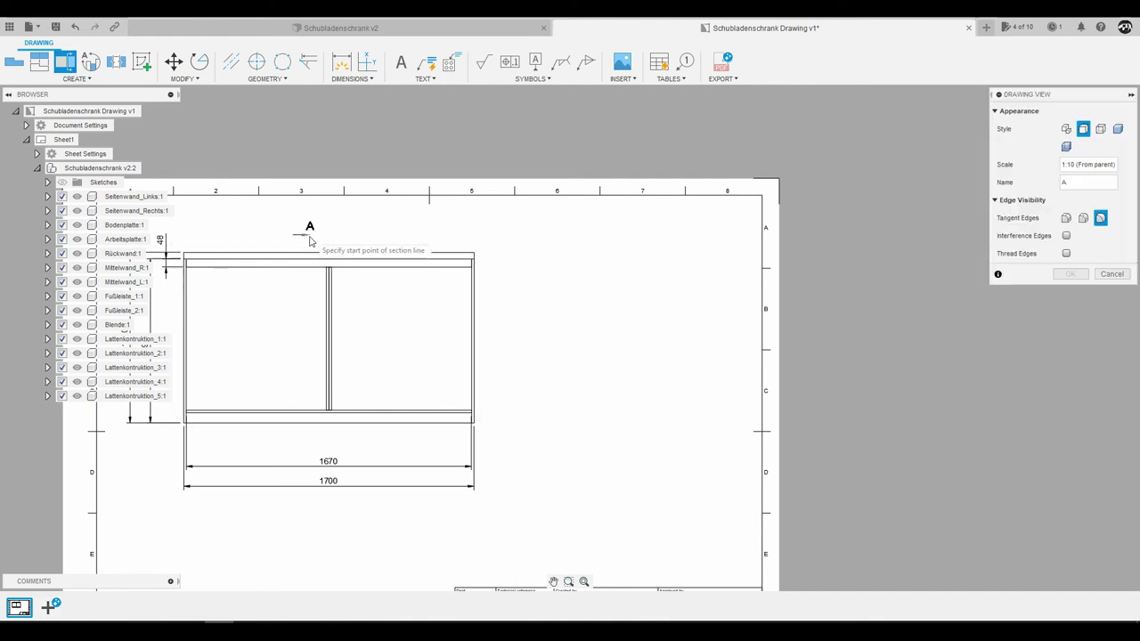
click(306, 237)
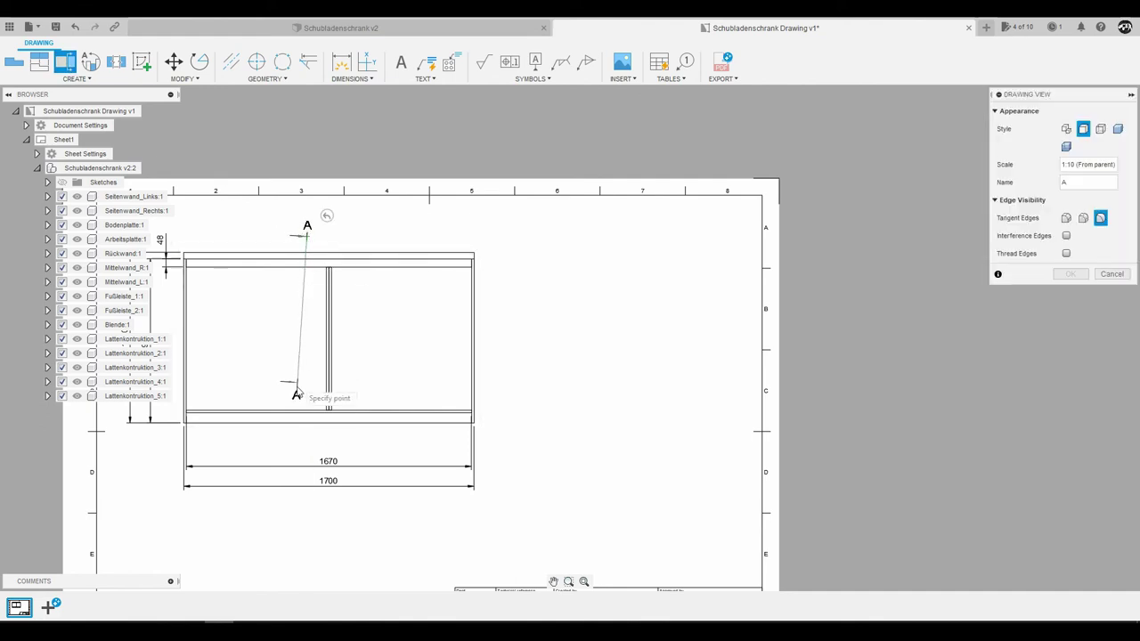
click(306, 435)
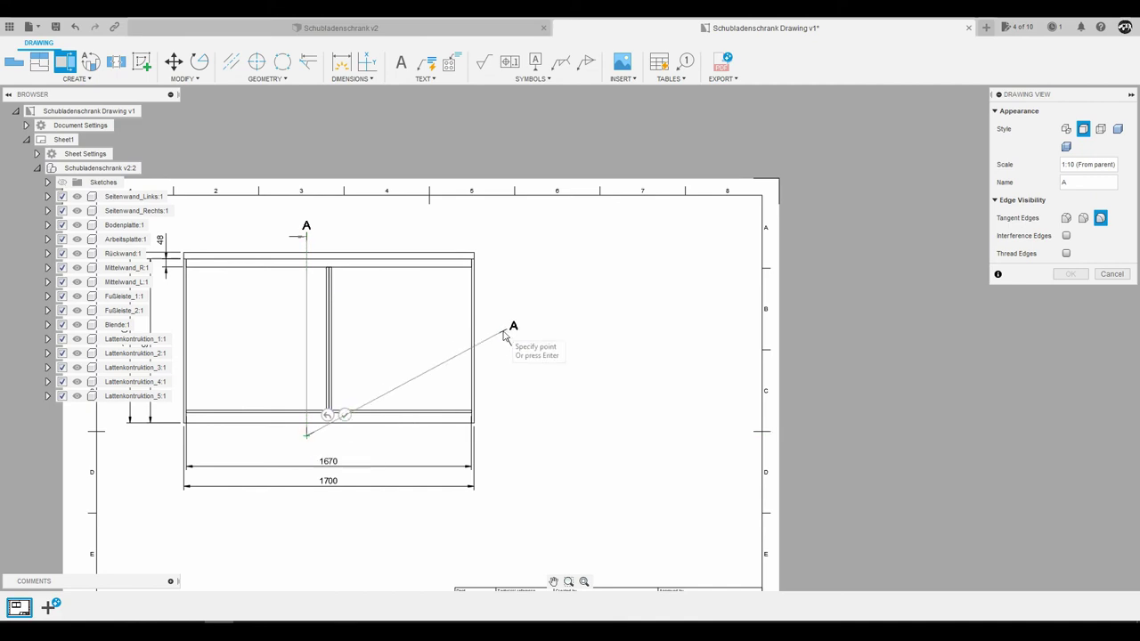
click(347, 414)
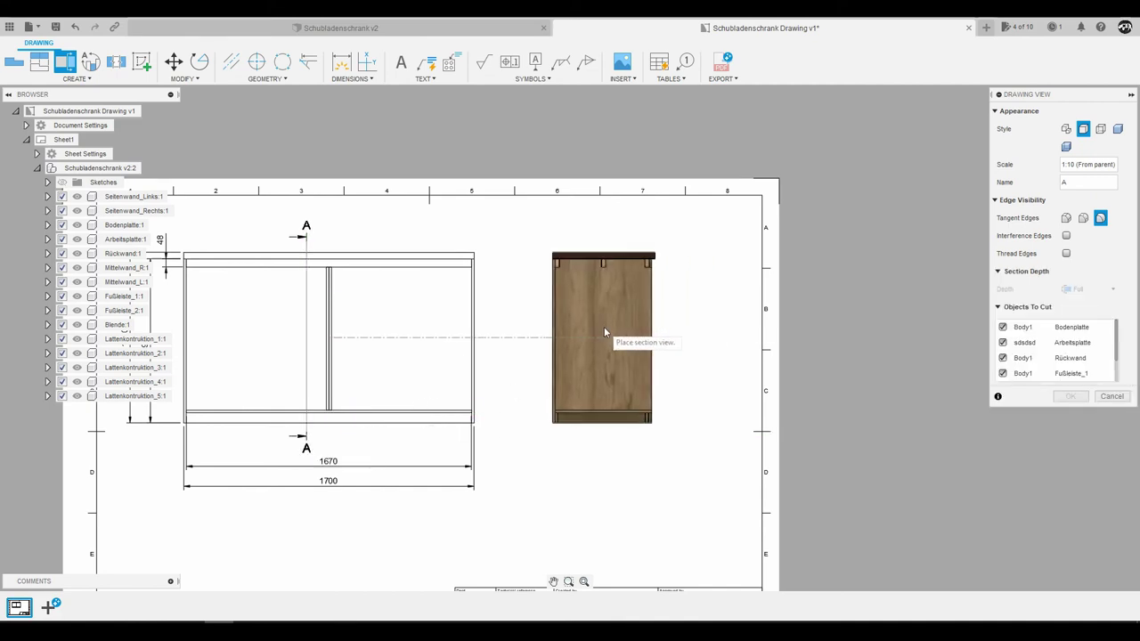
click(604, 329)
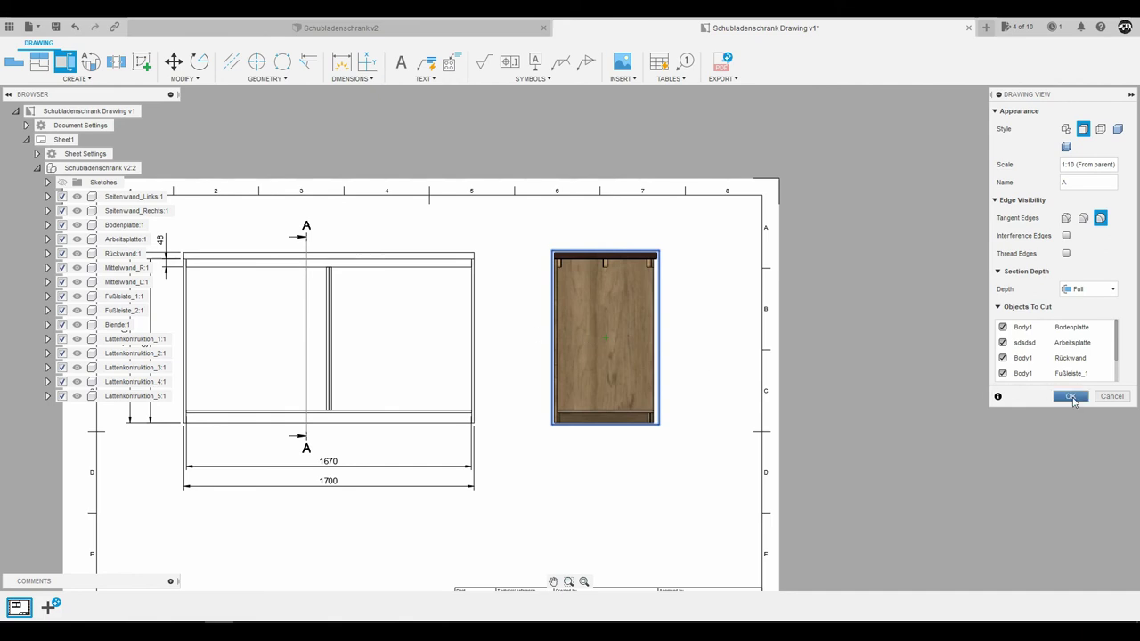
click(1071, 397)
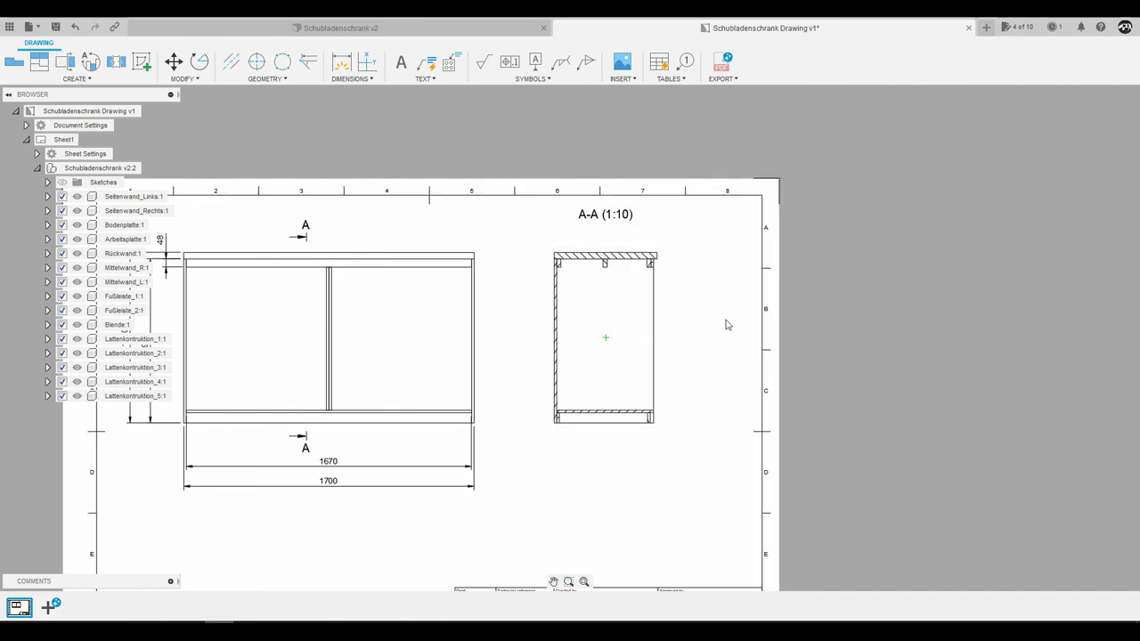
scroll(725, 323, up, 2)
scroll(575, 271, up, 1)
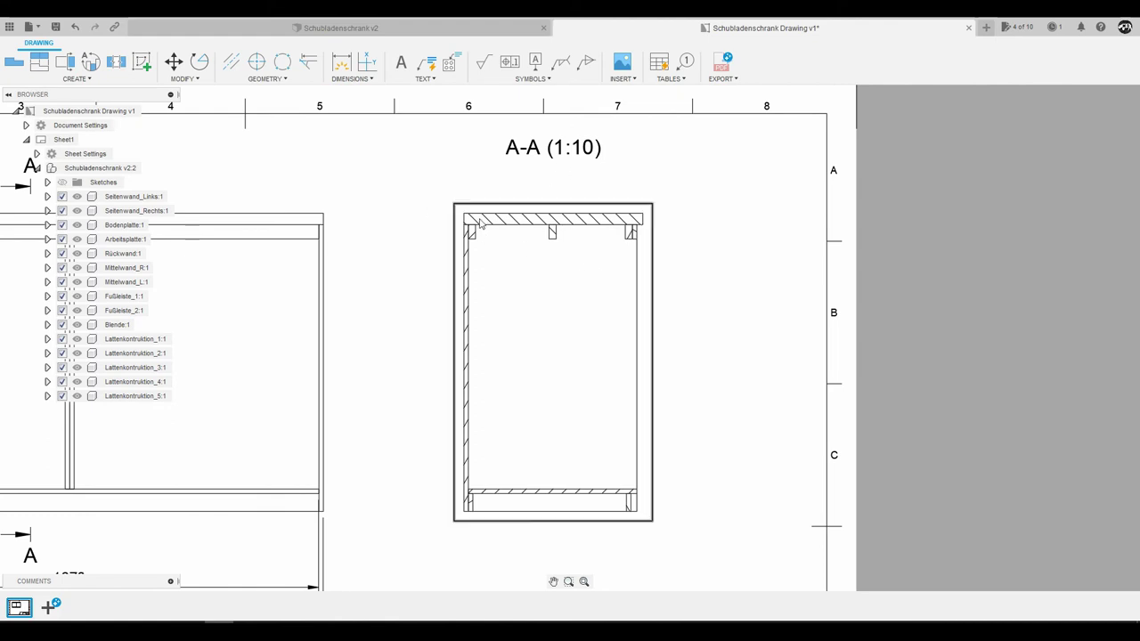
scroll(502, 251, up, 2)
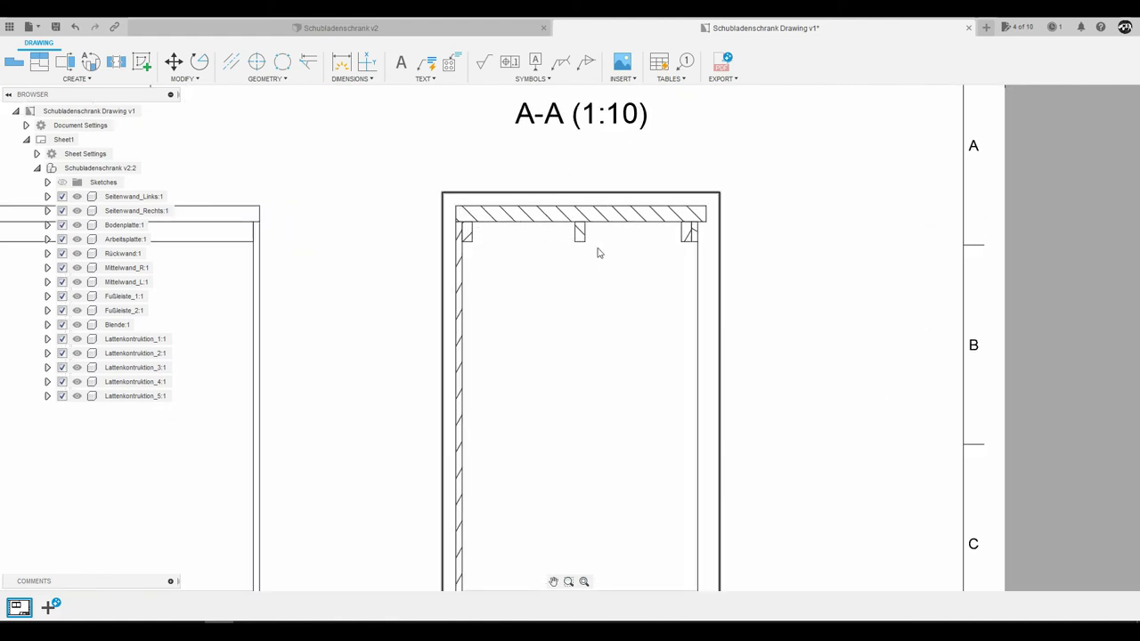
scroll(672, 235, down, 2)
scroll(670, 235, up, 1)
scroll(668, 235, up, 2)
scroll(667, 236, down, 3)
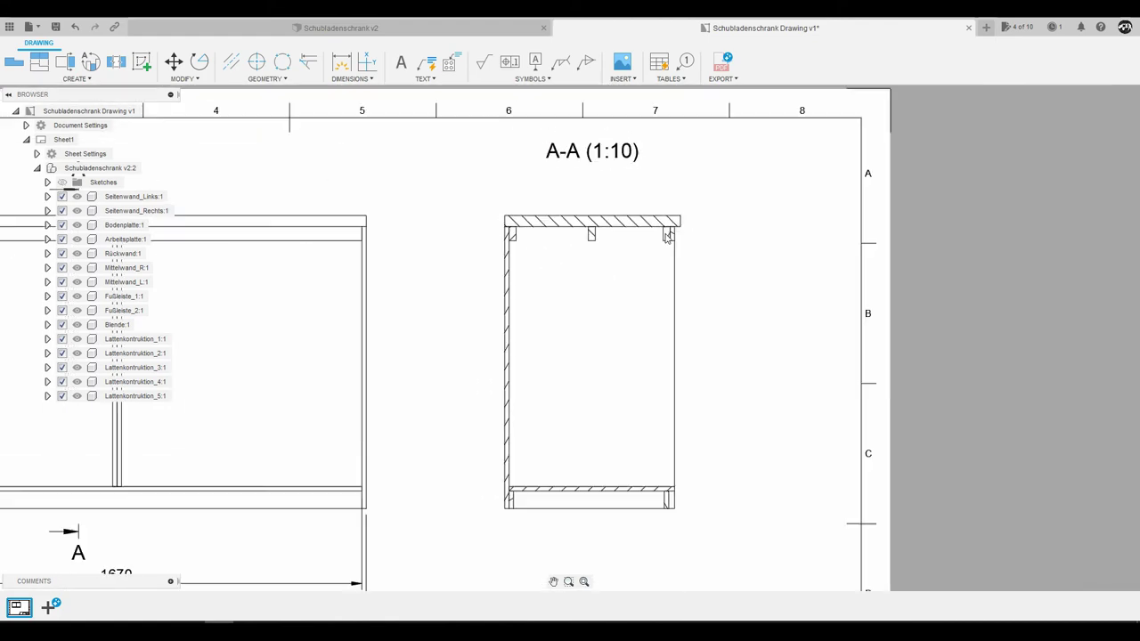
scroll(667, 235, down, 1)
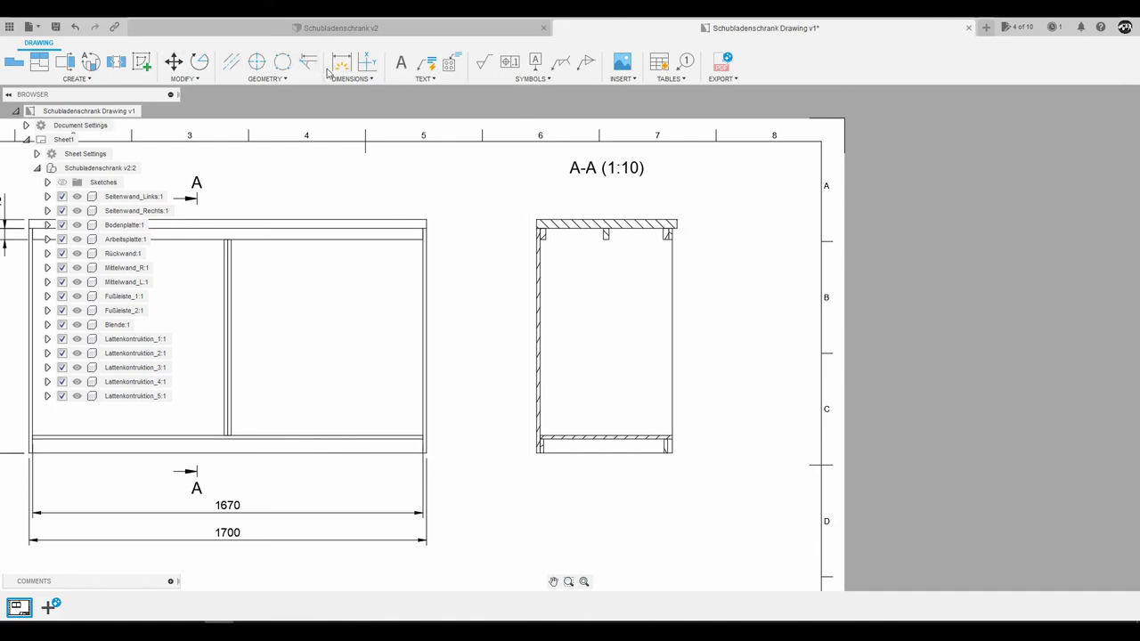
scroll(748, 335, down, 2)
scroll(437, 331, up, 1)
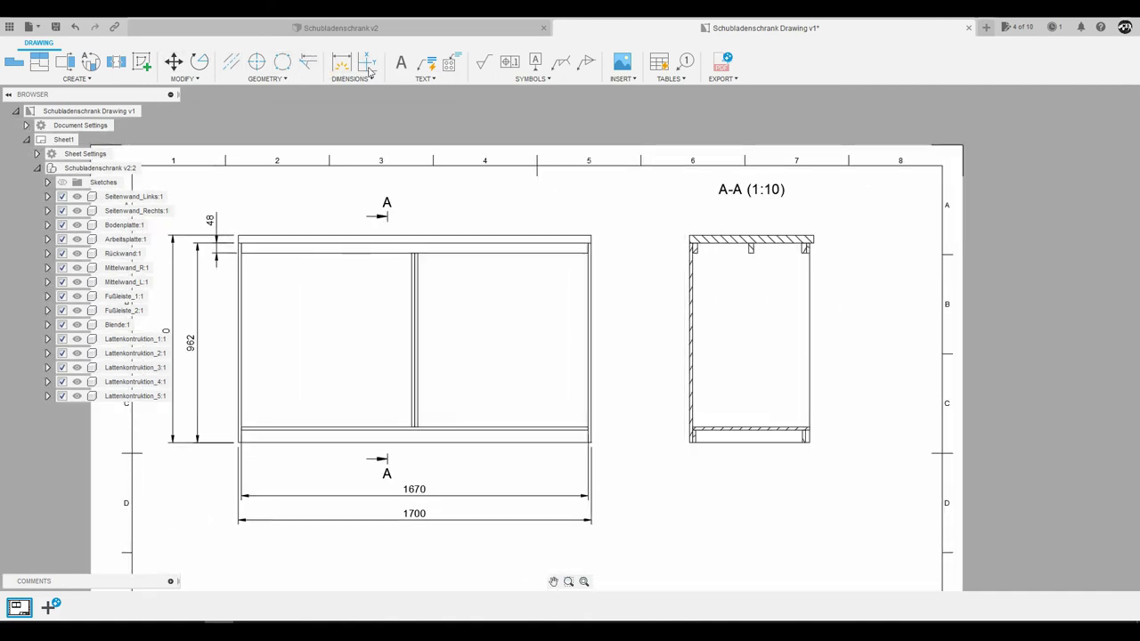
Dimension section A-A with the 600 width above and 962 height at left
click(348, 70)
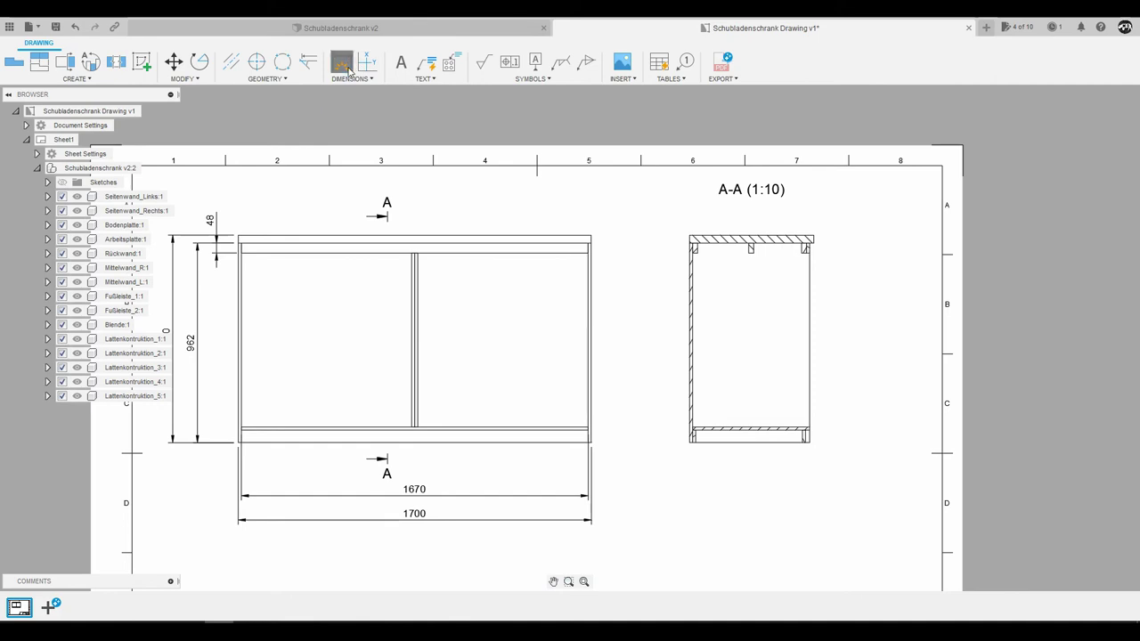
scroll(789, 302, down, 1)
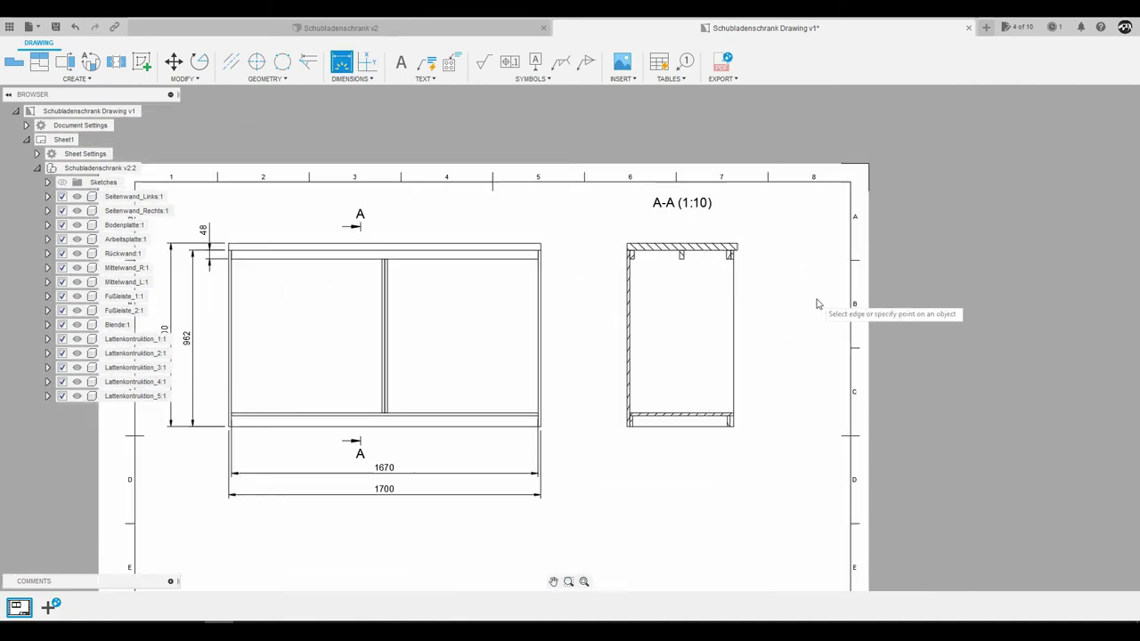
scroll(709, 306, up, 2)
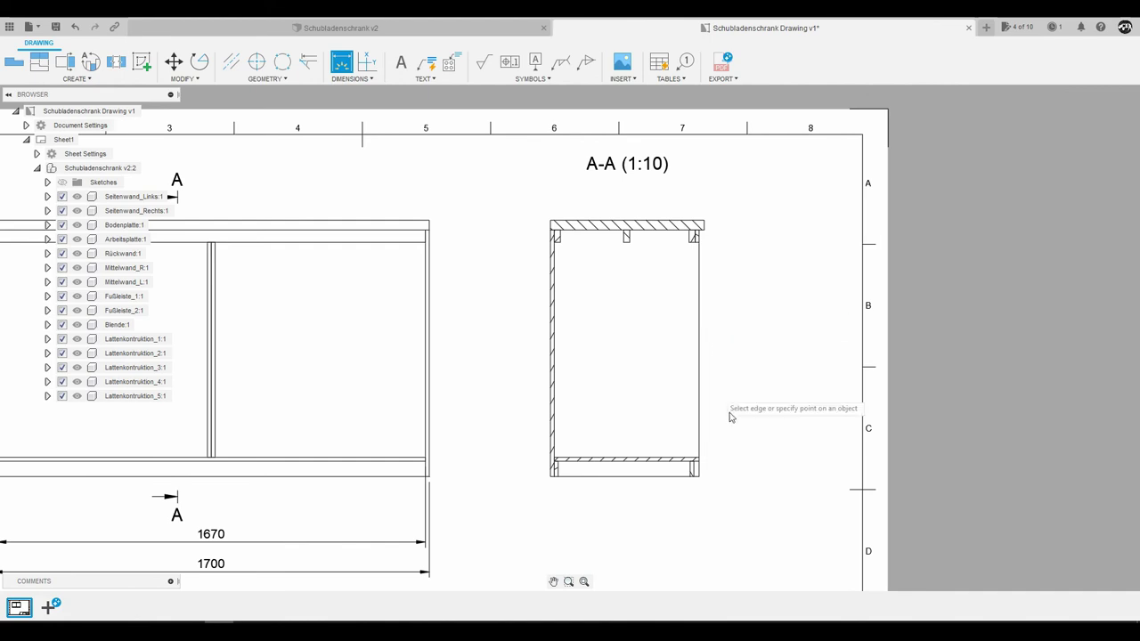
scroll(654, 432, down, 2)
scroll(719, 487, up, 4)
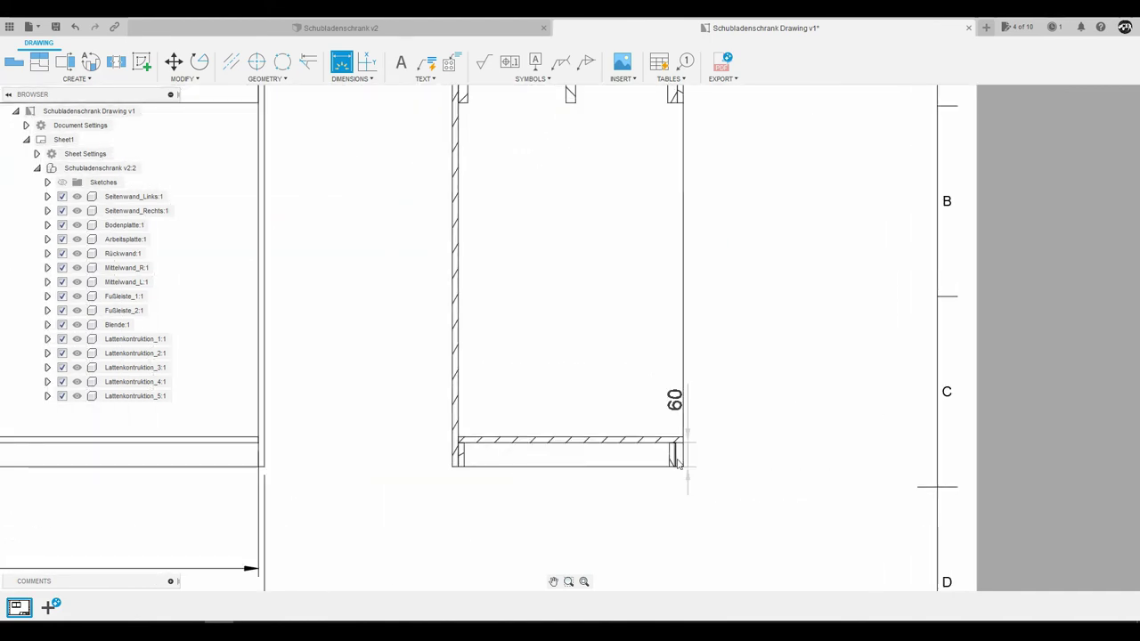
scroll(677, 461, down, 3)
scroll(668, 242, up, 2)
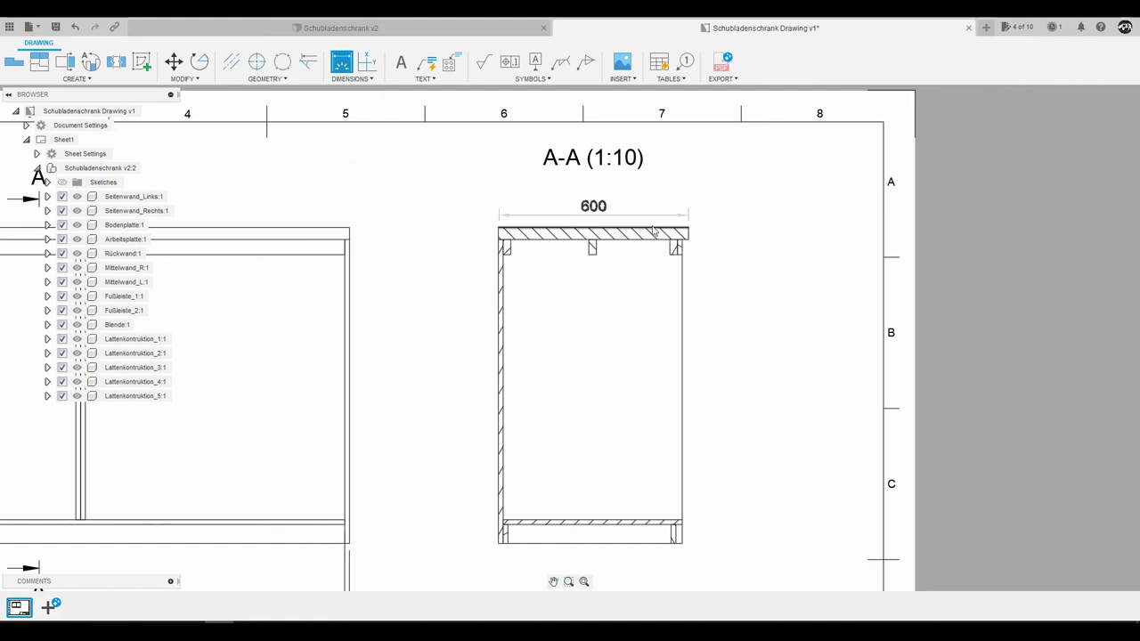
click(653, 230)
click(655, 195)
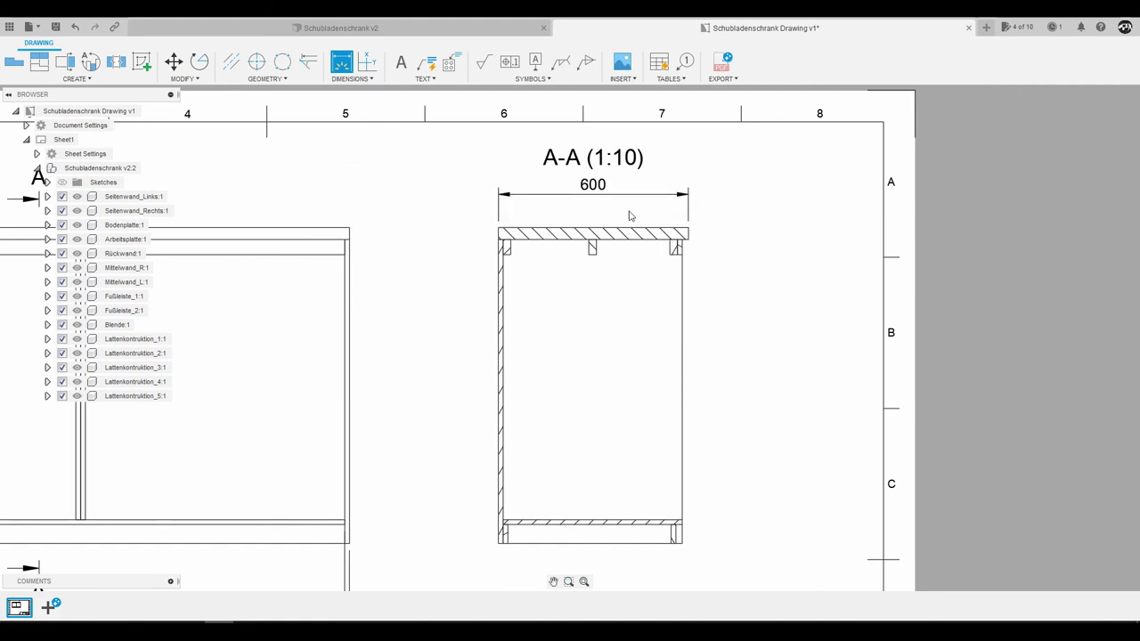
click(500, 312)
click(449, 329)
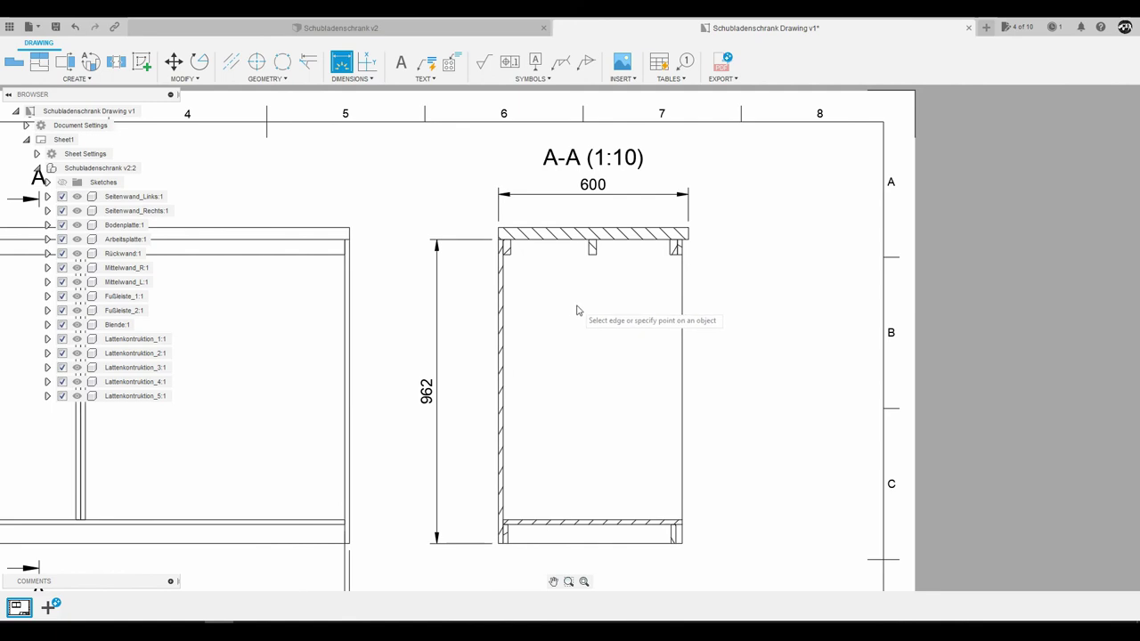
Add the 48 dimension at right and the 565 bottom width to section A-A
scroll(593, 267, up, 3)
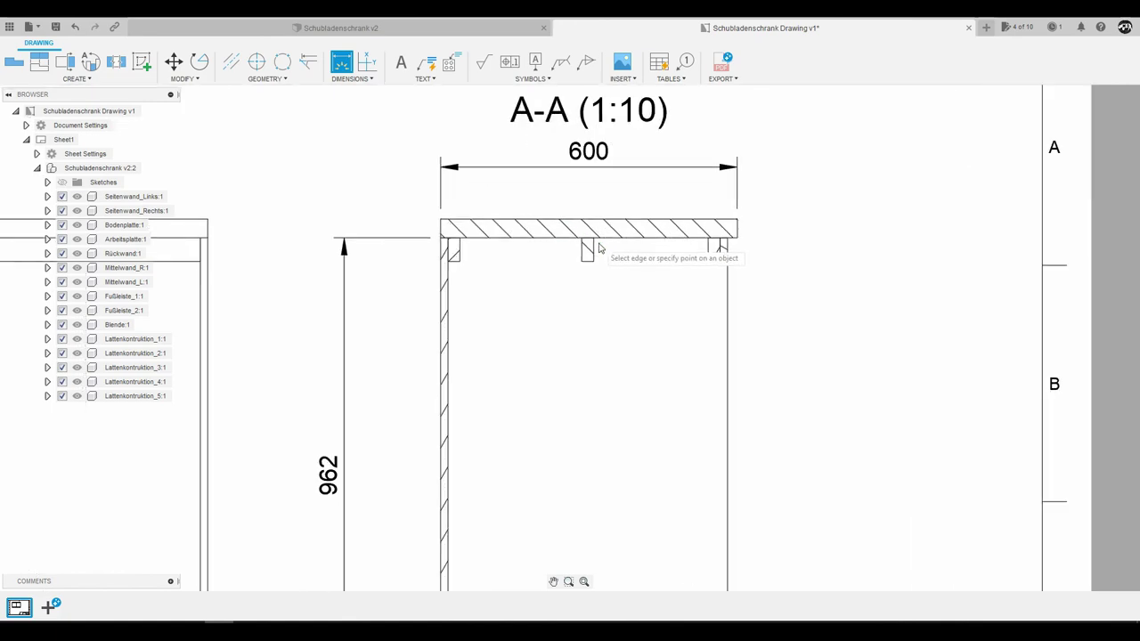
scroll(587, 265, up, 4)
click(580, 265)
scroll(578, 258, down, 2)
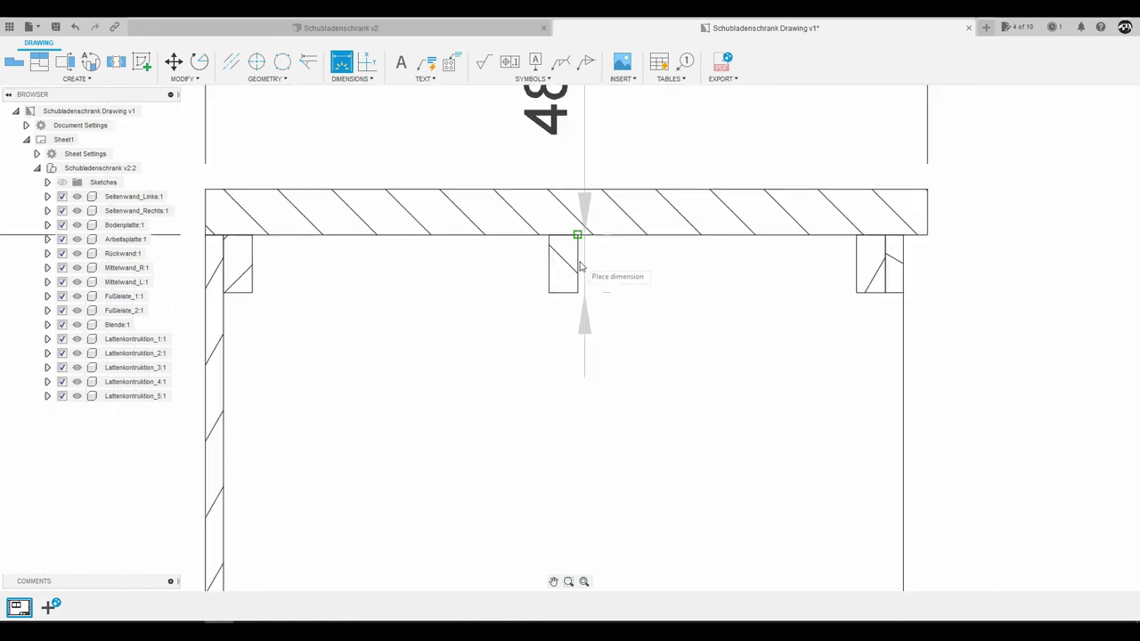
scroll(578, 236, down, 2)
click(980, 287)
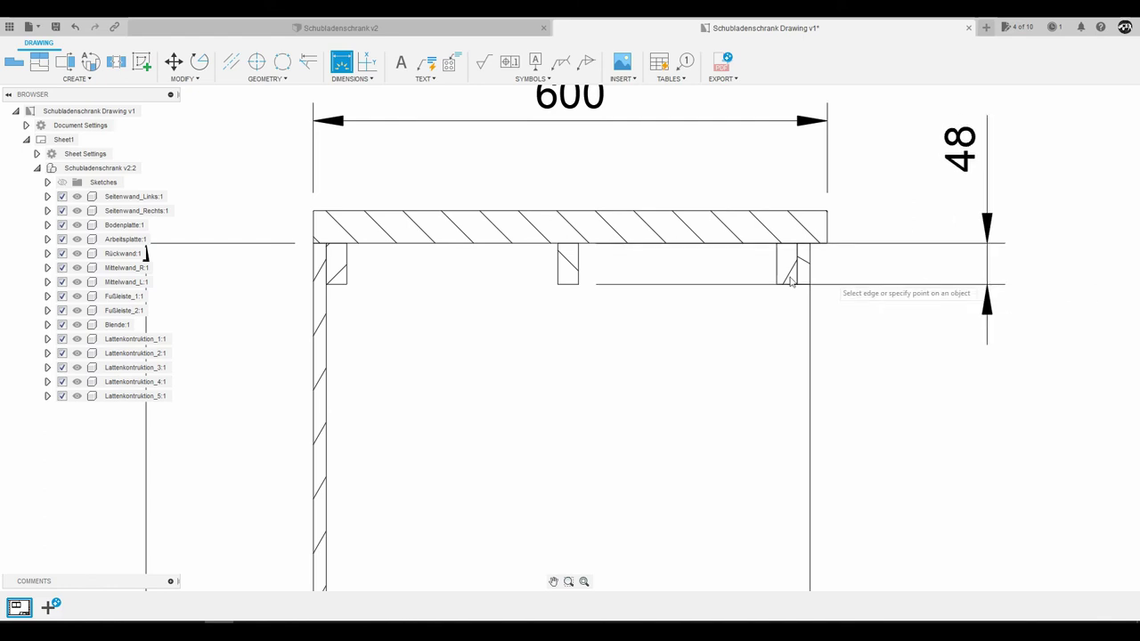
scroll(782, 233, down, 3)
scroll(752, 268, down, 5)
scroll(703, 267, up, 3)
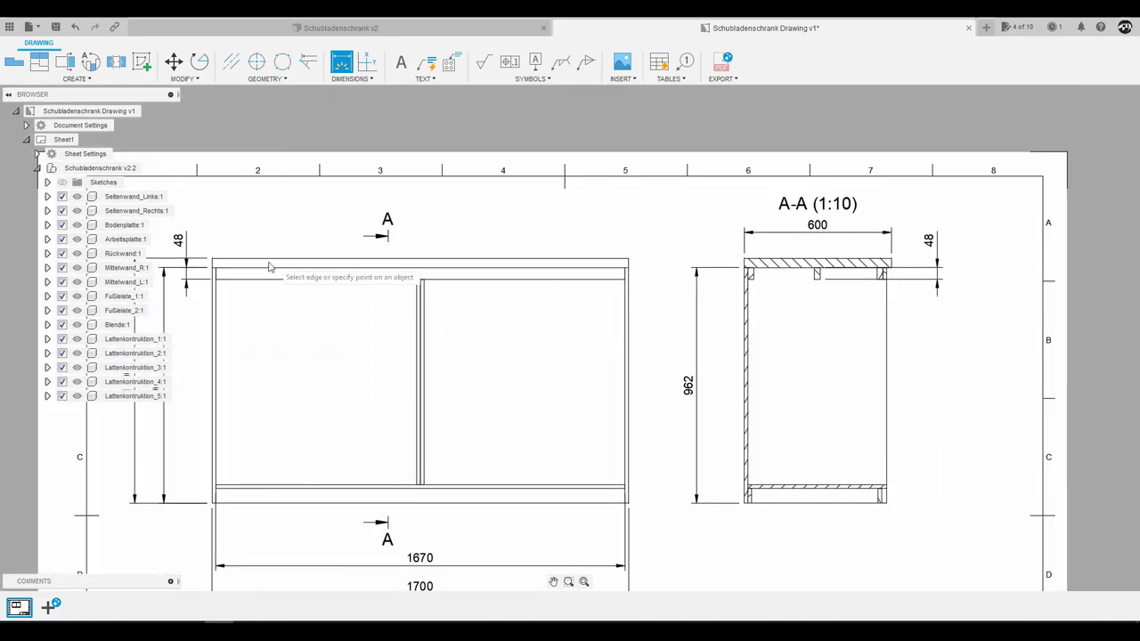
scroll(710, 335, down, 5)
scroll(846, 288, up, 5)
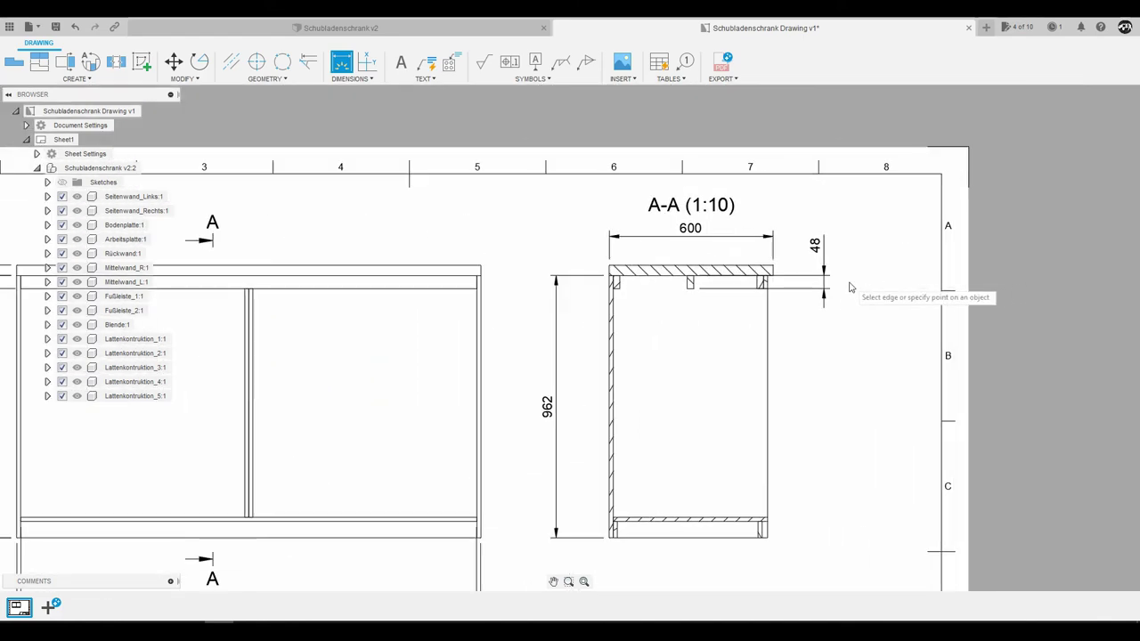
scroll(754, 288, up, 2)
scroll(813, 419, down, 2)
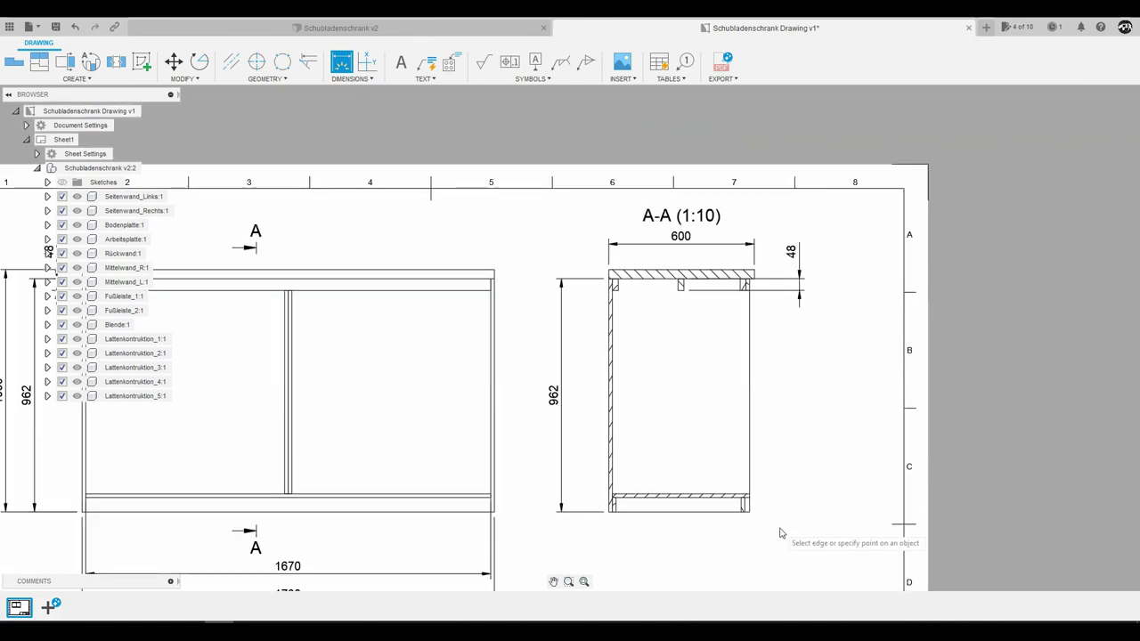
scroll(774, 525, up, 3)
click(527, 485)
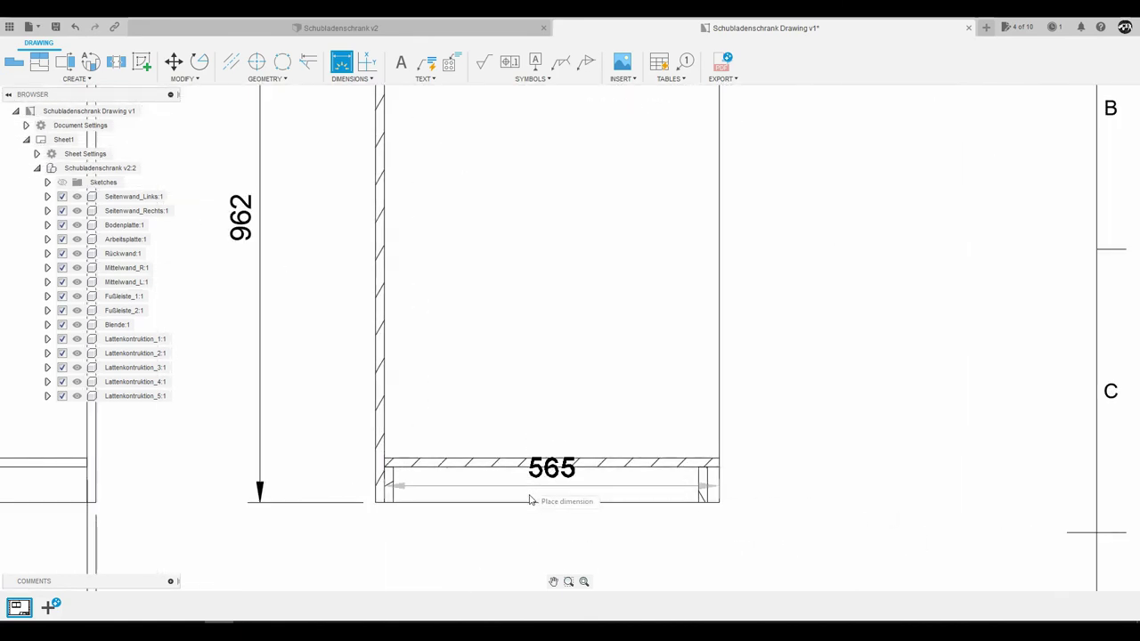
click(532, 566)
Move the front view and section A-A slightly lower on the sheet
scroll(579, 250, down, 2)
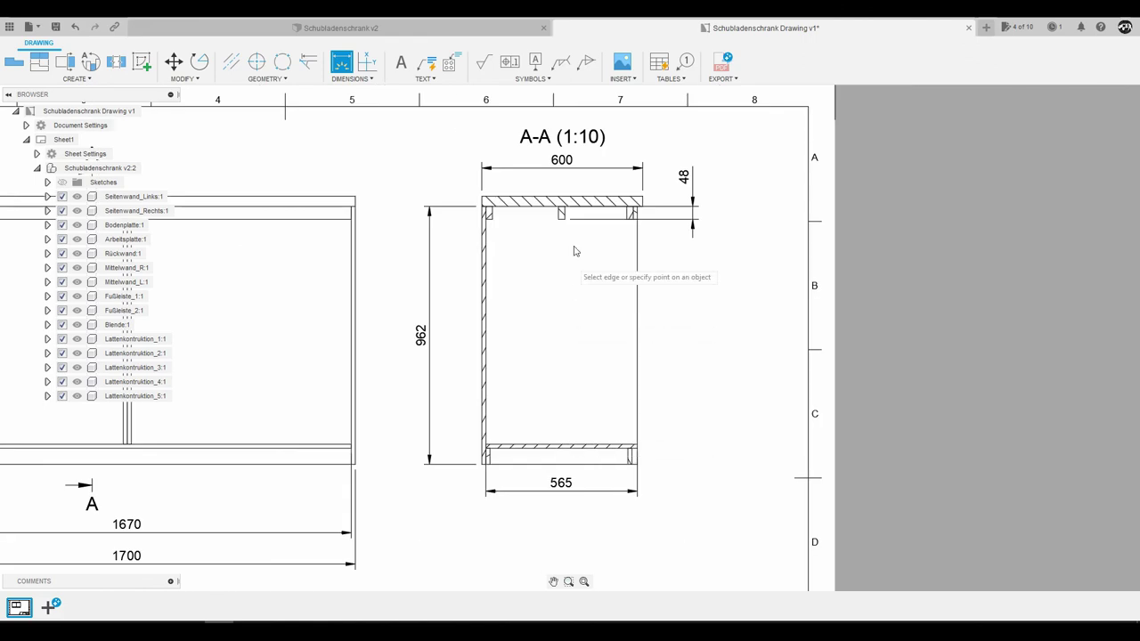
scroll(574, 242, up, 2)
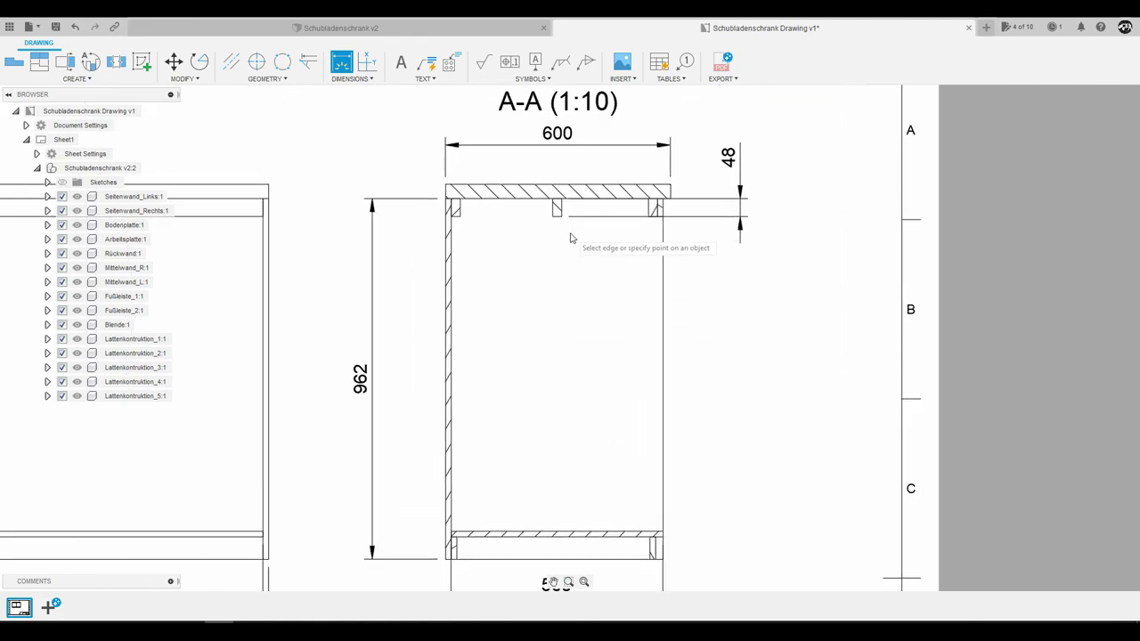
scroll(574, 227, up, 2)
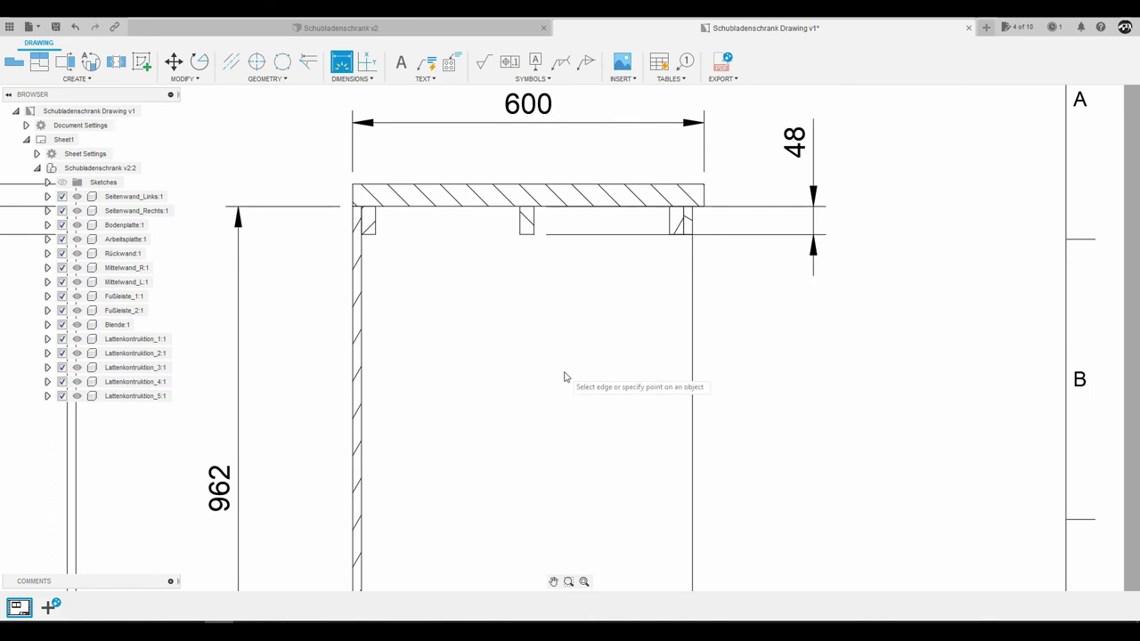
scroll(401, 254, up, 2)
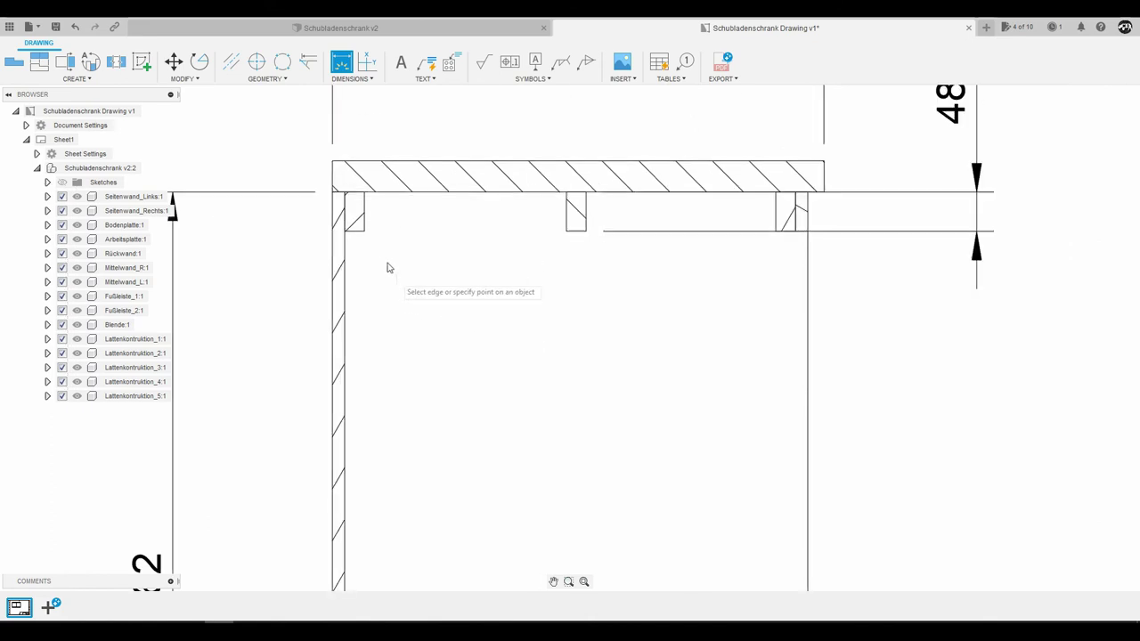
scroll(471, 310, down, 3)
scroll(509, 279, up, 2)
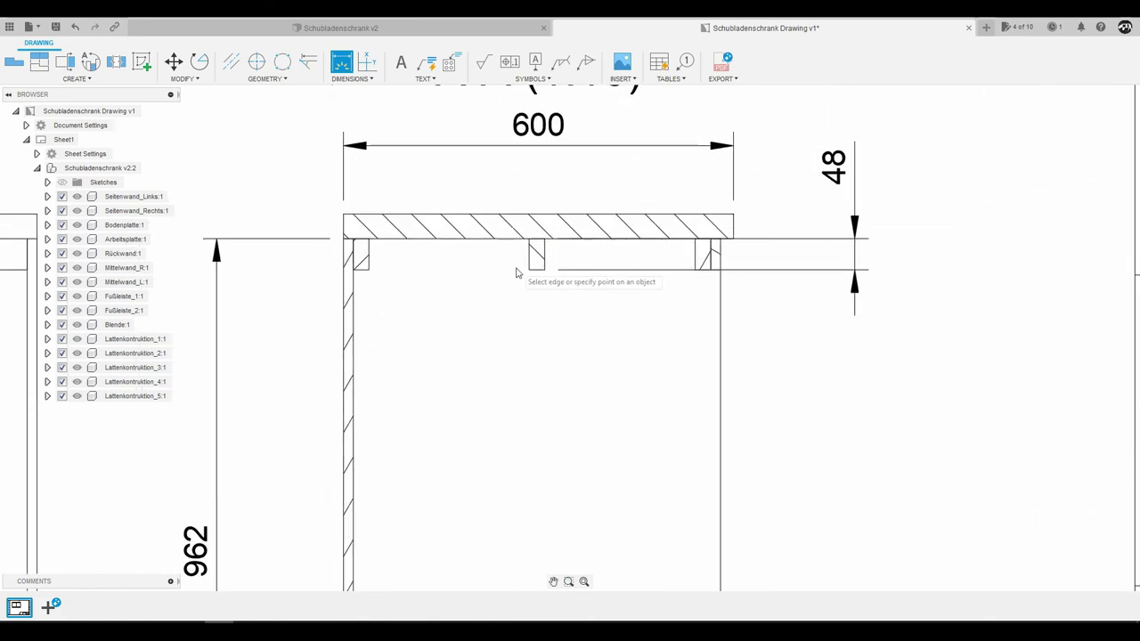
scroll(528, 272, down, 3)
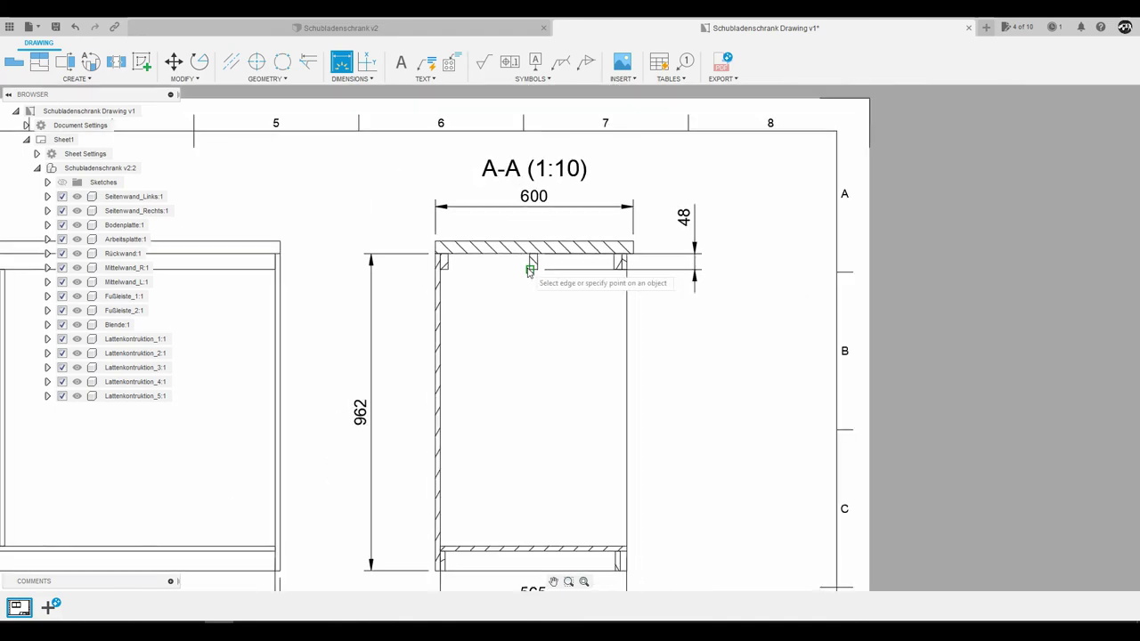
scroll(530, 272, down, 3)
scroll(529, 272, up, 2)
key(Escape)
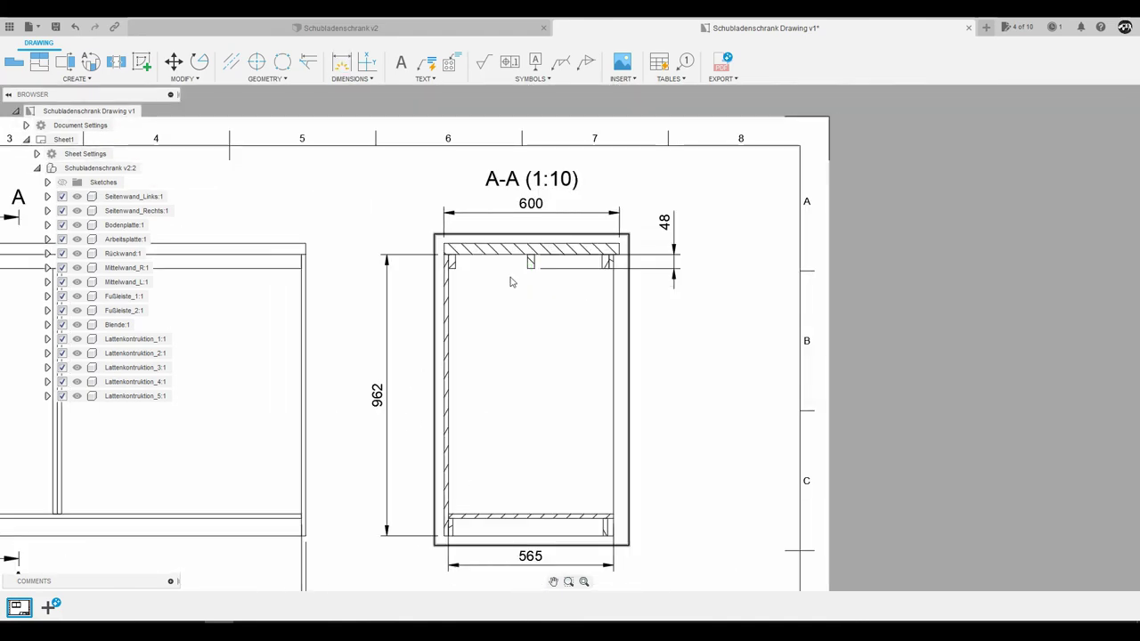
scroll(567, 242, down, 3)
drag(367, 282, 372, 315)
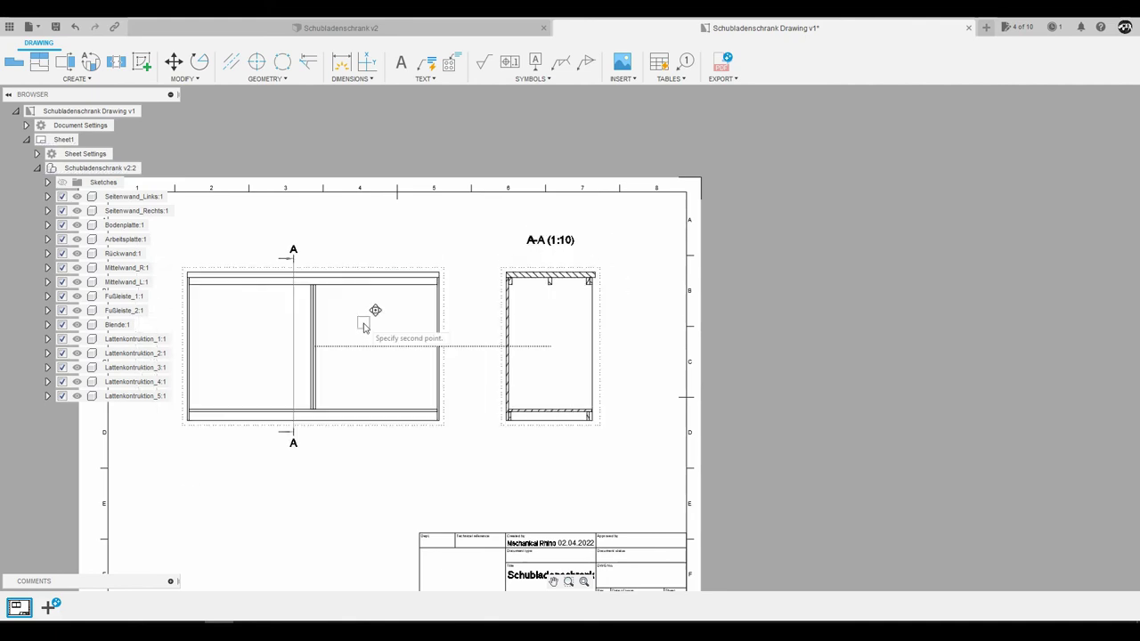
scroll(547, 241, up, 4)
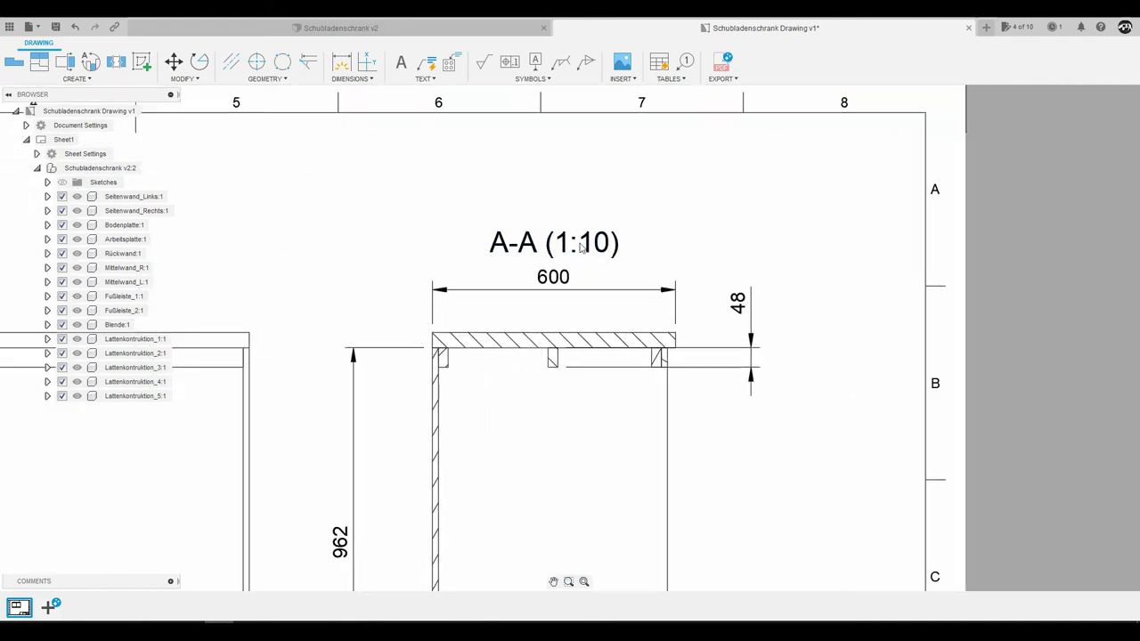
Shorten the section title to A-A and raise it higher above the section
double_click(579, 245)
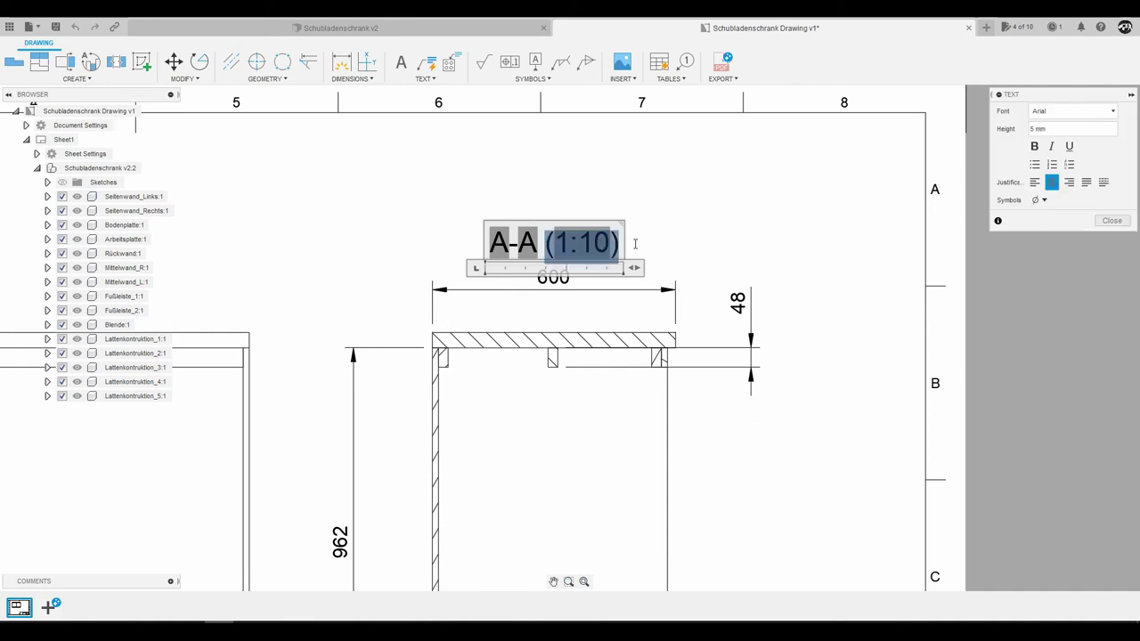
key(BackSpace)
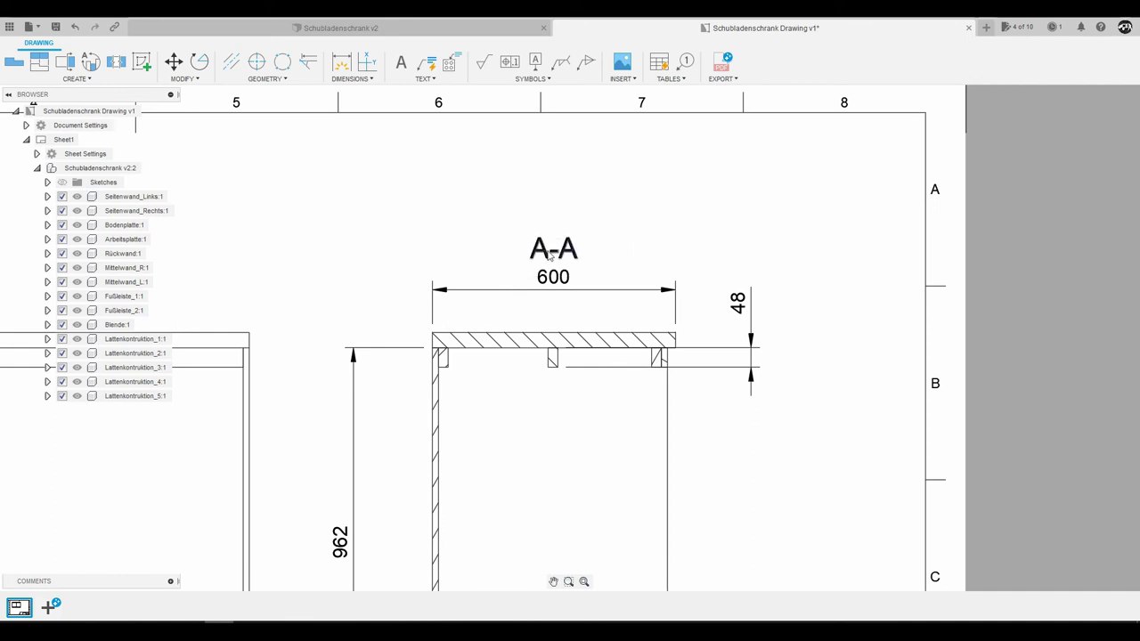
click(564, 249)
click(564, 249)
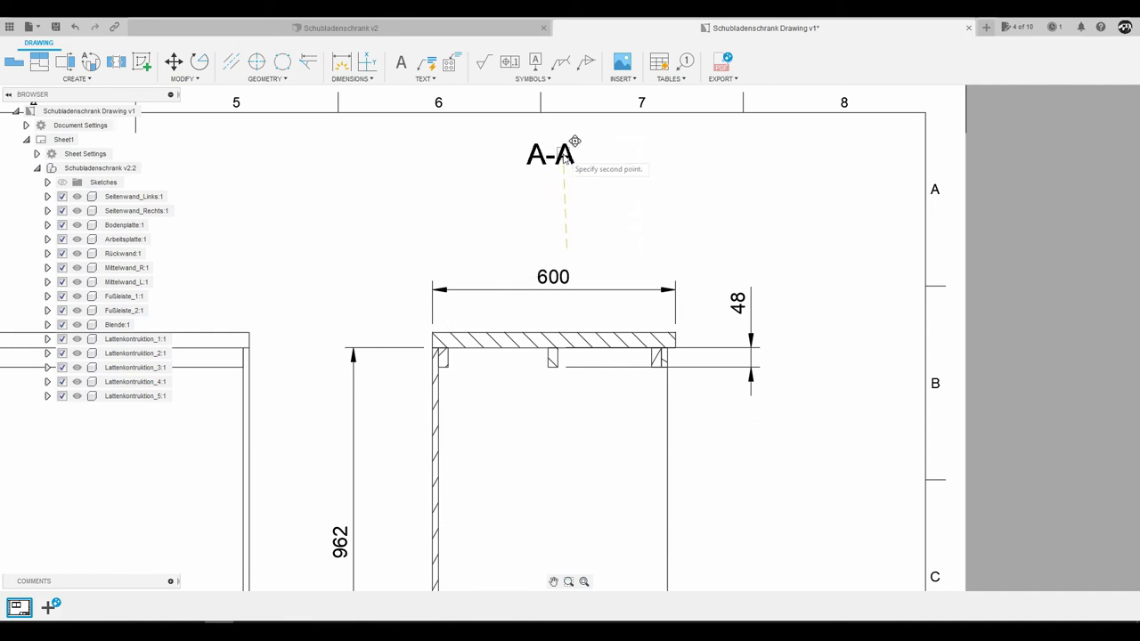
click(574, 147)
Move the 600 width dimension up just below the A-A title
click(561, 281)
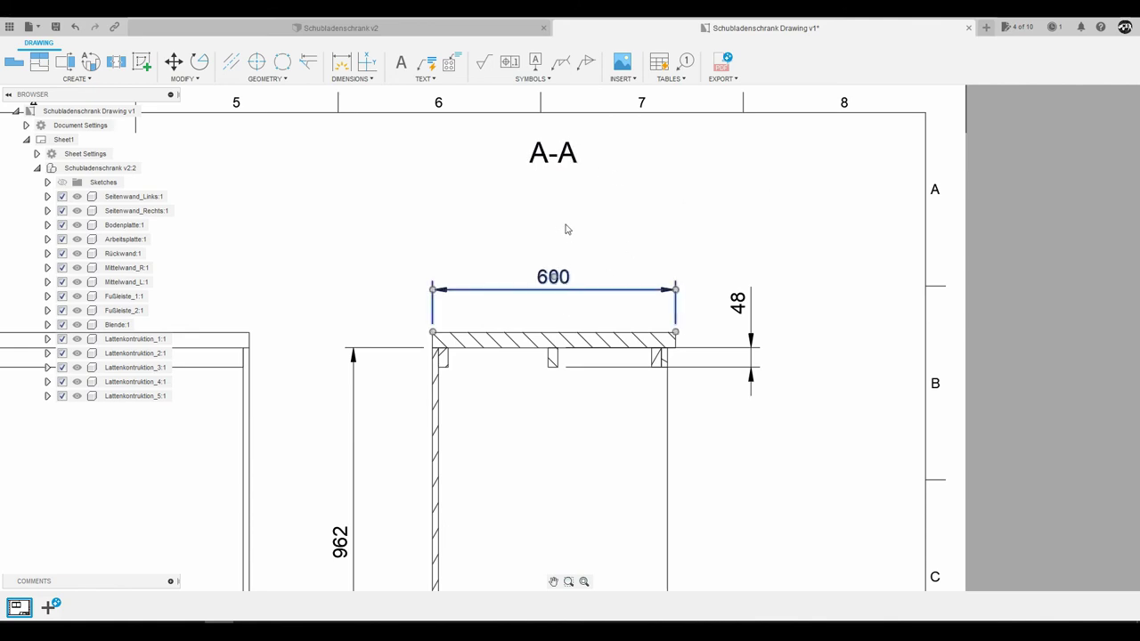
click(553, 276)
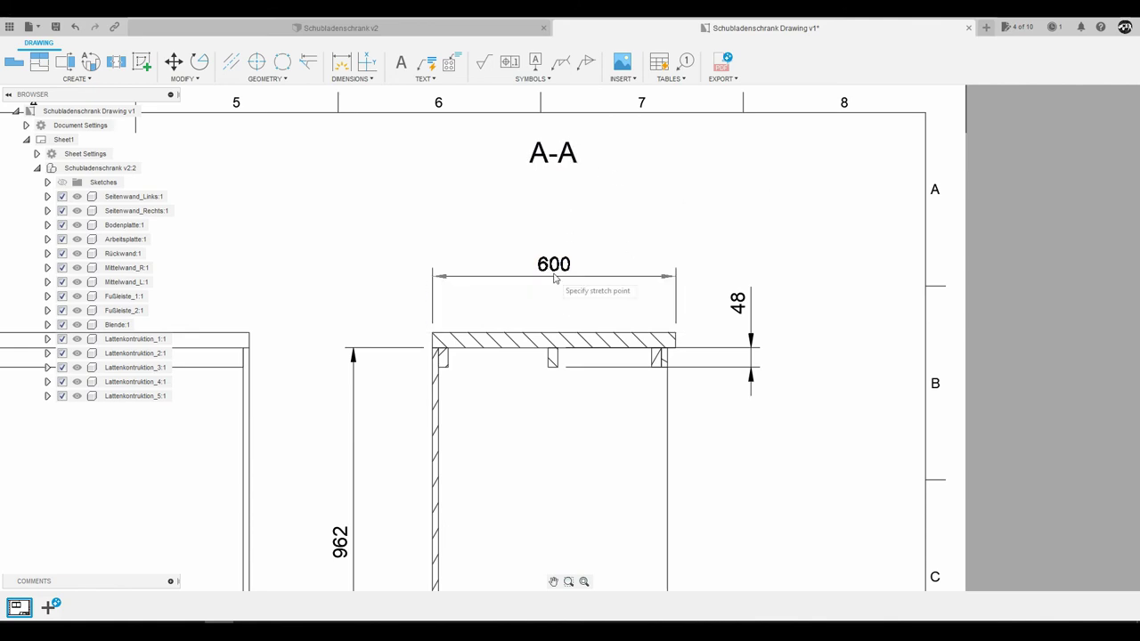
click(554, 204)
click(341, 61)
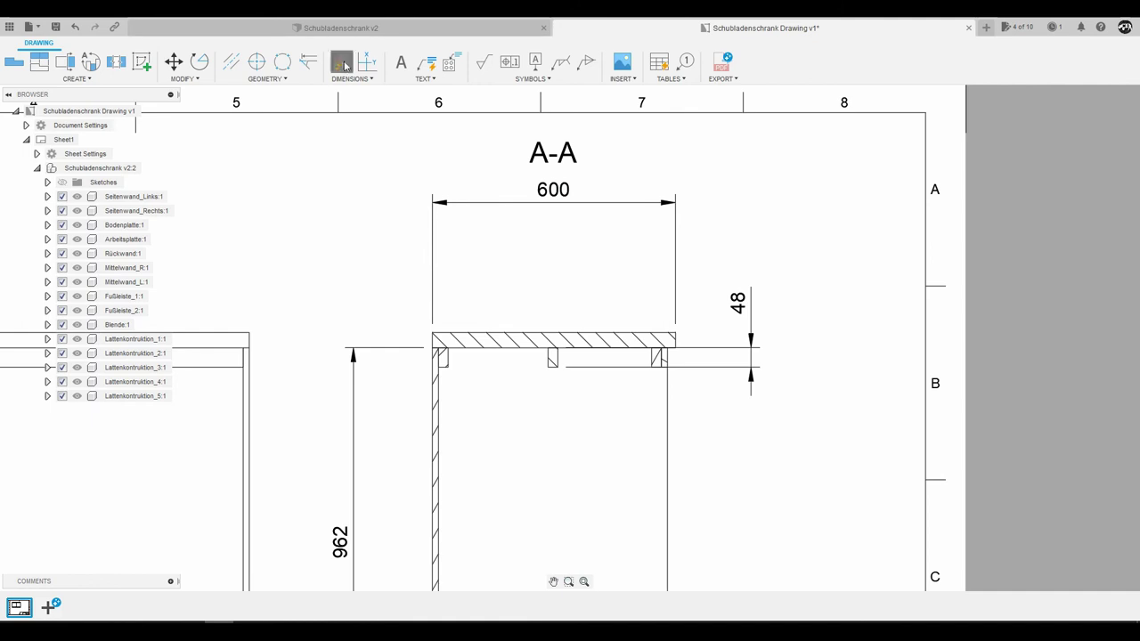
scroll(457, 357, up, 3)
Add 24, 270.5 and 526 horizontal dimensions from the left batten, stacked above the worktop
scroll(442, 375, up, 1)
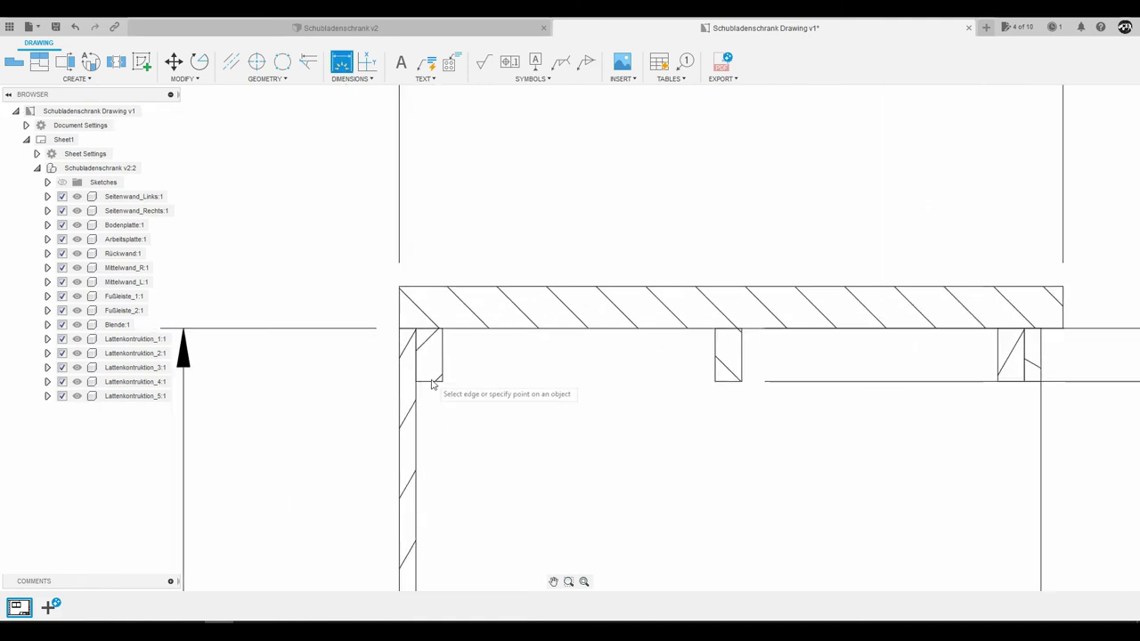
click(434, 374)
scroll(436, 267, down, 2)
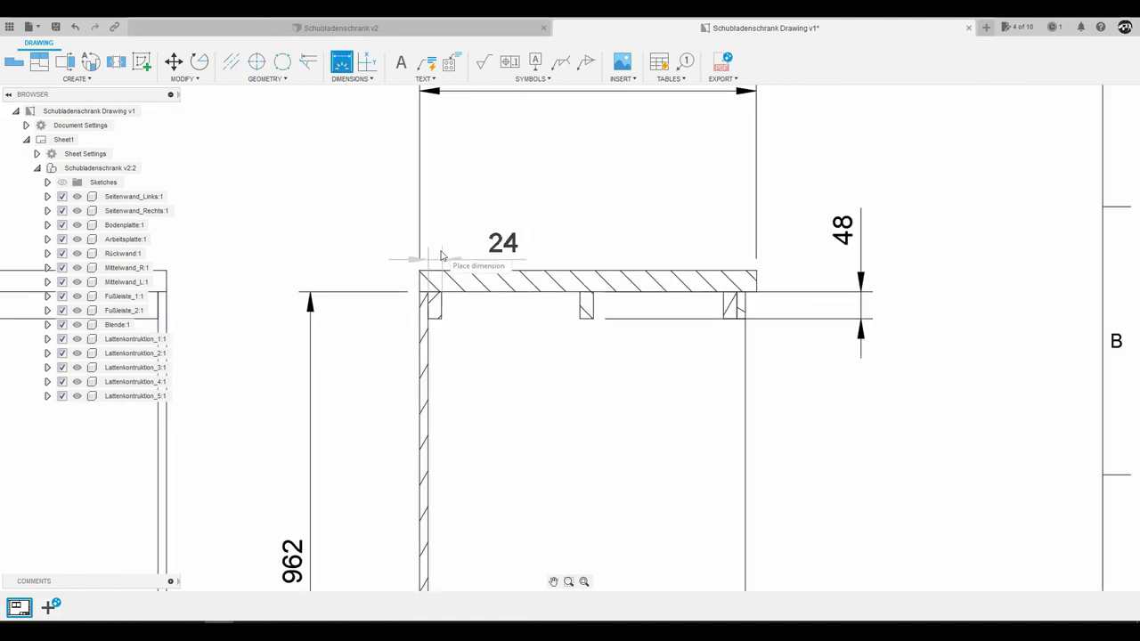
click(452, 207)
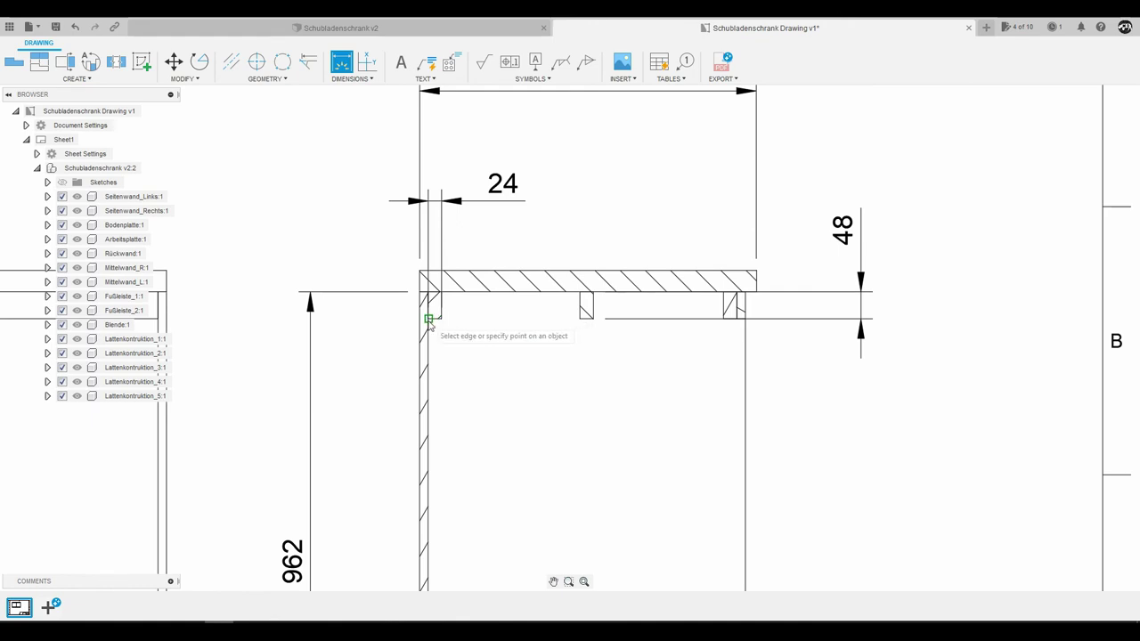
click(441, 318)
click(583, 305)
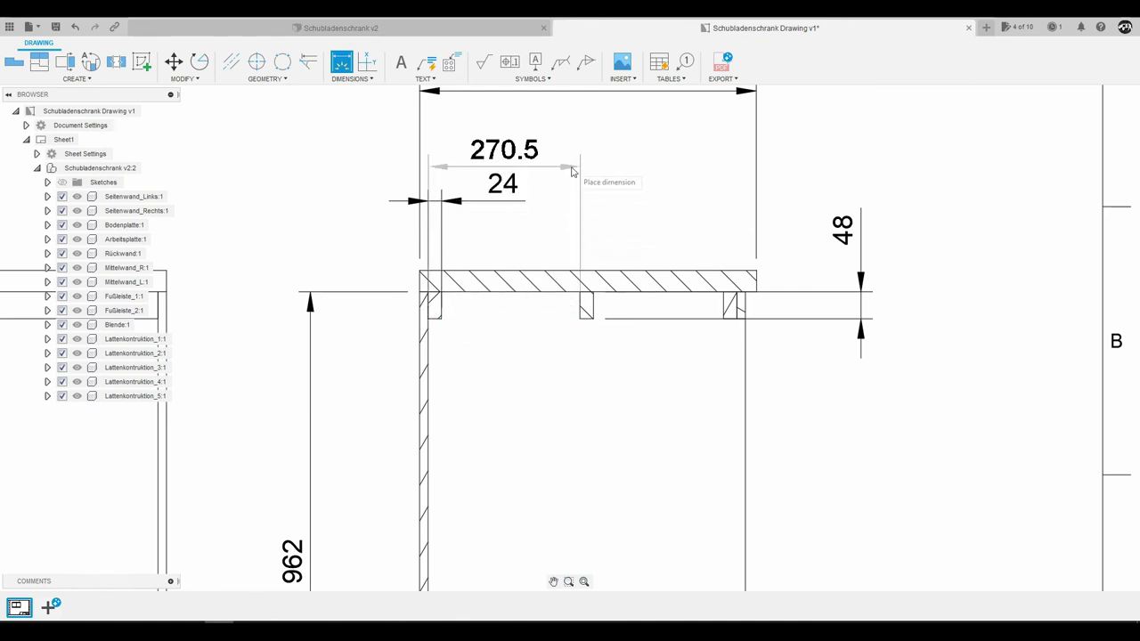
click(588, 165)
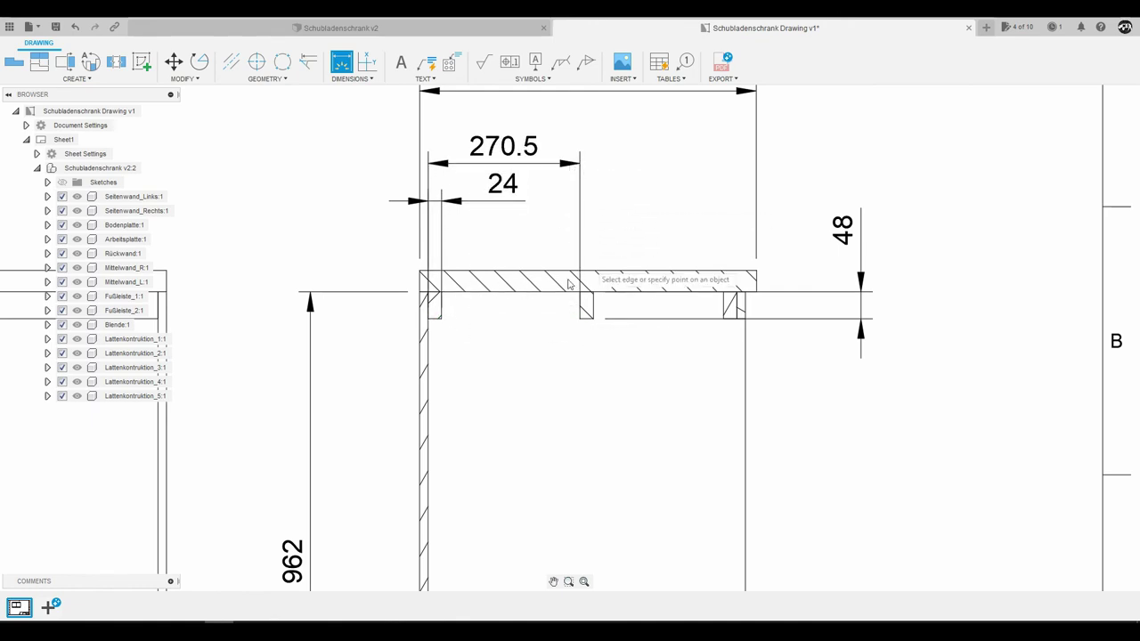
click(429, 317)
click(723, 317)
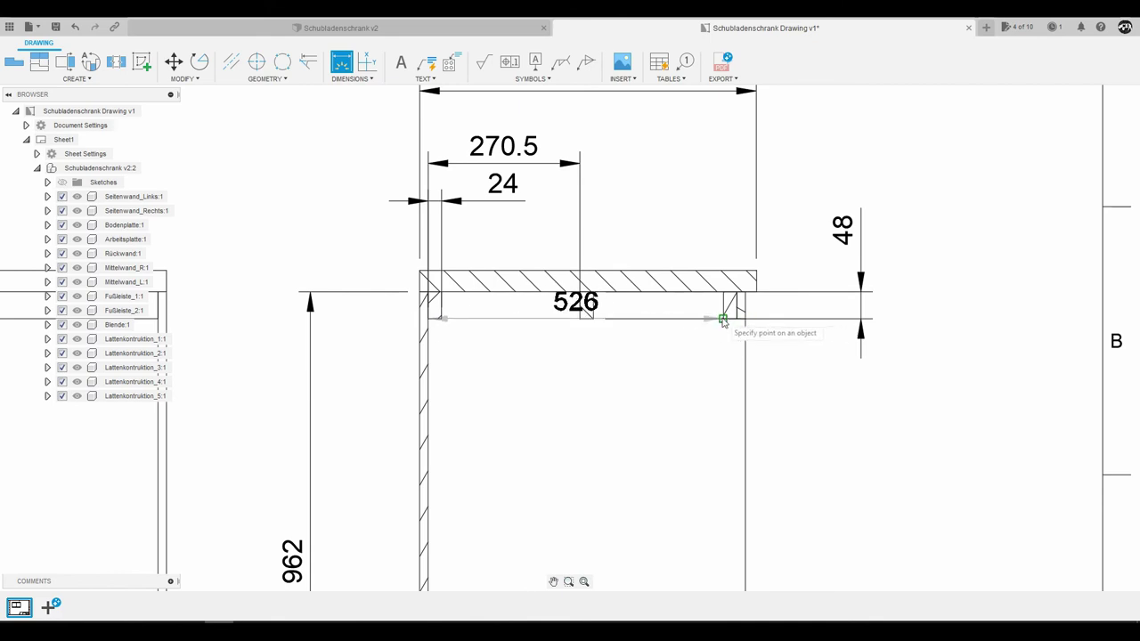
click(648, 119)
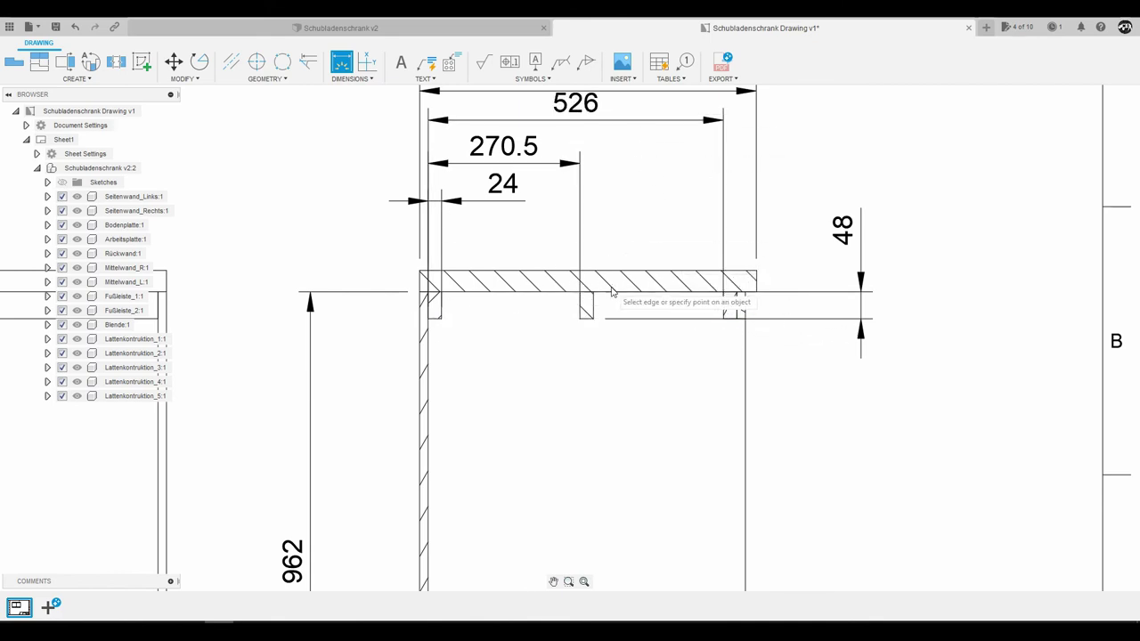
scroll(735, 315, down, 2)
scroll(558, 323, up, 2)
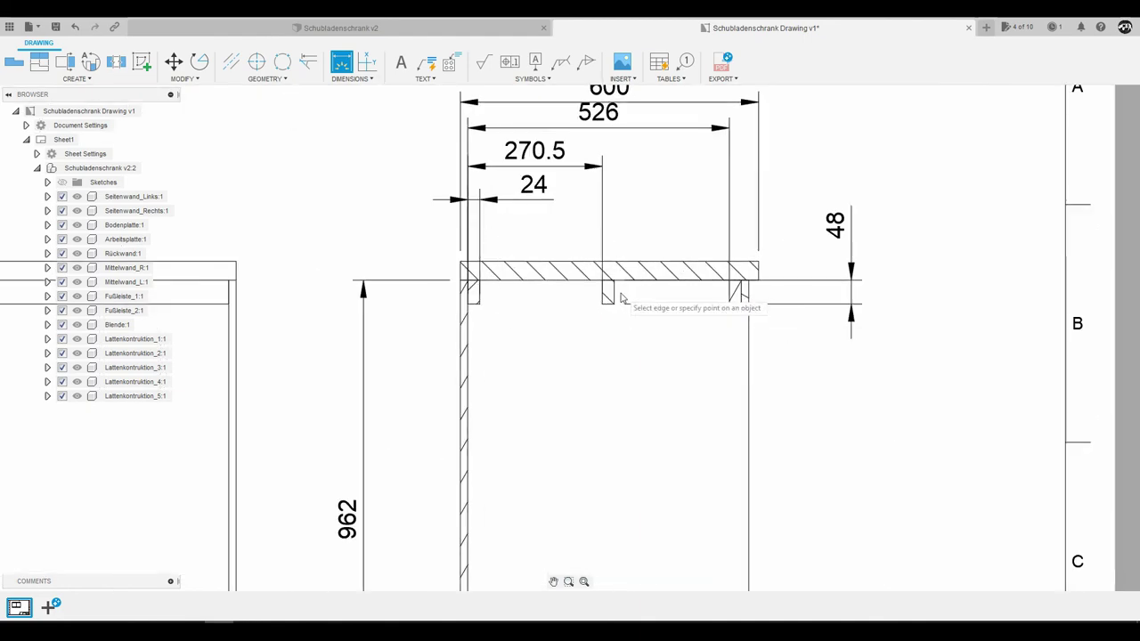
scroll(609, 307, down, 2)
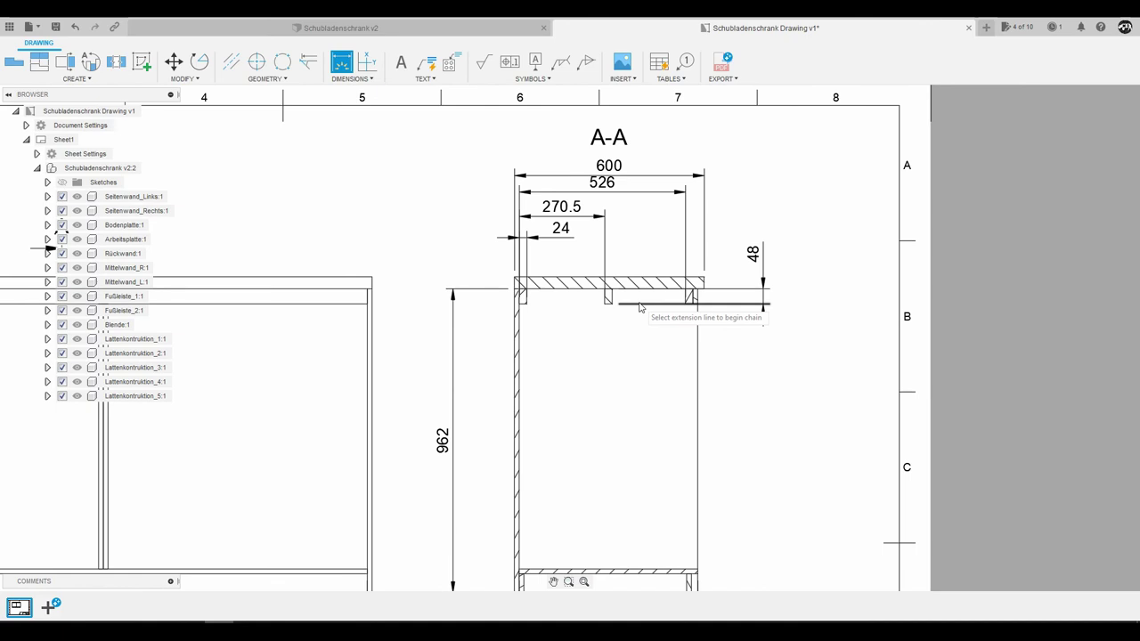
Try a chain dimension from the 48 line to the bottom edge, then cancel it
scroll(615, 414, down, 1)
scroll(637, 418, up, 2)
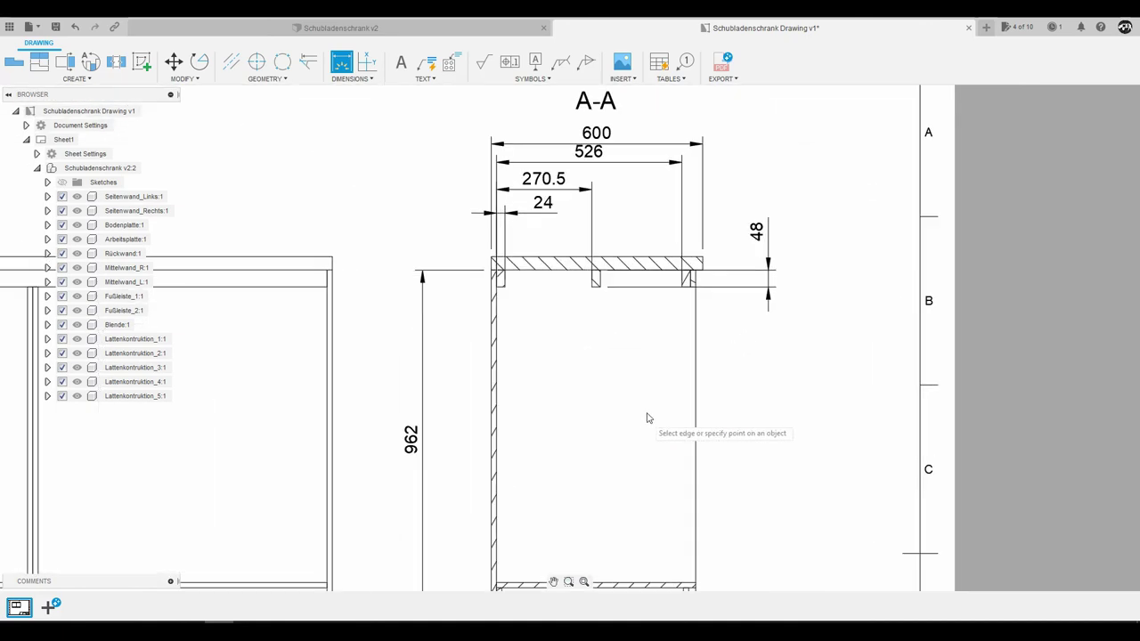
click(654, 274)
scroll(681, 374, down, 1)
scroll(672, 494, up, 1)
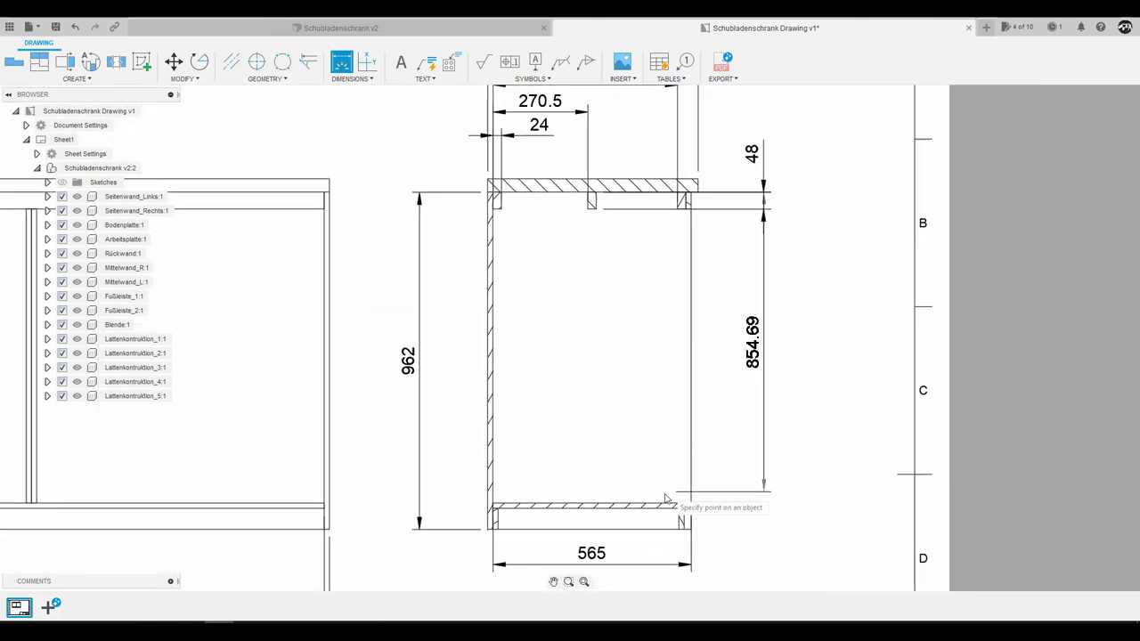
click(691, 504)
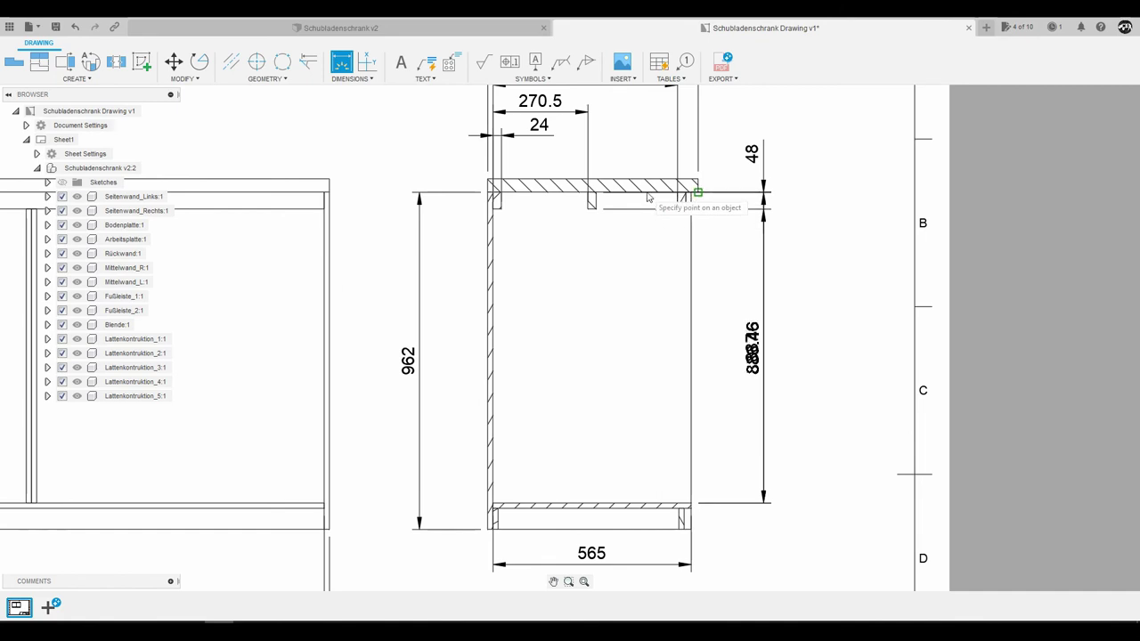
key(Escape)
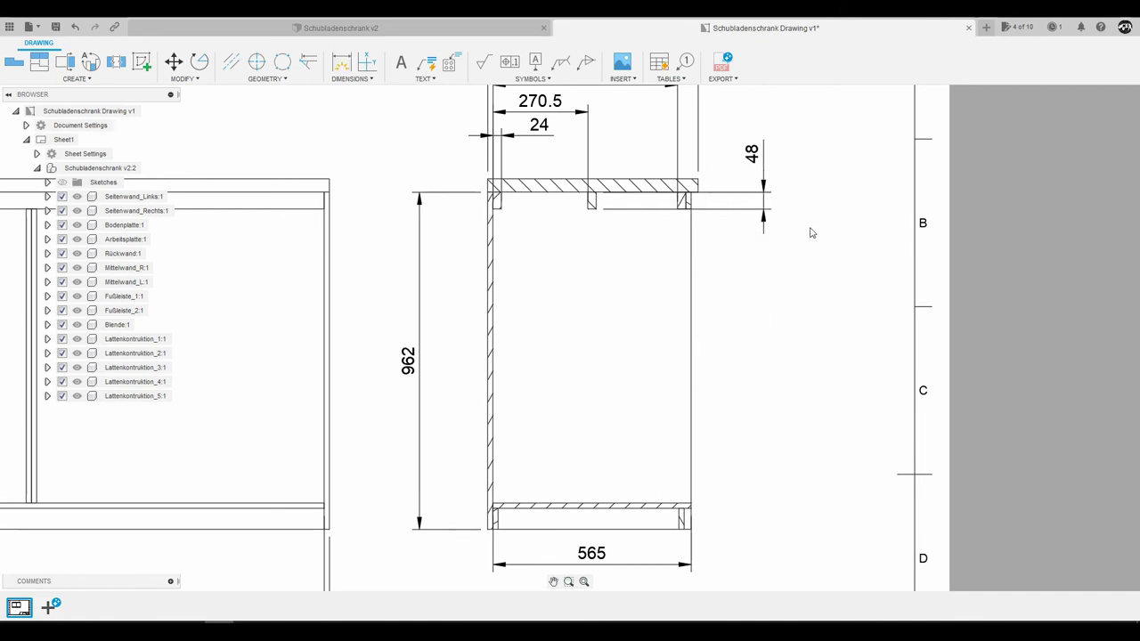
Add a vertical 887 dimension from the top-right batten corner to the base, right of section A-A
click(342, 60)
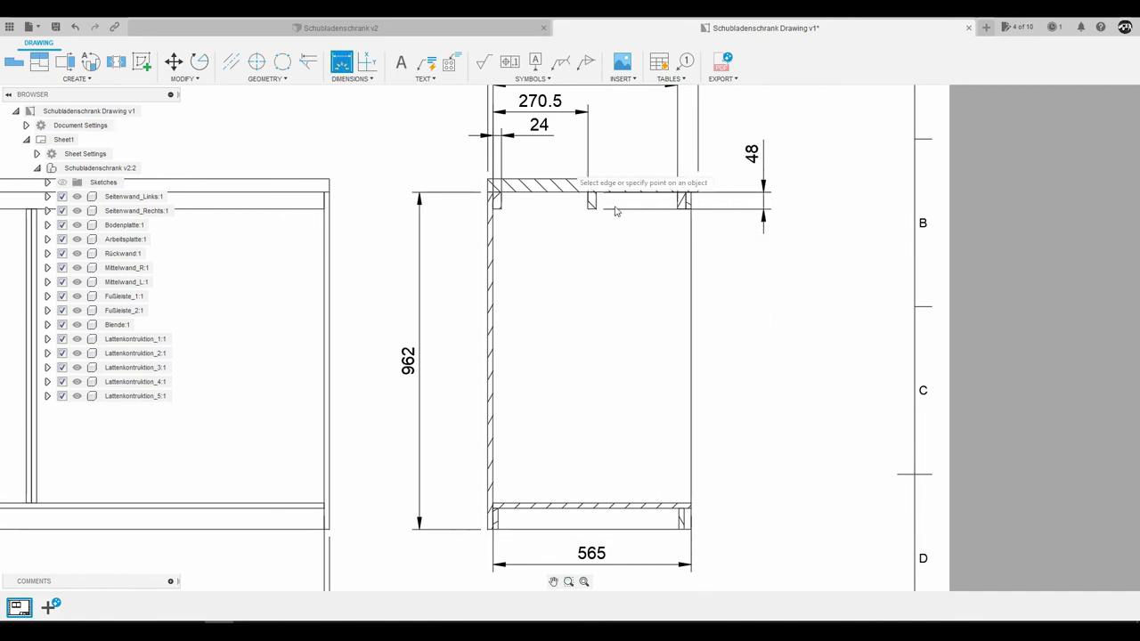
click(698, 192)
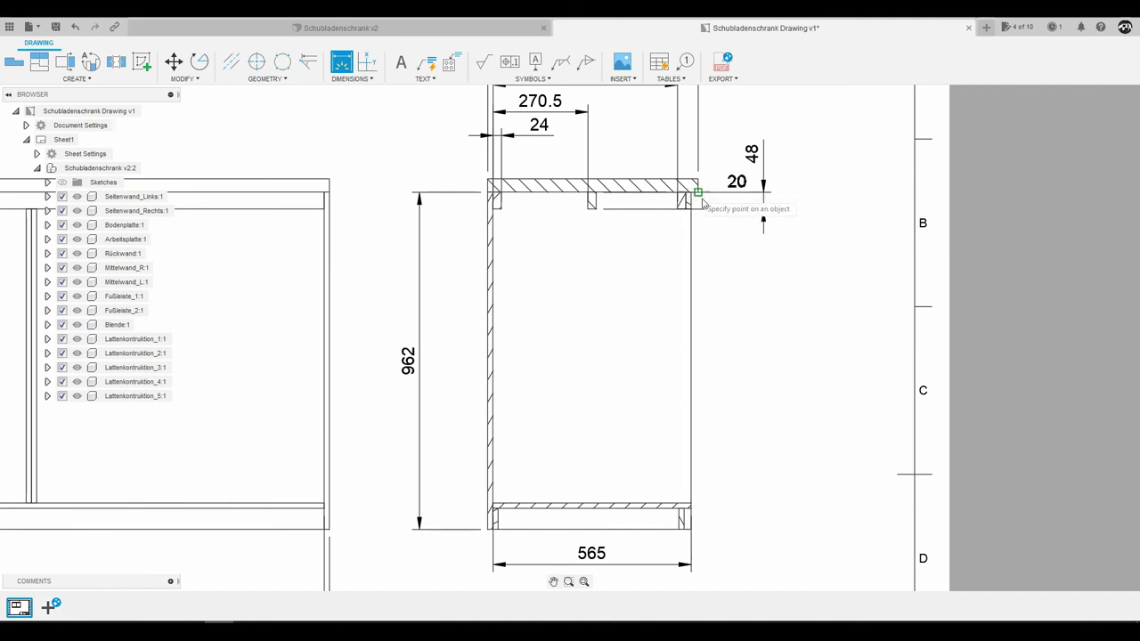
click(691, 503)
click(801, 356)
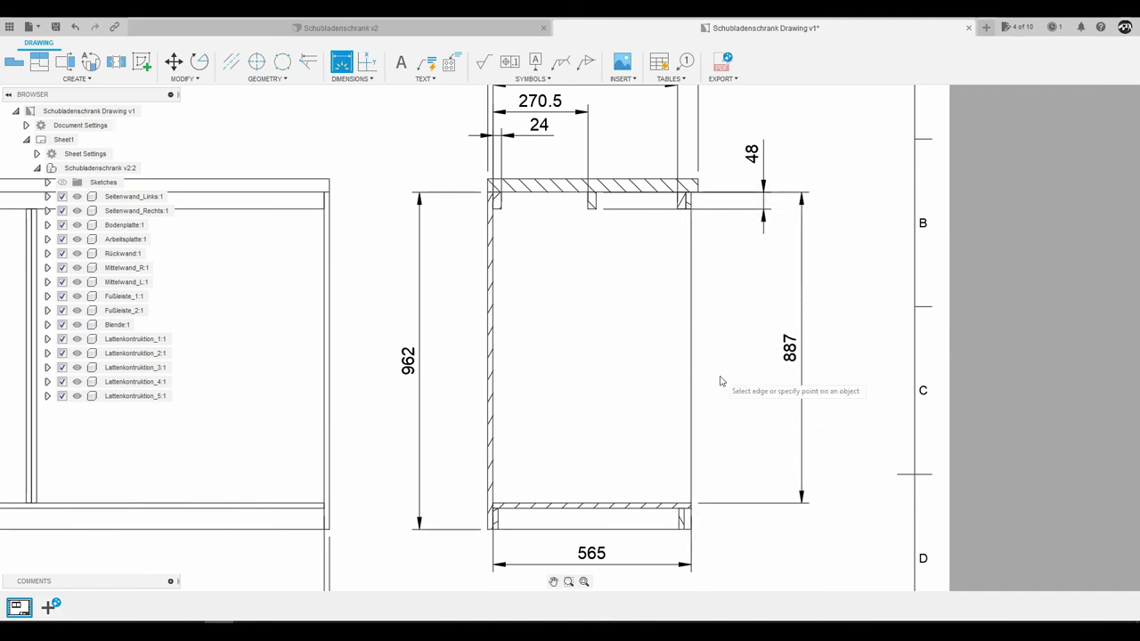
key(Escape)
scroll(683, 417, down, 3)
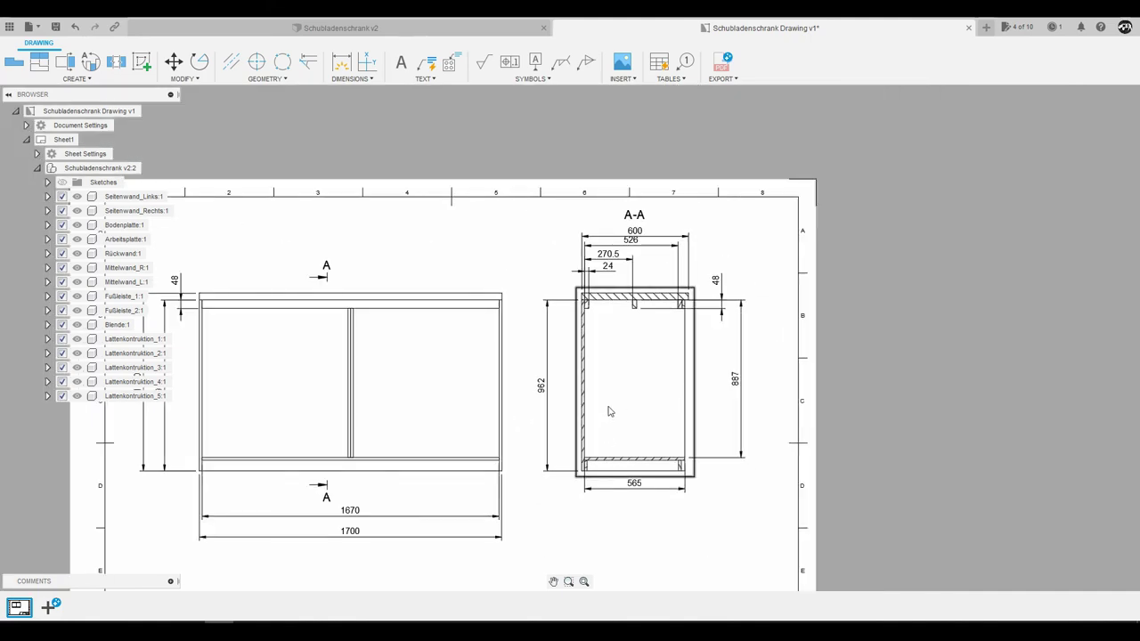
Dimension the front view 850 from its left edge to the middle divider, placed above the view
scroll(610, 411, down, 2)
scroll(508, 534, up, 2)
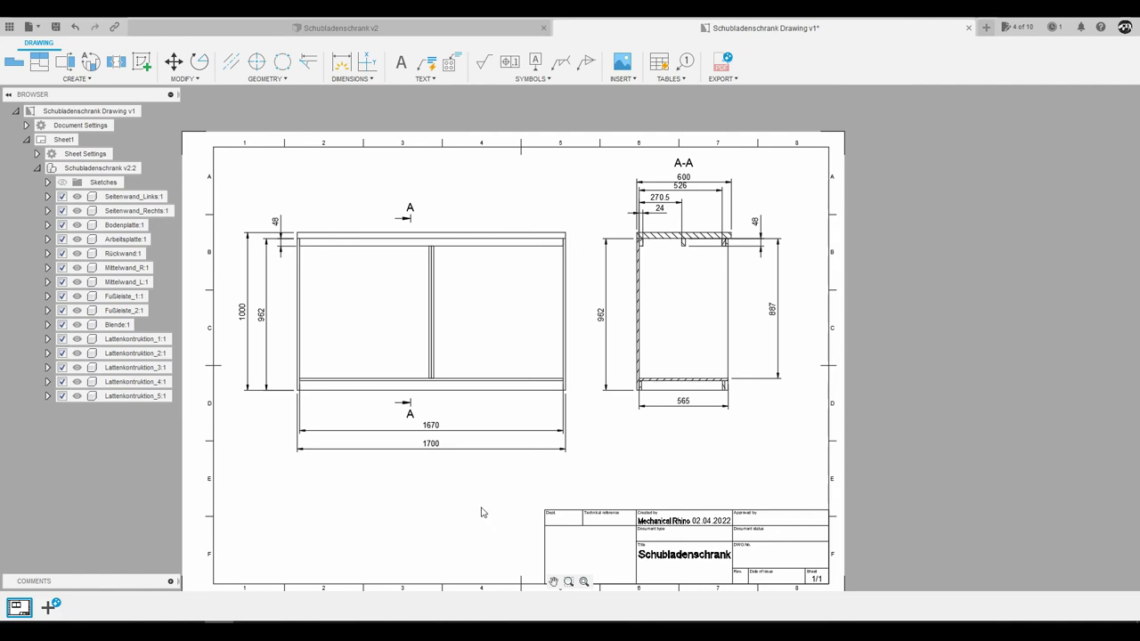
click(341, 62)
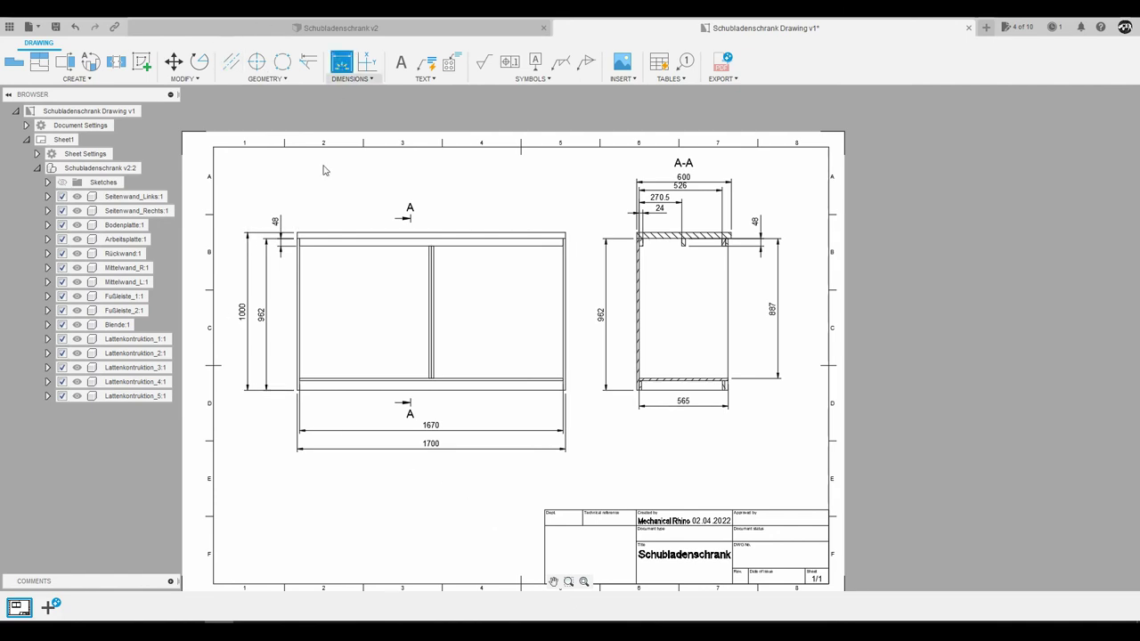
scroll(392, 315, up, 2)
scroll(433, 361, up, 2)
click(434, 361)
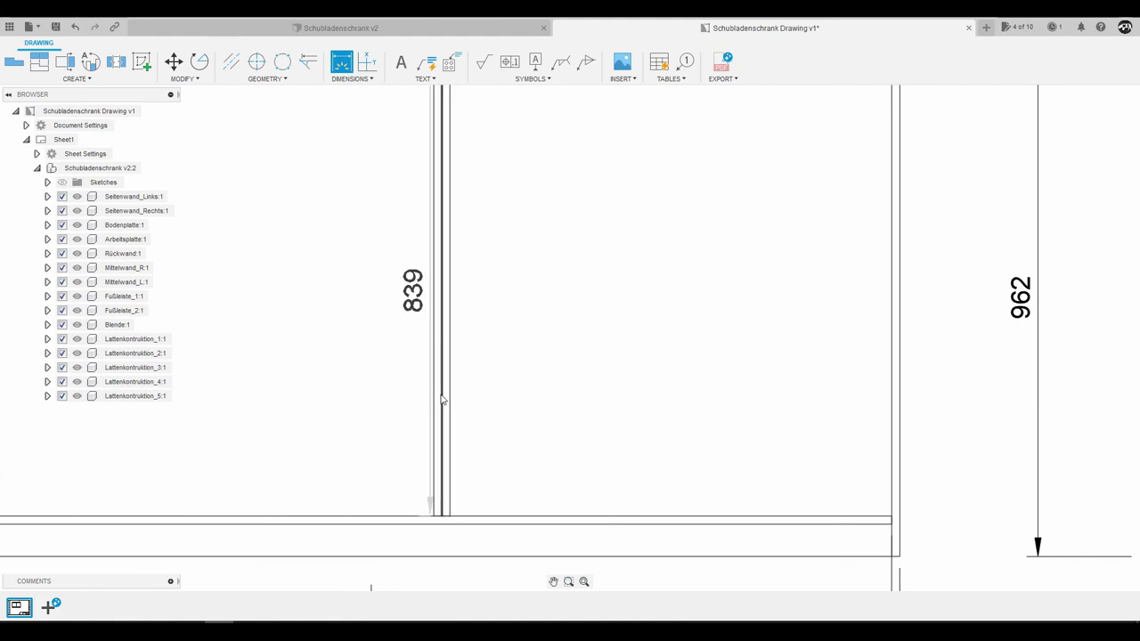
scroll(458, 376, down, 4)
click(271, 276)
scroll(270, 271, up, 2)
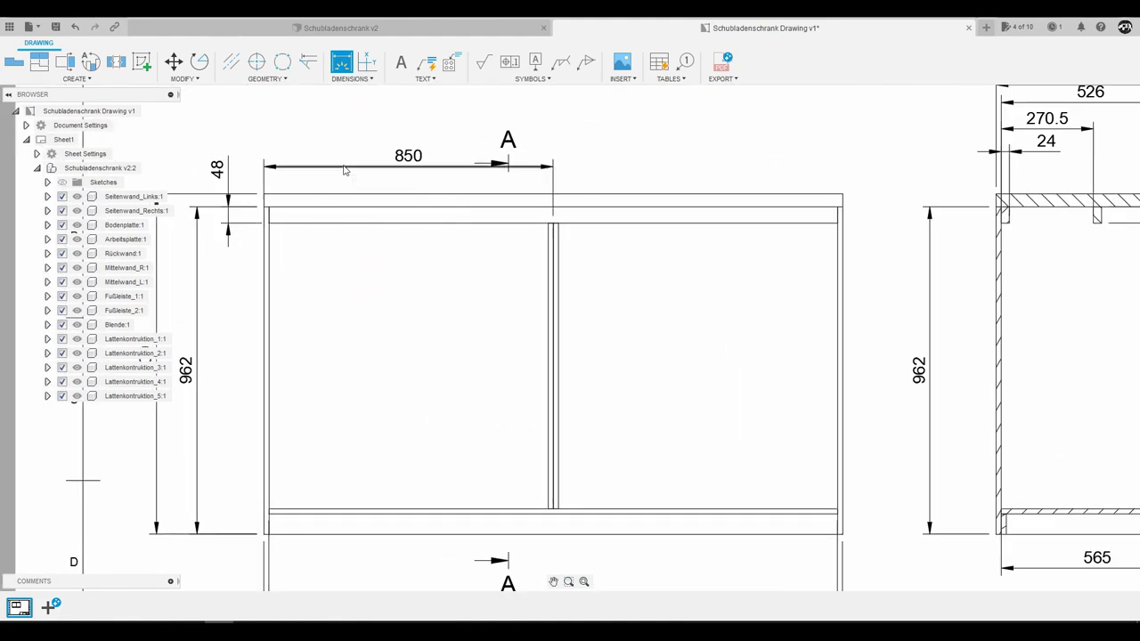
click(367, 168)
key(Escape)
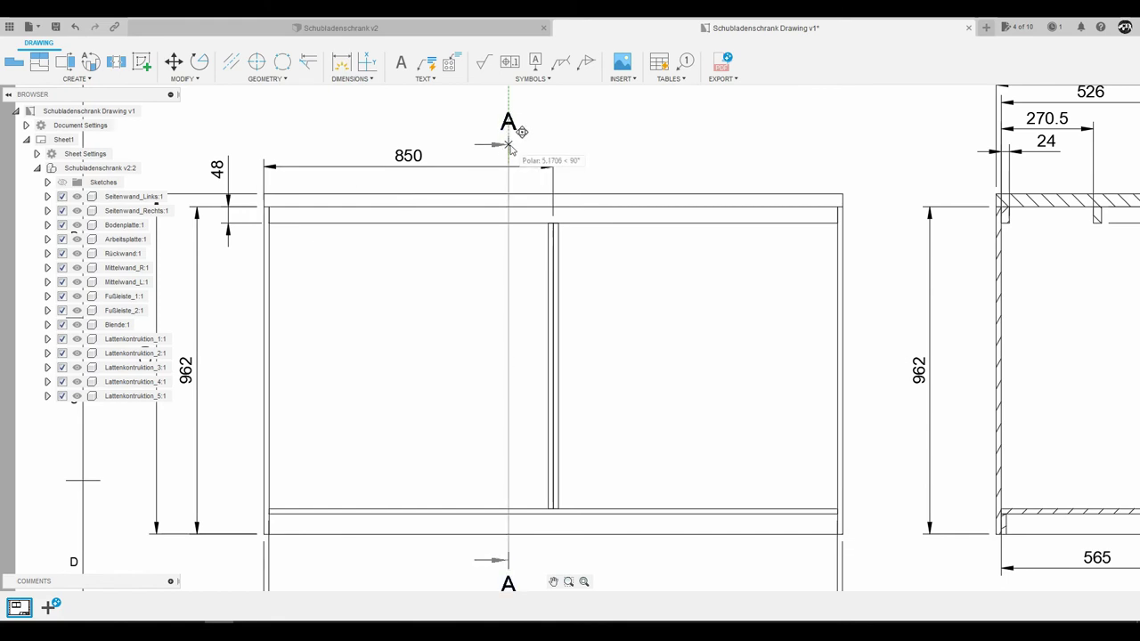
scroll(494, 196, down, 3)
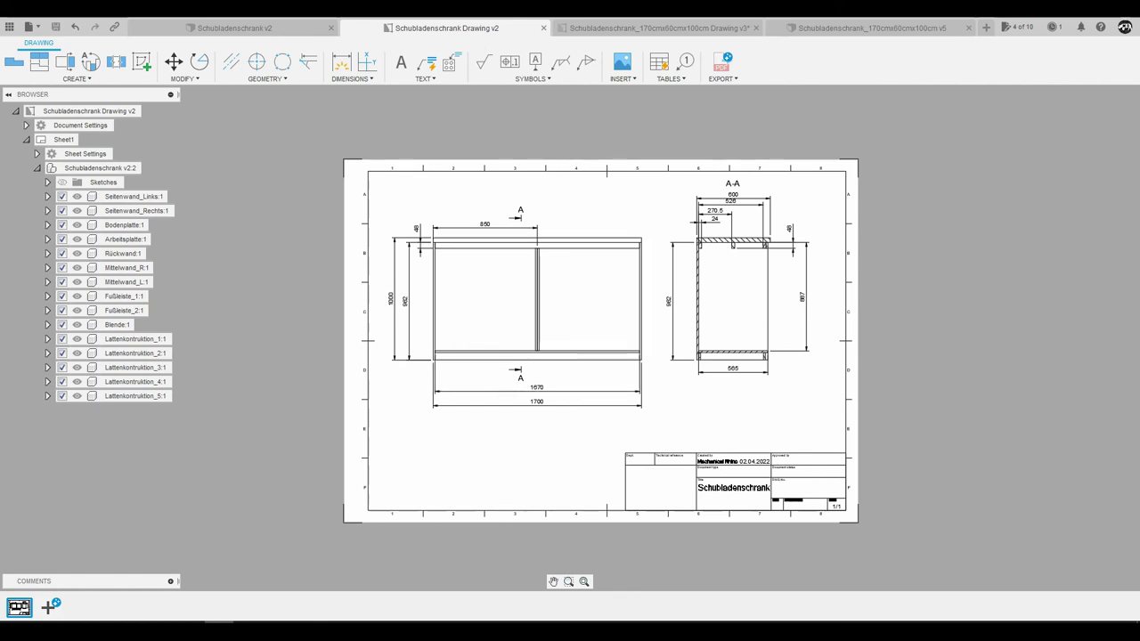
Switch to the Drawing v3 sheet, zoom in to inspect it, then fit the whole sheet with F6
click(611, 39)
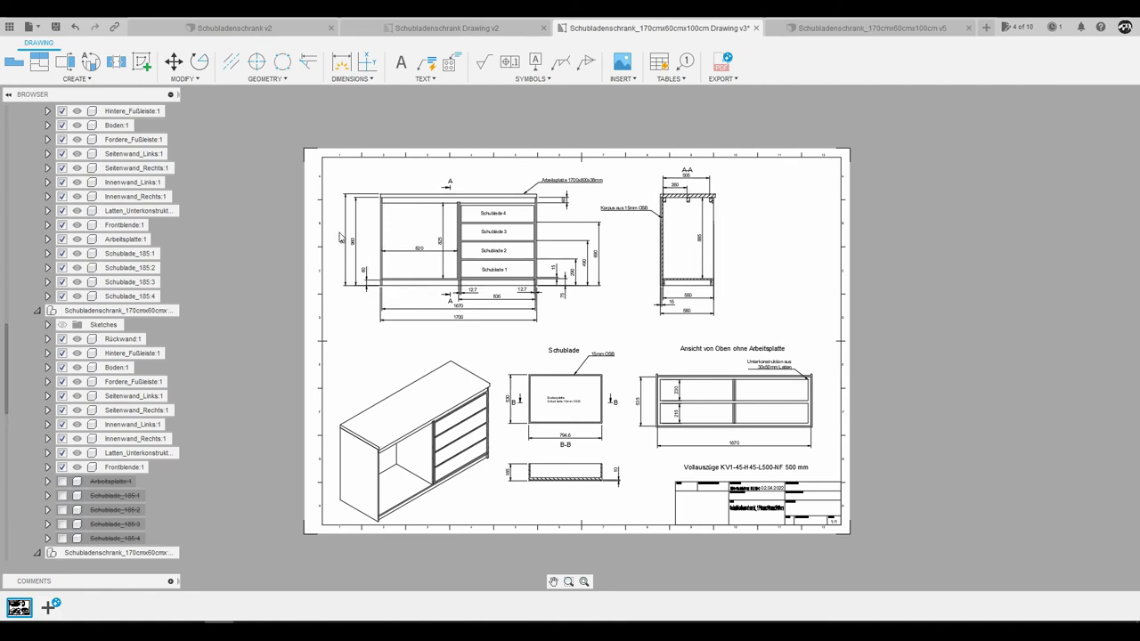
scroll(347, 238, up, 3)
scroll(349, 240, up, 2)
scroll(347, 239, down, 2)
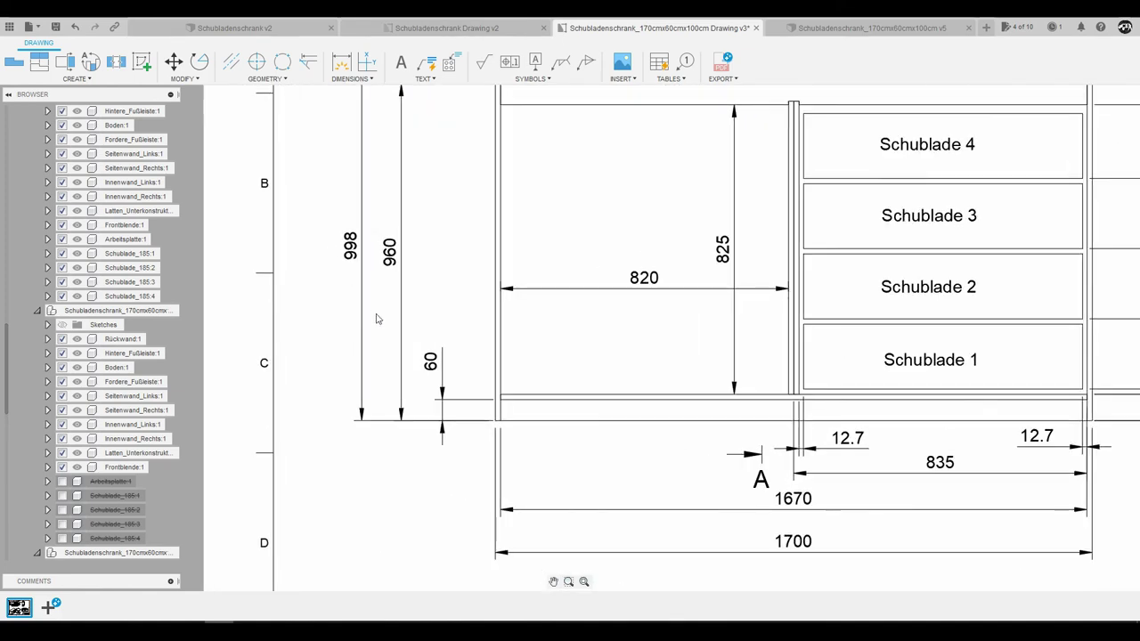
scroll(416, 319, down, 3)
scroll(557, 311, down, 2)
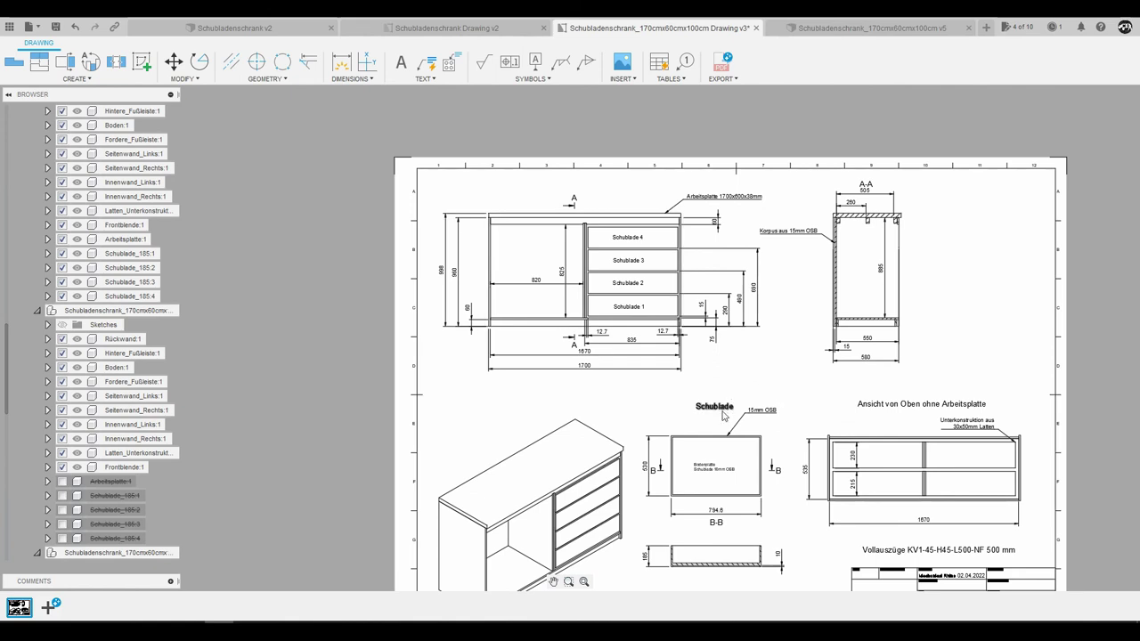
key(F6)
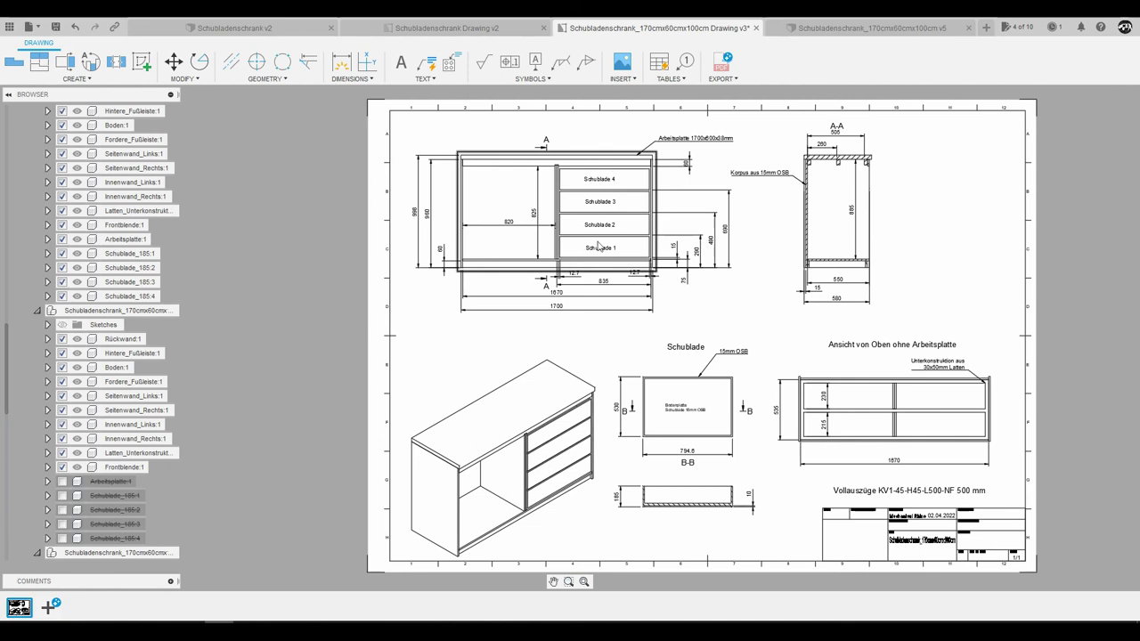
Bring up the cabinet model v5 and orbit it to view the drawers from above
click(850, 29)
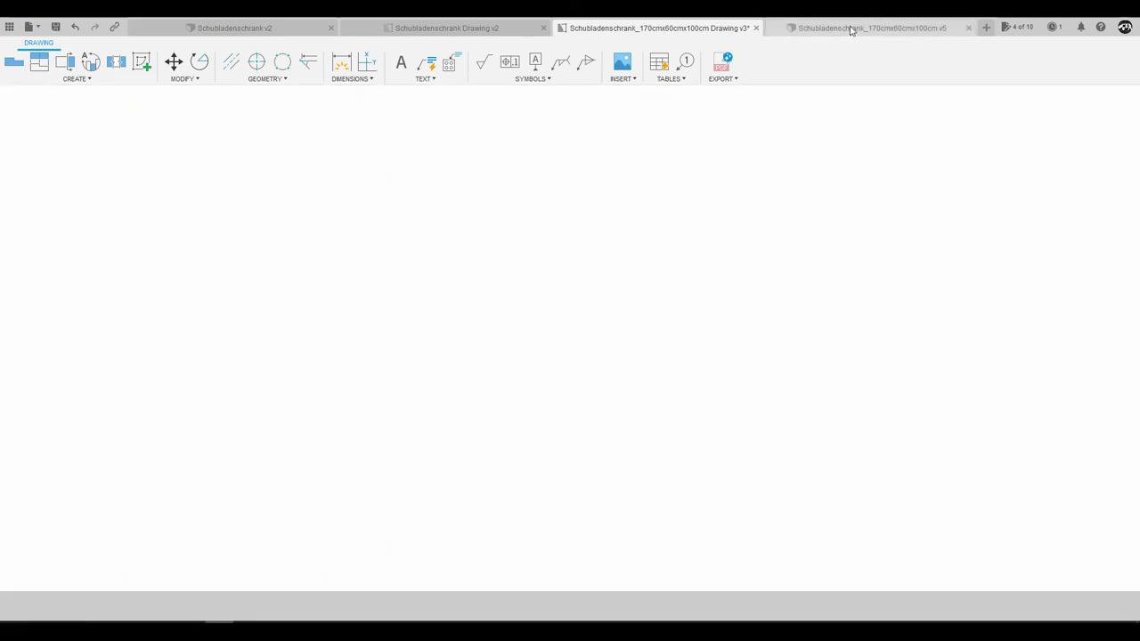
scroll(576, 342, up, 3)
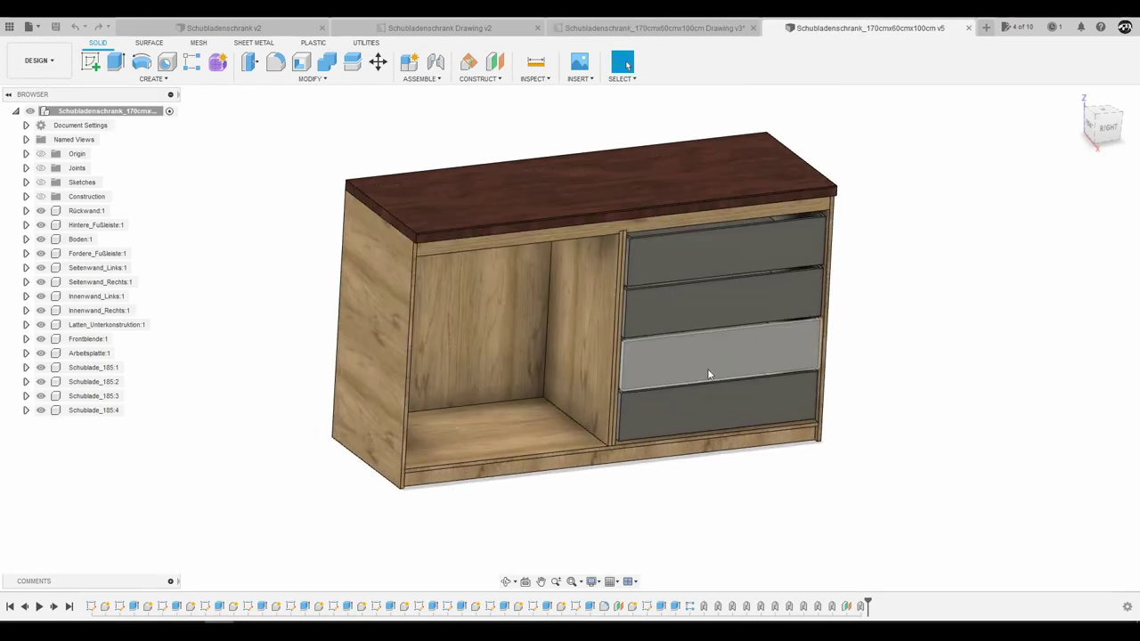
scroll(686, 355, up, 2)
mouse_move(702, 362)
shift+middle_down()
mouse_move(666, 323)
mouse_move(641, 325)
mouse_move(644, 308)
mouse_move(649, 338)
mouse_move(606, 331)
shift+middle_up()
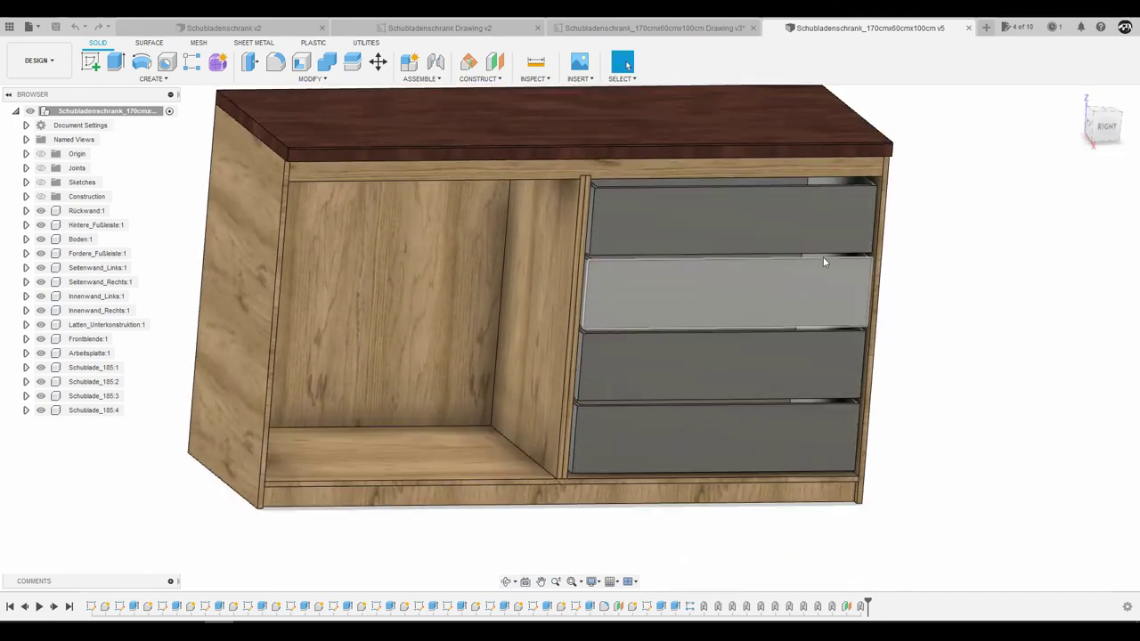
mouse_move(822, 222)
shift+middle_down()
mouse_move(827, 212)
mouse_move(900, 241)
mouse_move(812, 242)
shift+middle_up()
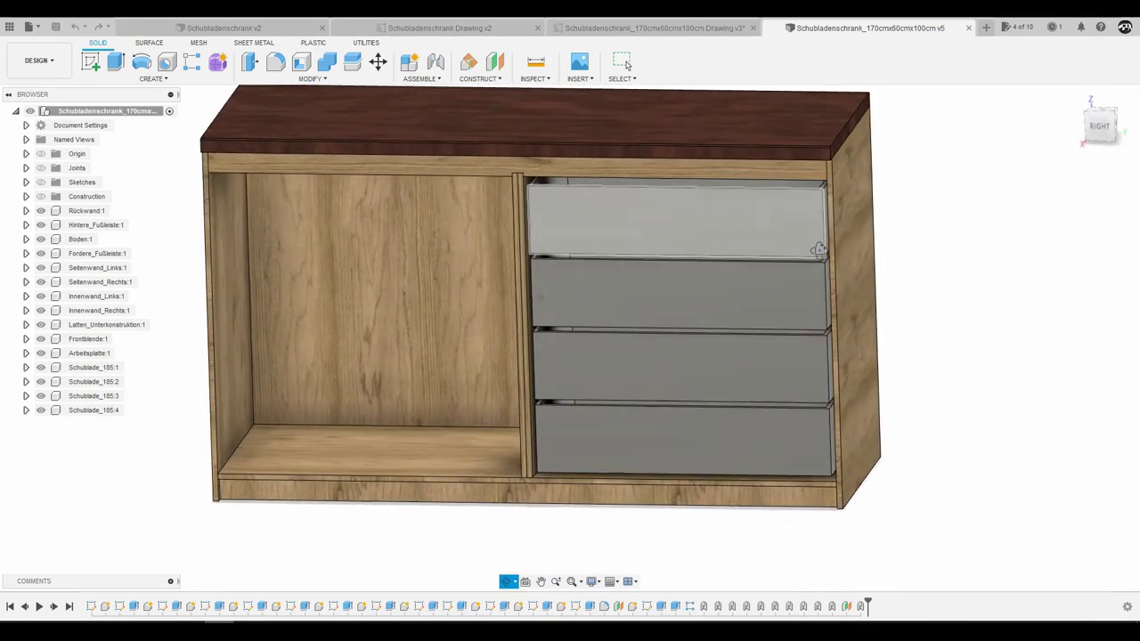
shift+middle_drag(687, 273, 772, 241)
scroll(570, 239, up, 5)
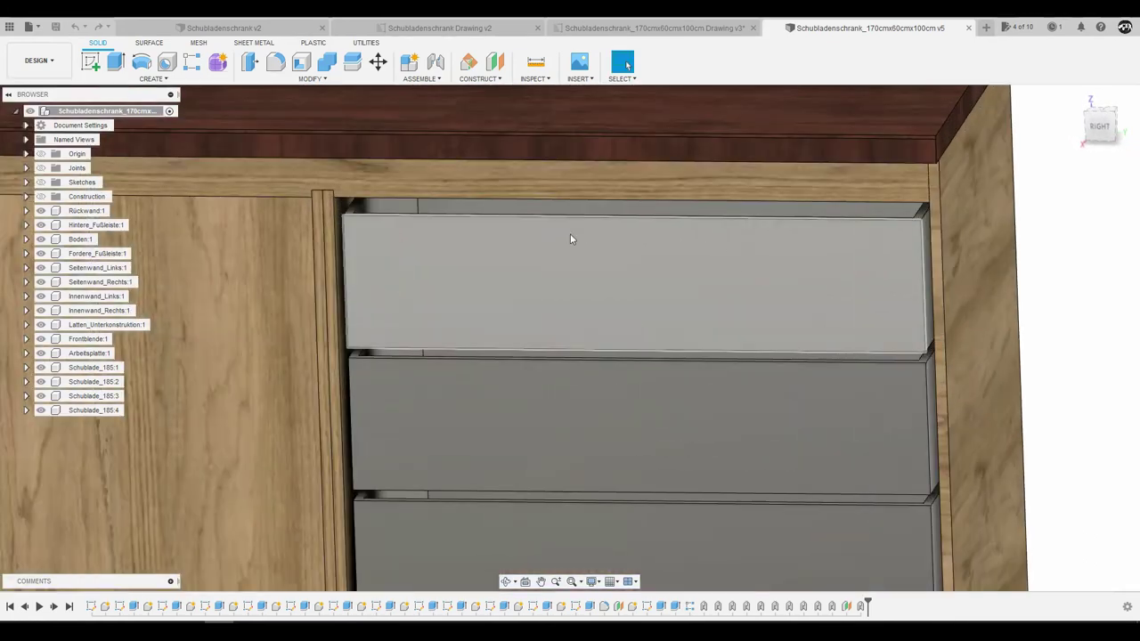
Select the top drawer Schublade_185:4, inspect it from several angles, then clear the selection
click(459, 283)
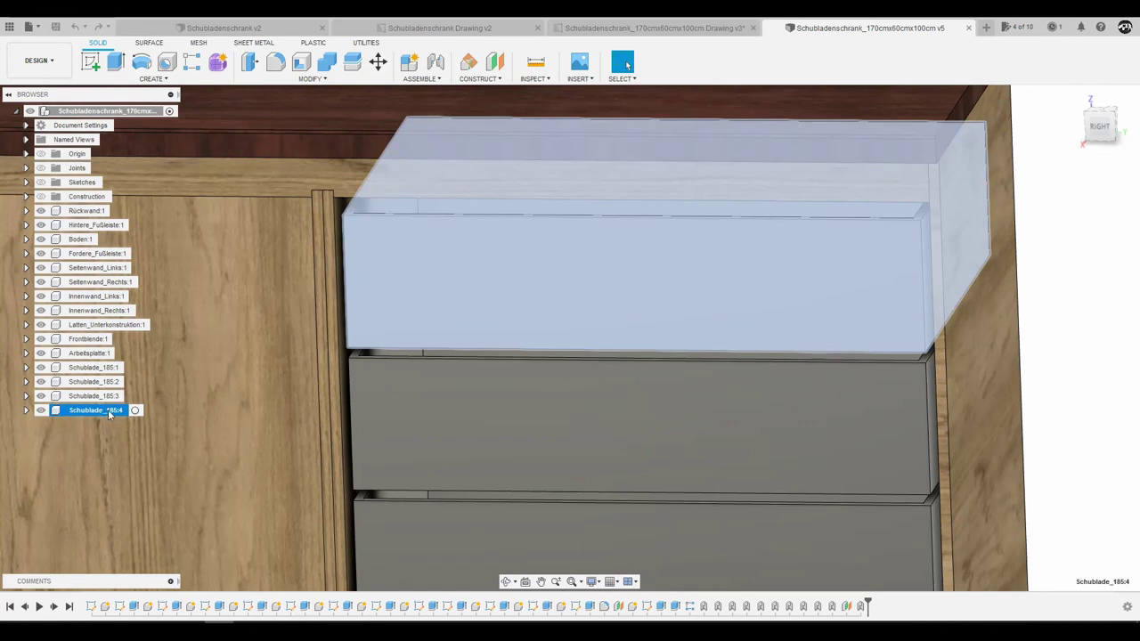
scroll(463, 333, down, 1)
scroll(557, 295, down, 2)
mouse_move(558, 295)
shift+middle_down()
mouse_move(524, 287)
mouse_move(565, 300)
shift+middle_up()
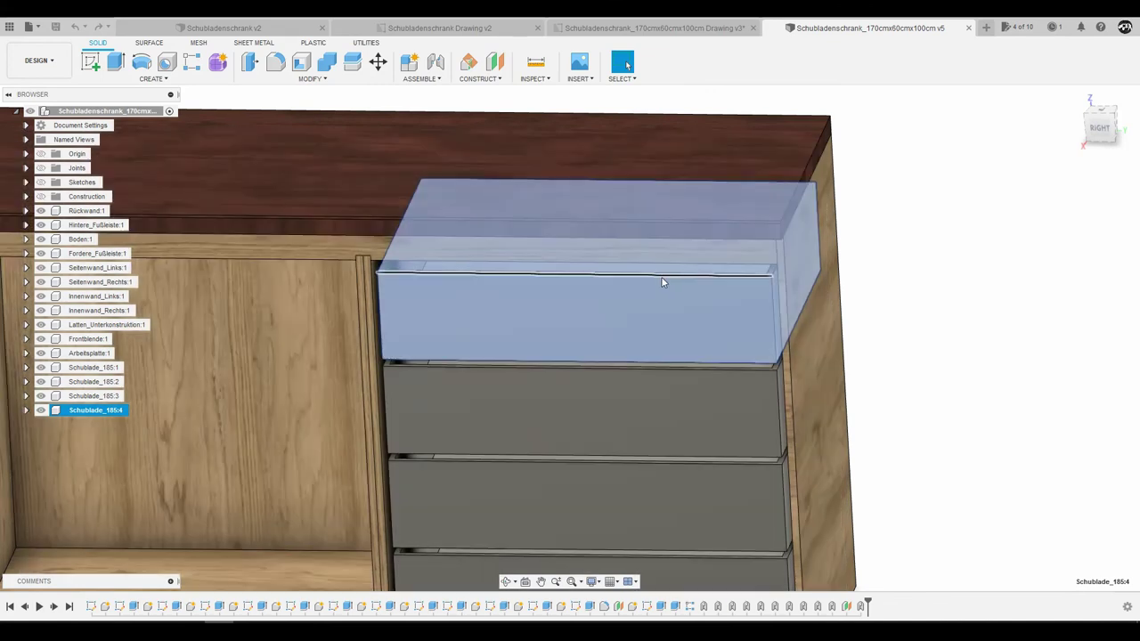
mouse_move(660, 281)
shift+middle_down()
mouse_move(476, 262)
mouse_move(472, 241)
mouse_move(471, 261)
shift+middle_up()
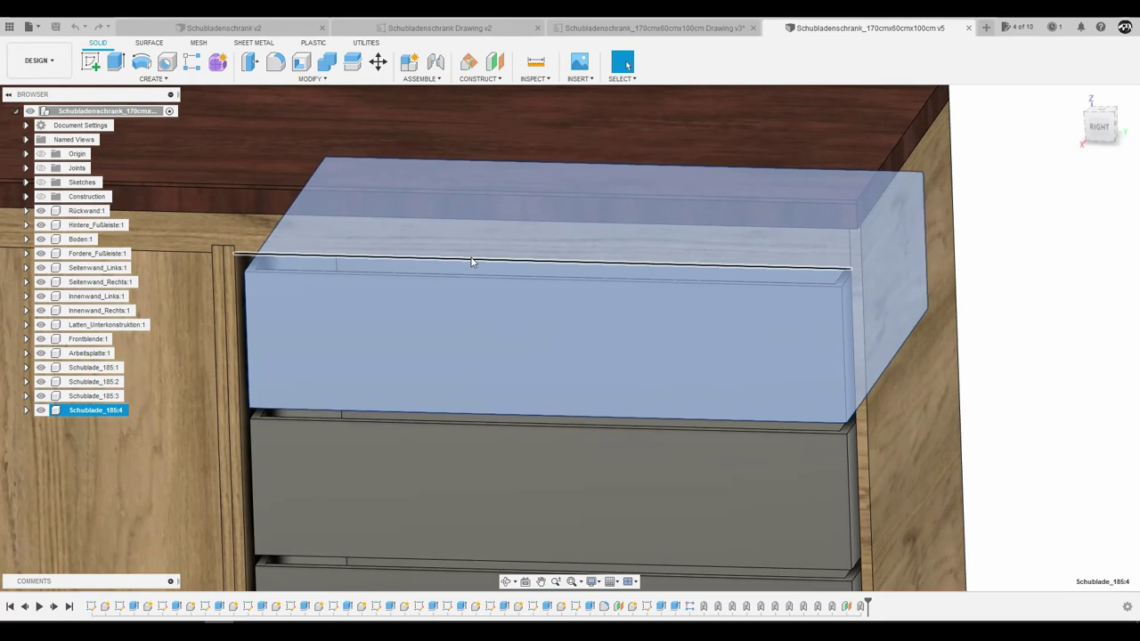
shift+middle_drag(472, 262, 383, 314)
scroll(572, 306, down, 2)
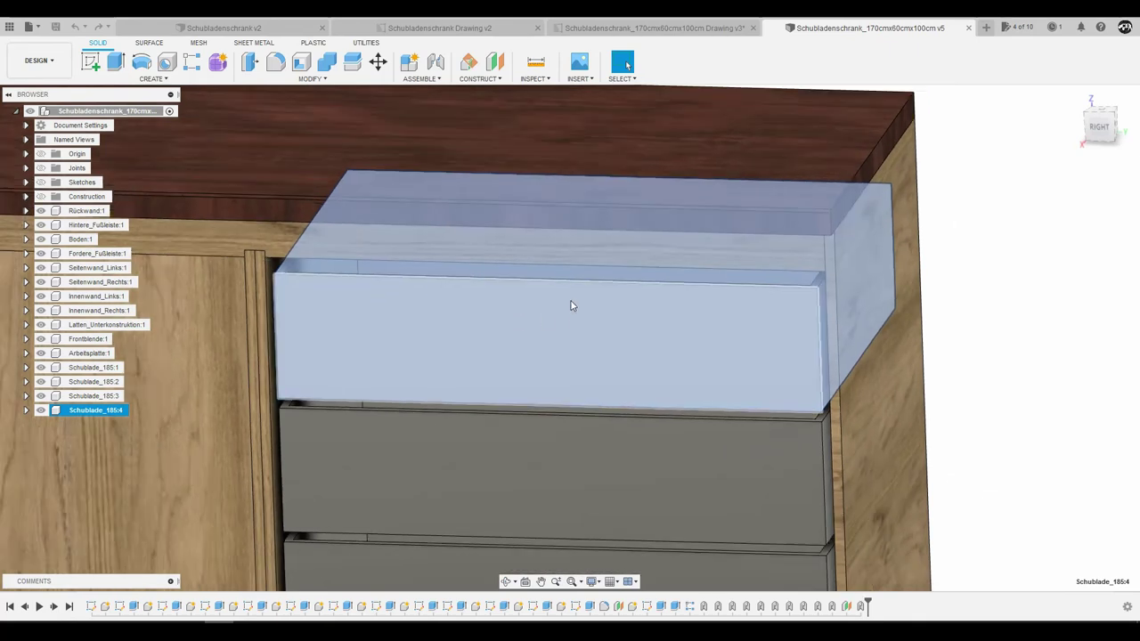
scroll(501, 371, down, 2)
mouse_move(605, 308)
shift+middle_down()
mouse_move(598, 302)
mouse_move(628, 315)
mouse_move(609, 325)
shift+middle_up()
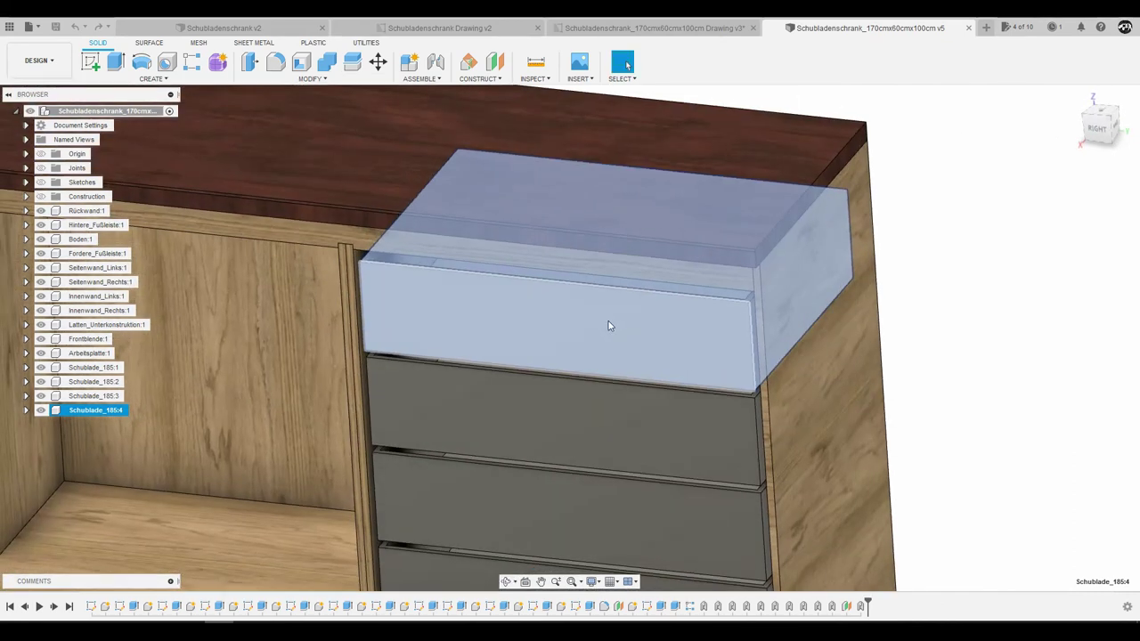
scroll(608, 326, down, 5)
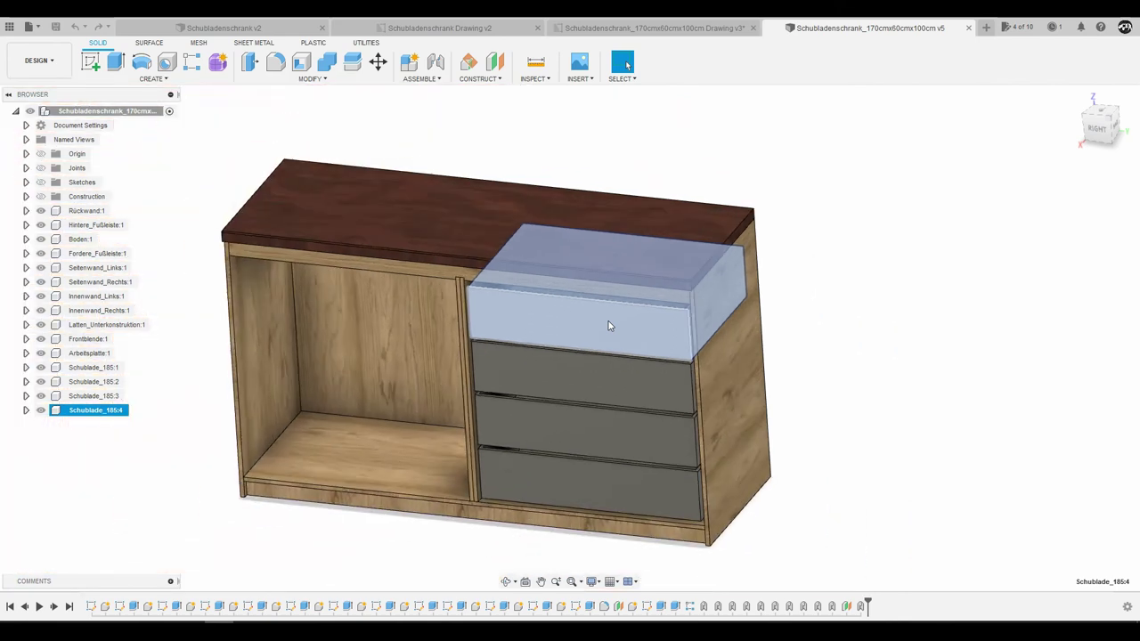
click(890, 255)
scroll(600, 318, up, 5)
shift+middle_drag(600, 318, 496, 267)
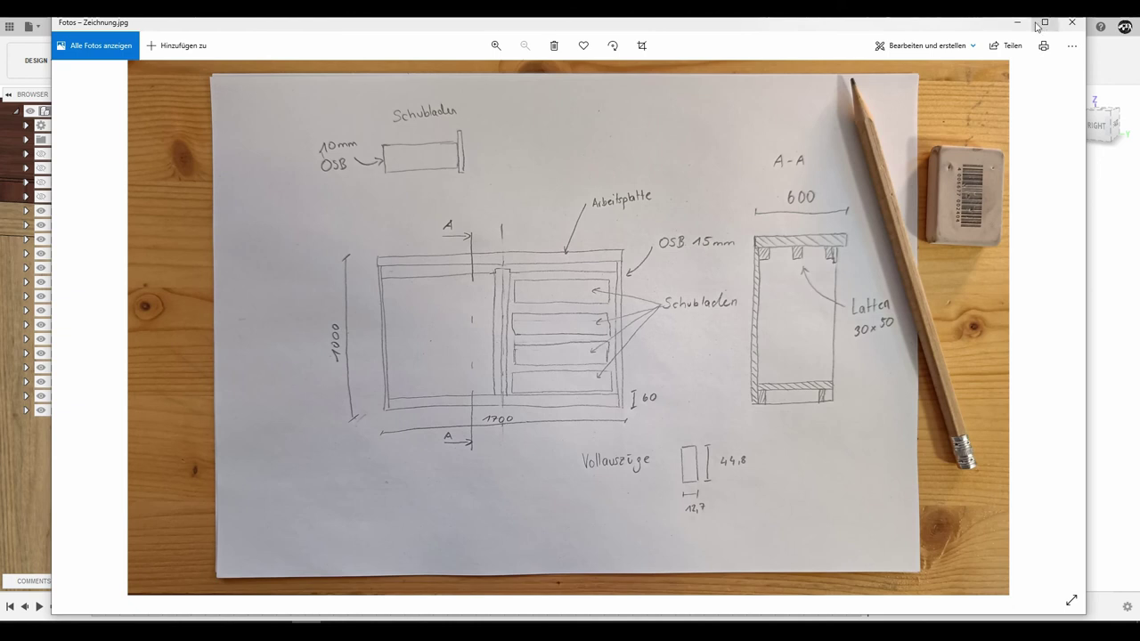
Close the Zeichnung.jpg sketch in Photos
click(1007, 23)
Look over the cabinet top and drawer fronts in 3D, then return to the Drawing v3 sheet
scroll(471, 318, down, 3)
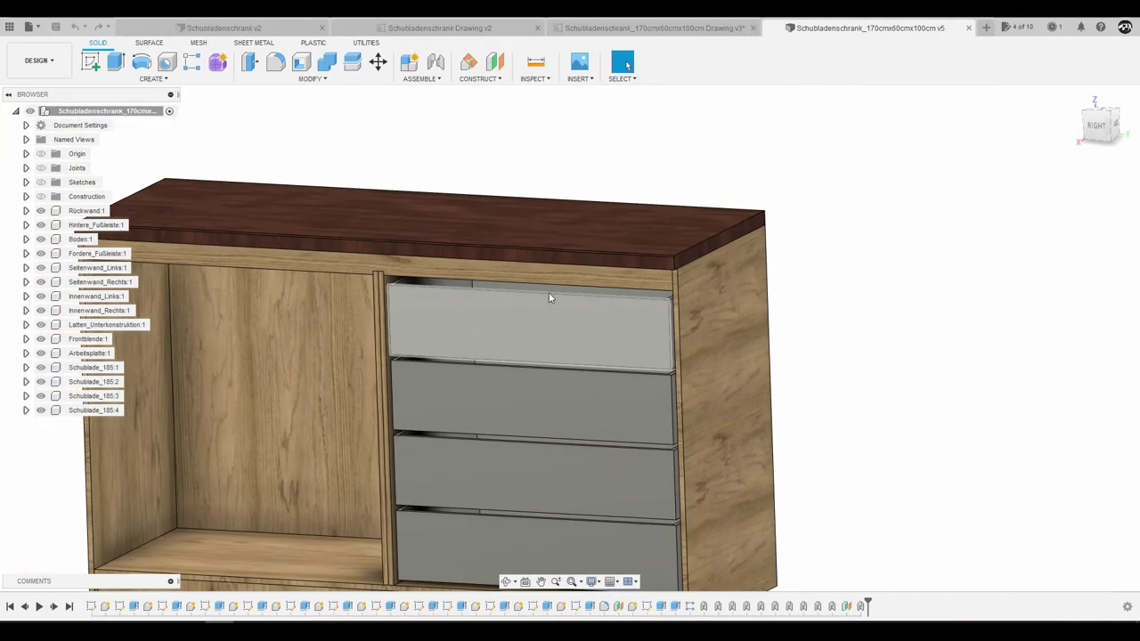
scroll(548, 295, down, 2)
scroll(453, 414, up, 5)
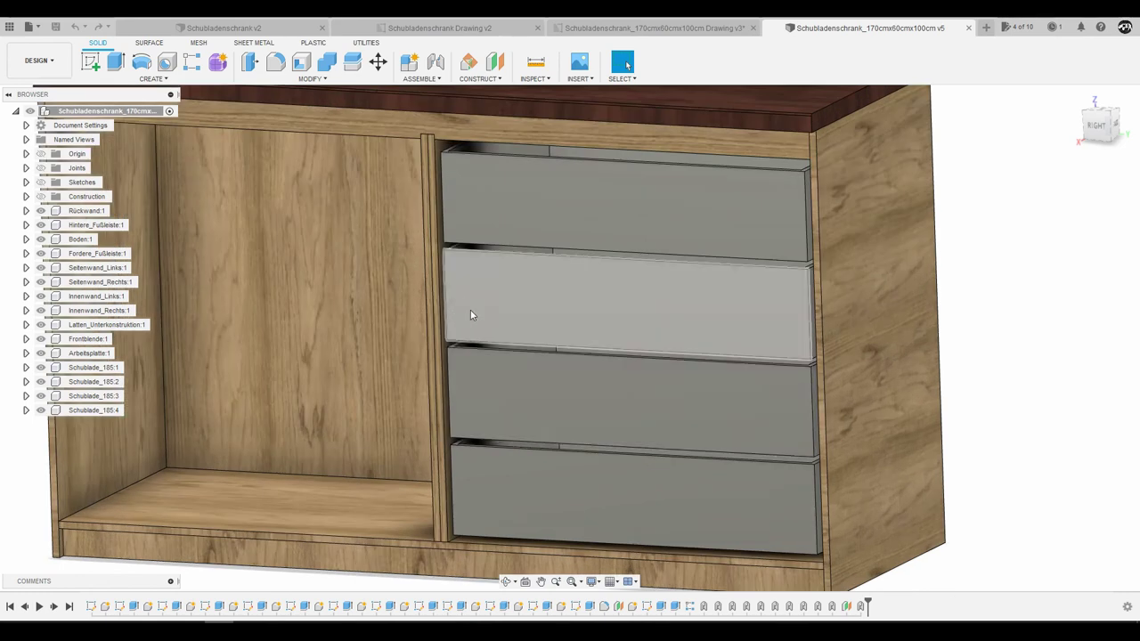
scroll(470, 313, down, 2)
scroll(517, 200, up, 4)
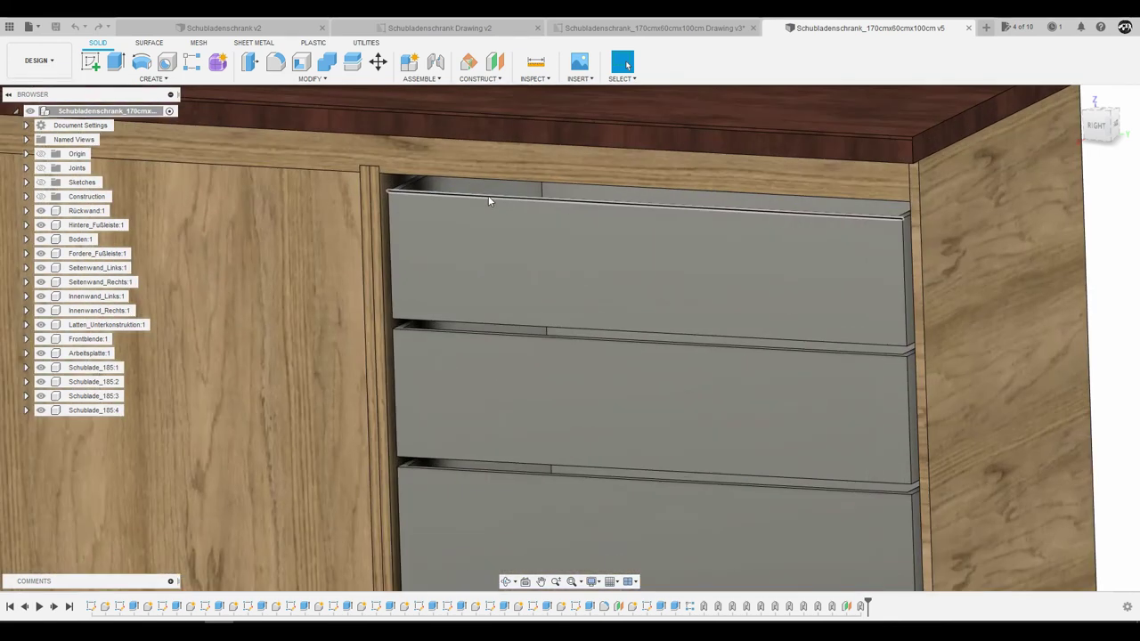
scroll(488, 201, down, 2)
scroll(470, 339, up, 3)
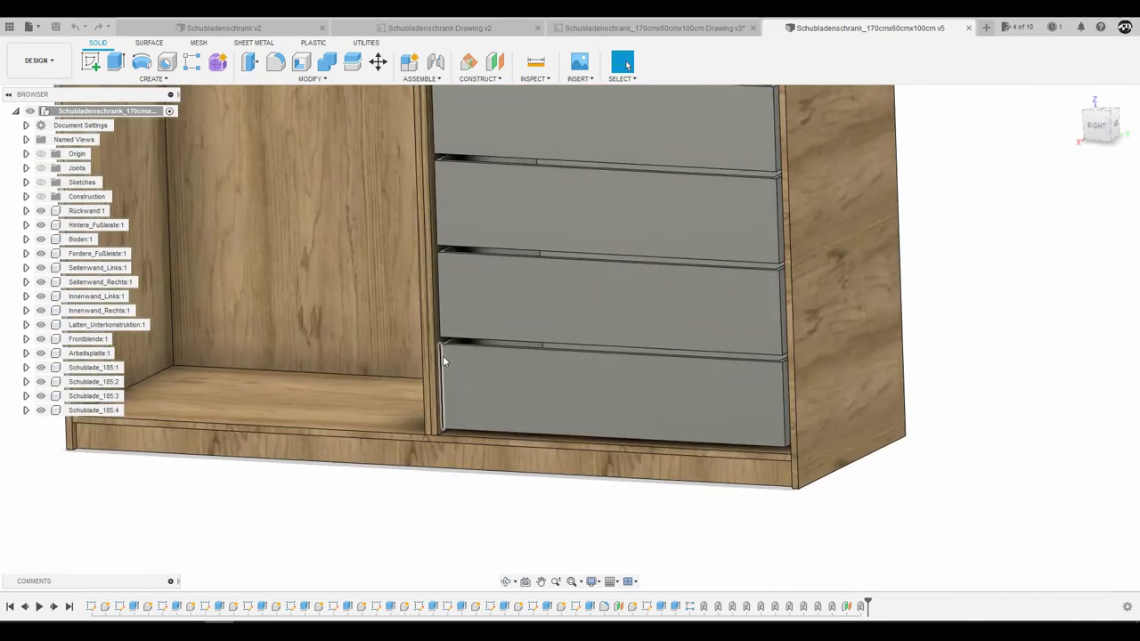
mouse_move(604, 309)
shift+middle_down()
mouse_move(557, 170)
mouse_move(600, 158)
mouse_move(576, 161)
mouse_move(580, 152)
shift+middle_up()
scroll(455, 221, up, 3)
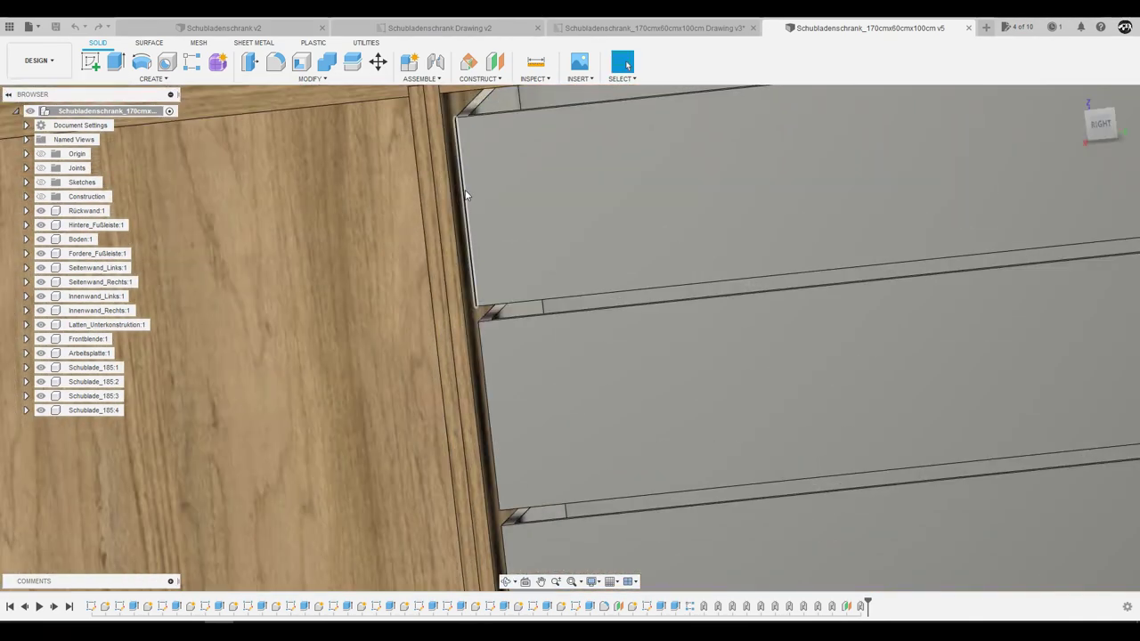
scroll(455, 221, up, 2)
scroll(470, 219, down, 2)
scroll(470, 219, down, 2)
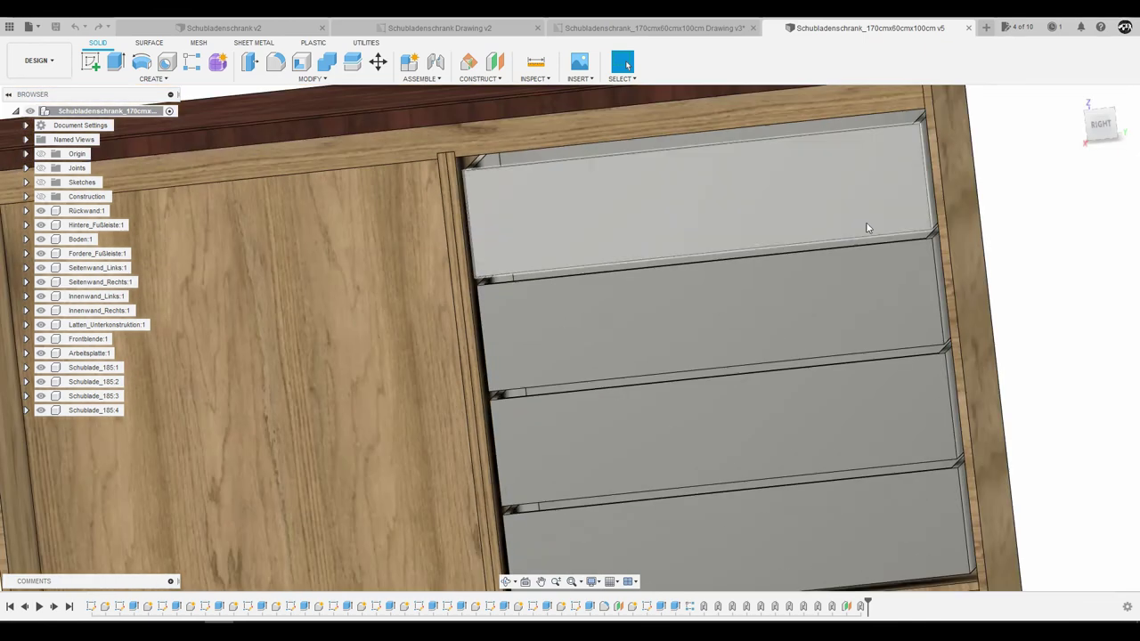
click(654, 27)
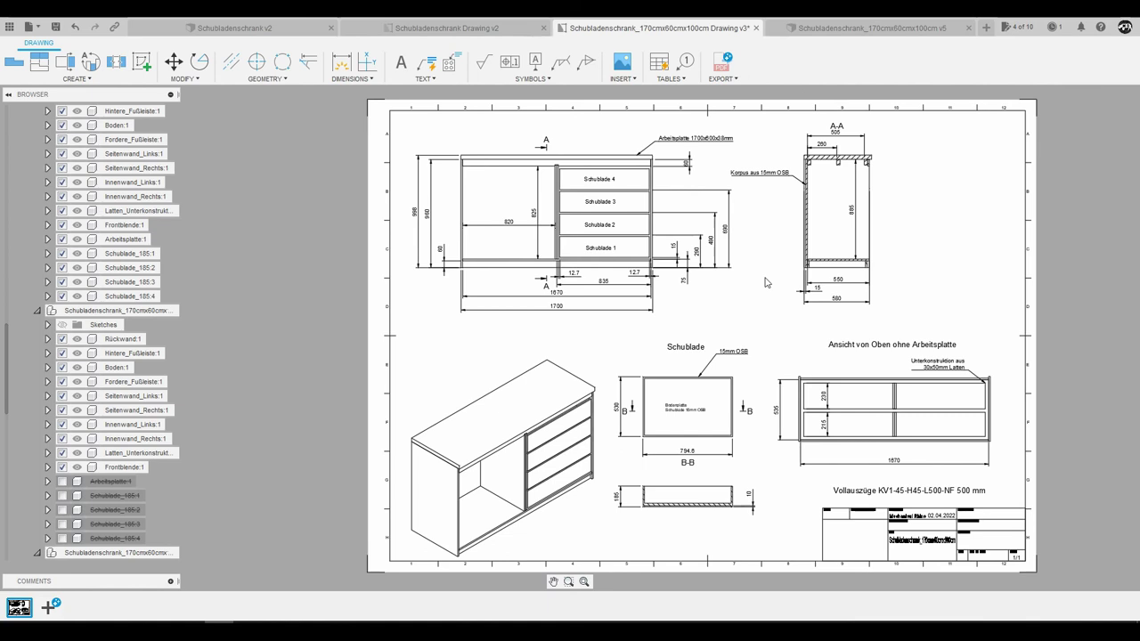
scroll(719, 459, up, 2)
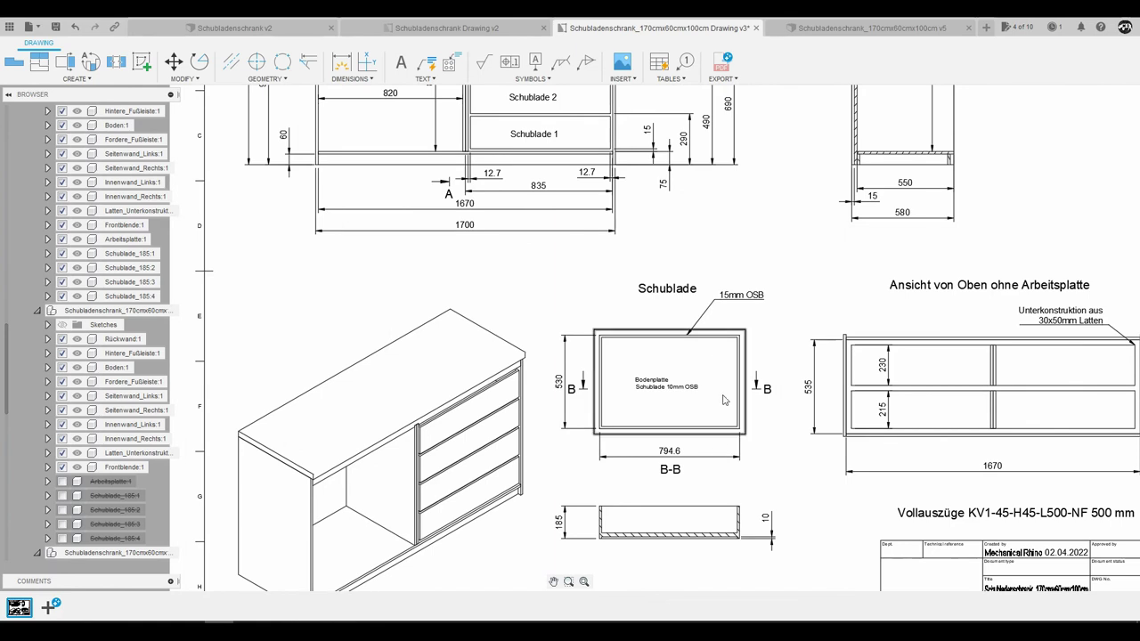
scroll(724, 392, up, 1)
scroll(719, 418, up, 1)
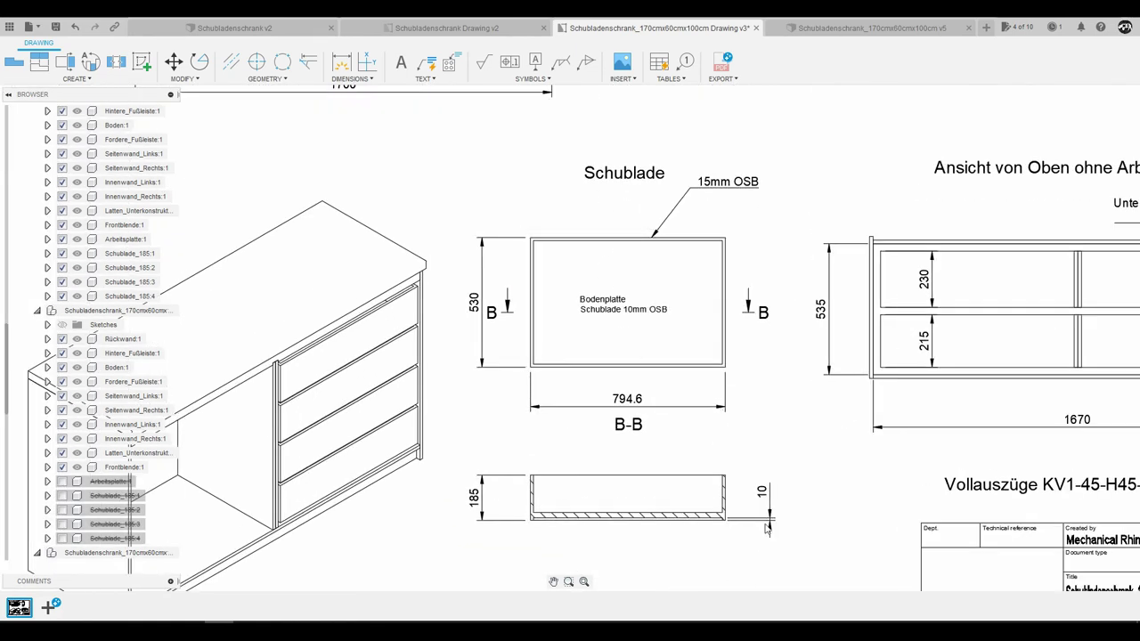
scroll(748, 522, up, 2)
scroll(620, 496, up, 1)
scroll(374, 504, down, 2)
scroll(379, 505, up, 3)
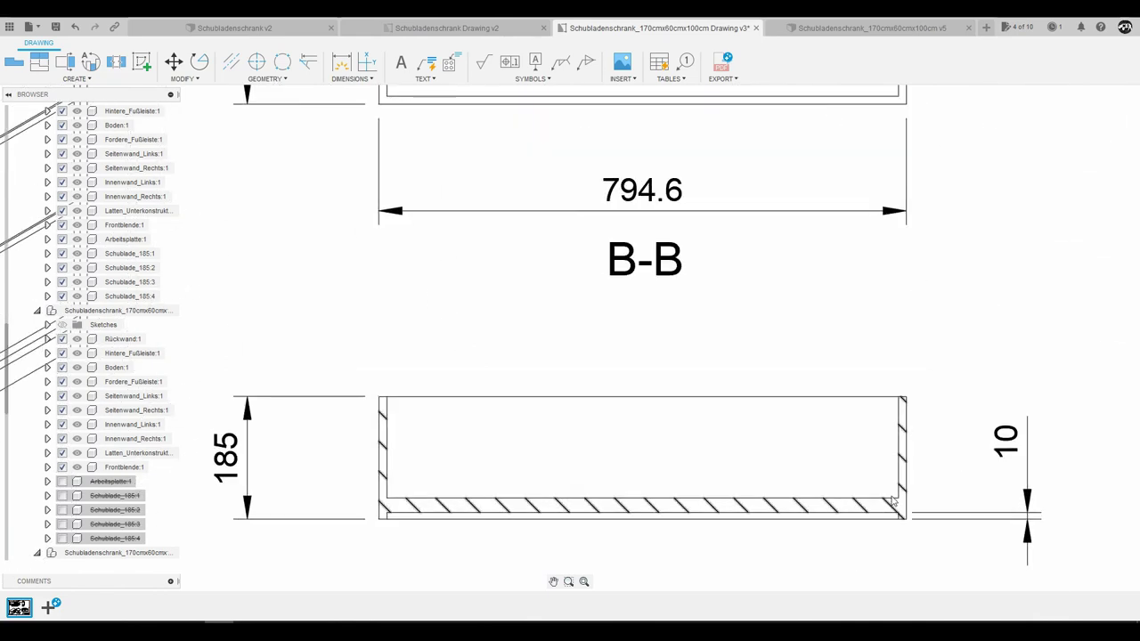
scroll(712, 454, down, 2)
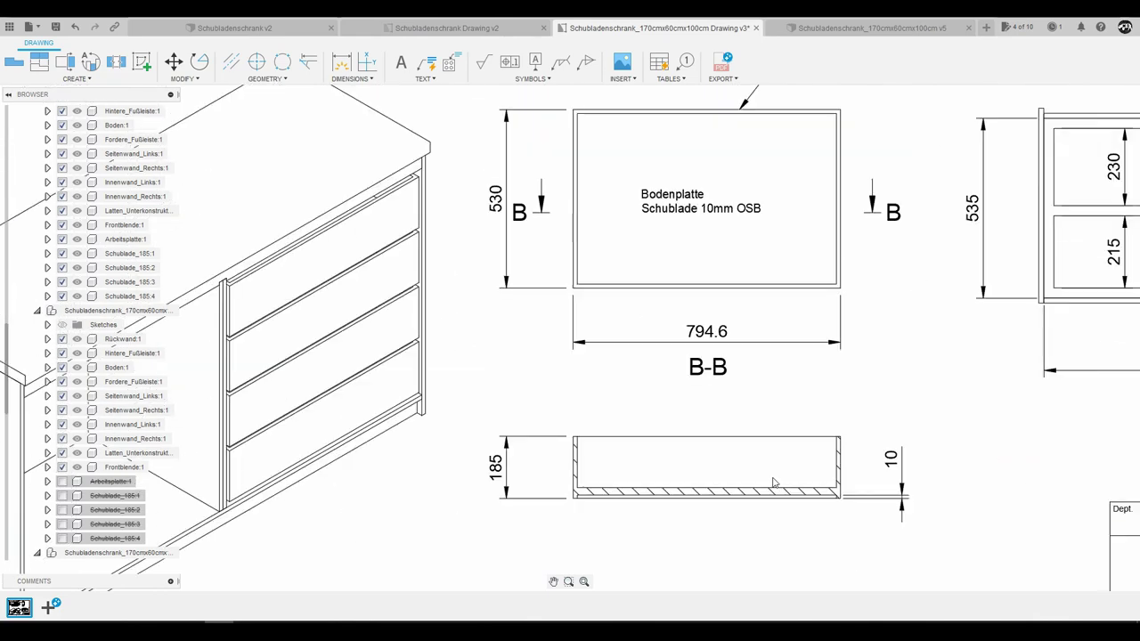
scroll(771, 449, down, 1)
scroll(772, 450, down, 3)
scroll(801, 400, up, 2)
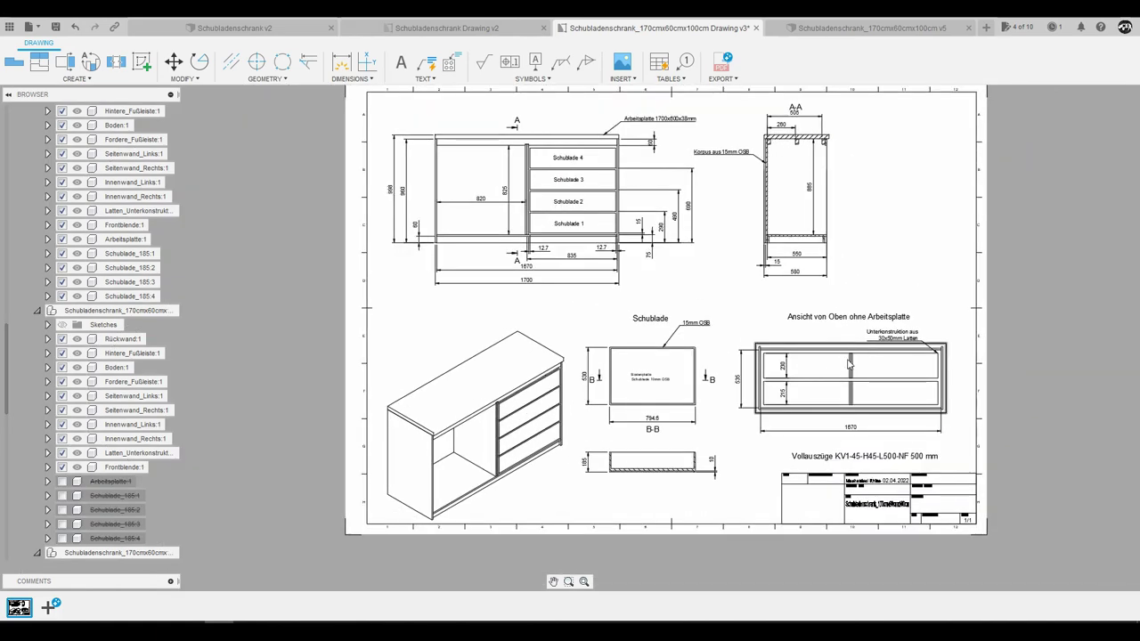
scroll(892, 365, up, 3)
scroll(901, 362, up, 1)
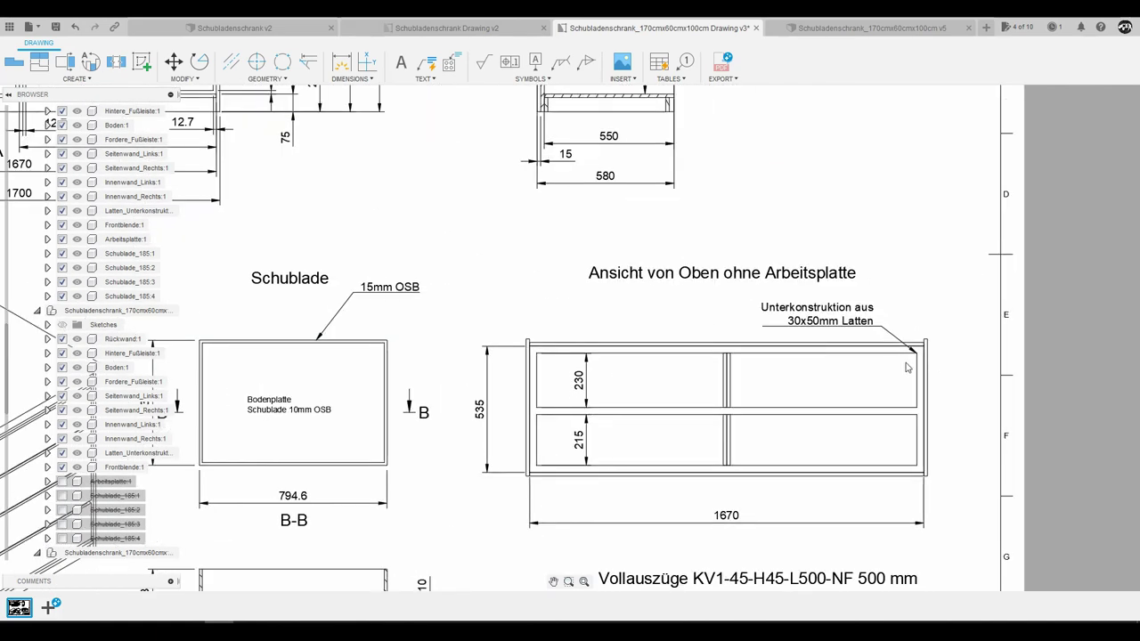
scroll(726, 358, down, 3)
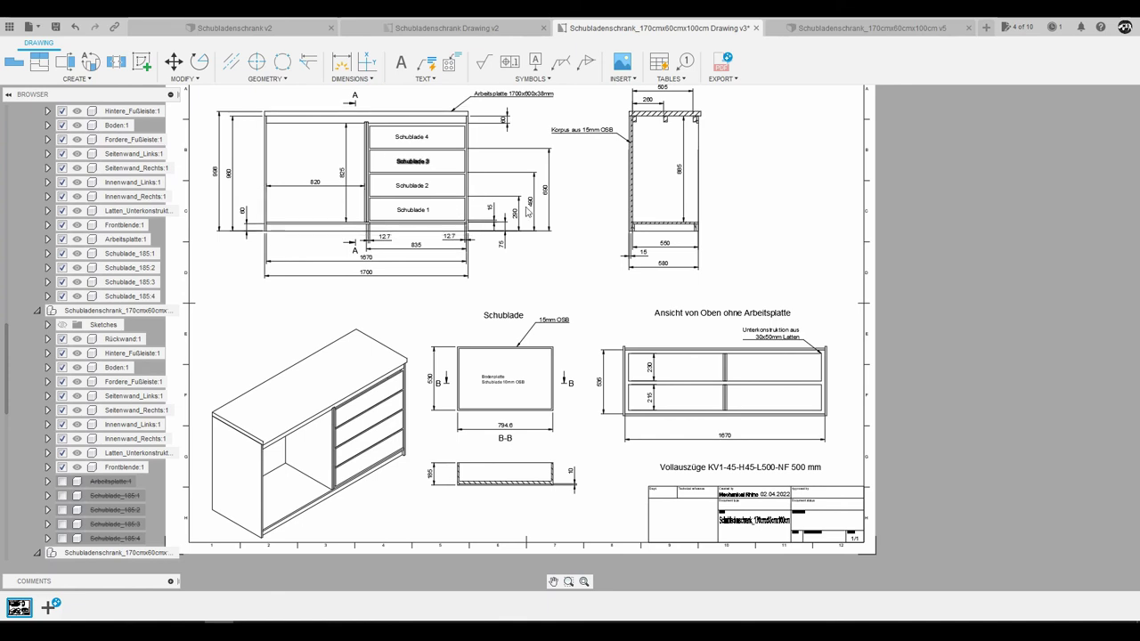
scroll(801, 383, up, 2)
scroll(596, 370, up, 1)
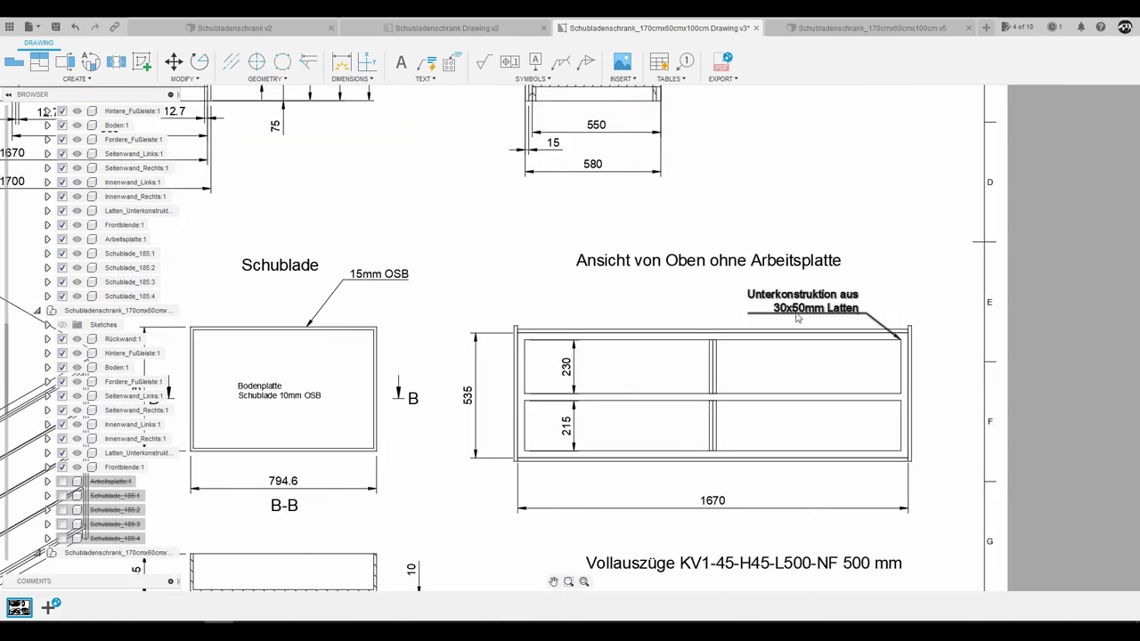
scroll(887, 309, up, 1)
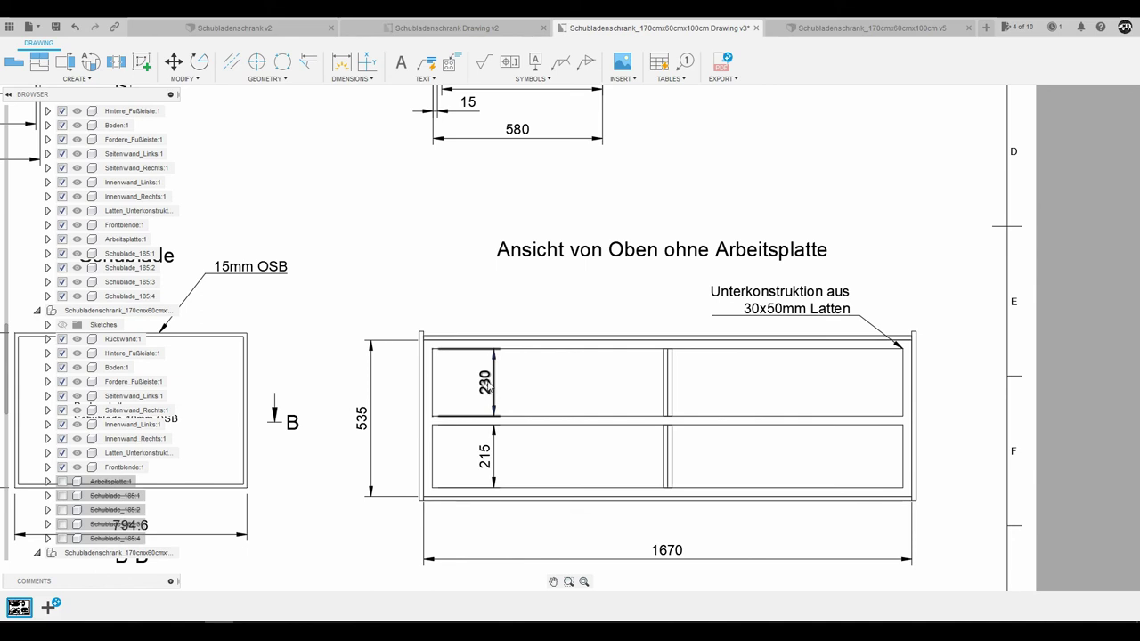
click(481, 342)
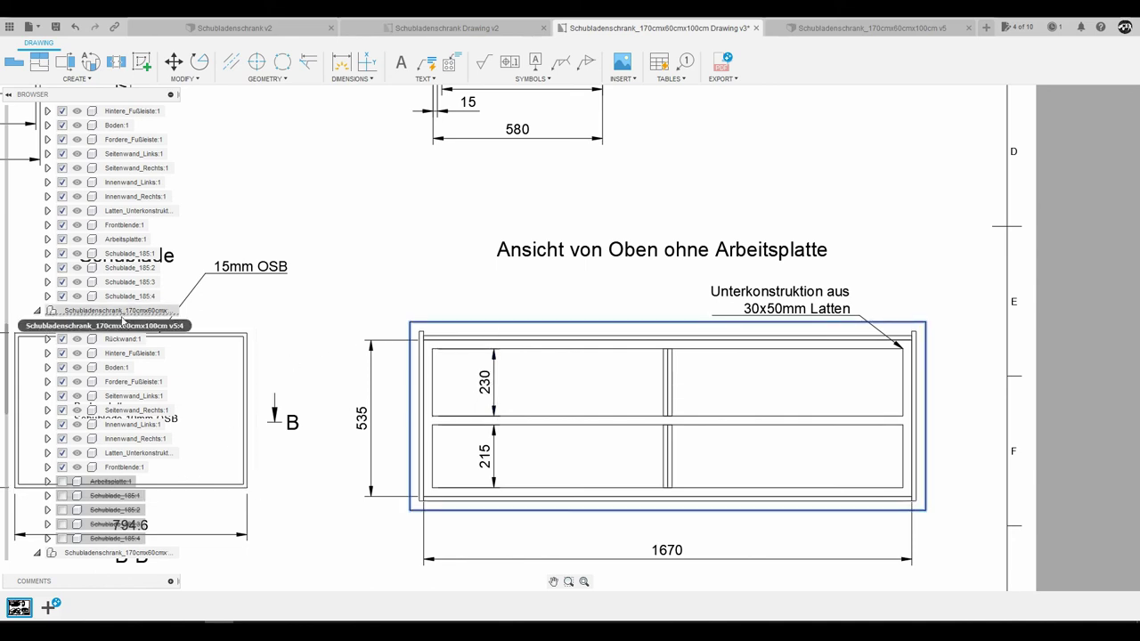
click(124, 311)
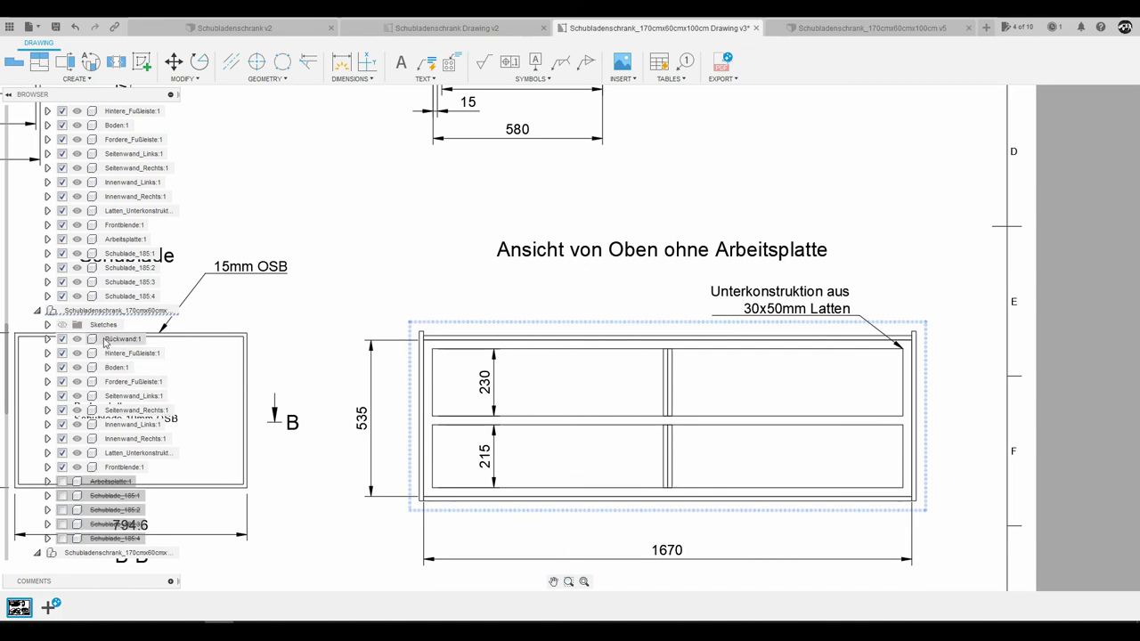
click(62, 482)
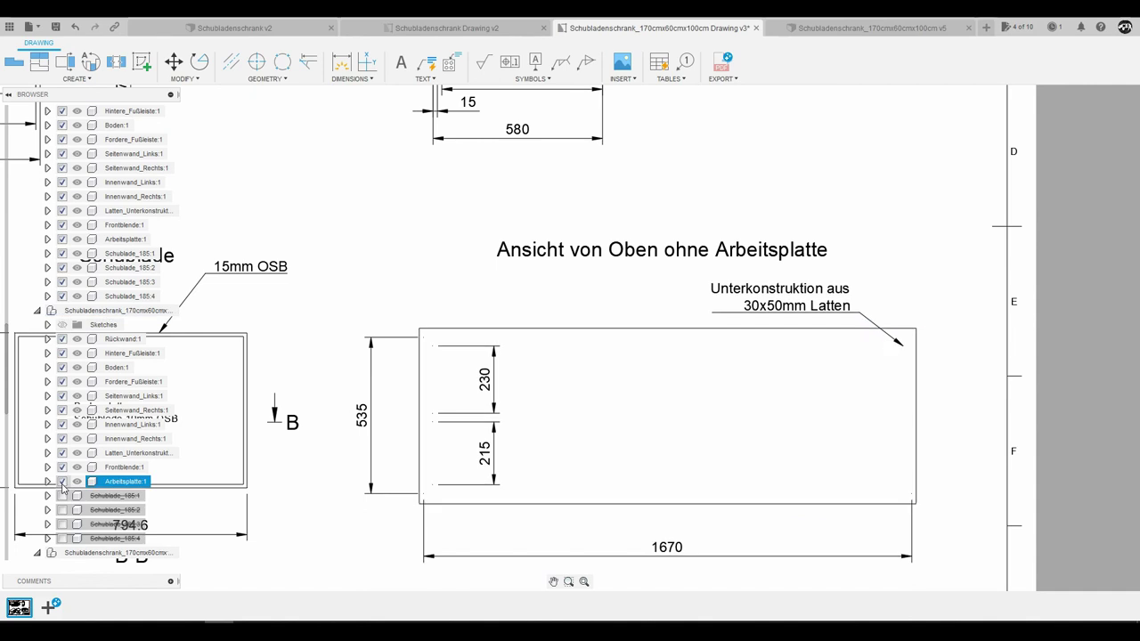
click(62, 482)
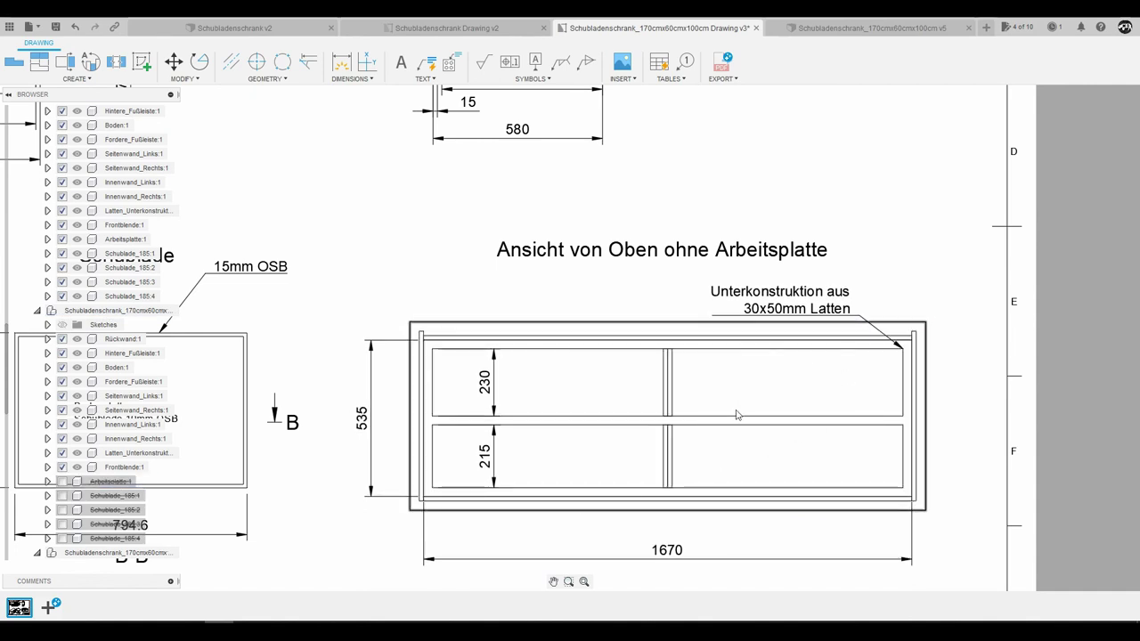
click(63, 482)
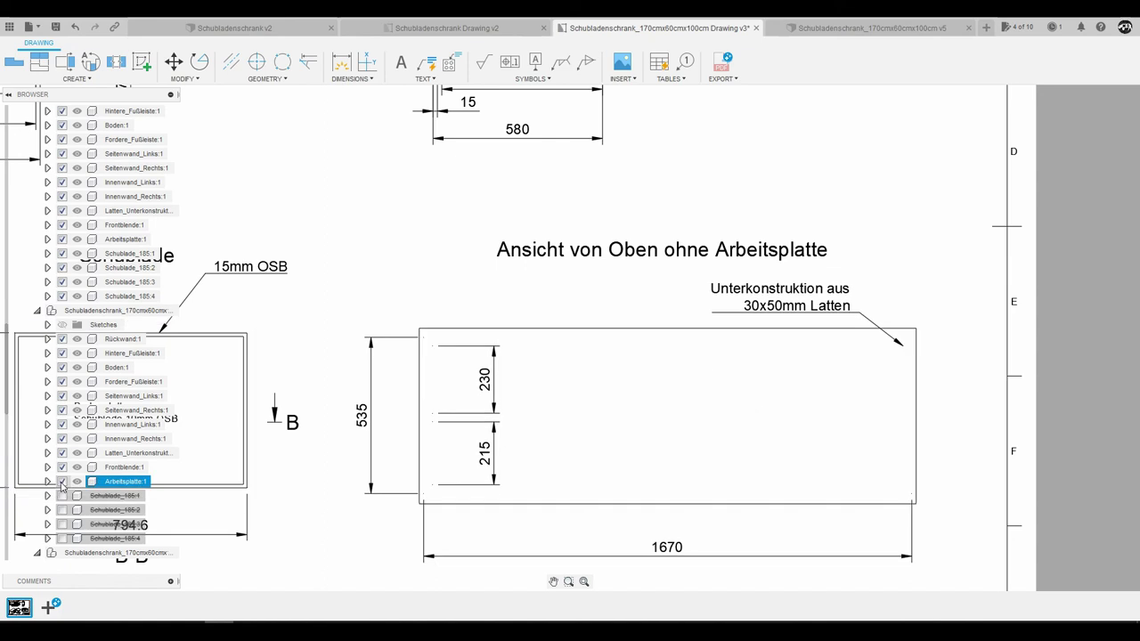
click(62, 482)
click(62, 496)
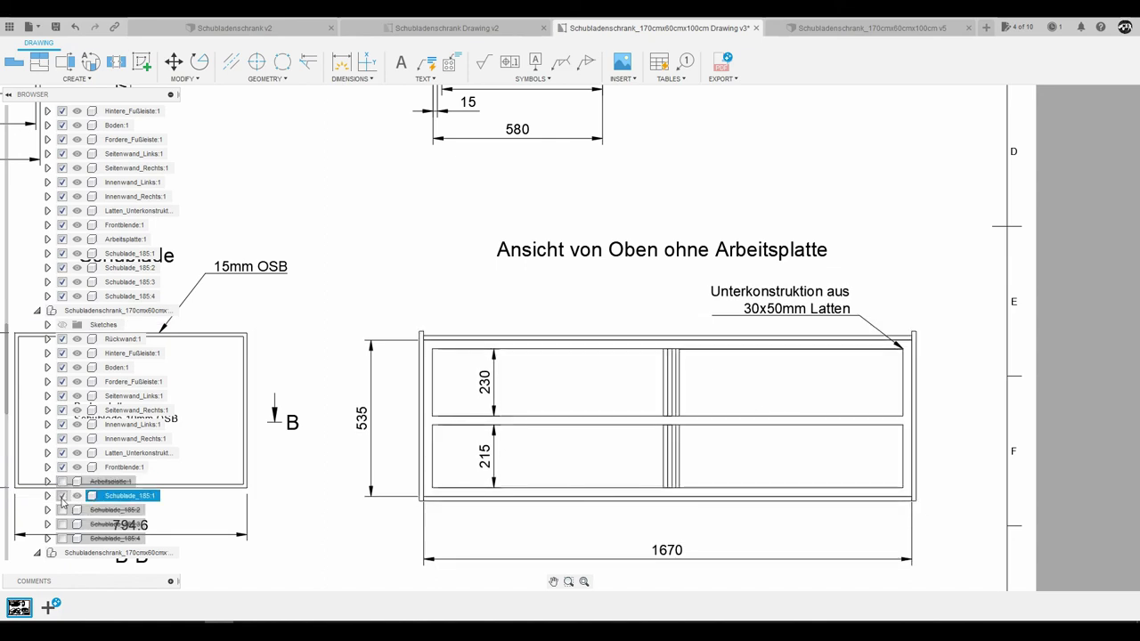
click(63, 496)
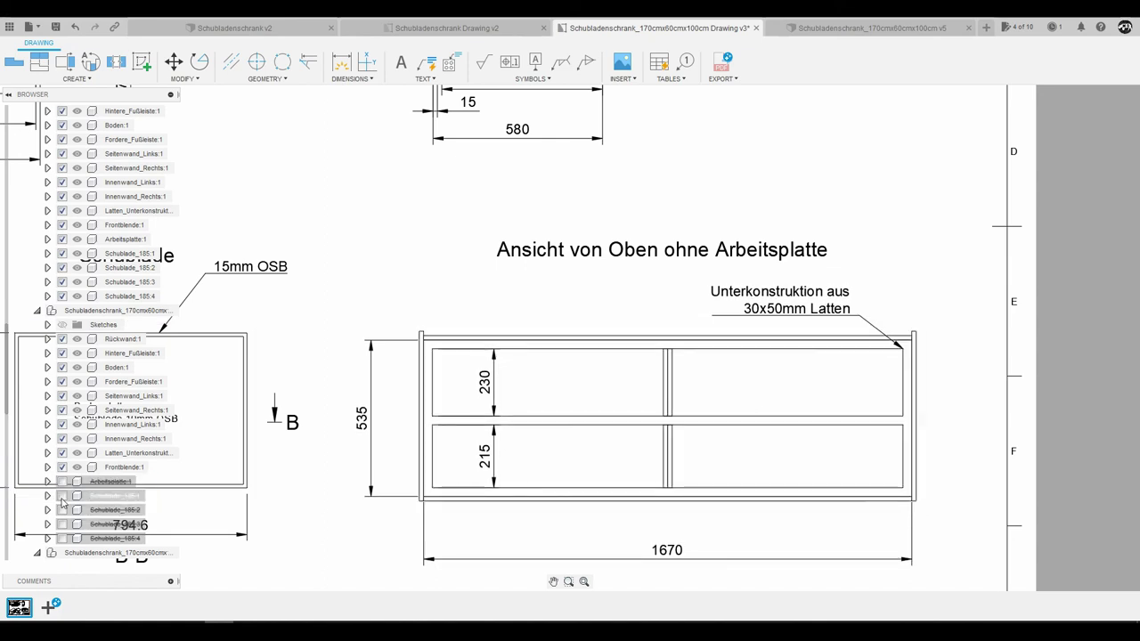
click(63, 496)
click(62, 495)
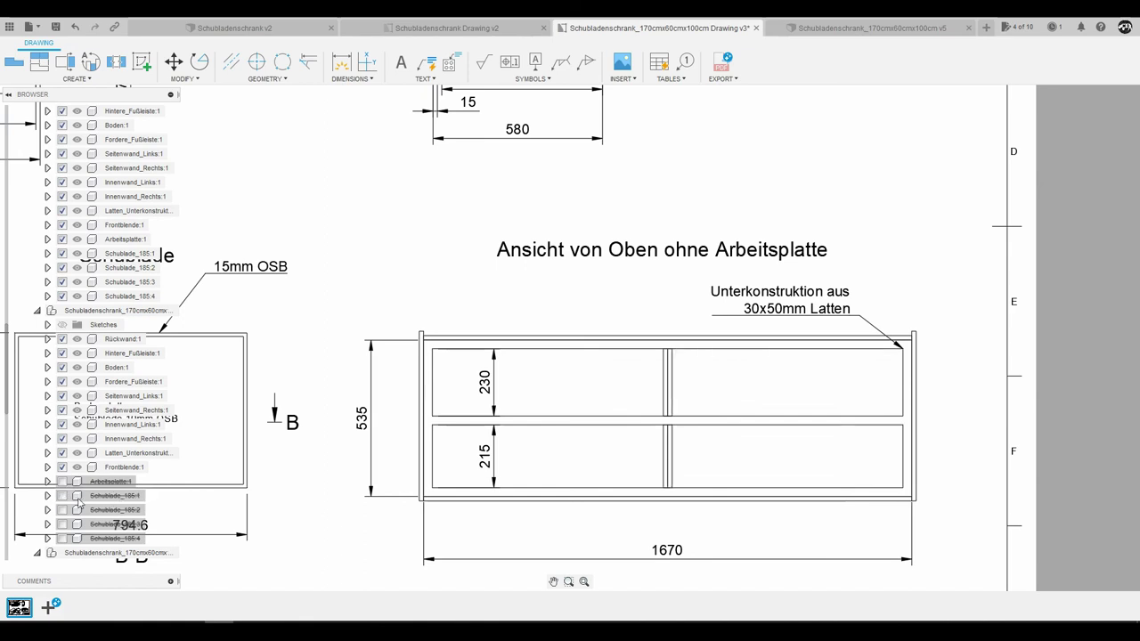
scroll(523, 424, down, 3)
scroll(522, 424, down, 2)
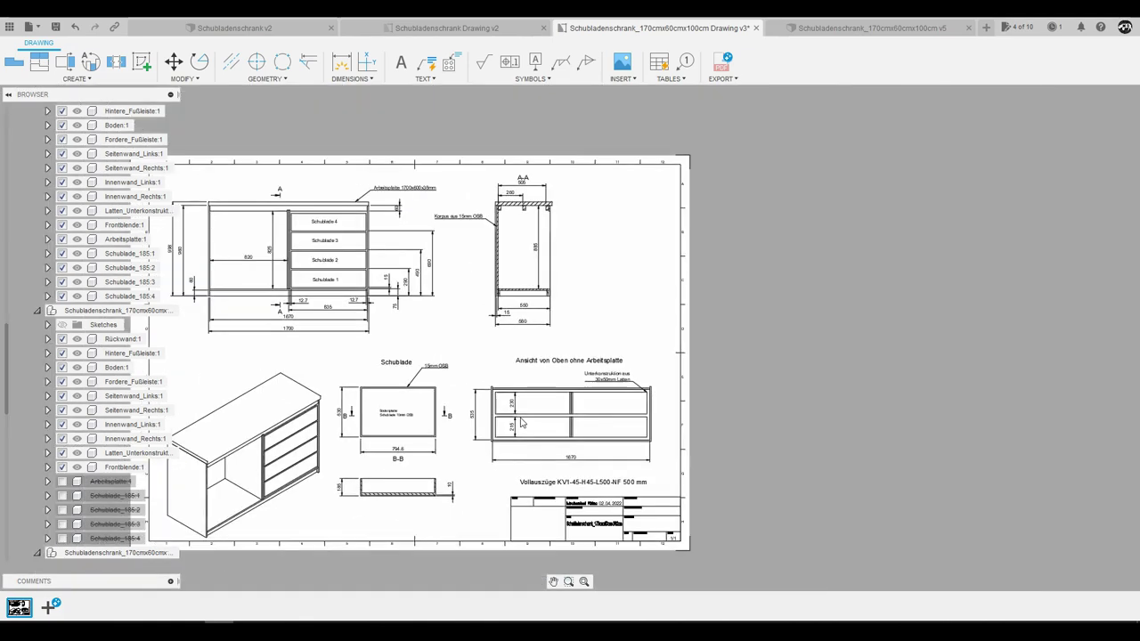
scroll(522, 424, down, 2)
scroll(121, 398, down, 1)
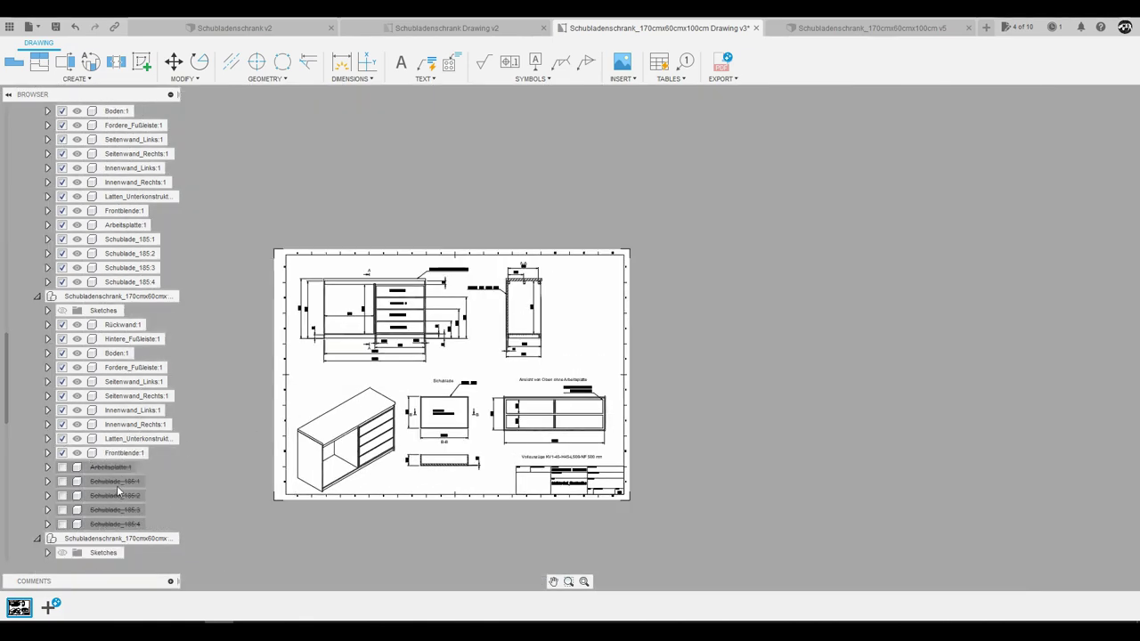
scroll(534, 445, up, 2)
scroll(534, 445, up, 2)
scroll(534, 445, up, 2)
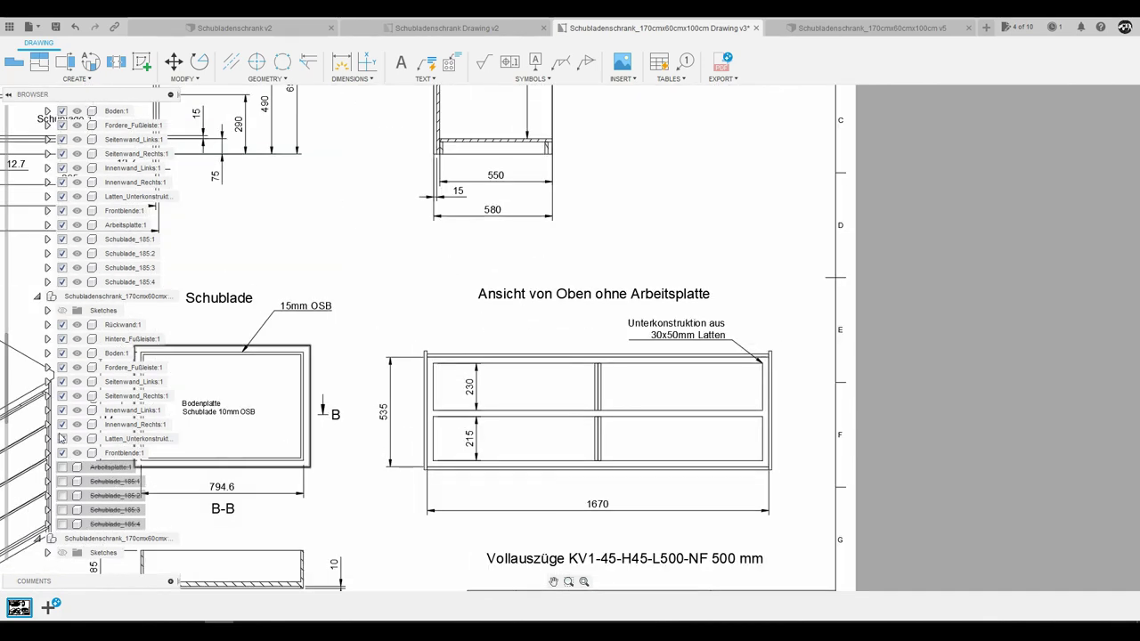
click(69, 439)
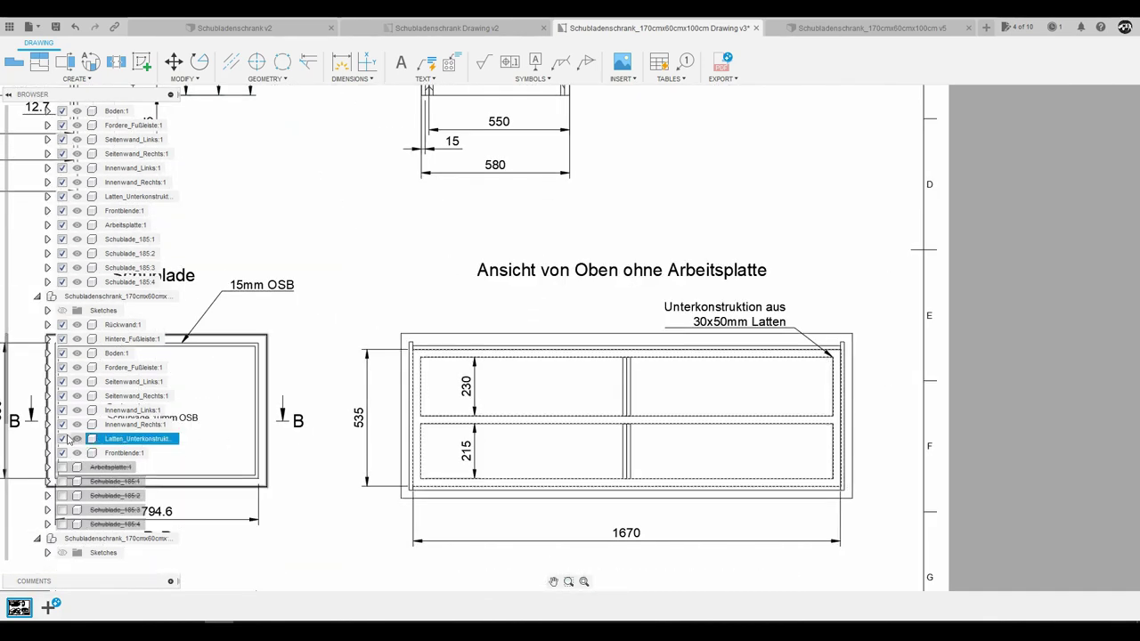
click(62, 438)
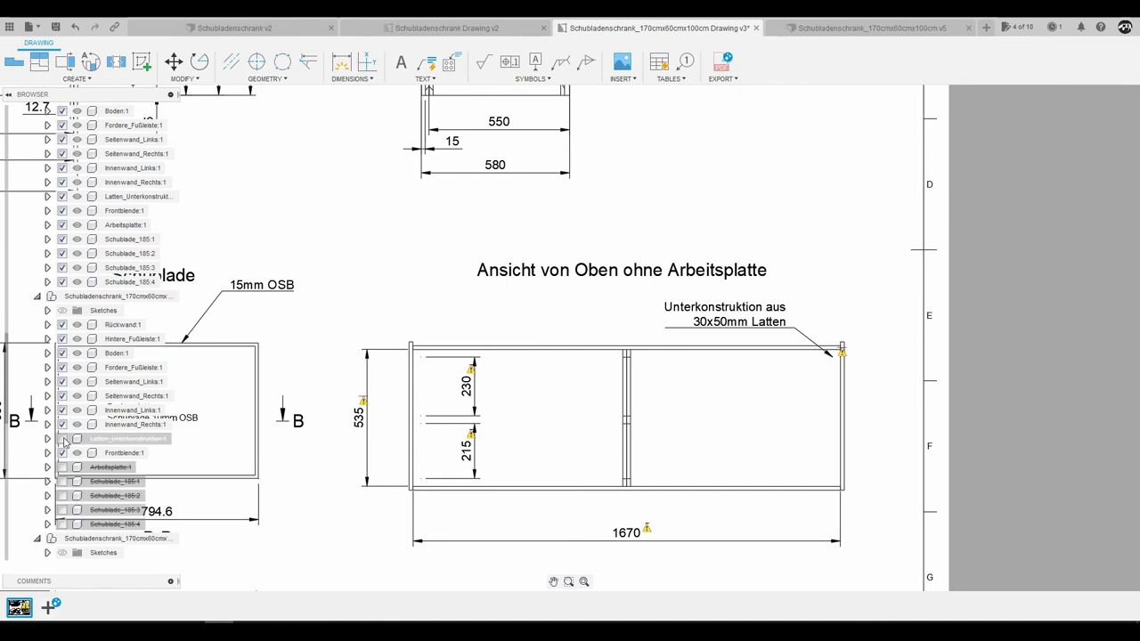
click(63, 438)
scroll(454, 384, down, 4)
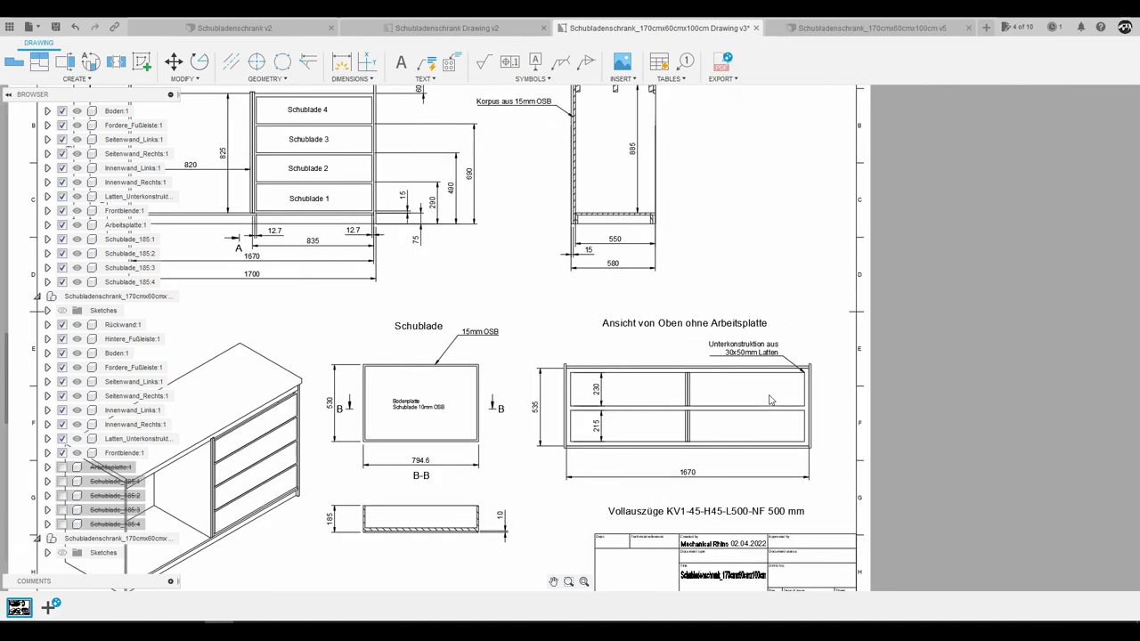
scroll(454, 385, down, 2)
scroll(454, 385, up, 2)
scroll(624, 419, down, 1)
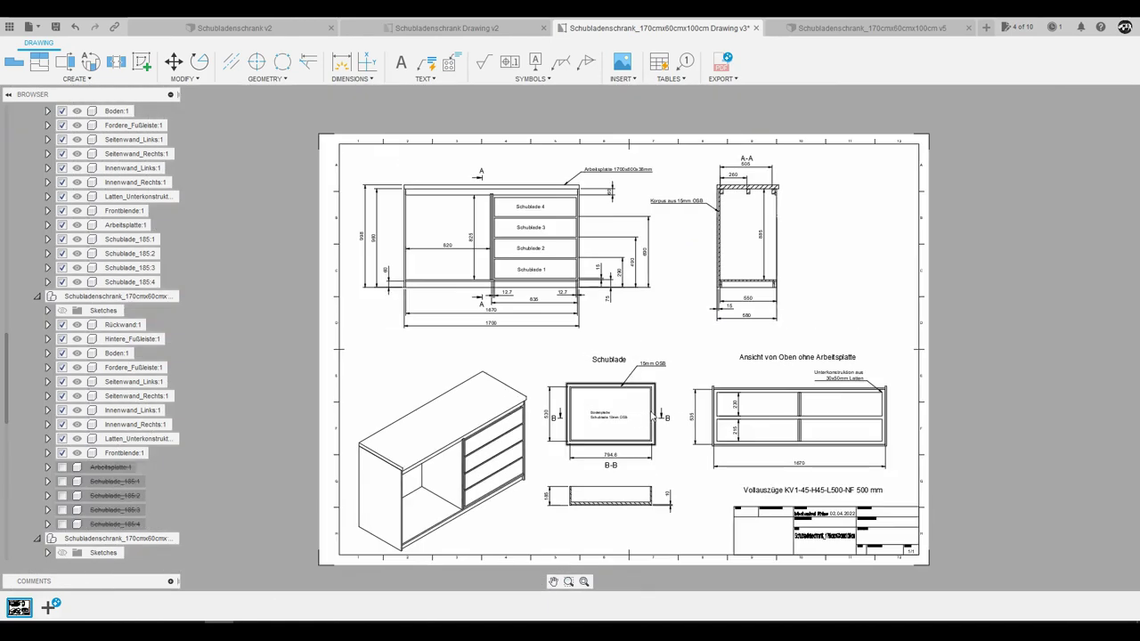
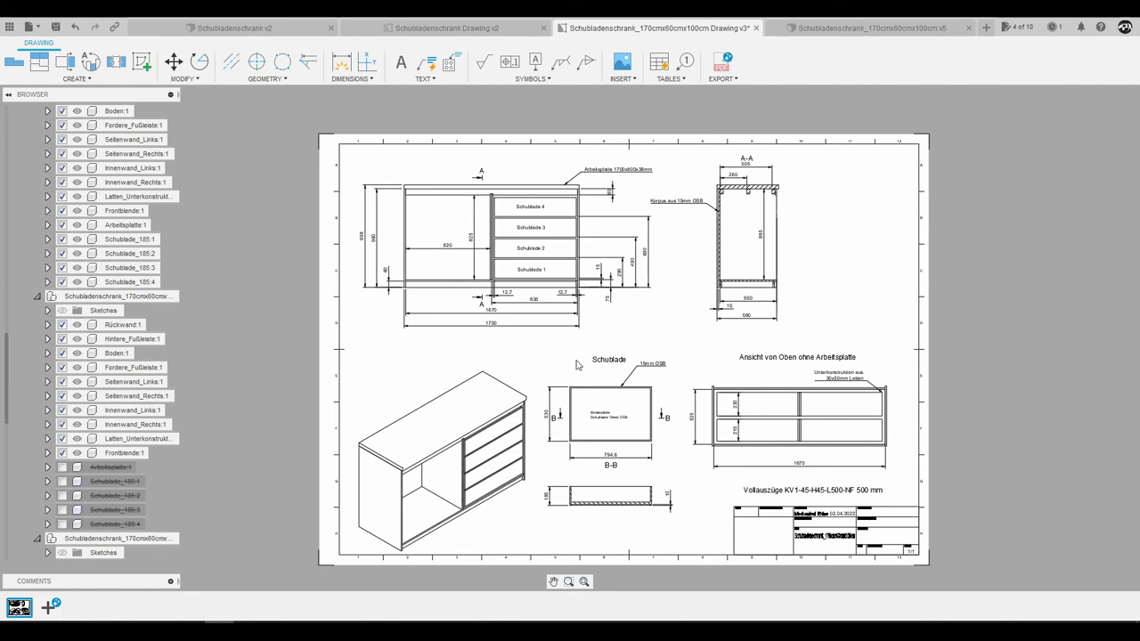
Zoom in and out across the sideboard drawing sheet to check its details
scroll(592, 419, up, 3)
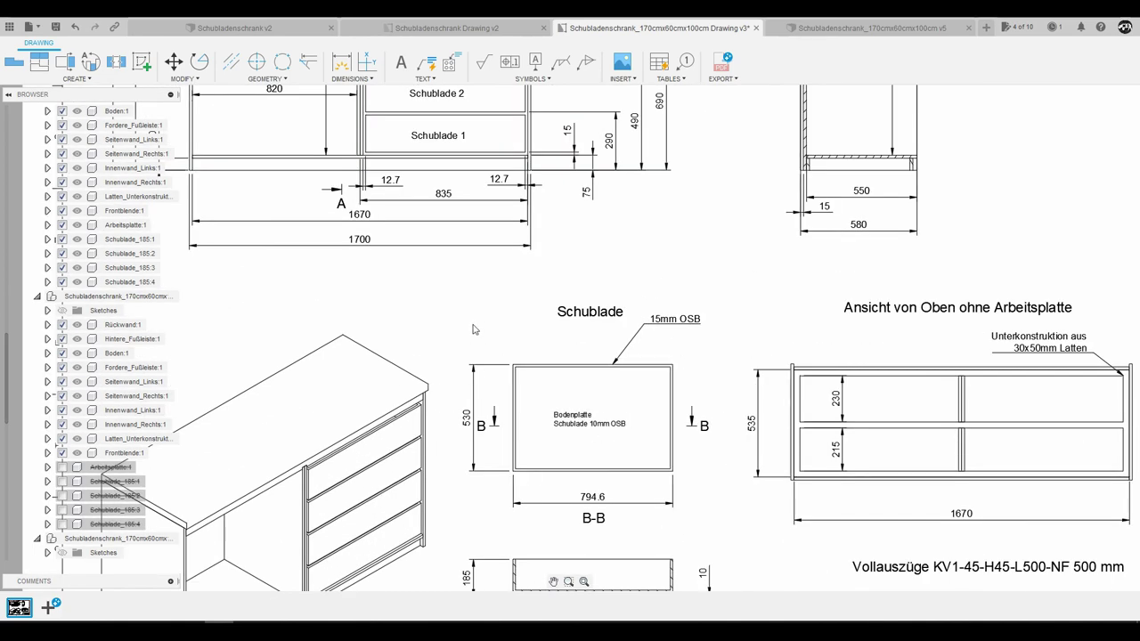
scroll(463, 352, down, 2)
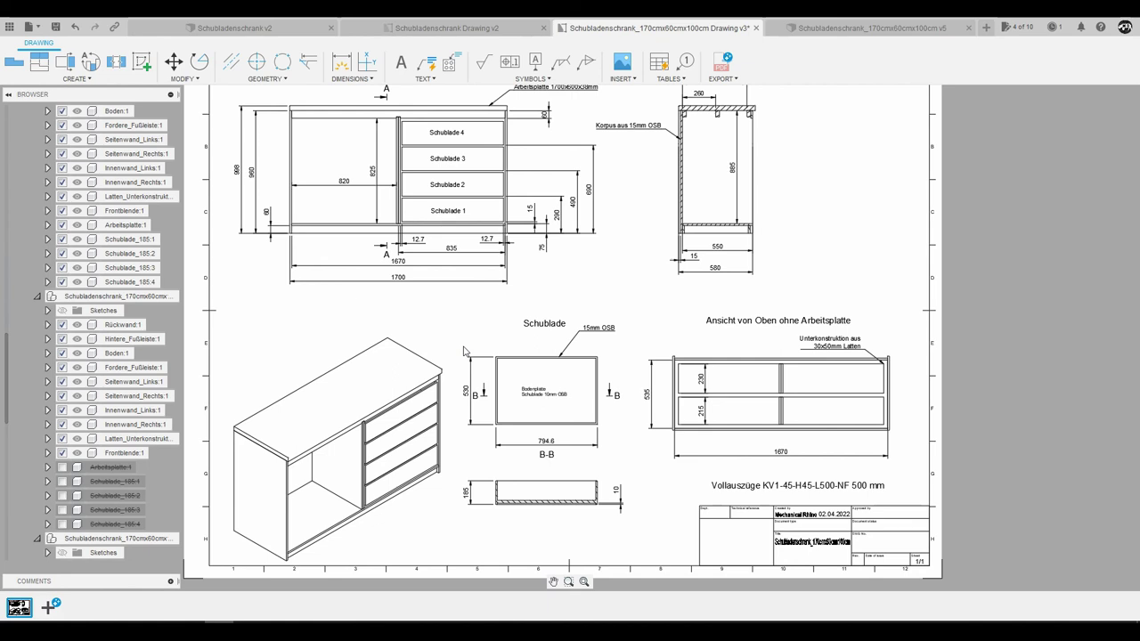
scroll(498, 356, down, 3)
scroll(394, 242, up, 5)
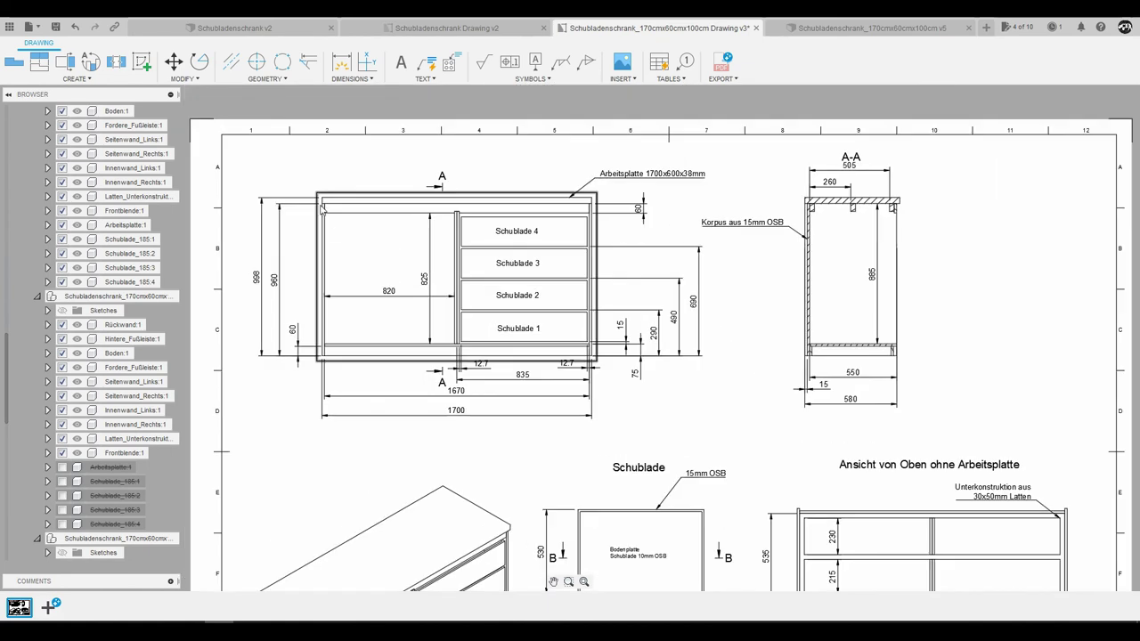
scroll(285, 247, up, 2)
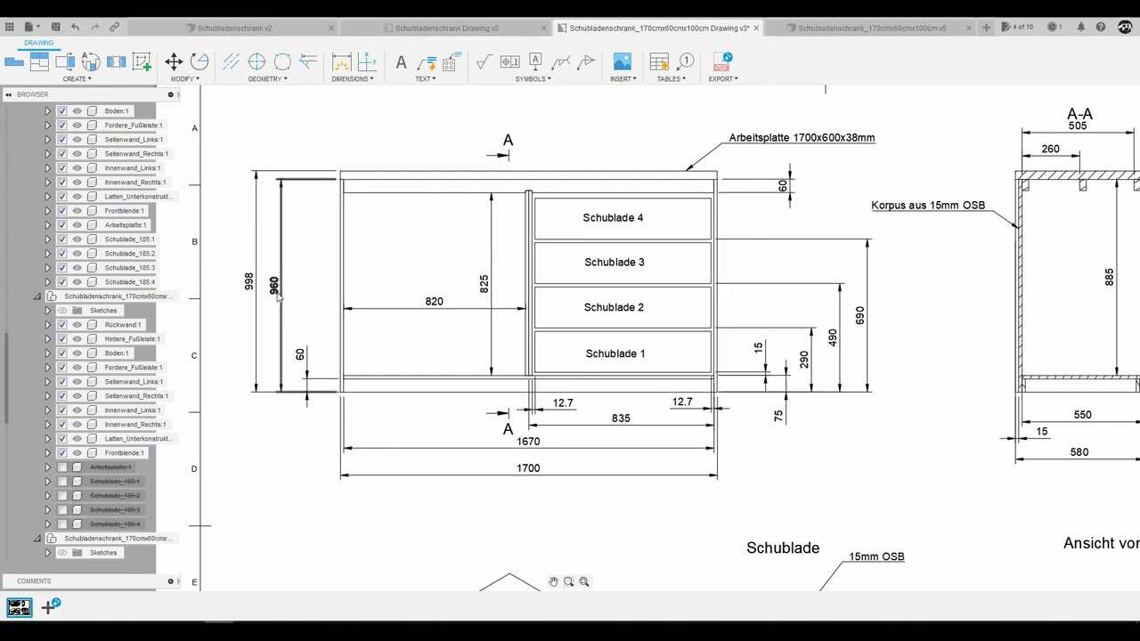
scroll(277, 303, up, 2)
scroll(579, 338, down, 4)
scroll(887, 351, up, 2)
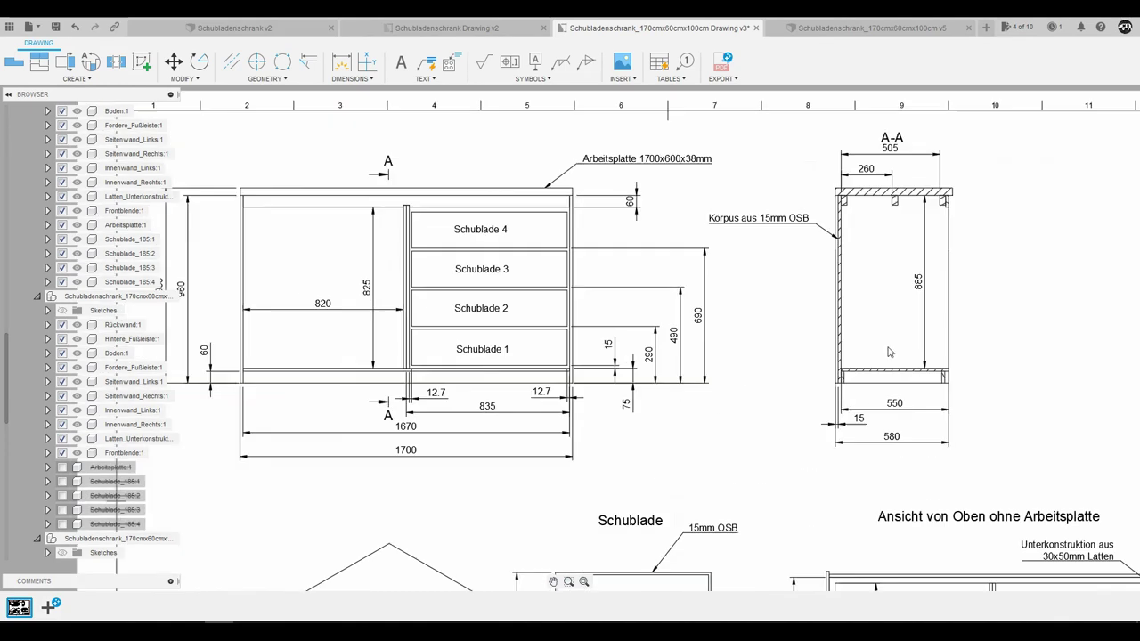
scroll(912, 431, up, 3)
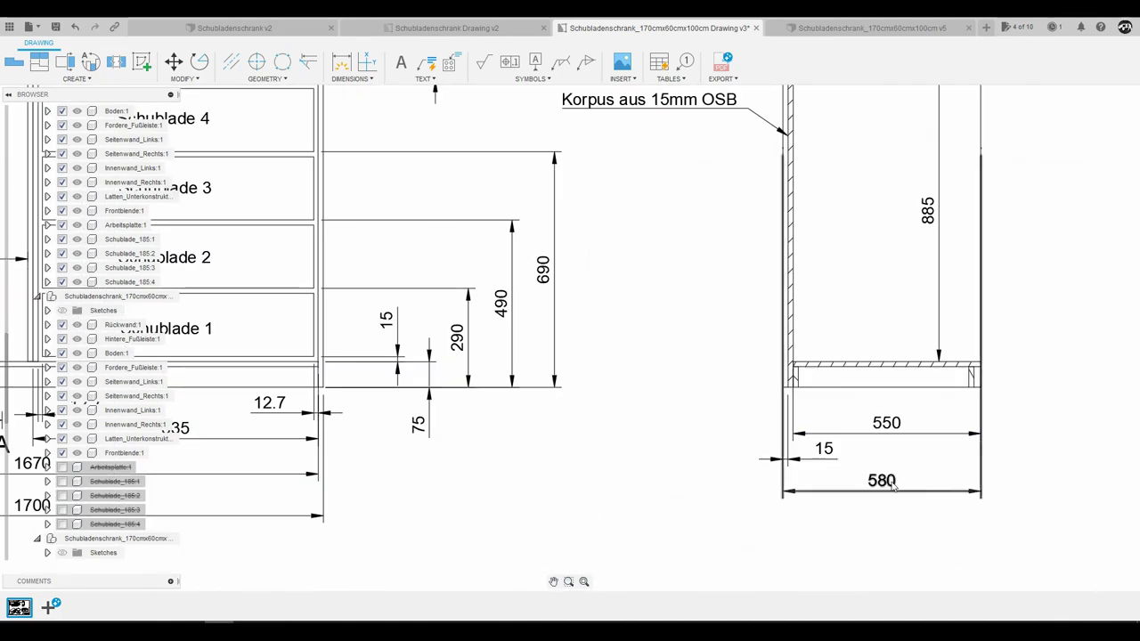
scroll(738, 410, down, 2)
scroll(738, 410, down, 2)
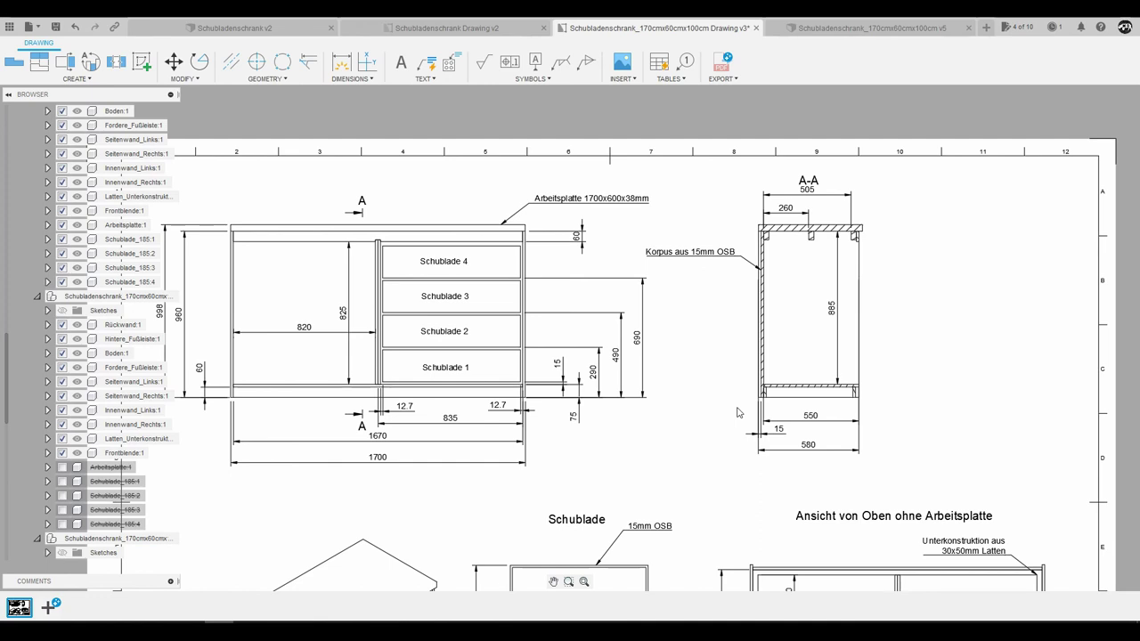
scroll(703, 291, down, 3)
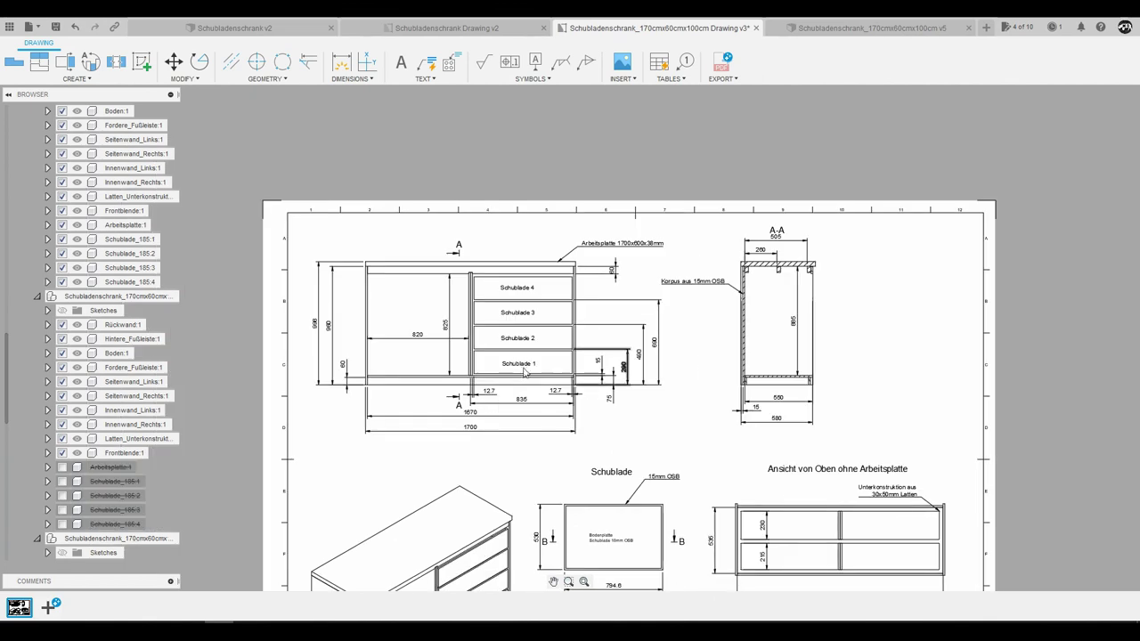
scroll(496, 371, up, 2)
scroll(495, 371, up, 1)
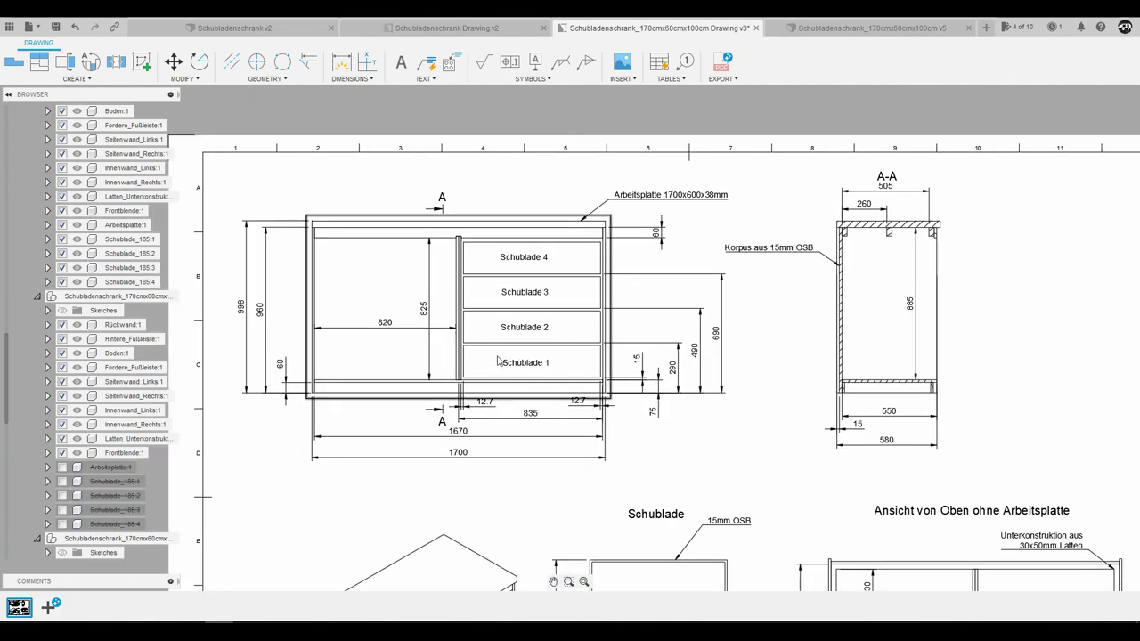
Compare with the earlier Schubladenschrank Drawing v2, then bring up the Schubladenschrank v5 3D model
click(433, 27)
click(681, 27)
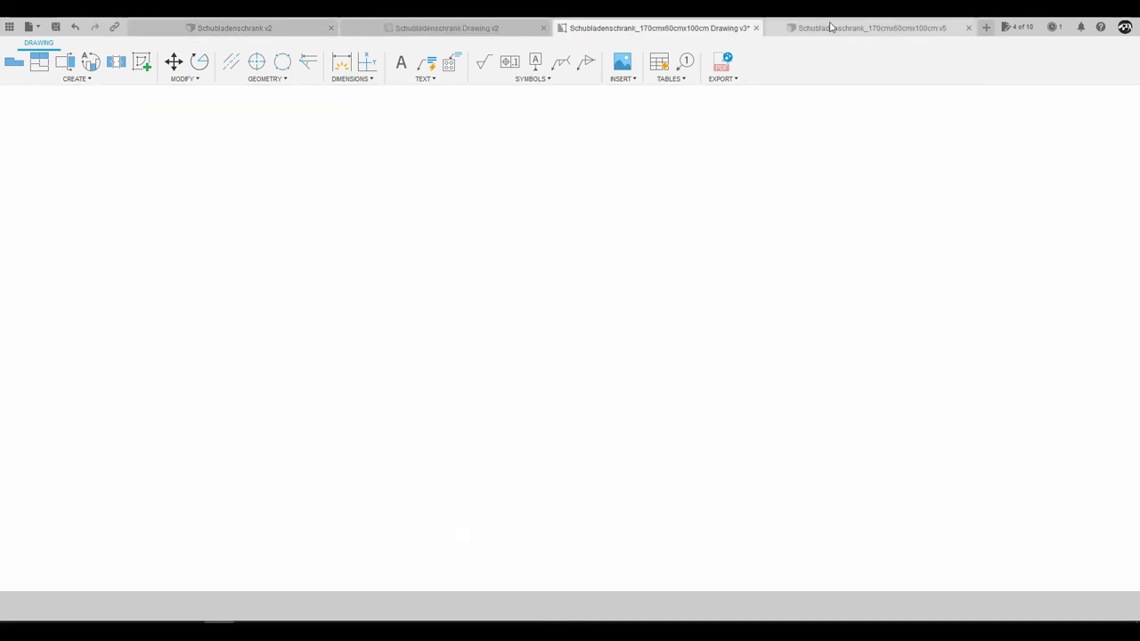
click(829, 27)
Orbit and zoom the textured cabinet to view it almost from the front
shift+middle_drag(606, 216, 712, 216)
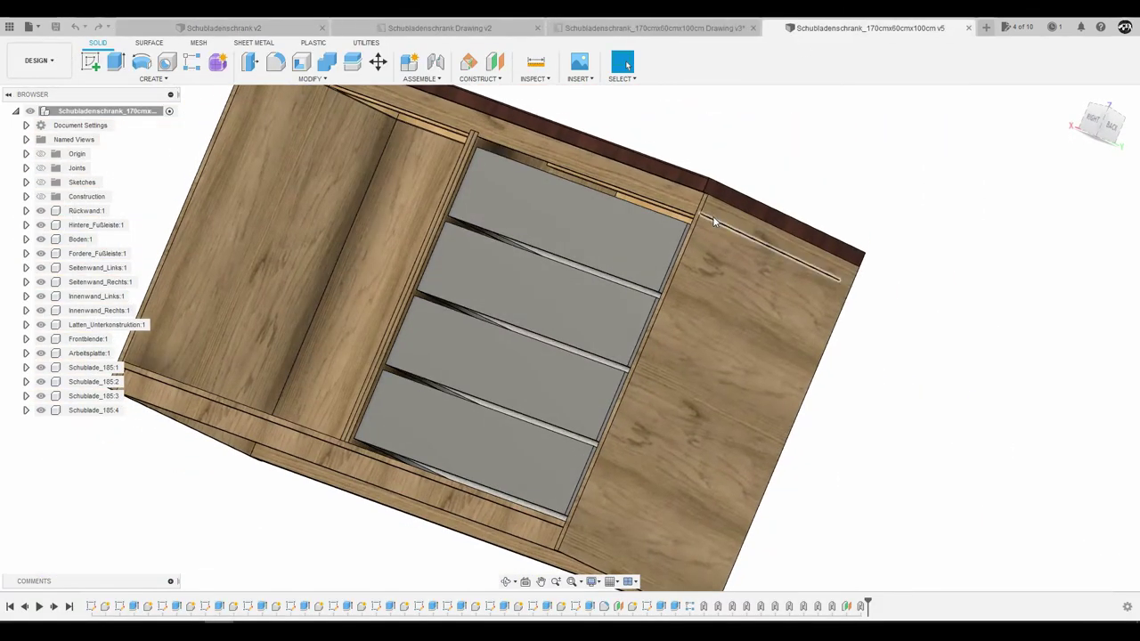
mouse_move(682, 268)
shift+middle_down()
mouse_move(562, 270)
mouse_move(540, 215)
mouse_move(579, 268)
mouse_move(605, 228)
mouse_move(621, 248)
shift+middle_up()
scroll(623, 249, up, 3)
scroll(762, 232, up, 3)
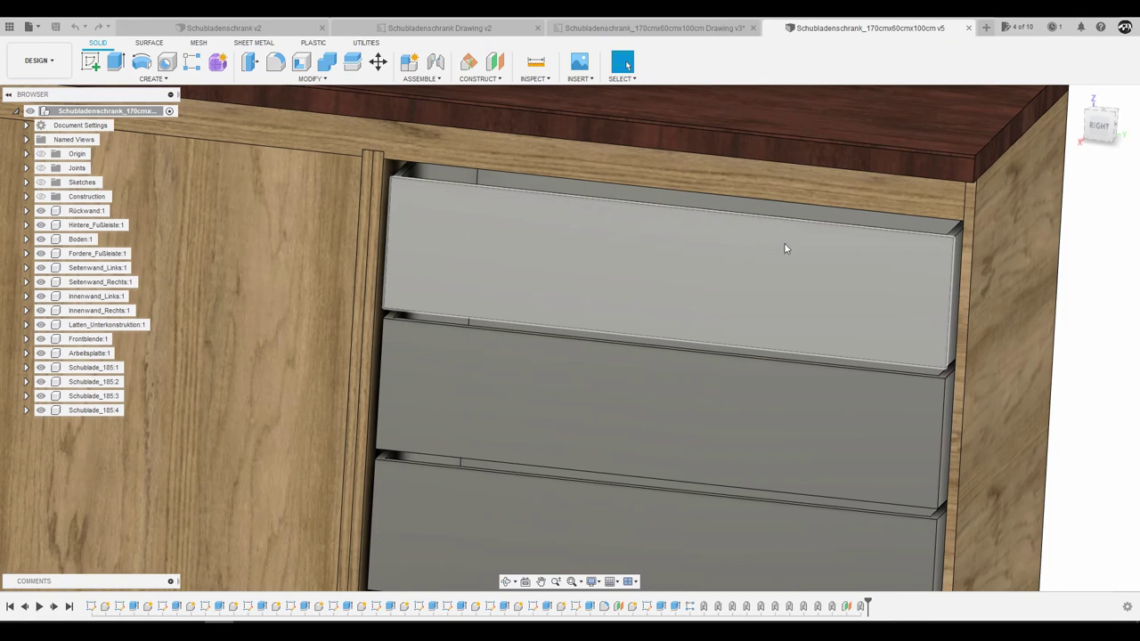
scroll(648, 249, down, 2)
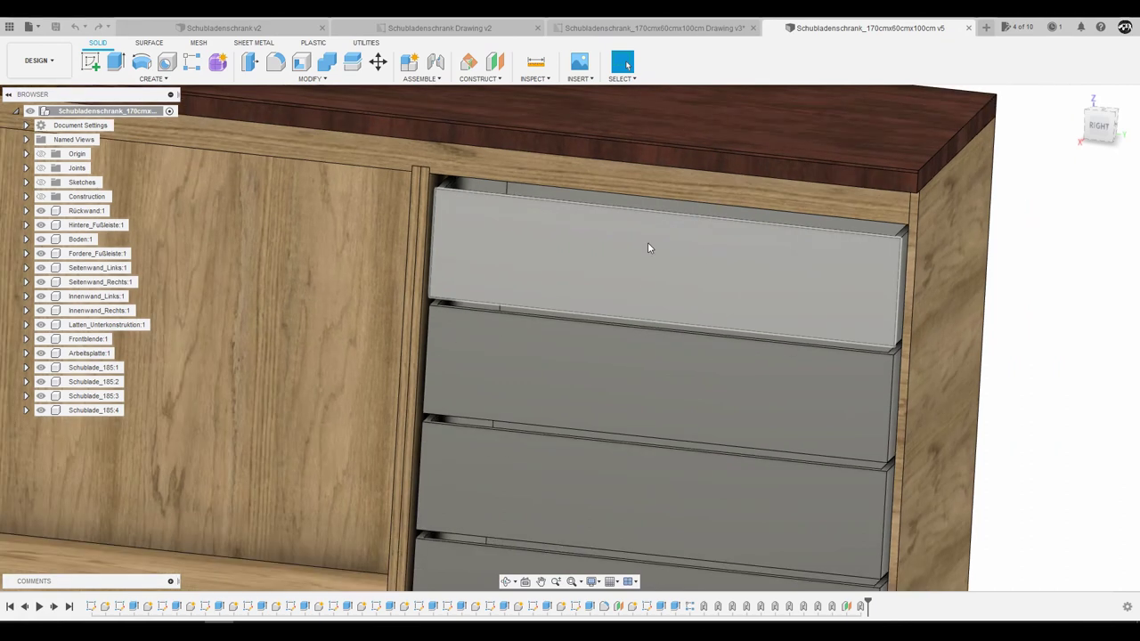
scroll(647, 247, down, 1)
shift+middle_drag(570, 258, 582, 255)
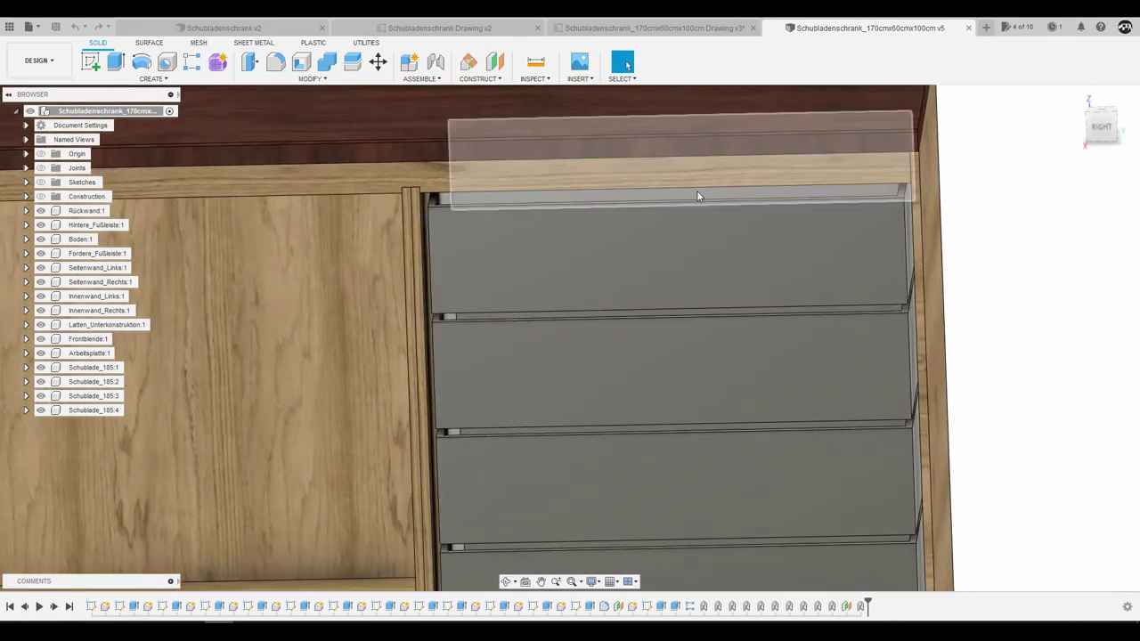
scroll(381, 349, down, 5)
scroll(427, 329, up, 3)
scroll(456, 320, up, 1)
Orbit to inspect the left compartment at an angle and the dark worktop from above
mouse_move(458, 323)
shift+middle_down()
mouse_move(503, 318)
mouse_move(491, 307)
mouse_move(471, 316)
shift+middle_up()
drag(474, 320, 526, 393)
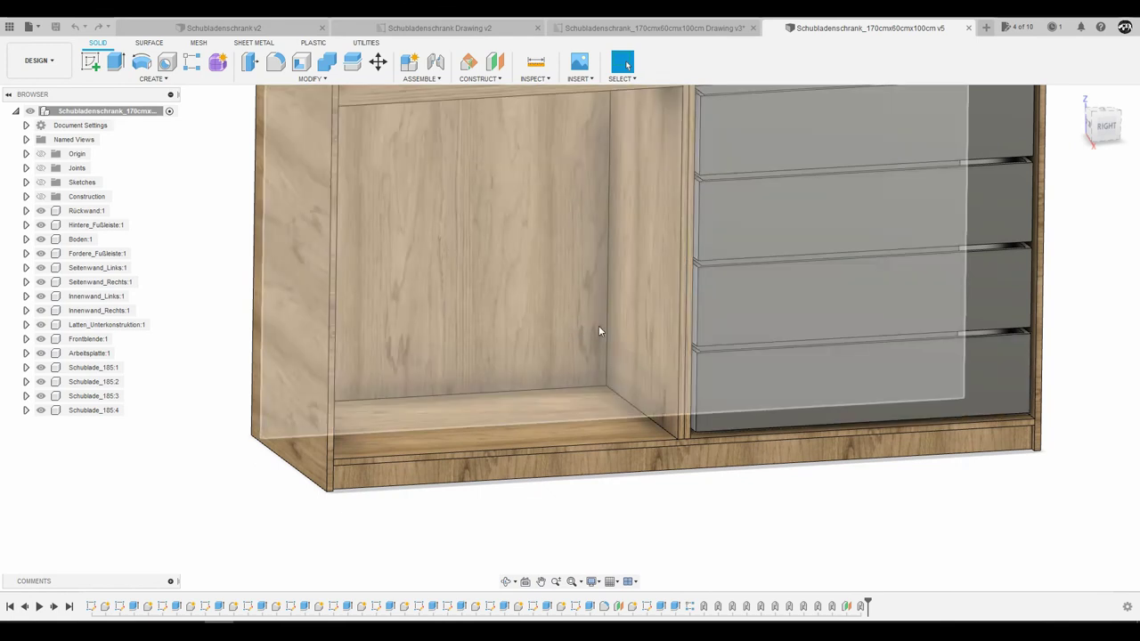
scroll(598, 325, down, 3)
scroll(618, 308, up, 3)
shift+middle_drag(617, 309, 628, 243)
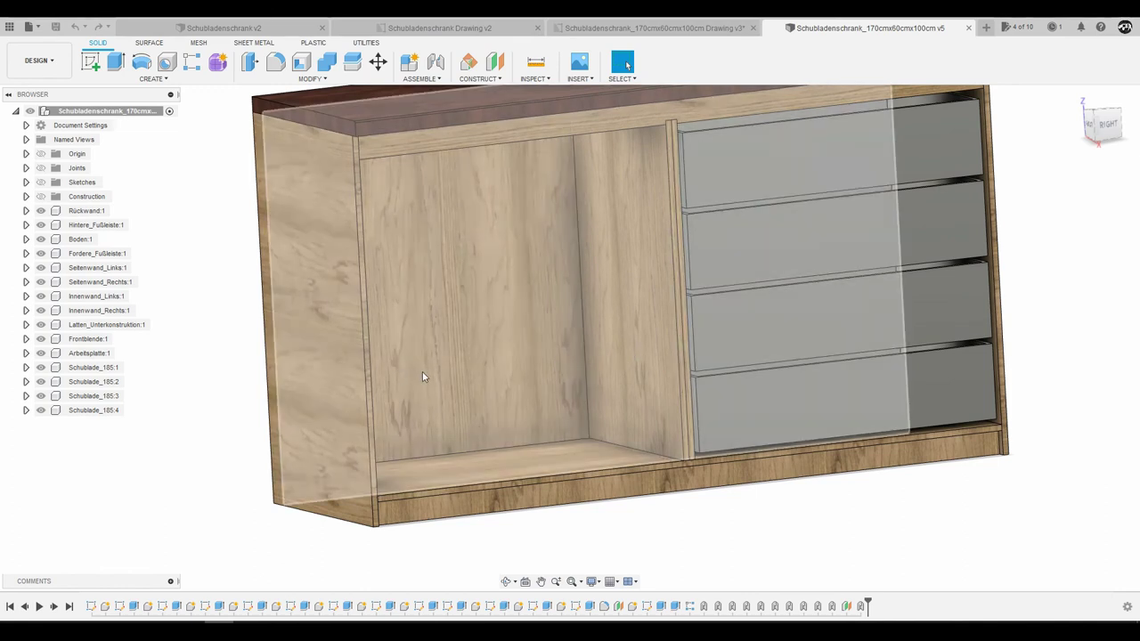
shift+middle_drag(475, 333, 469, 356)
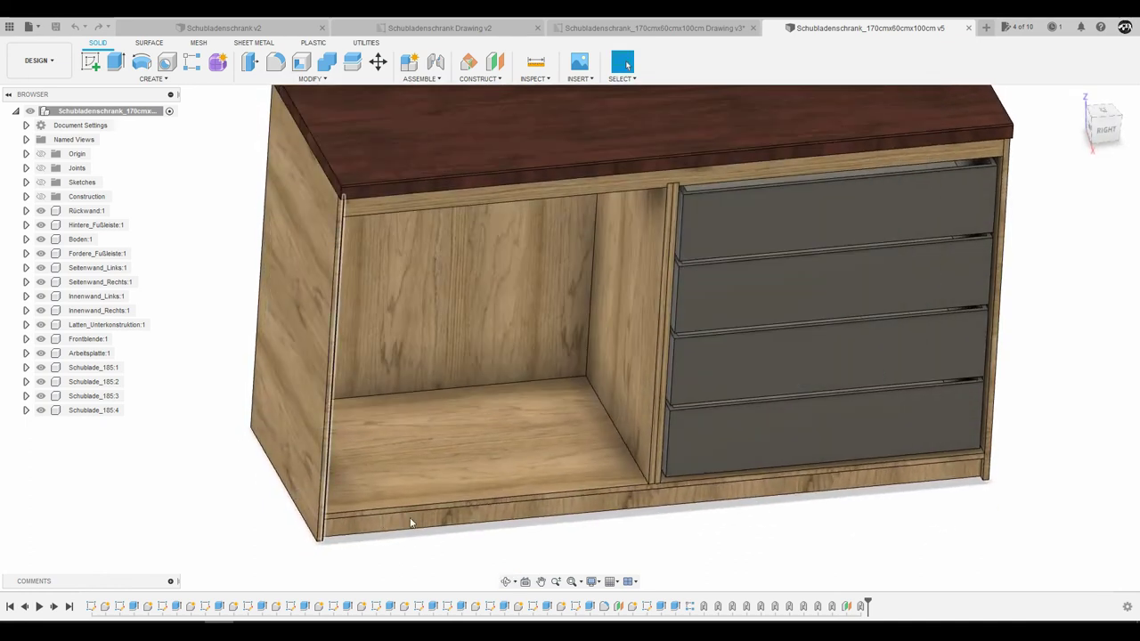
shift+middle_drag(370, 446, 490, 230)
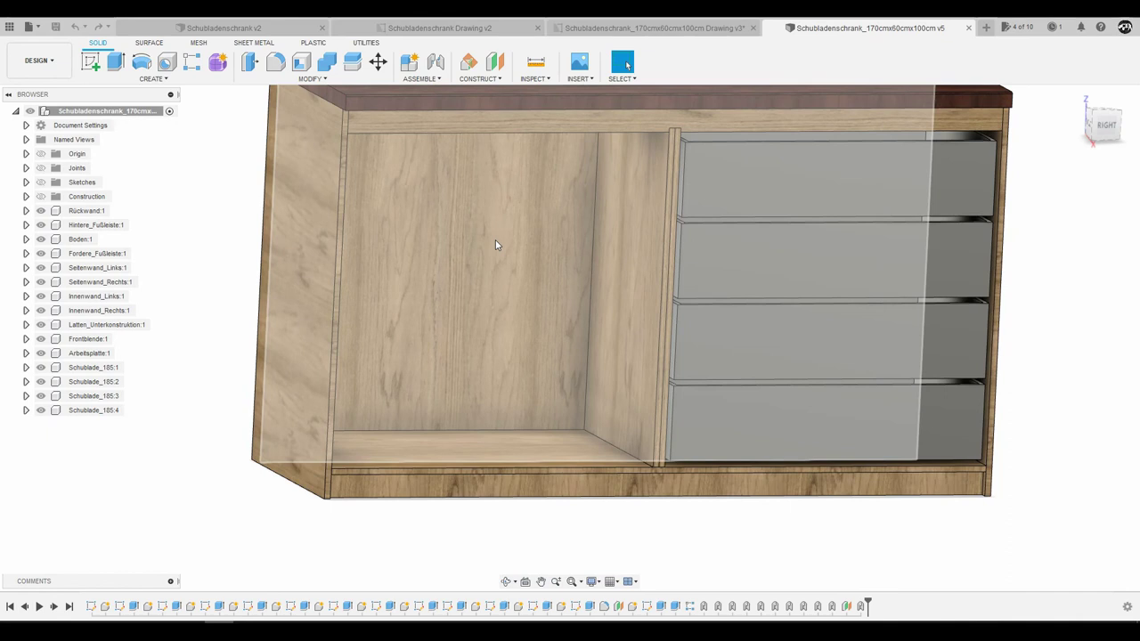
shift+middle_drag(495, 239, 516, 289)
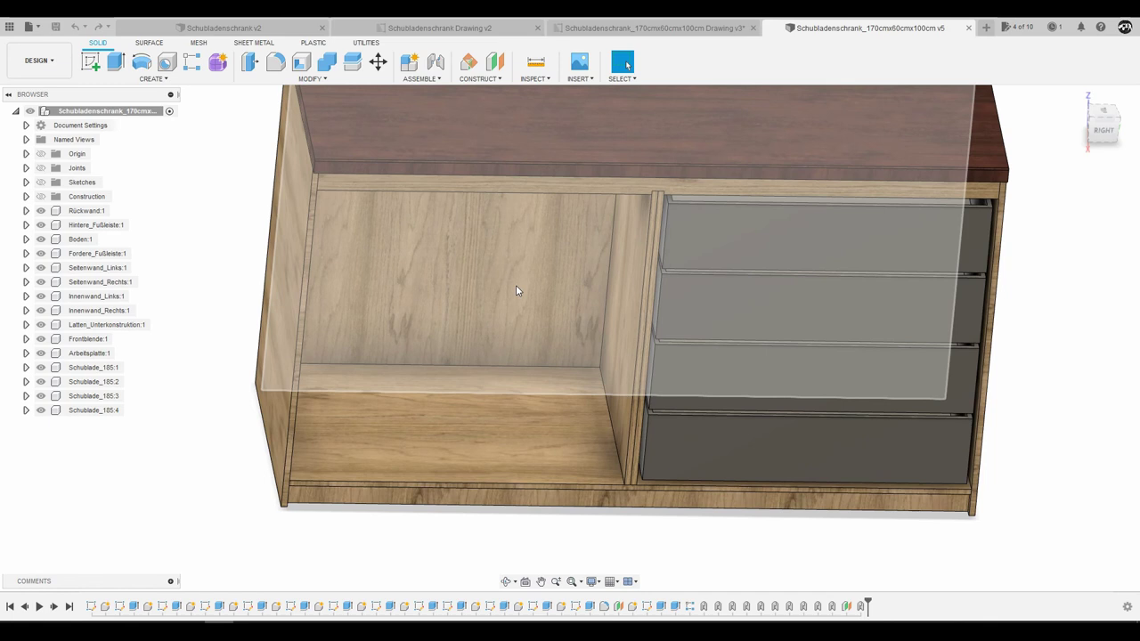